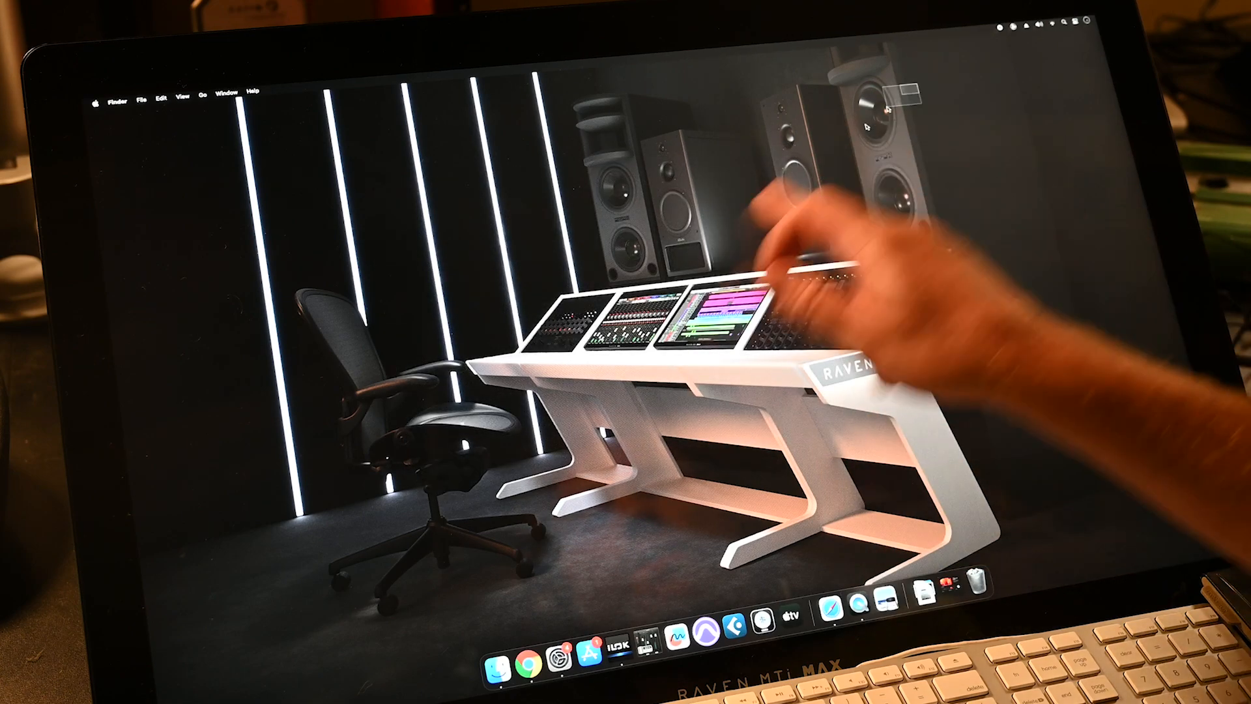
- Preview the recent documents, including the Pro Tools archive, then close the recent files window
click(496, 670)
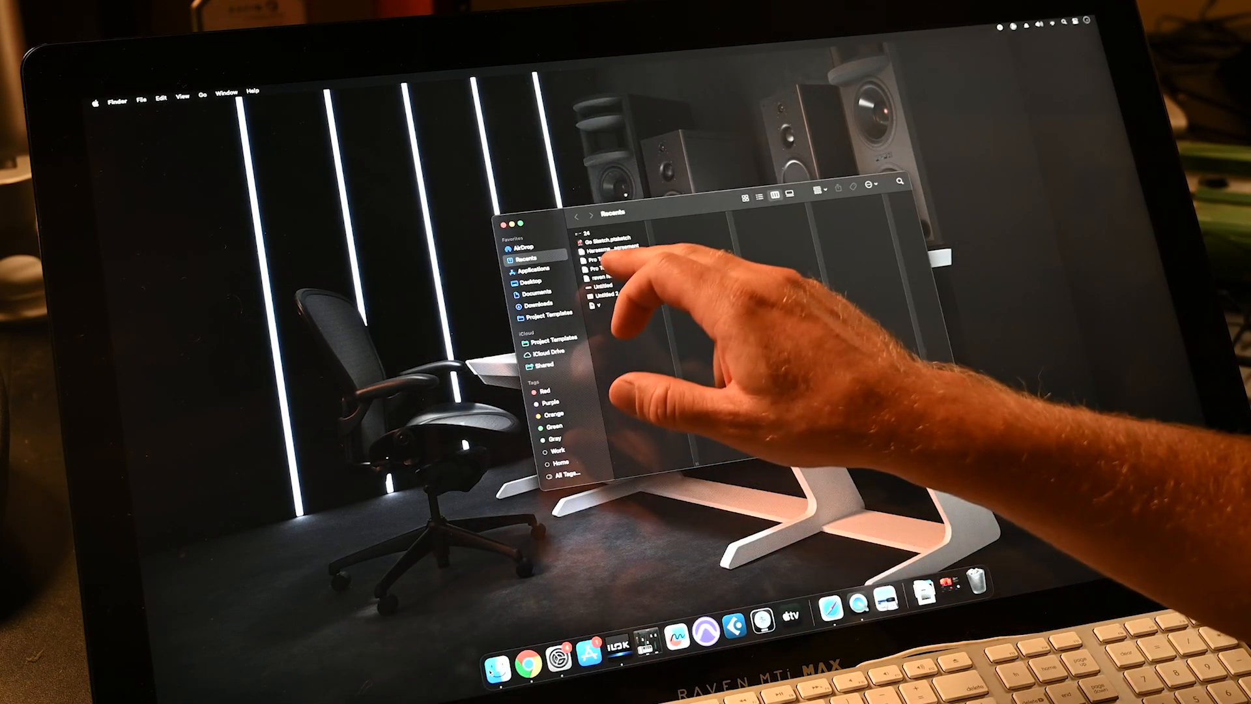
click(624, 248)
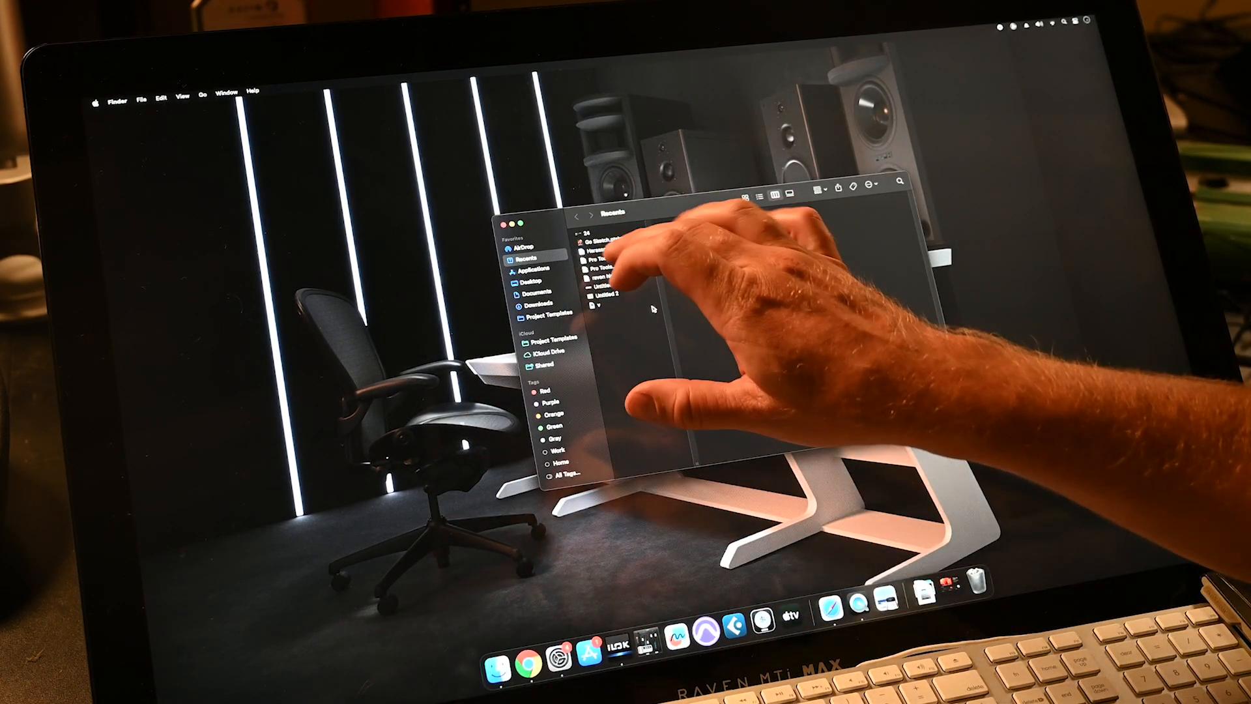
click(621, 264)
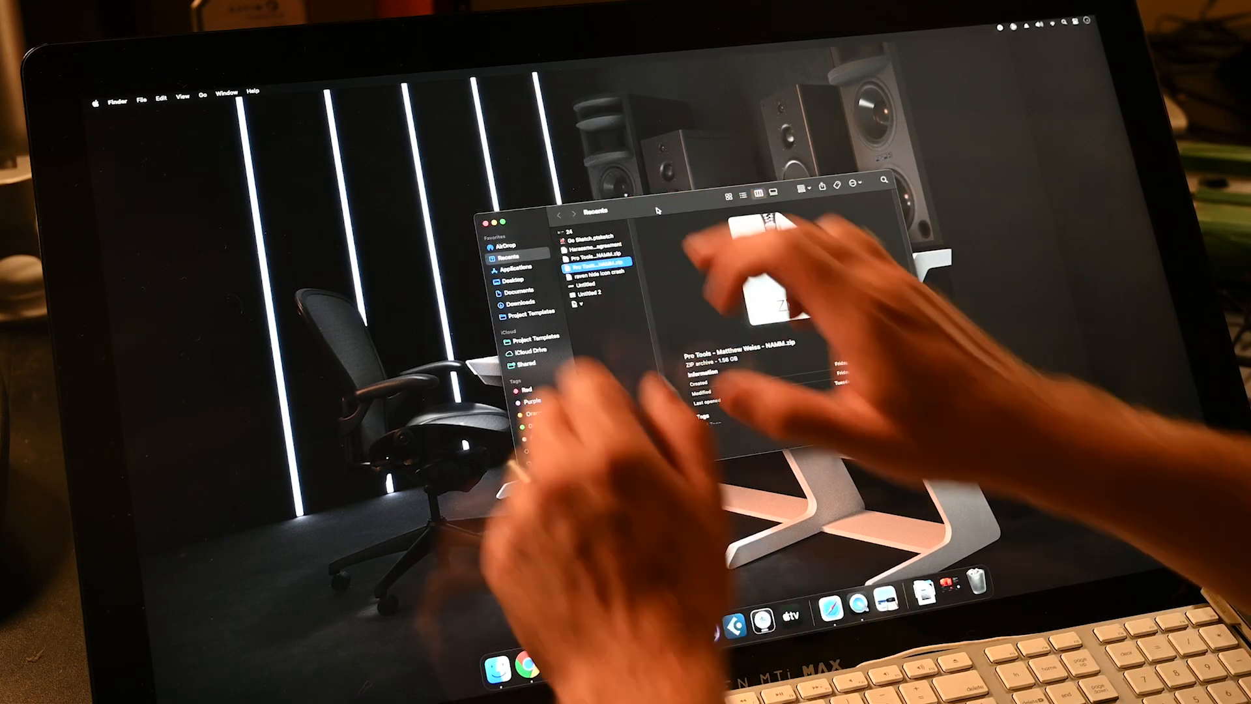
click(501, 224)
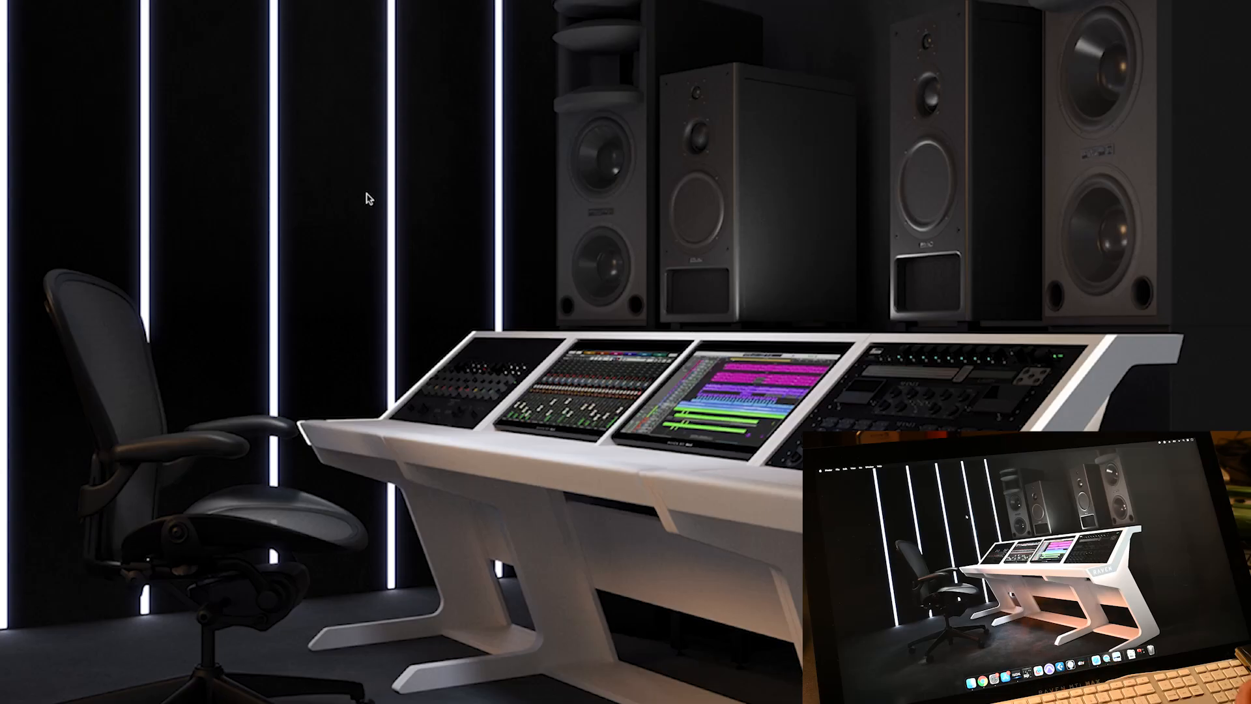
- Show the System Settings About page with the RAVEN MTi MAX display and the About This Mac summary
key(super+Tab)
key(super+Tab)
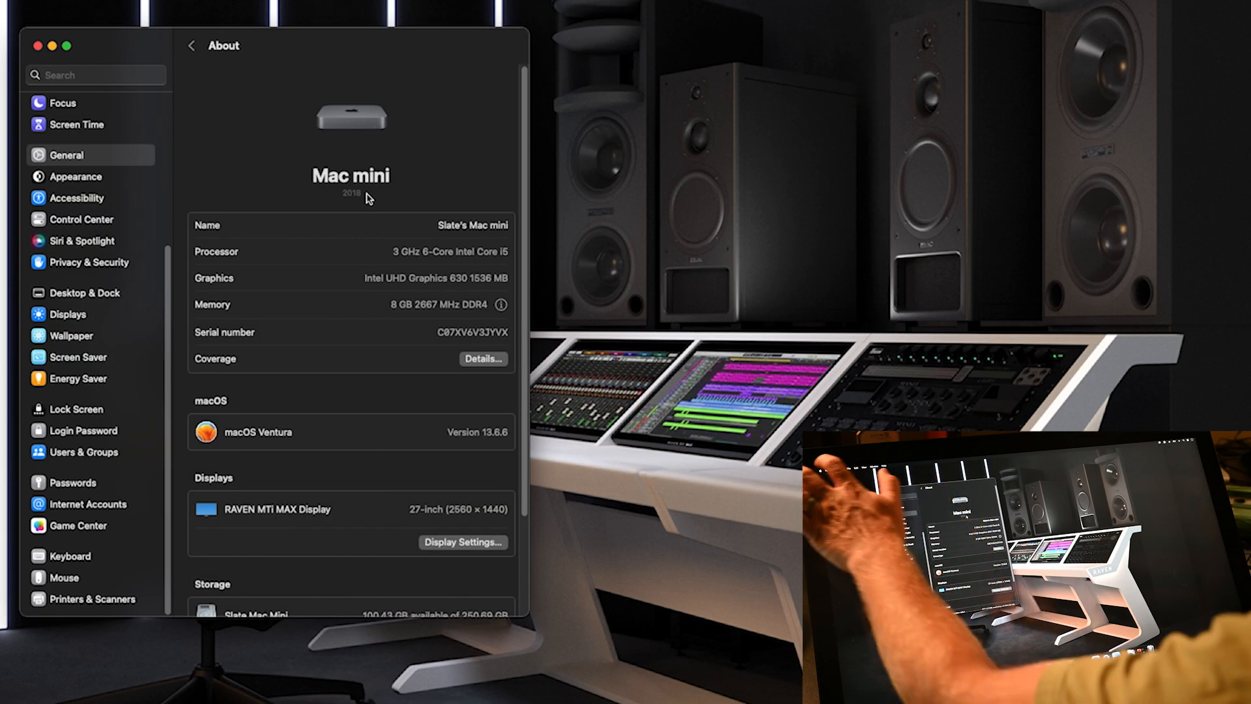
key(super+Tab)
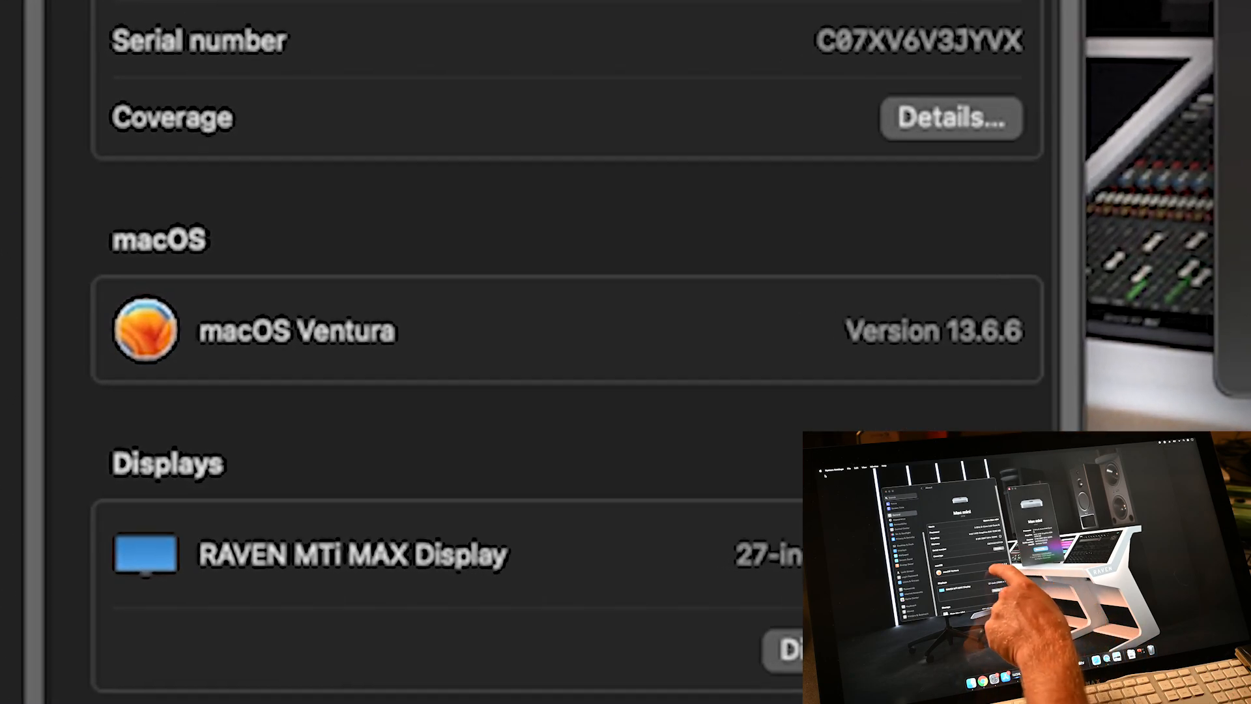
click(427, 429)
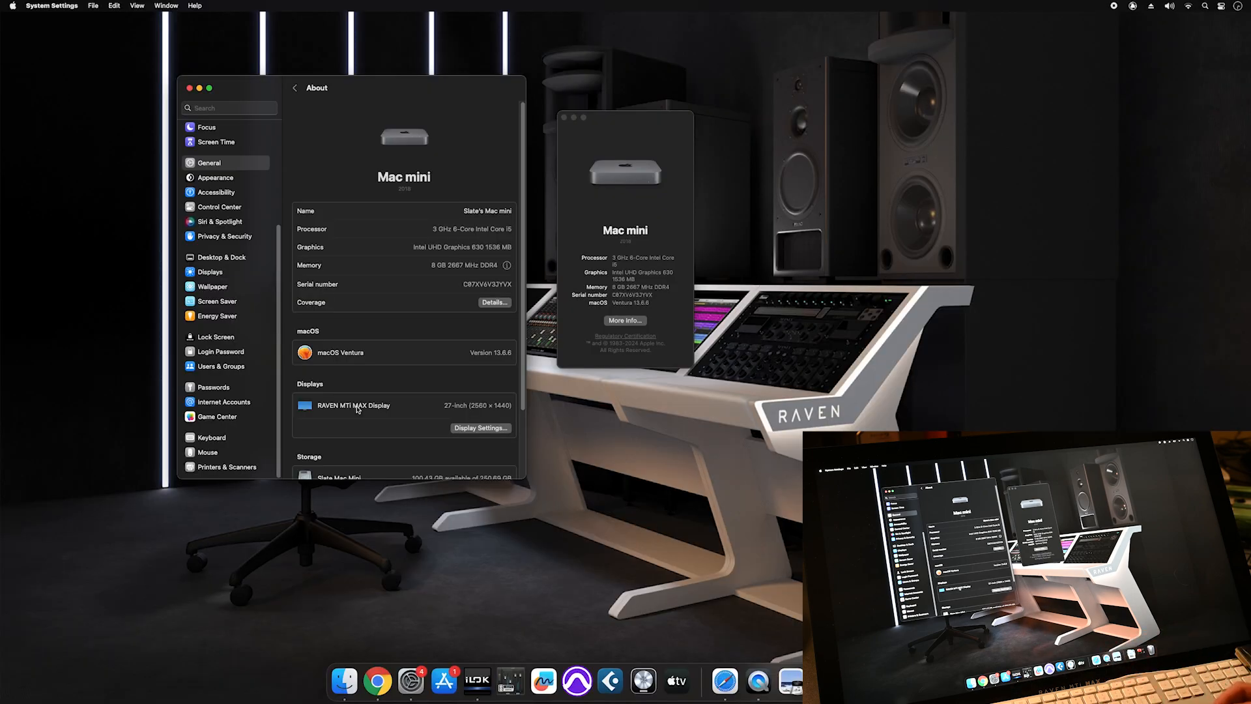
click(726, 683)
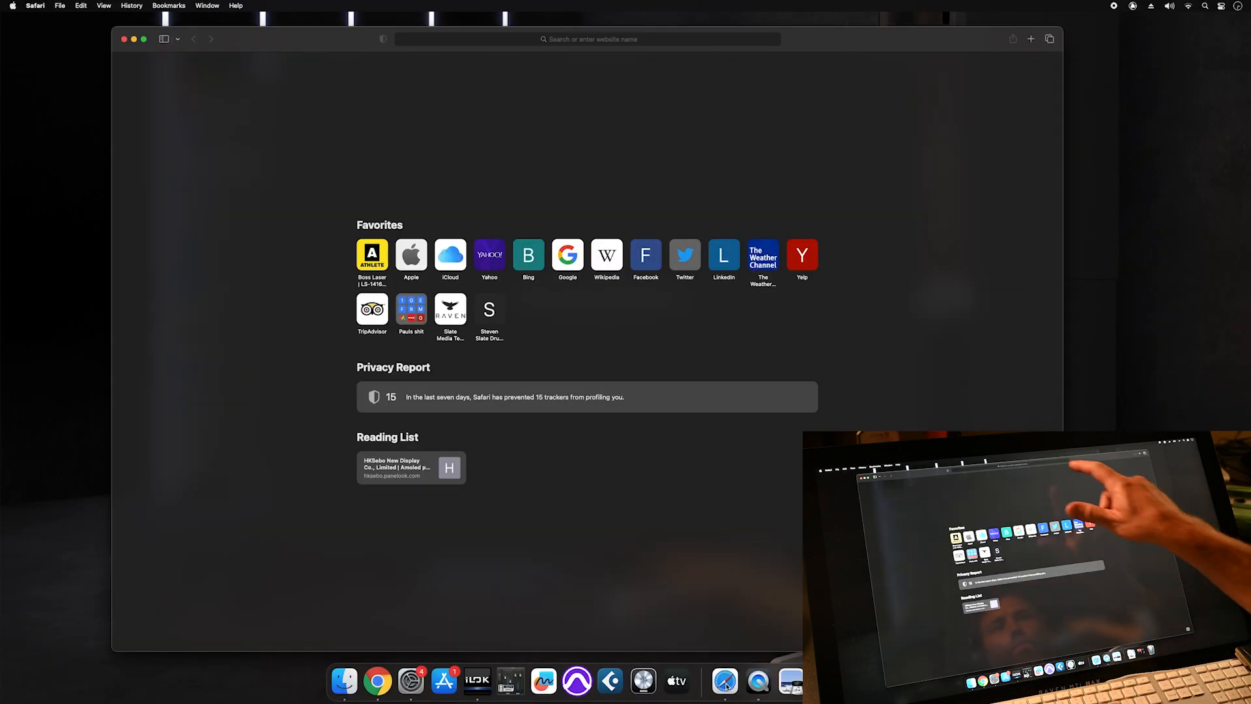
- Load my.stevenslateaudio.com and log in with the saved credentials
click(721, 39)
text(my.stevenslateaudio.com)
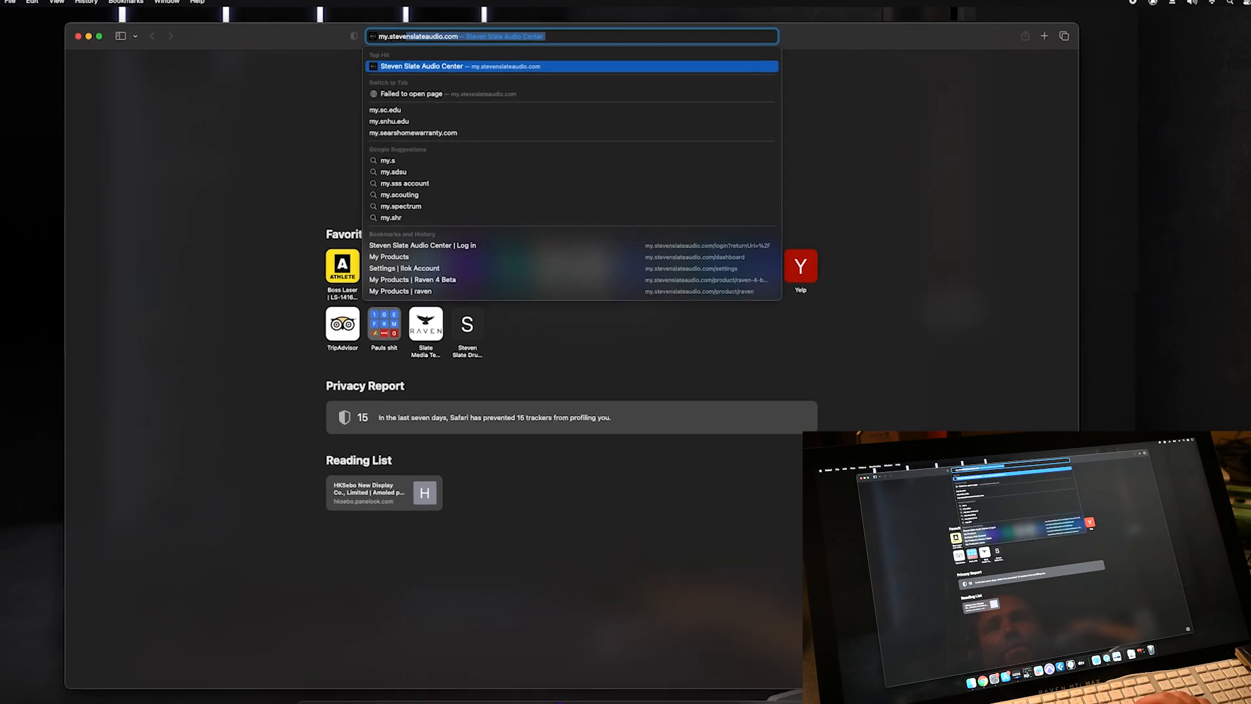
key(Return)
click(383, 667)
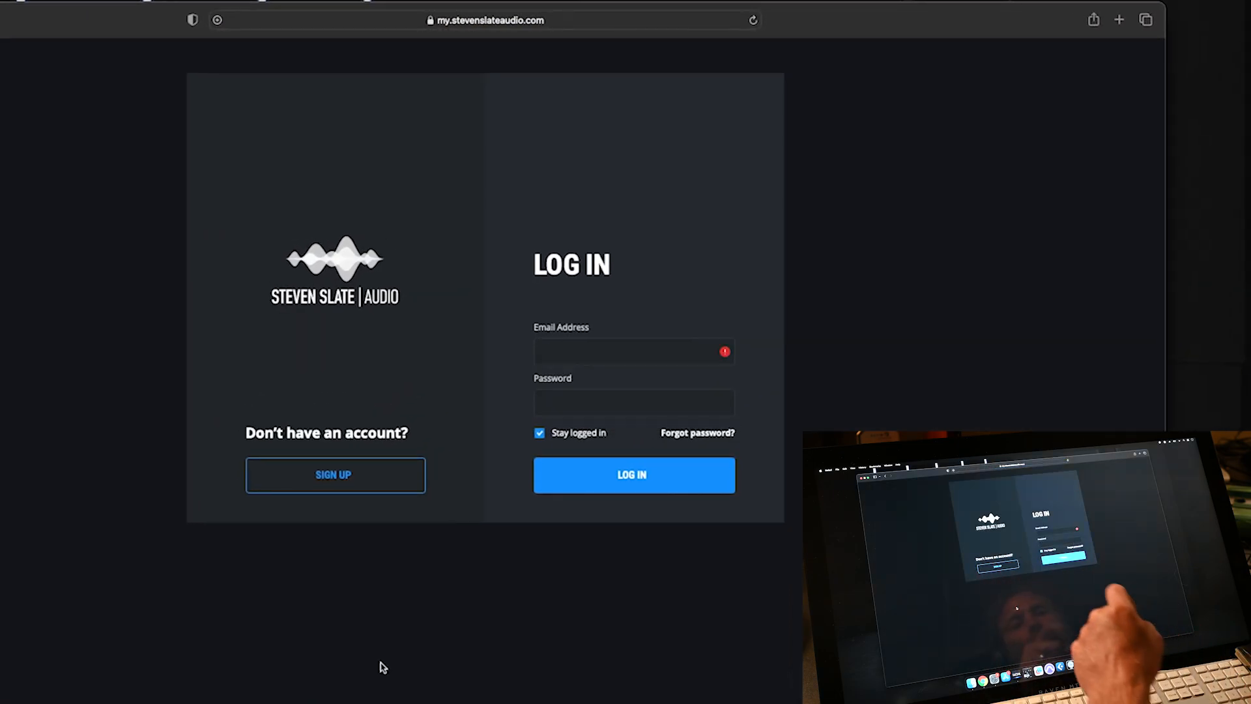
click(561, 352)
click(561, 385)
click(577, 482)
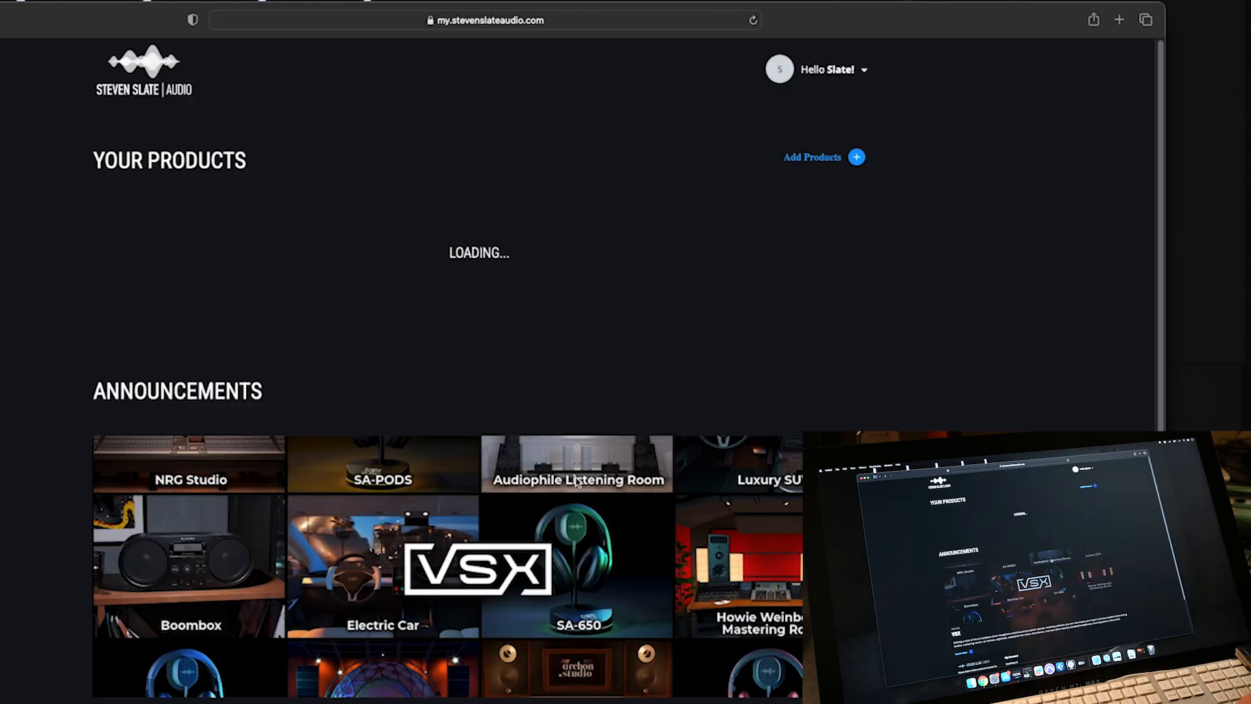
- Check the linked iLok ID under Account Settings, then return to Your Products
click(828, 69)
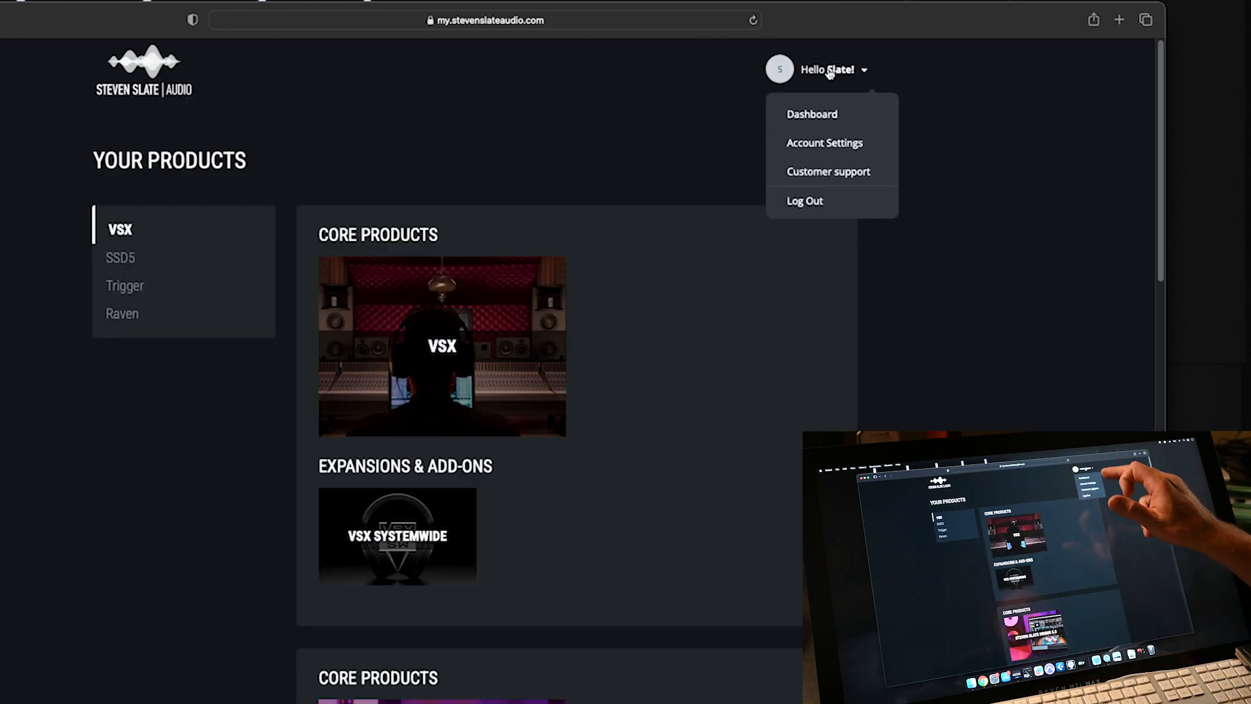
click(837, 145)
click(443, 180)
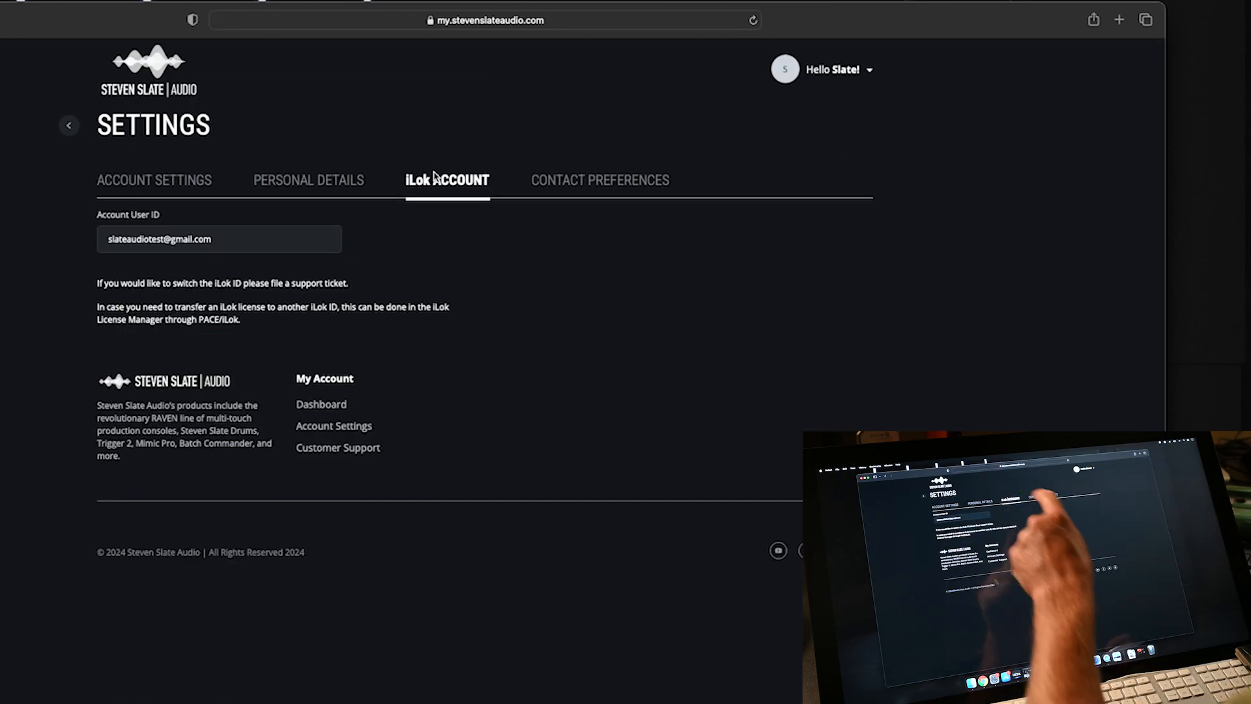
click(235, 251)
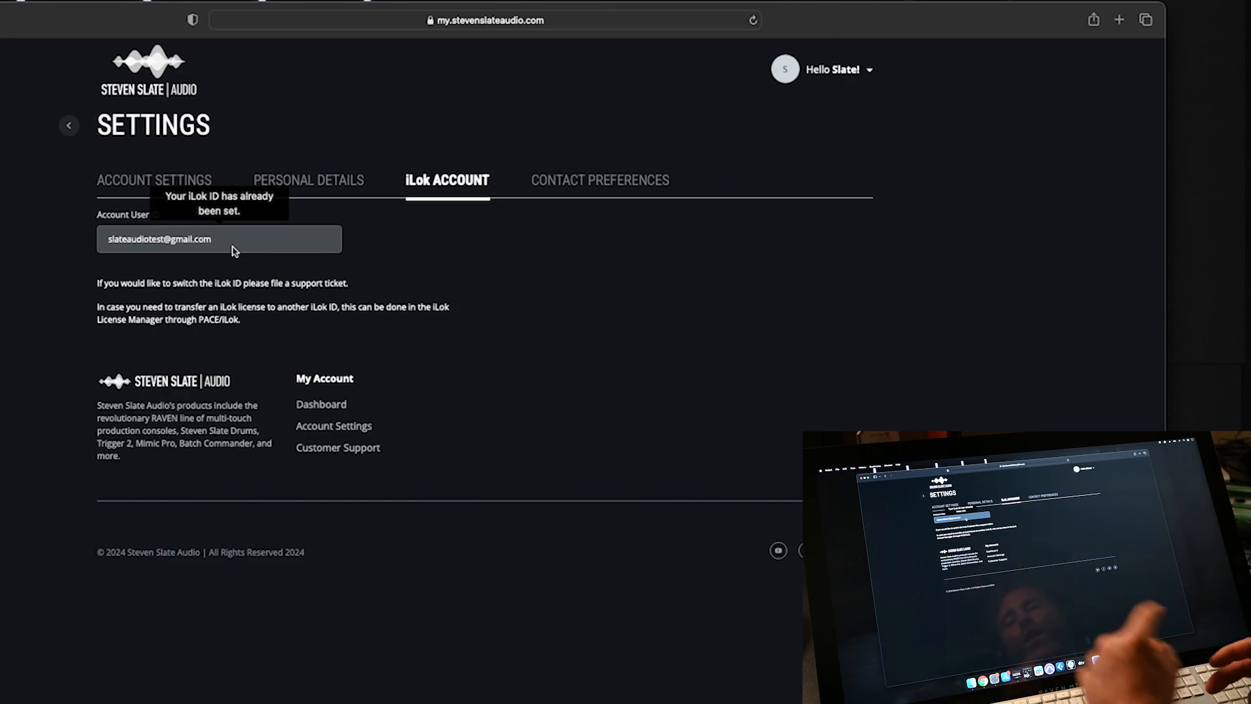
click(65, 127)
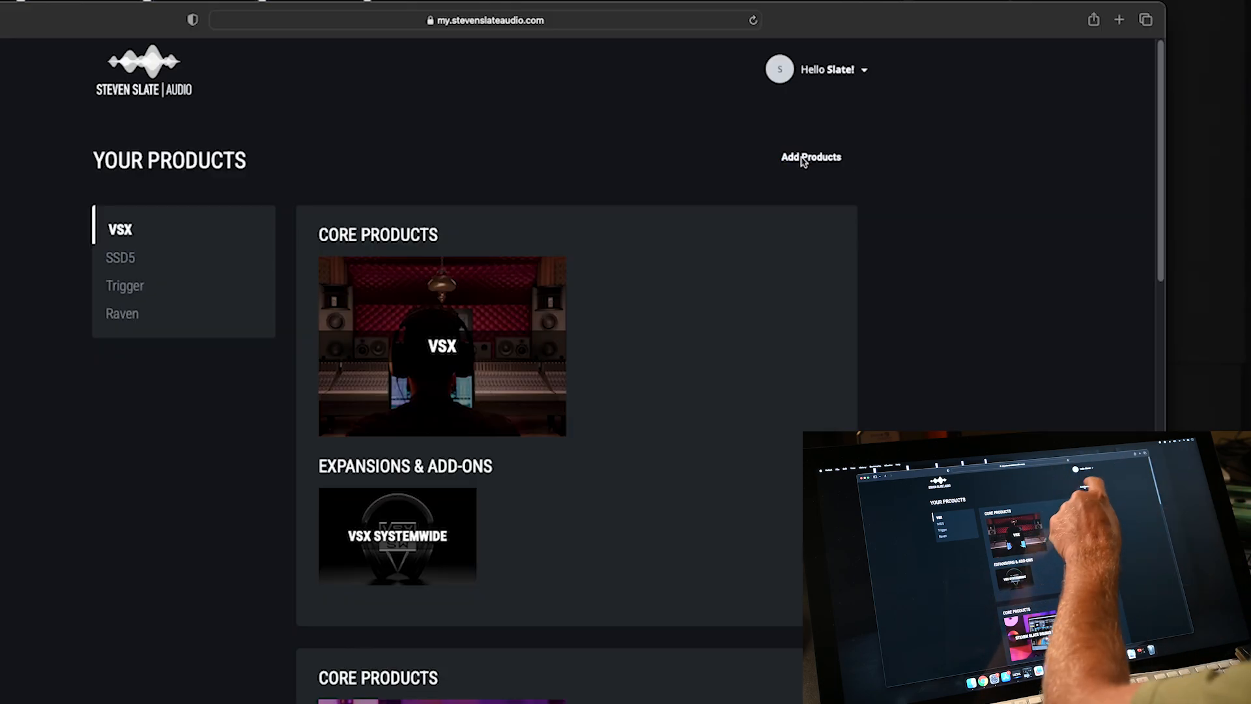
- Look over the Add Products passcode form, close it, and open the Raven section in the sidebar
click(803, 161)
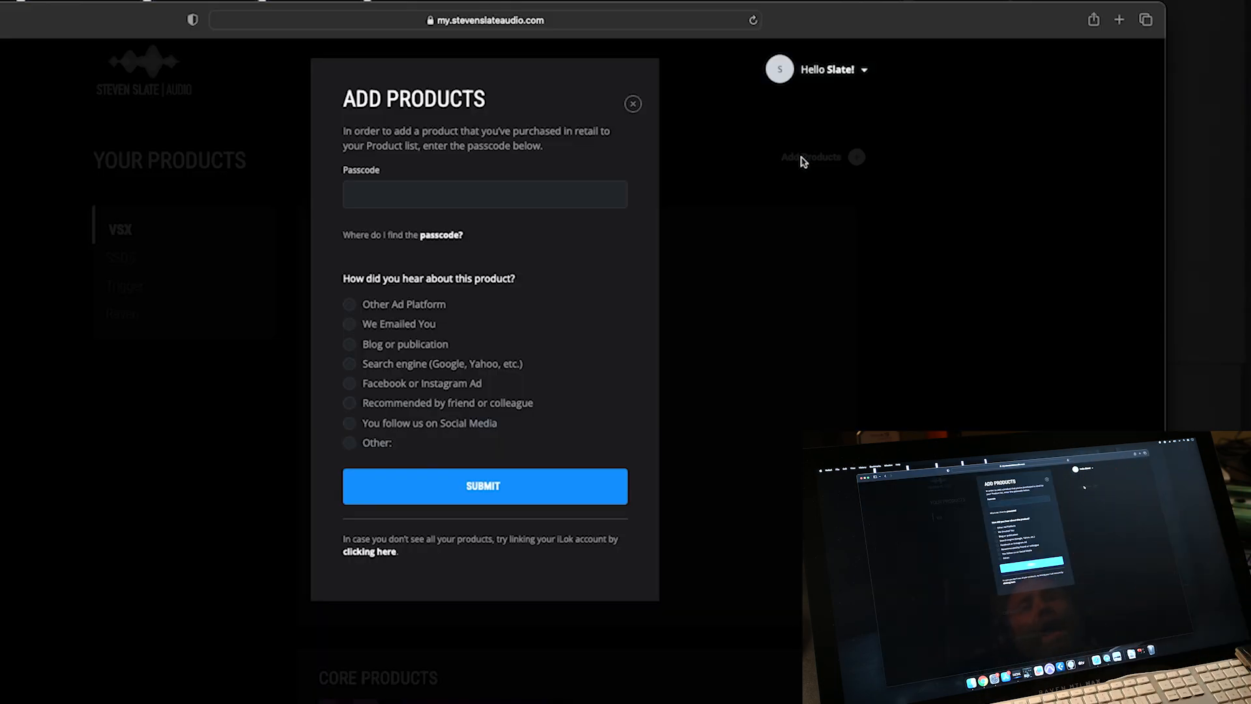
click(412, 195)
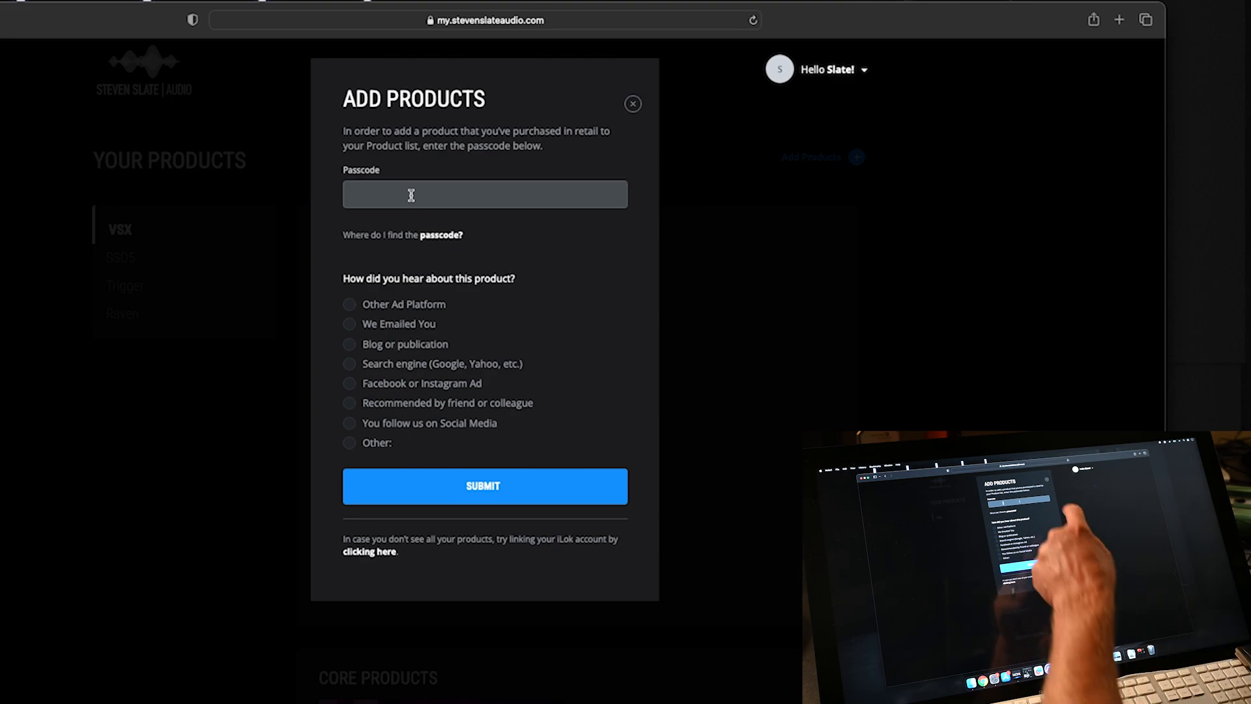
click(632, 103)
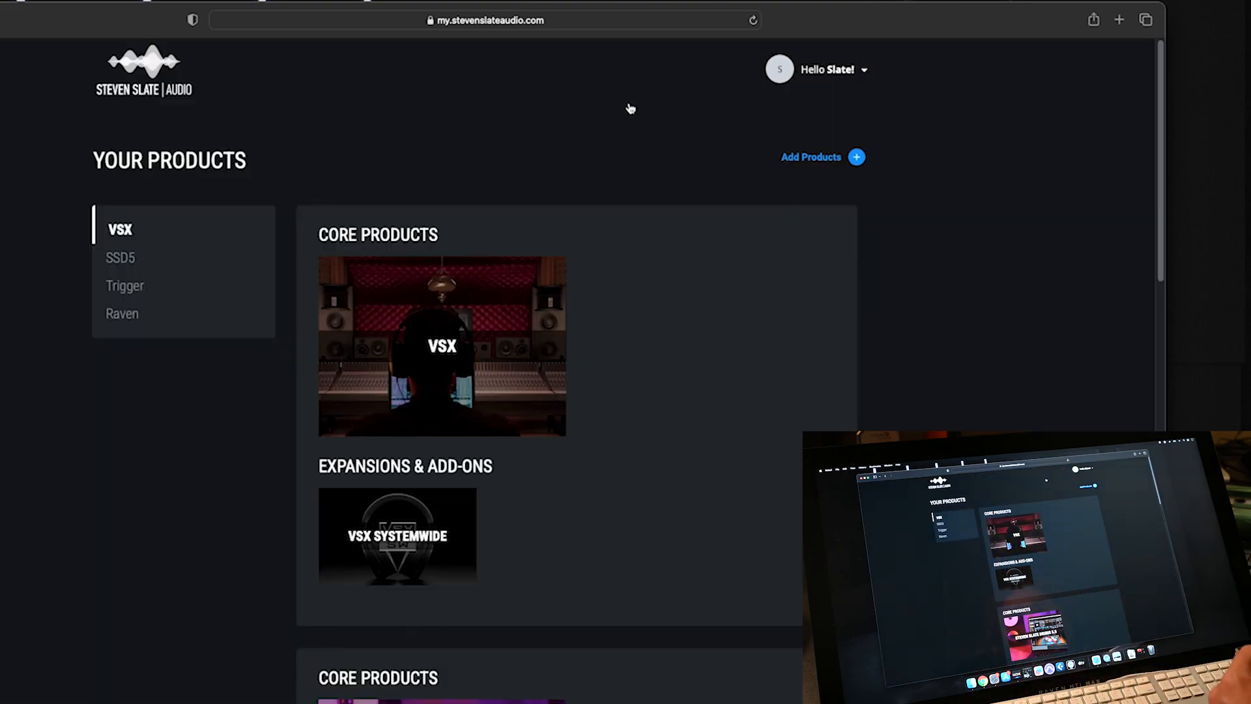
click(121, 314)
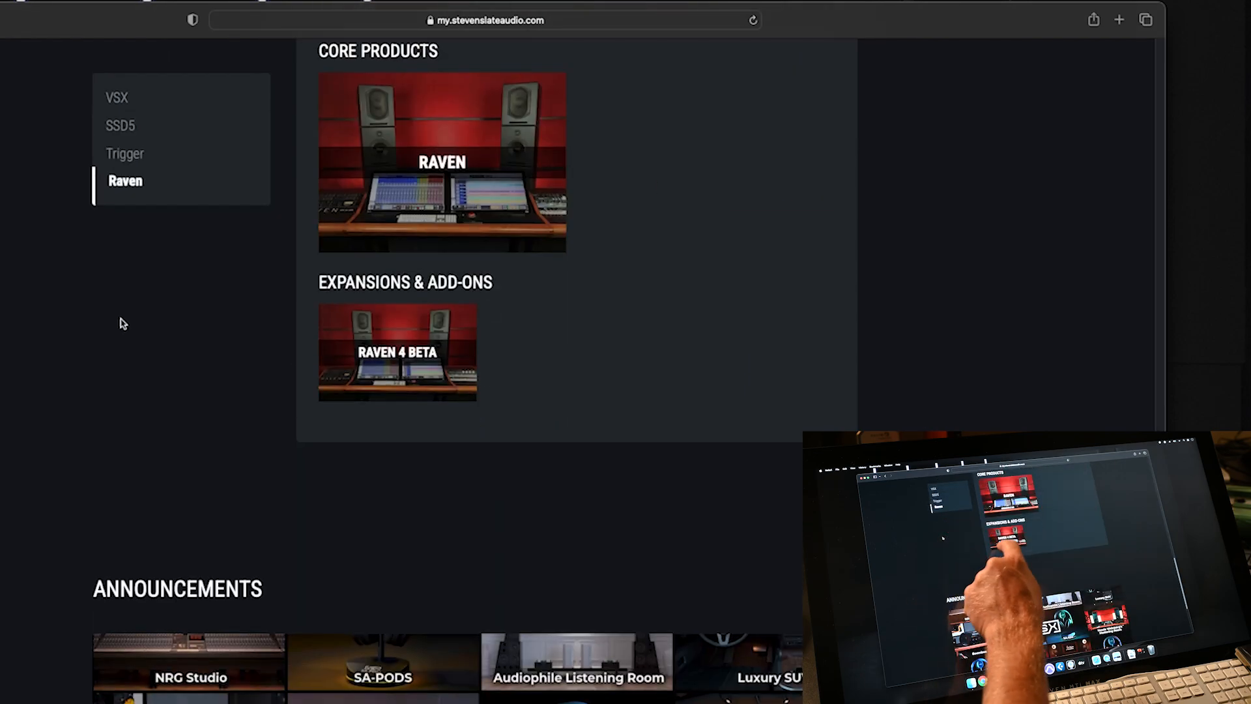
- From Raven 4 Beta, add one Cubase / Nuendo Raven 4.0 upgrade to the cart and check out
click(382, 356)
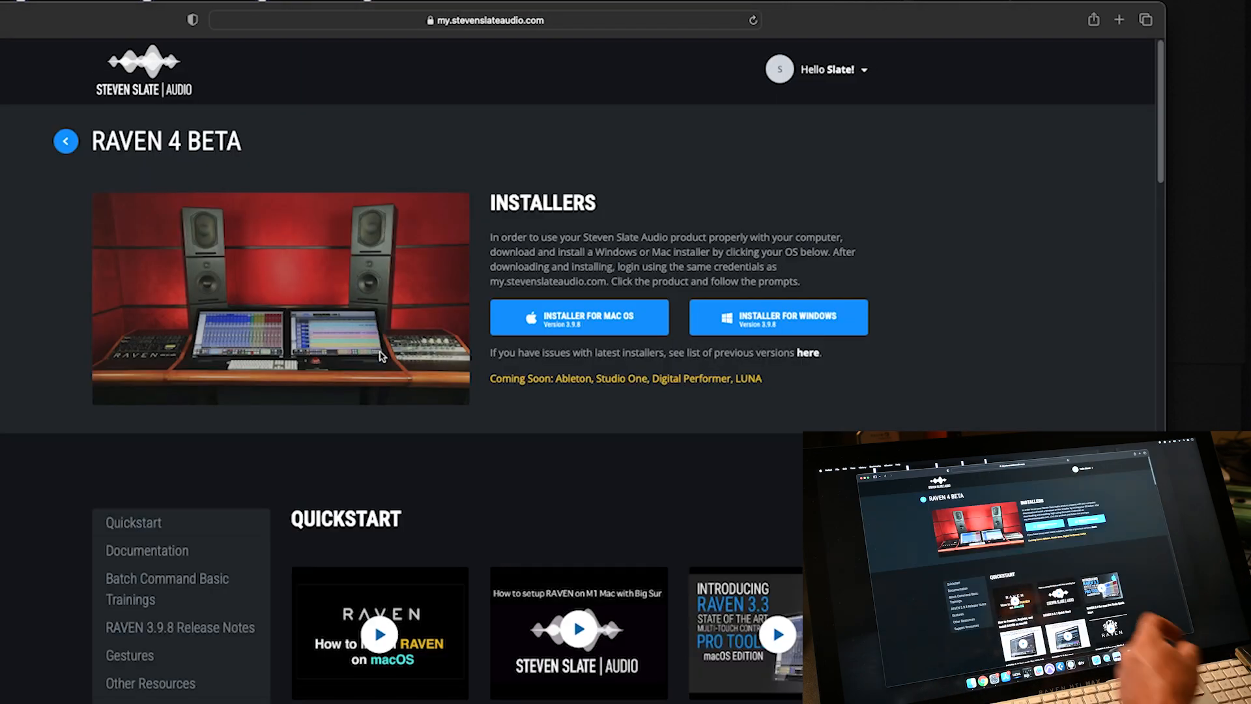
click(541, 411)
click(538, 421)
click(509, 416)
click(508, 422)
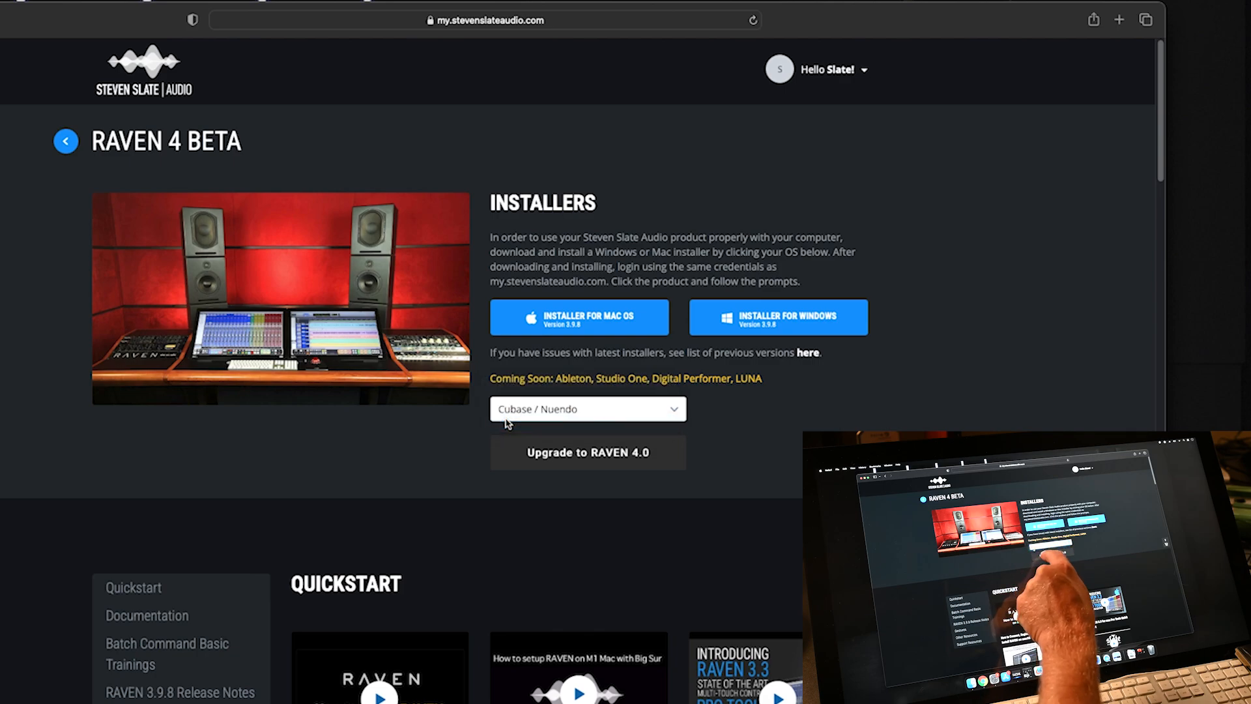
click(533, 454)
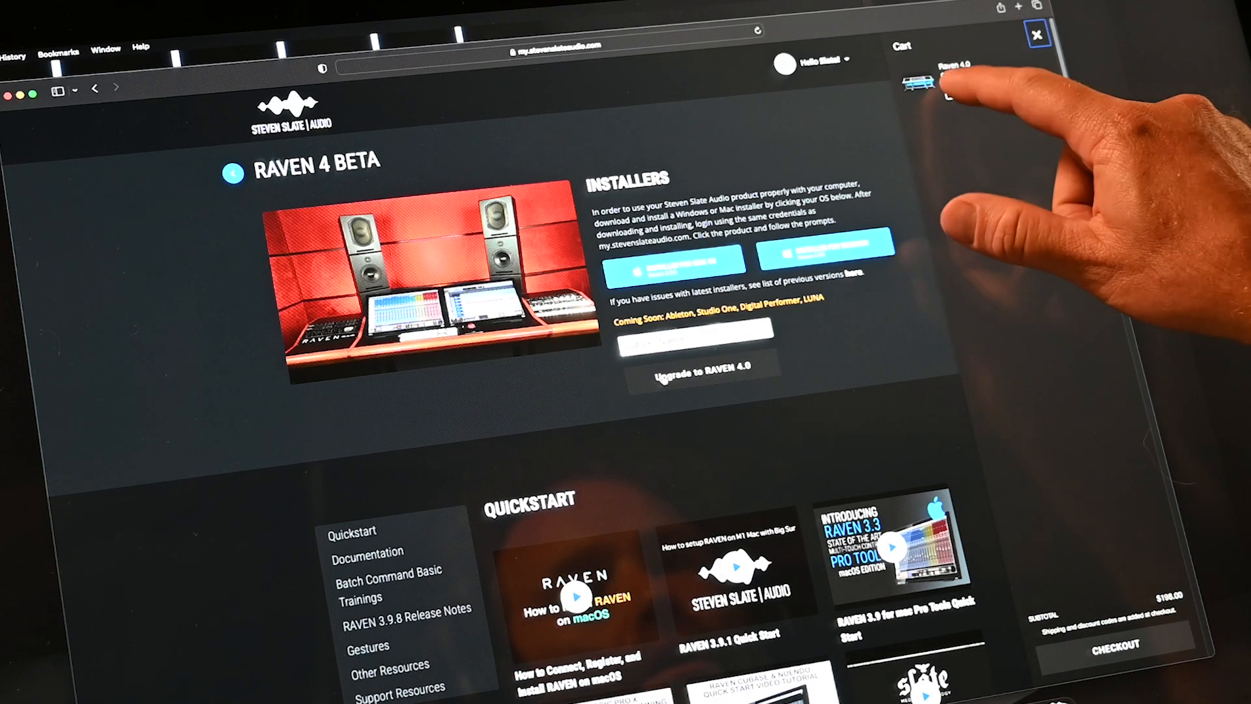
click(952, 89)
click(1133, 643)
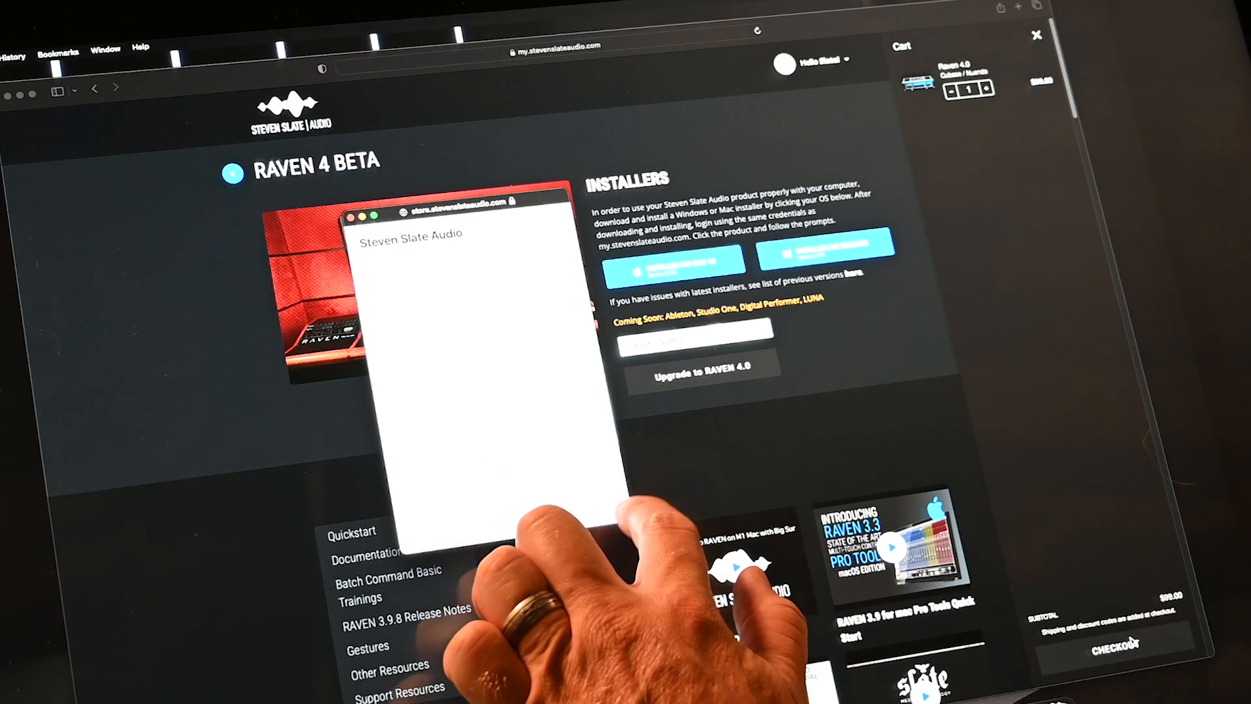
- Widen the checkout window and enter the billing first and last name
drag(627, 518, 1157, 613)
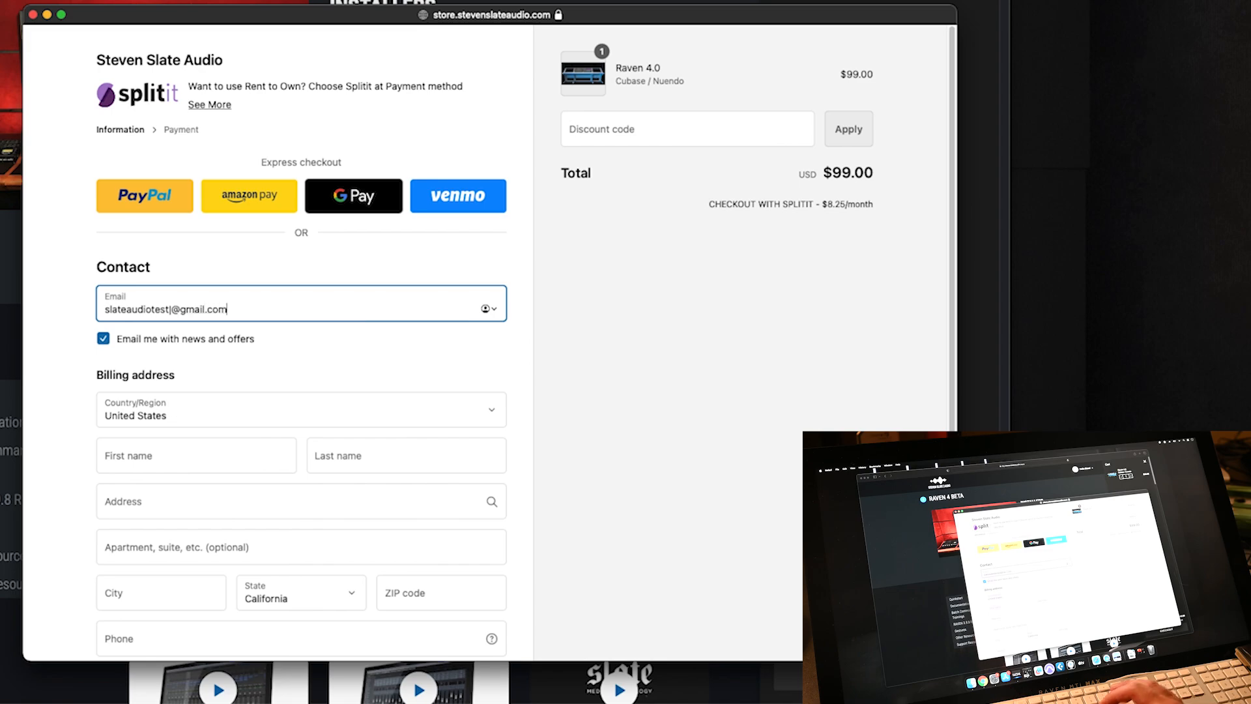
click(121, 442)
key(Tab)
key(Tab)
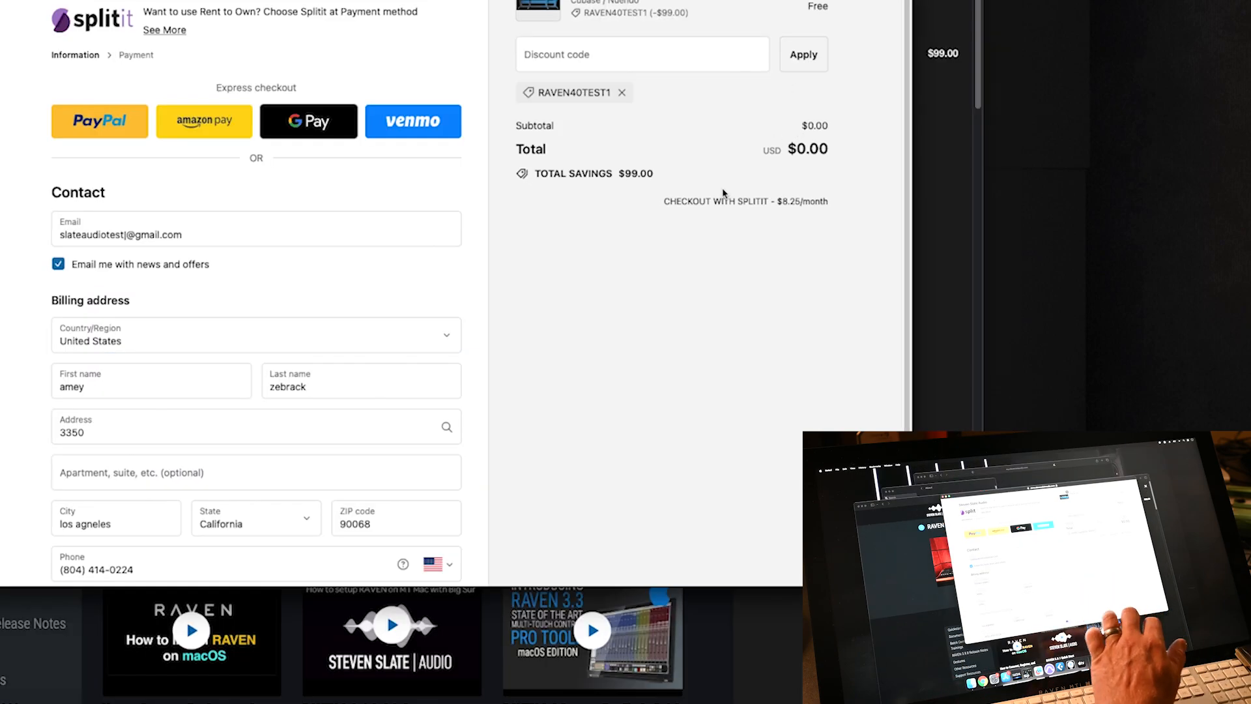
- Continue to payment, complete the $0.00 Raven 4.0 order, and continue shopping
scroll(726, 200, down, 3)
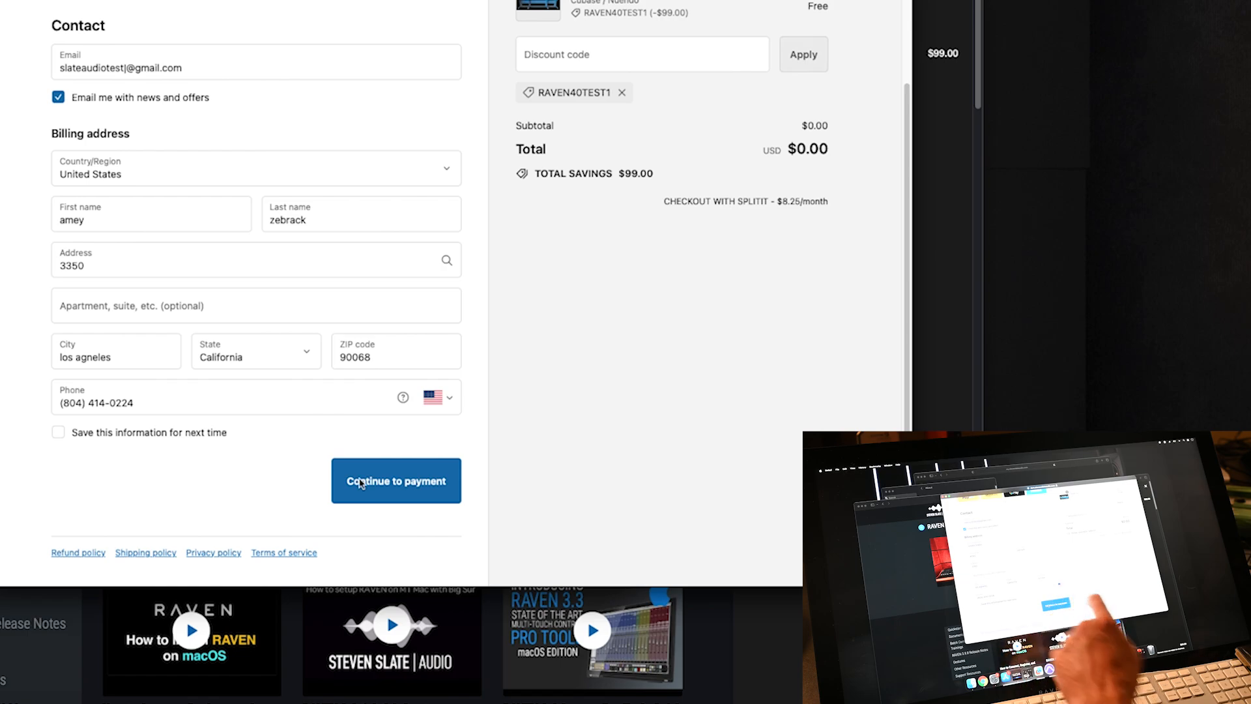
click(362, 483)
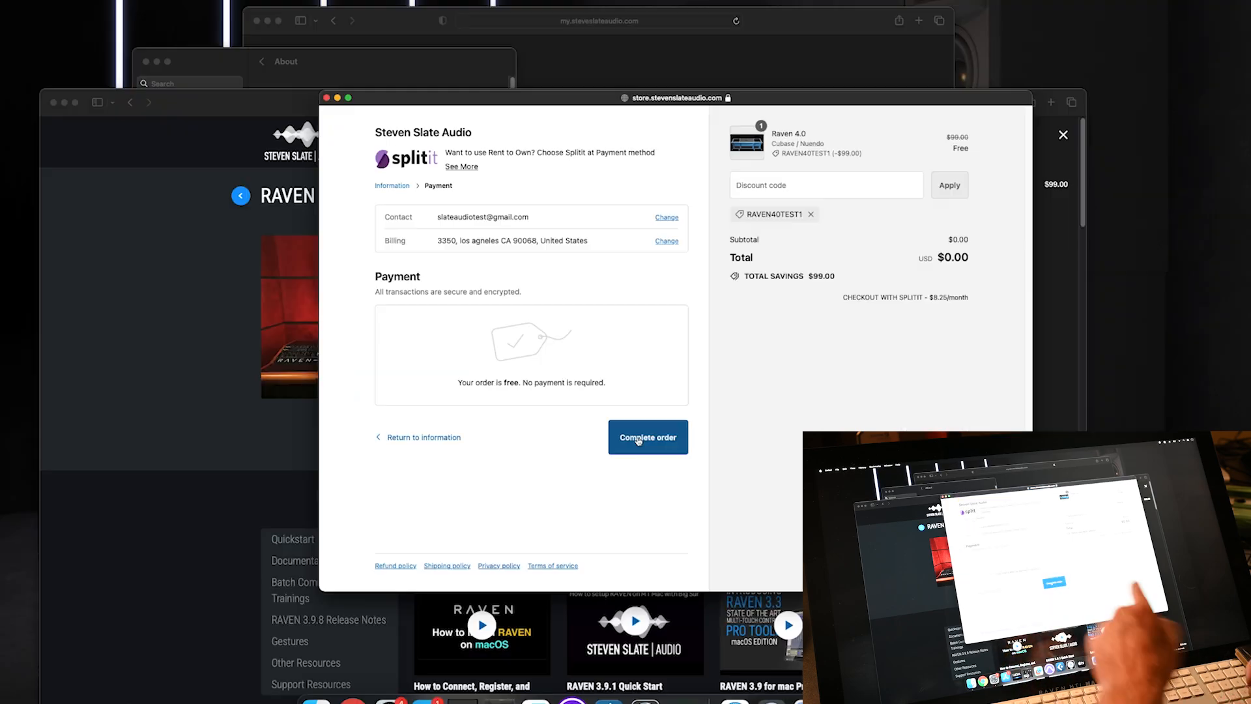
click(395, 390)
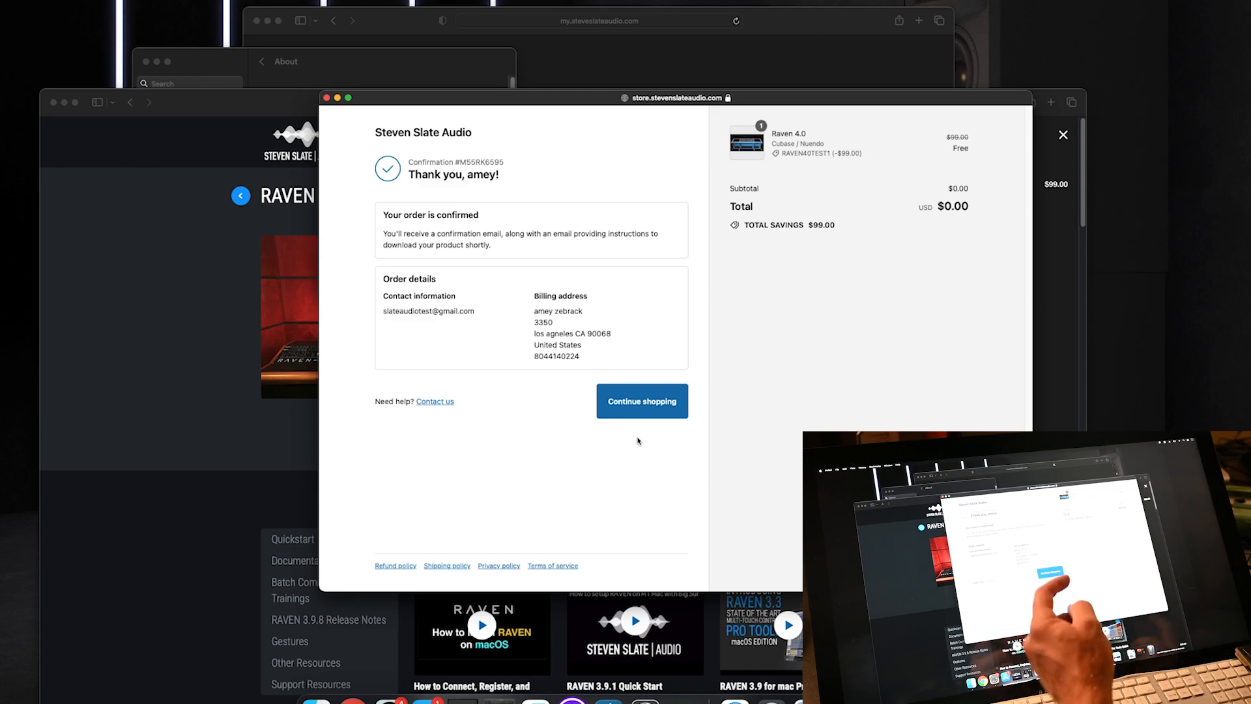
click(623, 409)
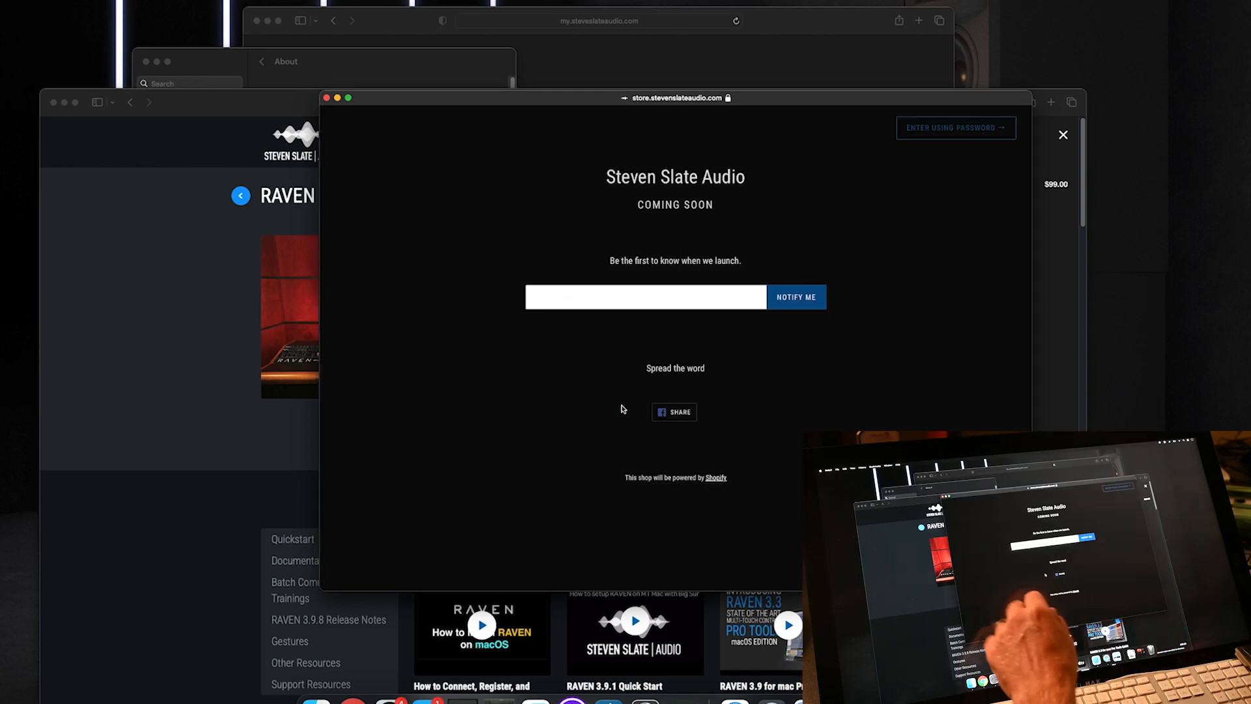
- Open the RAVEN 4.0 product page and download its macOS installer, allowing Safari downloads
drag(275, 102, 272, 28)
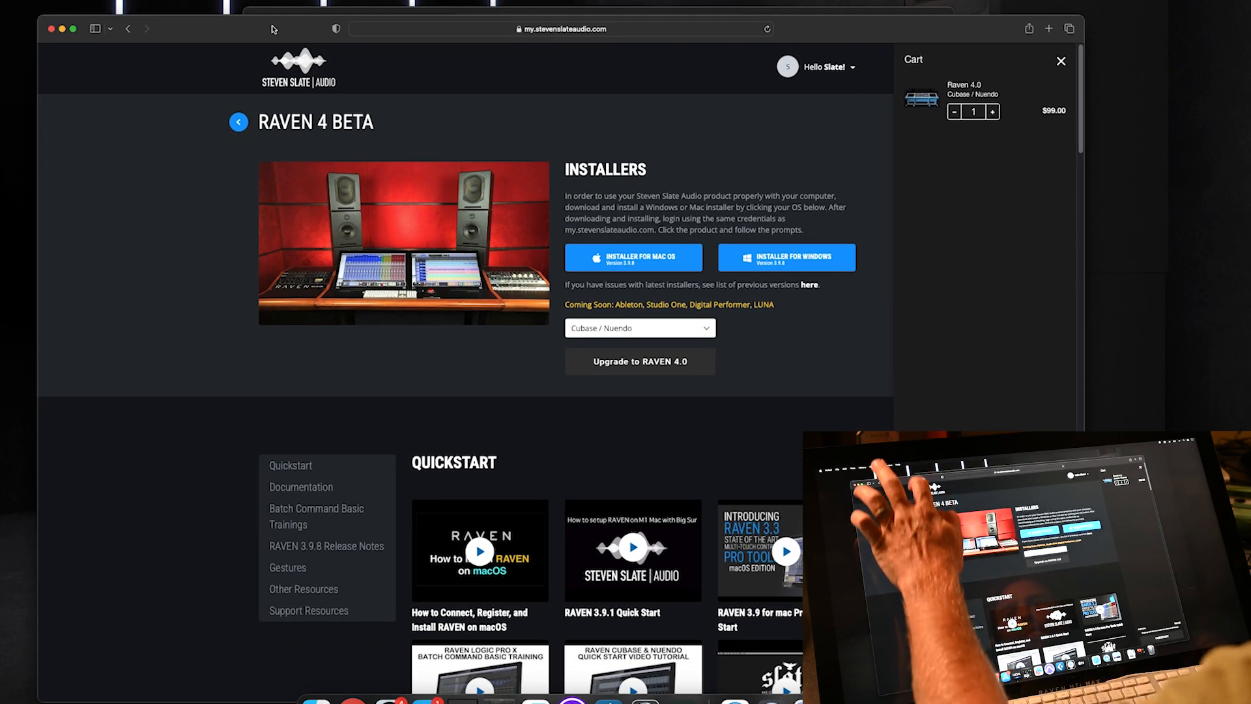
click(233, 120)
scroll(271, 257, down, 15)
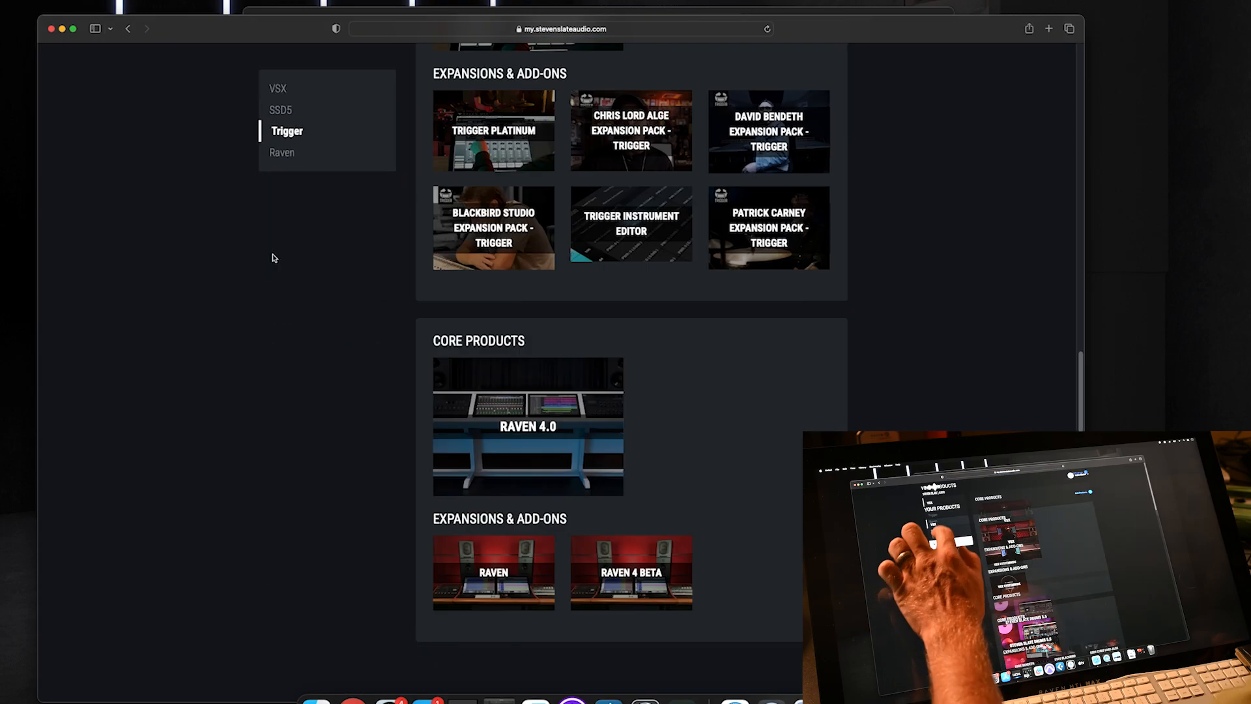
click(514, 137)
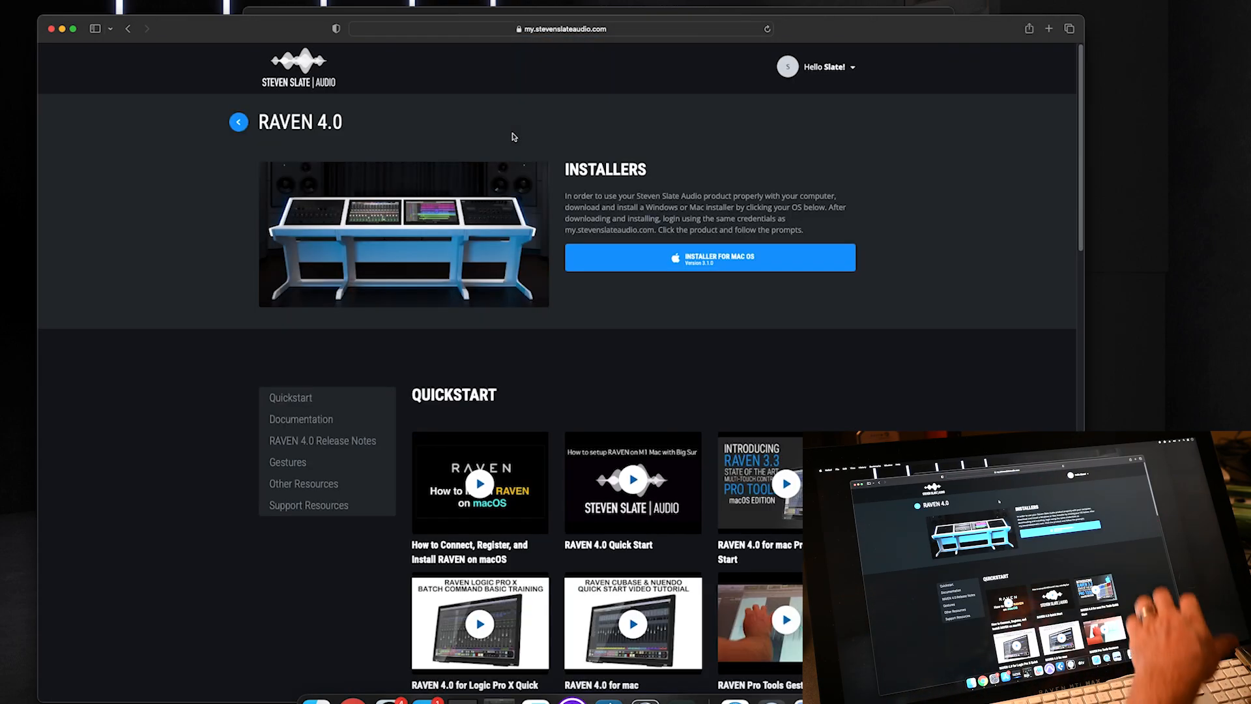
scroll(644, 202, down, 20)
scroll(644, 202, up, 20)
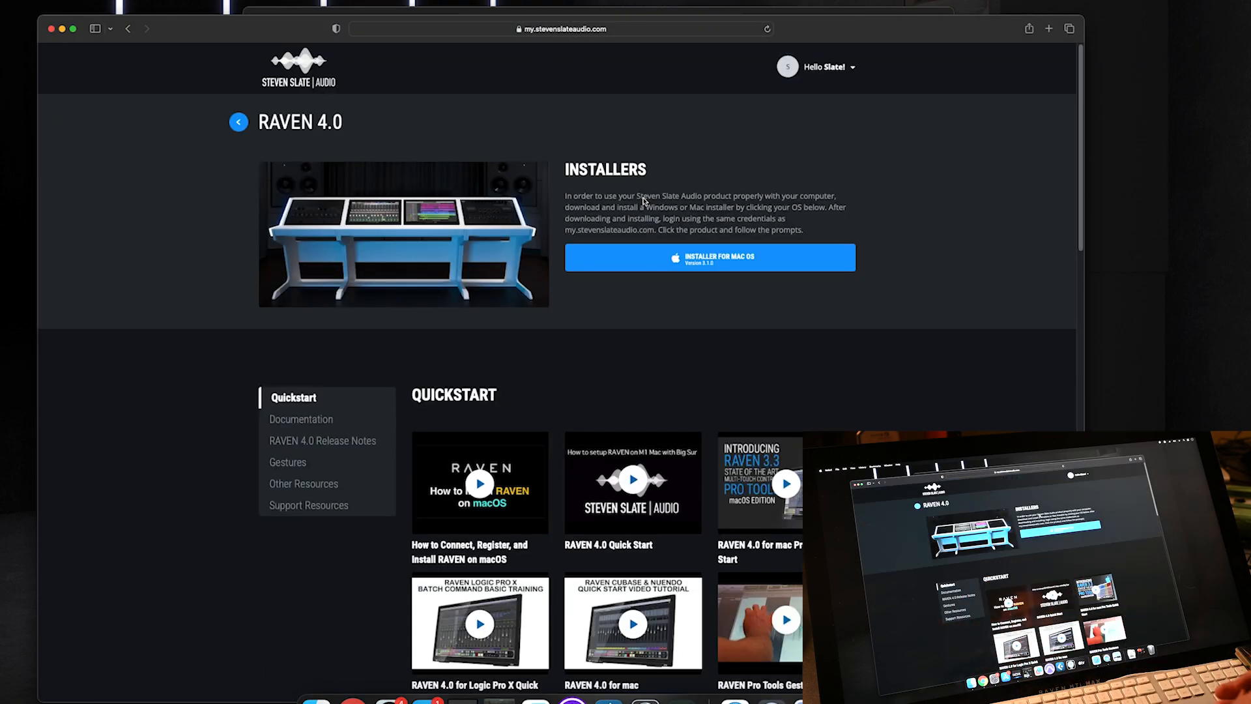
click(677, 258)
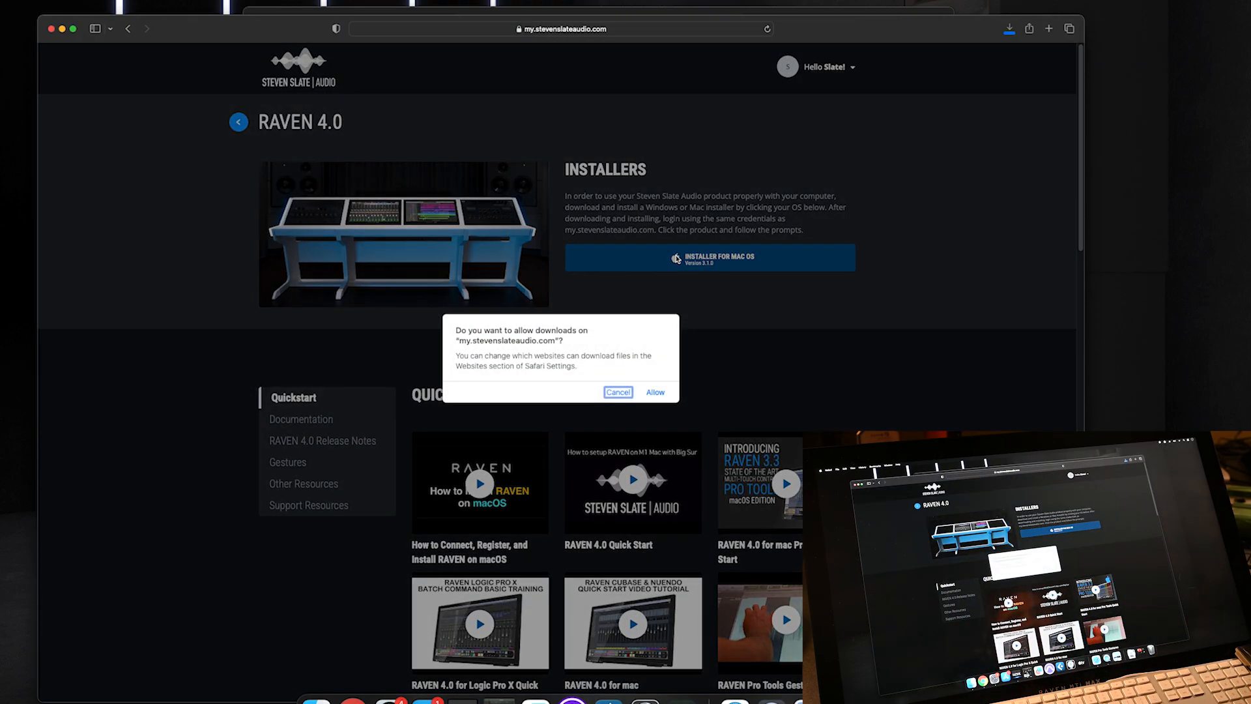
click(657, 392)
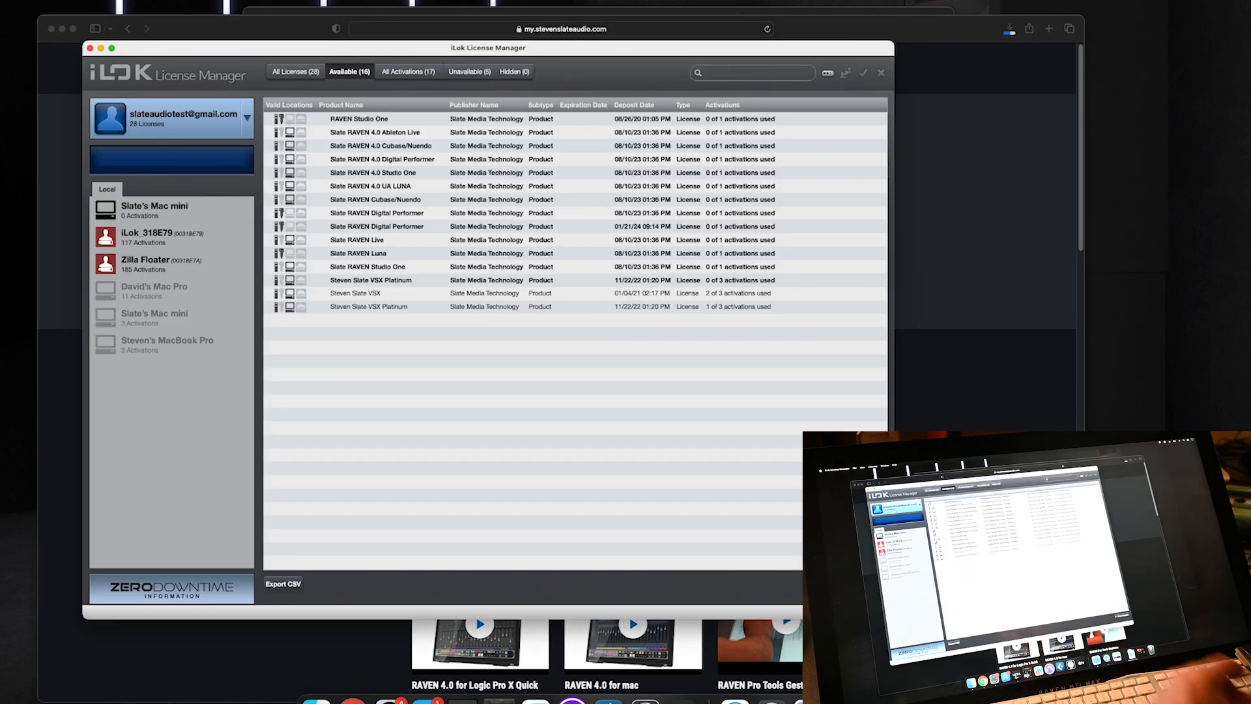
- Sort available licenses newest first and drag the Slate RAVEN 4.0 Cubase/Nuendo license onto the iLok
click(296, 72)
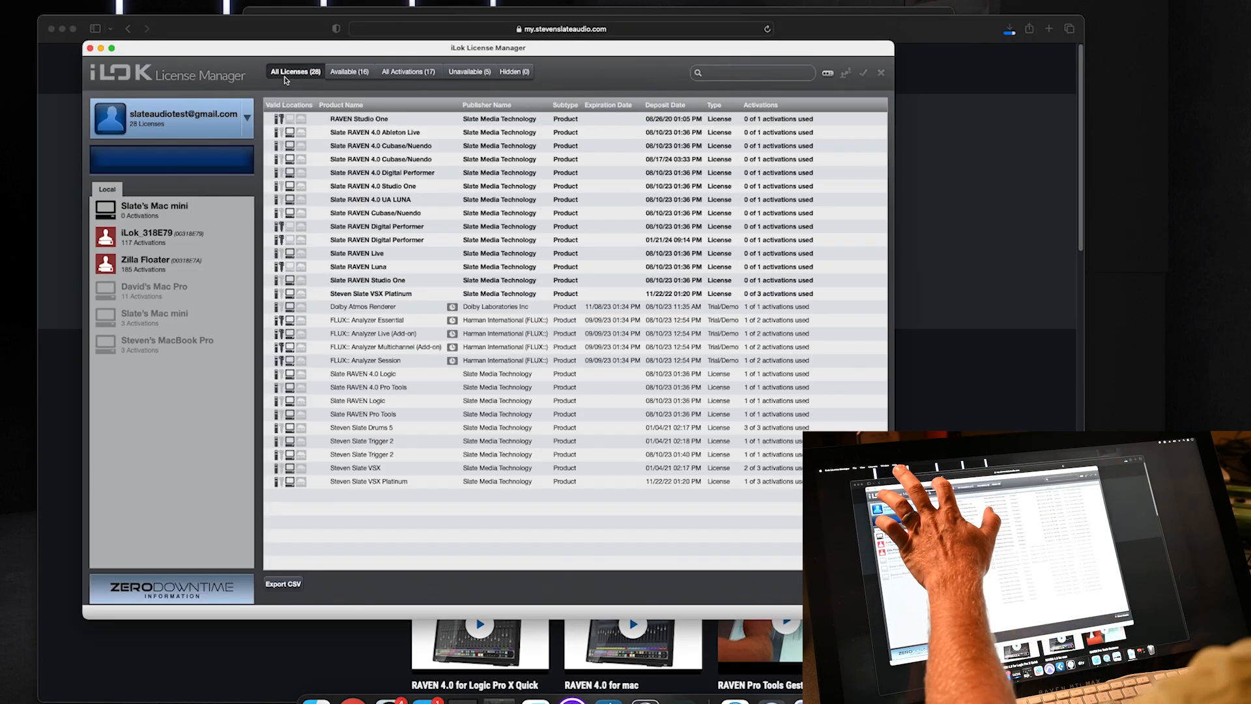
click(341, 74)
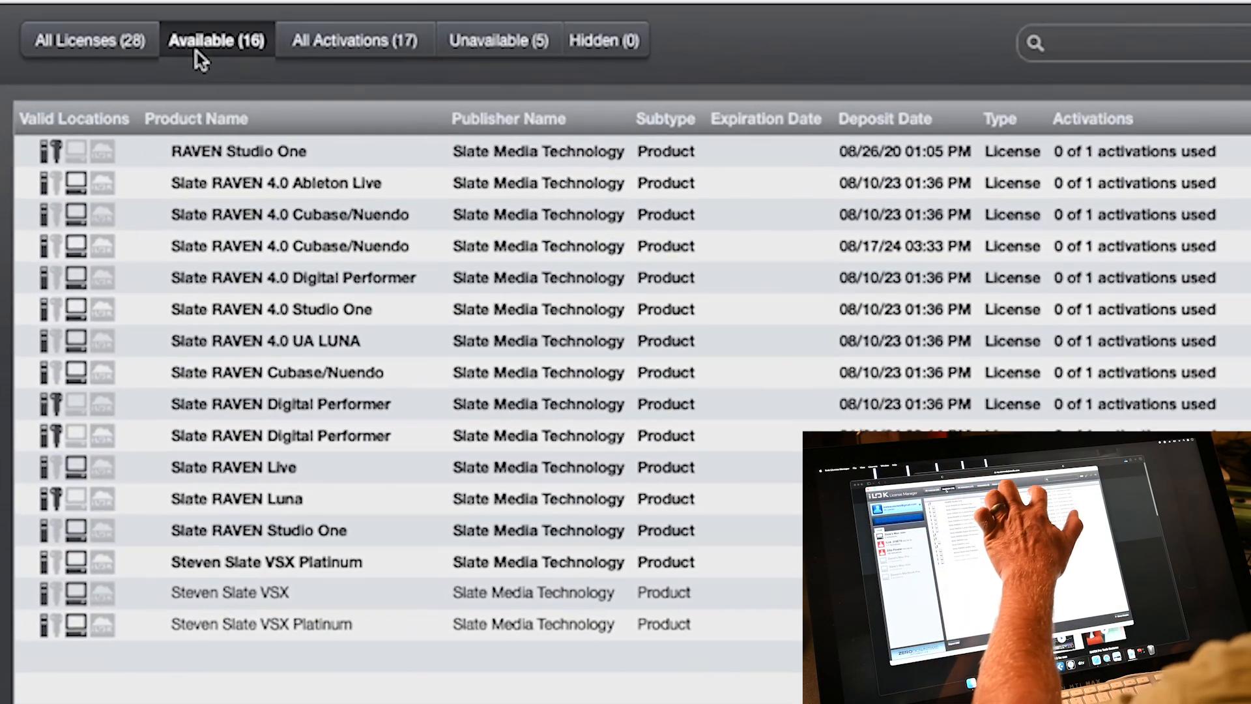
click(873, 119)
click(873, 119)
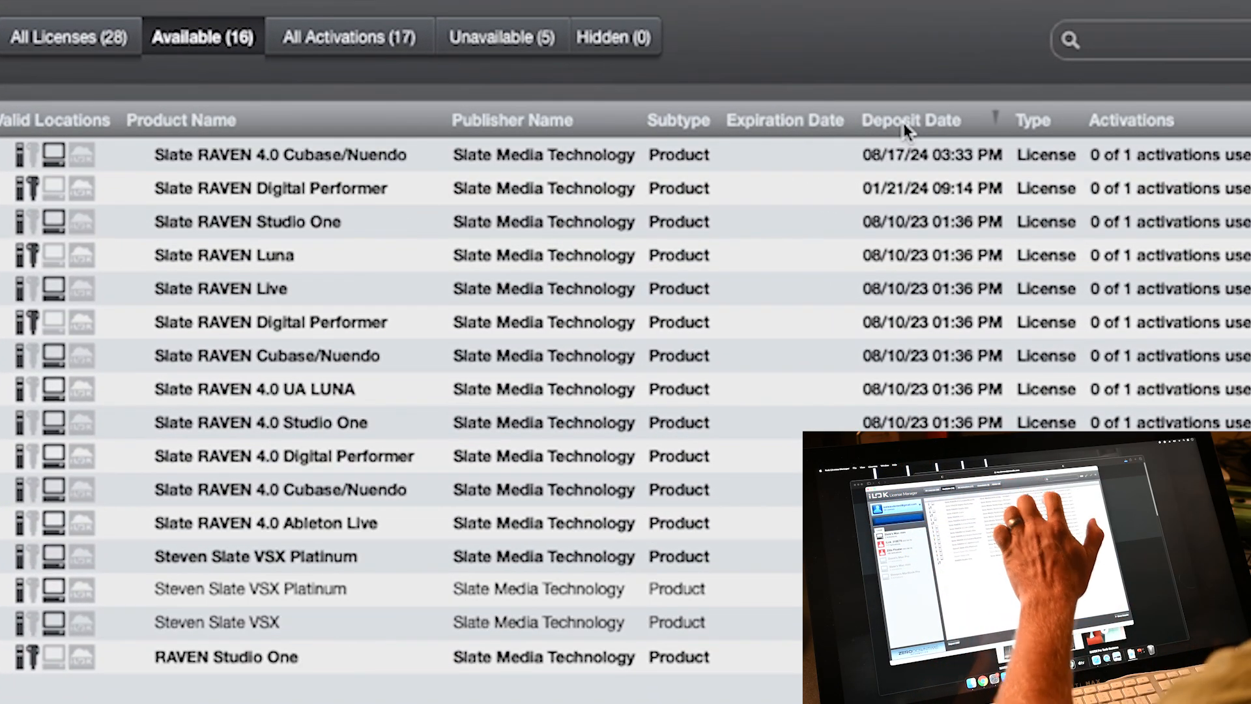
click(773, 155)
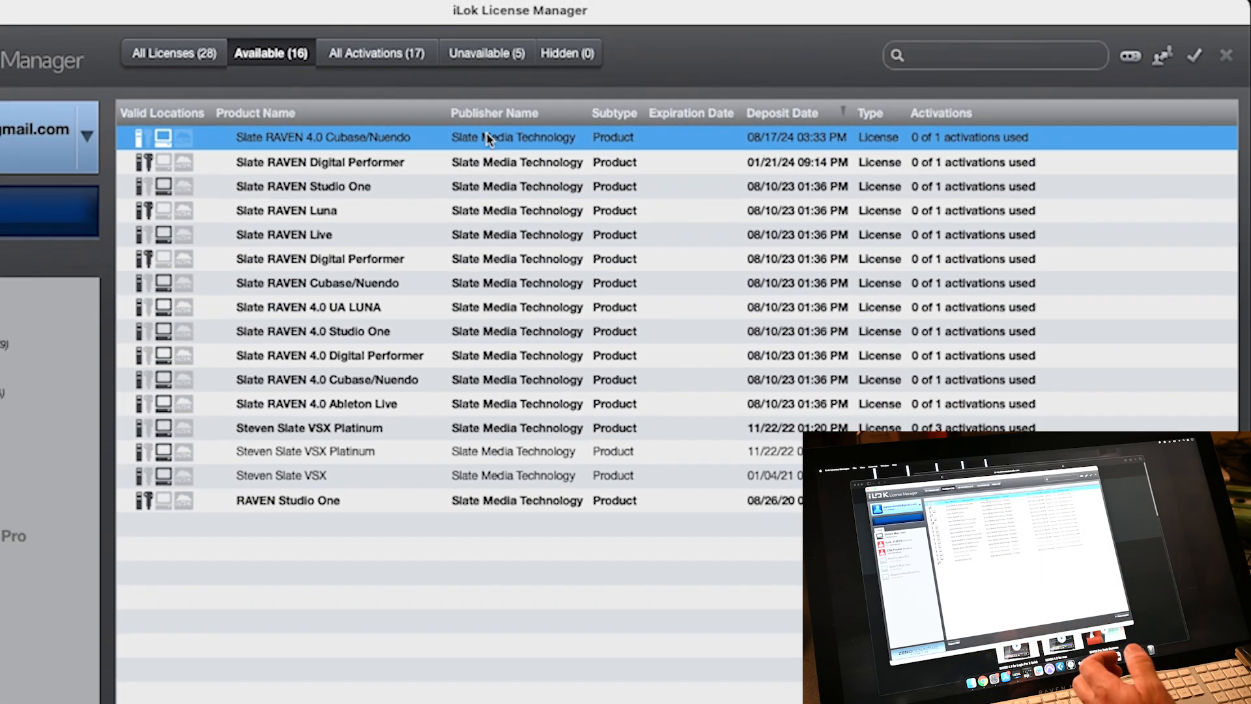
drag(500, 156, 368, 120)
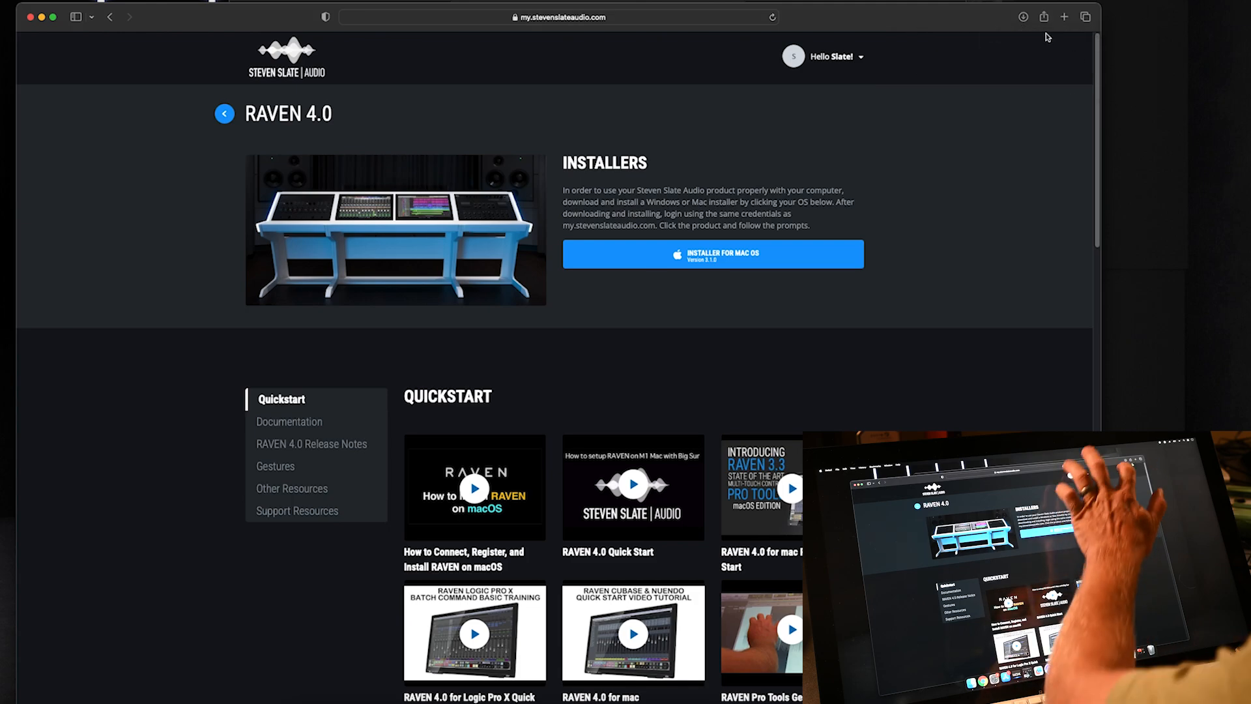
- Open the 3.2.0-beta-3 disk image, copy Steven Slate Audio Center into Applications, and find it there
click(1024, 17)
click(1138, 71)
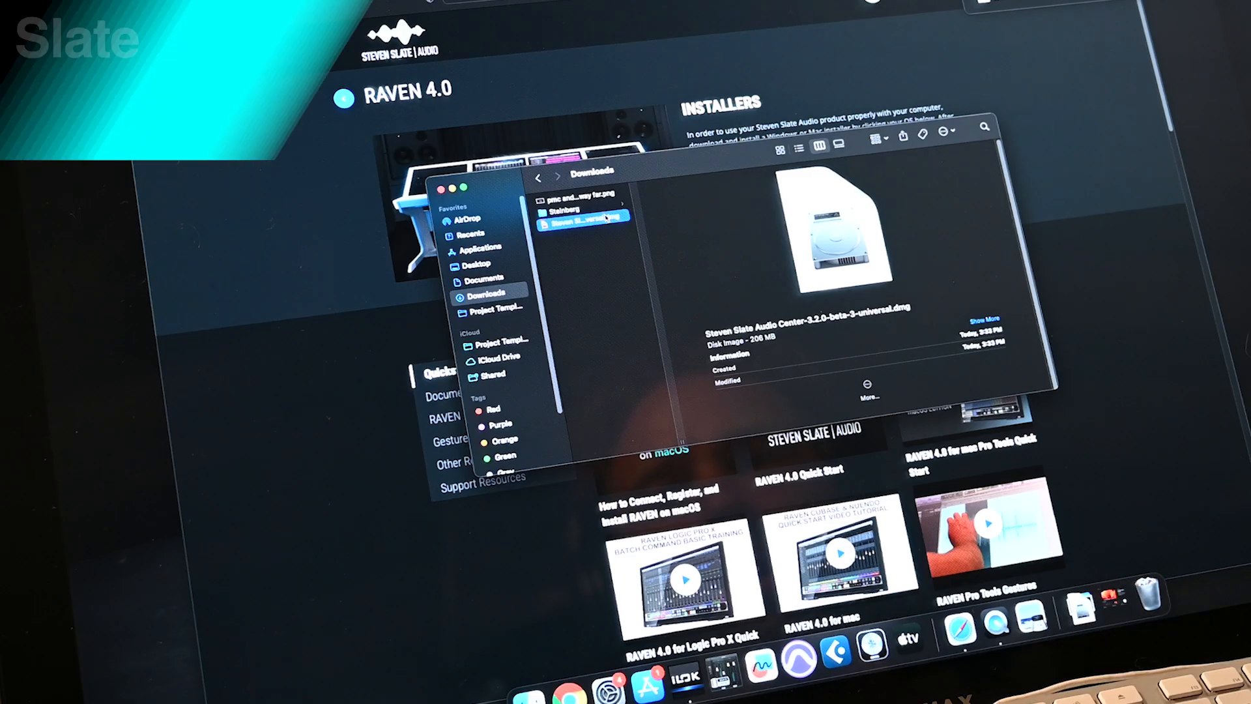
double_click(523, 466)
drag(369, 366, 524, 361)
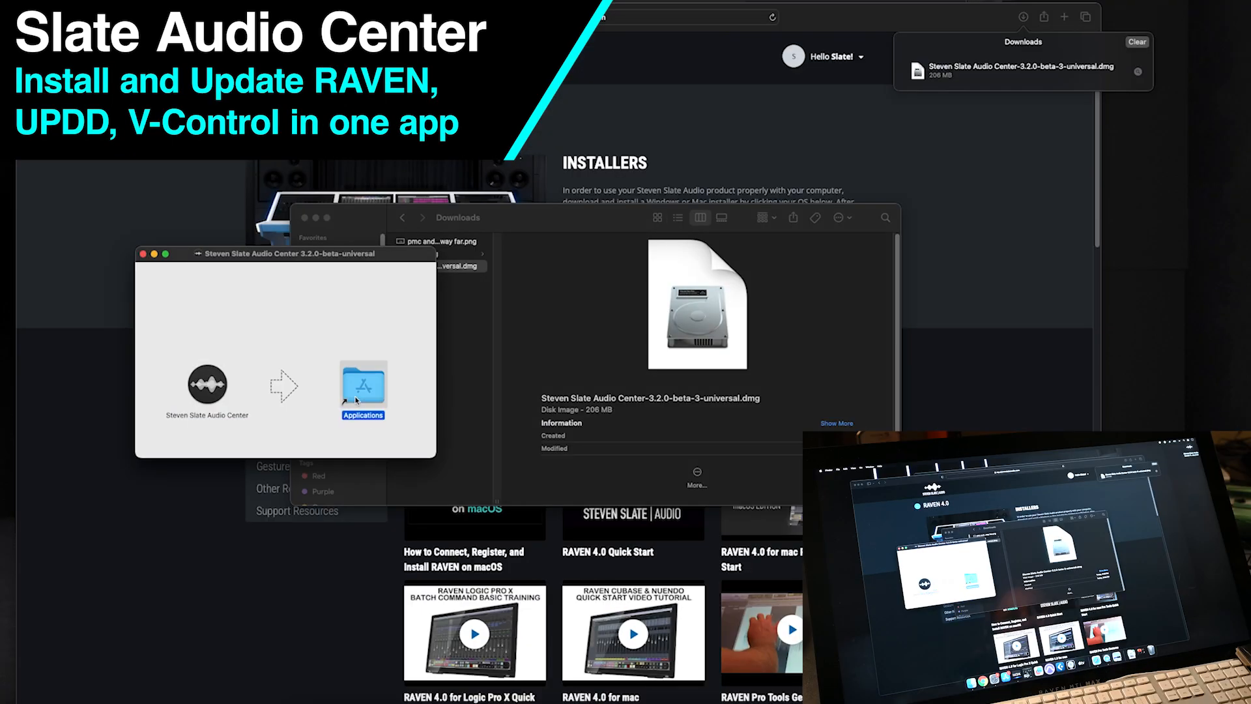
double_click(356, 400)
text(stev)
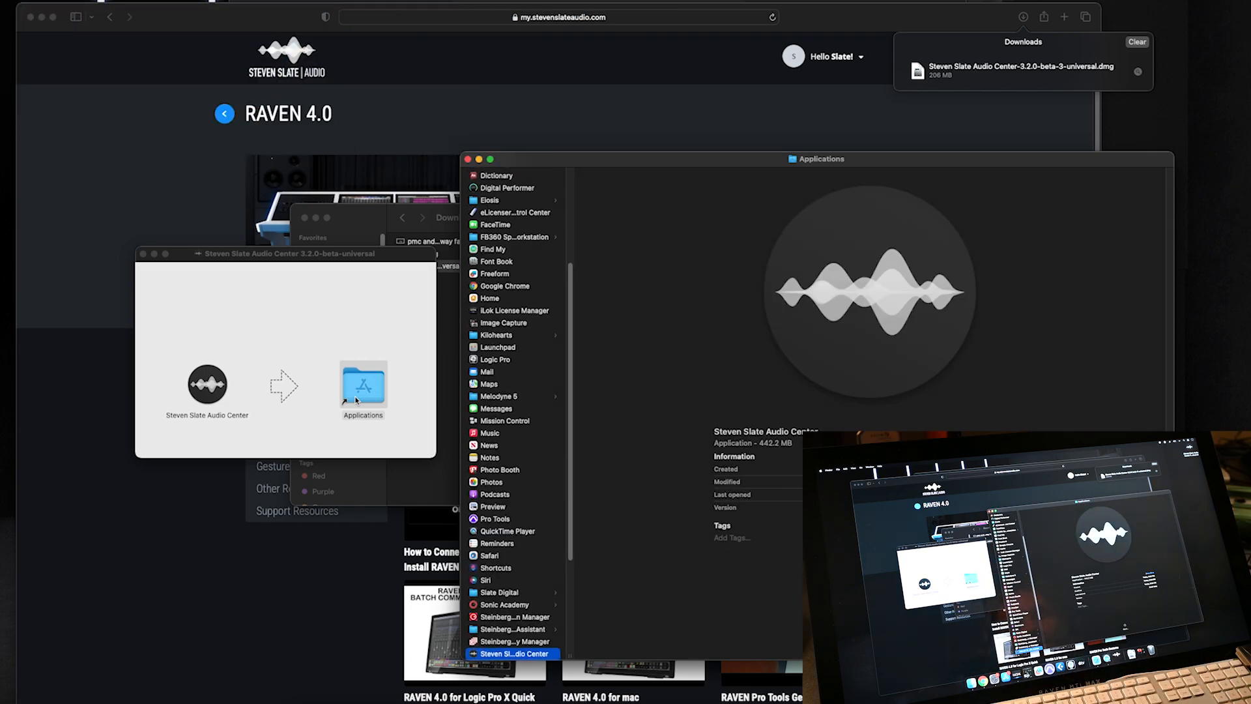
- Launch Steven Slate Audio Center, approve the Gatekeeper prompt, and sign in with the account email and password
key(super+o)
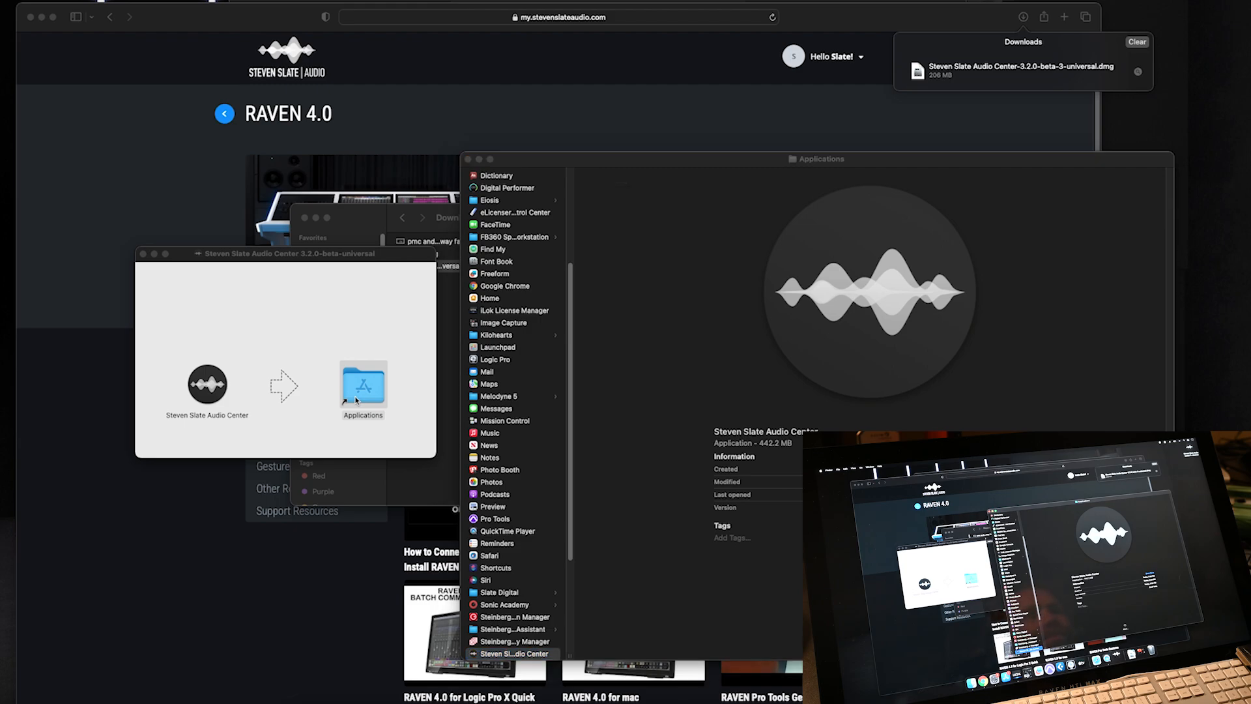
click(652, 250)
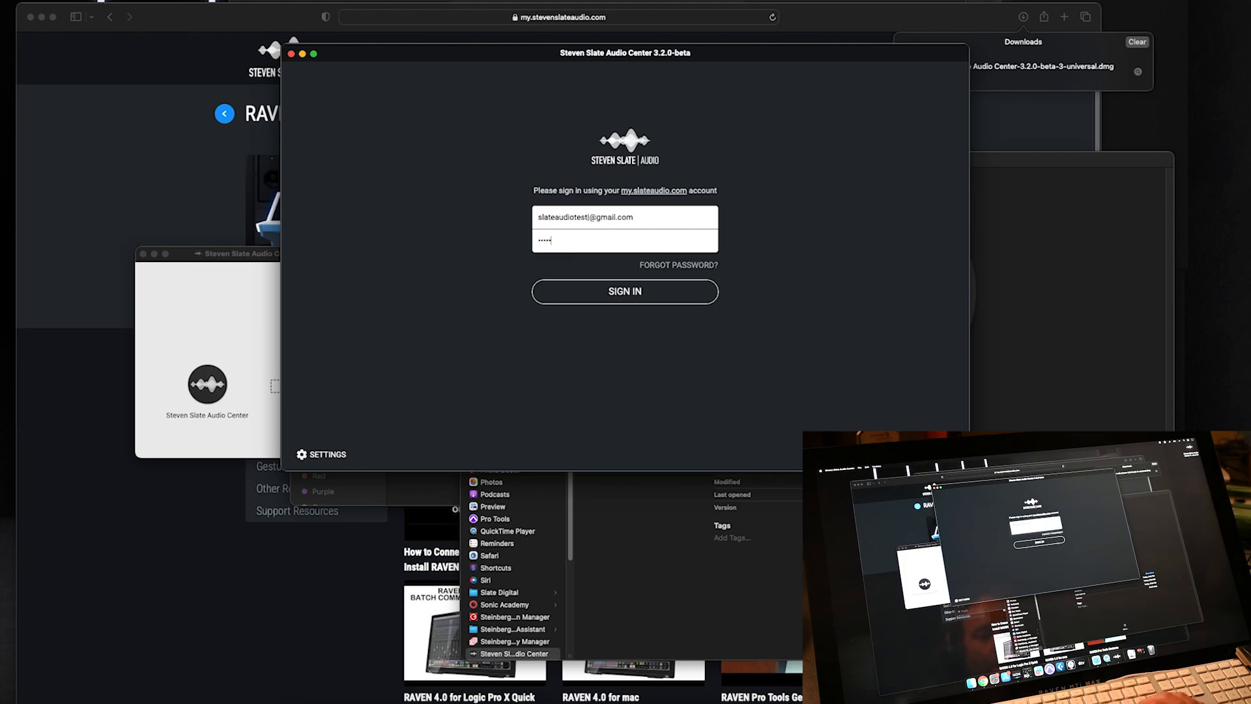
click(593, 291)
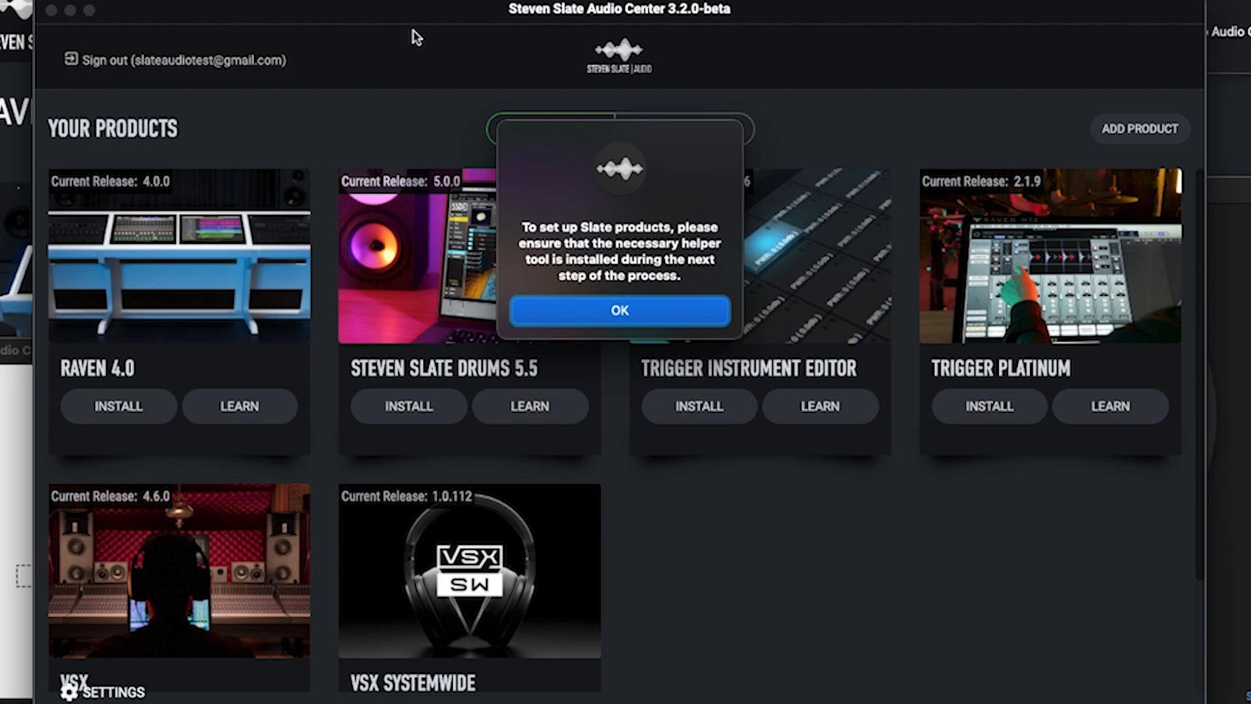
- Install the helper tool with the Mac password and dismiss the Background Items Added notice
click(577, 311)
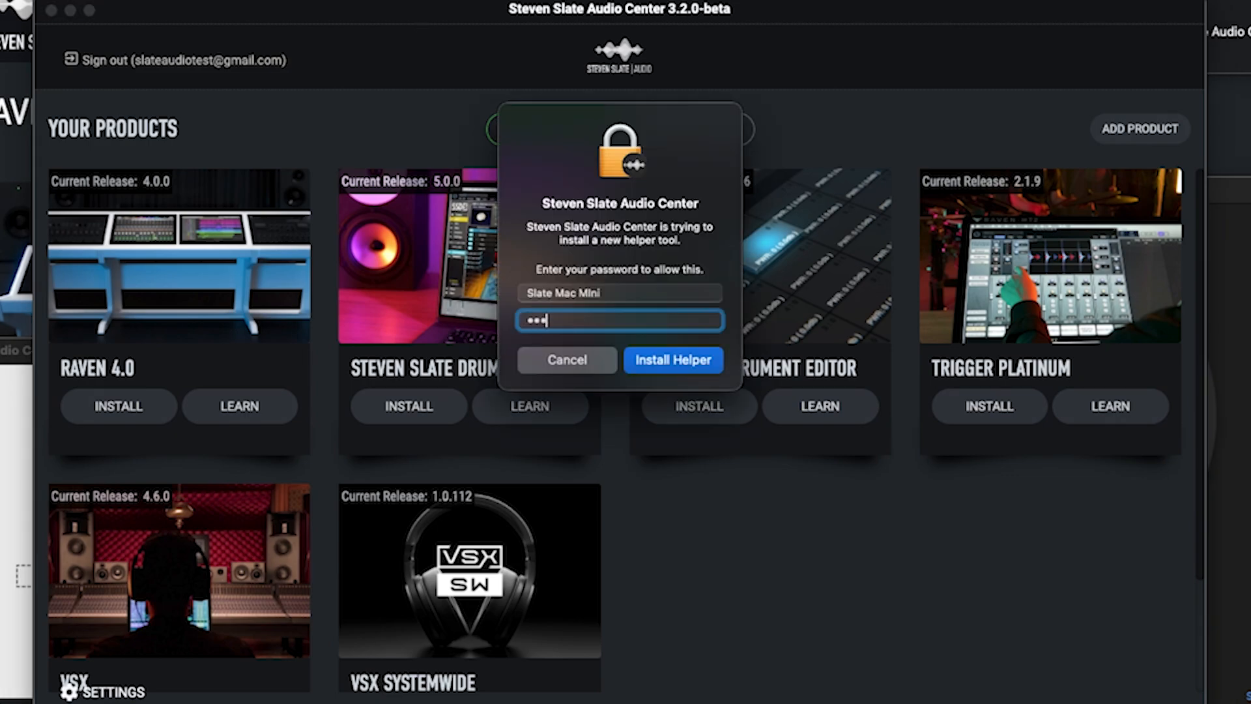
key(Return)
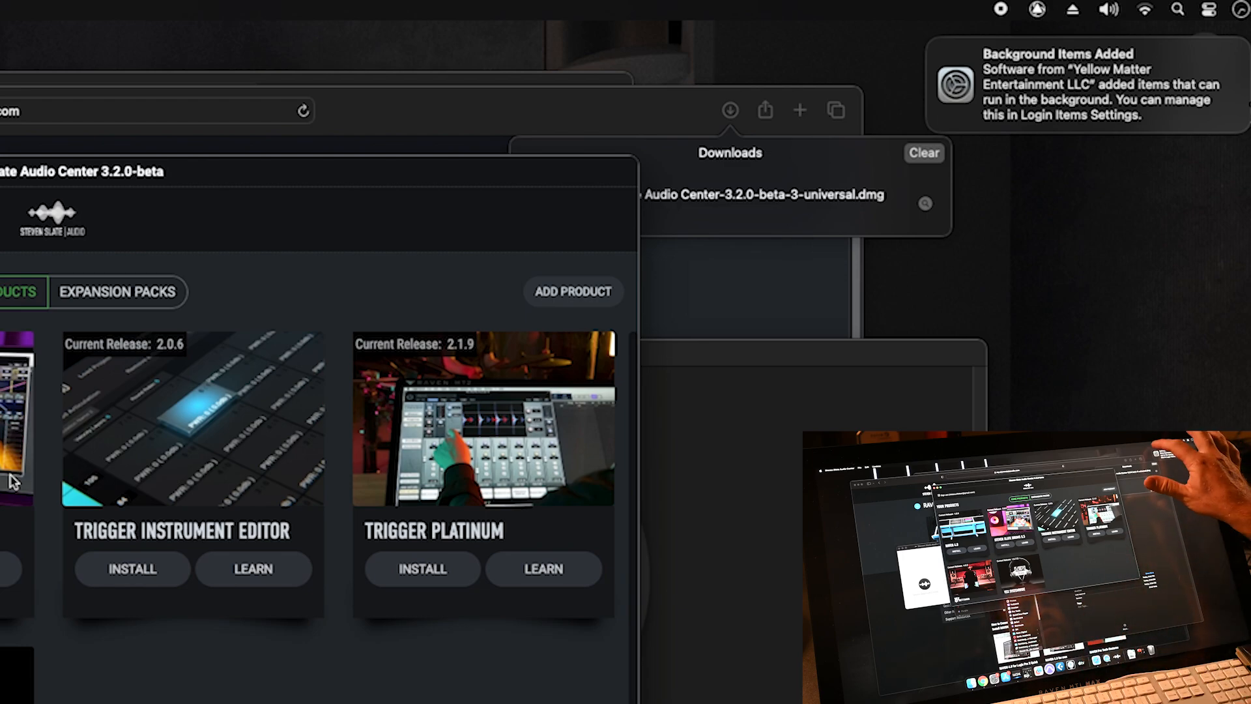
click(943, 41)
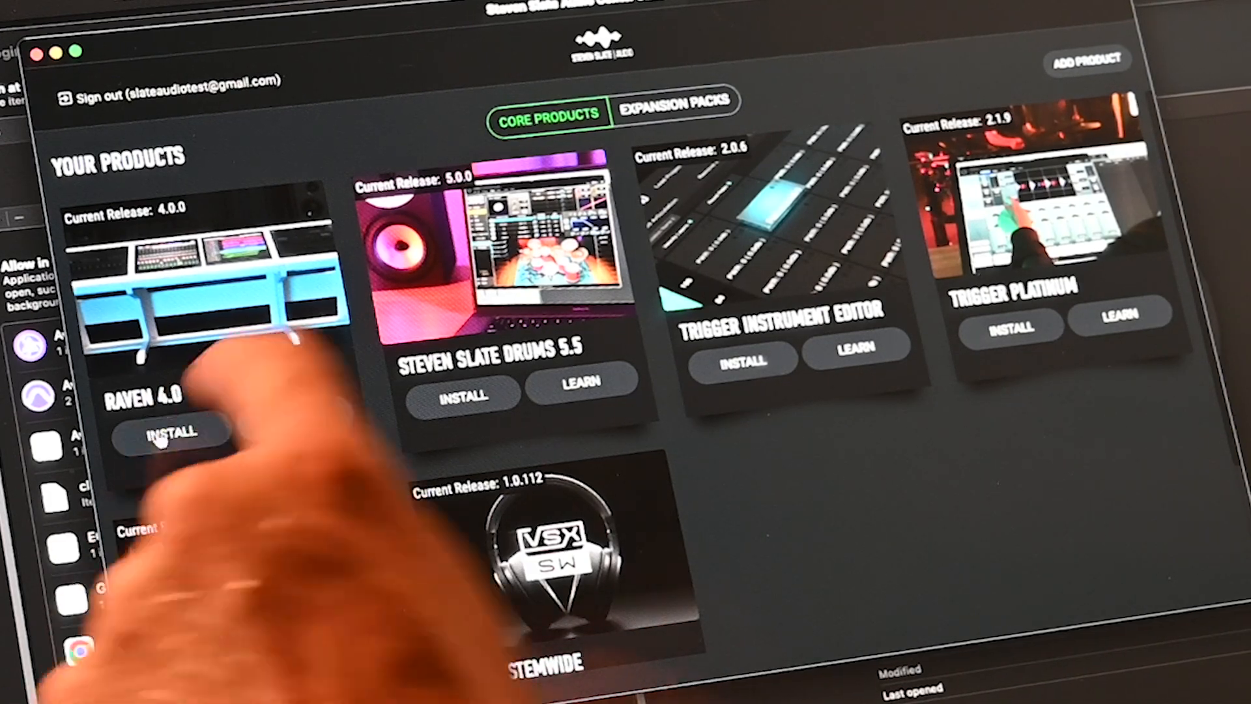
- Start the RAVEN 4.0 installer and add SAC-Helper-Tool to the Full Disk Access list
click(164, 435)
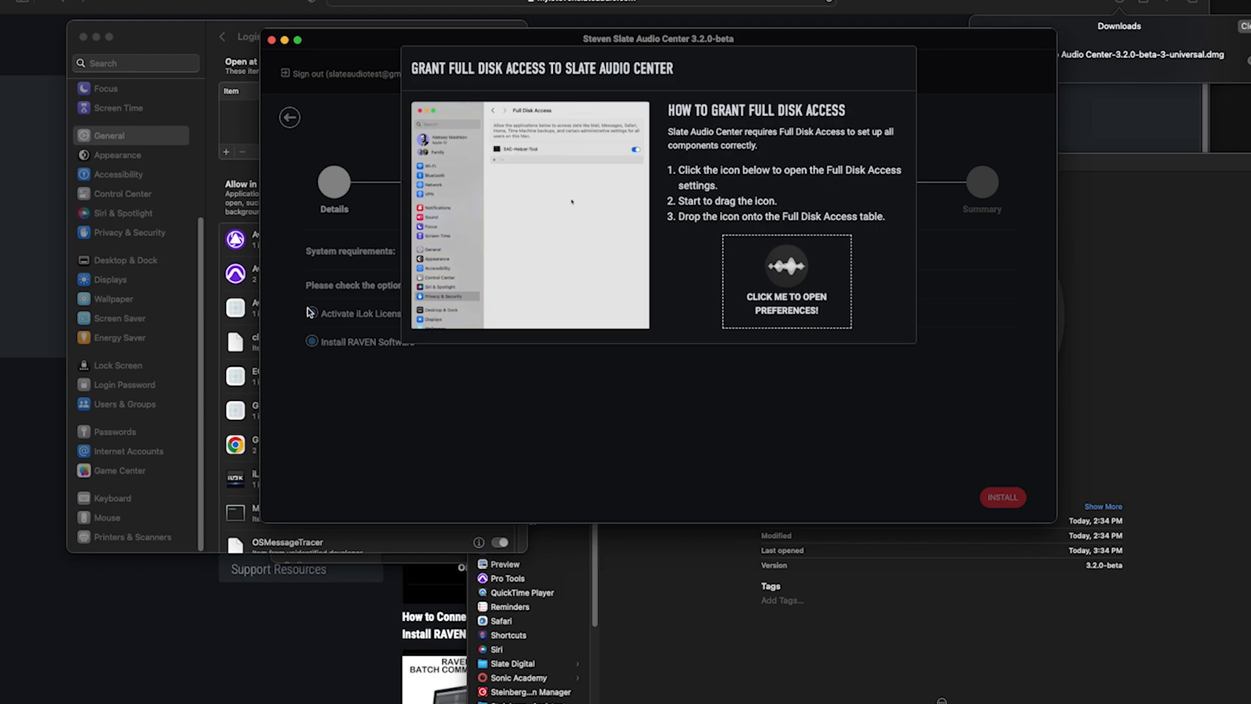
drag(439, 36, 721, 38)
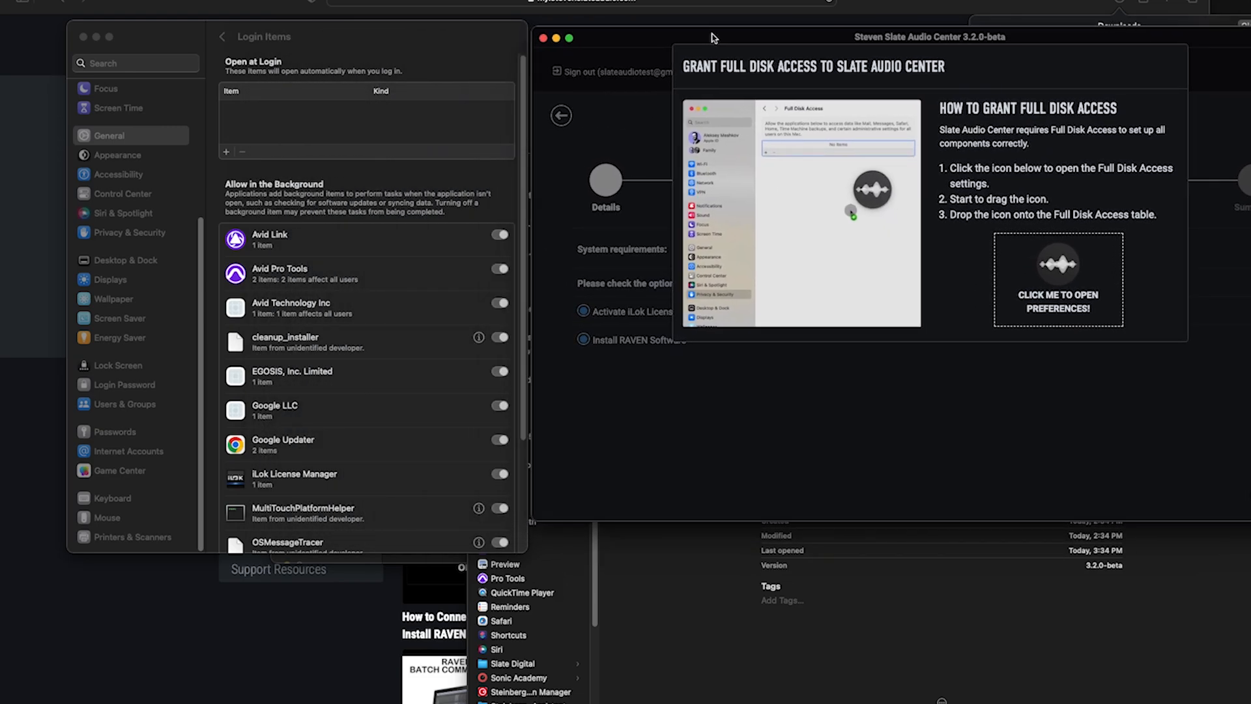
click(1045, 273)
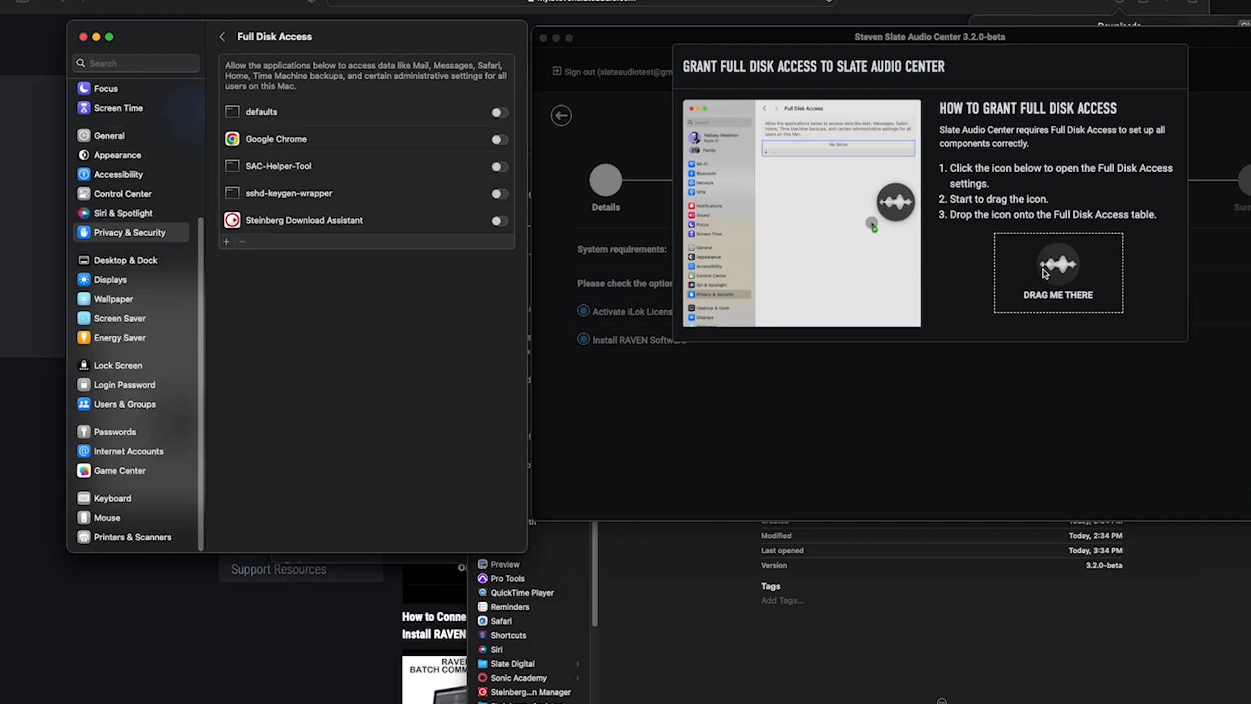
drag(1045, 273, 391, 164)
drag(1052, 262, 394, 199)
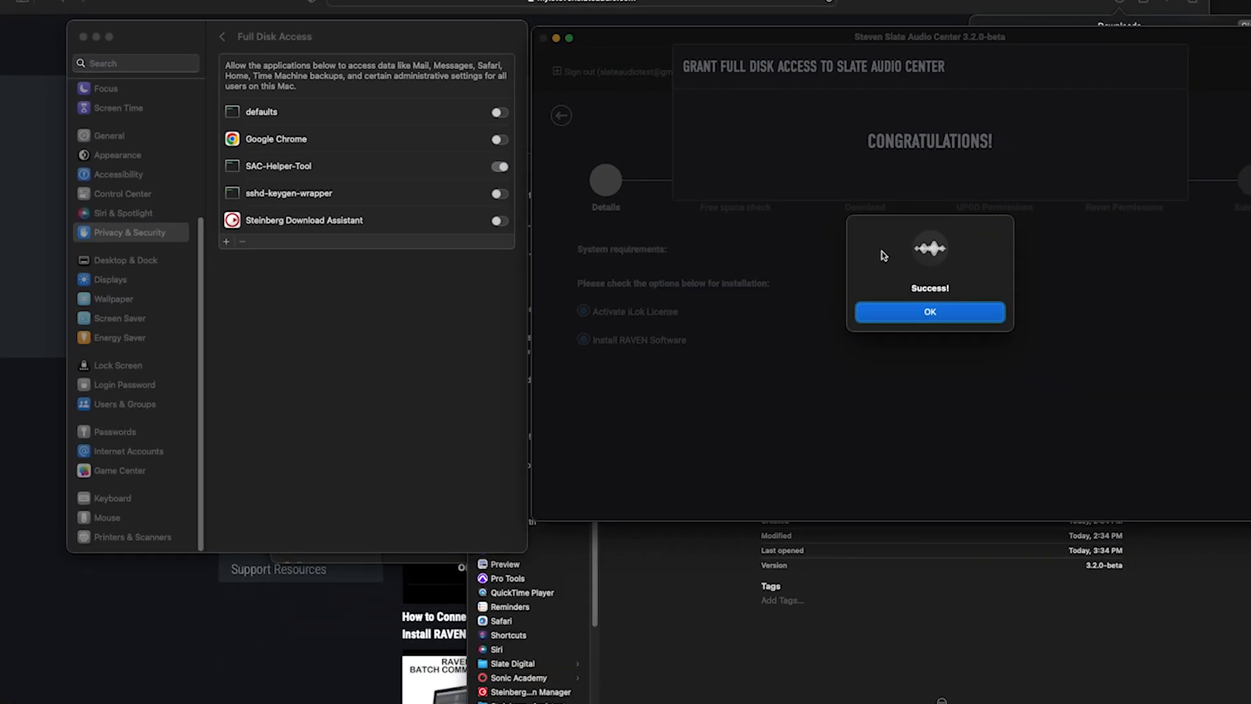
click(929, 315)
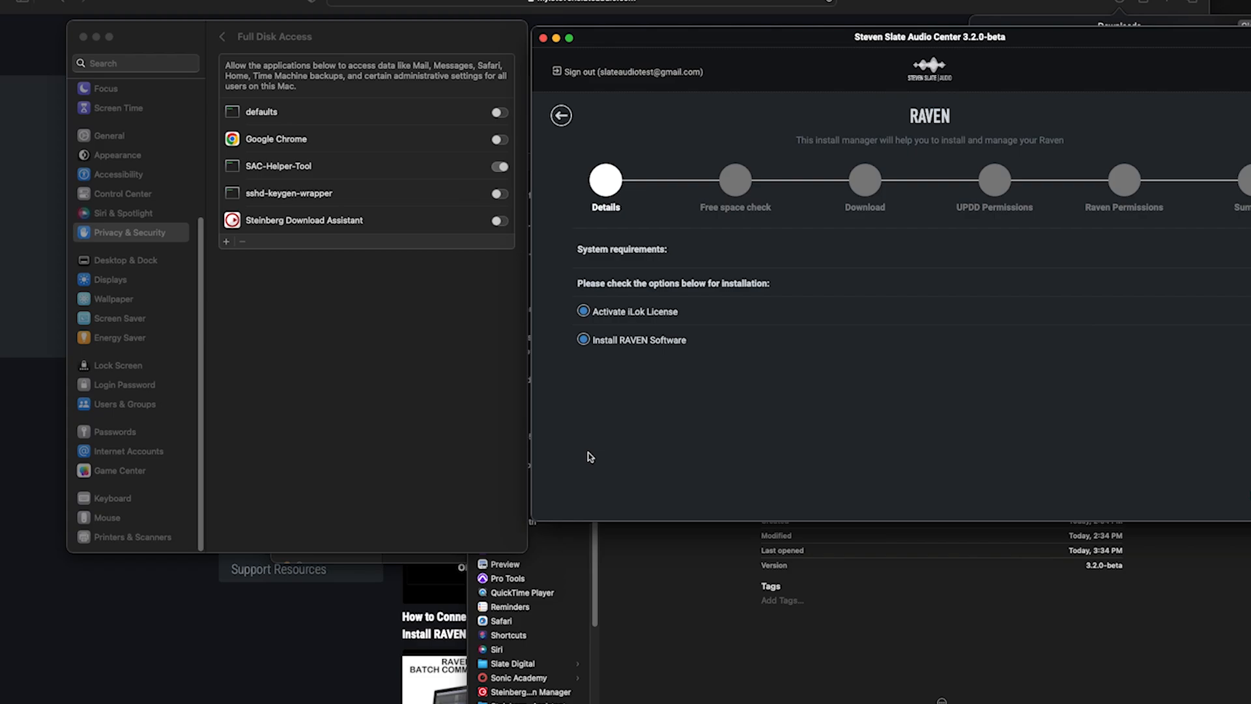
- Search System Settings for 'dock' and turn on Automatically hide and show the Dock
click(123, 65)
text(dock)
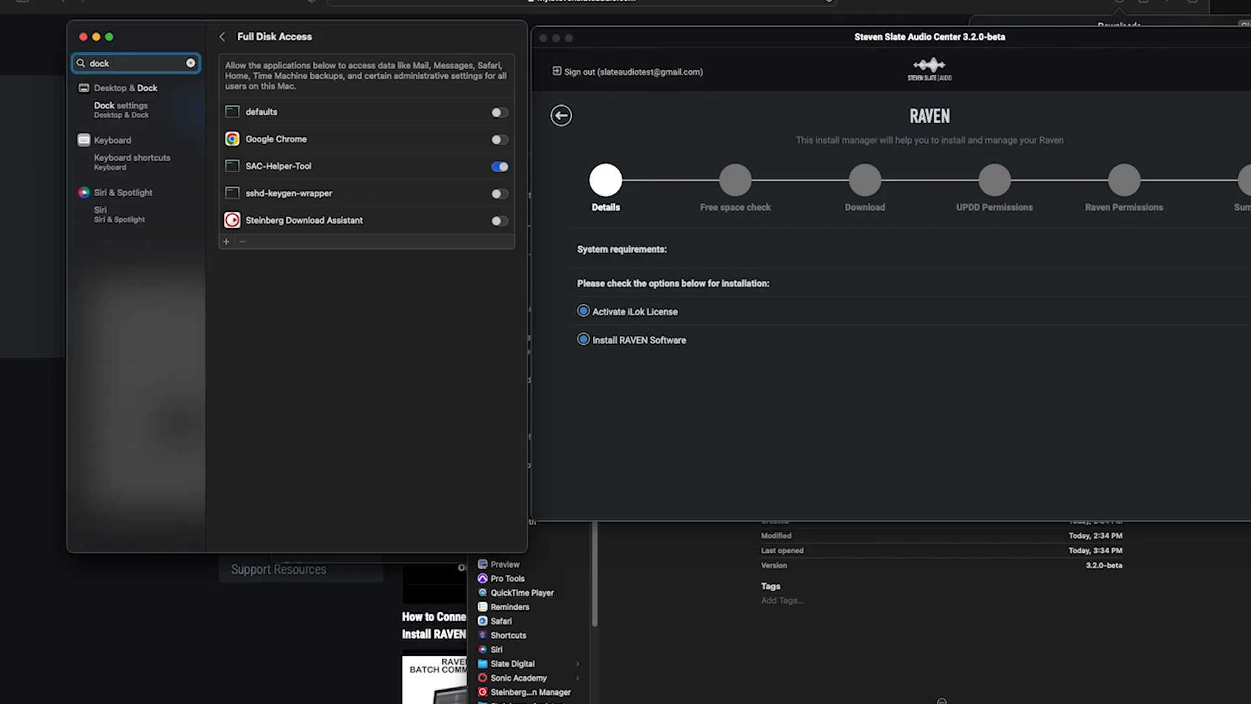
click(112, 115)
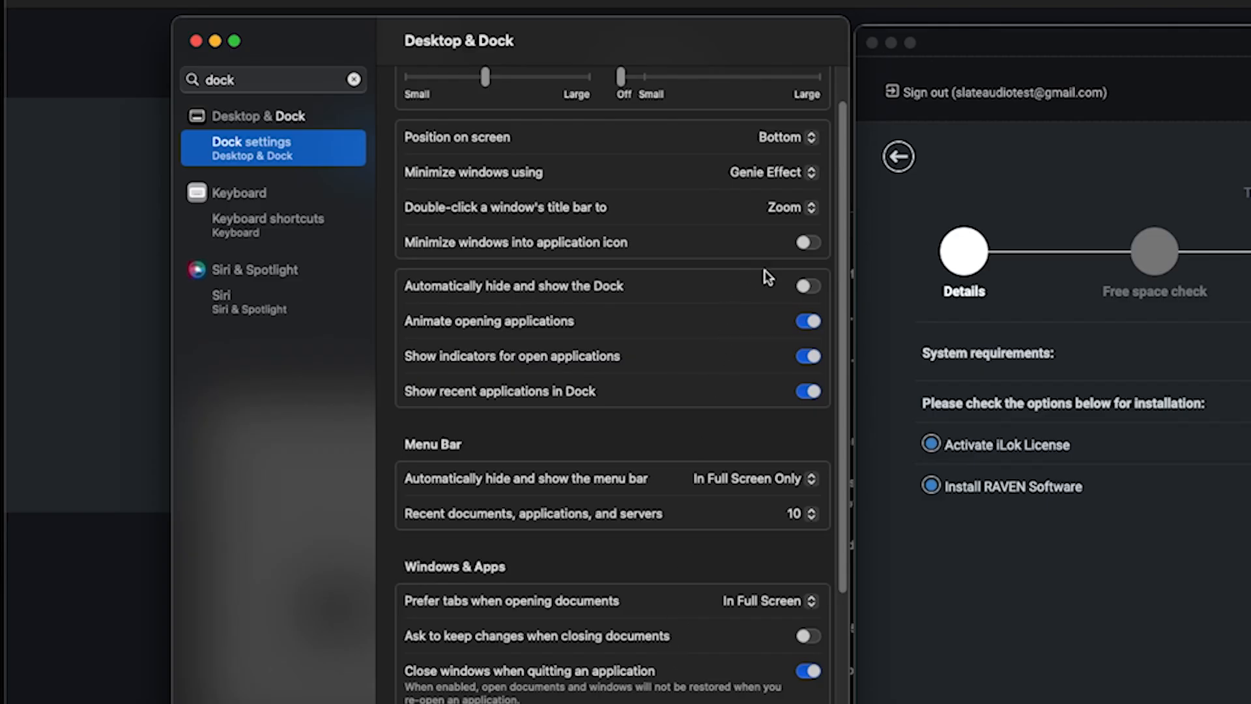
click(803, 287)
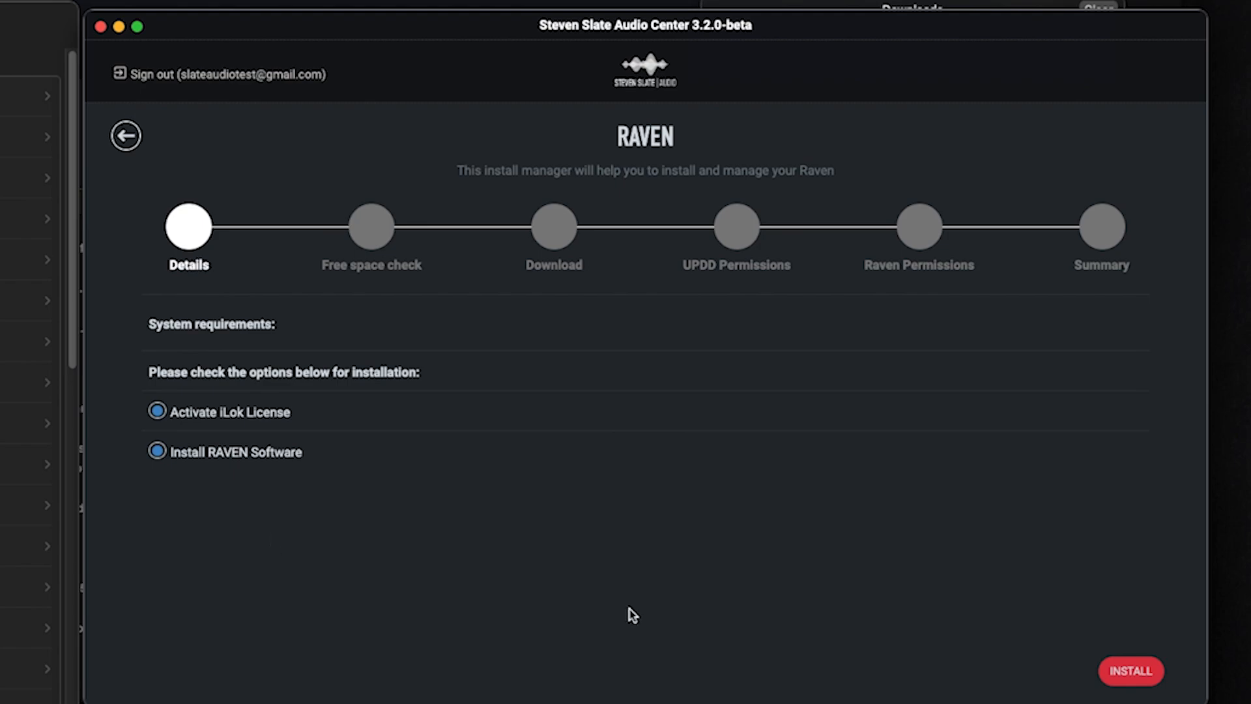
- Accept the RAVEN license and activate only the first Cubase/Nuendo license on My Computer
click(1126, 678)
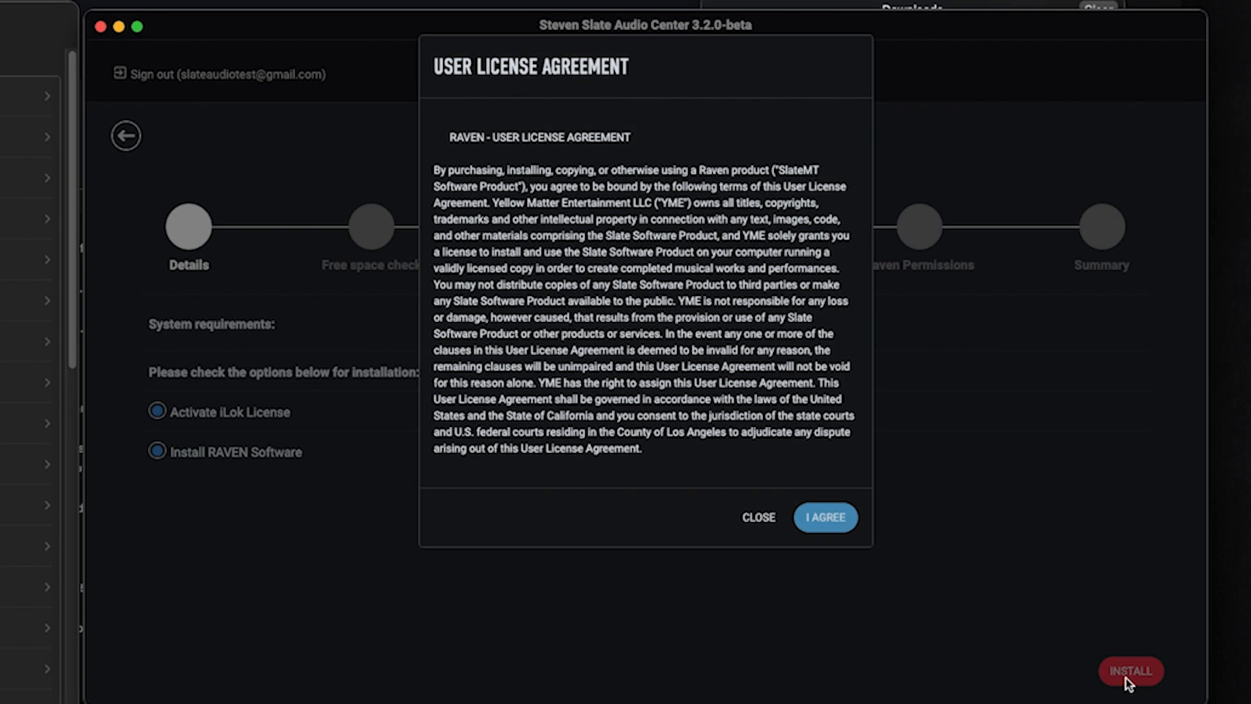
click(814, 526)
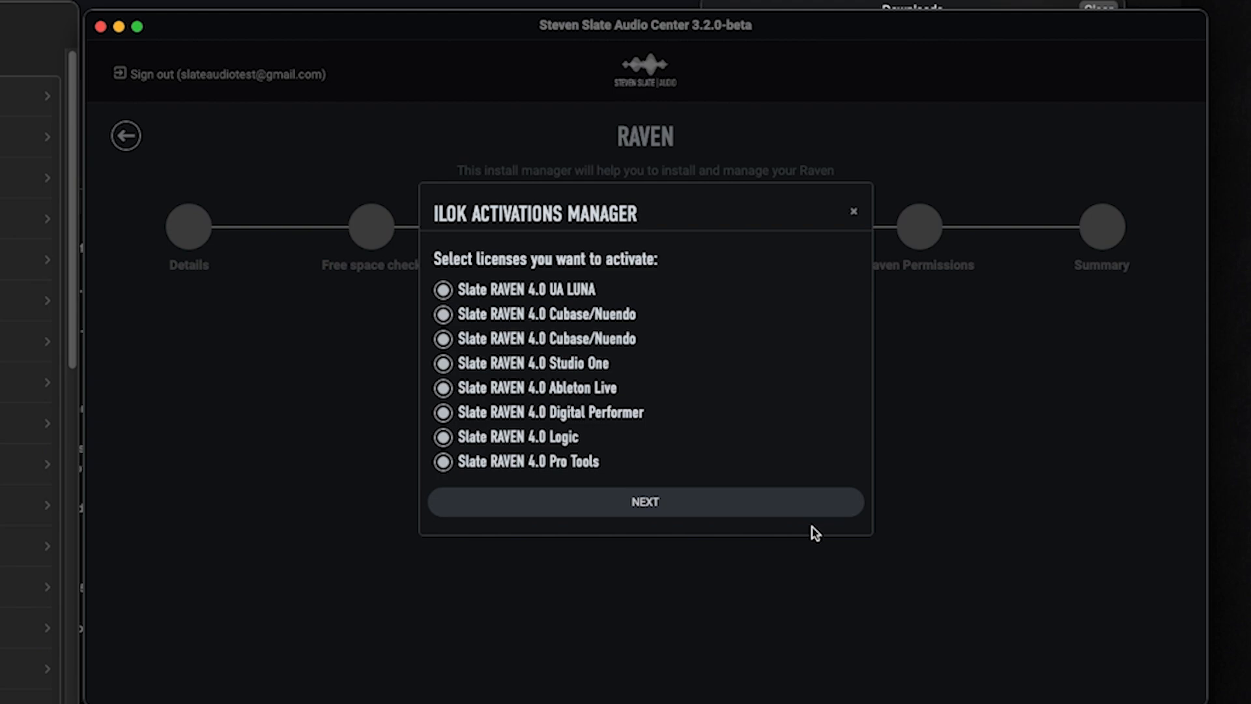
click(569, 293)
click(552, 338)
click(554, 365)
click(552, 391)
click(552, 415)
click(543, 441)
click(540, 461)
click(556, 503)
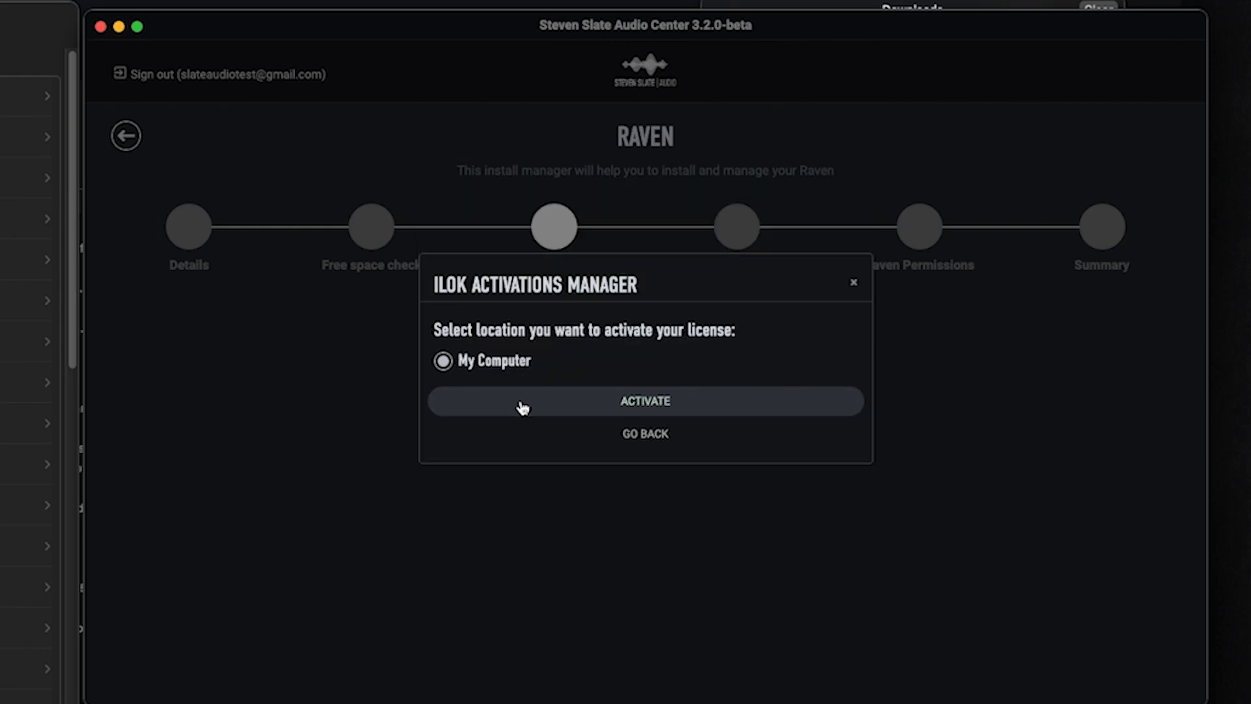
click(551, 403)
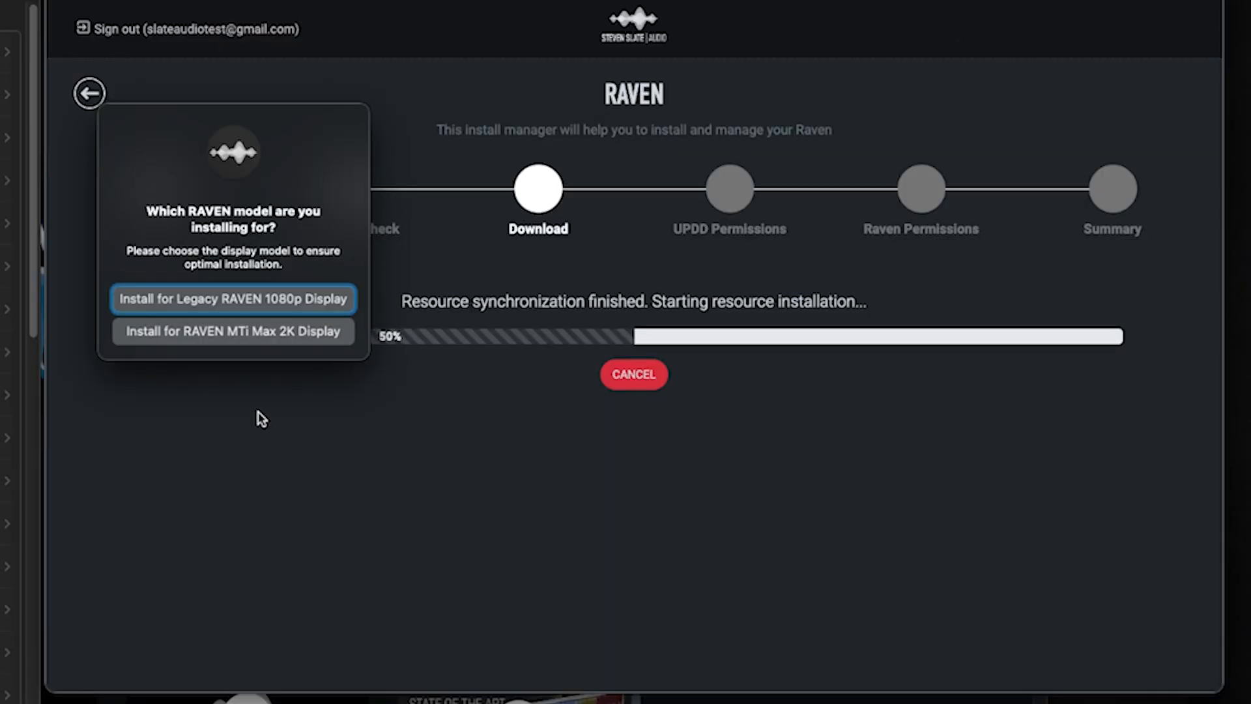
- Install RAVEN for the MTi Max 2K Display and dismiss the Background Items Added notice
click(347, 475)
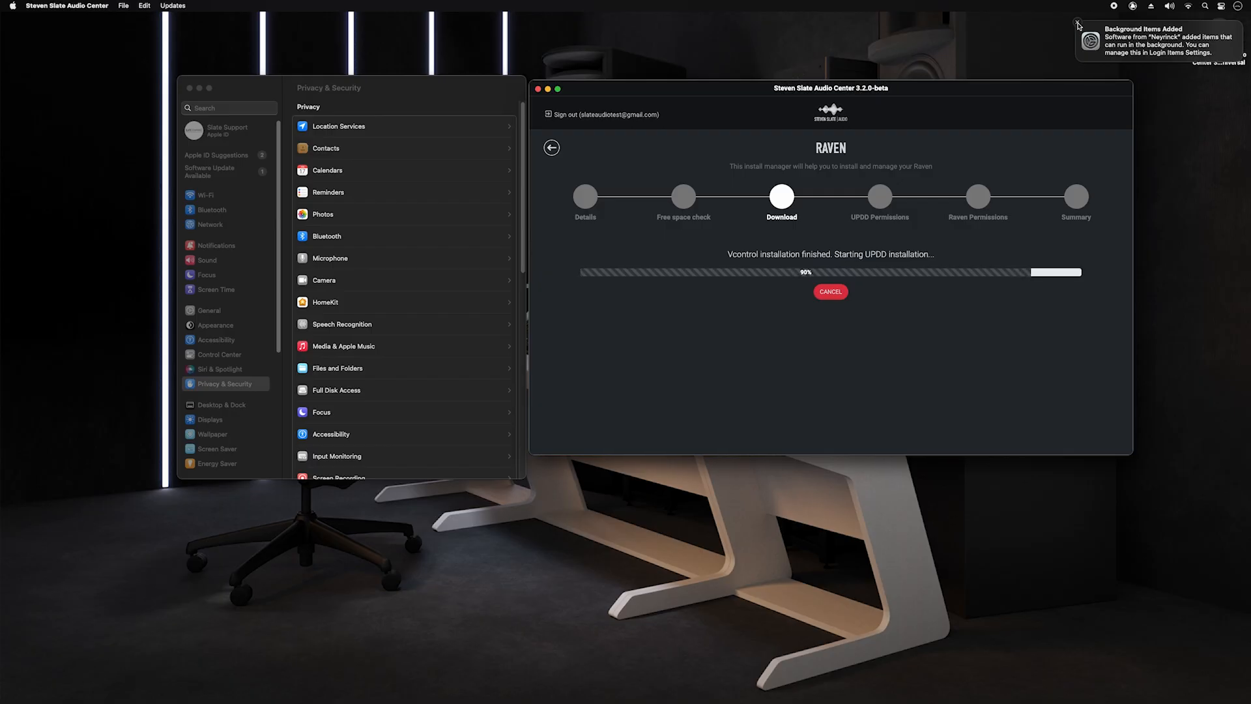
click(1078, 25)
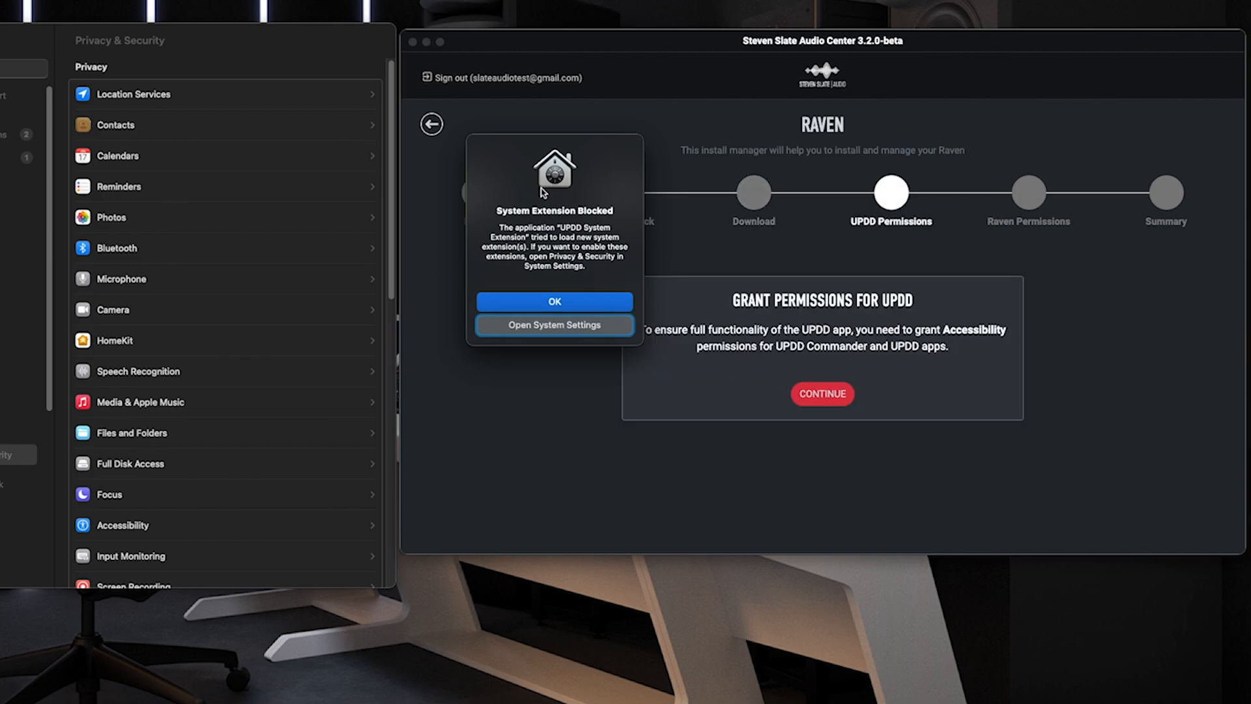
- Advance the RAVEN installer to the UPDD permissions step, dismissing the blocked extension alert
click(720, 378)
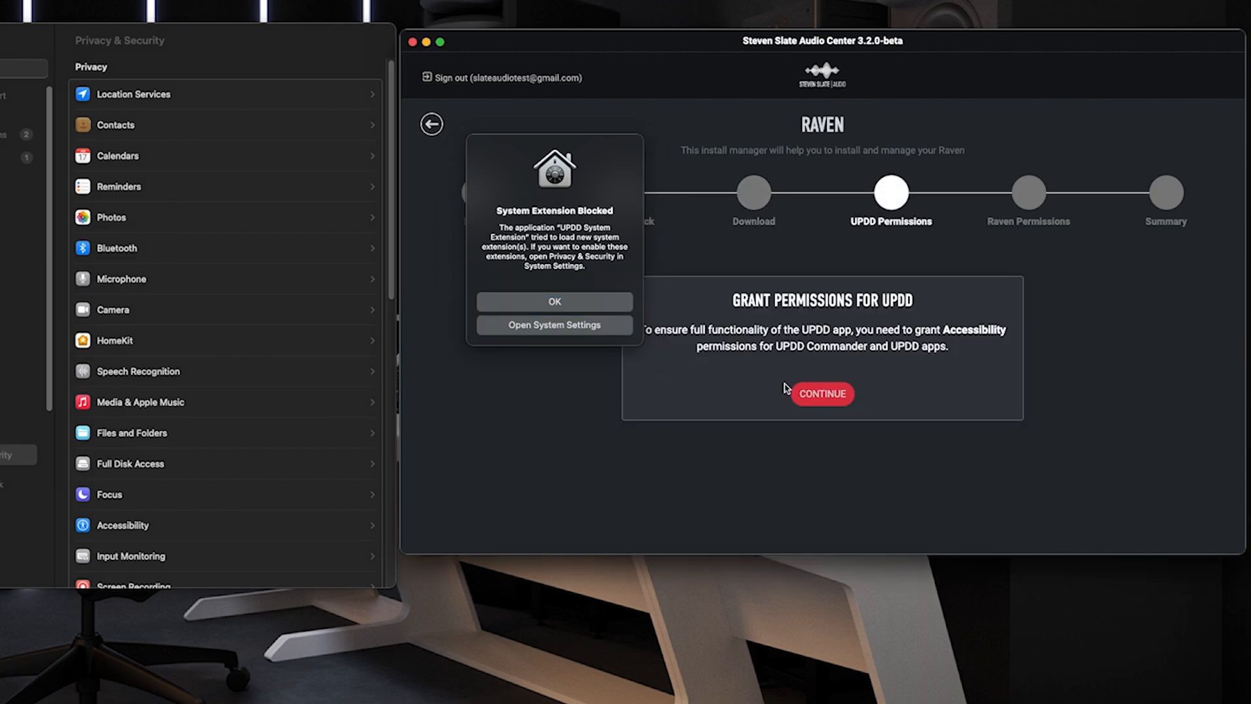
click(815, 399)
click(617, 307)
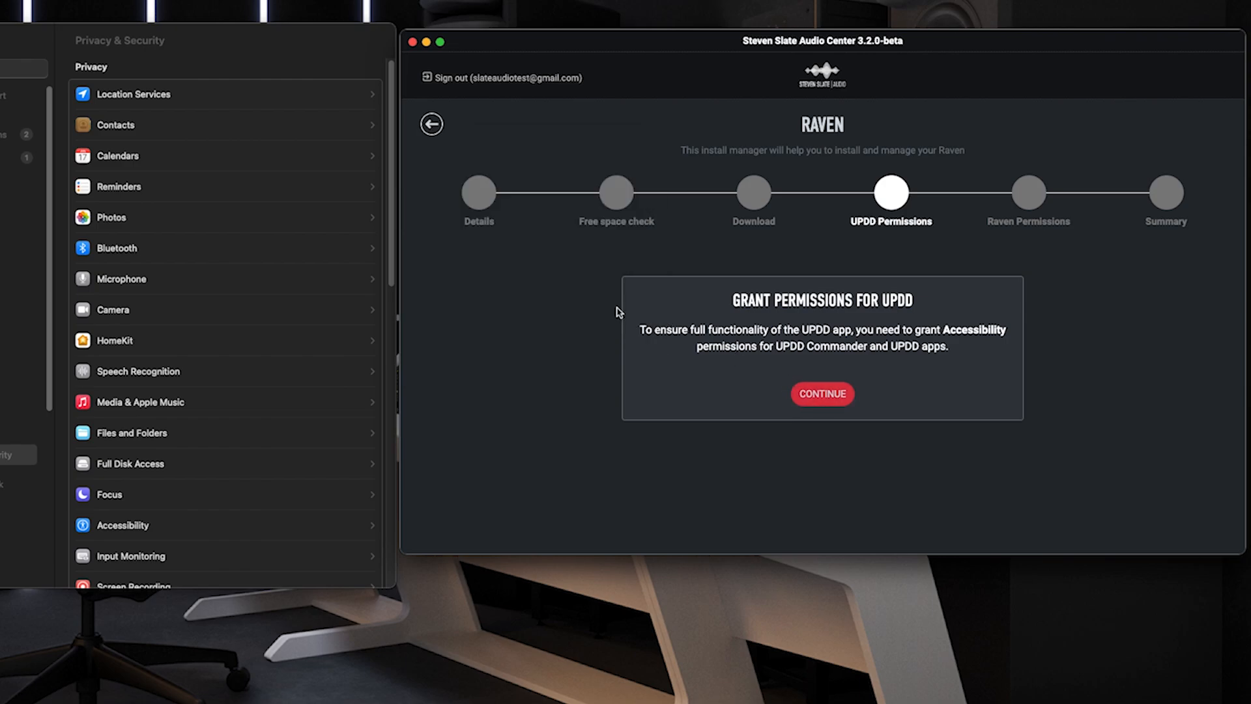
click(811, 395)
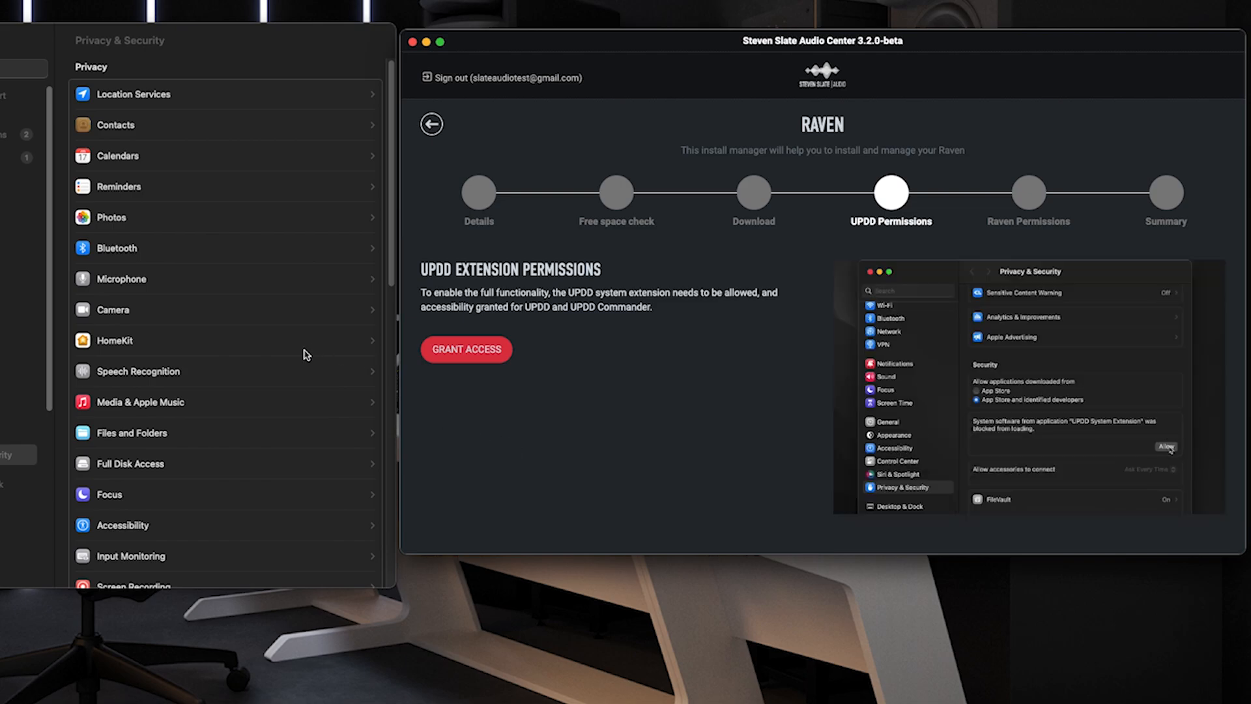
- Allow the blocked UPDD System Extension in Privacy & Security using the admin password
click(383, 327)
scroll(380, 456, down, 10)
scroll(376, 495, down, 5)
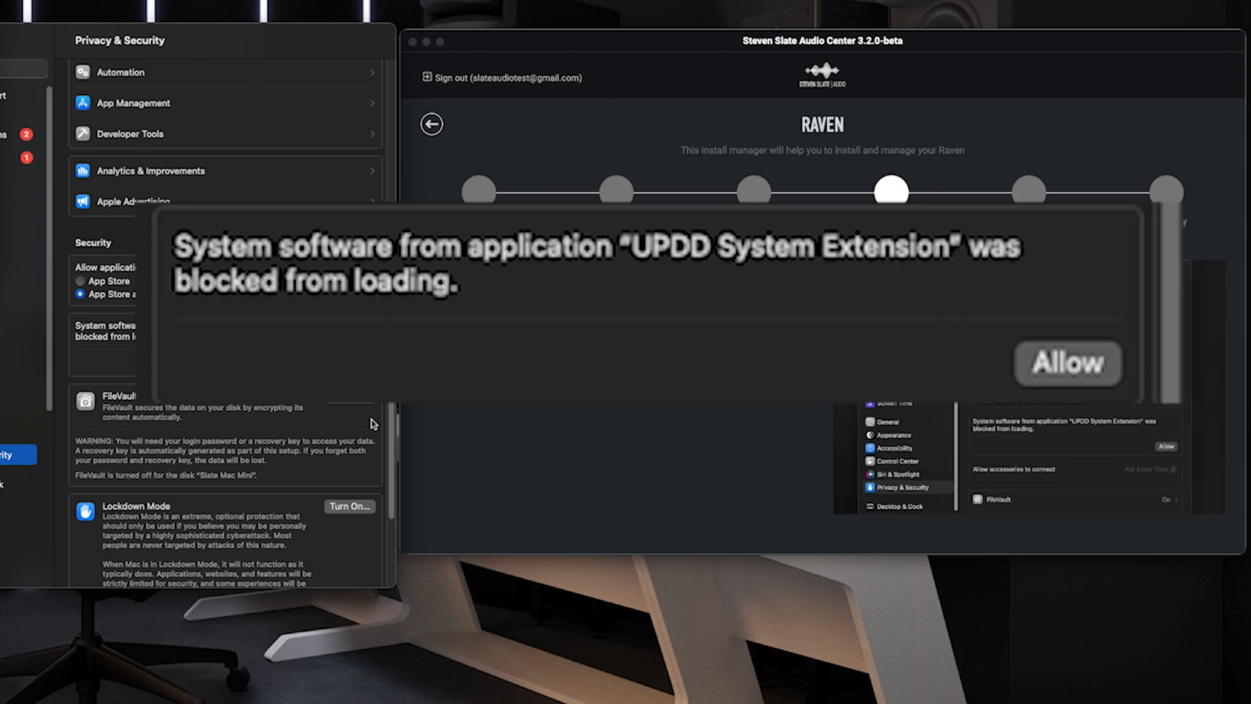
click(358, 363)
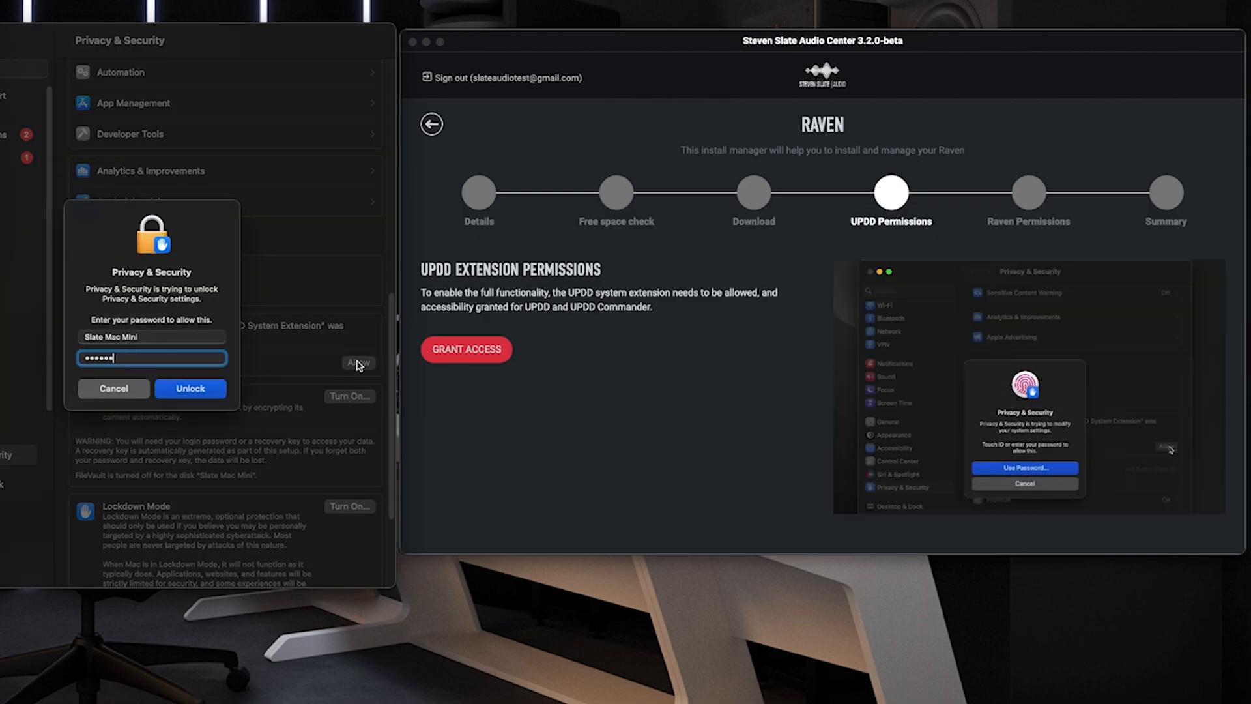
key(Return)
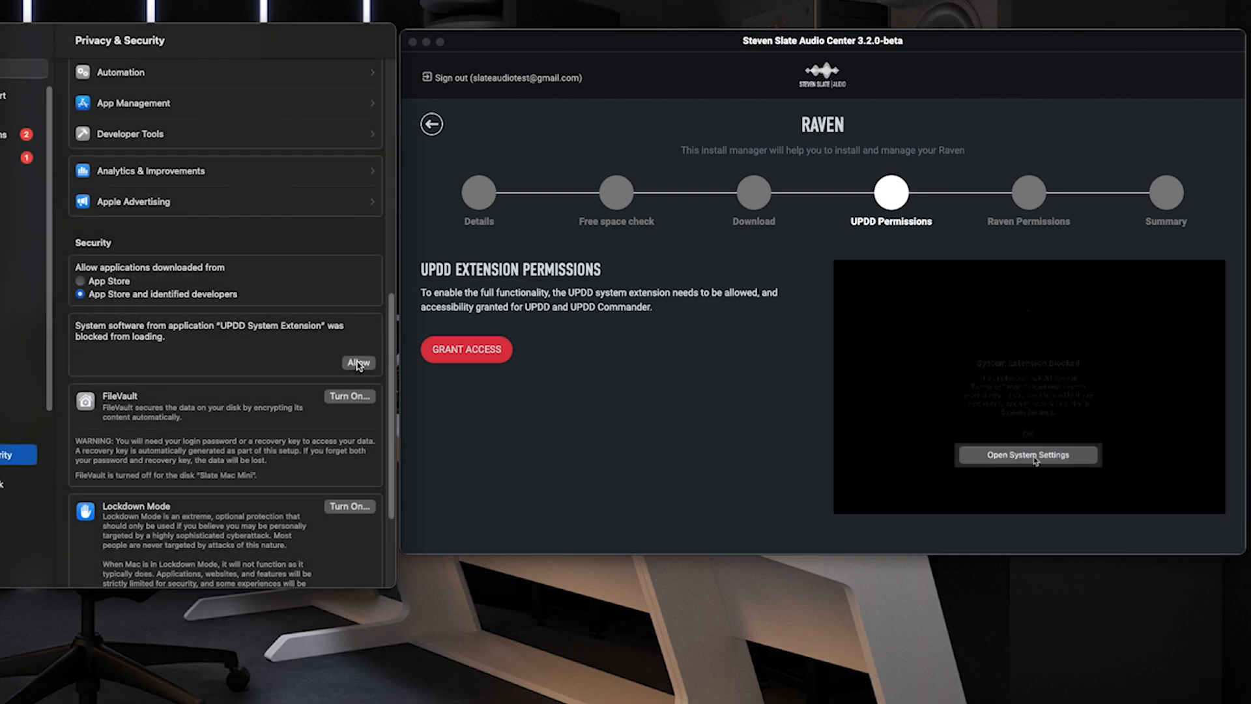
click(359, 364)
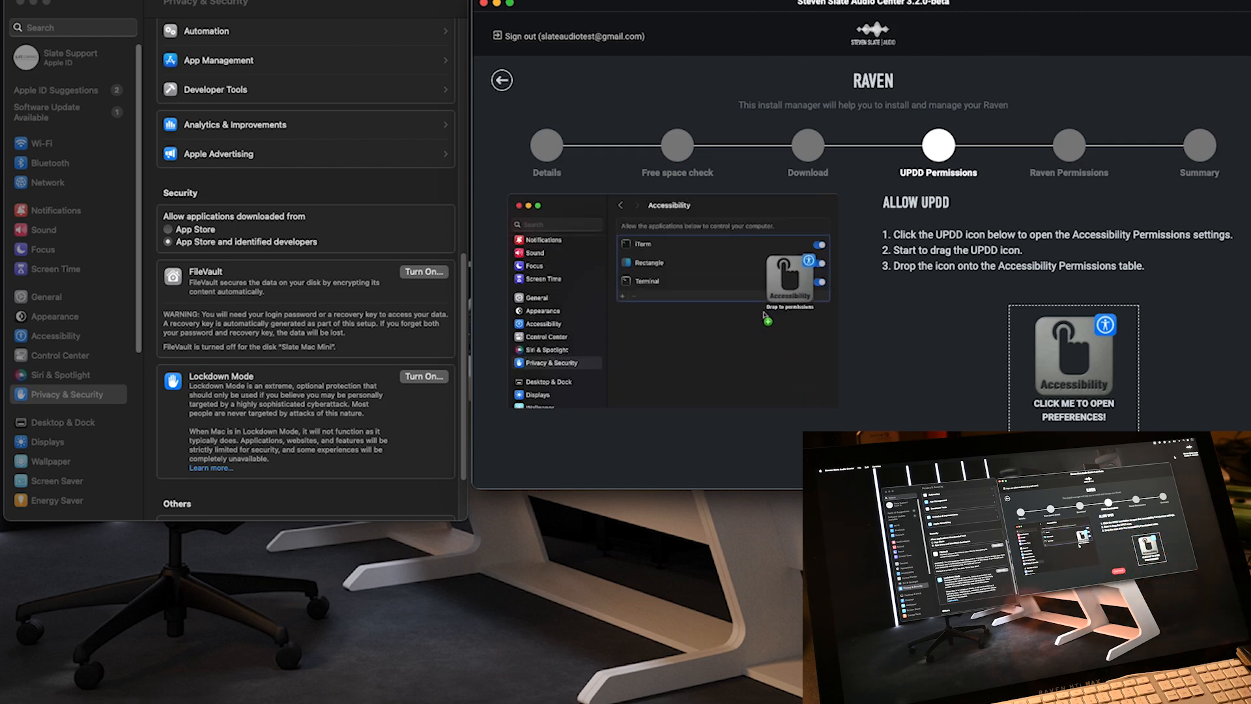
- Add updd to the Accessibility permissions list and continue to UPDD Commander
click(1076, 367)
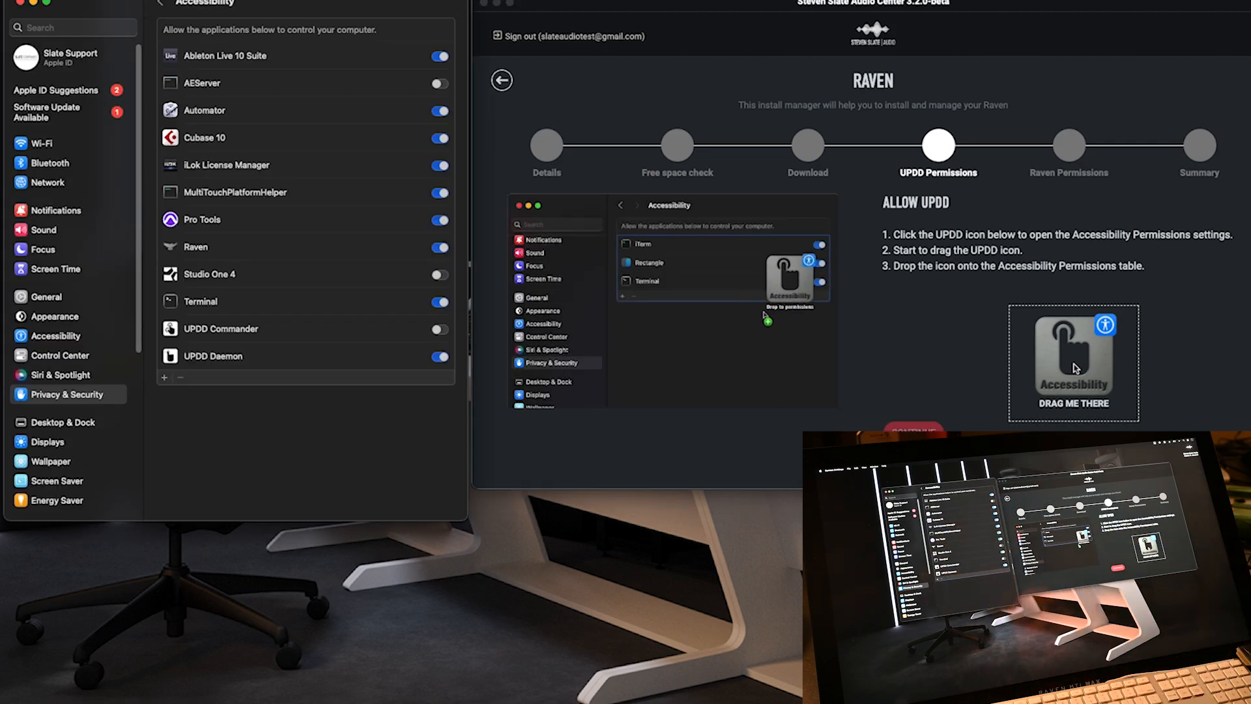
click(1067, 373)
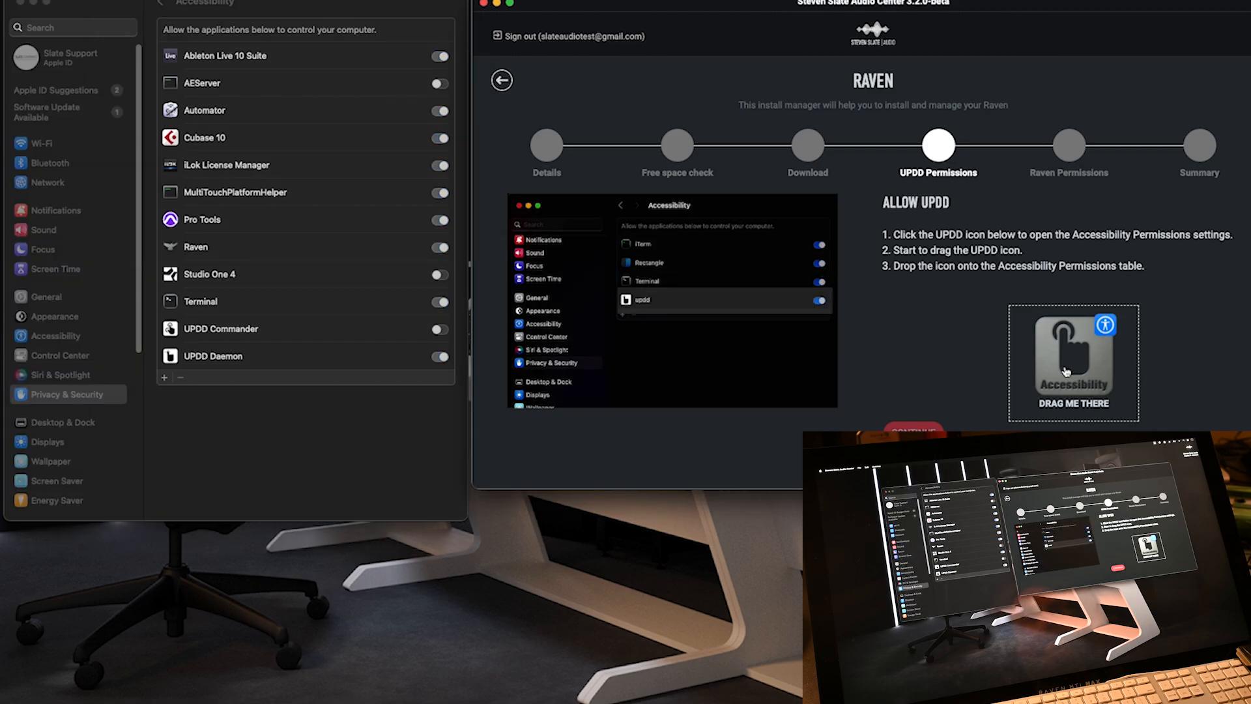
drag(1103, 389, 249, 318)
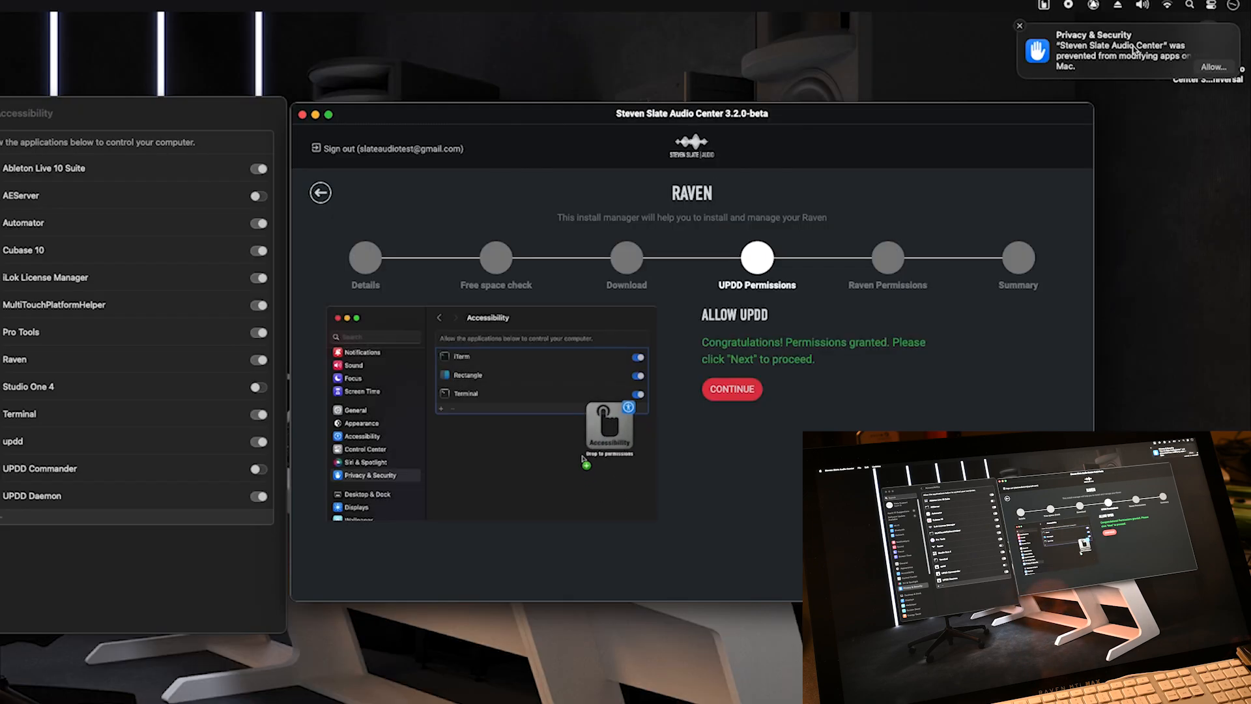
click(1212, 68)
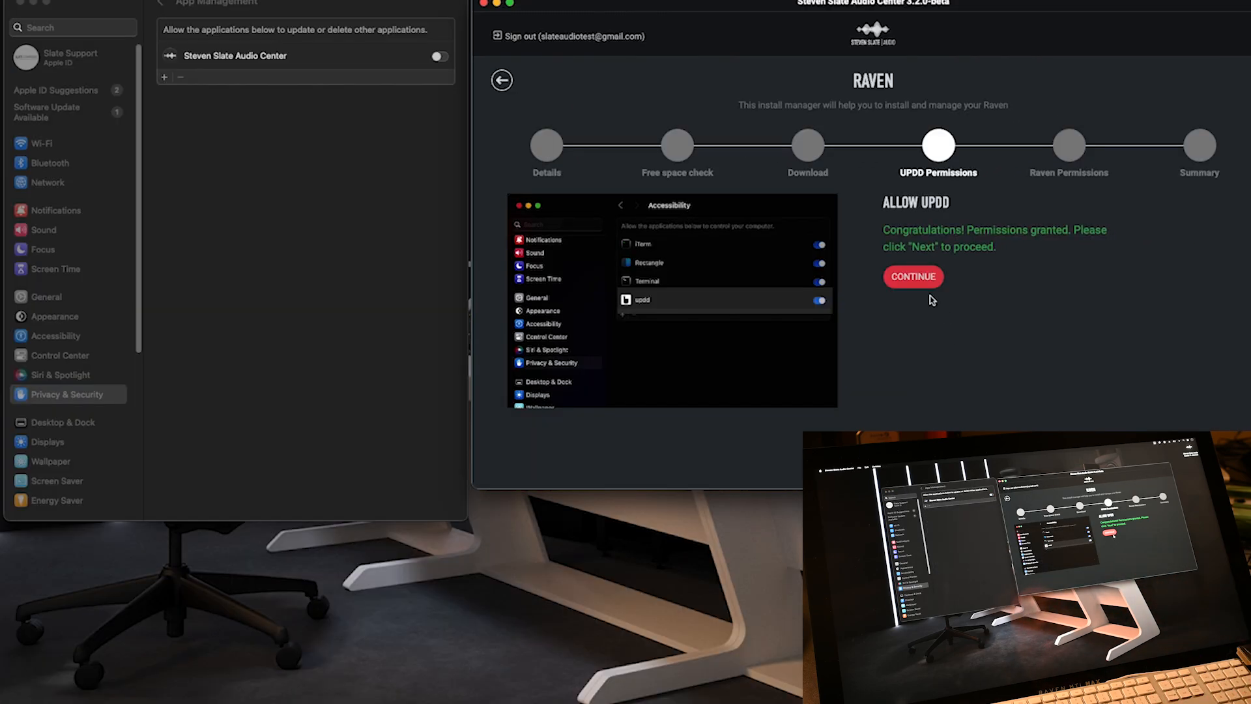
click(794, 327)
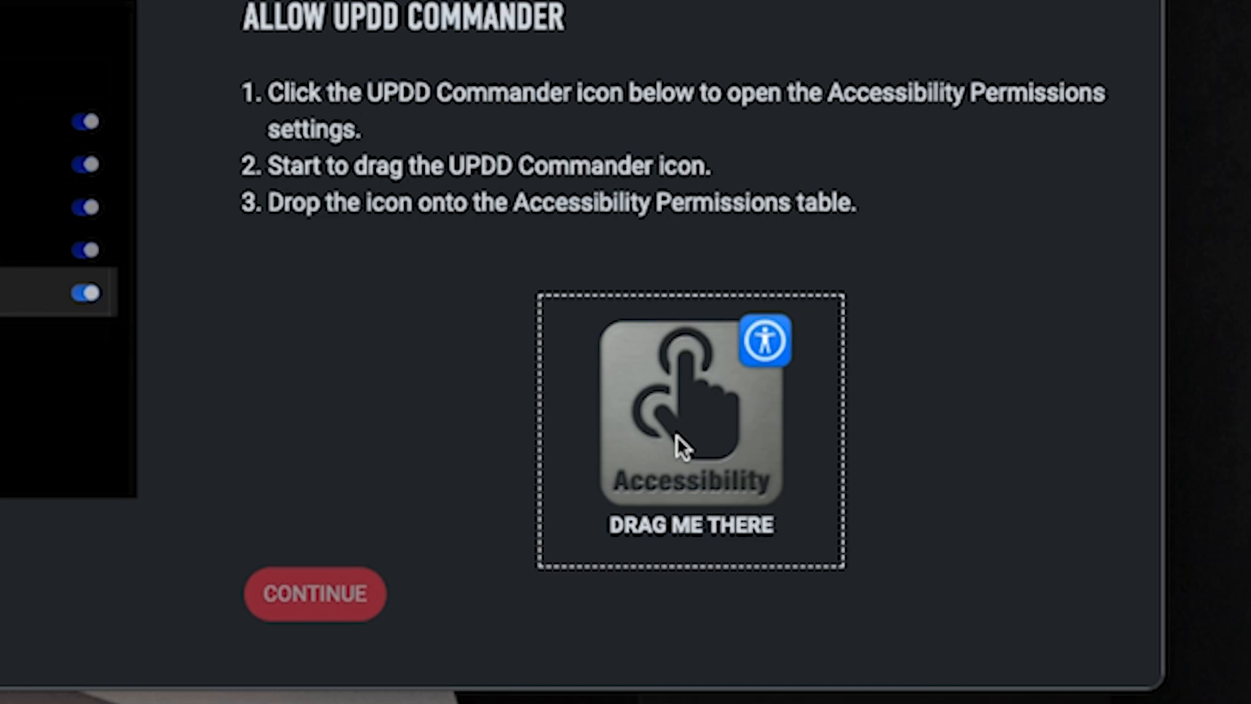
- Grant UPDD Commander Accessibility access and continue to the screen capture step
click(676, 435)
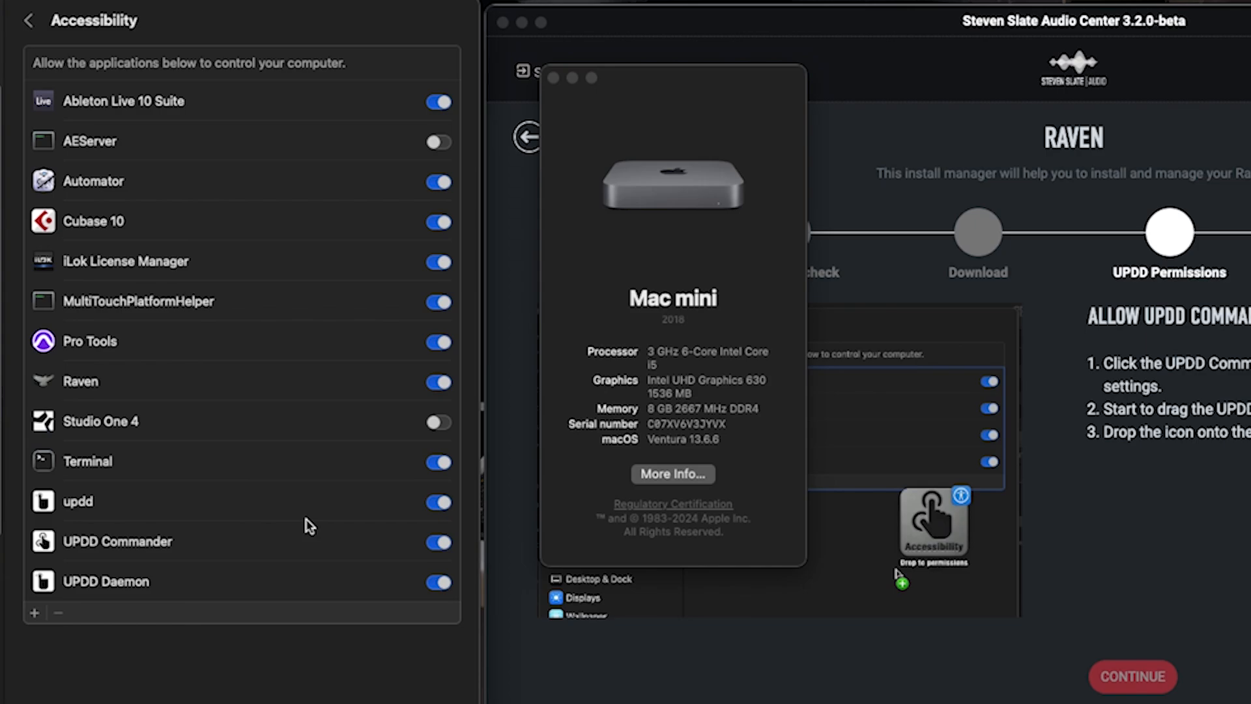
click(553, 77)
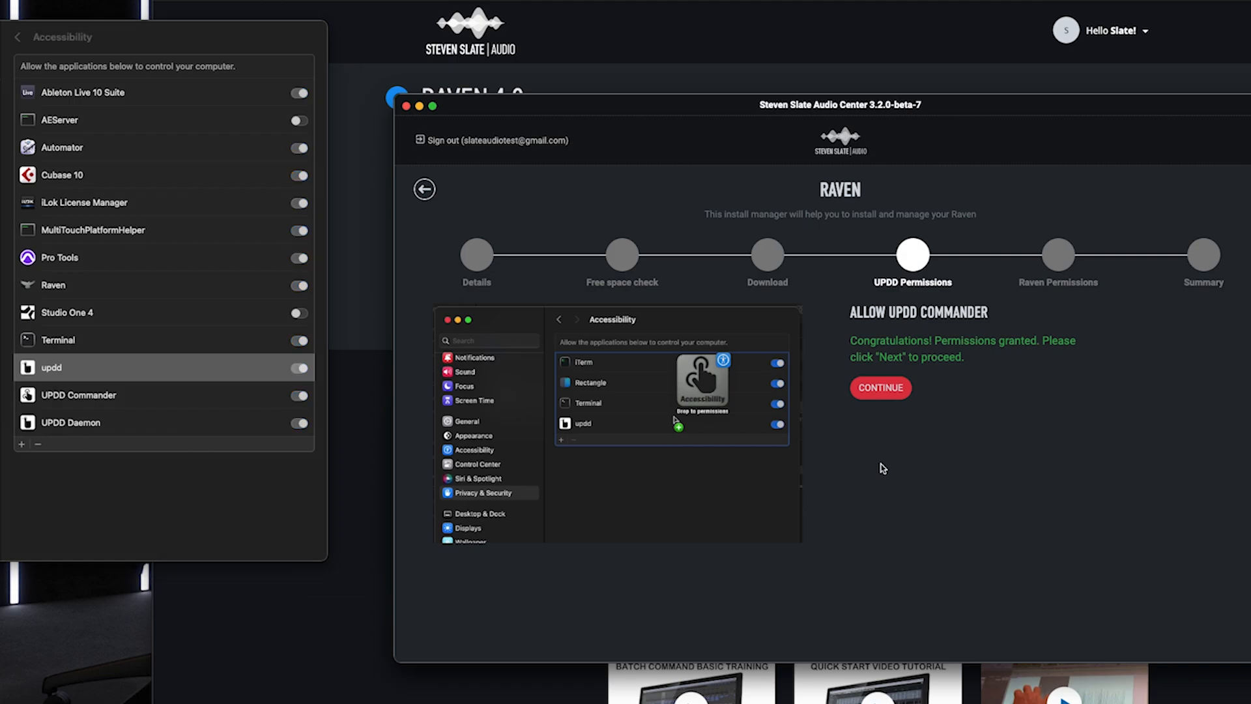
click(878, 389)
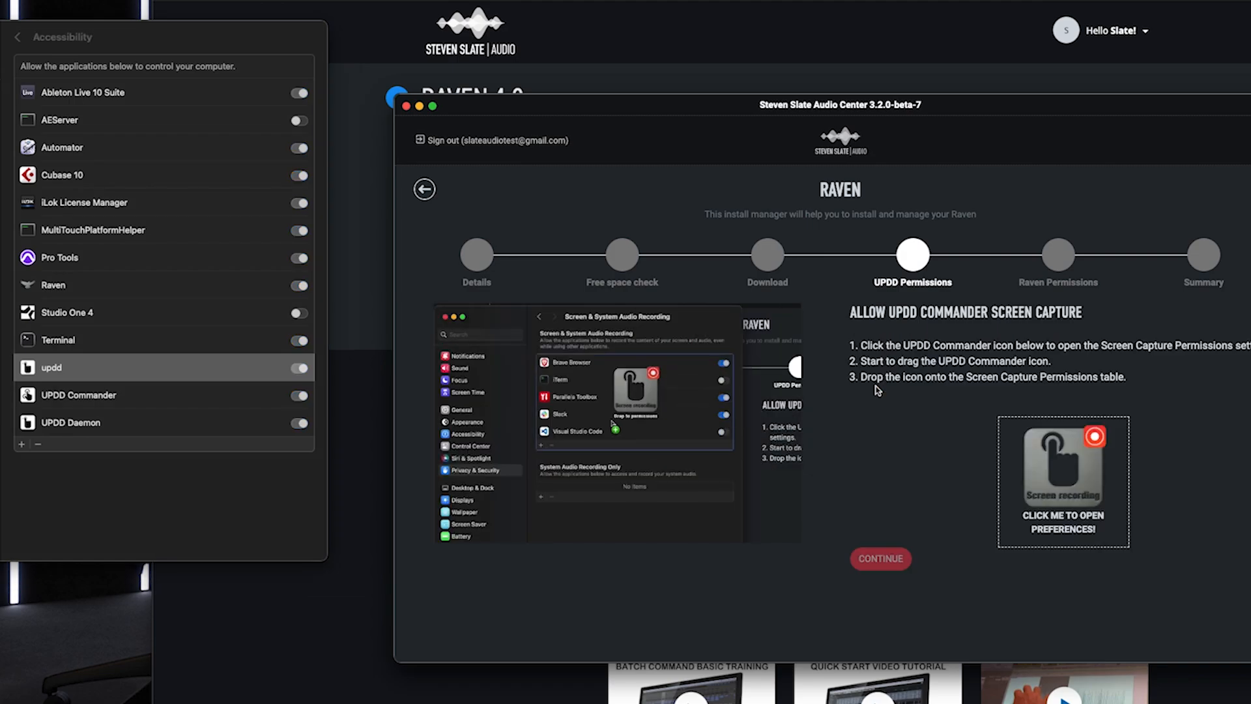
- Add UPDD Commander to the Screen Recording list and continue to Raven Permissions
click(1087, 499)
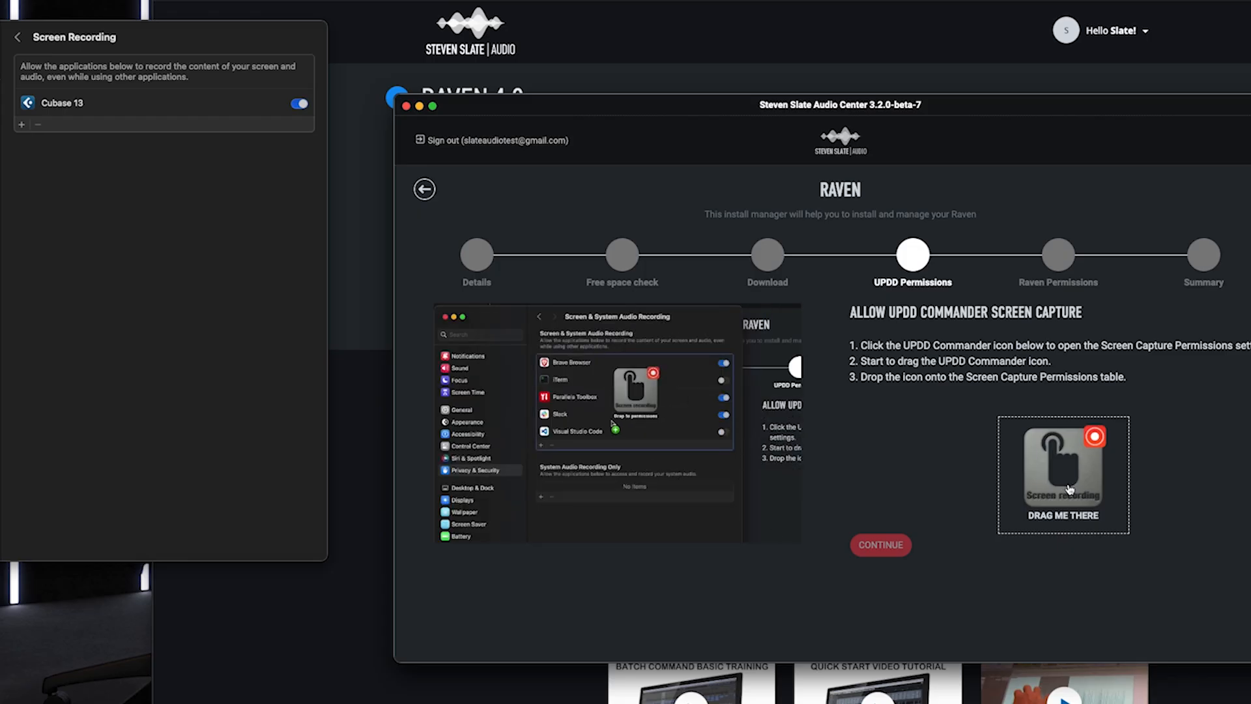
drag(1070, 488, 120, 120)
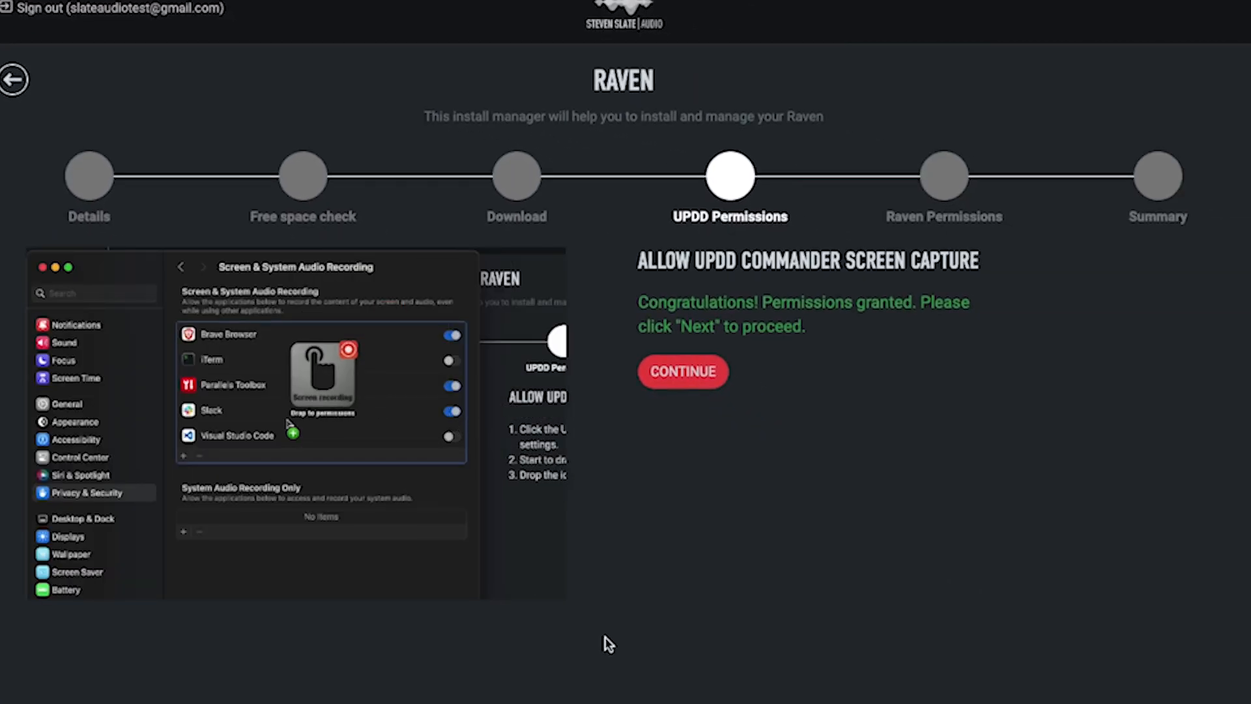
click(683, 370)
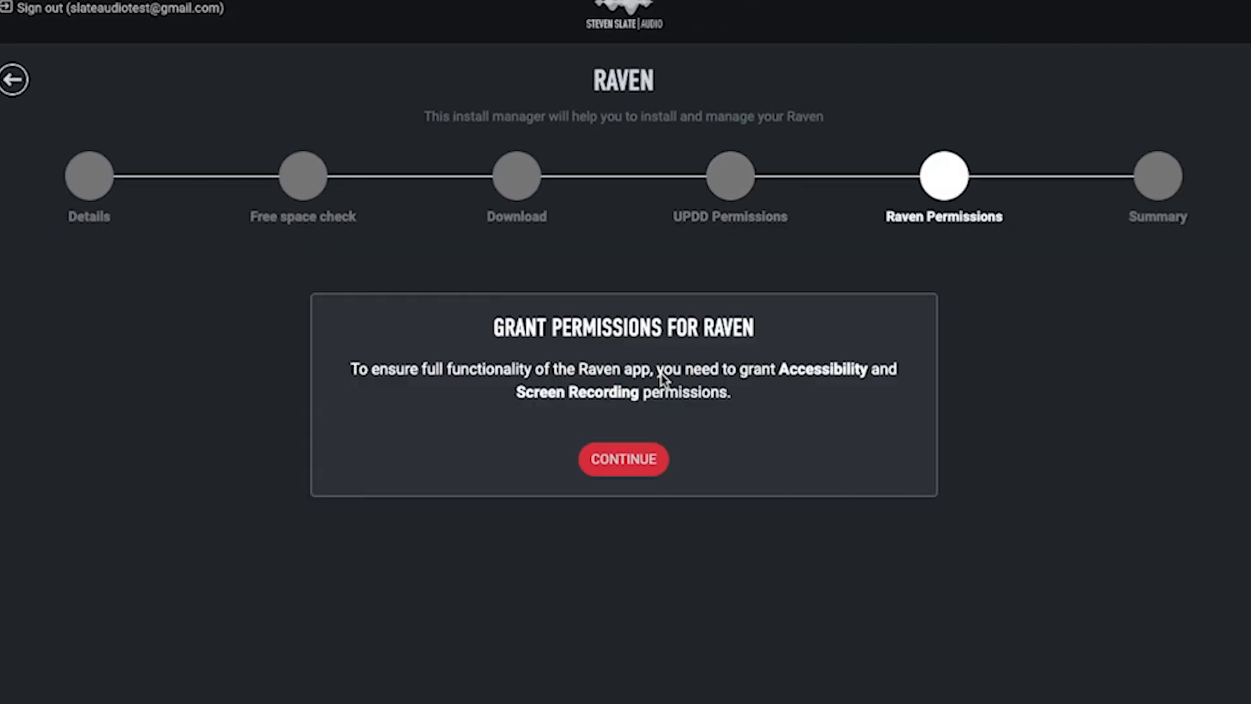
- Add Raven to the Screen Recording list and continue to the Quickstart Guide
click(638, 459)
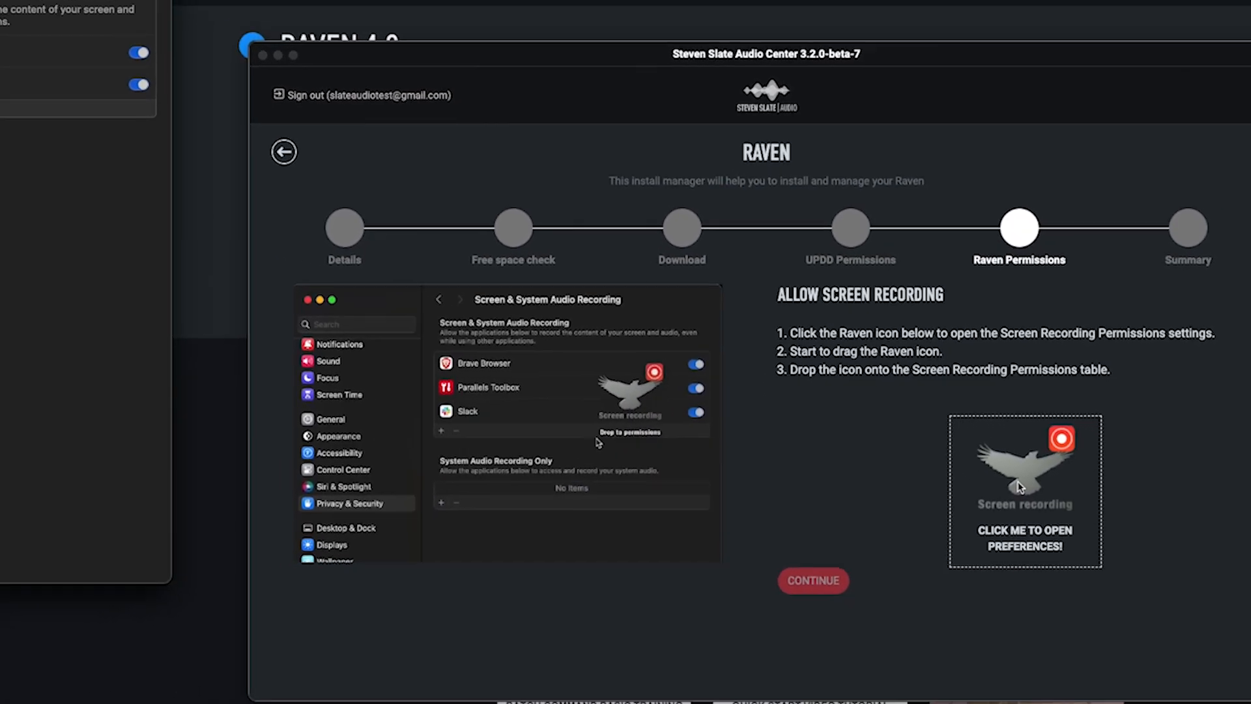
click(945, 503)
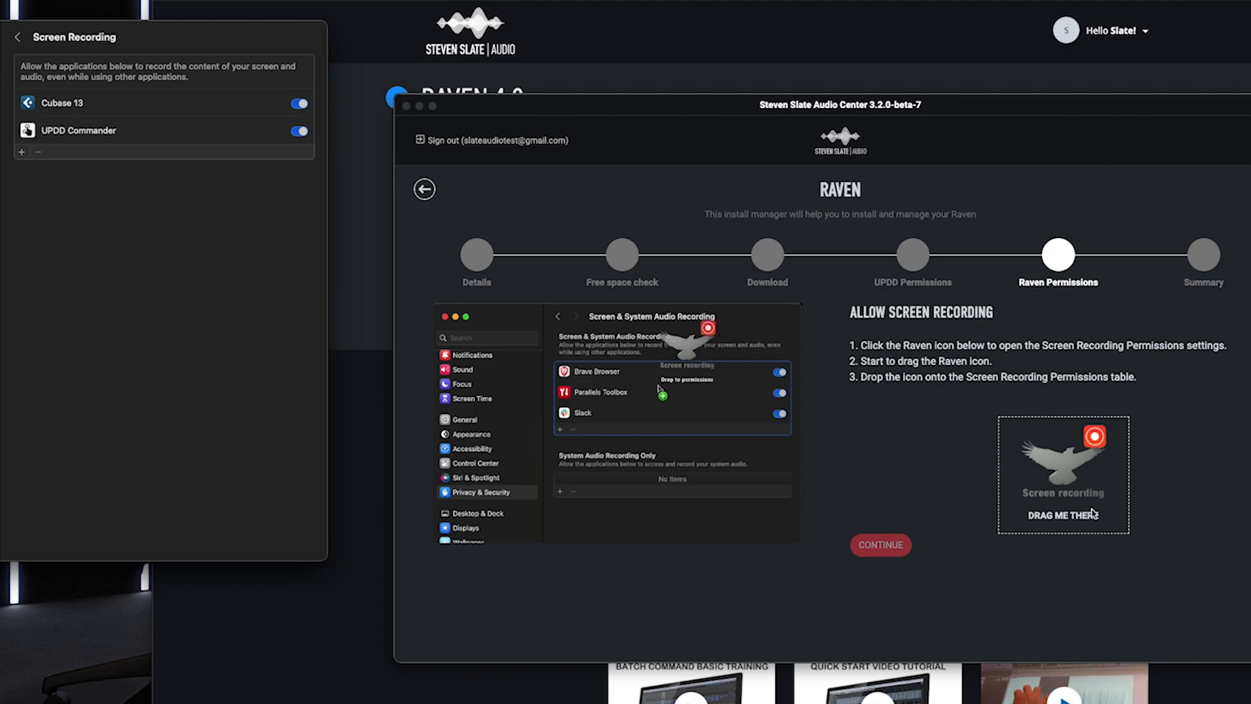
click(1064, 476)
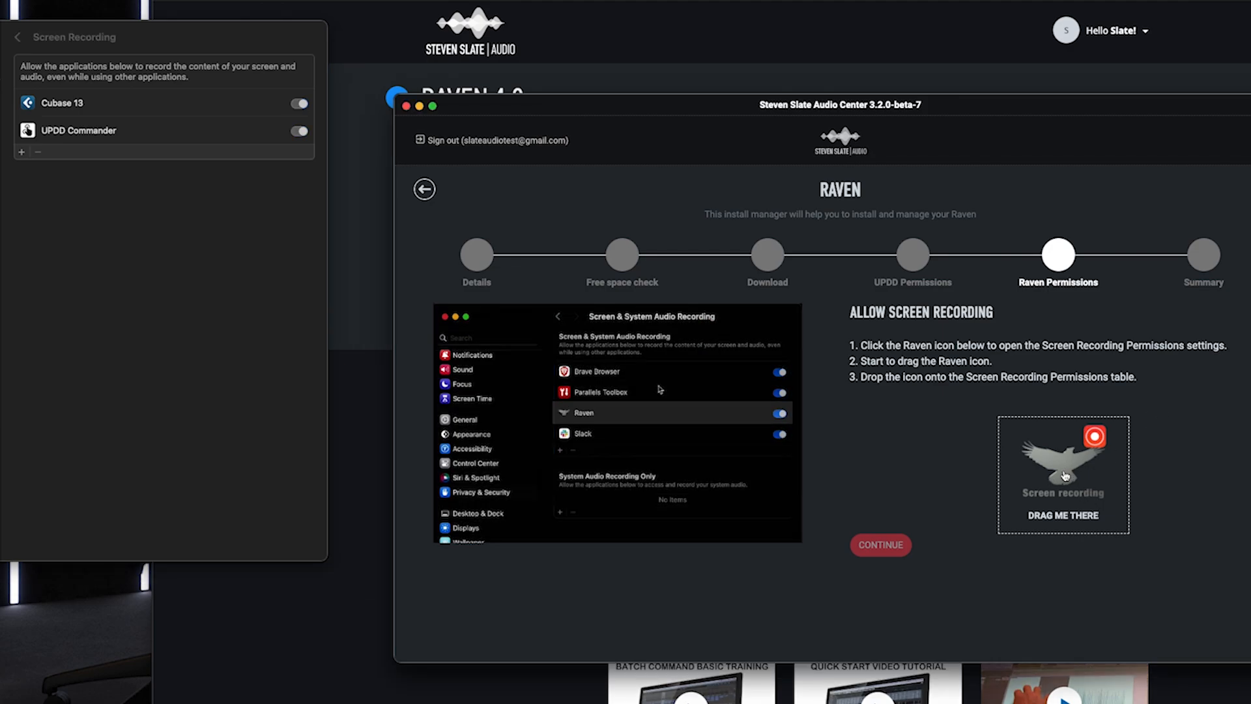
drag(1065, 475, 171, 137)
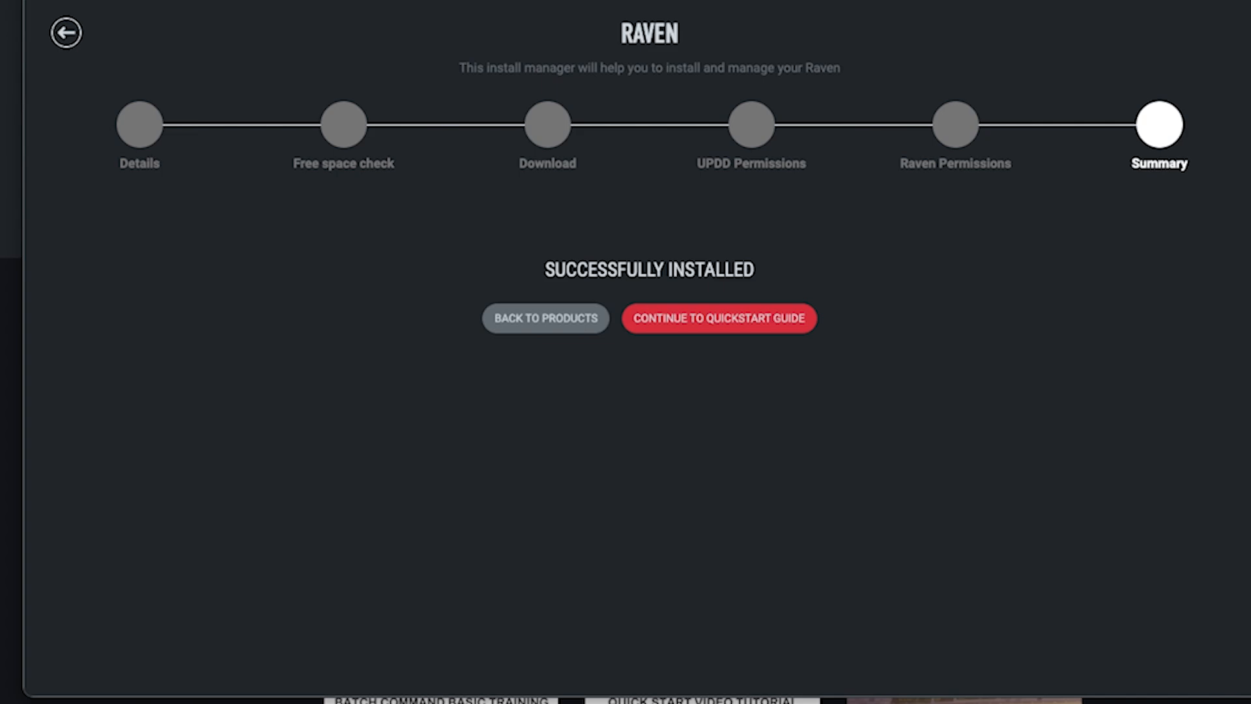
click(677, 323)
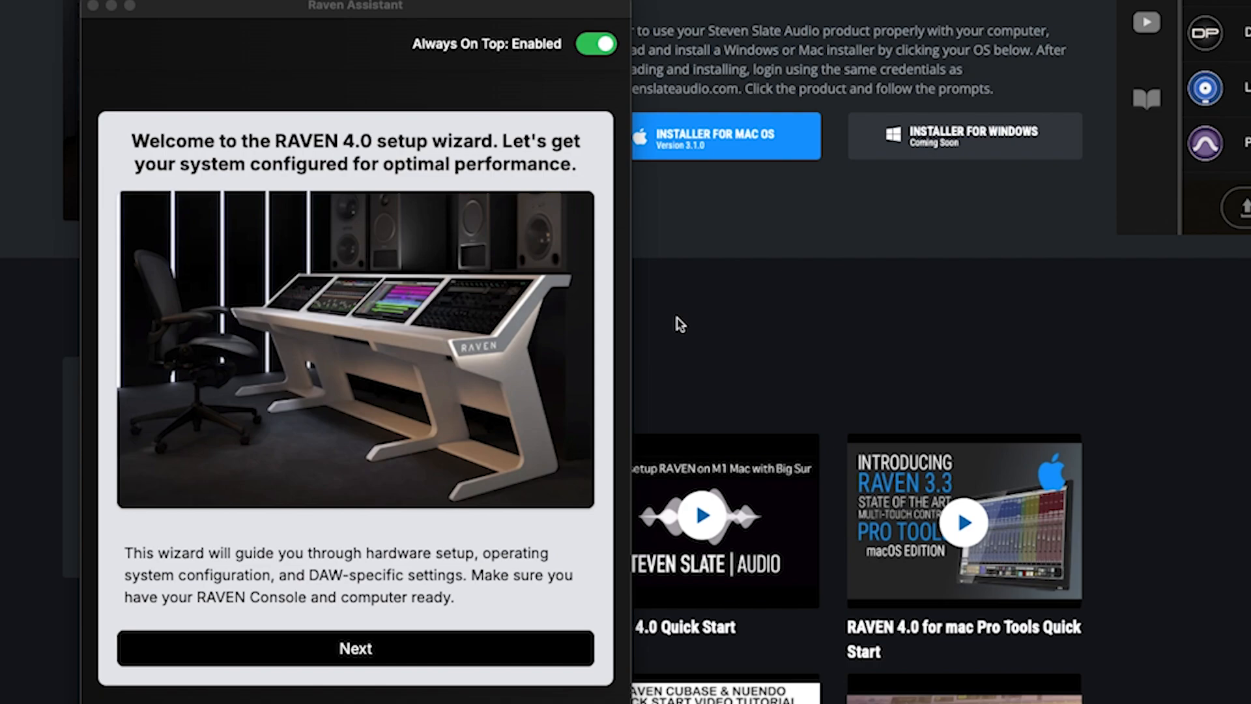
- Step through the RAVEN 4.0 wizard's display, USB cable, OS, primary display and Dock pages
click(305, 645)
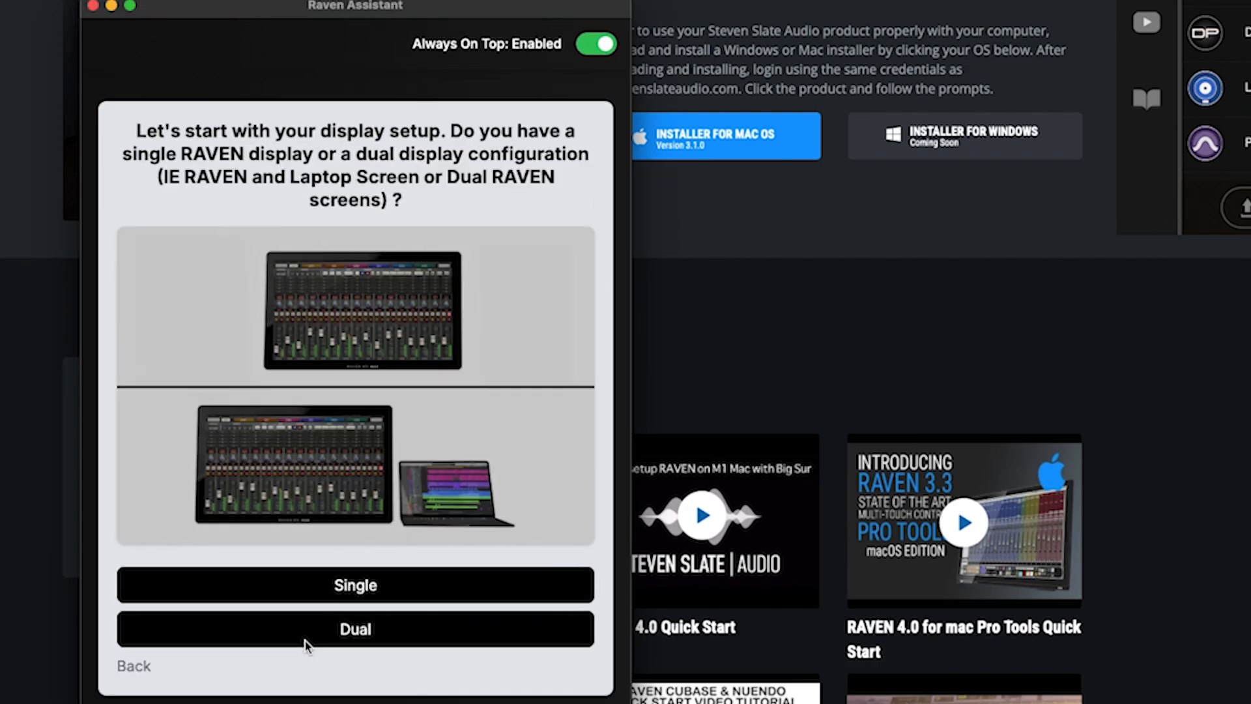
click(368, 587)
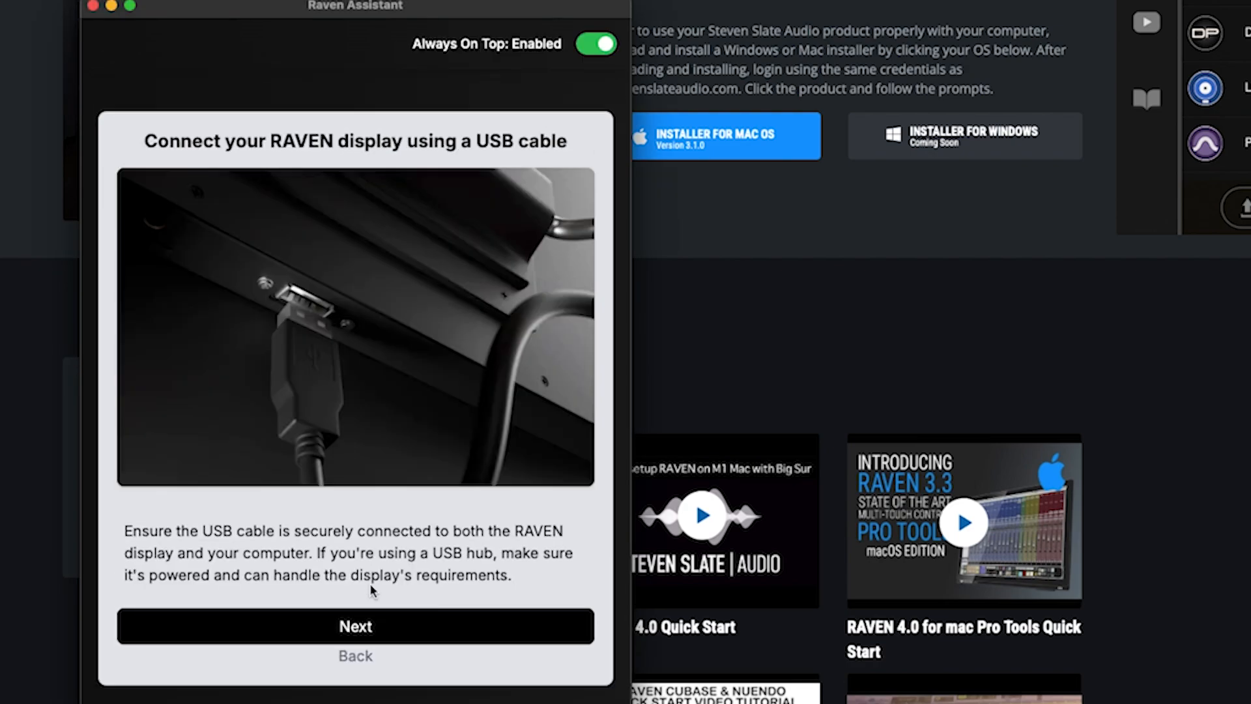
click(353, 627)
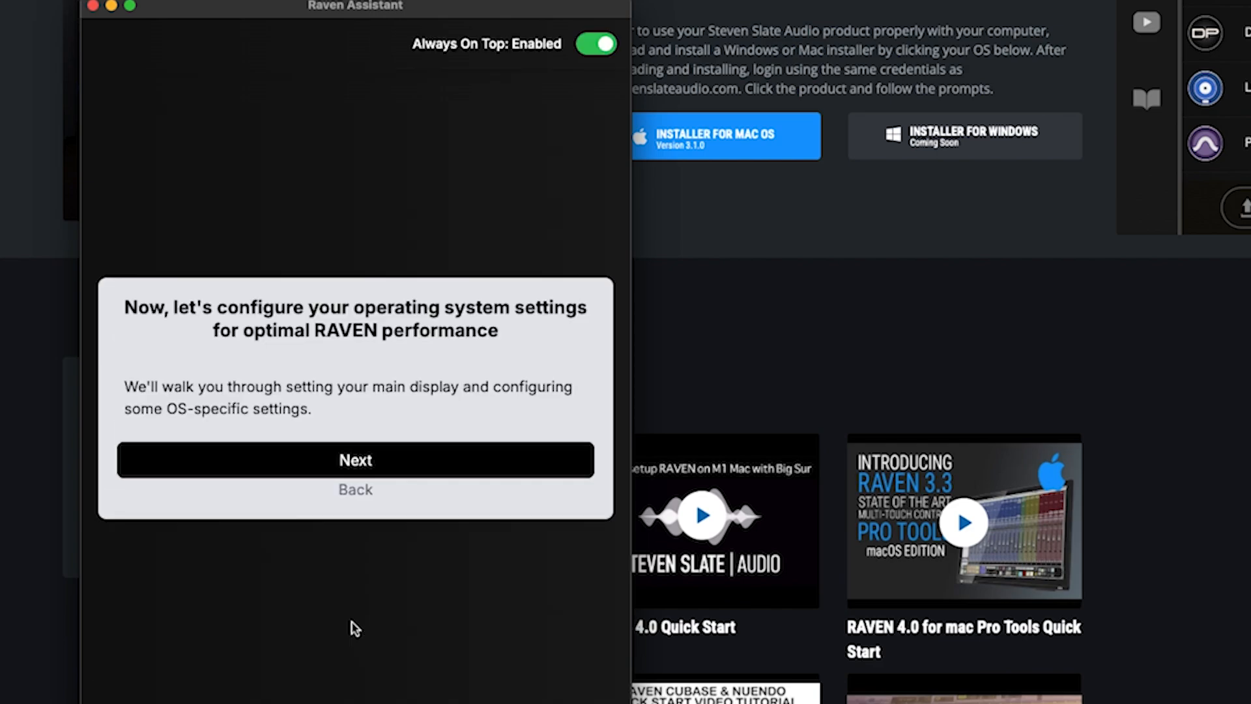
click(362, 464)
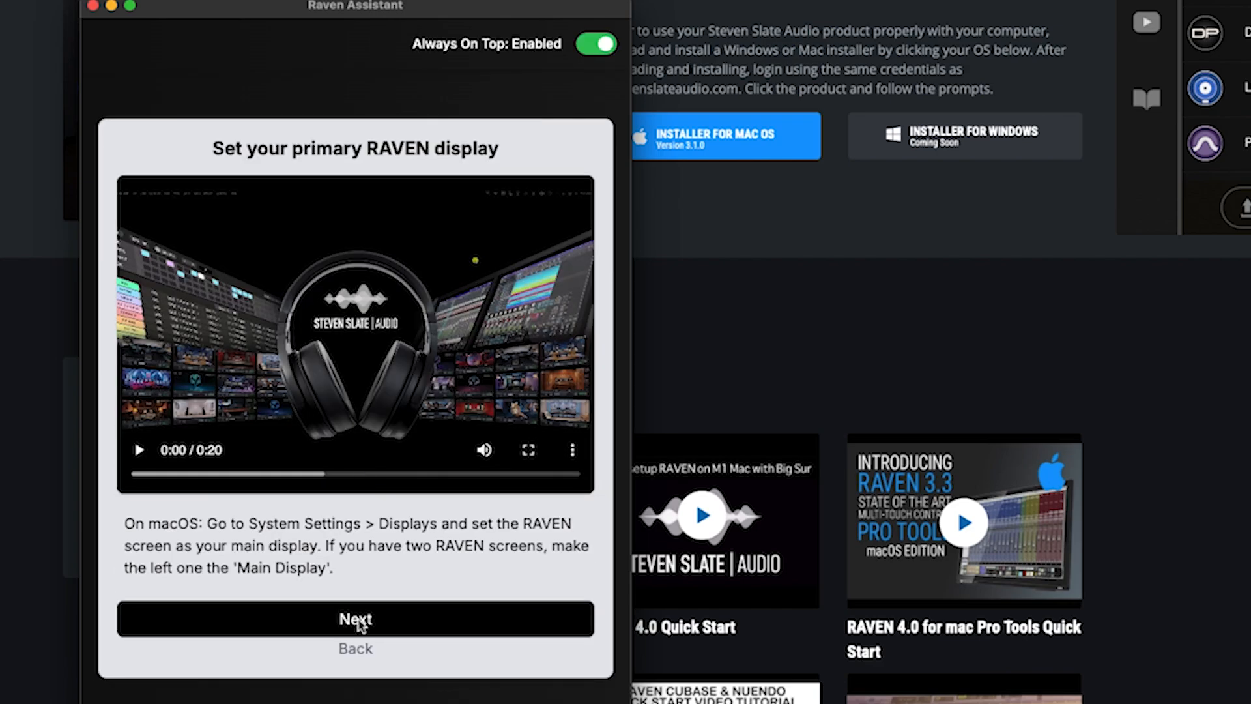
click(357, 623)
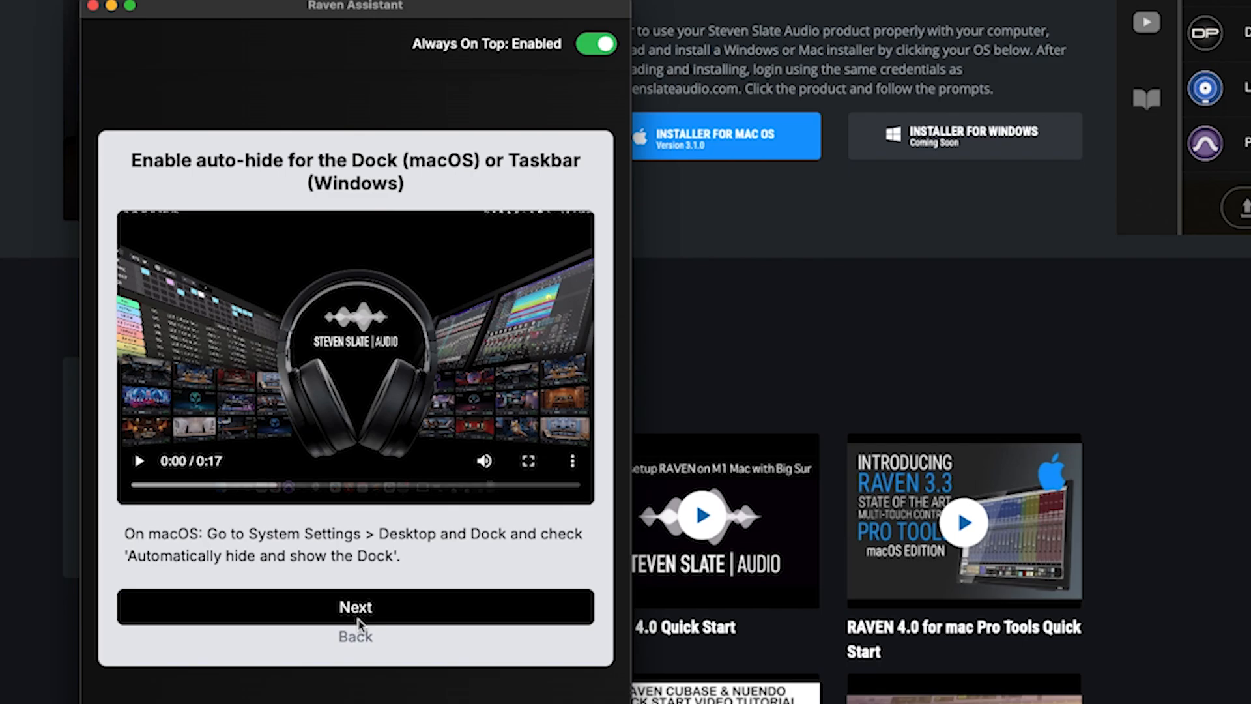
click(358, 610)
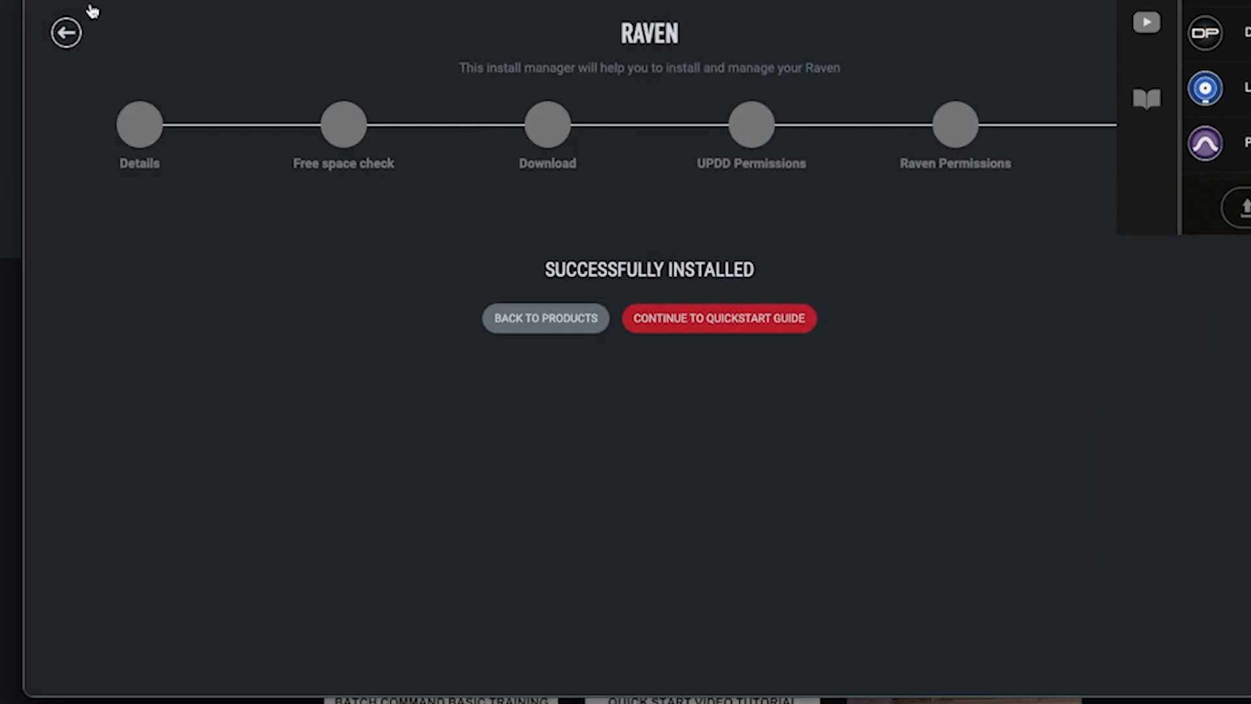
- Go back to Products, relaunch the RAVEN 4.0 Quickstart Guide, and close Raven Assistant
click(530, 317)
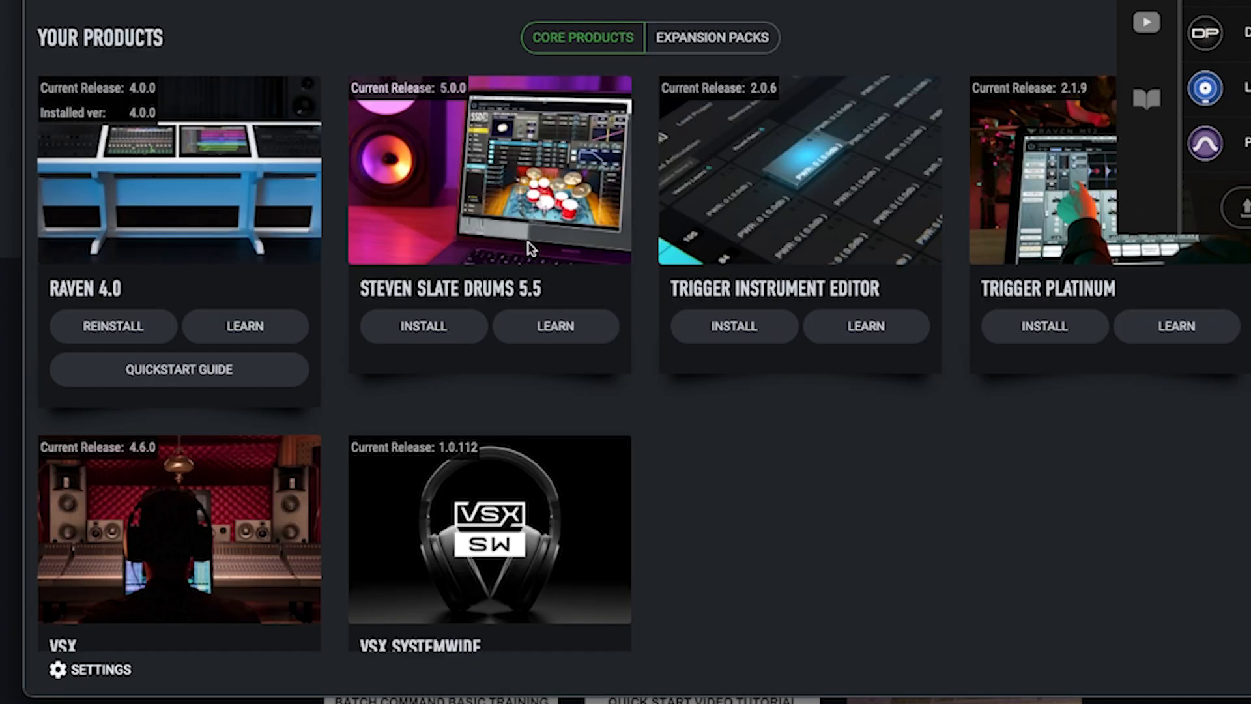
click(219, 376)
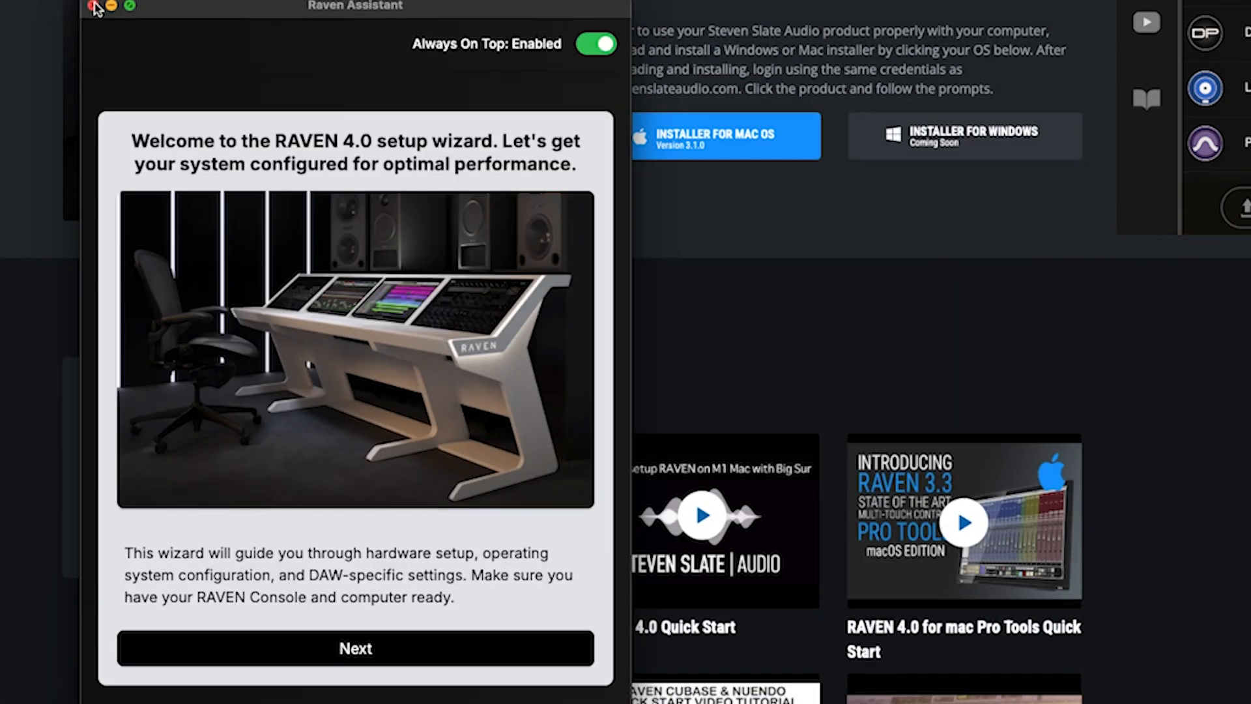
click(94, 8)
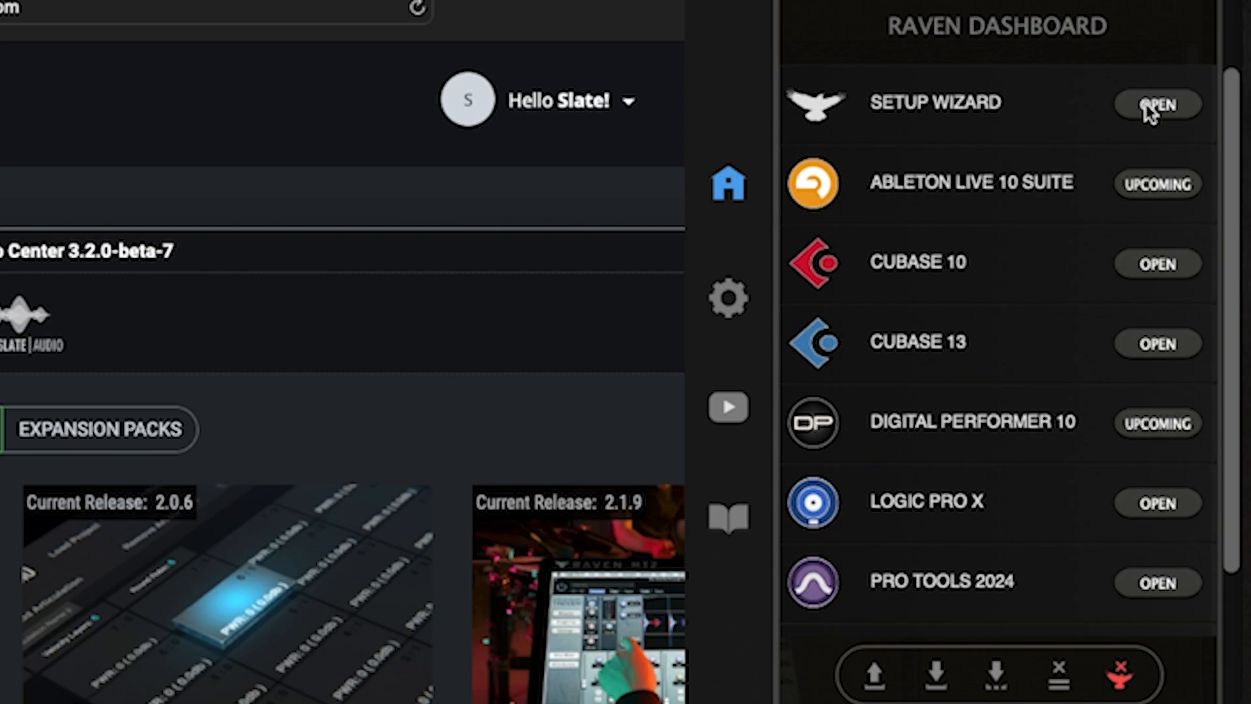
- Start the RAVEN 4.0 setup wizard from the dashboard with a dual display configuration
click(1155, 105)
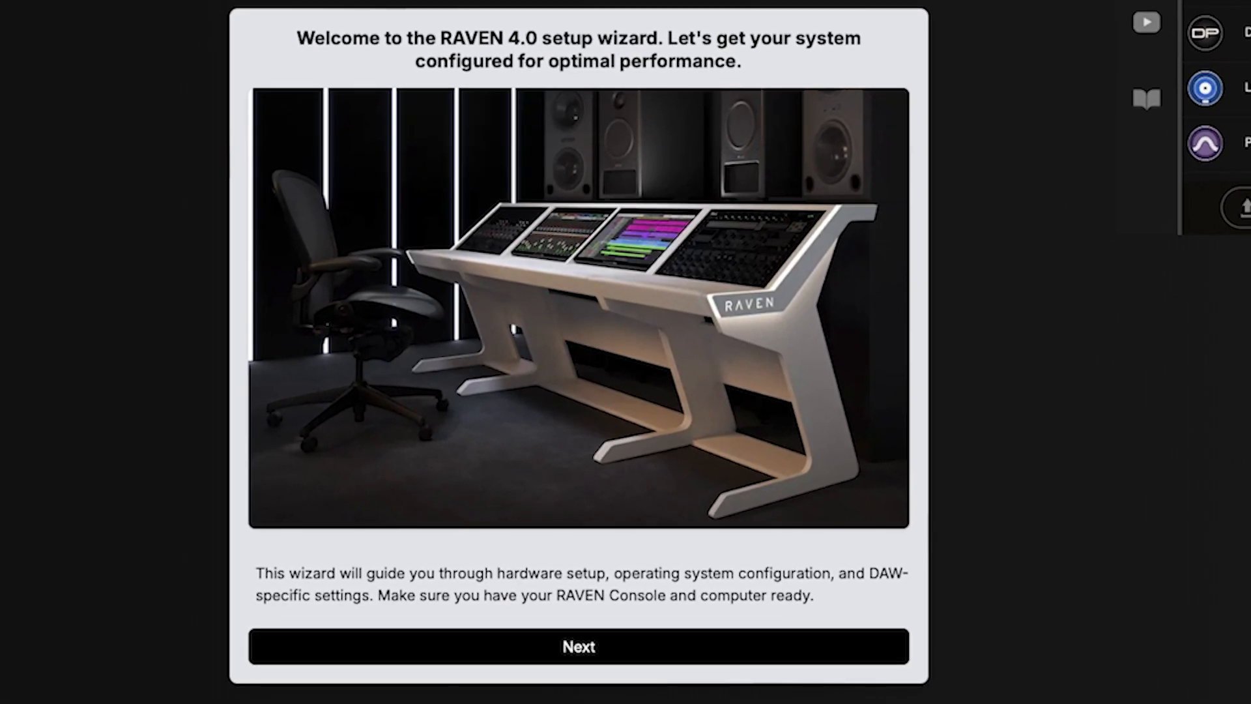
click(556, 645)
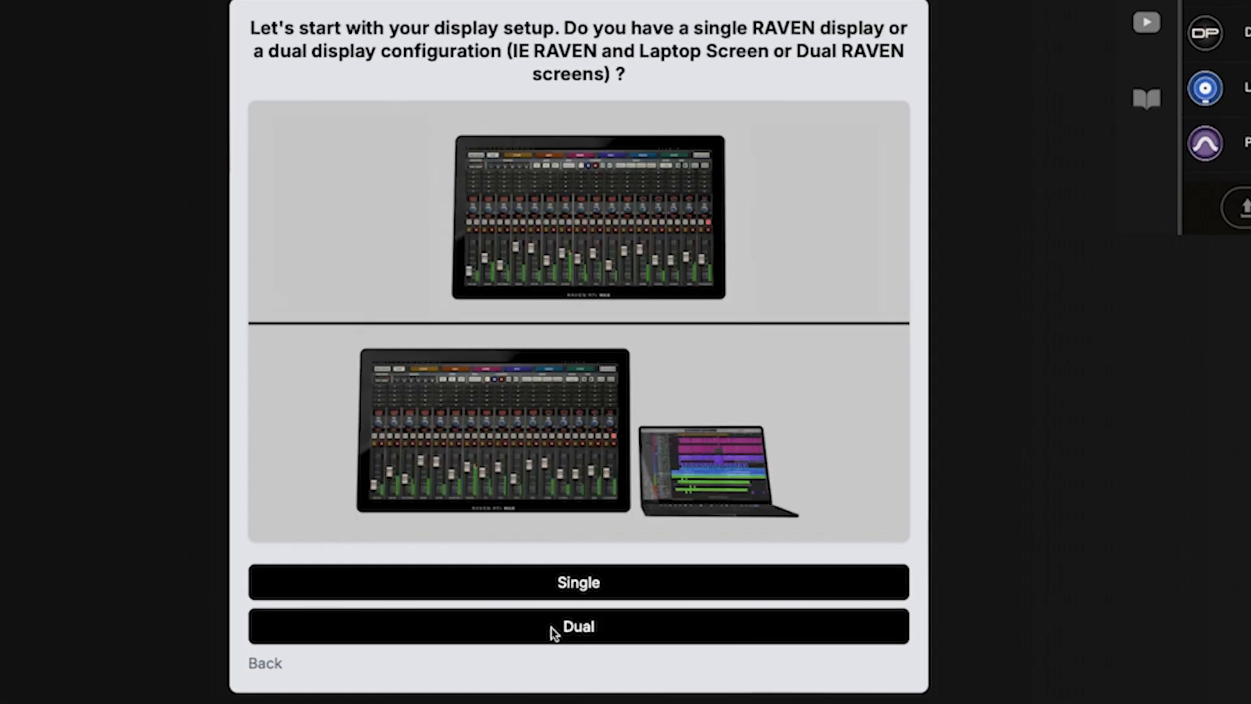
click(551, 627)
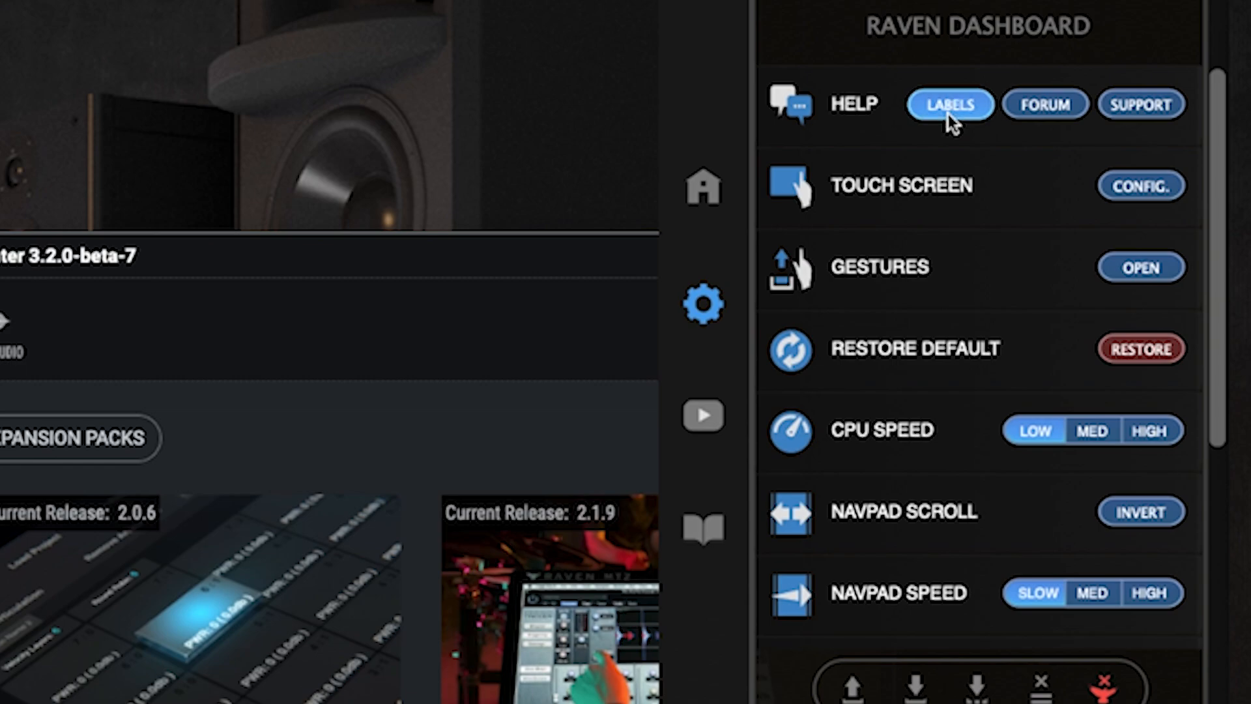
- Browse the tutorial videos and user manuals, return Home to the DAW list, and close the dashboard
scroll(949, 115, down, 5)
click(710, 420)
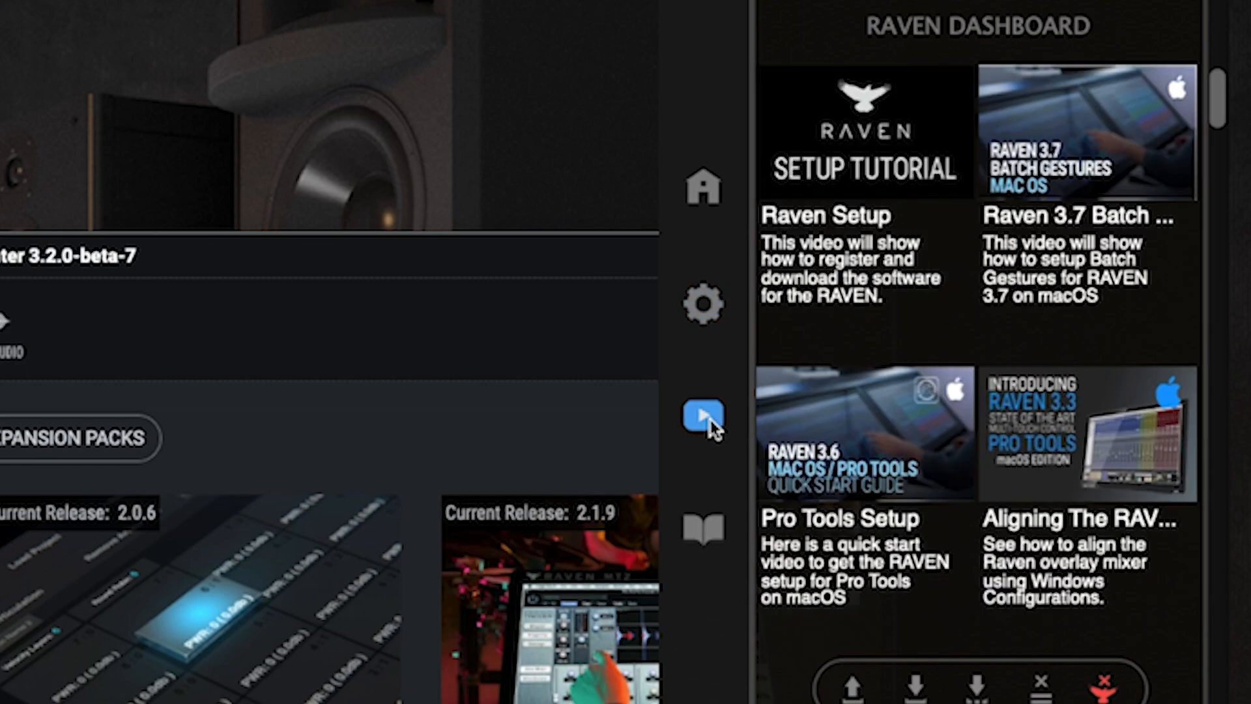
click(705, 530)
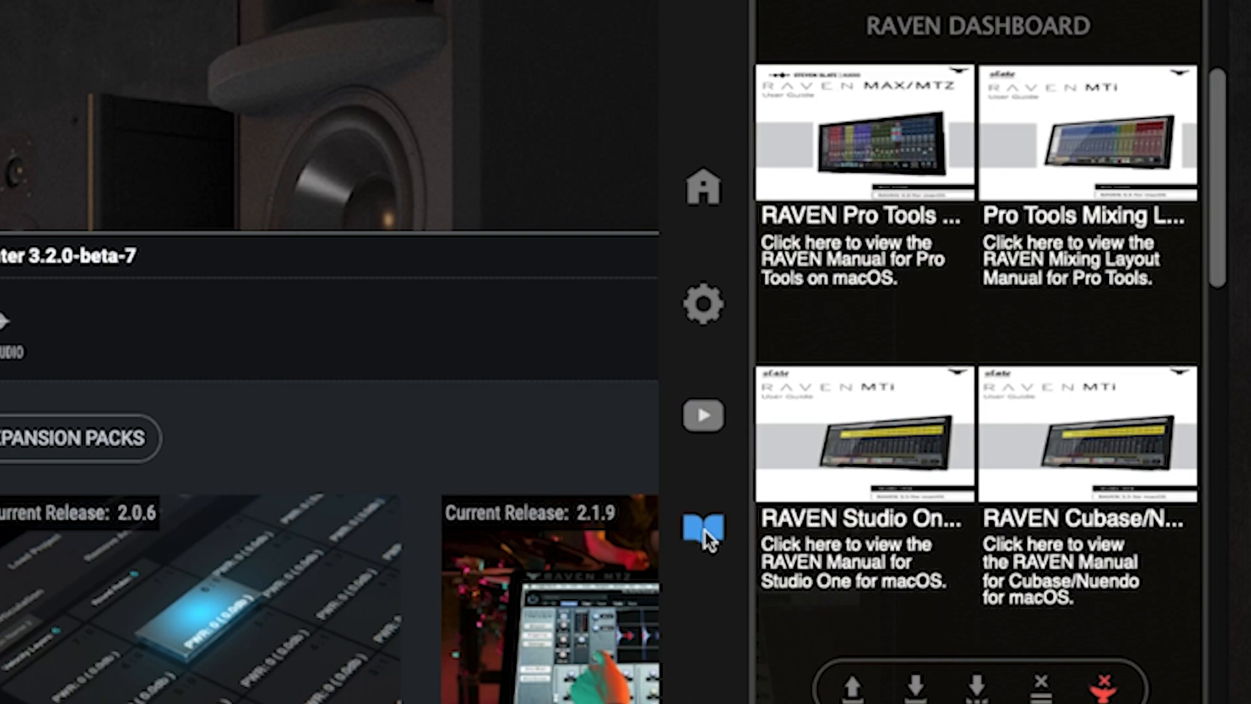
click(689, 177)
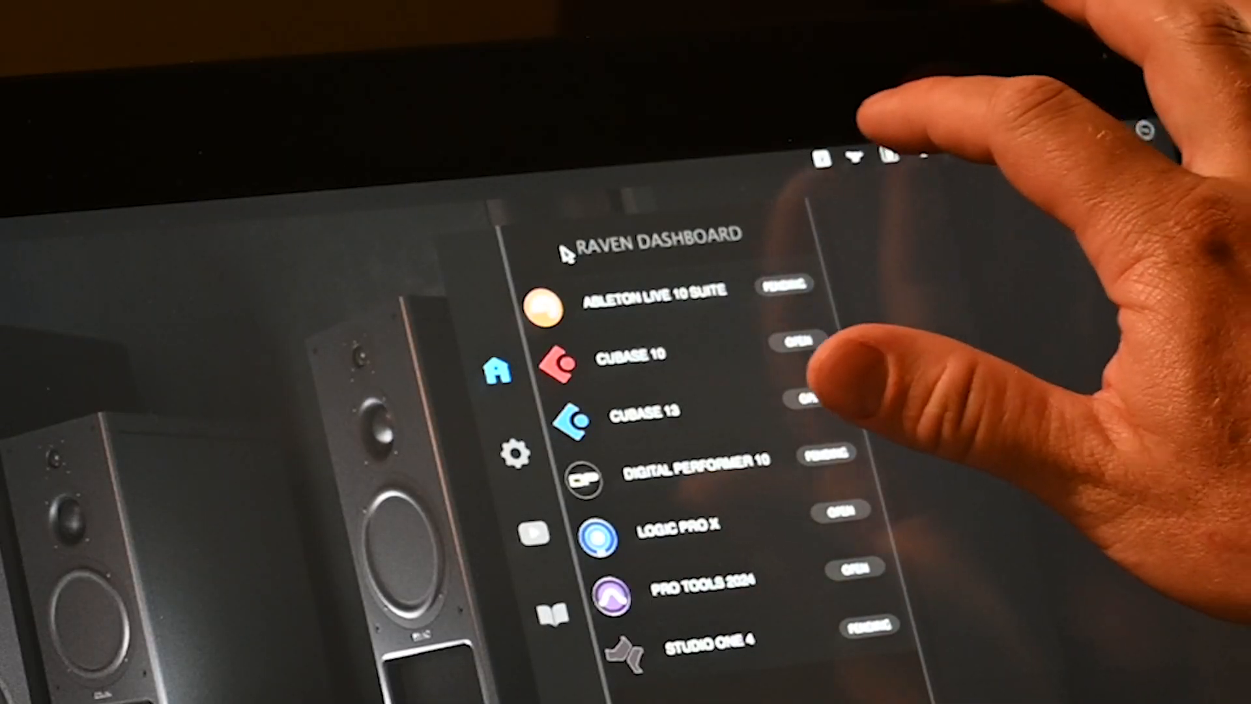
click(854, 156)
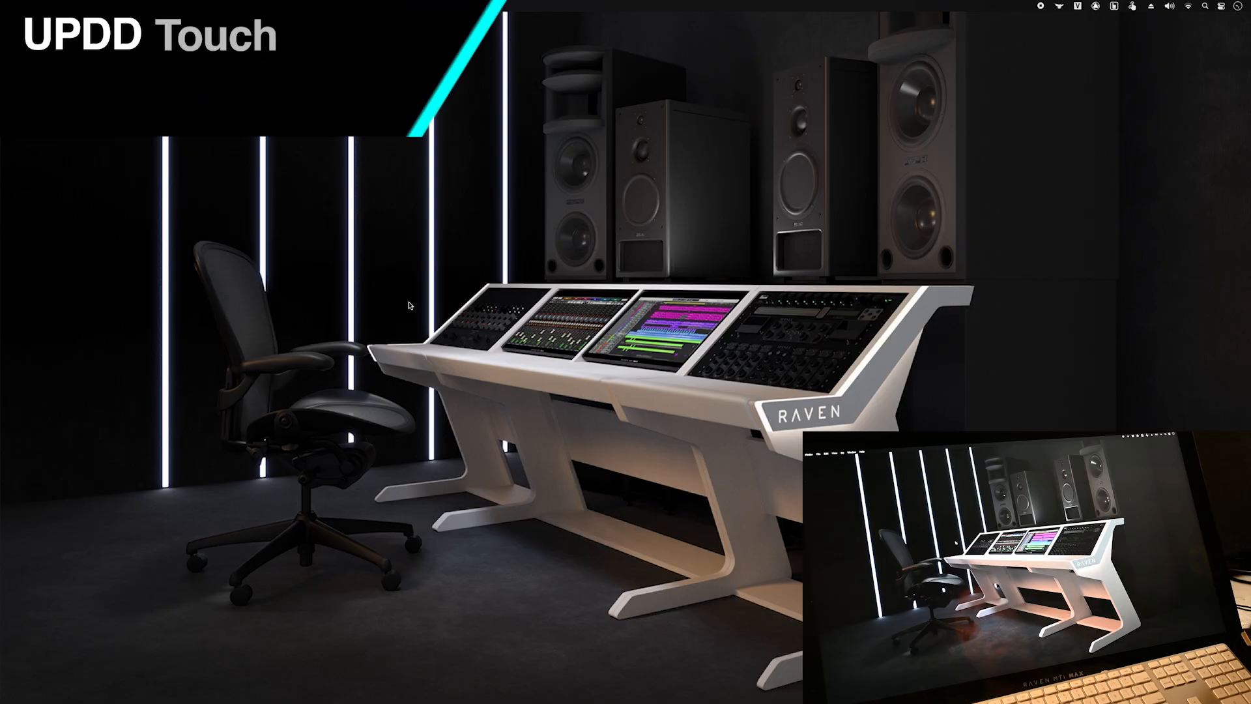
- Test a touch drag on the desktop, then open UPDD Console keeping RAVEN MTi MAX as monitor
drag(294, 179, 929, 455)
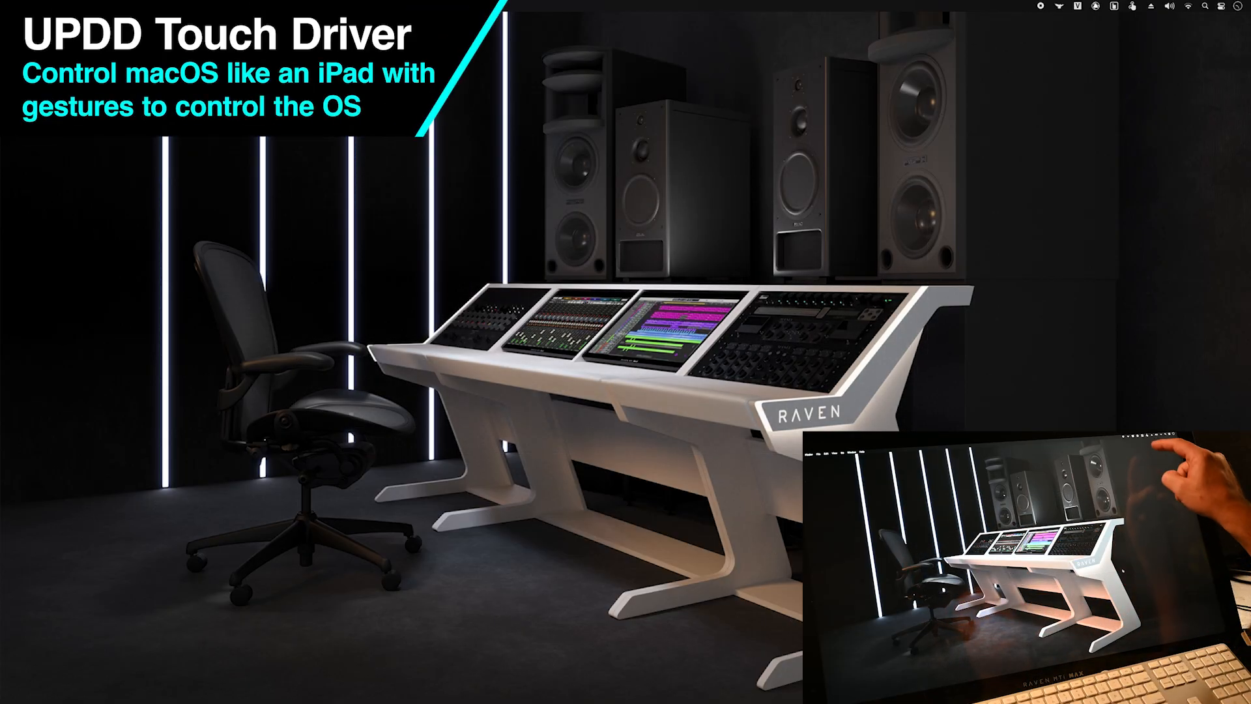
click(1114, 7)
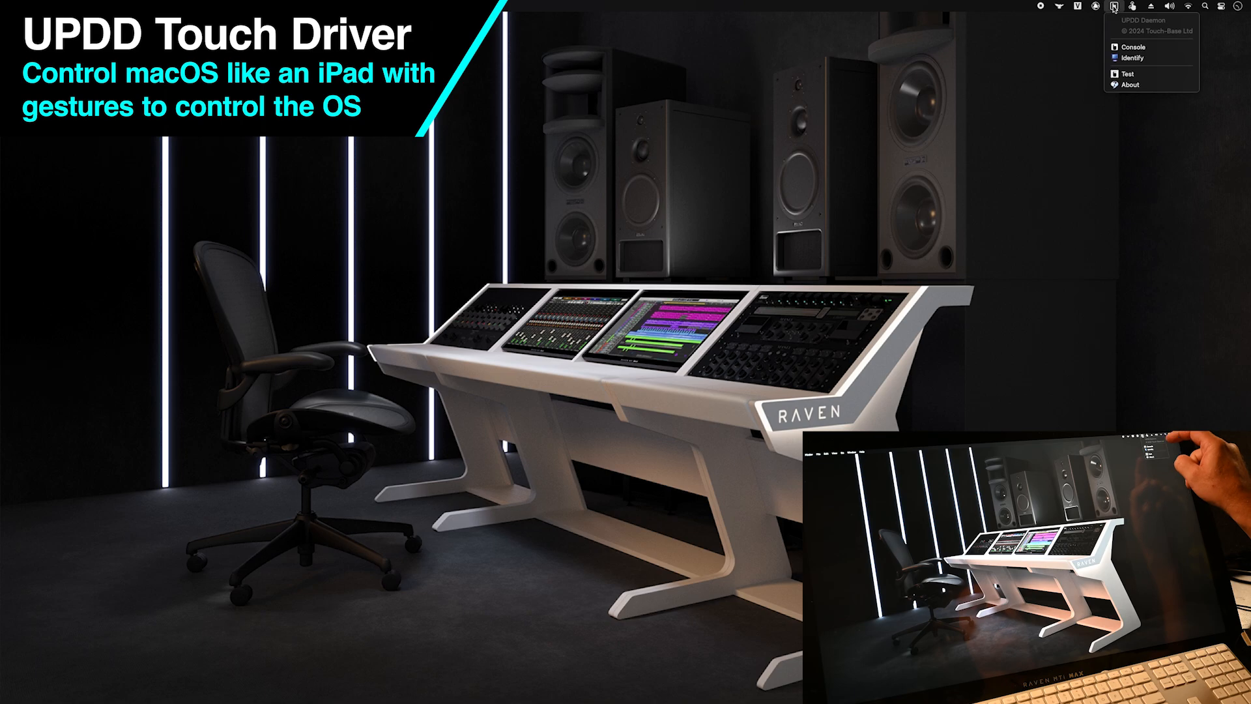
click(1175, 48)
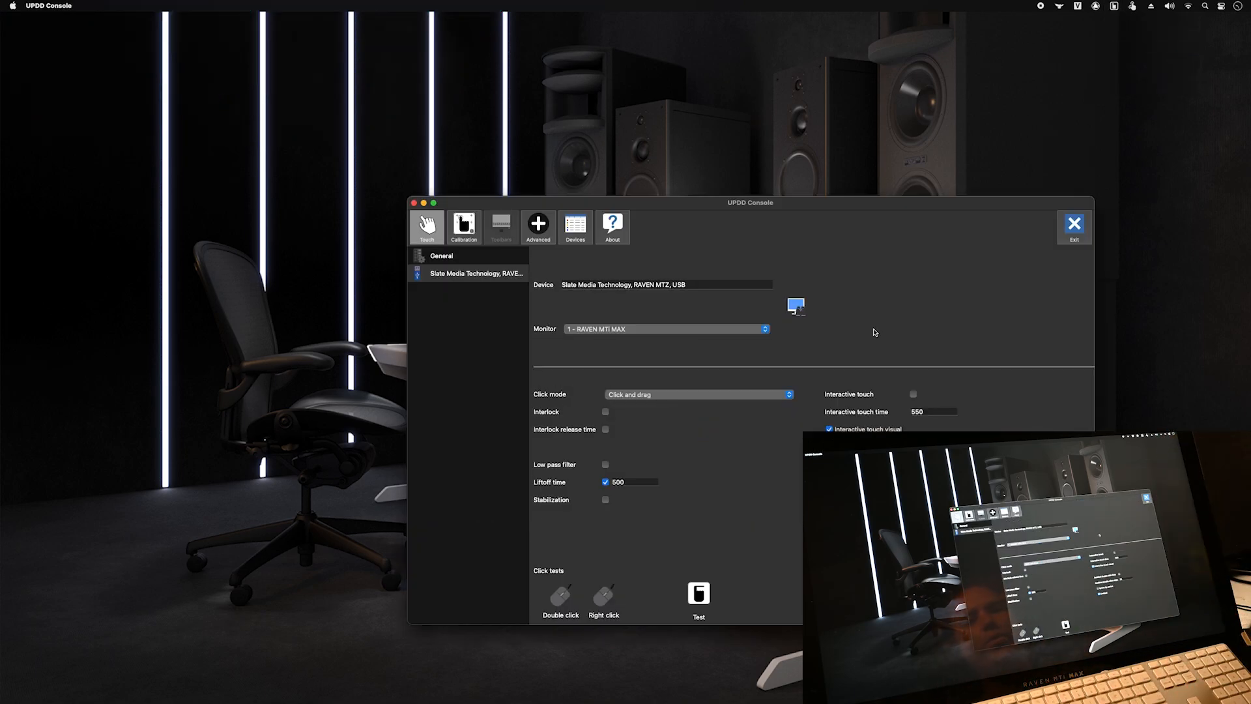
click(648, 330)
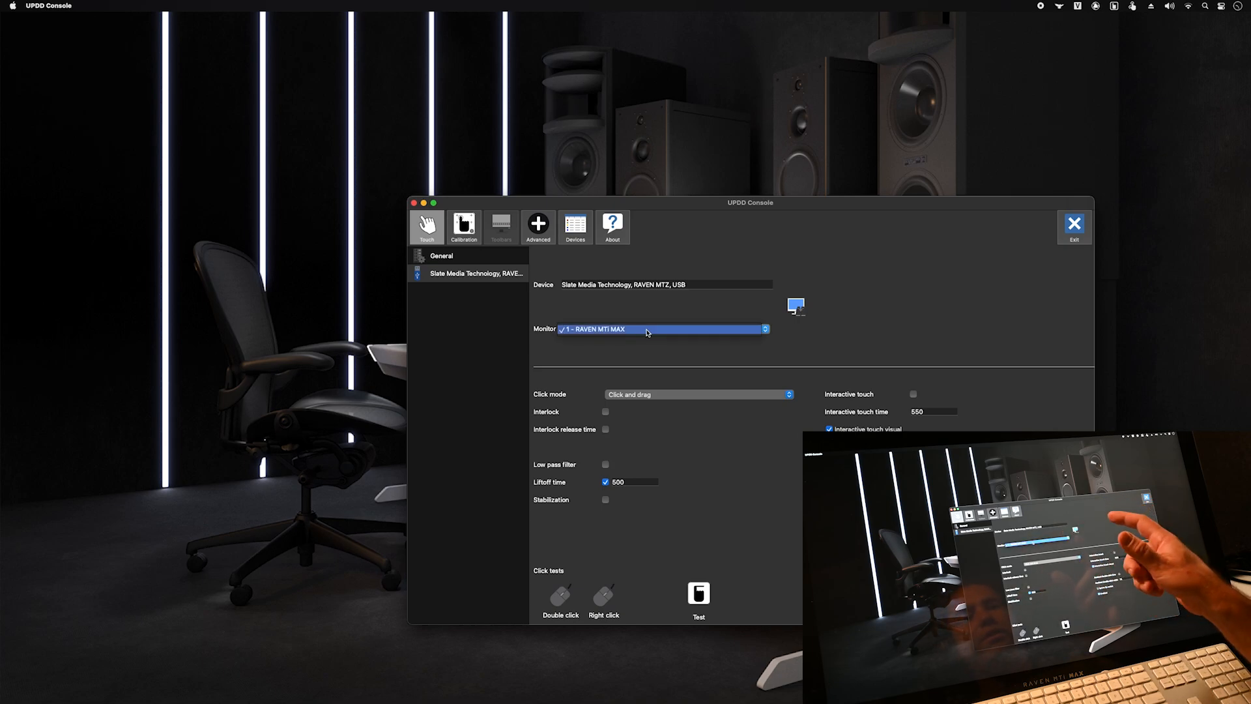
click(647, 330)
- Select the RAVEN touch device, run Identify by holding the cross, then exit the console
click(482, 255)
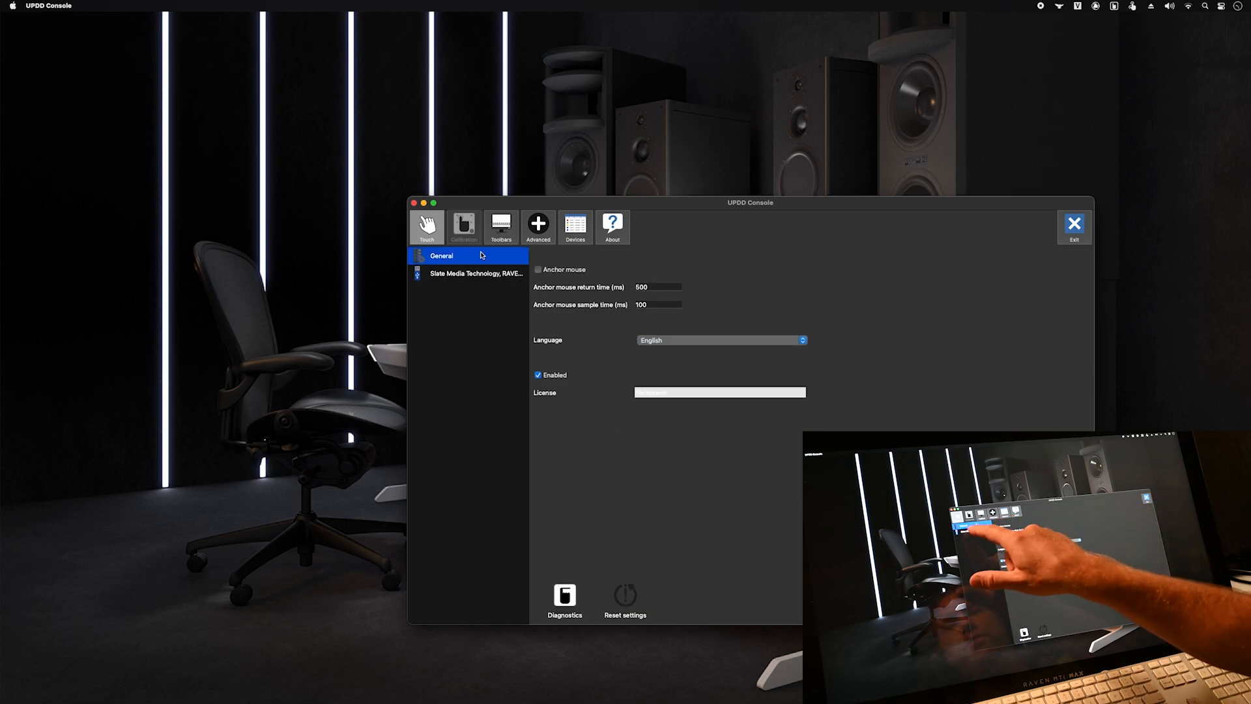
click(464, 274)
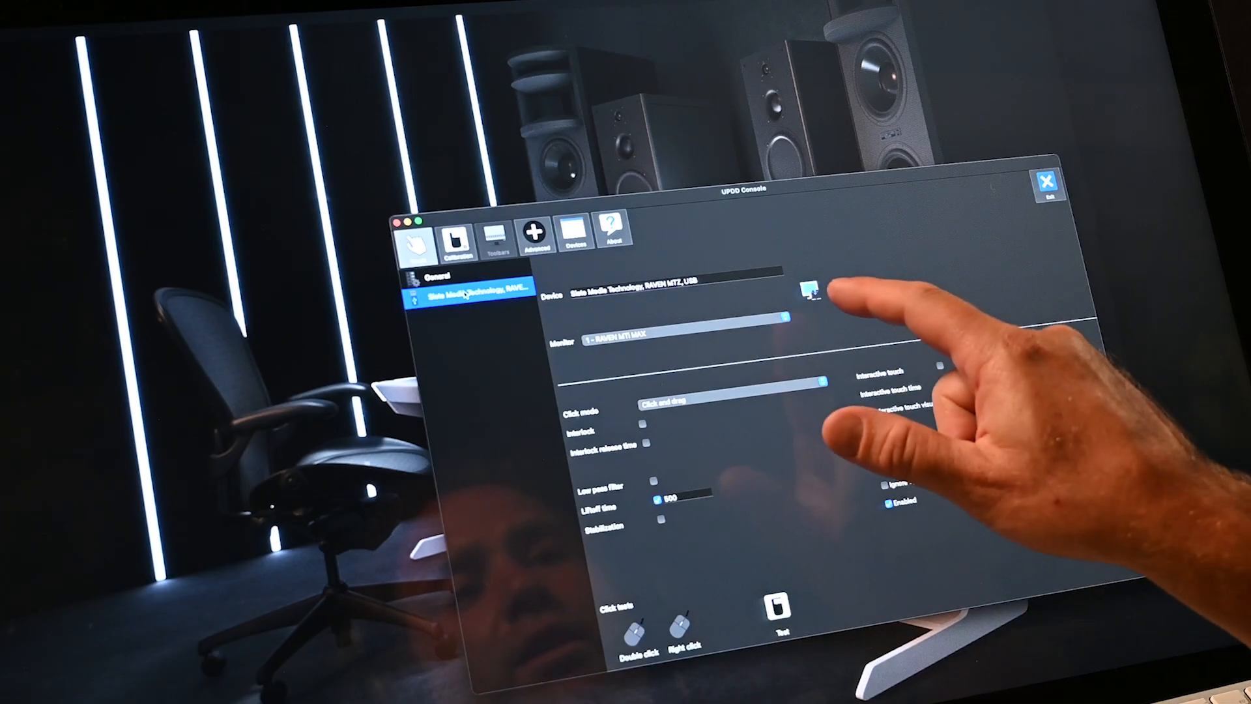
click(810, 292)
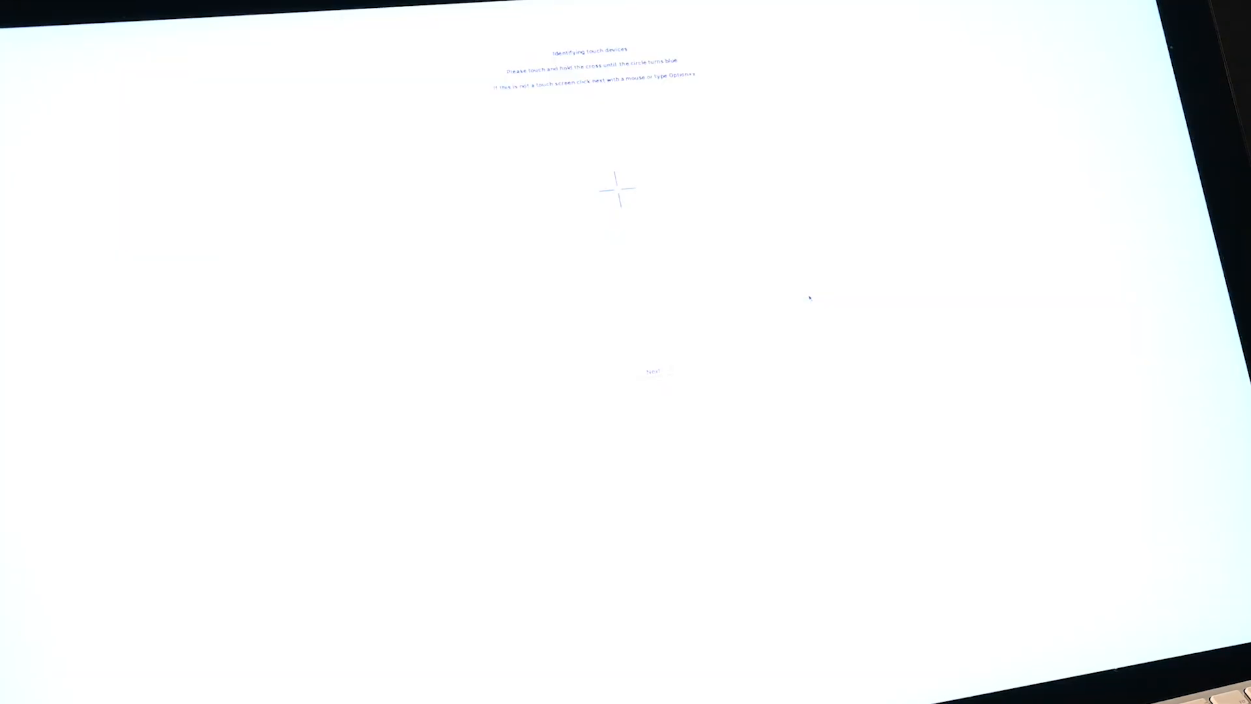
click(617, 190)
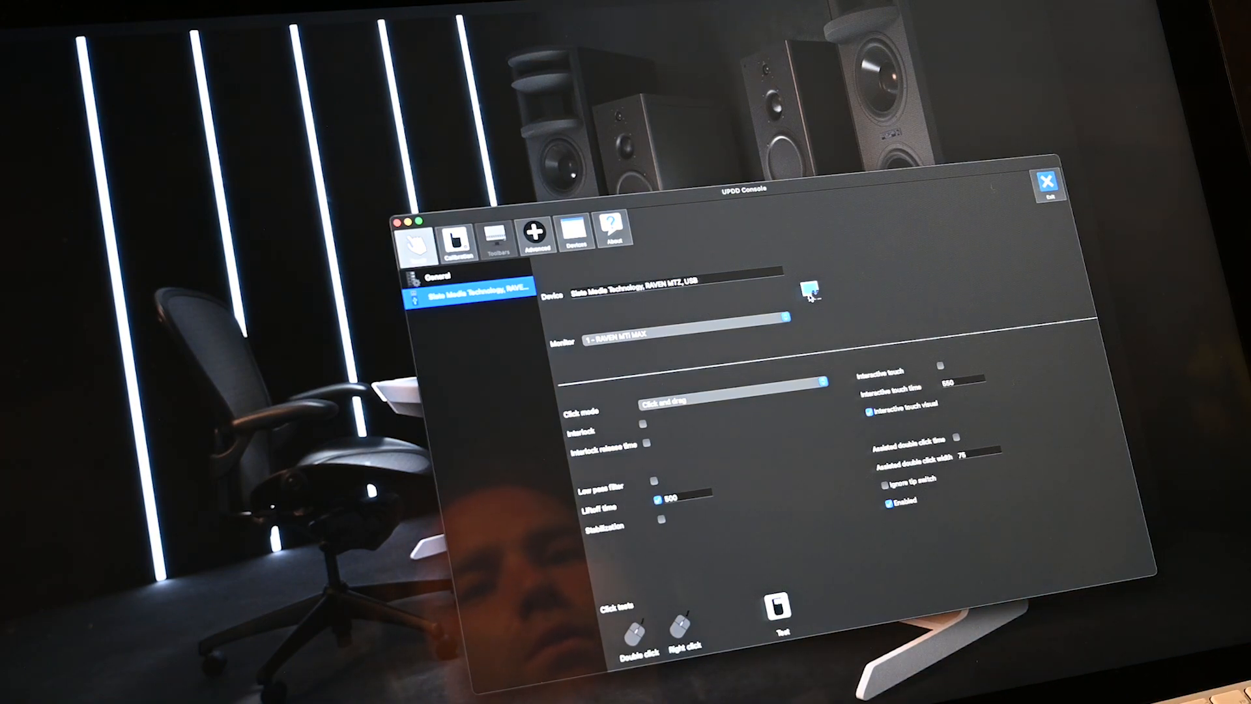
click(1046, 183)
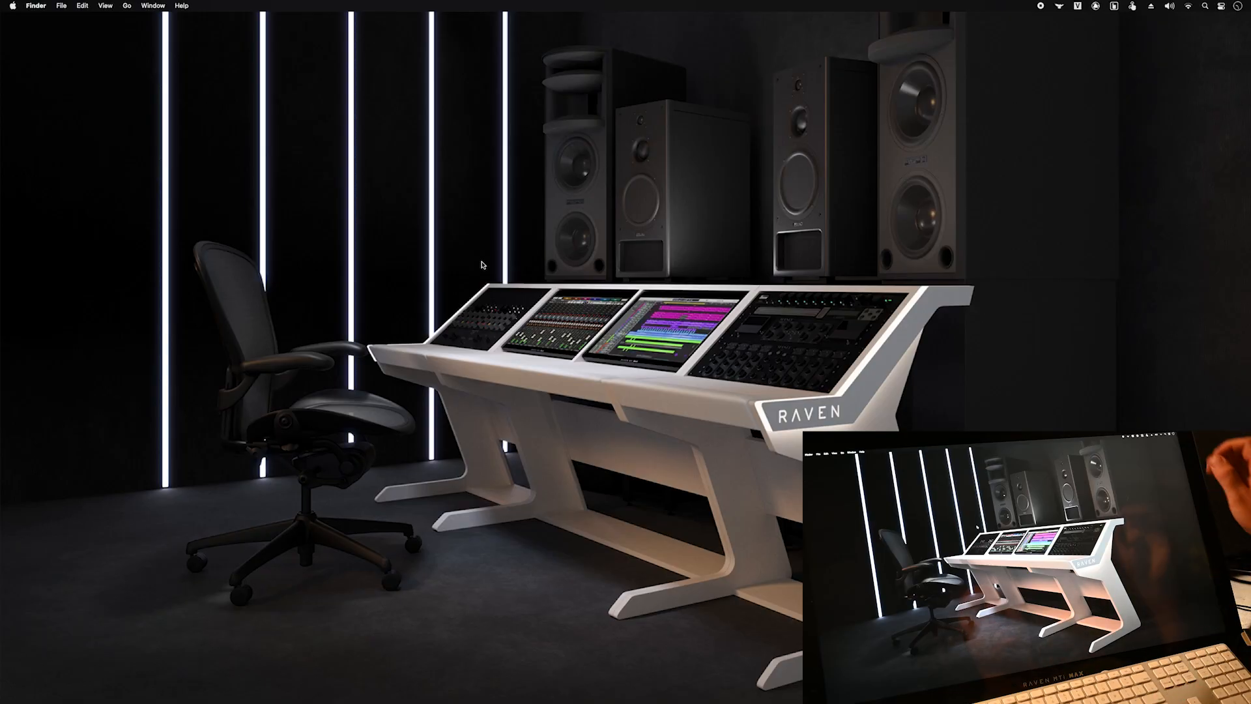
click(1132, 7)
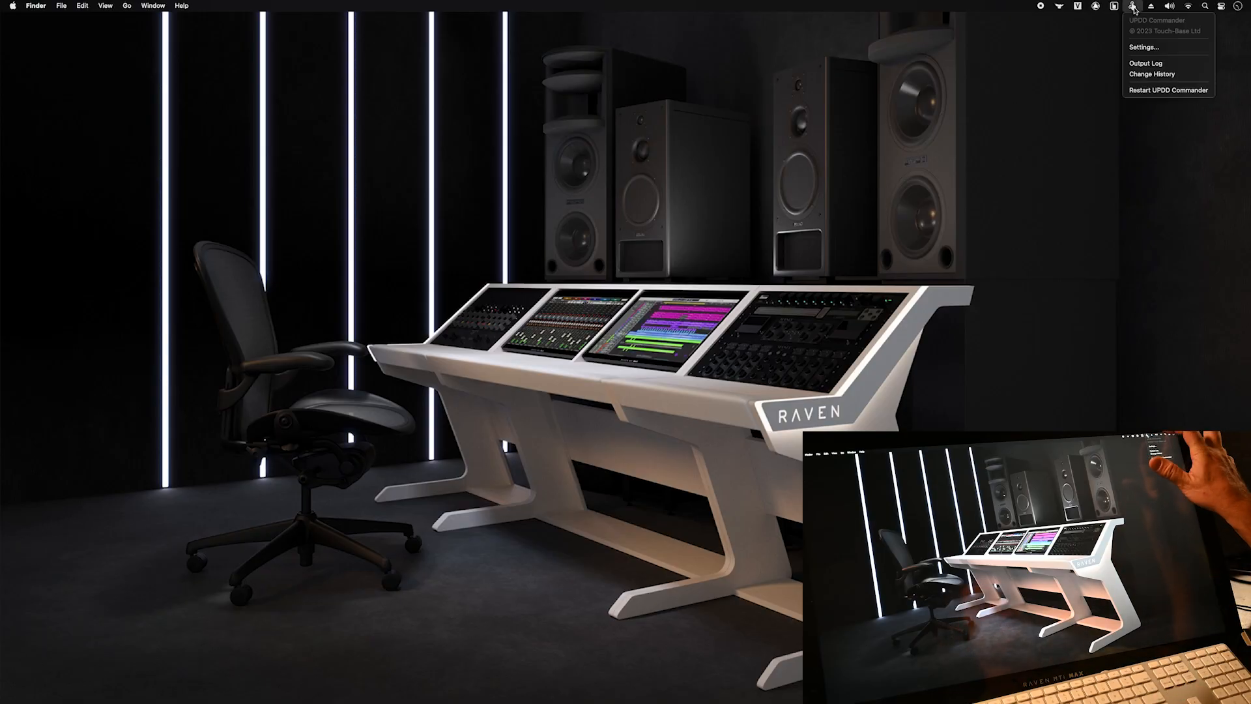
click(1160, 48)
drag(730, 206, 670, 11)
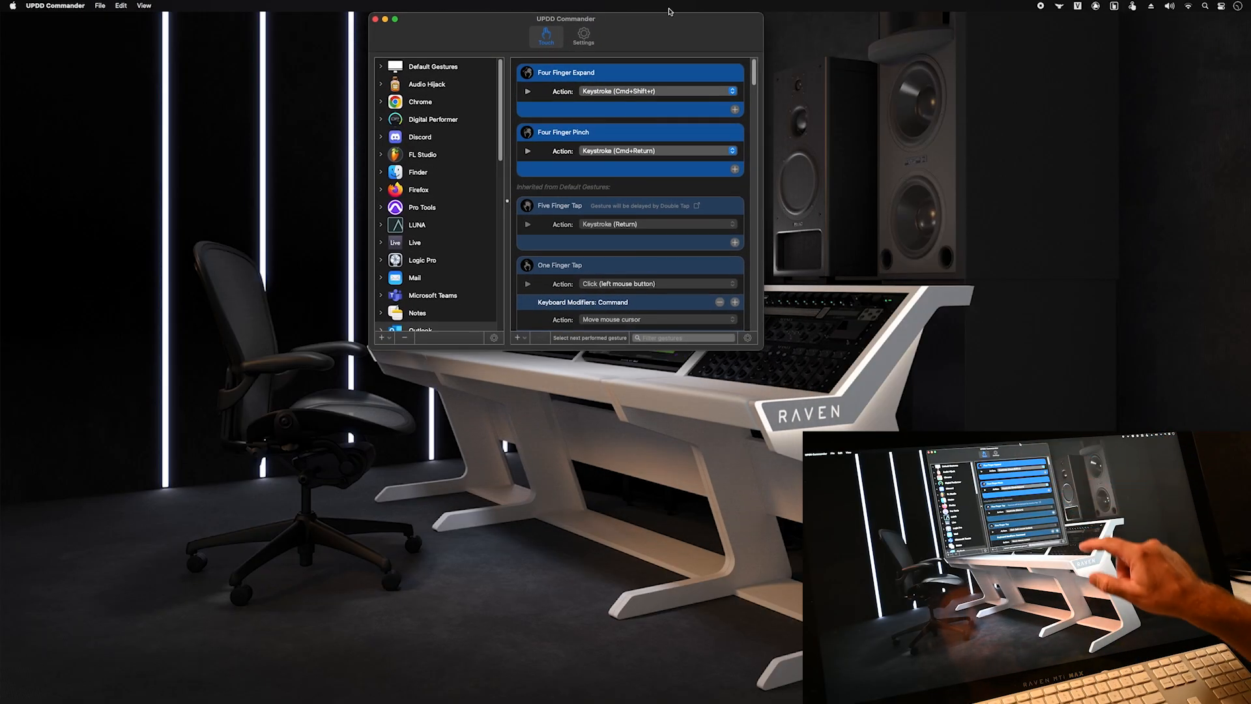
drag(758, 345, 848, 606)
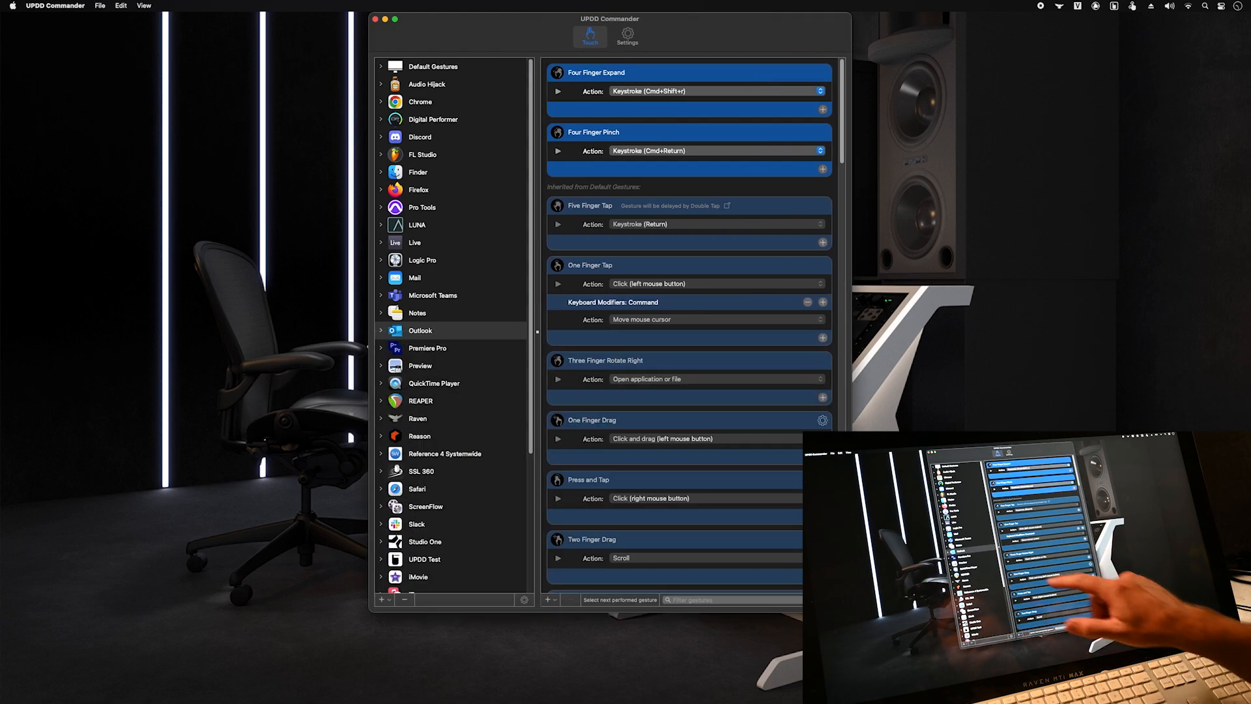
click(469, 356)
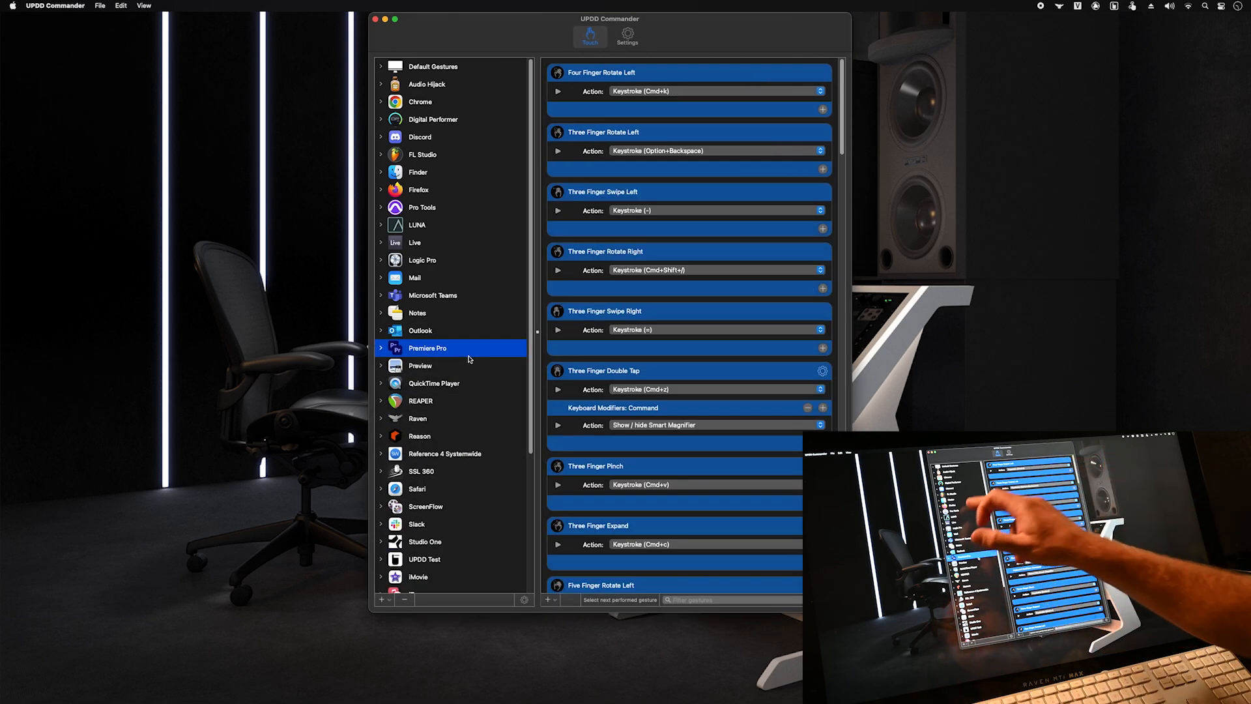
click(465, 206)
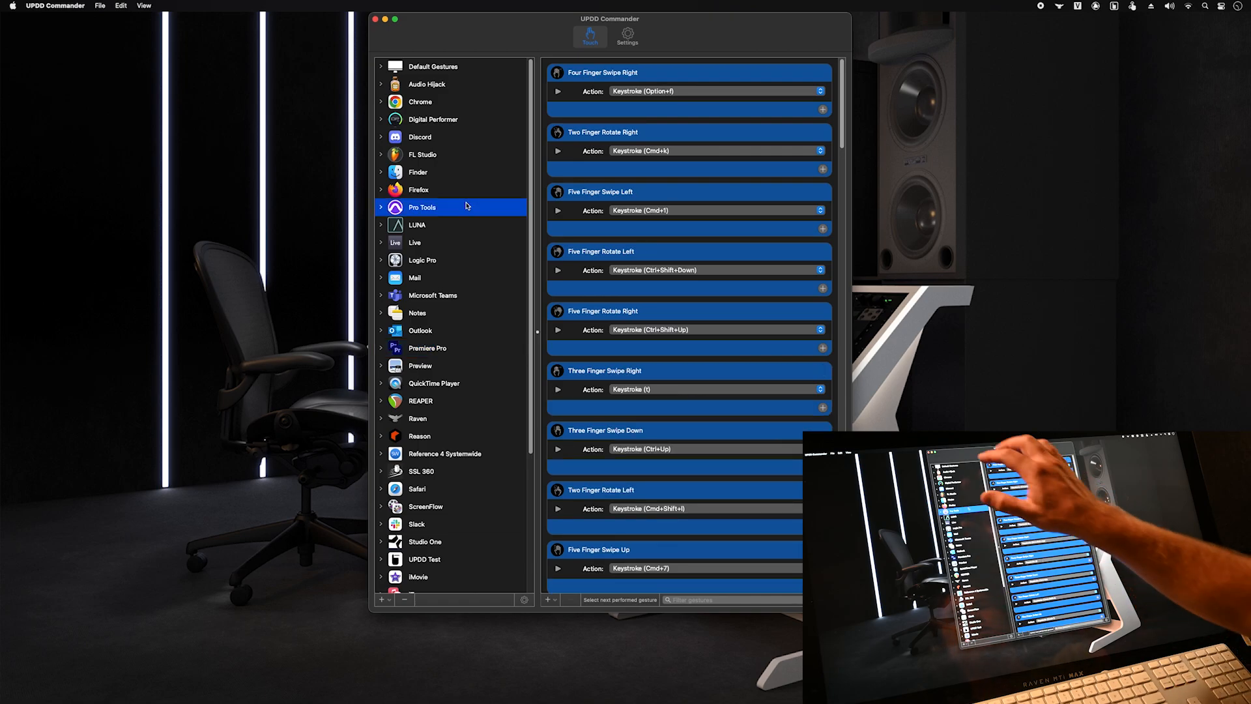
key(super+h)
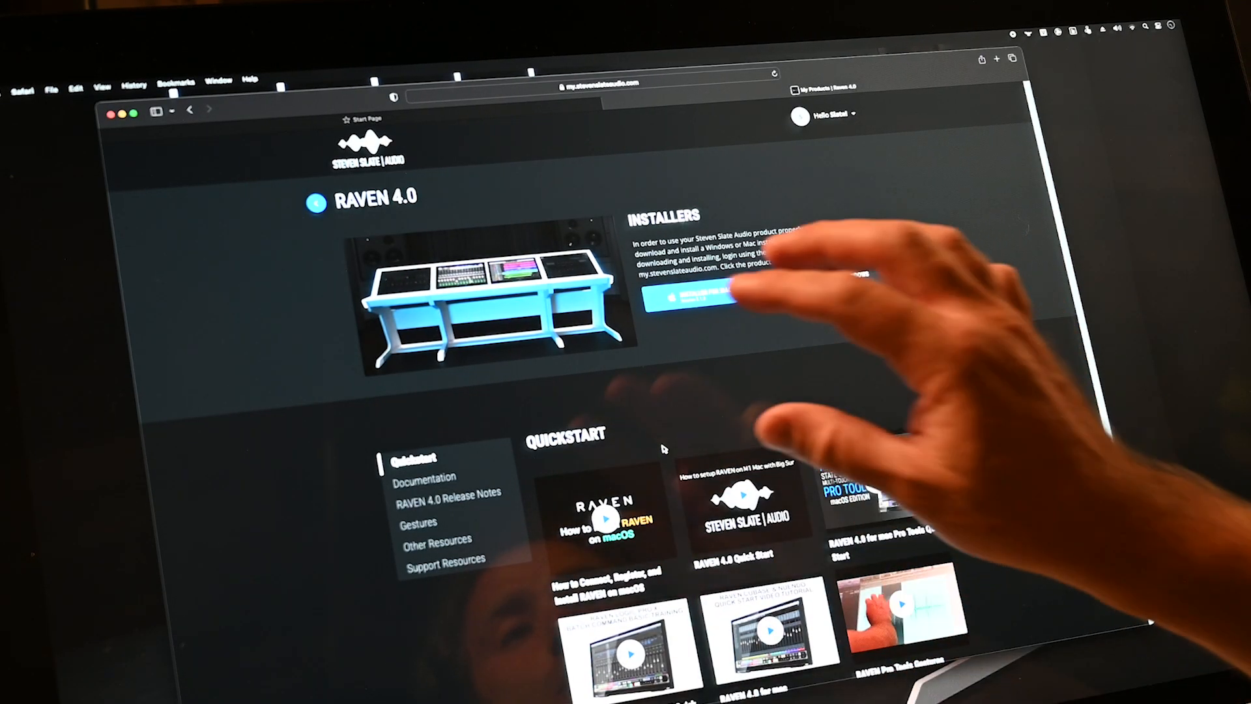
- Open a new Start Page tab, switch back to the Raven 4.0 product page, then hide Safari
key(super+t)
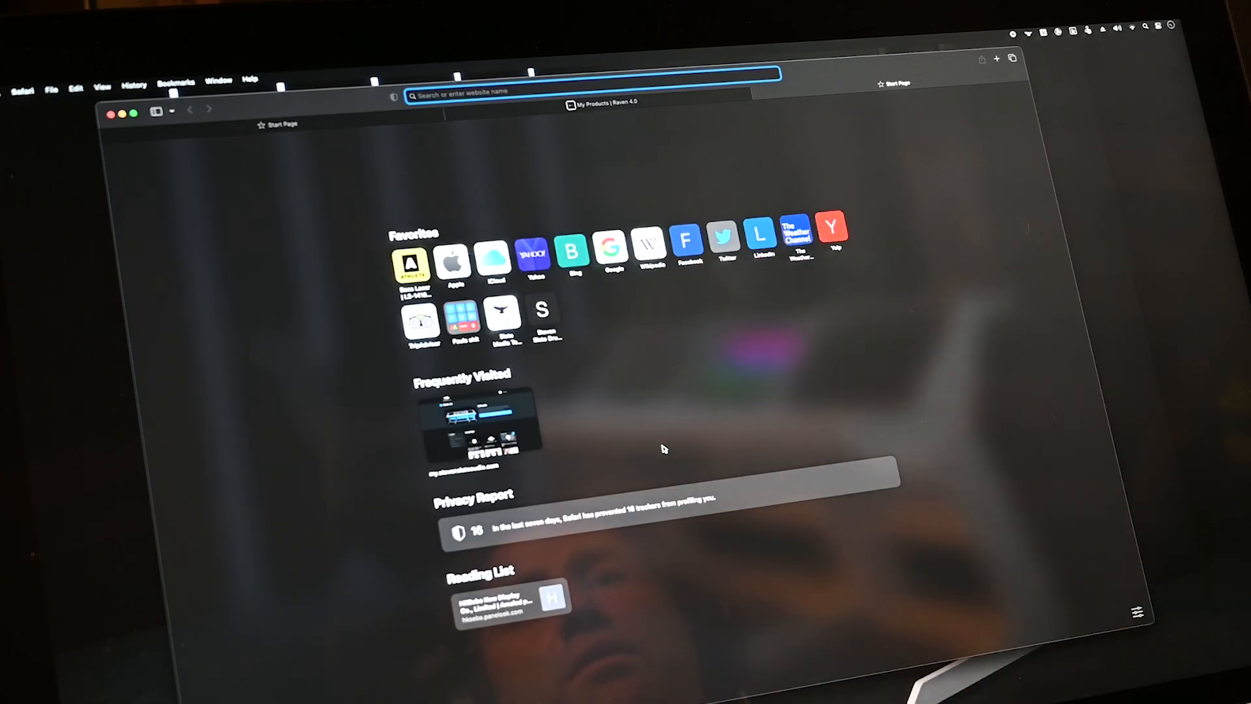
key(ctrl+shift+Tab)
key(ctrl+shift+Tab)
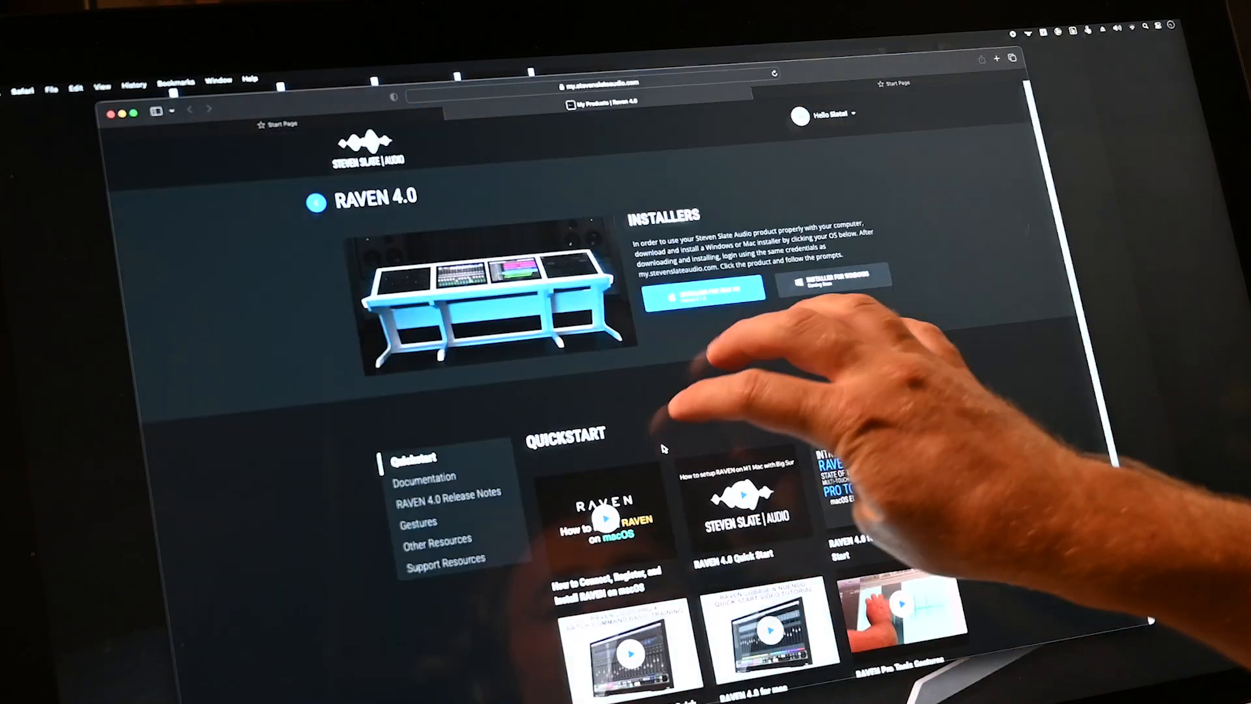
key(ctrl+Tab)
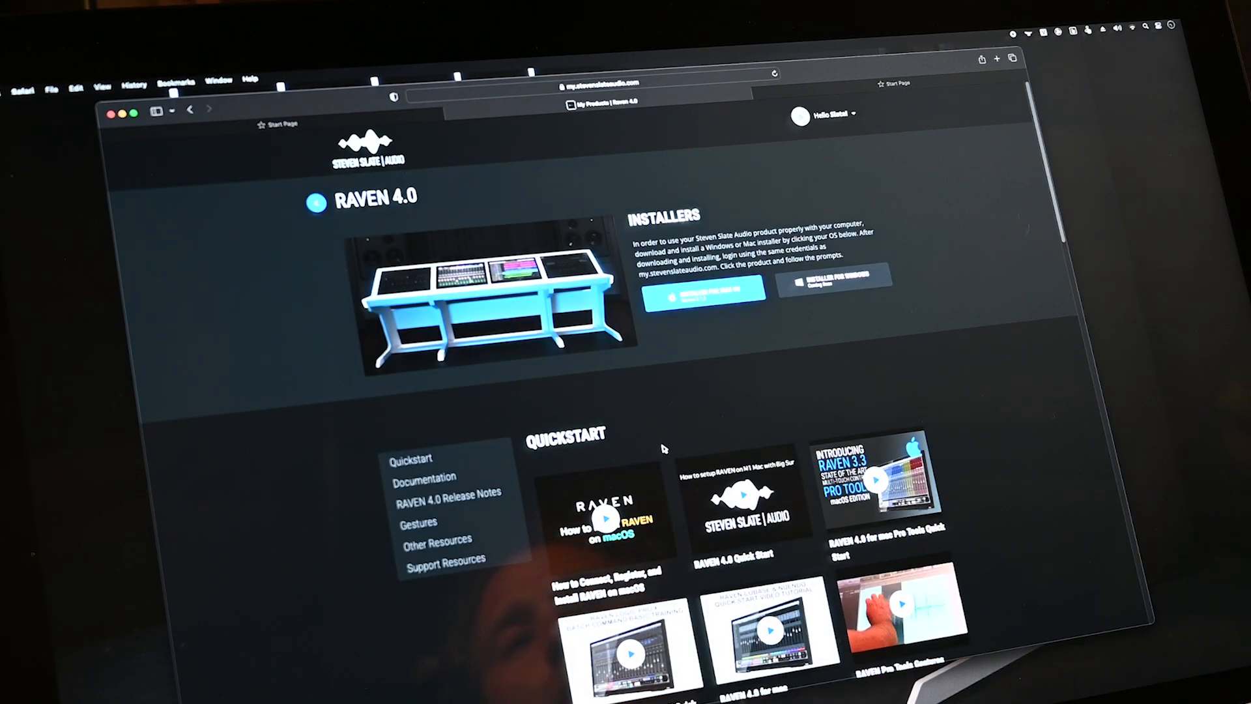
key(super+q)
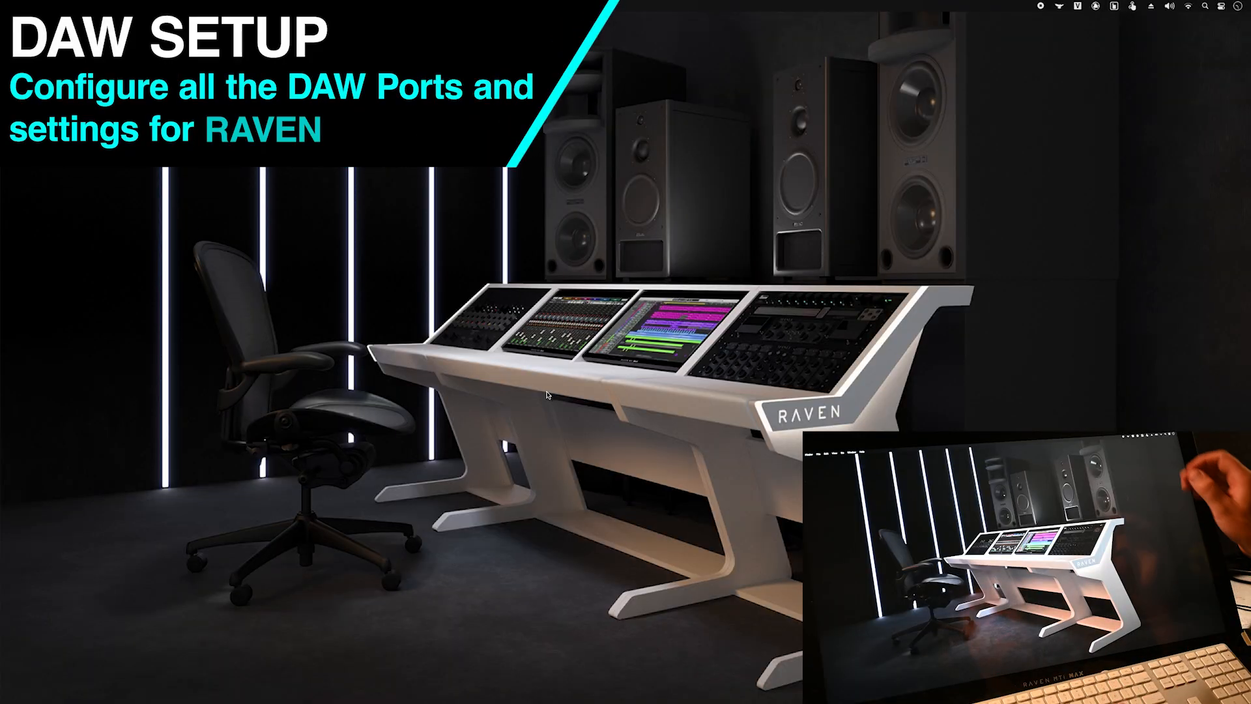
- Show the Raven DAW list, then launch Logic Pro with the Alone Together VRS session
click(1060, 6)
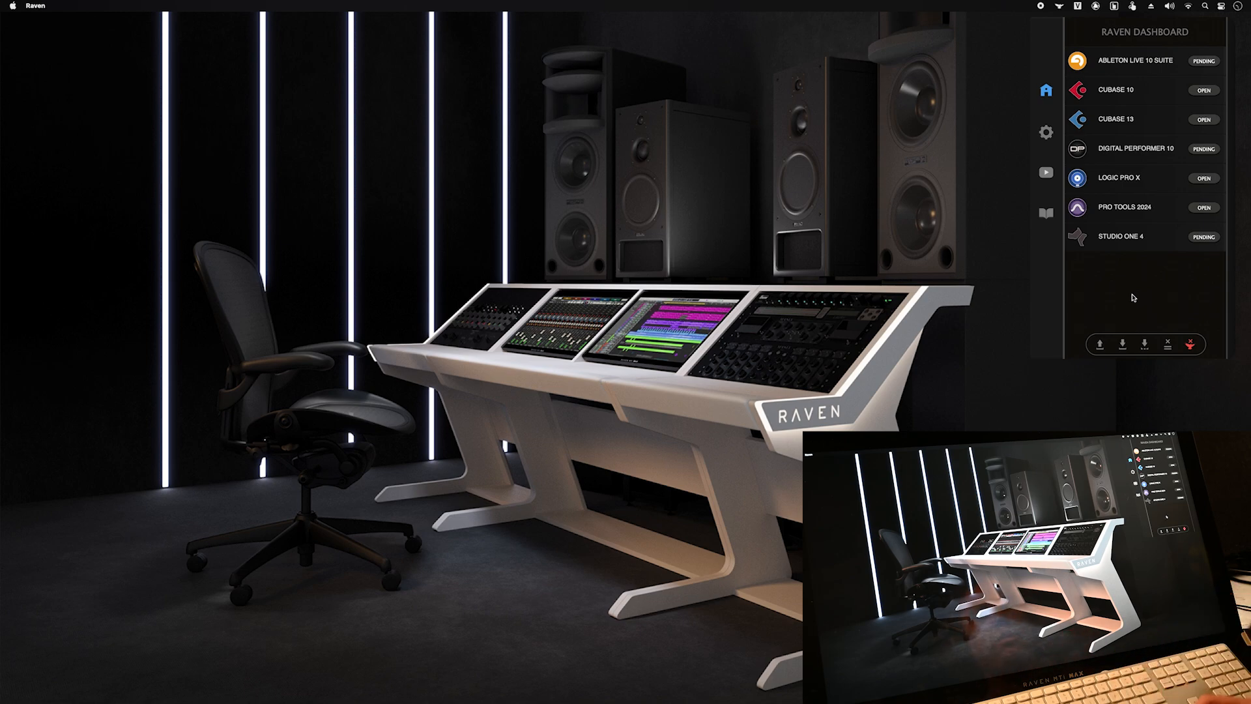
key(F4)
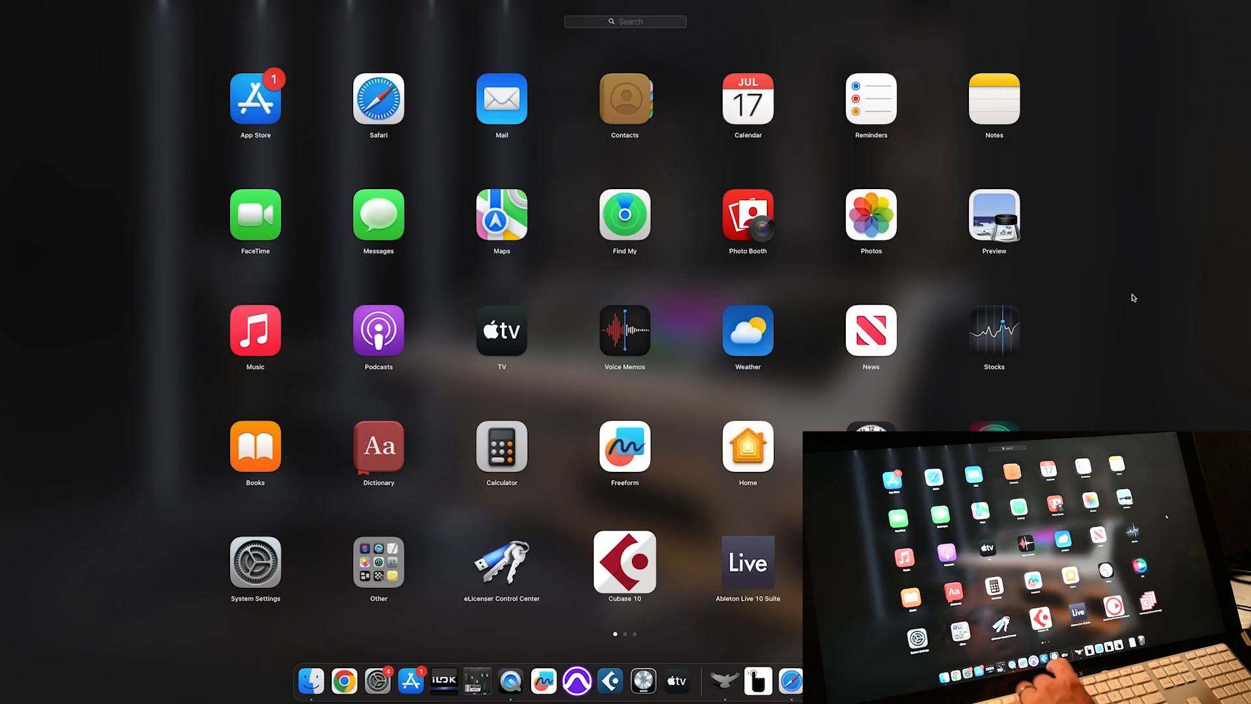
click(641, 693)
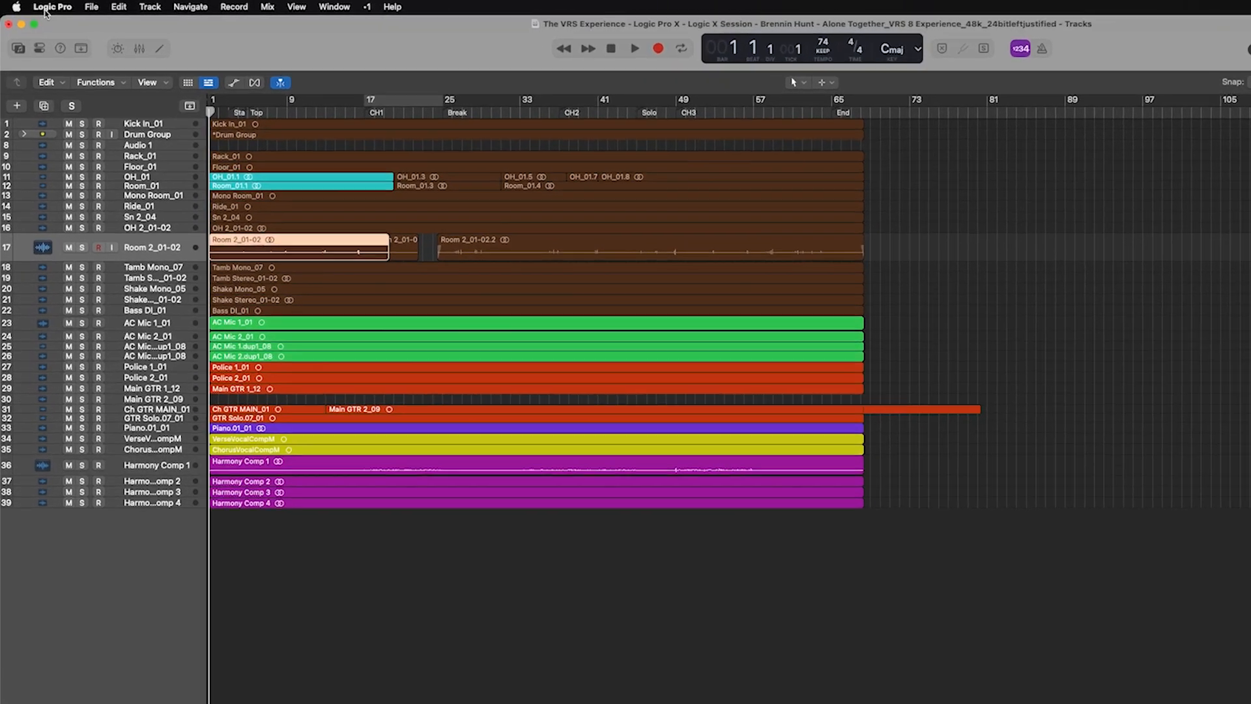
- Choose RAVEN 4.0 Key Commands under Logic Pro > Key Commands > Presets
click(36, 6)
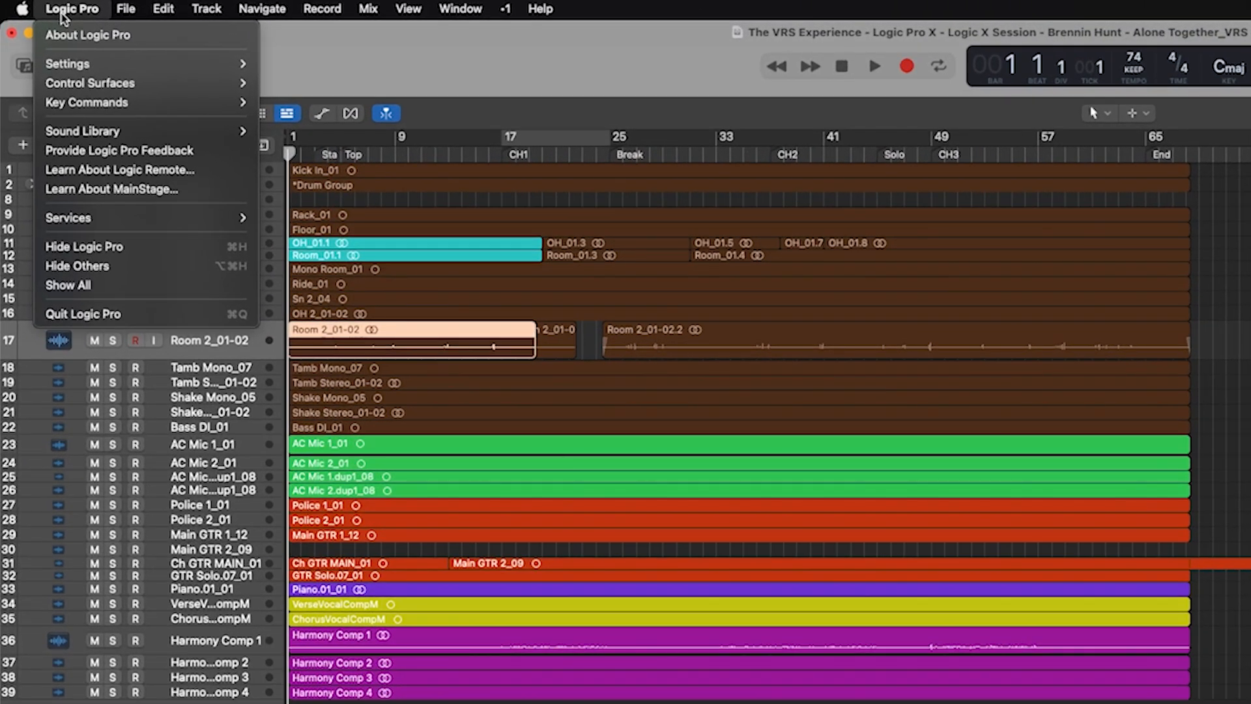
mouse_move(189, 103)
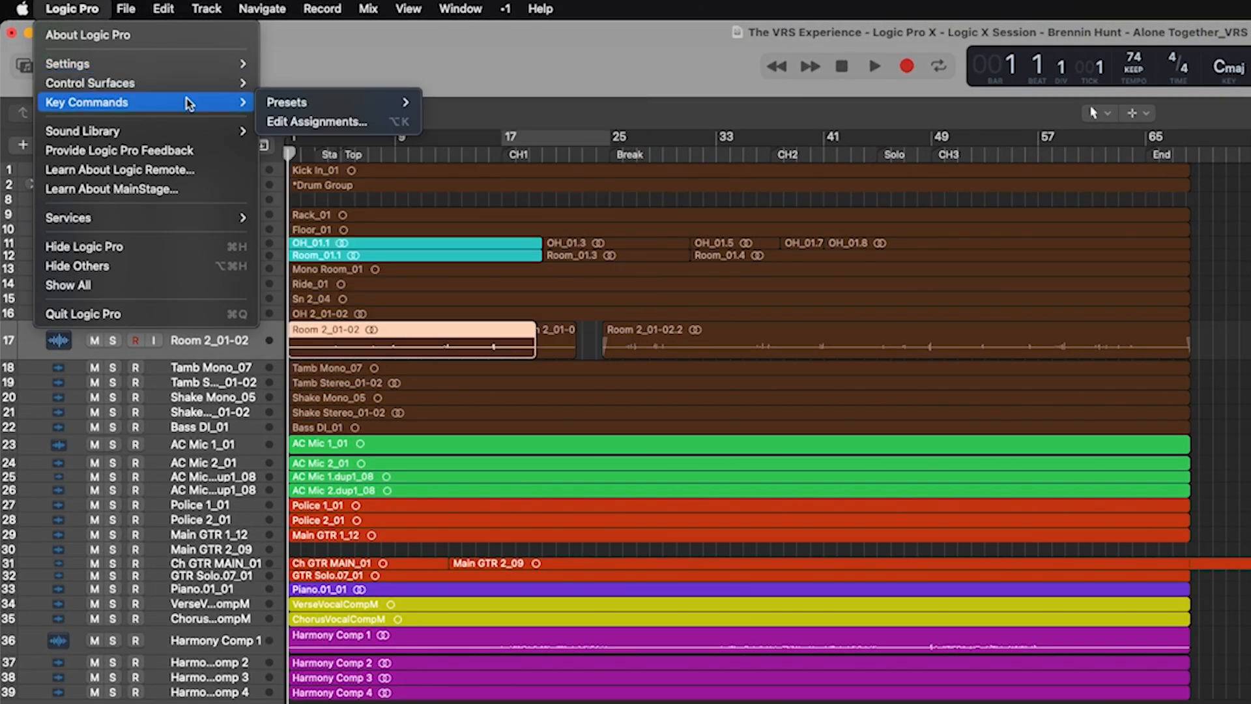
mouse_move(324, 105)
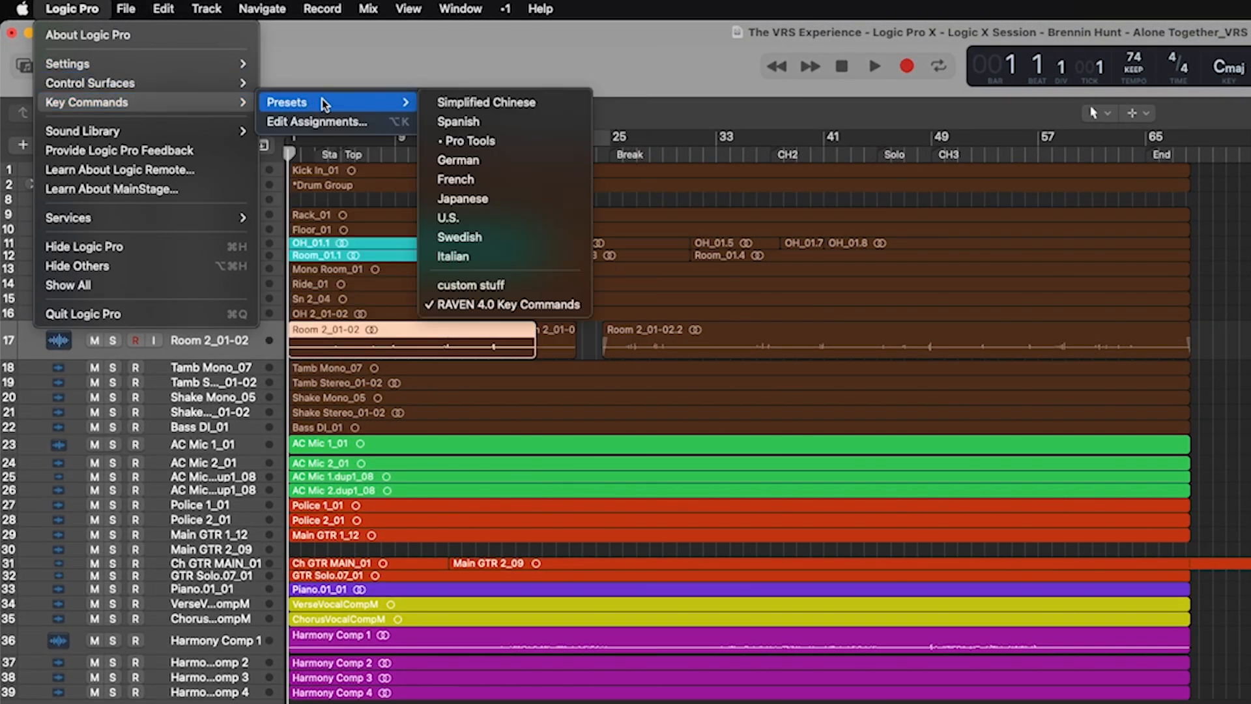
click(571, 306)
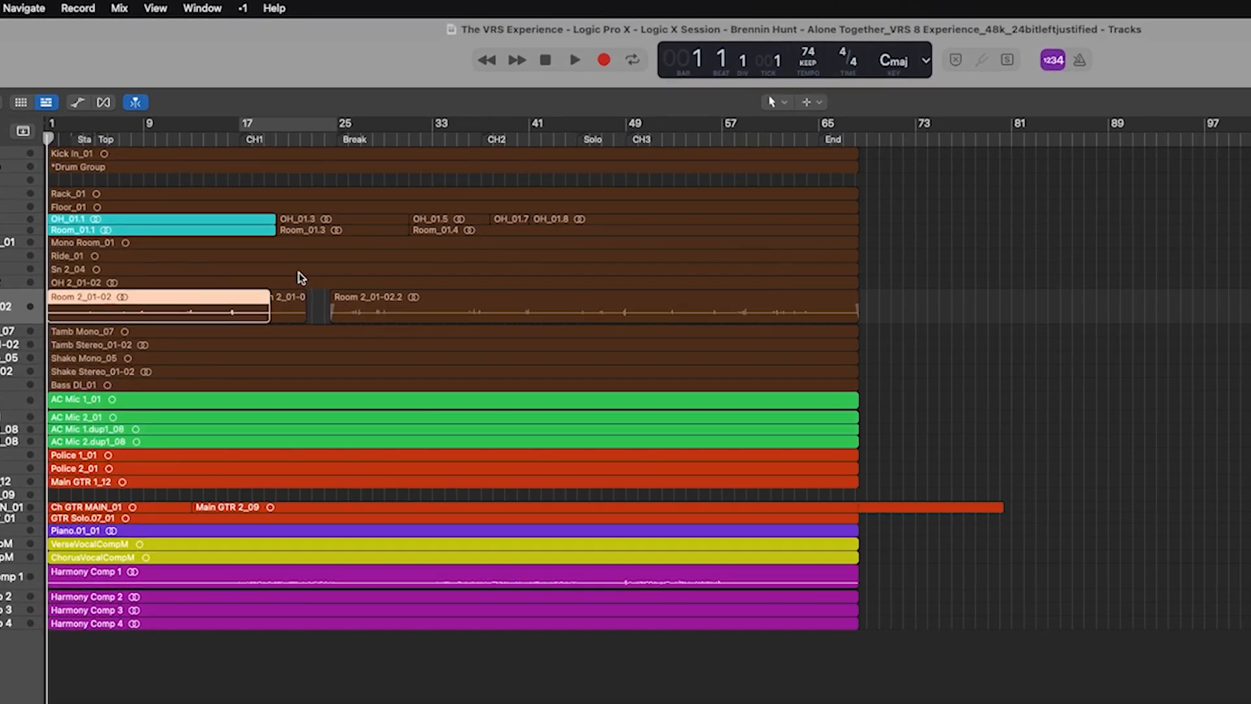
- Check the screenset list without changes, then bring up Logic Pro's File menu
click(283, 6)
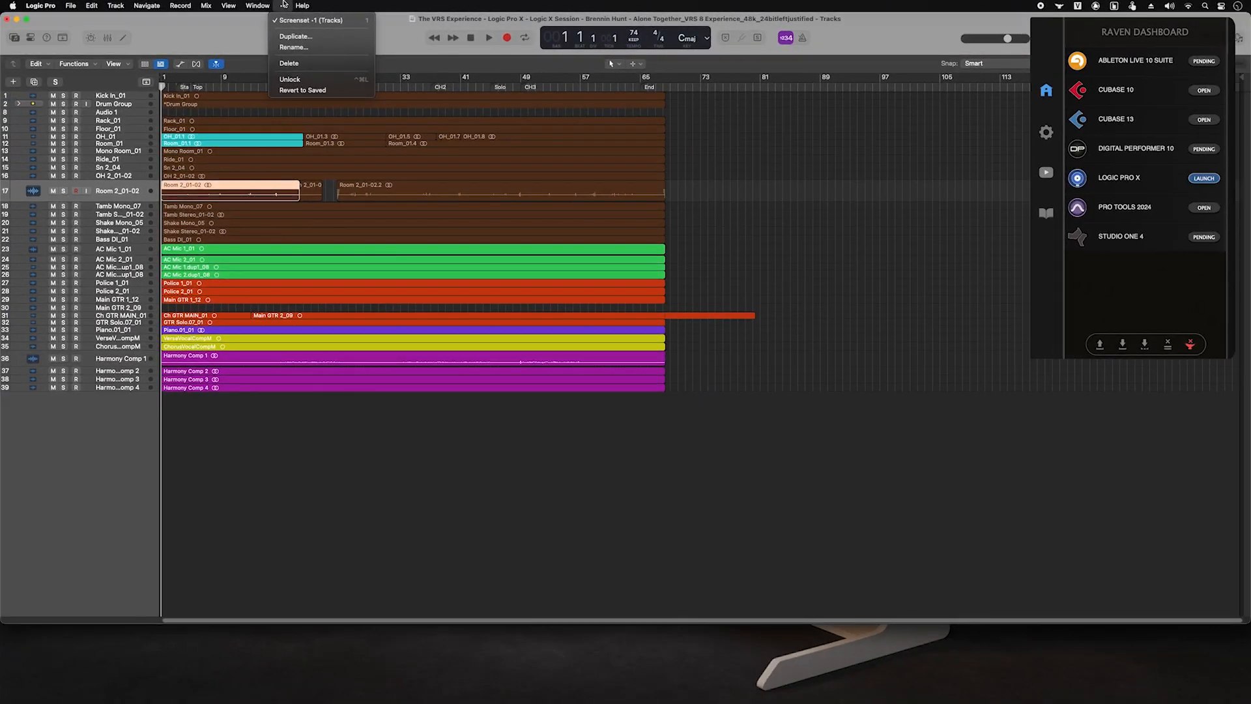
click(284, 5)
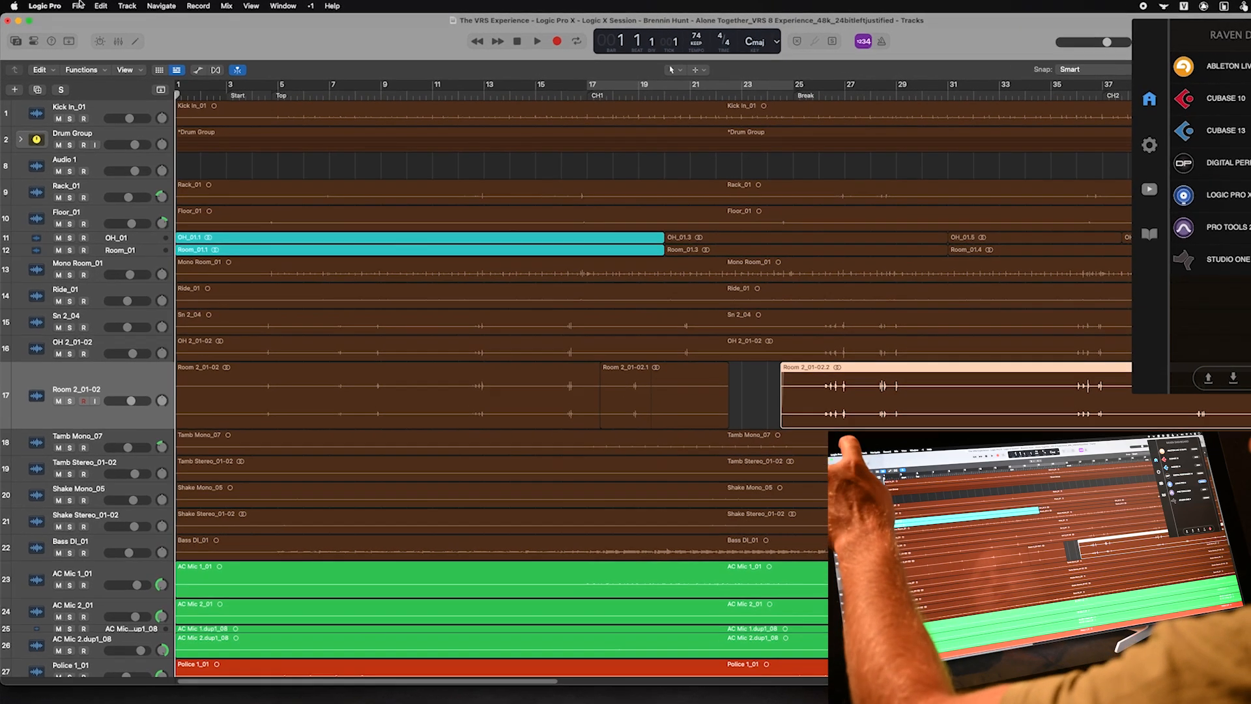
click(70, 5)
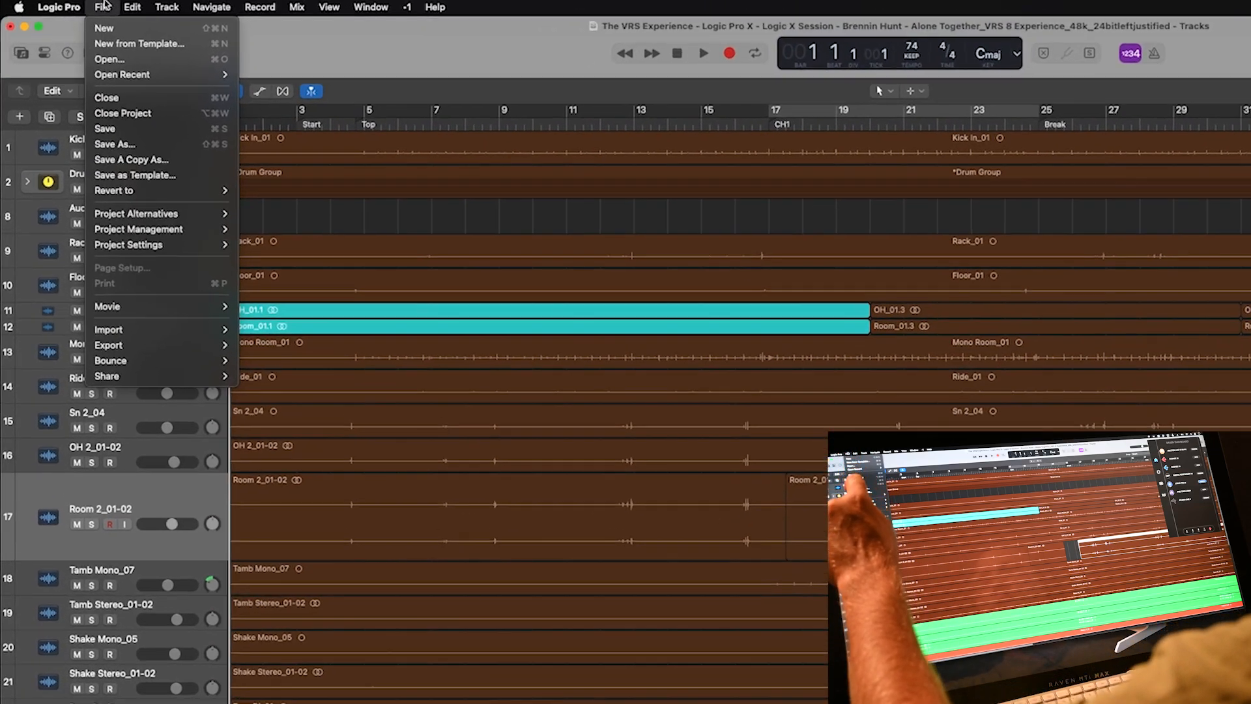
- Open Import Project Settings and browse to Music/Audio Music Apps/Project Templates for the RAVEN template
click(96, 141)
mouse_move(189, 268)
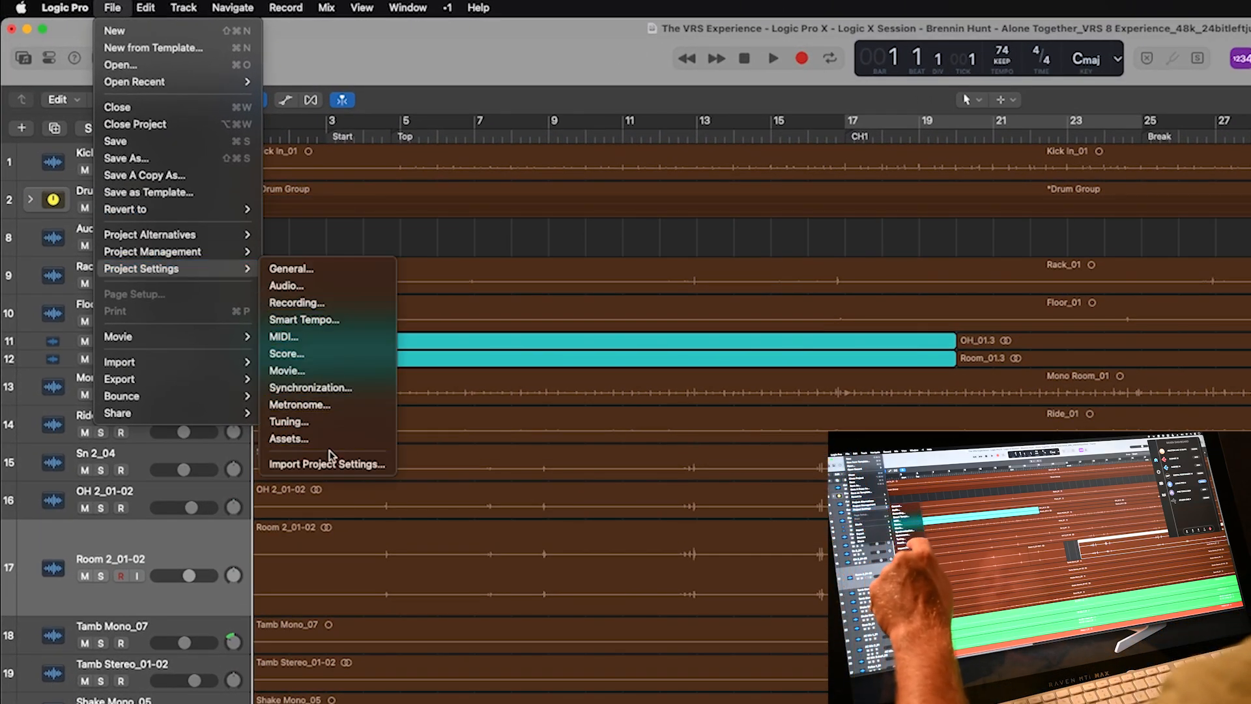
click(331, 463)
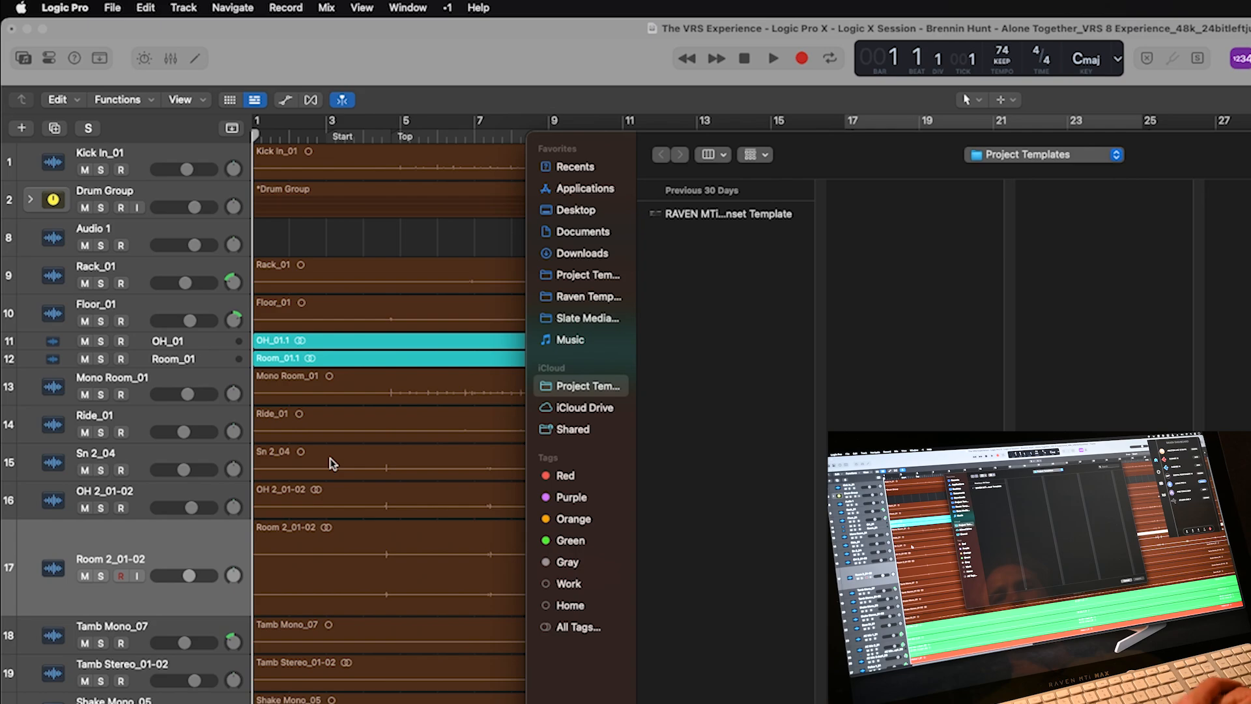
click(569, 339)
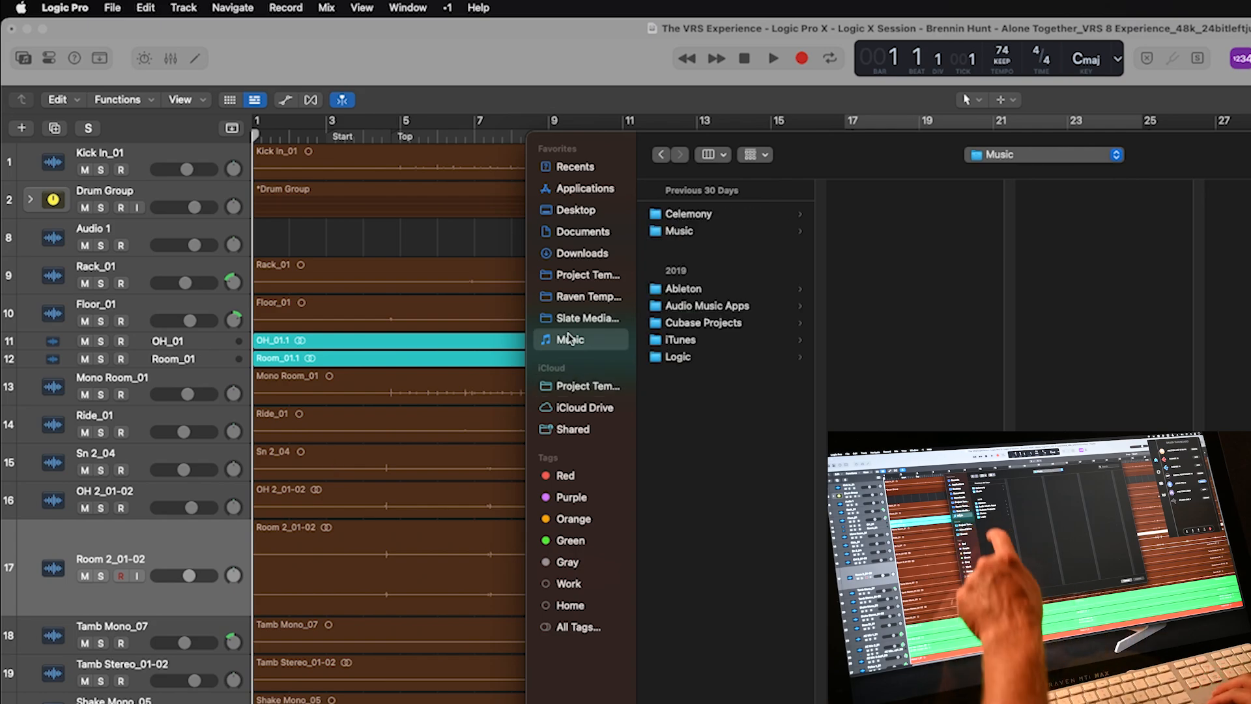
click(707, 306)
click(874, 232)
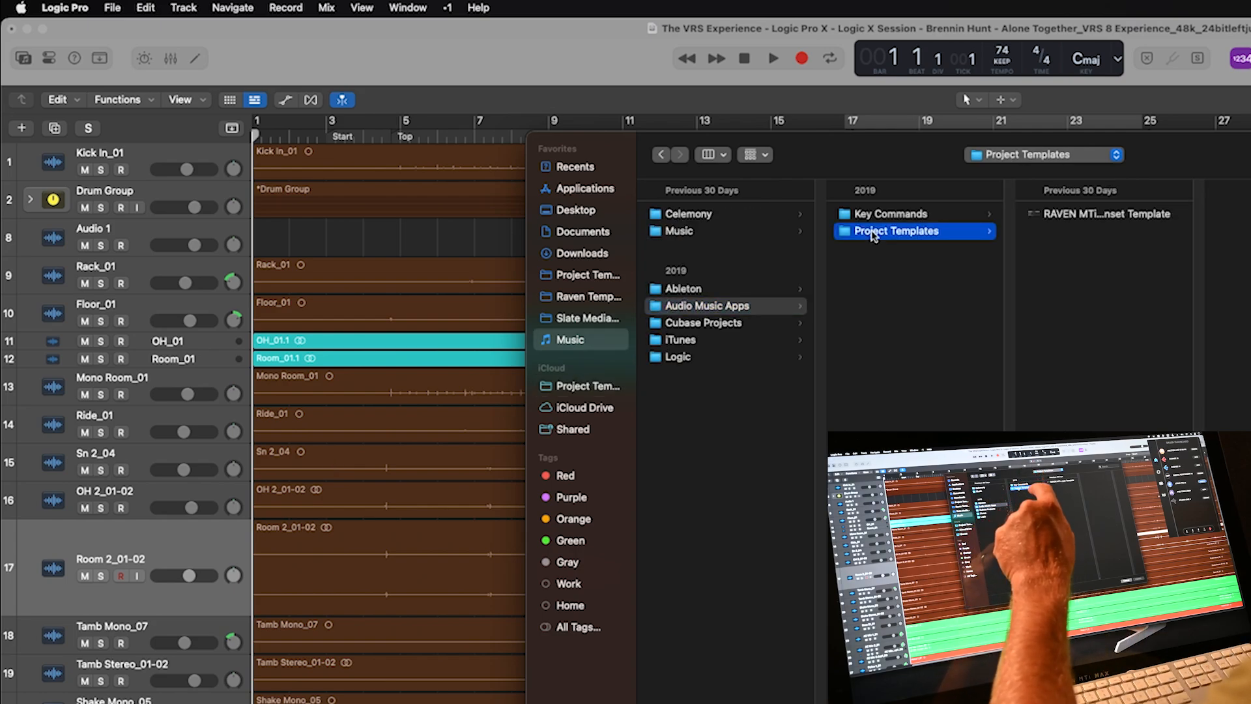
key(Right)
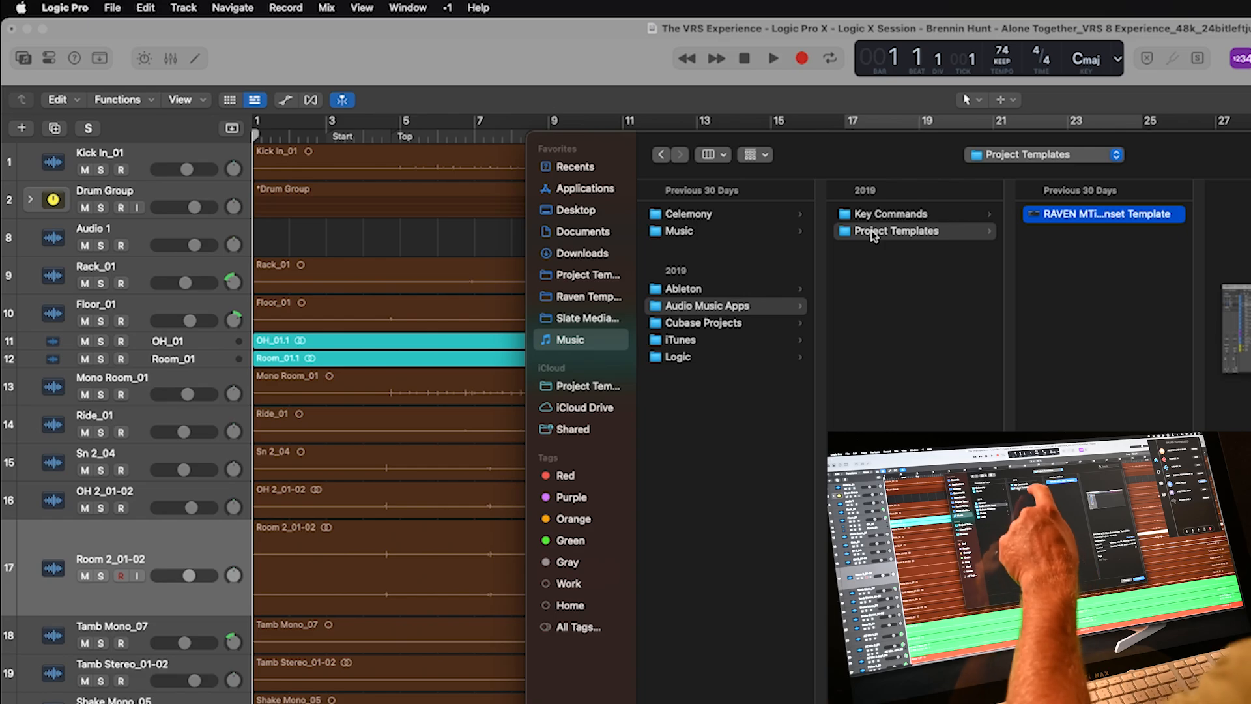
- Add Project Templates to favourites, then import only Screensets from the RAVEN template
drag(871, 229, 566, 360)
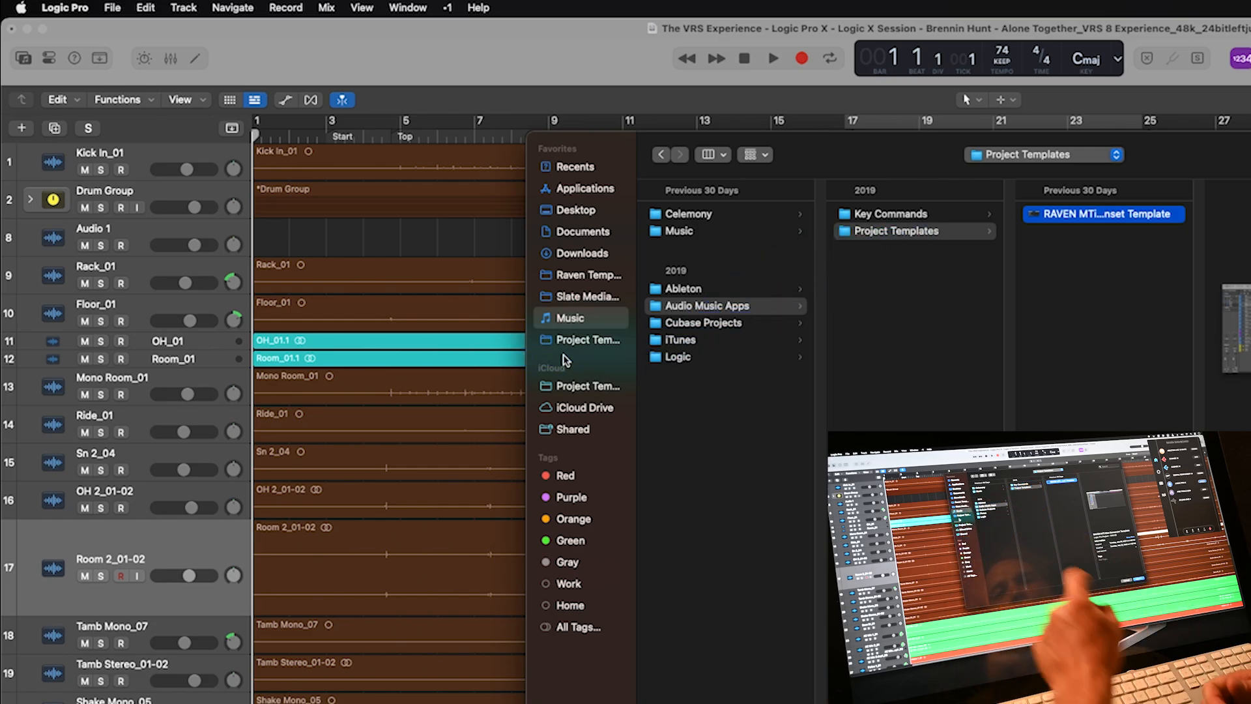
click(571, 344)
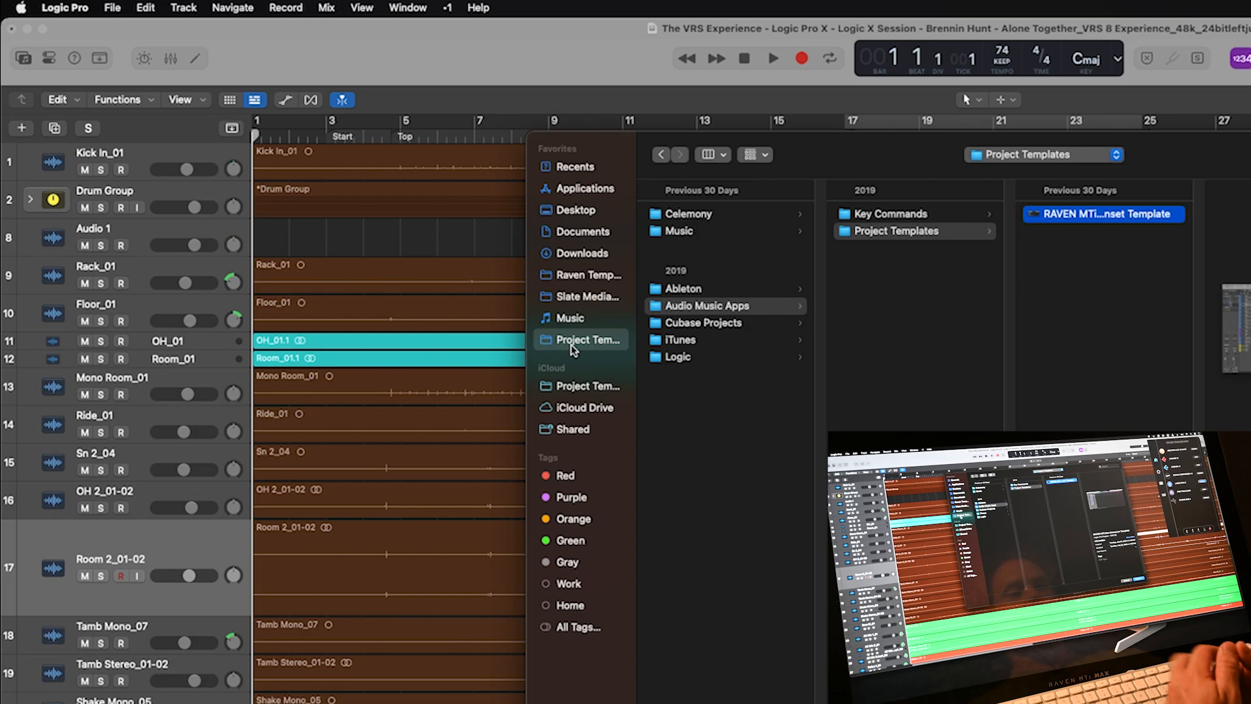
click(1139, 579)
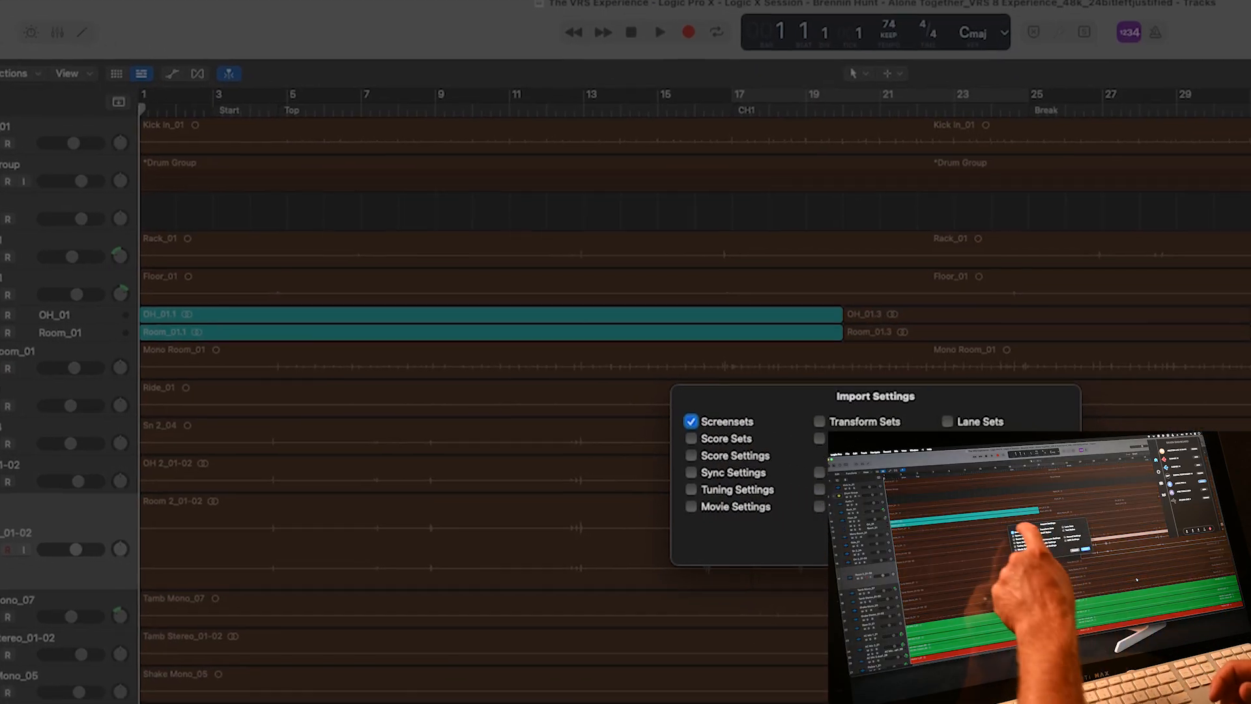
click(574, 394)
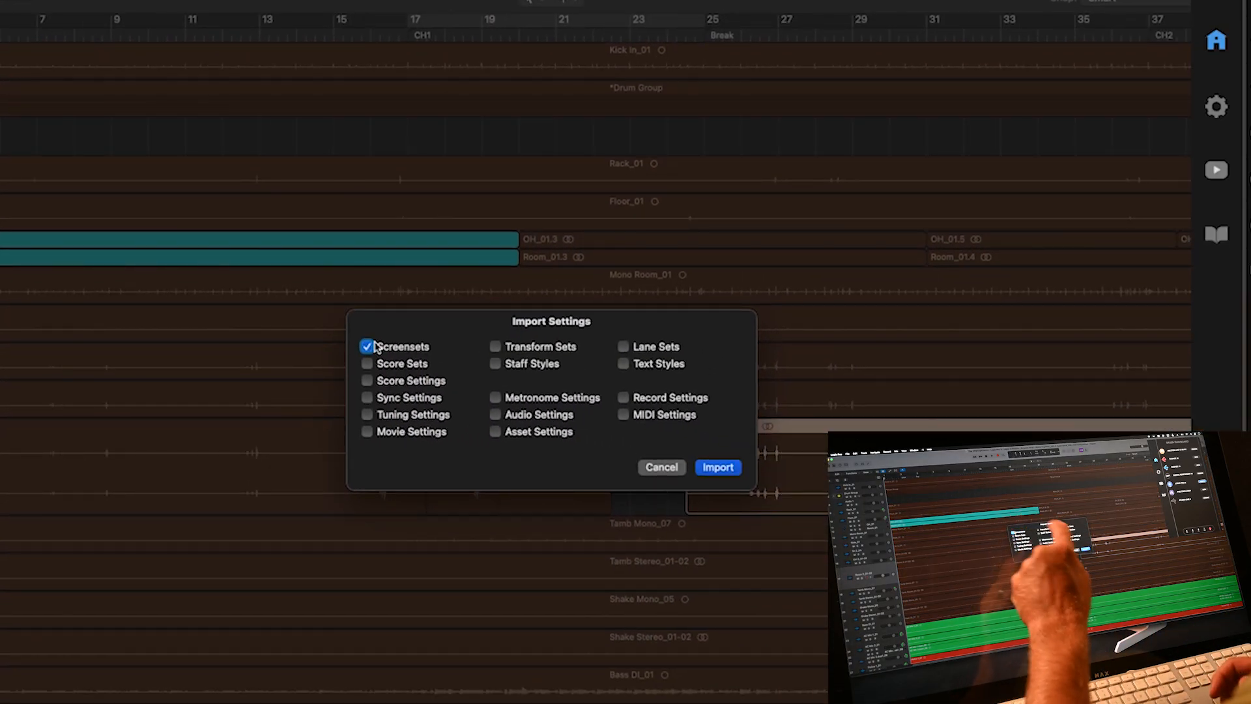
click(717, 468)
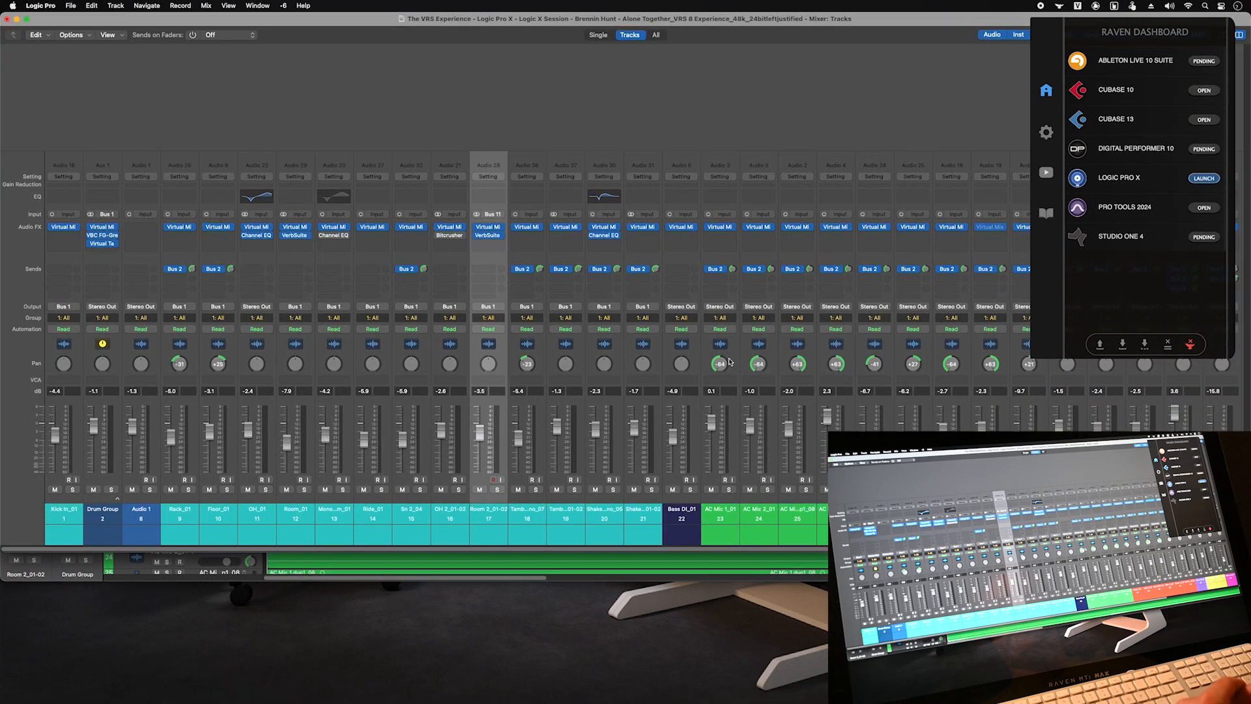
- Go from the Mixer to Project RAVEN, then Mix RAVEN, back to Project RAVEN, selecting Floor_01
key(x)
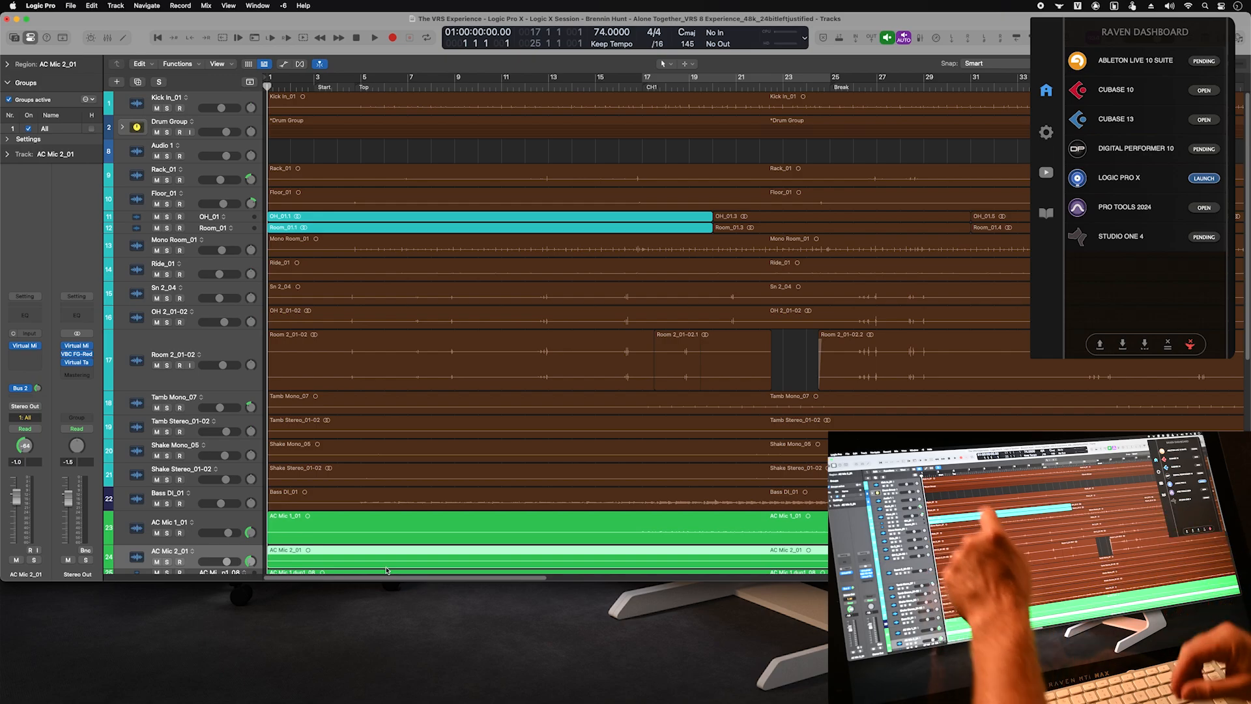
click(284, 6)
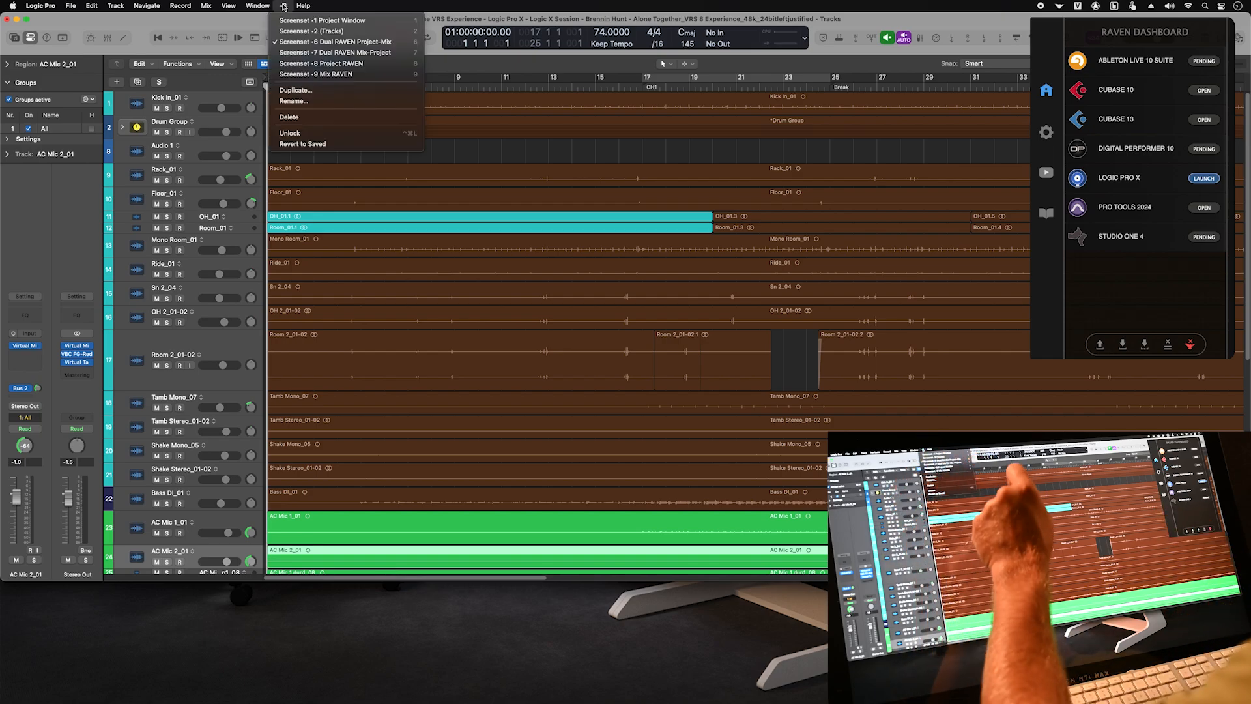
click(358, 66)
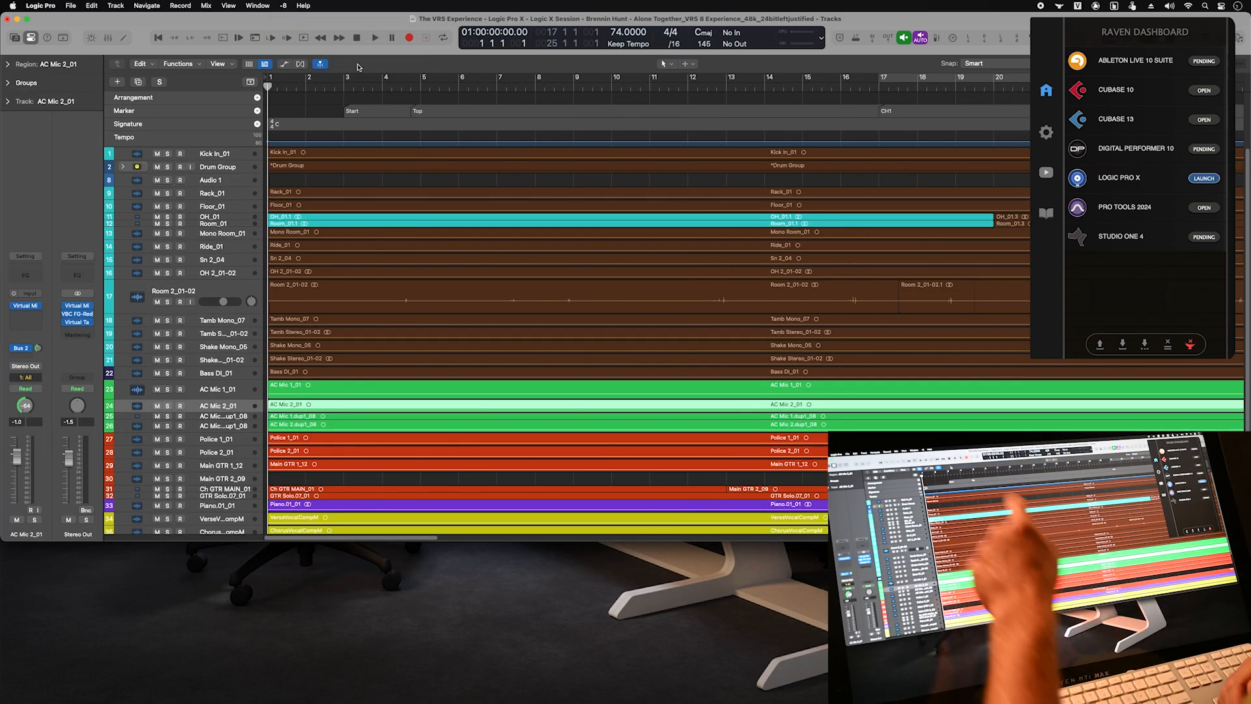
click(284, 6)
click(298, 74)
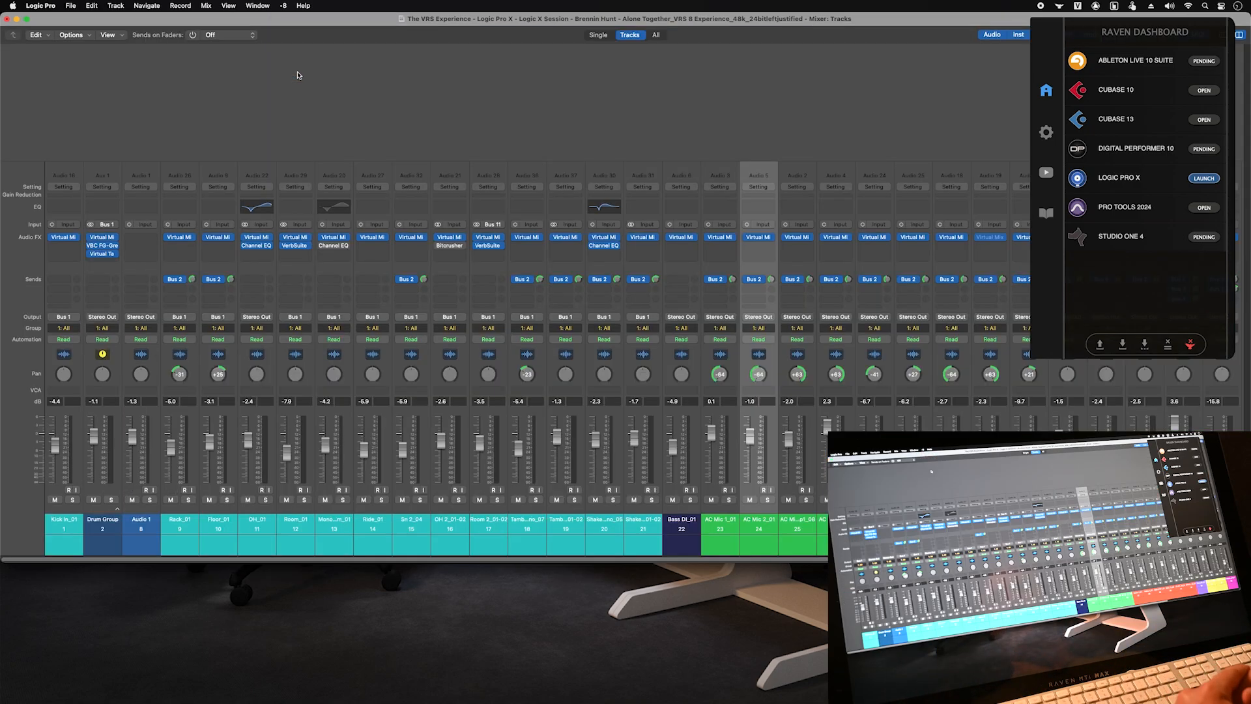
click(283, 6)
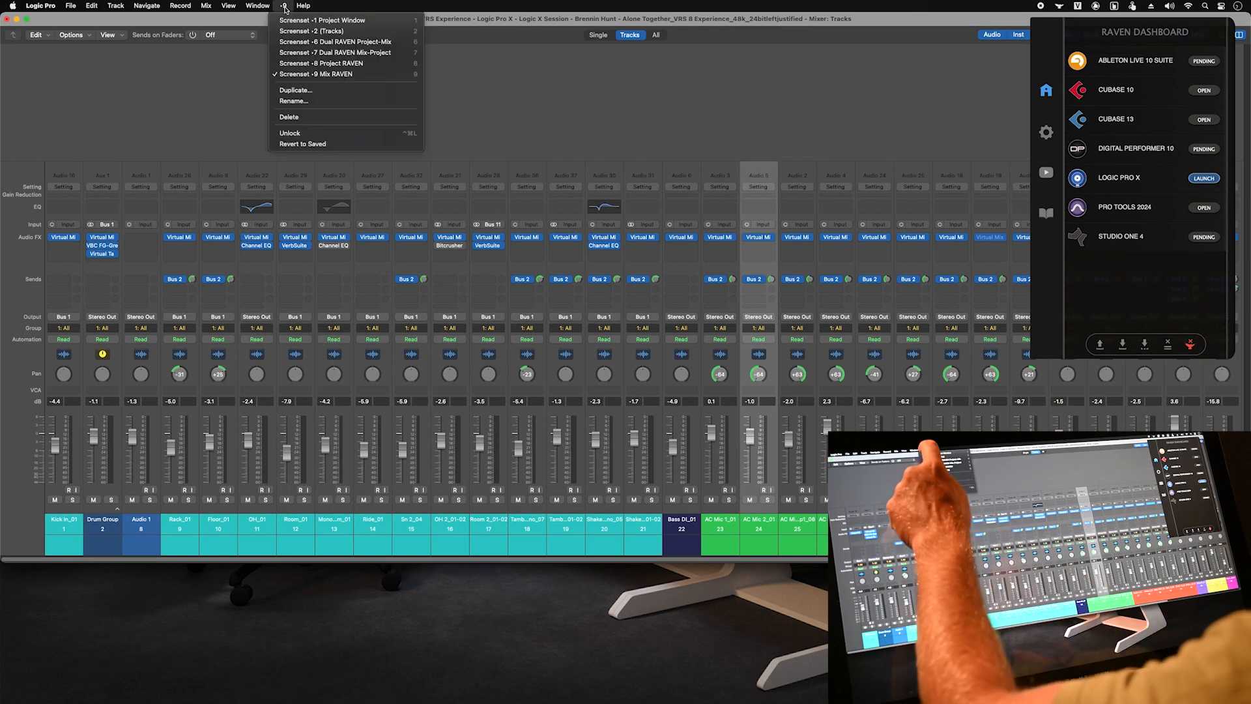
click(296, 63)
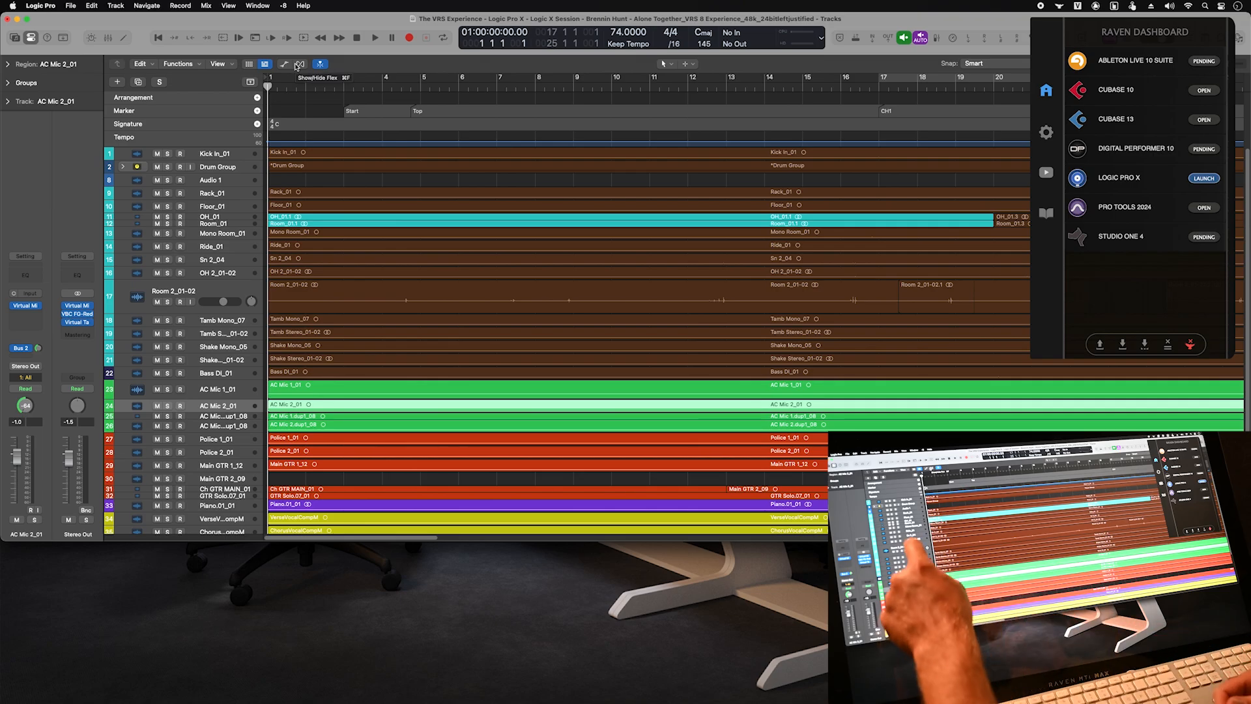
click(219, 207)
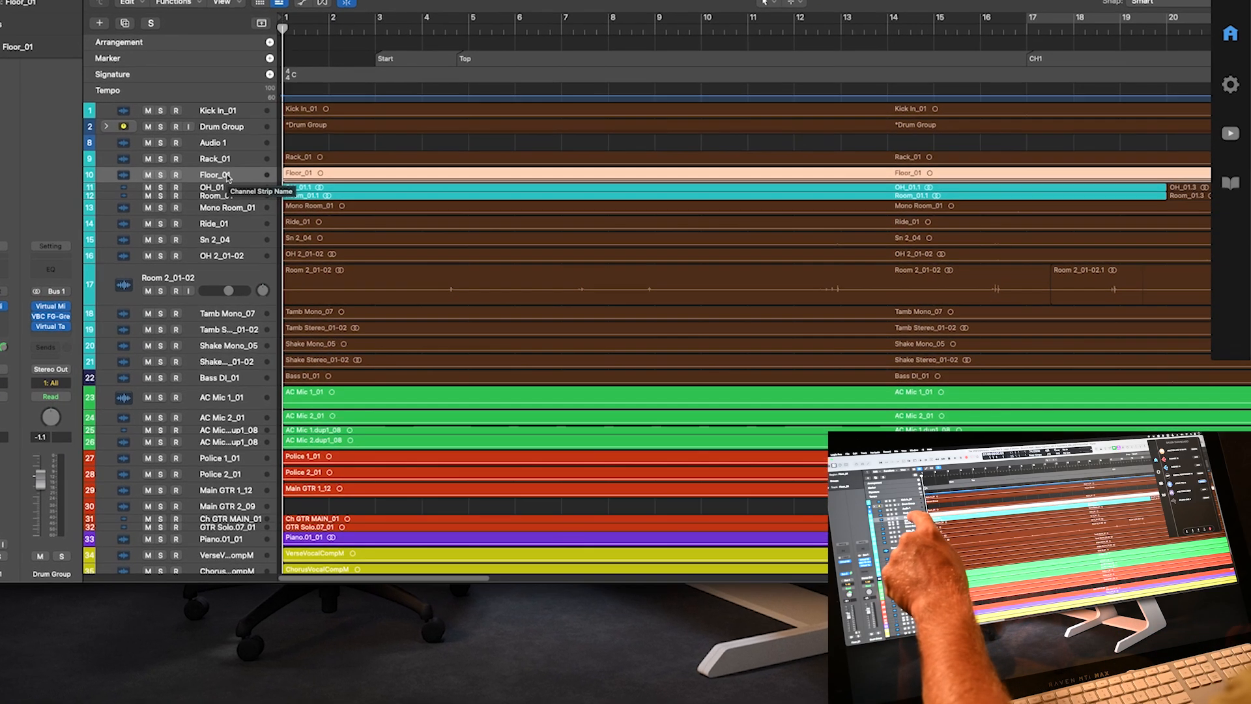
- In Floor_01's Configure Track Header, tick On/Off, Protect and Freeze, then Store as User Defaults
right_click(220, 208)
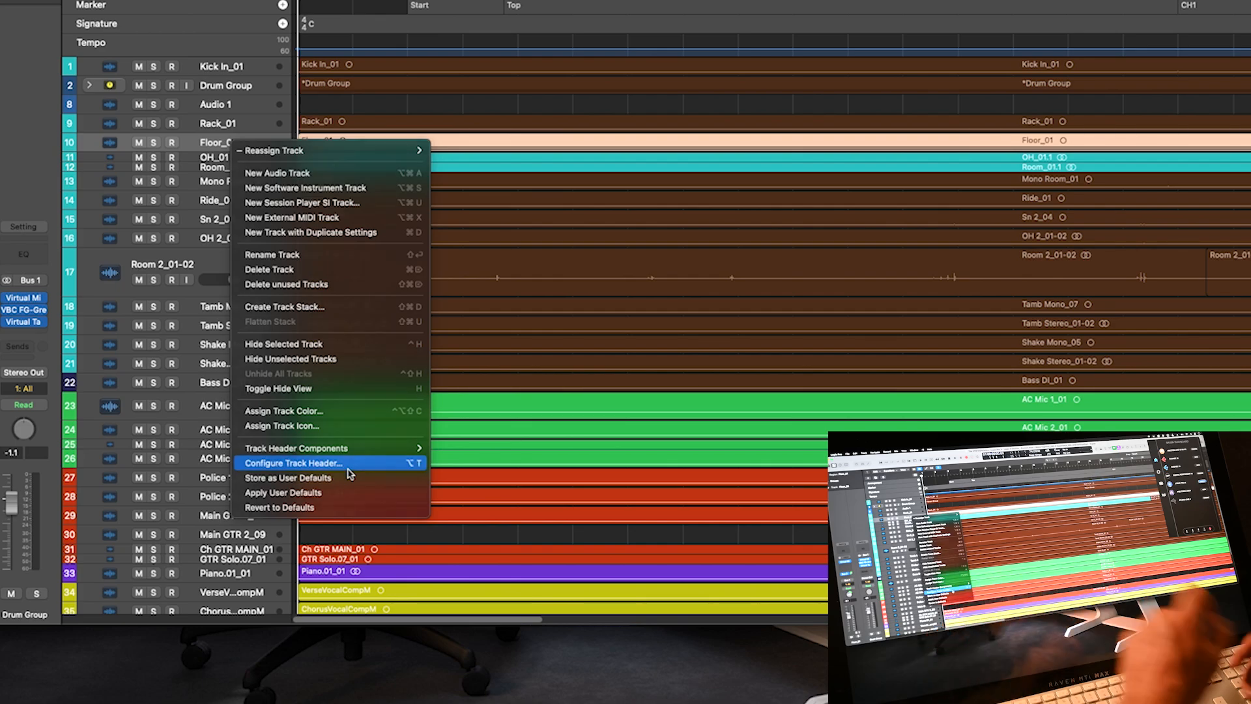
click(336, 463)
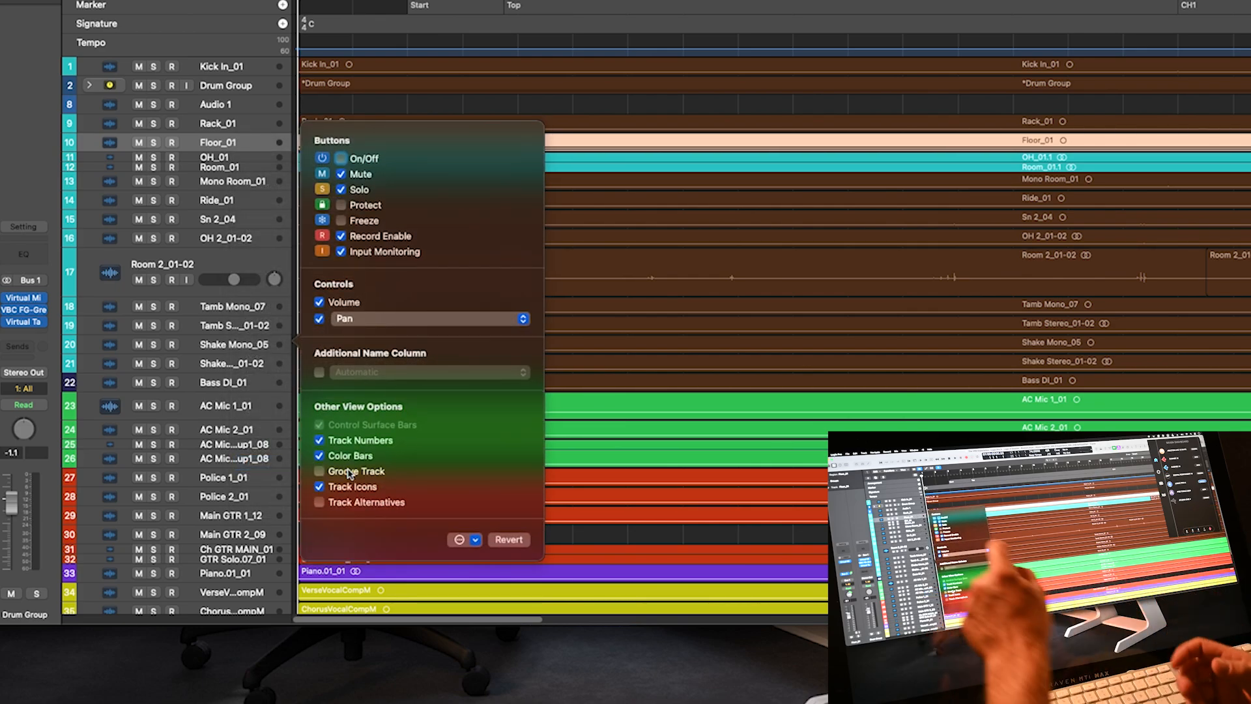
click(341, 158)
click(341, 204)
click(341, 221)
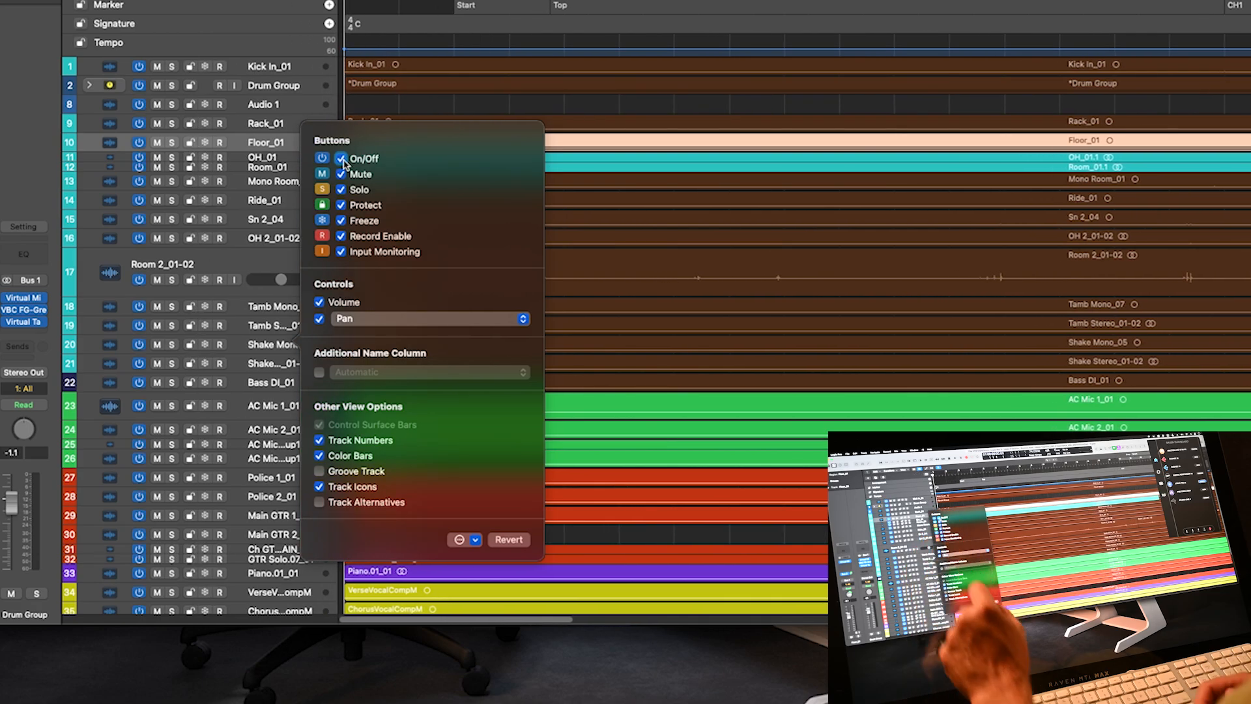
click(462, 540)
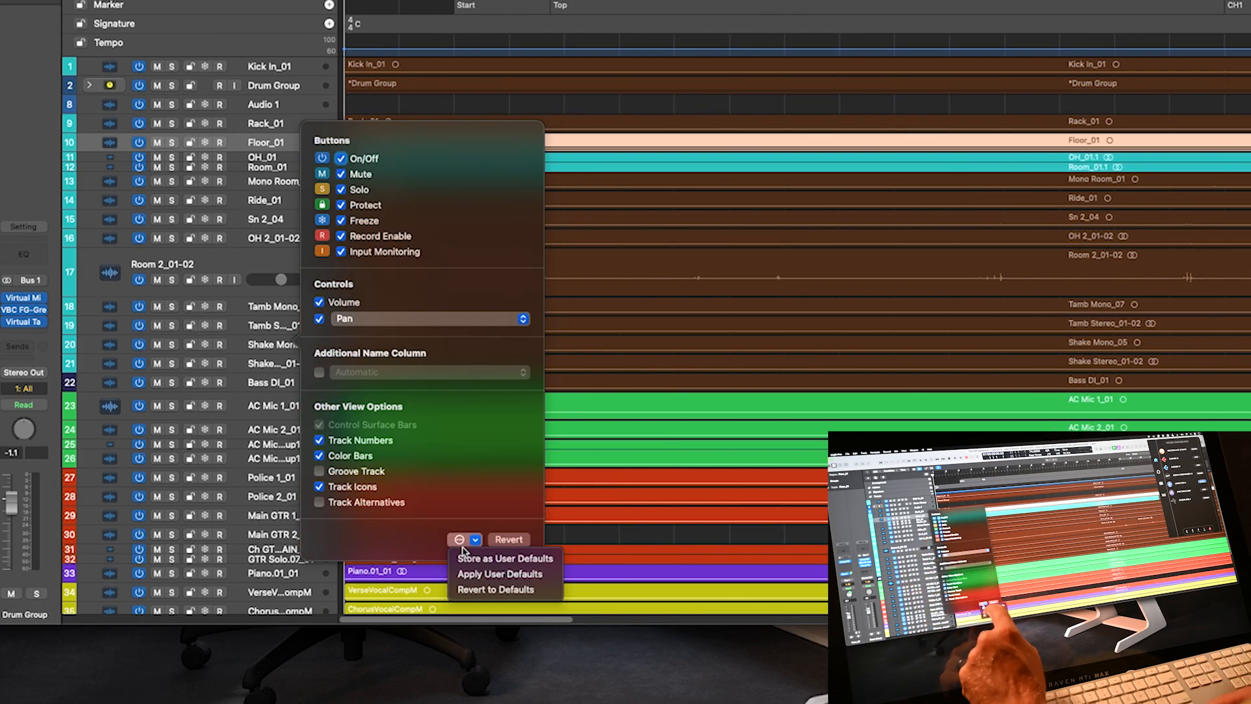
click(502, 559)
click(610, 532)
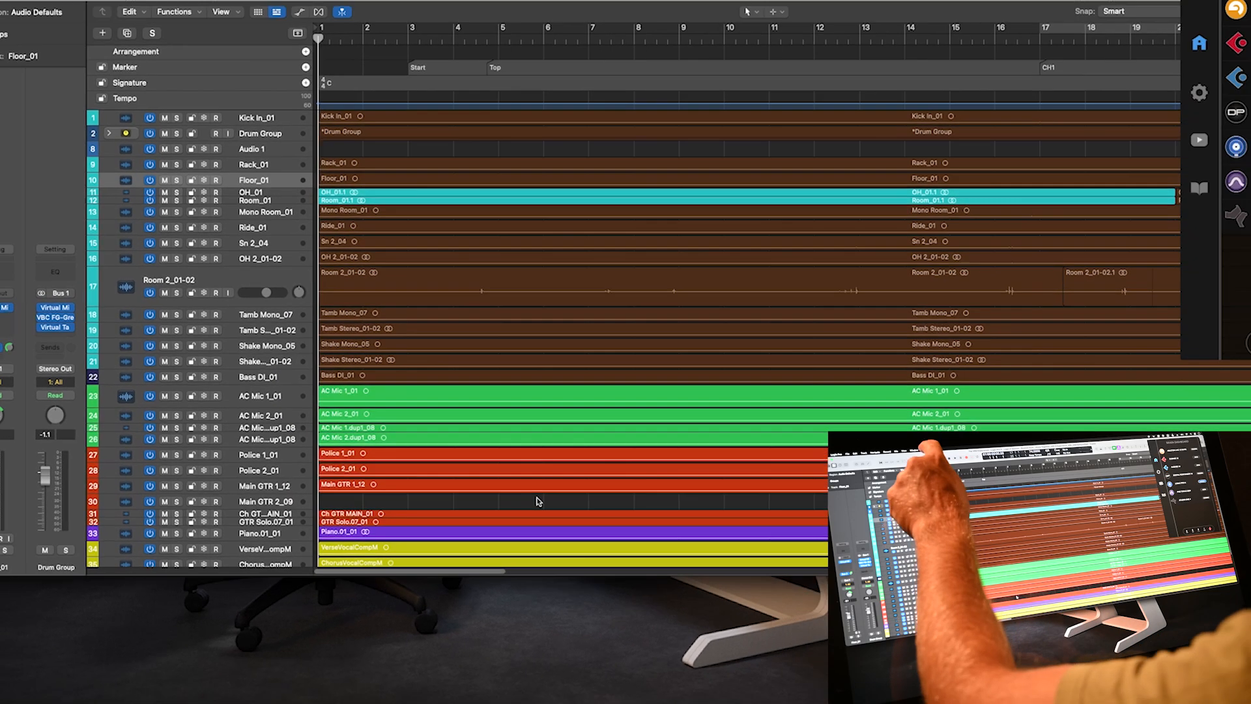
- Unlock and relock the Project RAVEN screenset, then bring the Raven dashboard to the front
click(284, 6)
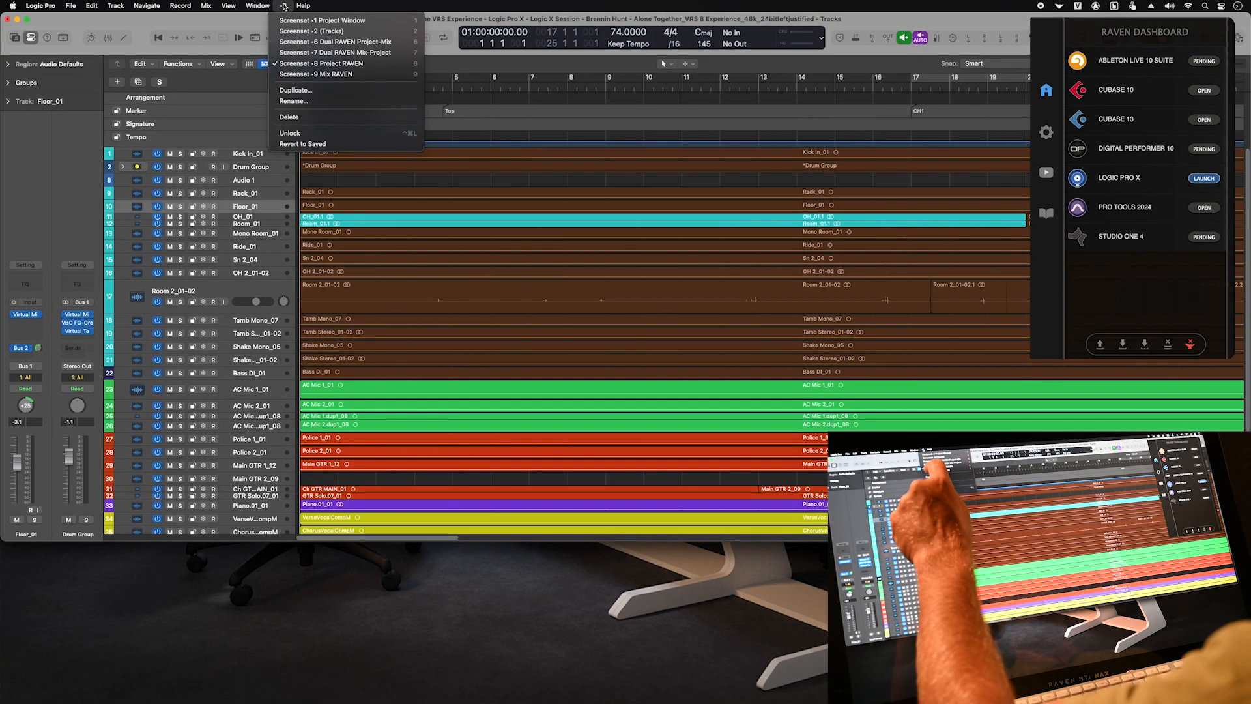
click(290, 133)
click(282, 6)
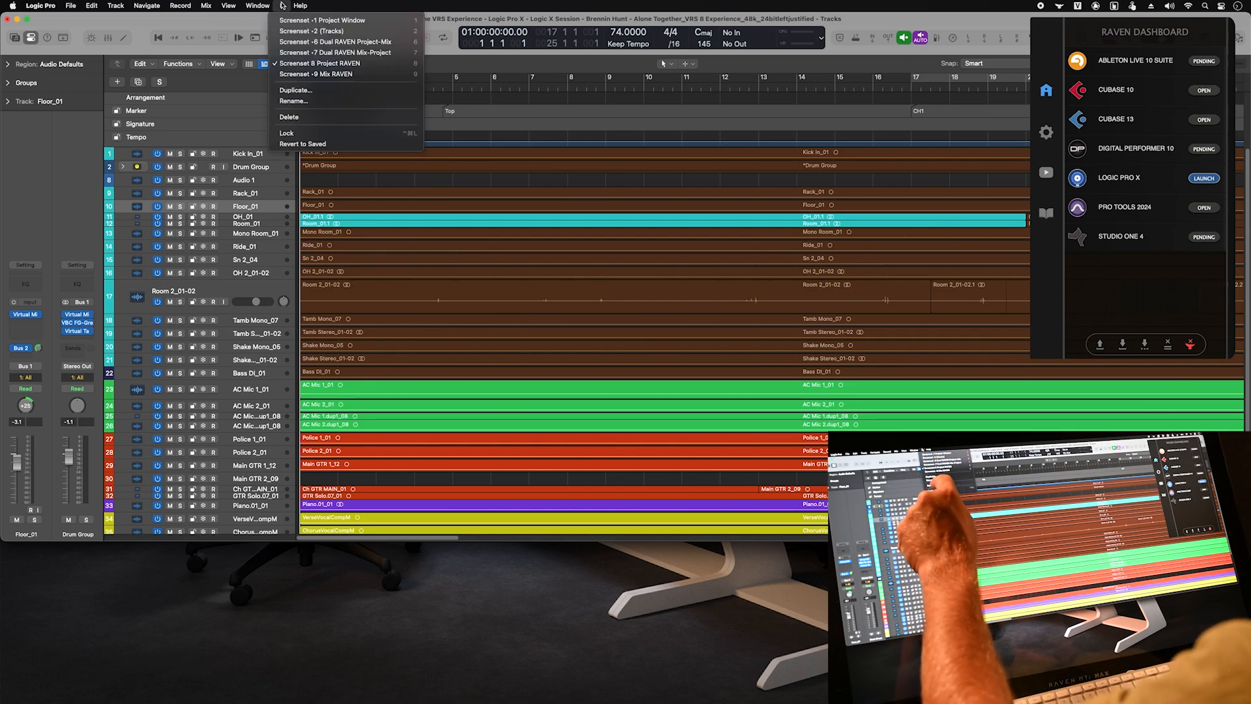
click(288, 133)
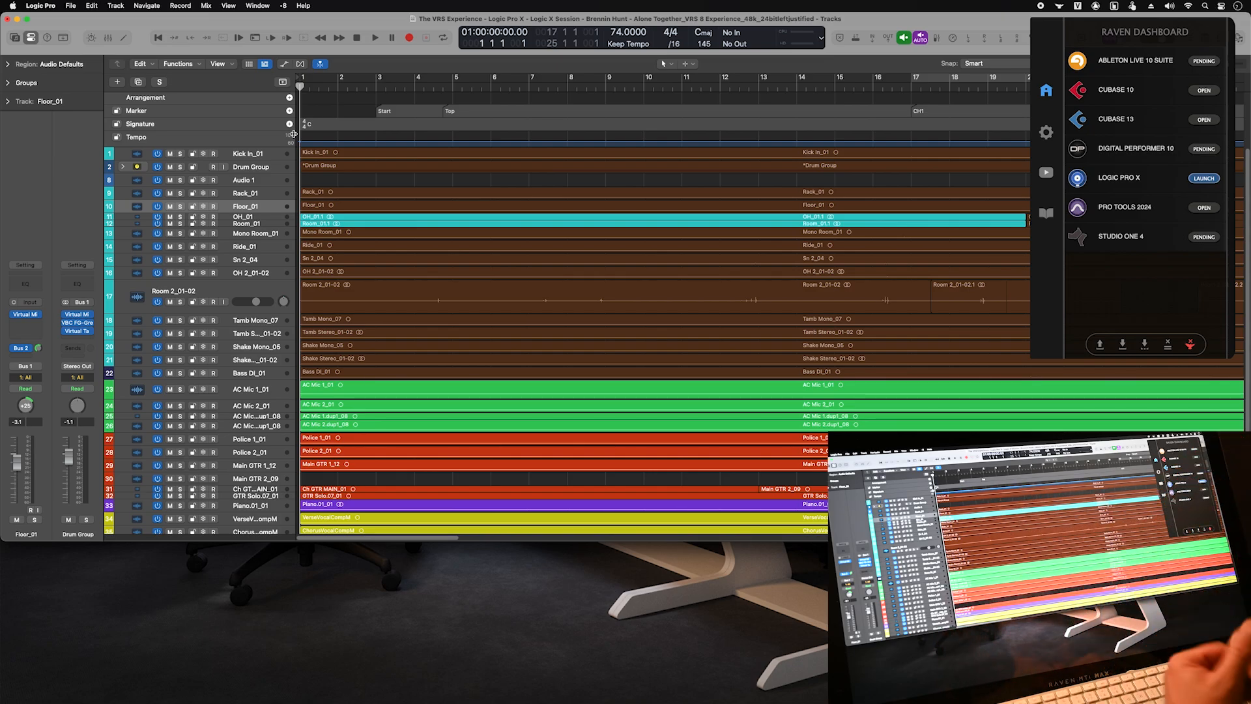
click(1145, 36)
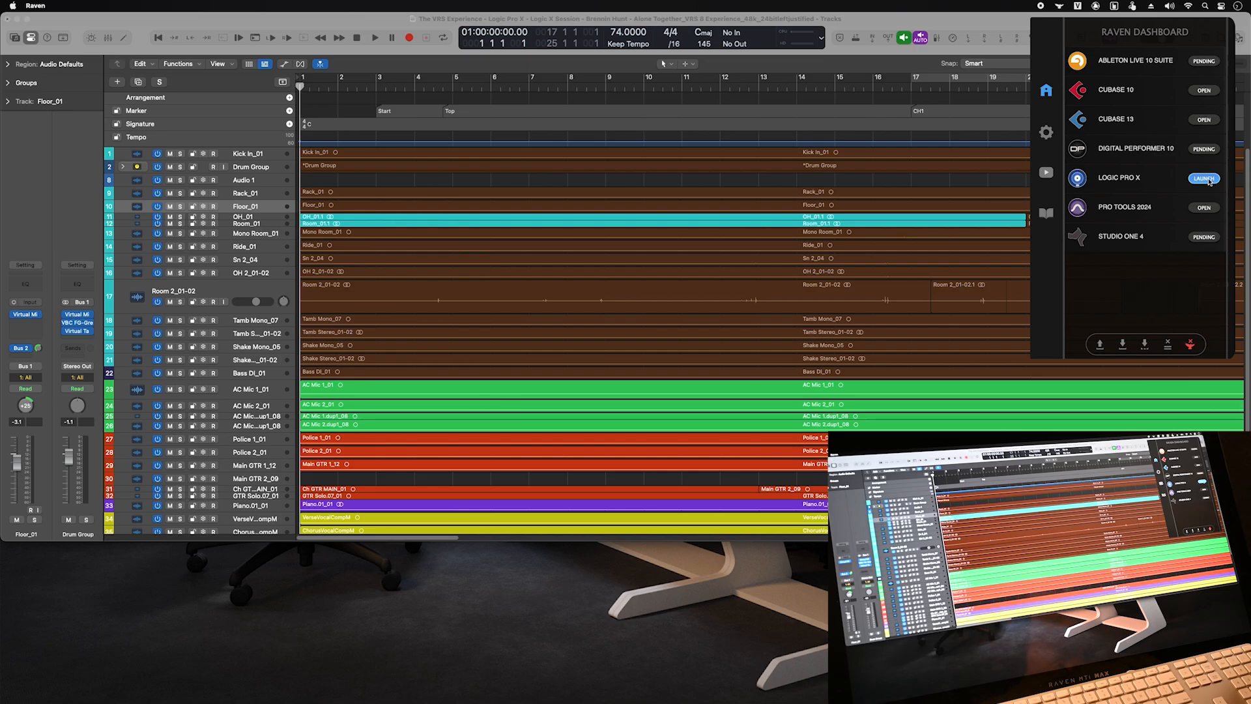
- Launch Logic Pro from the Raven Dashboard and connect RAVEN 32 as its control surface
click(1204, 178)
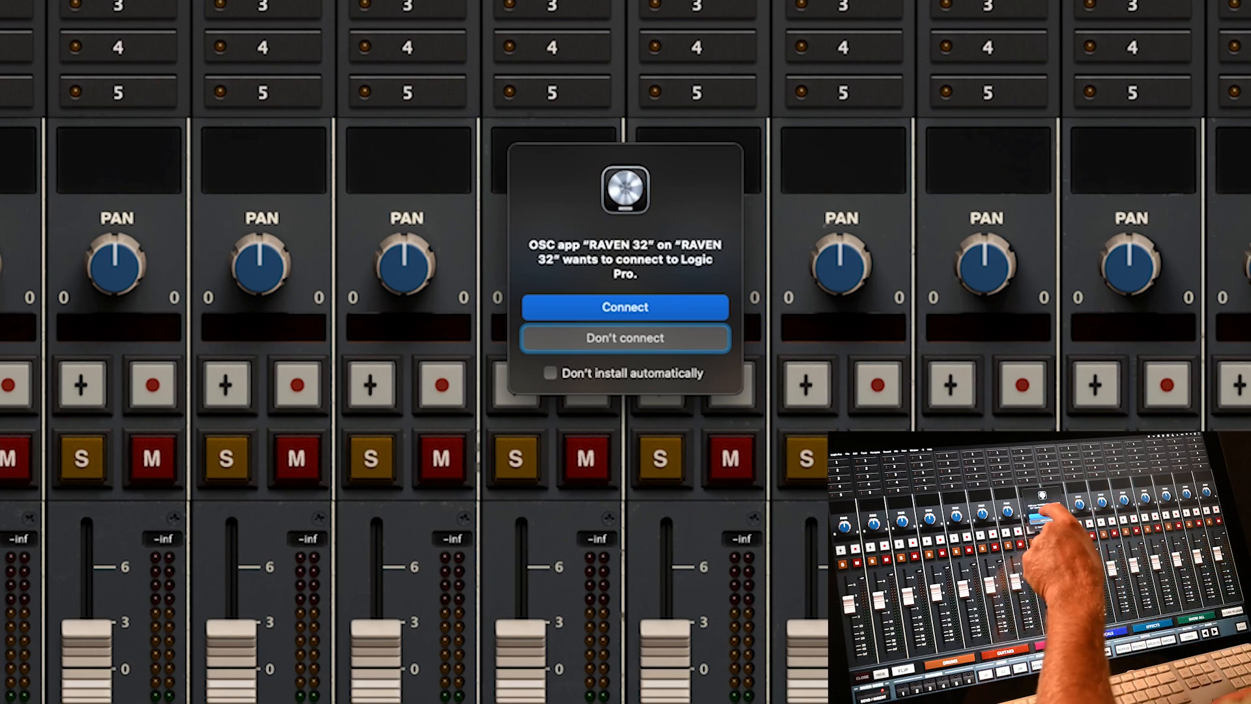
click(625, 307)
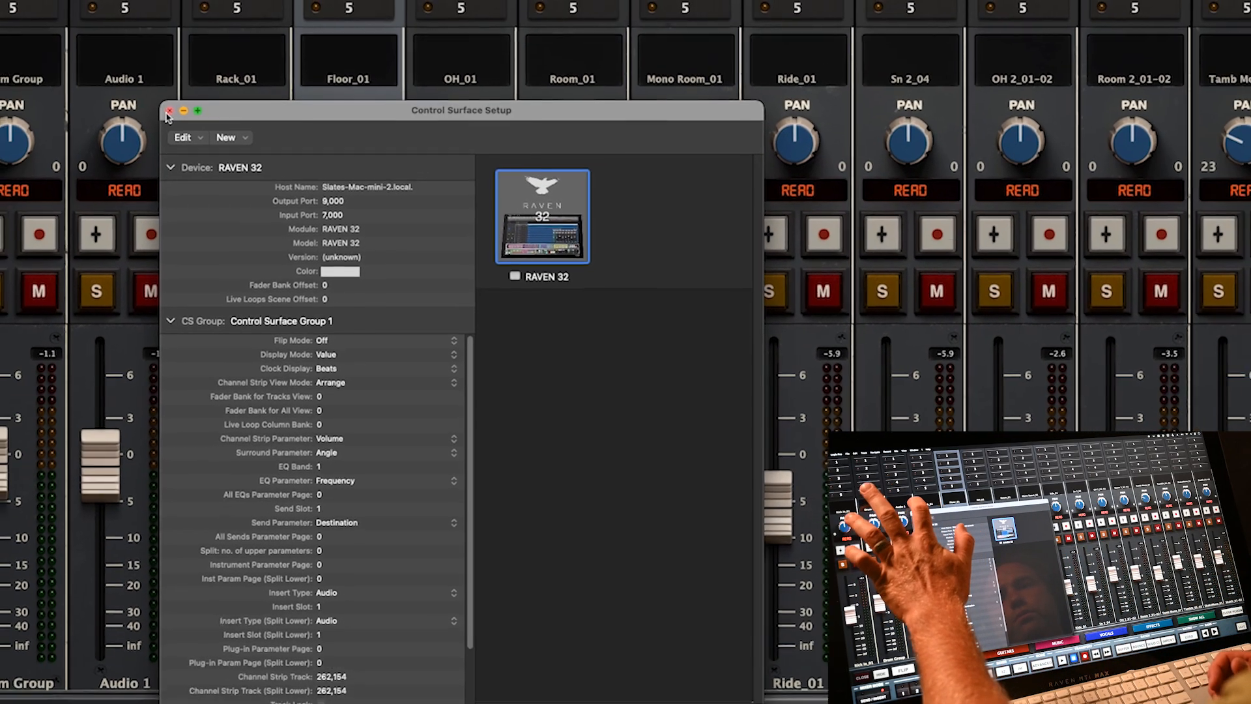
click(50, 31)
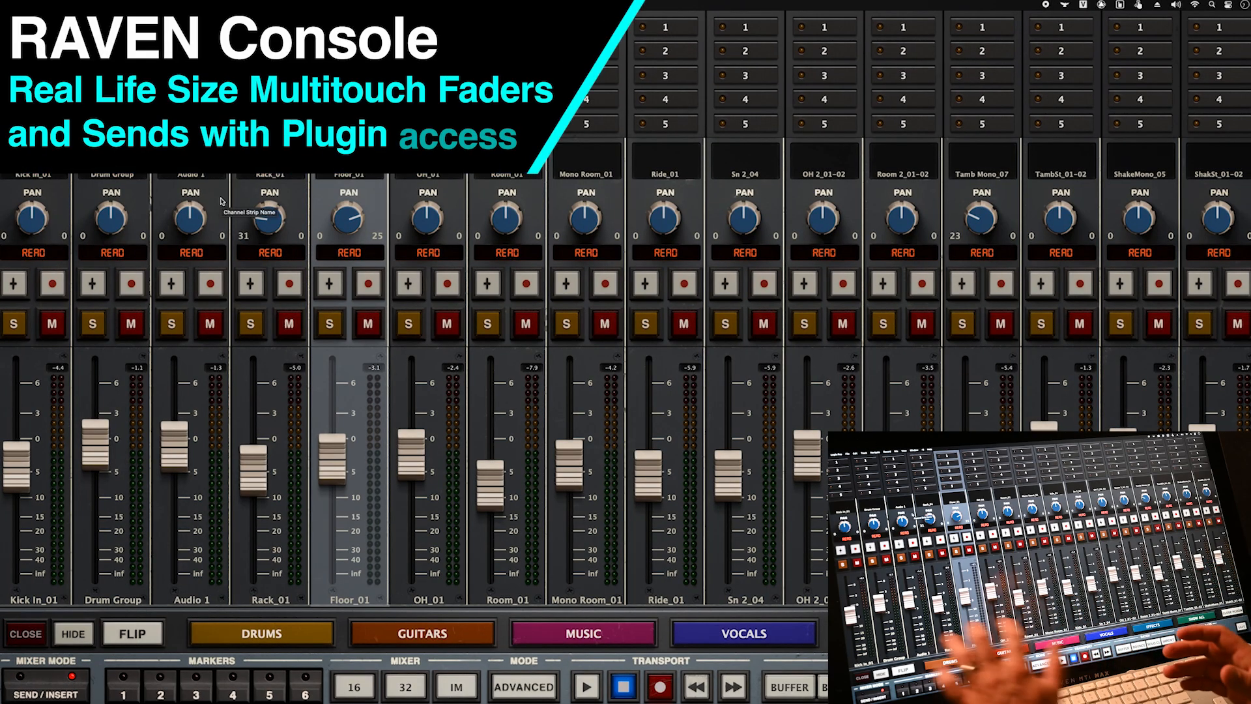
- Lower the Drum Group, Audio 1, Rack, Floor, Mono Room, Ride, Sn 2 and OH 2 faders together
drag(95, 444, 95, 483)
drag(175, 446, 175, 474)
drag(253, 470, 253, 489)
drag(332, 459, 332, 468)
drag(411, 455, 412, 447)
drag(490, 486, 490, 466)
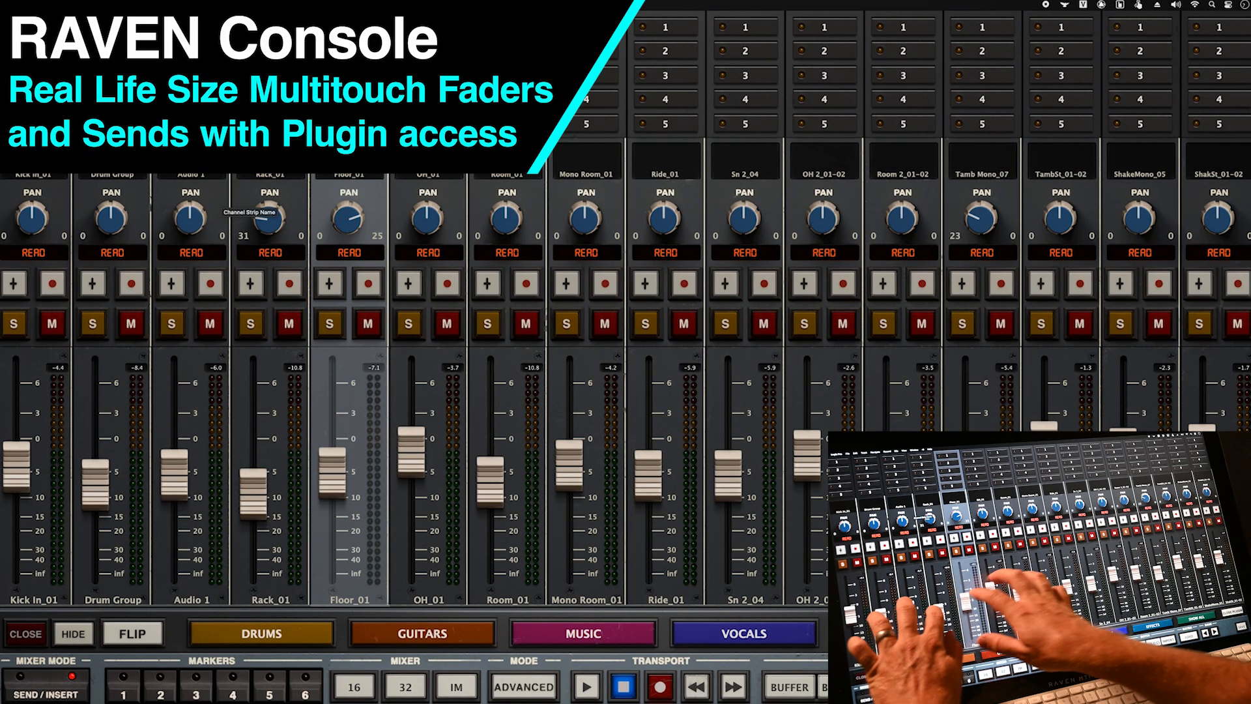
drag(569, 466, 570, 486)
drag(648, 476, 648, 490)
drag(728, 476, 728, 498)
drag(808, 456, 808, 485)
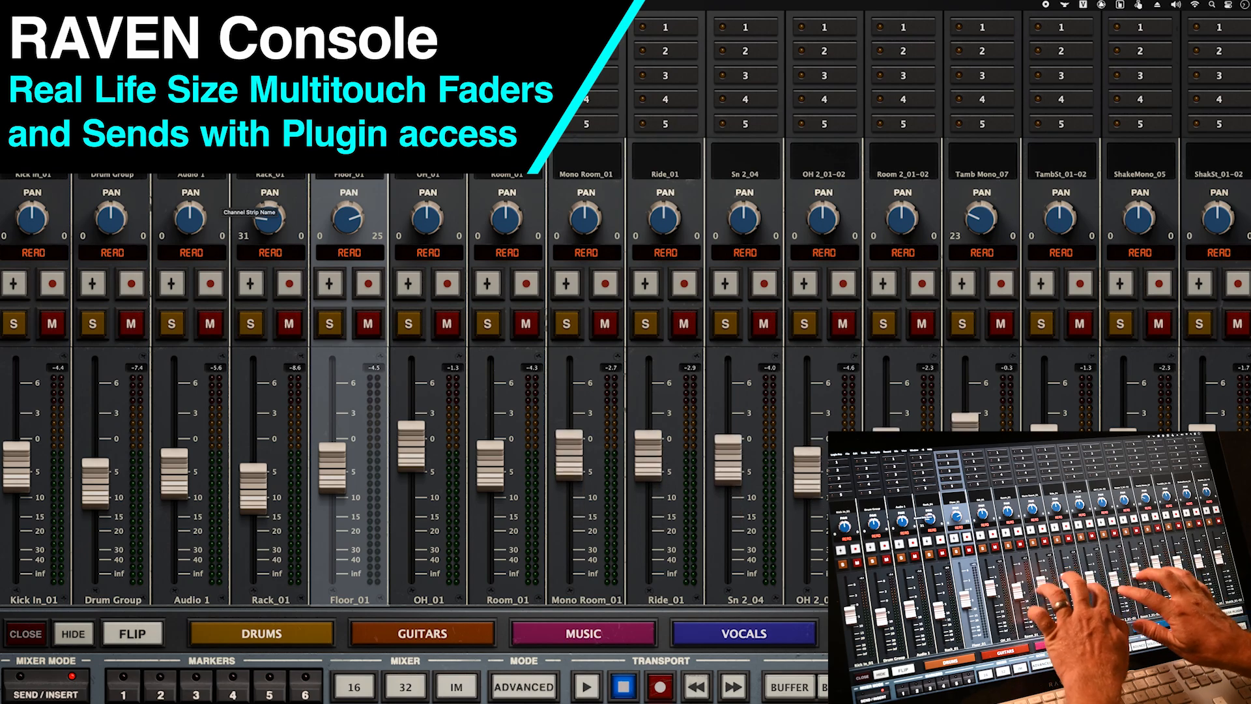
- Raise Mono Room through OH 2, then rebalance the Rack through Ride drum faders
drag(490, 466, 491, 480)
drag(569, 486, 569, 434)
drag(648, 490, 649, 443)
drag(727, 498, 728, 459)
drag(808, 485, 807, 450)
drag(411, 446, 411, 475)
drag(332, 468, 332, 484)
drag(253, 489, 254, 435)
drag(332, 485, 332, 446)
drag(411, 476, 411, 473)
drag(490, 481, 490, 466)
drag(569, 434, 569, 418)
drag(649, 442, 648, 419)
drag(175, 474, 174, 475)
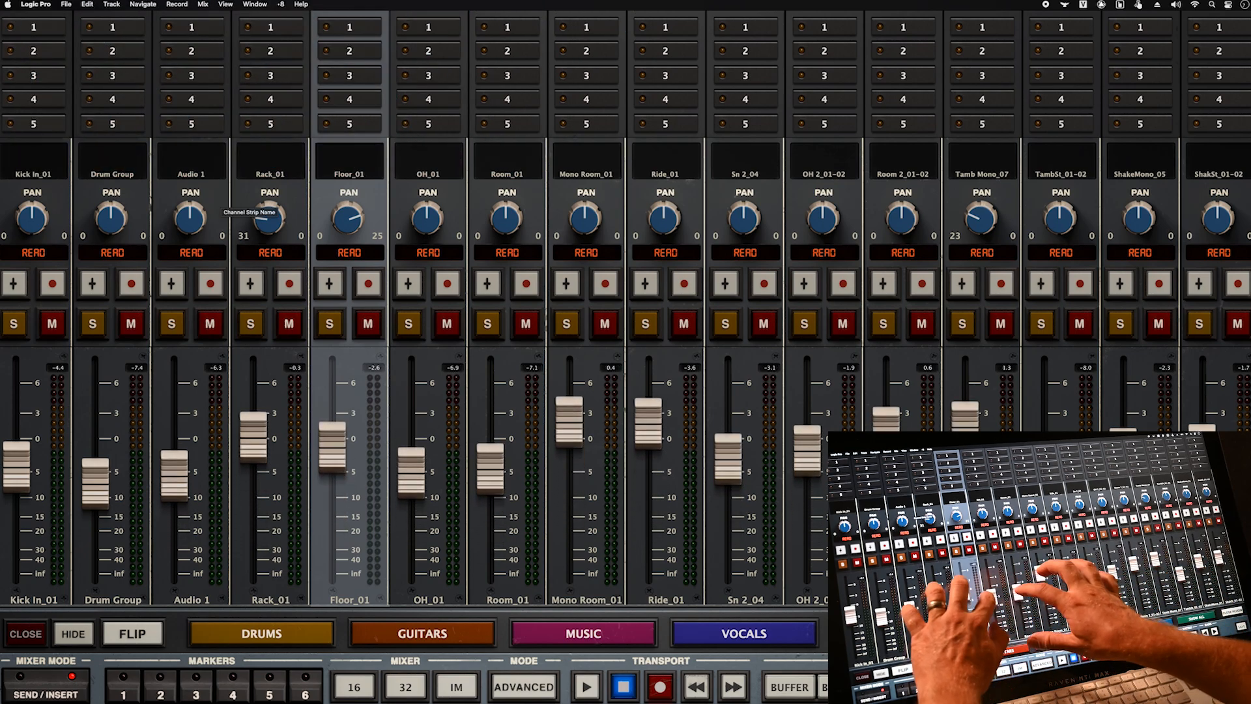
- In the 32-channel view, raise the Room_01 through Room 2 faders, then return to 16 channels
click(406, 686)
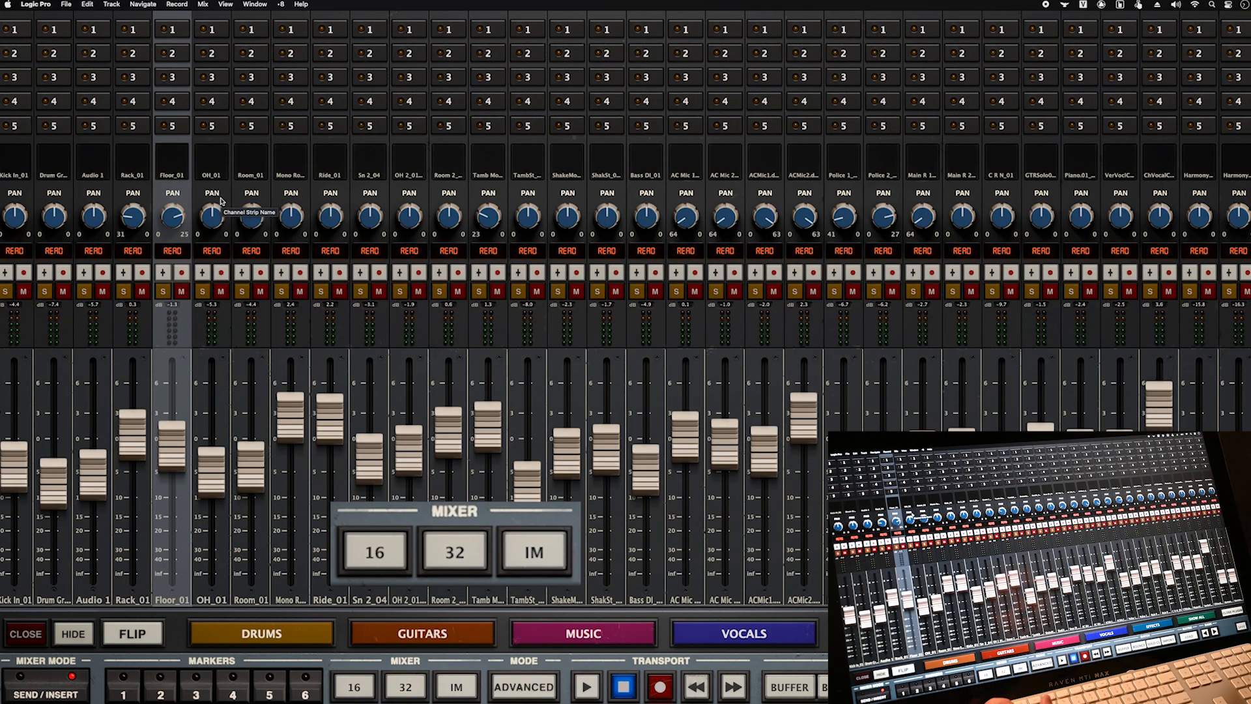
drag(251, 469, 251, 421)
drag(291, 465, 290, 418)
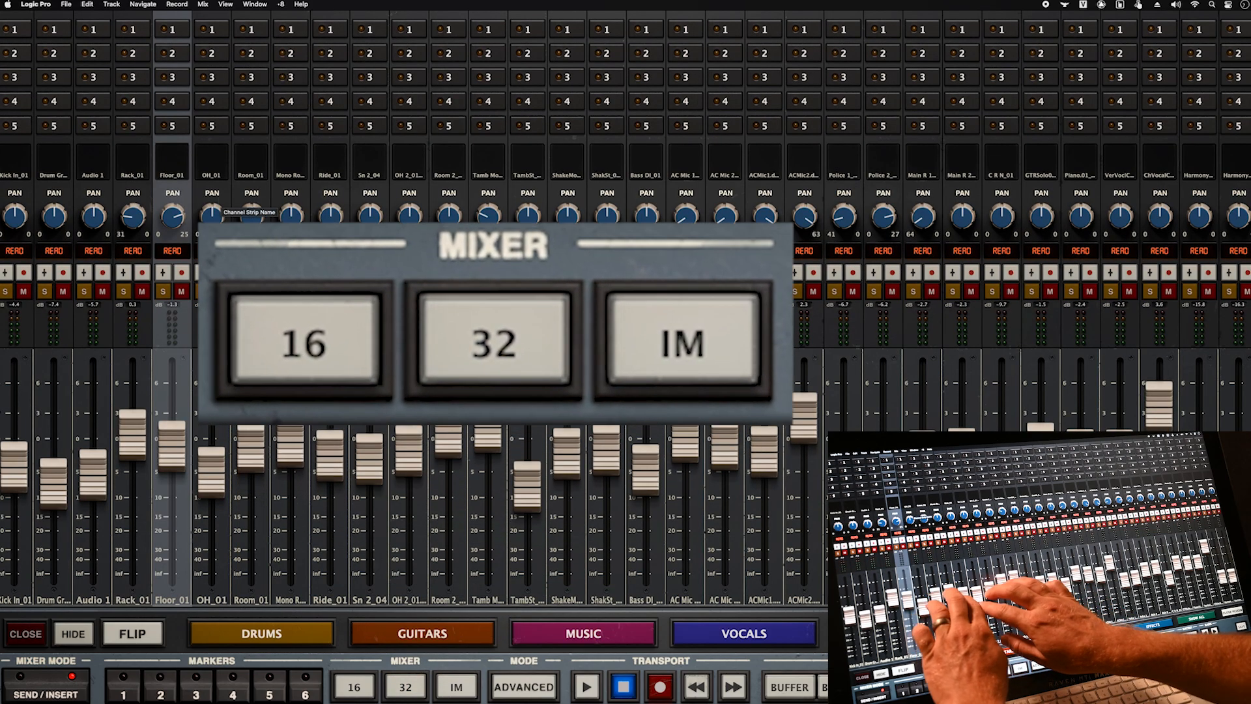
drag(329, 476, 330, 466)
drag(369, 458, 369, 403)
drag(409, 451, 409, 398)
drag(448, 433, 448, 387)
drag(330, 467, 329, 432)
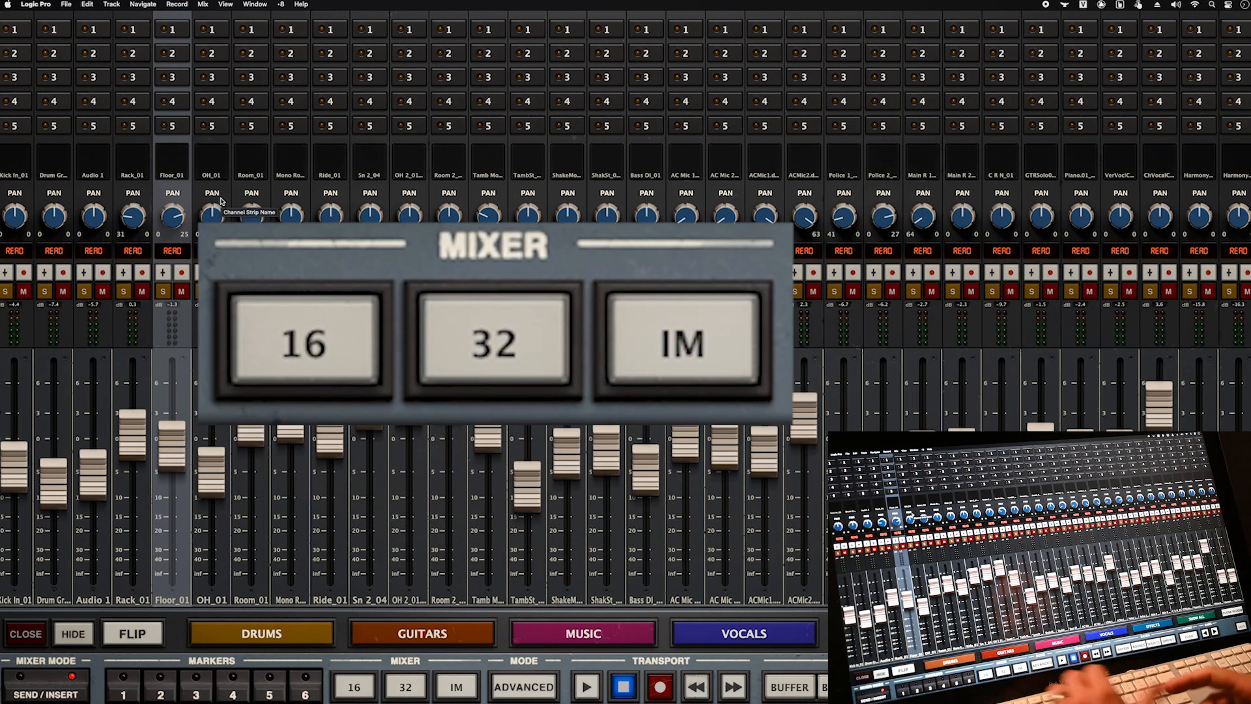
click(354, 687)
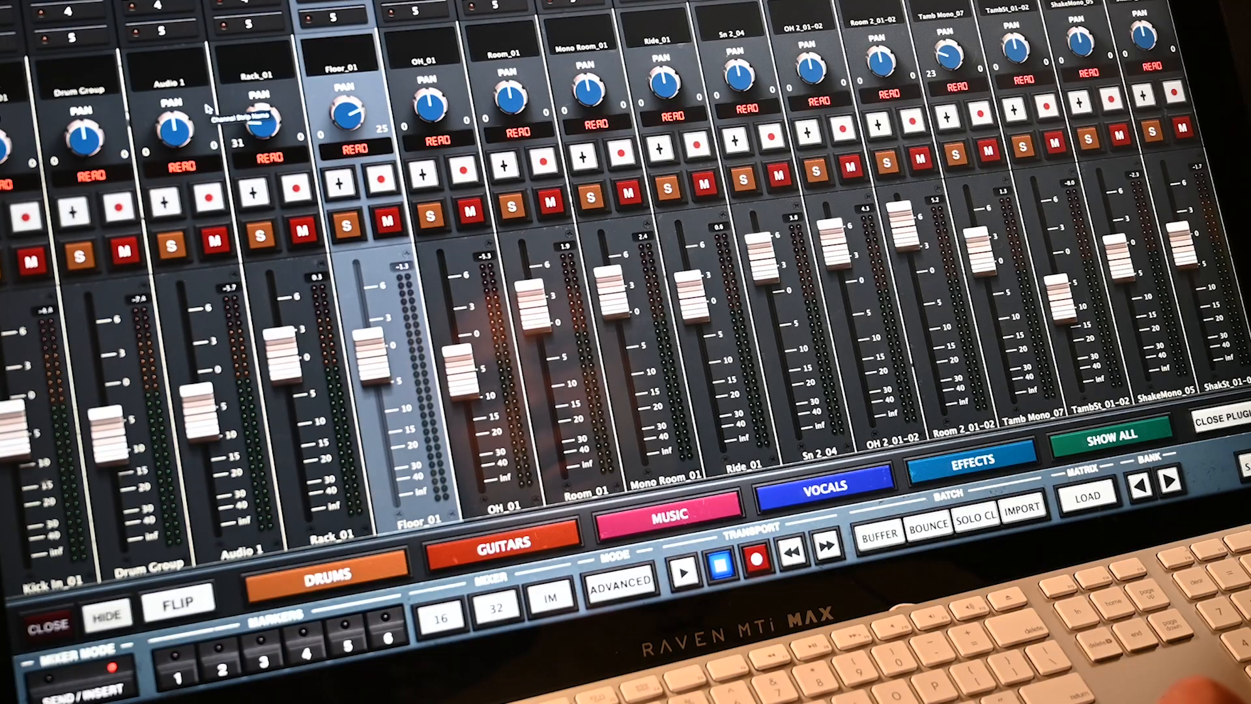
click(172, 323)
click(250, 323)
click(329, 324)
click(171, 246)
click(261, 236)
click(346, 225)
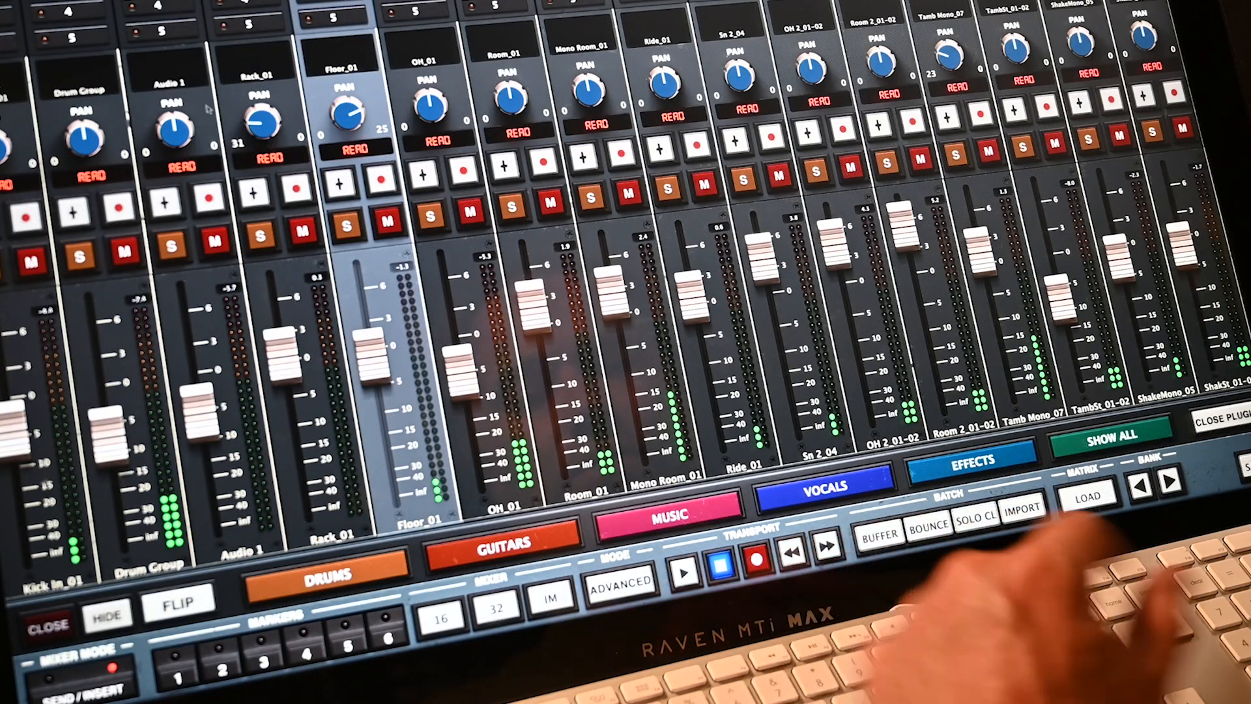
click(879, 536)
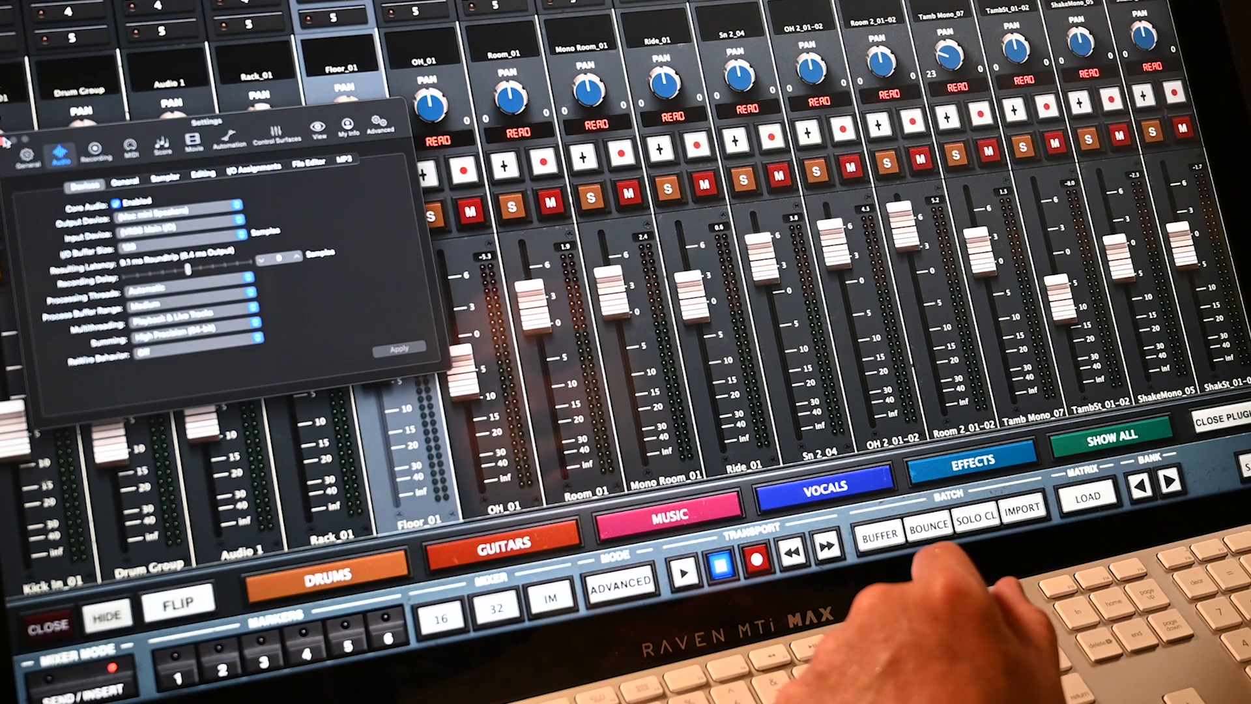
click(929, 527)
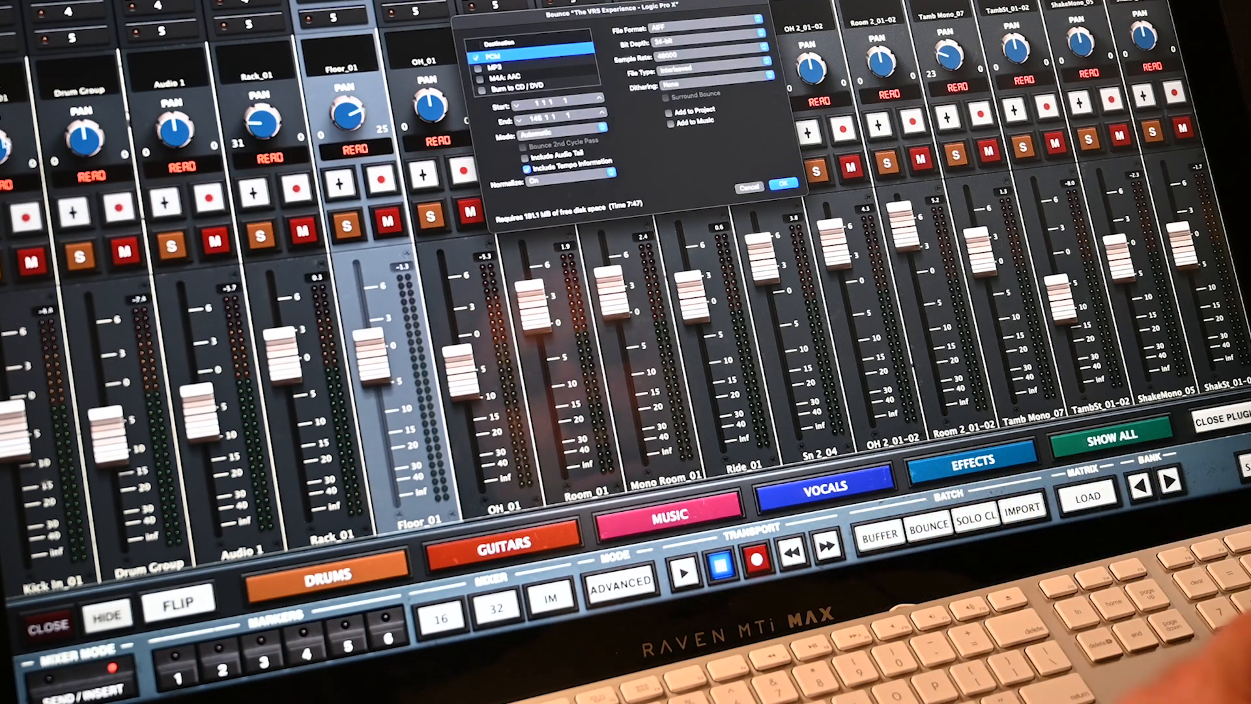
click(750, 189)
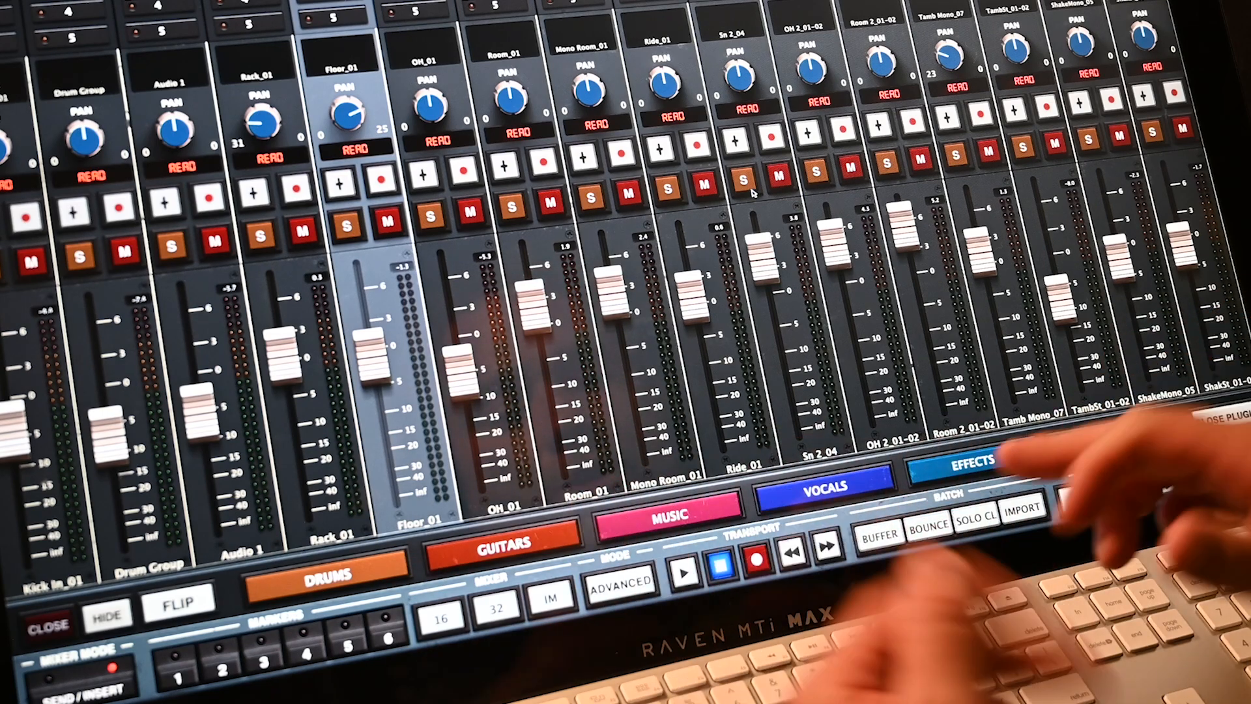
click(876, 533)
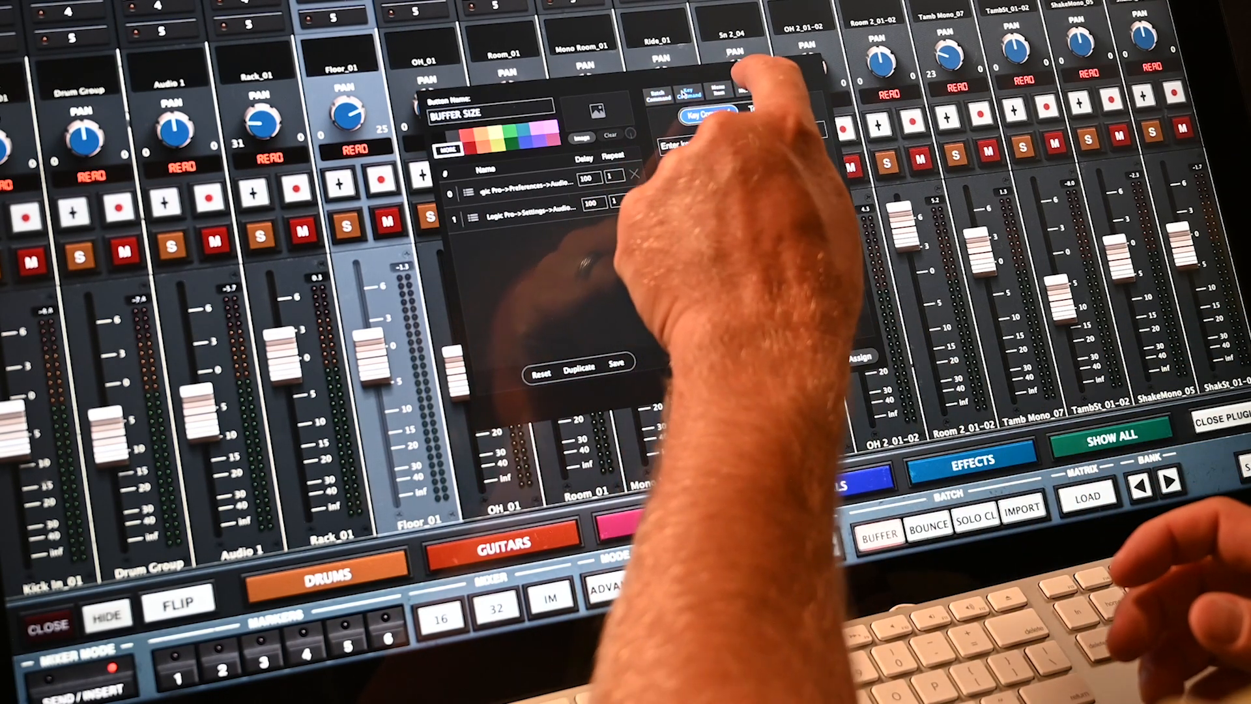
click(777, 83)
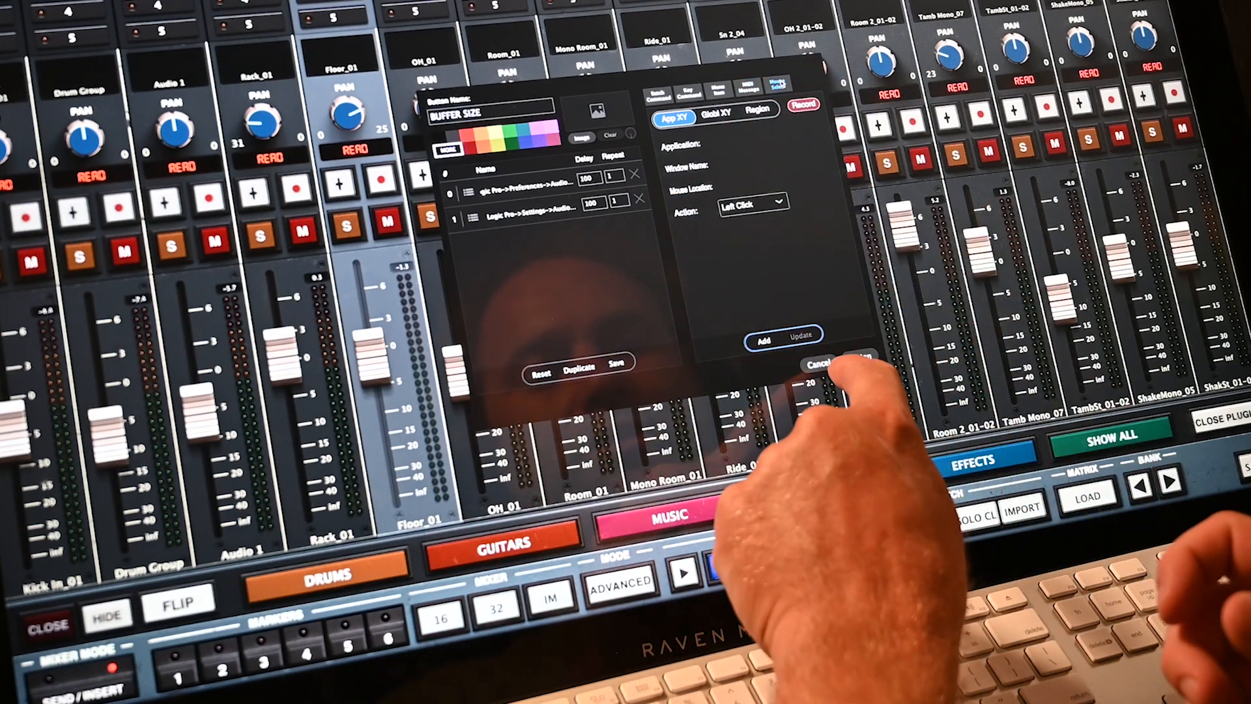
click(814, 365)
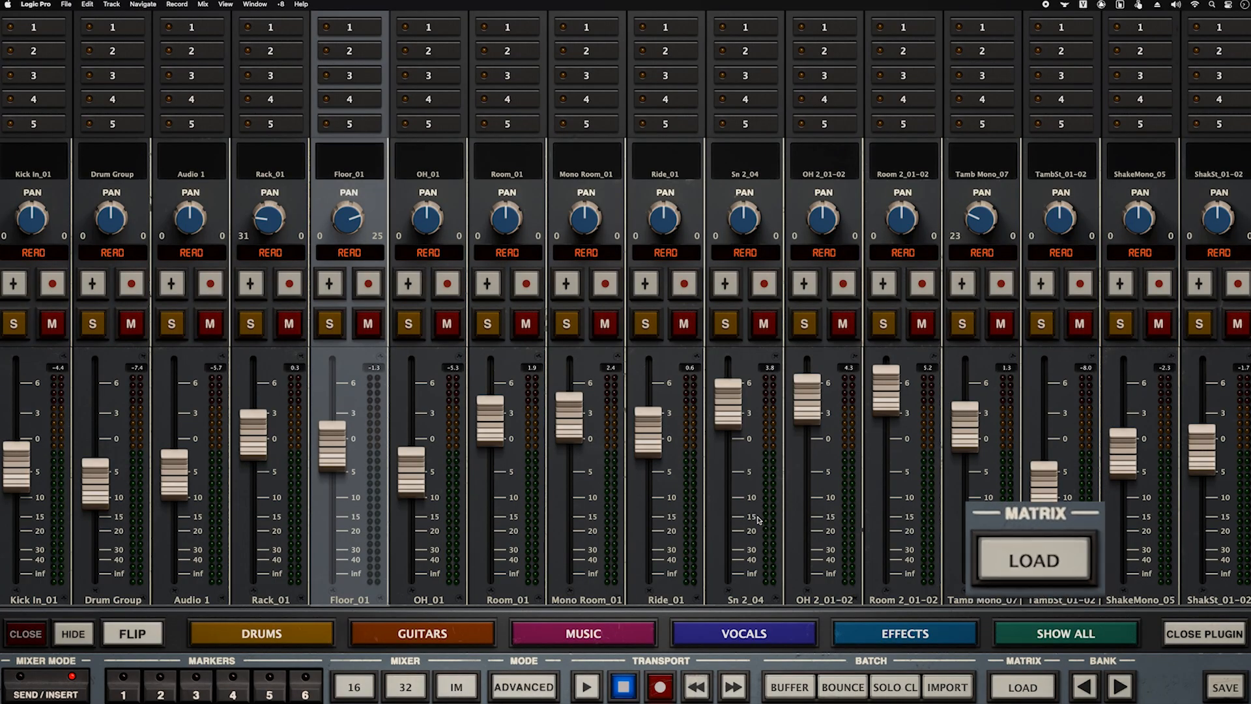
- Load the show, group and plugin command matrix and drag it up and left over the strips
click(1023, 686)
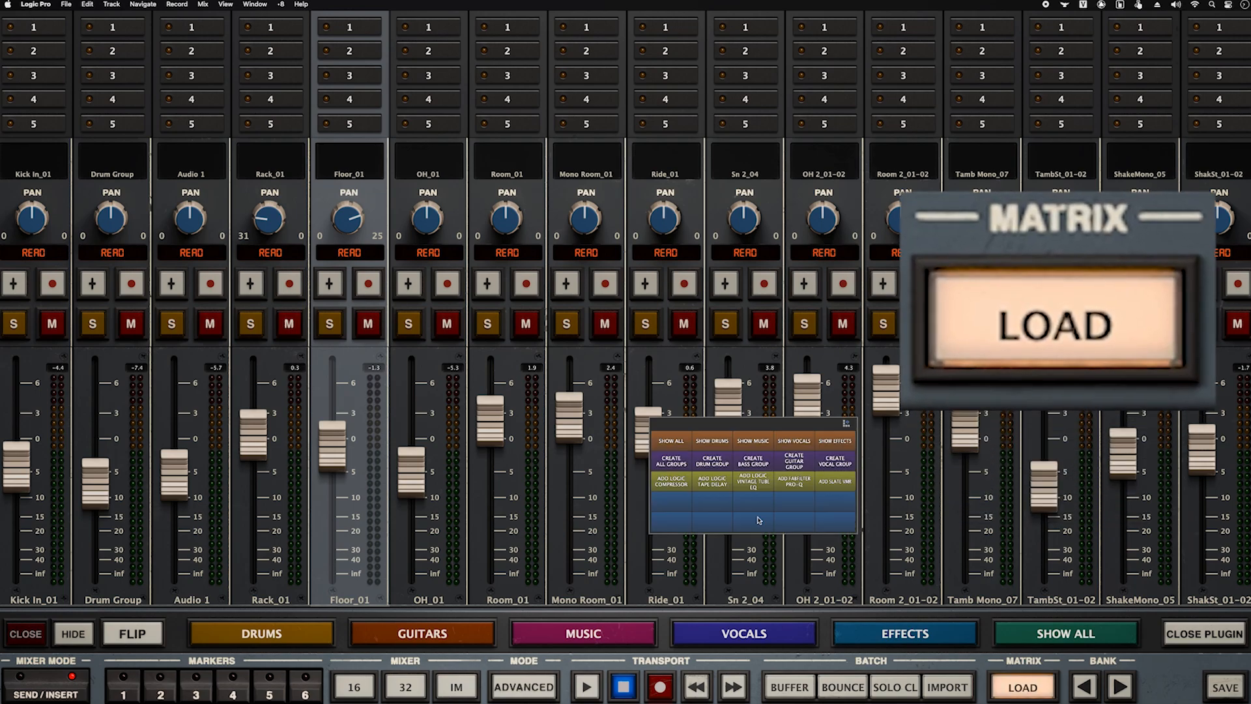
drag(791, 426, 733, 273)
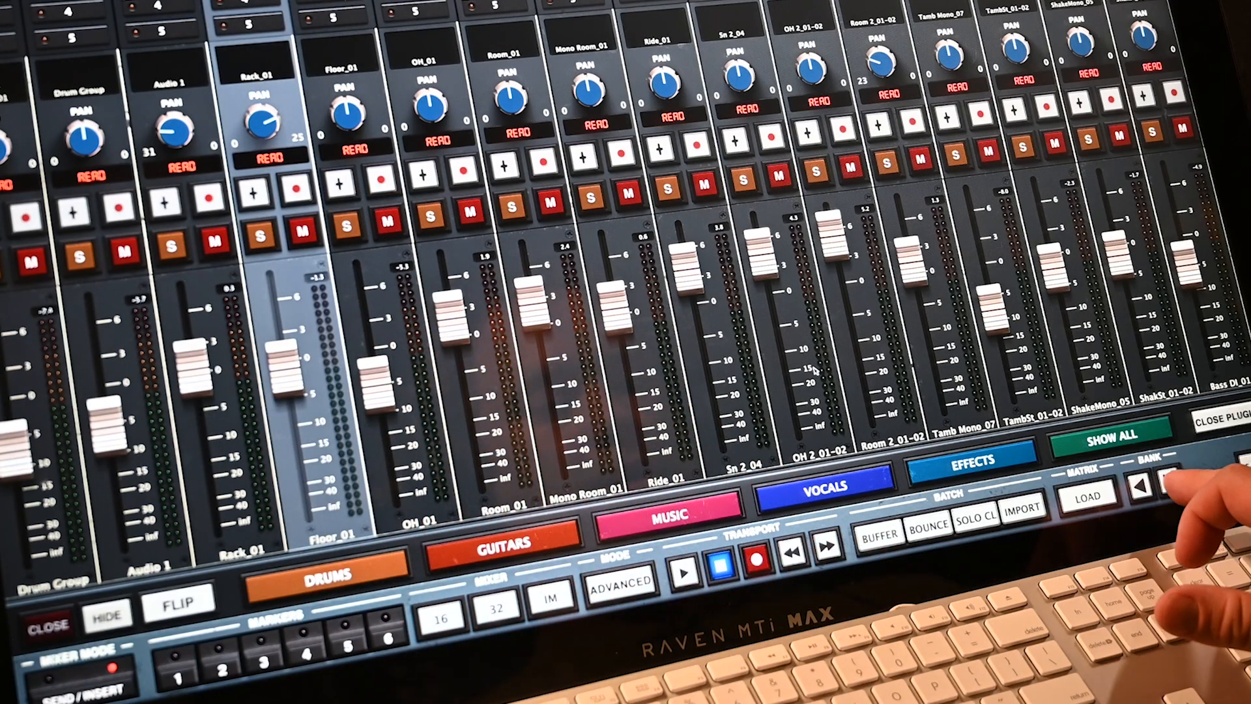
- With the mixer flipped, pull down the six Room_01 through Room 2_01-02 faders, then flip back
click(1170, 481)
click(1140, 486)
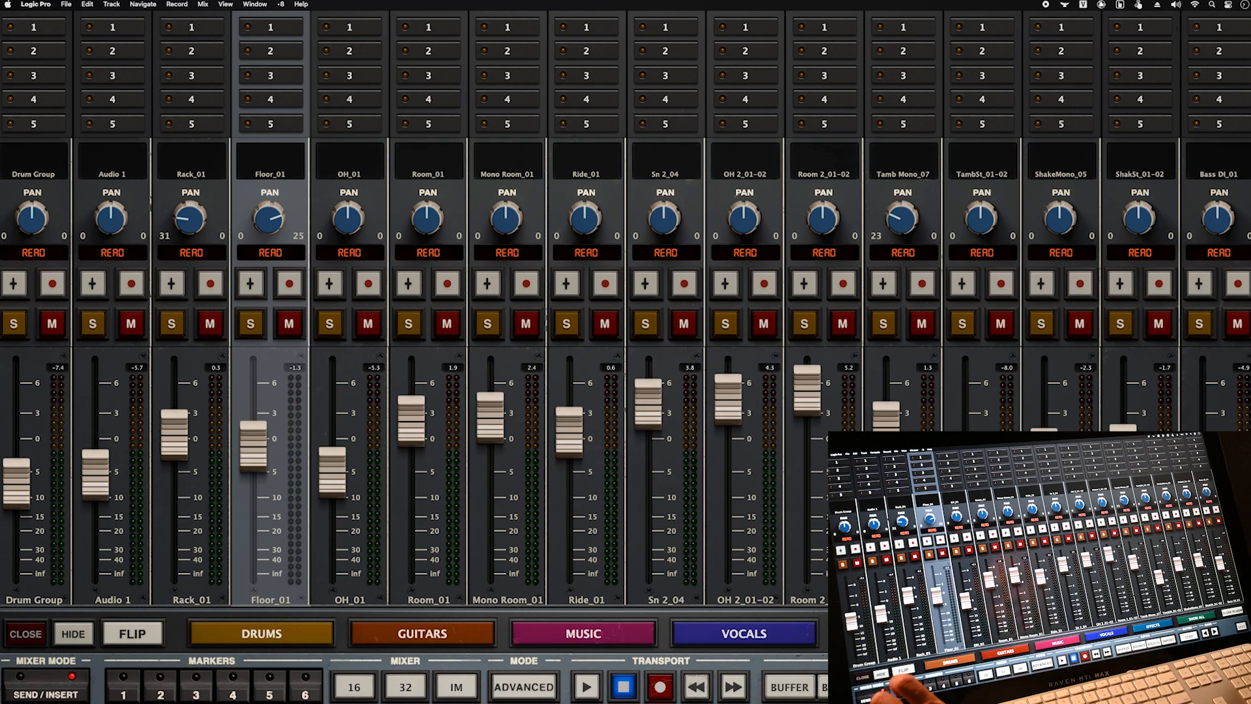
click(132, 634)
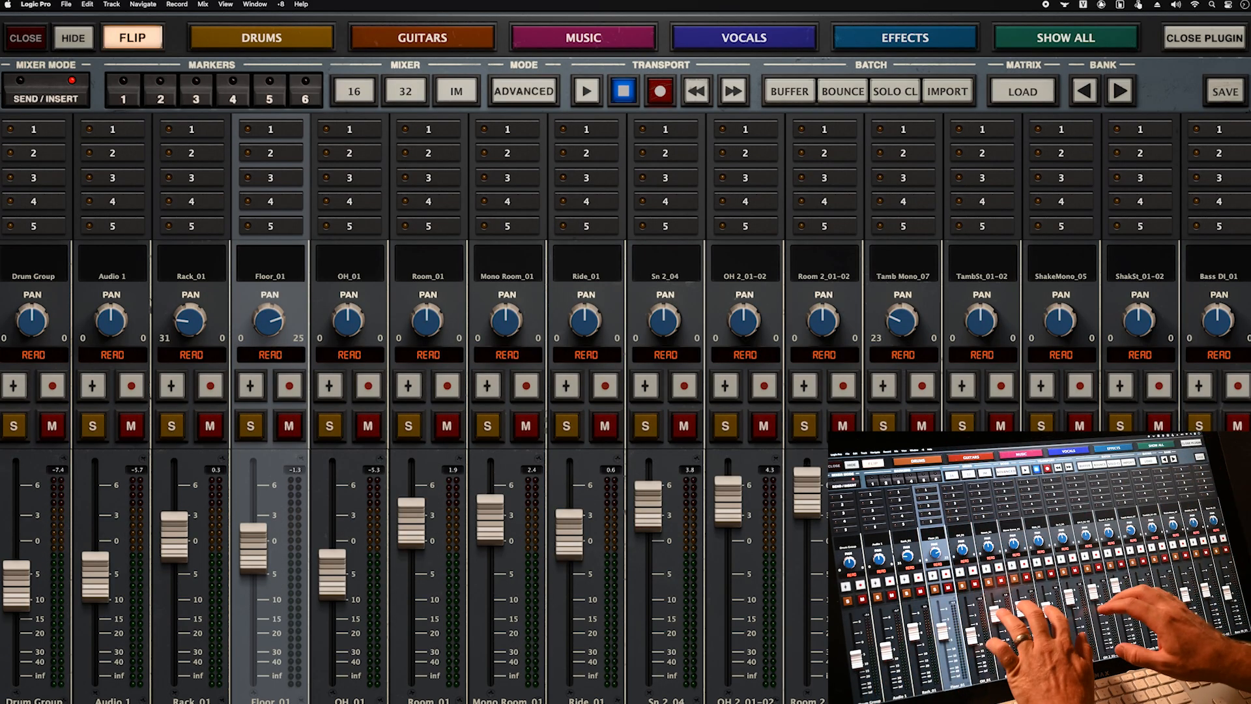
drag(490, 520, 490, 551)
drag(411, 522, 411, 569)
drag(569, 534, 569, 569)
drag(648, 505, 648, 550)
drag(728, 501, 728, 539)
drag(807, 492, 808, 535)
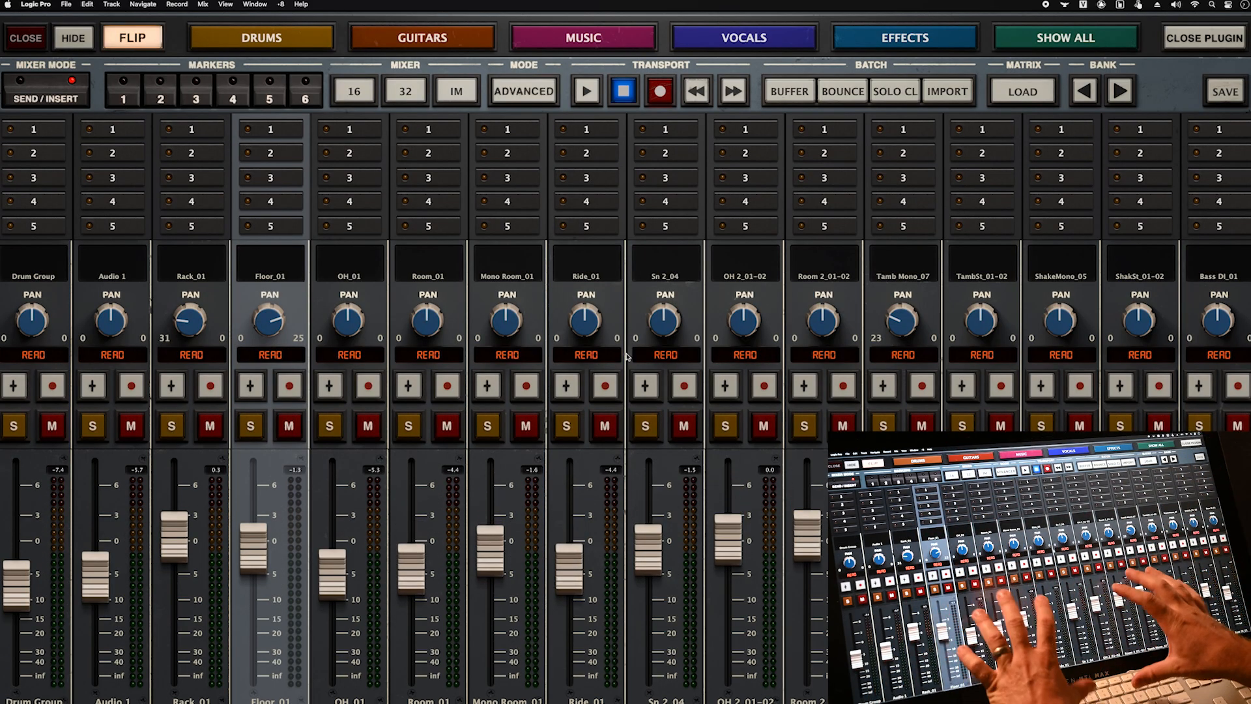
click(132, 37)
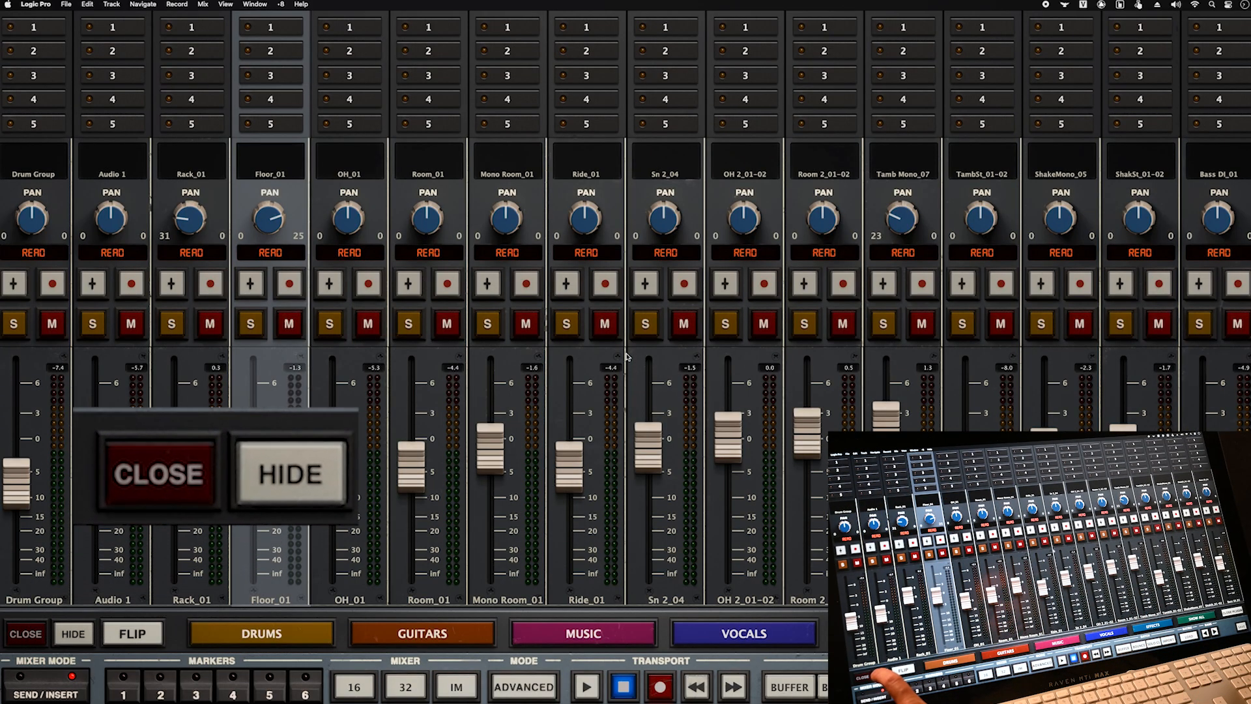
- Hide the Raven mixer to view Logic's tracks and select the Room 2_01-02.2 region
click(73, 634)
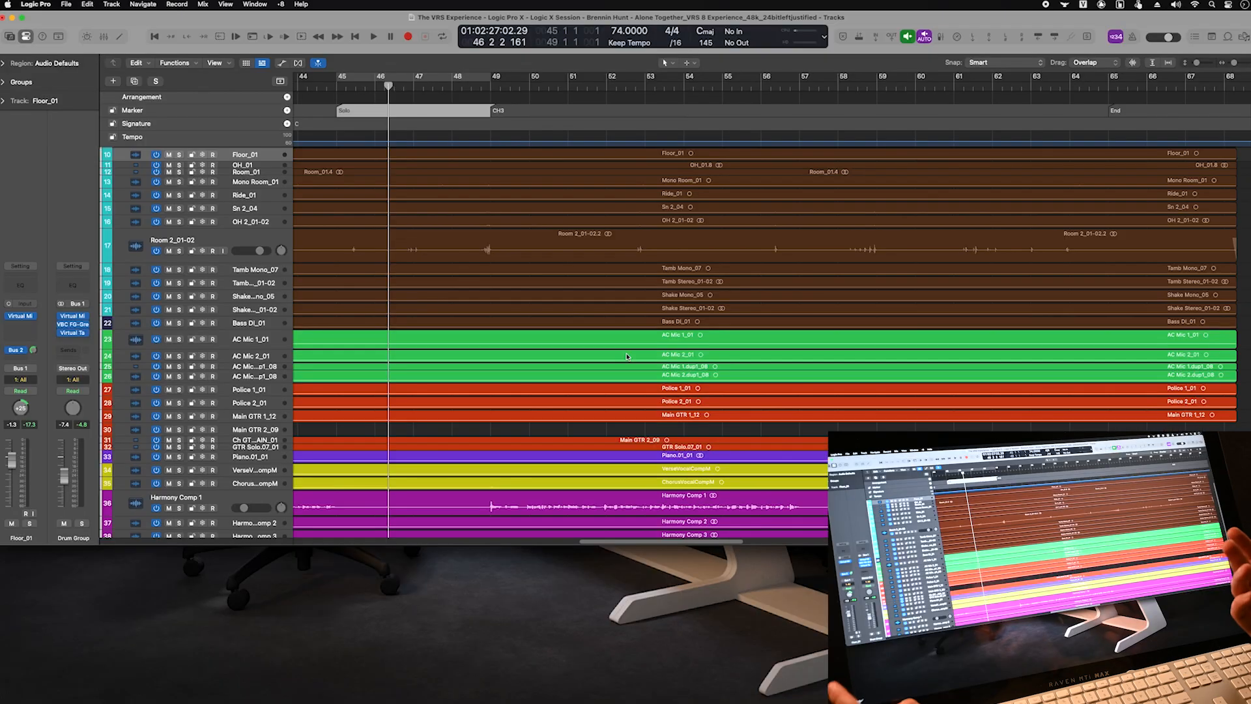
click(449, 241)
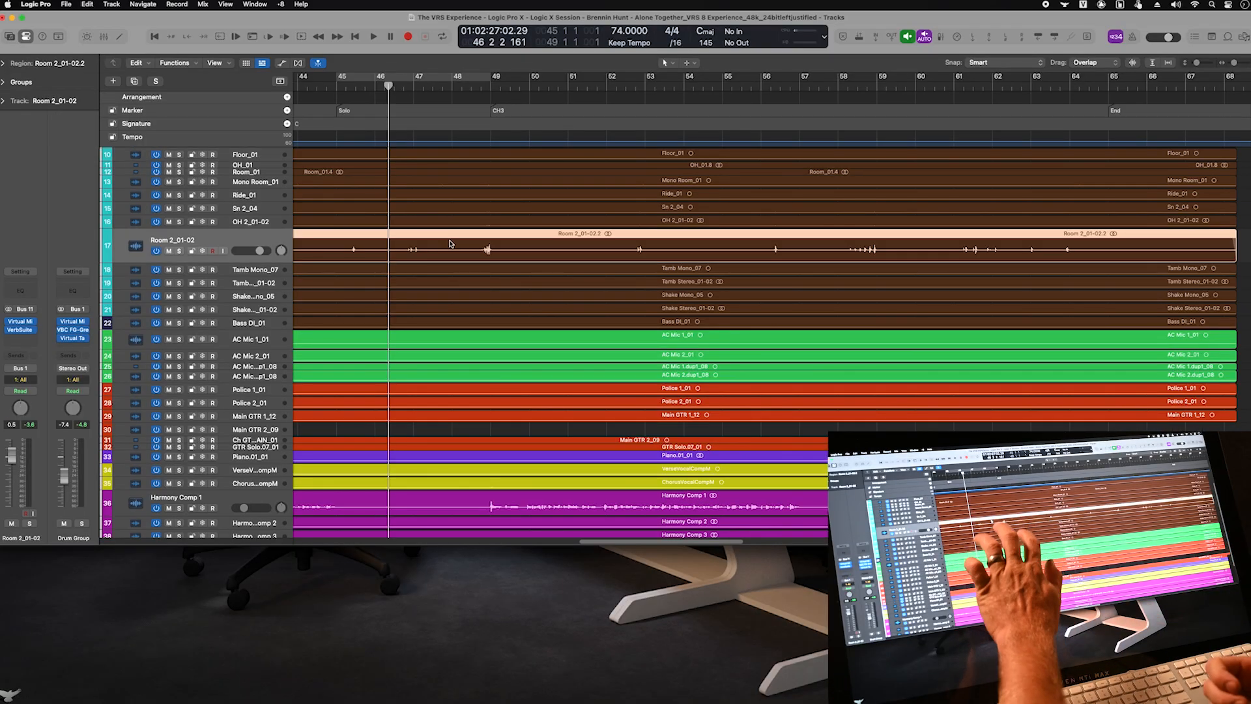
scroll(450, 241, up, 3)
scroll(449, 241, down, 3)
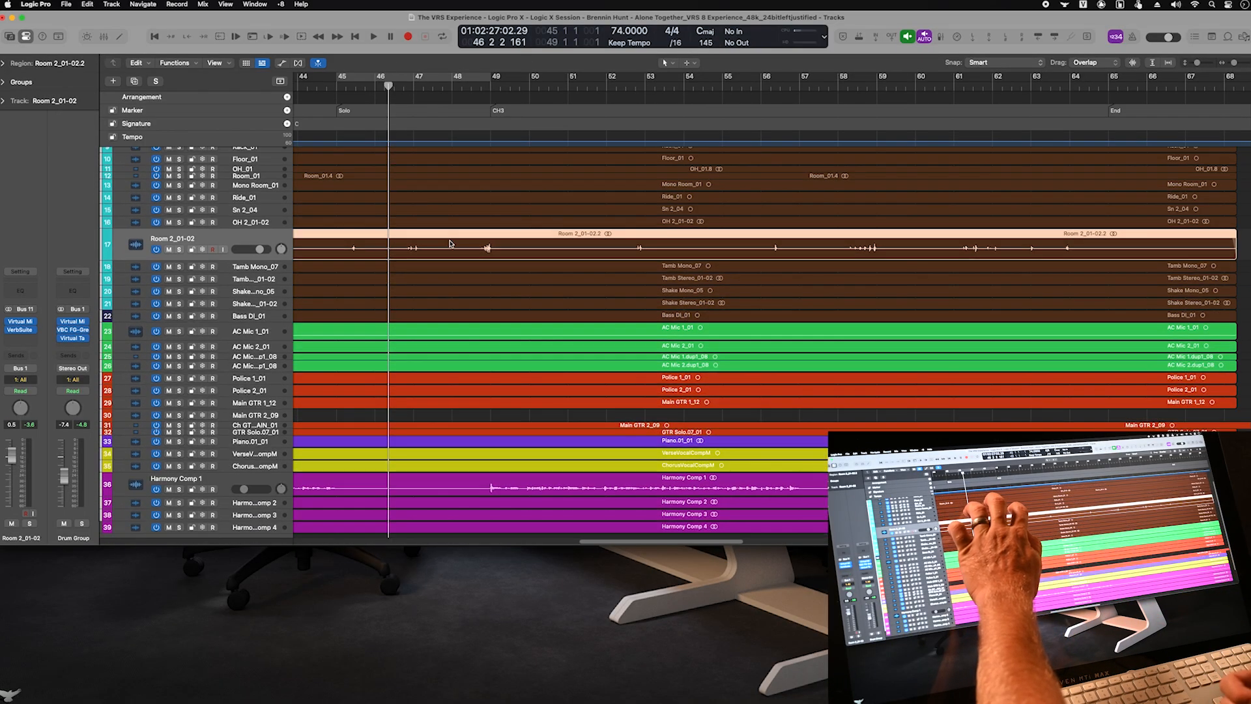
click(8, 696)
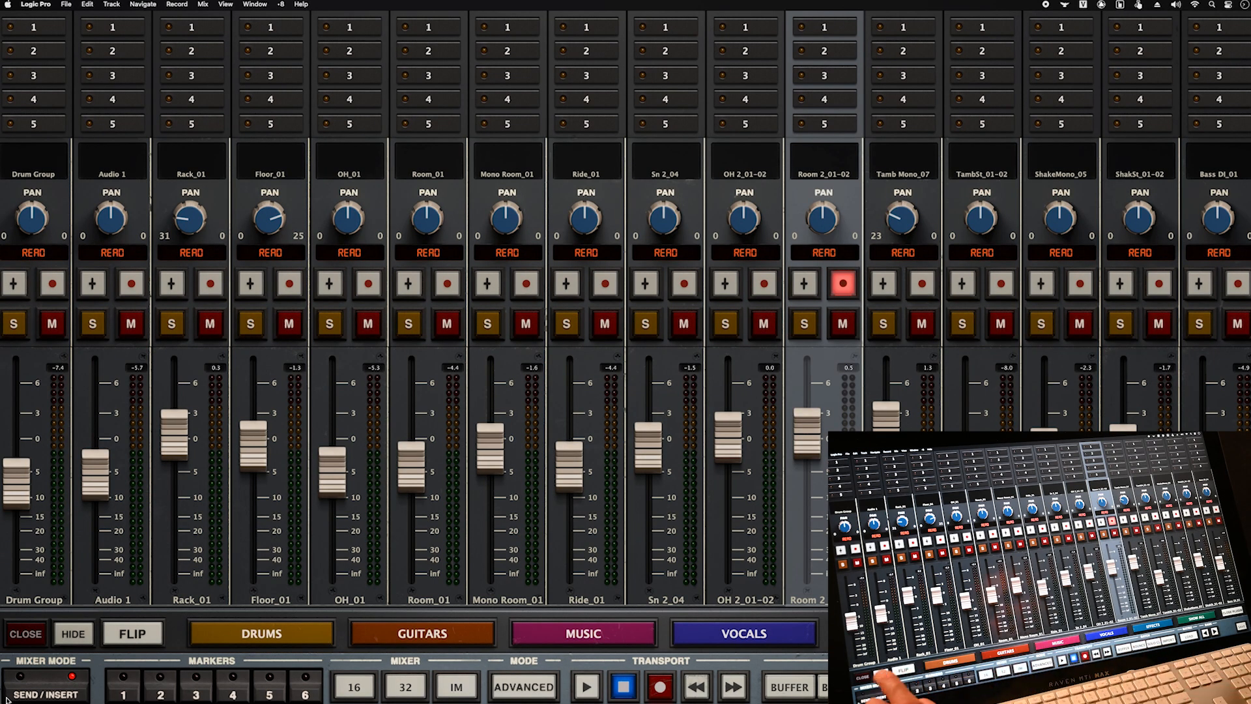
- Select the regions on drum tracks 1–16 and create a track group named Live Drums with its link options
click(25, 634)
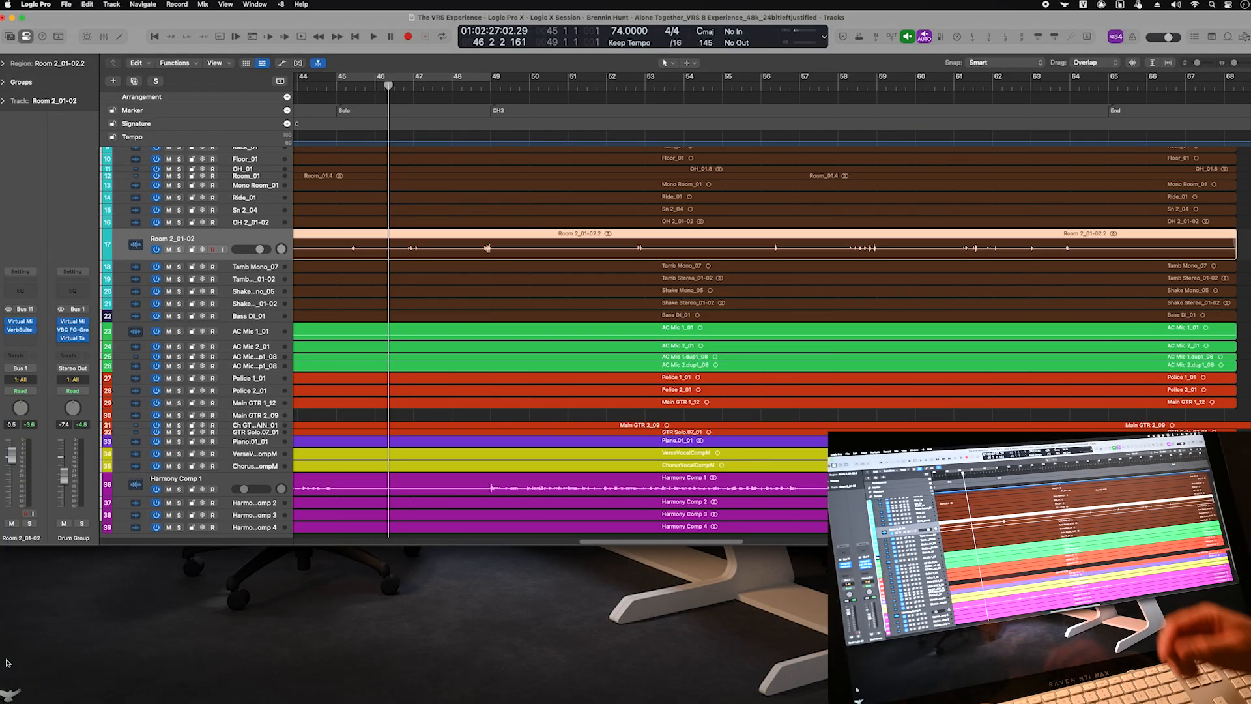
scroll(394, 315, down, 2)
scroll(395, 316, up, 5)
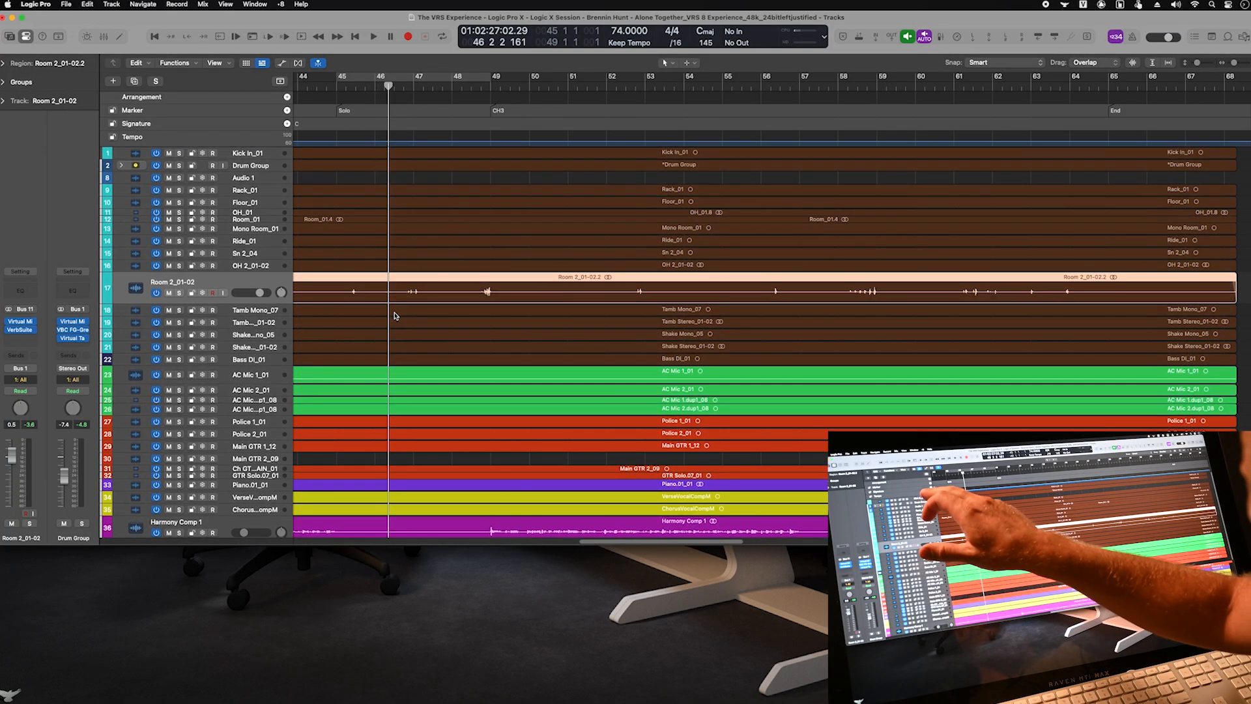
click(268, 150)
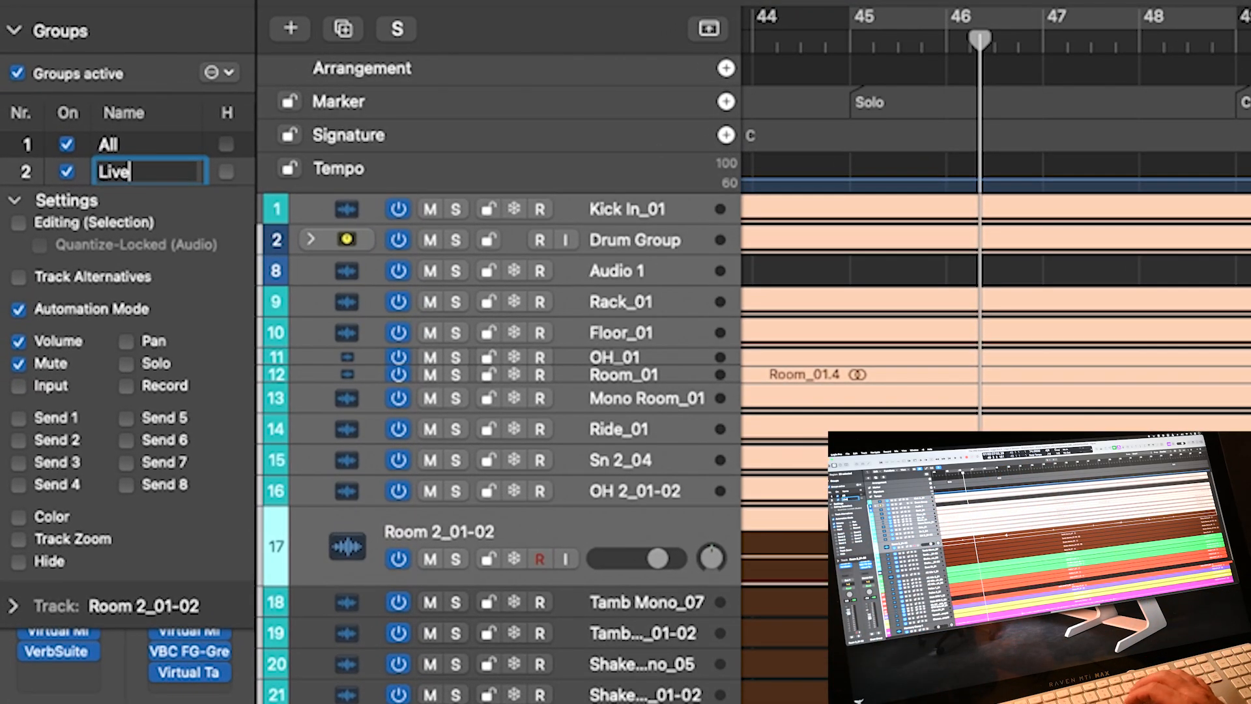
key(Return)
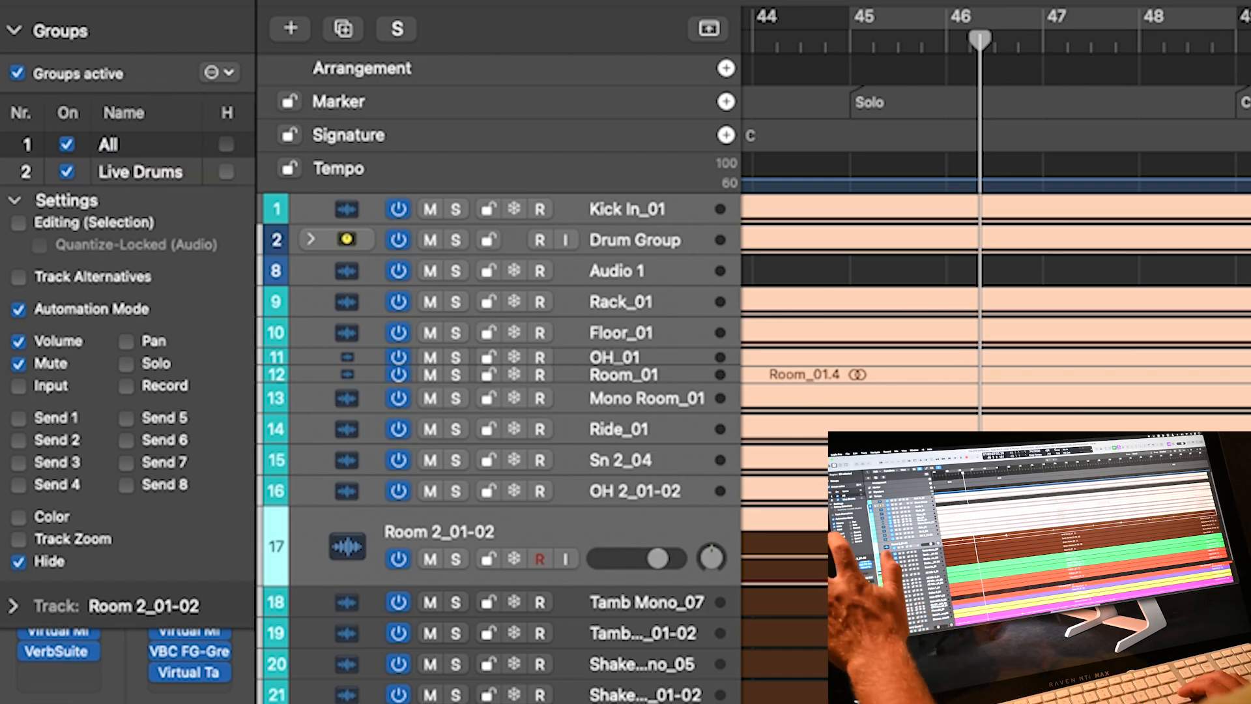
click(18, 365)
click(14, 201)
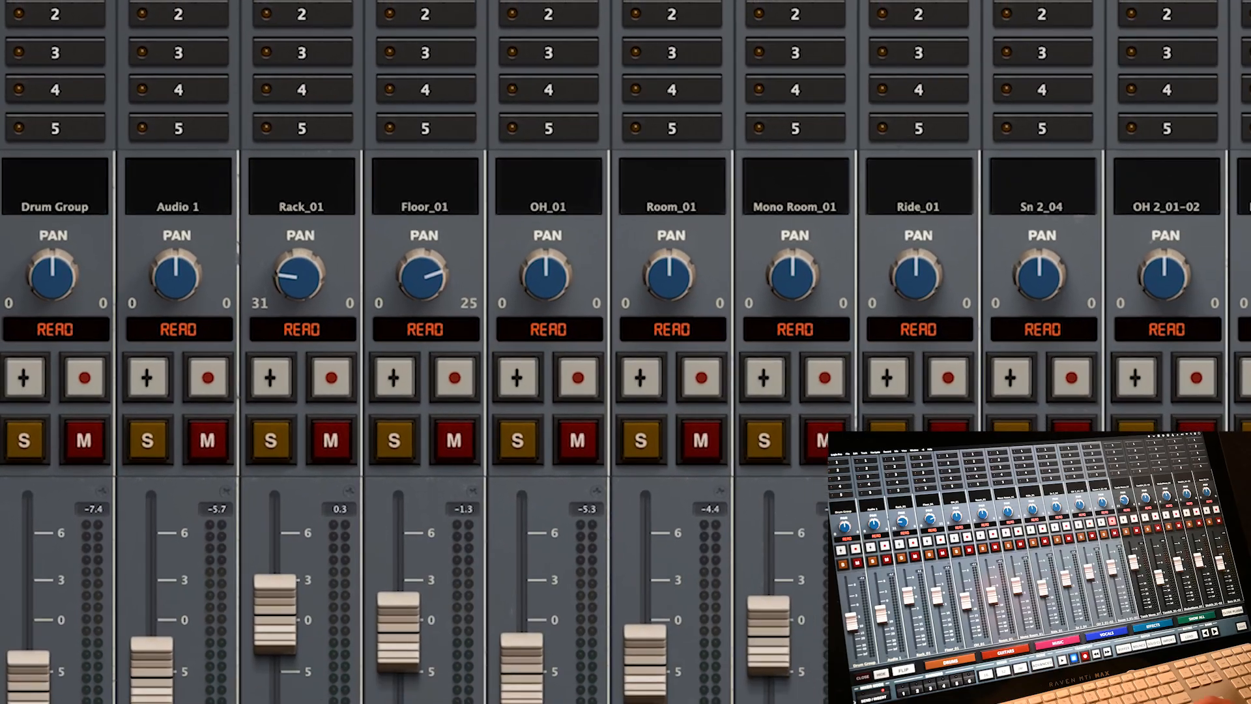
- Assign the Live Drums track group to the former MUSIC group button and recall it
click(904, 599)
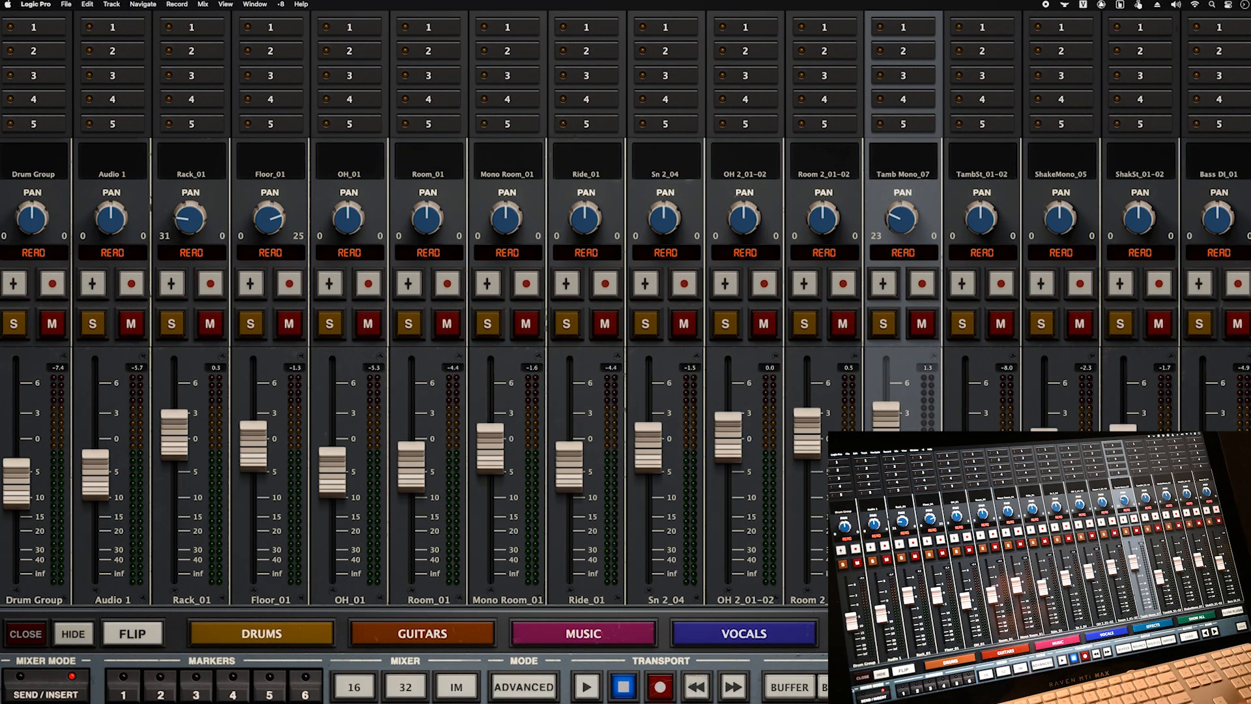
click(584, 633)
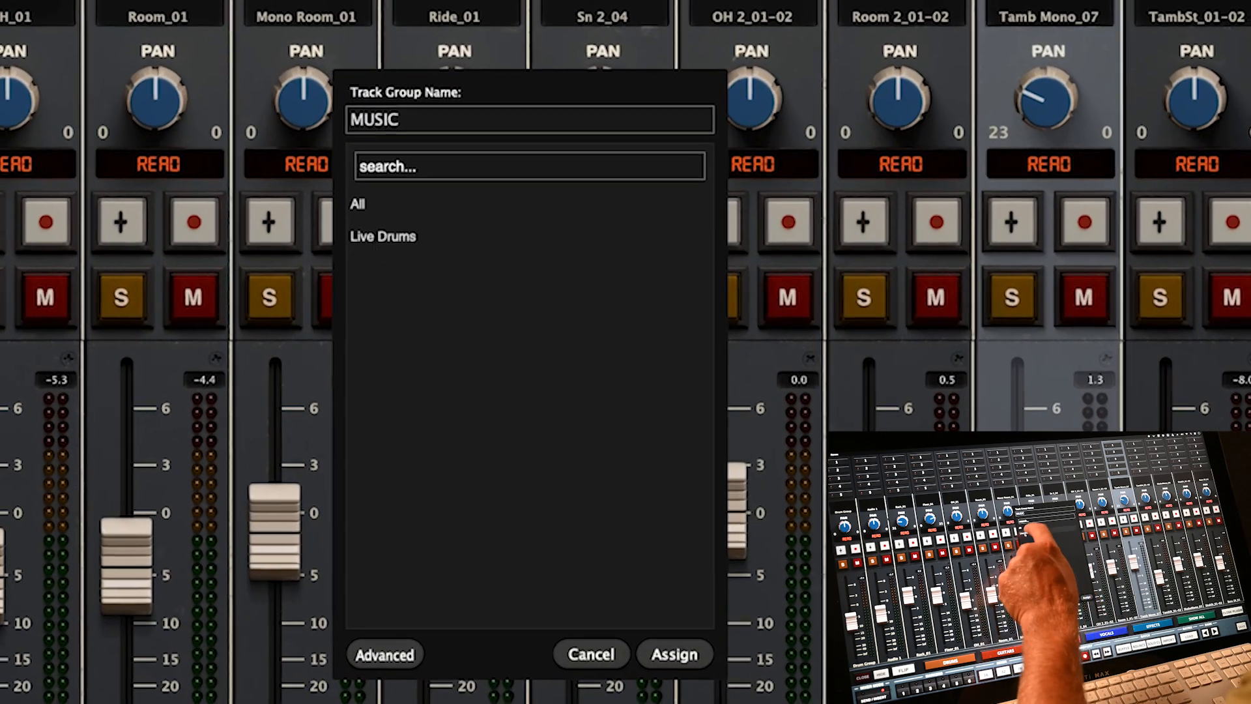
click(445, 262)
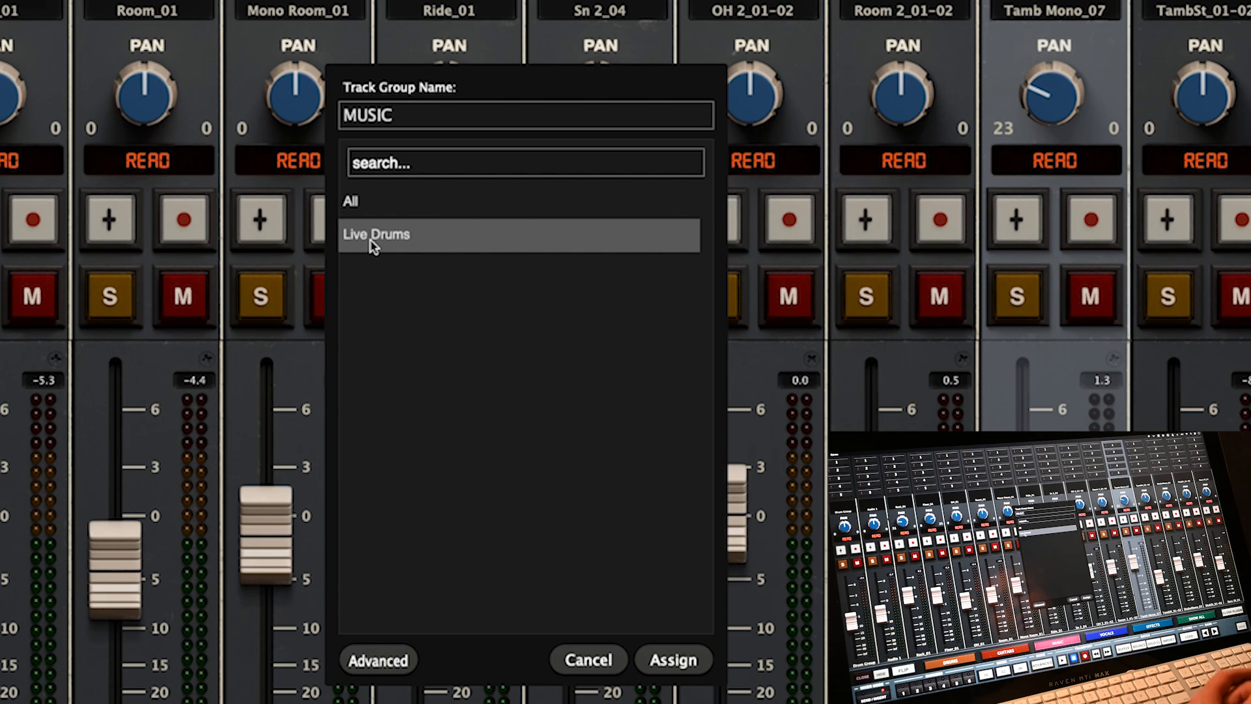
click(366, 206)
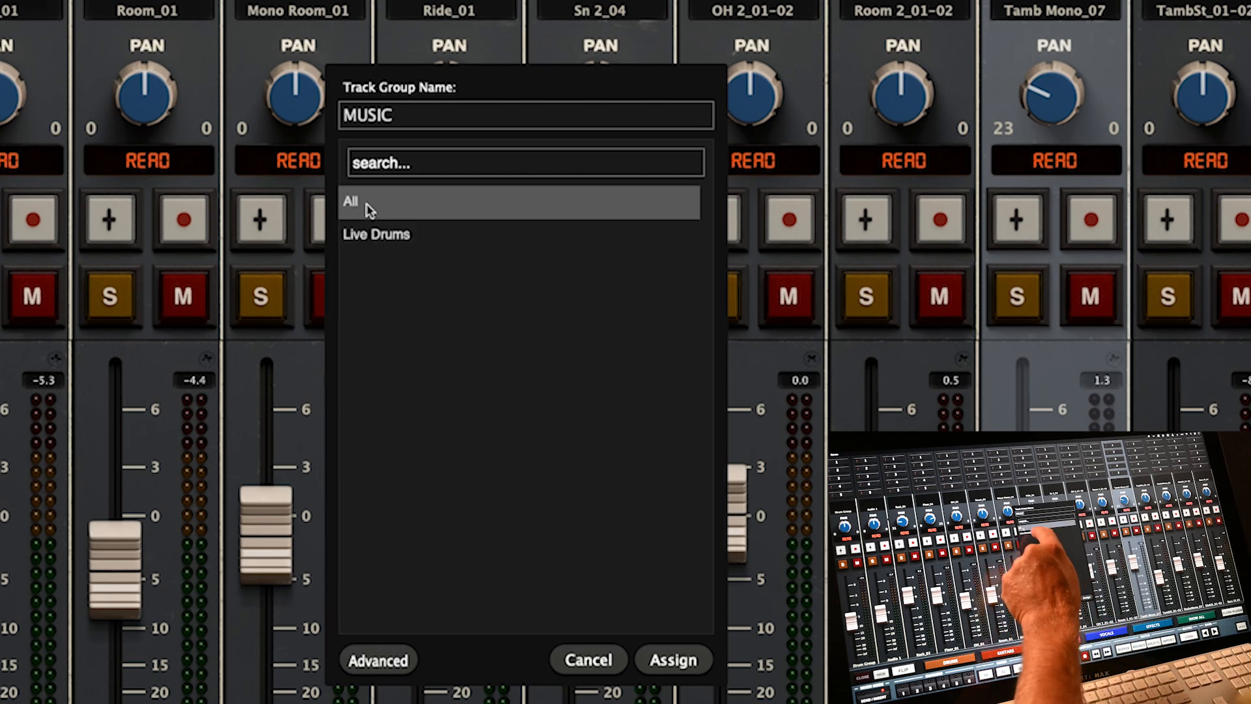
click(388, 251)
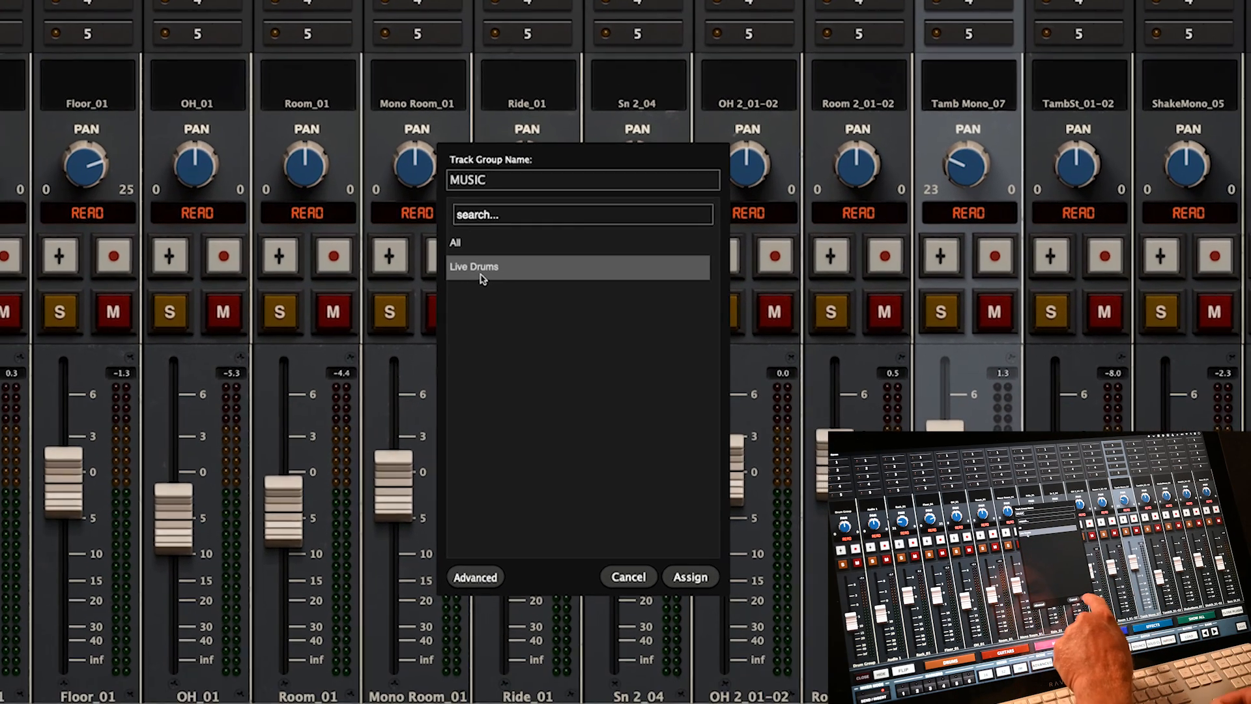
click(671, 660)
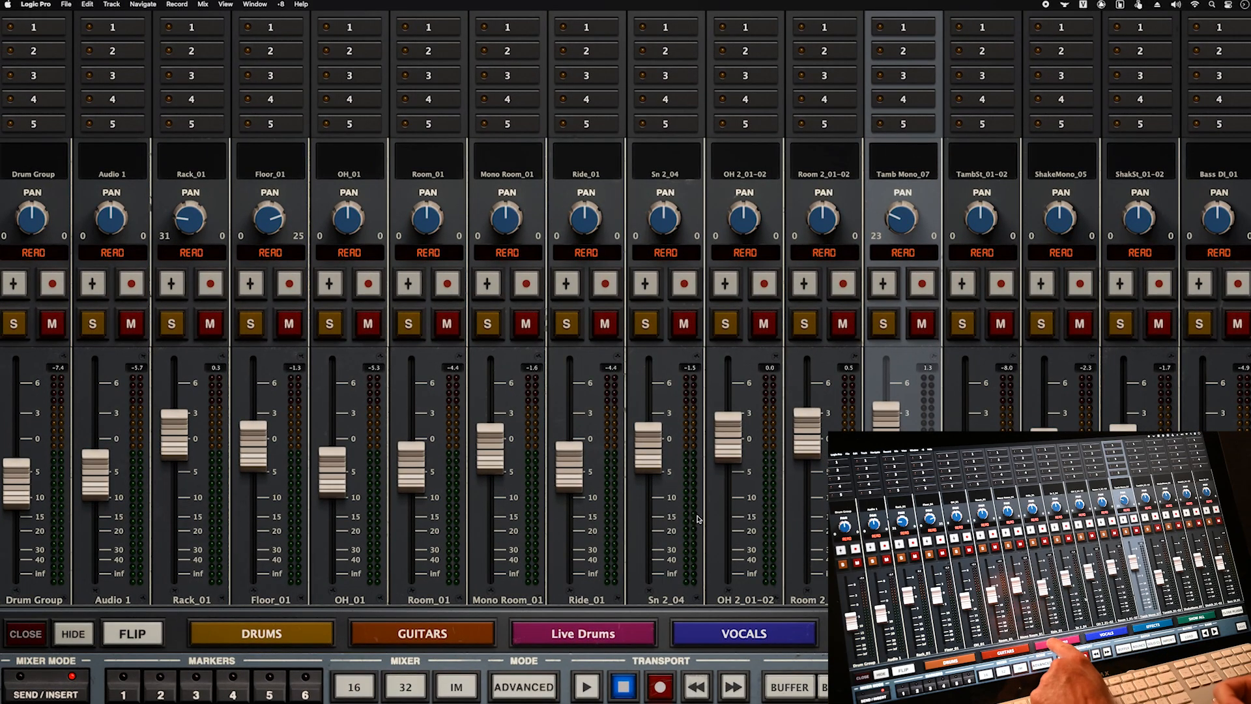
click(584, 633)
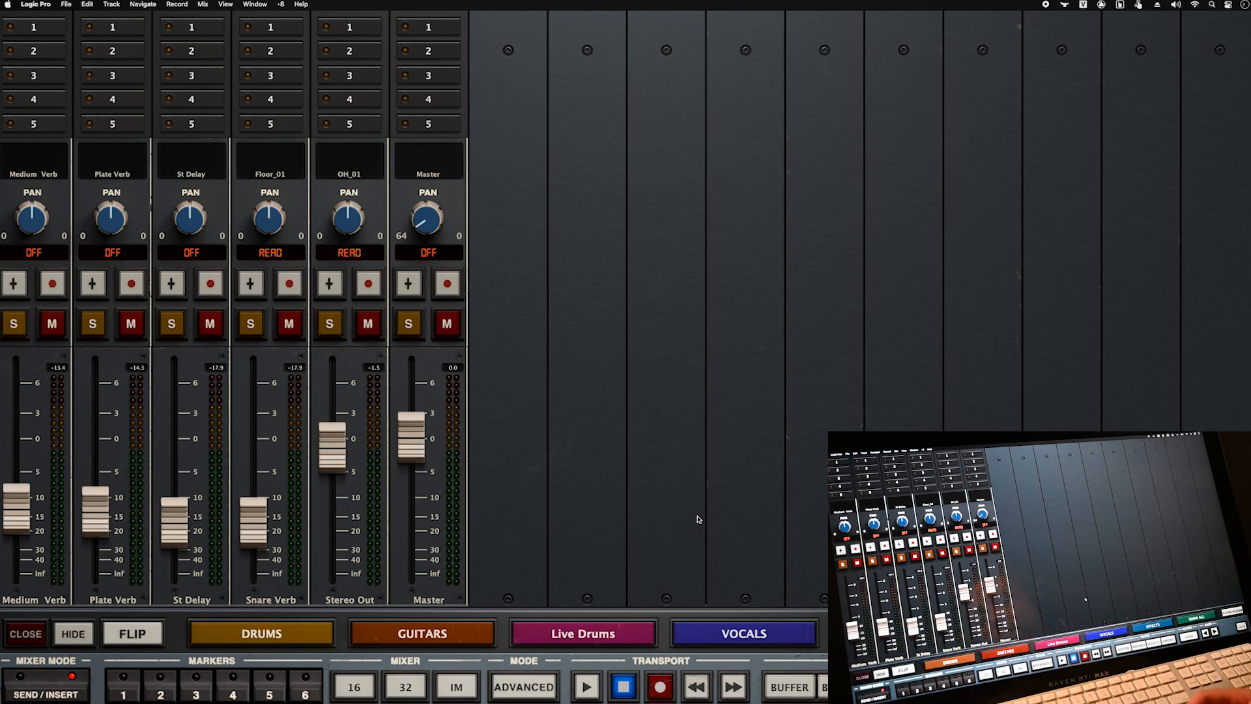
- Push up the Plate Verb, St Delay and Snare Verb faders
drag(95, 513, 95, 456)
drag(174, 523, 174, 482)
drag(95, 456, 96, 448)
drag(174, 483, 174, 462)
drag(253, 522, 254, 515)
drag(95, 447, 95, 421)
drag(253, 515, 254, 463)
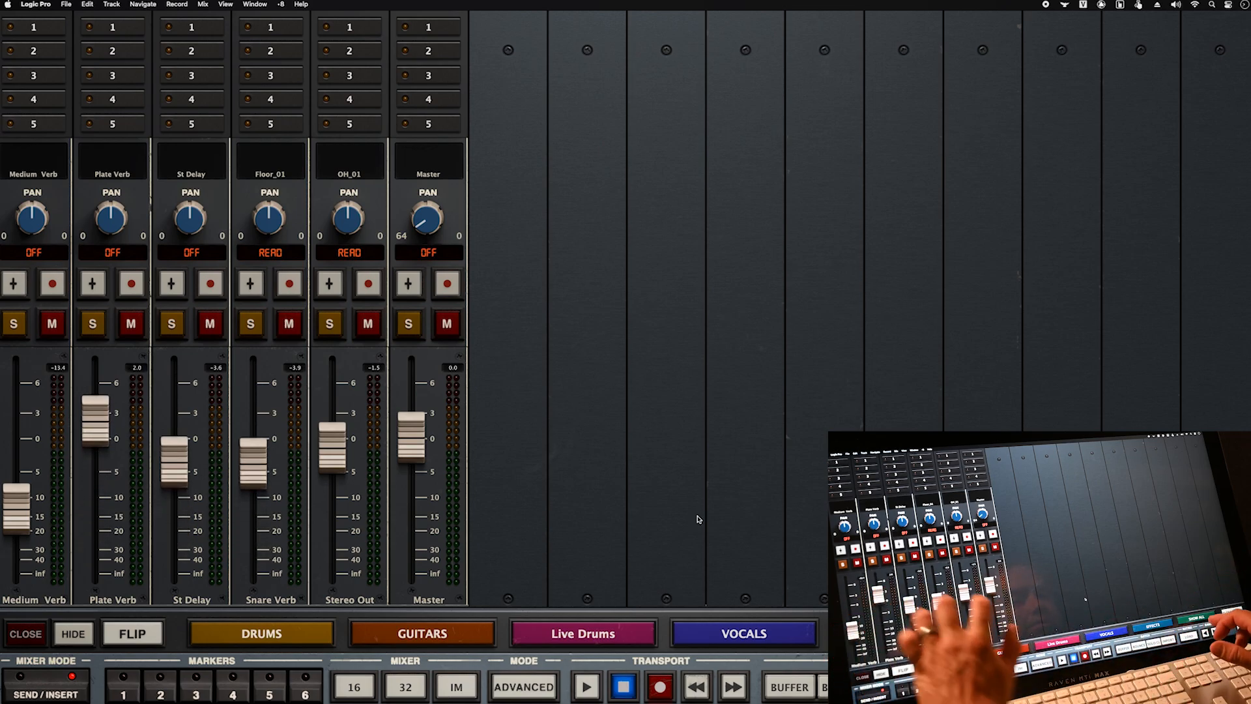
- Show all channels and pull down the Rack through Ride drum faders
click(1066, 633)
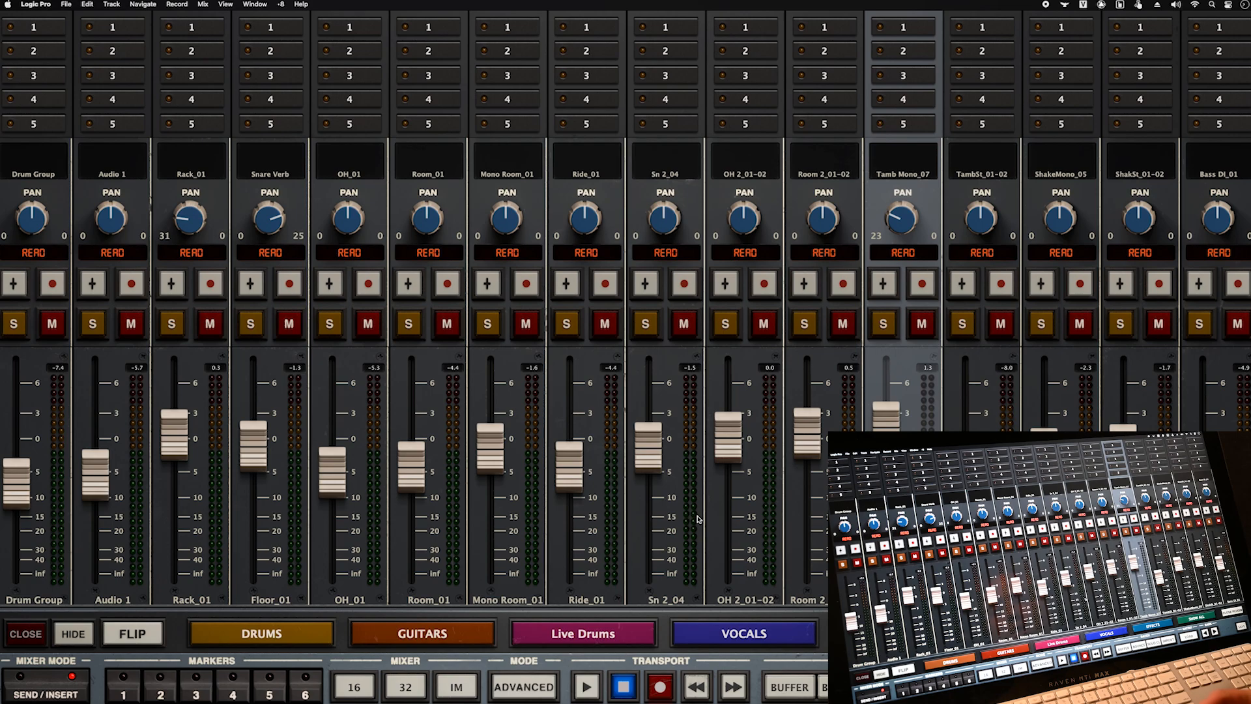
drag(174, 434, 174, 451)
drag(254, 446, 254, 459)
drag(332, 473, 332, 483)
drag(174, 451, 174, 467)
drag(253, 459, 254, 462)
drag(411, 467, 411, 501)
drag(490, 448, 490, 467)
drag(570, 467, 570, 489)
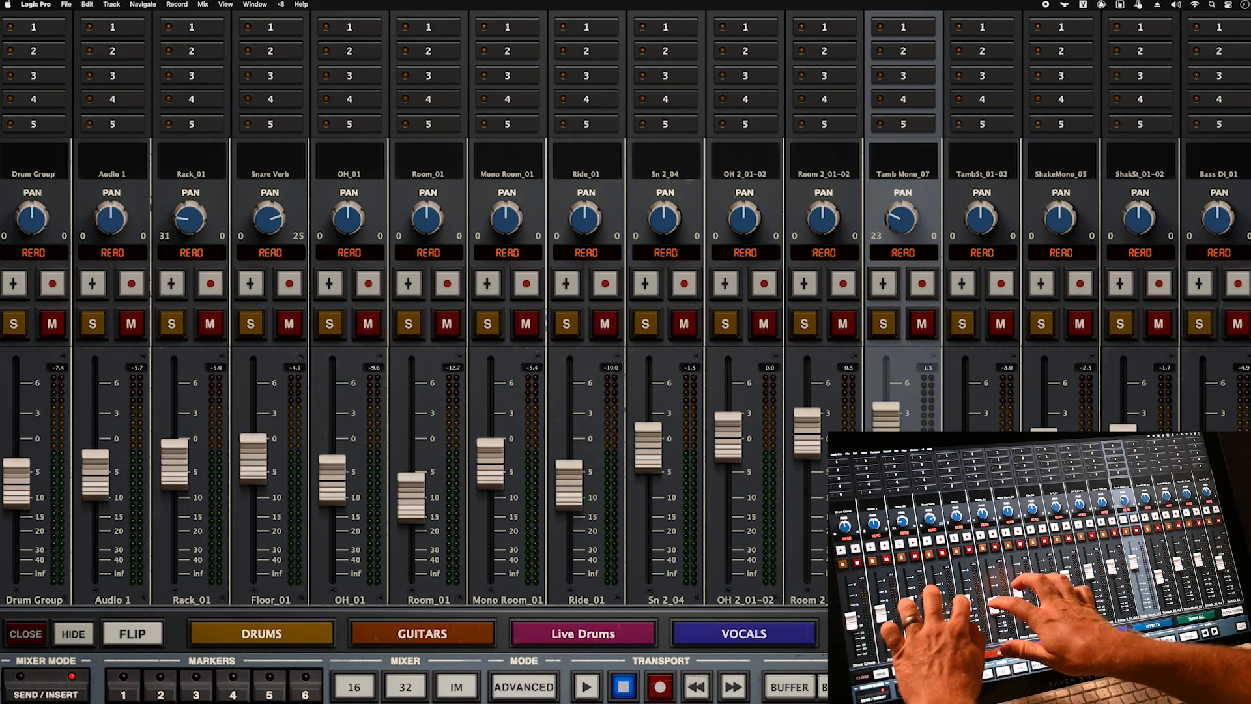
- Bring the Rack through Ride faders back up, select OH_01, and close the mixer
drag(174, 467, 174, 462)
drag(253, 462, 254, 456)
drag(332, 483, 332, 477)
drag(412, 501, 411, 489)
drag(490, 467, 490, 453)
drag(570, 489, 570, 472)
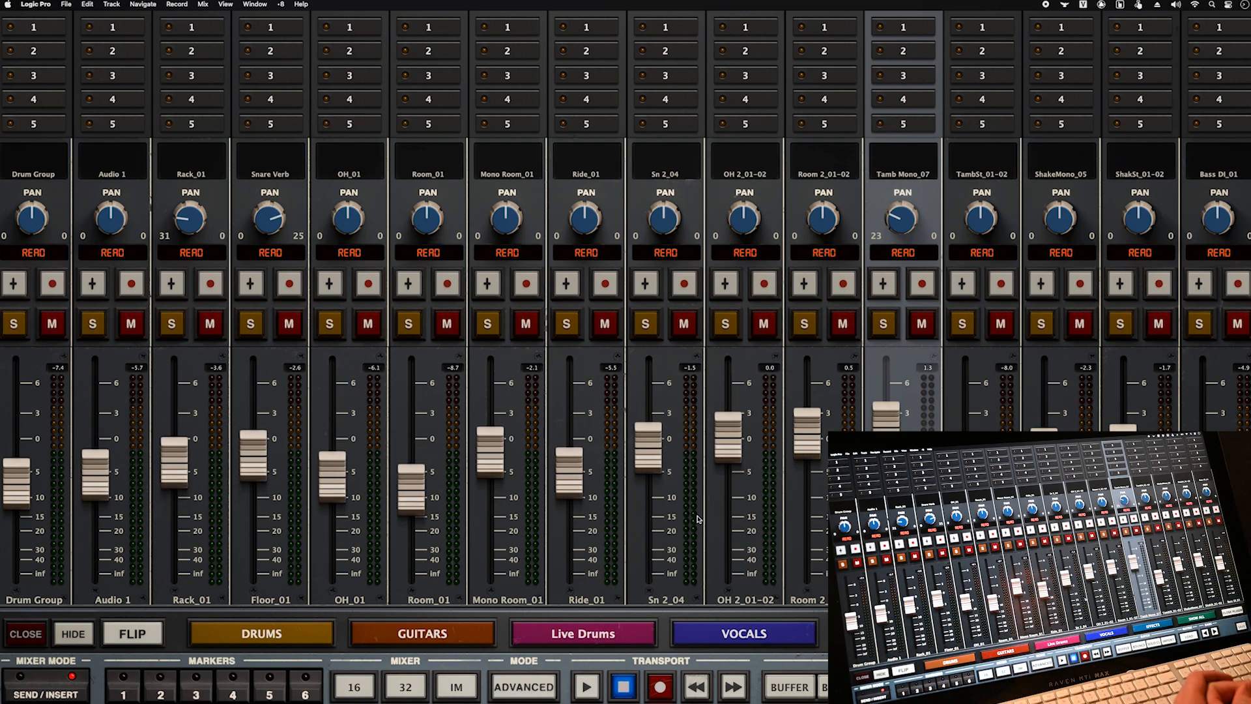
click(349, 599)
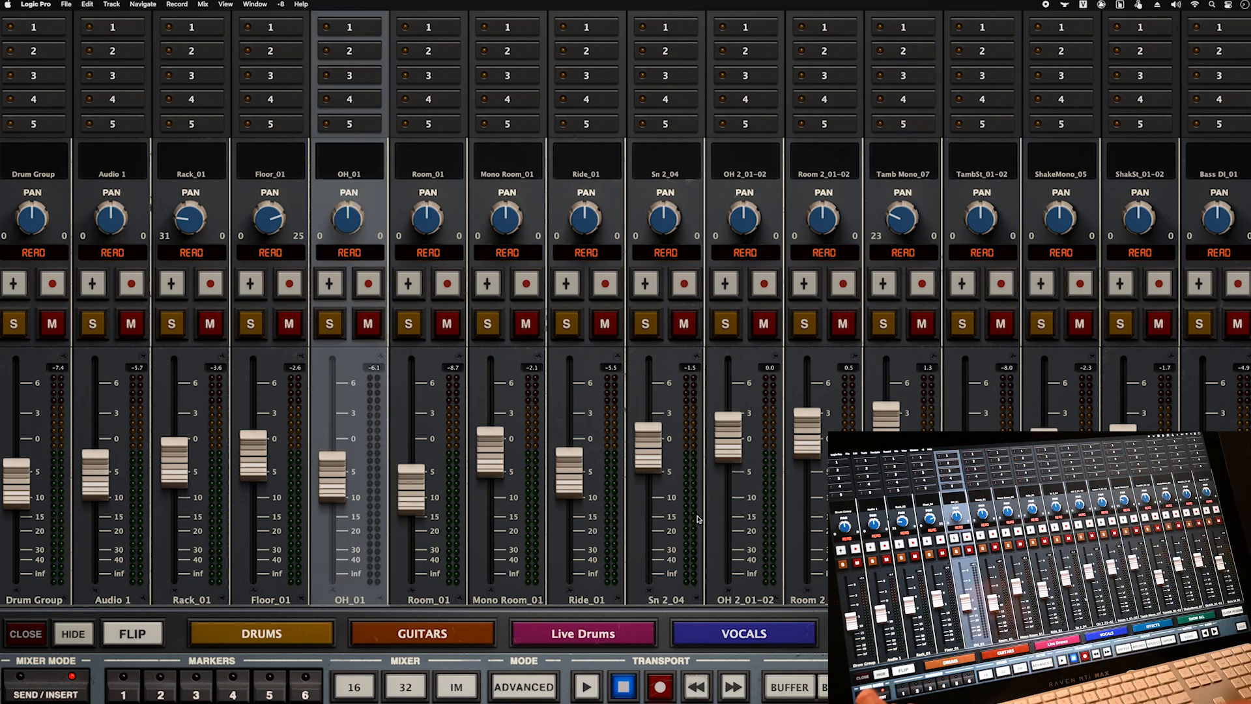
click(25, 633)
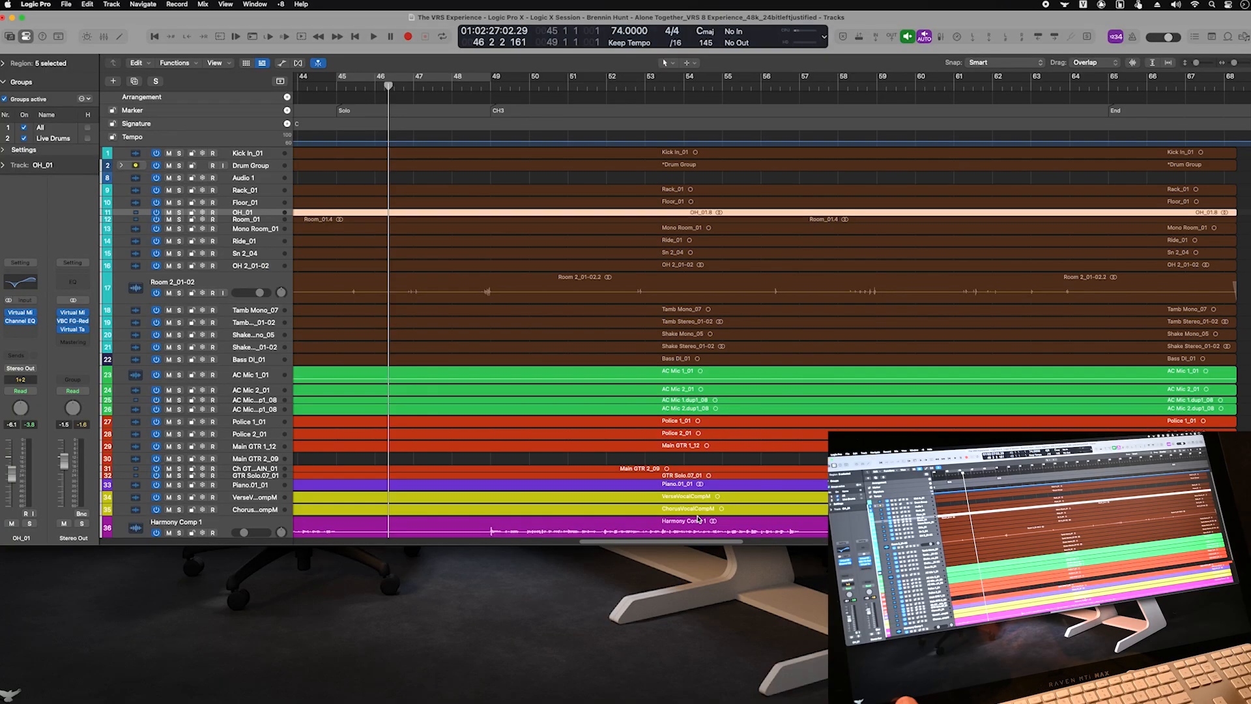
- Switch Logic to Screenset 9 Mix RAVEN and bring the Raven mixer over it
click(339, 290)
click(281, 4)
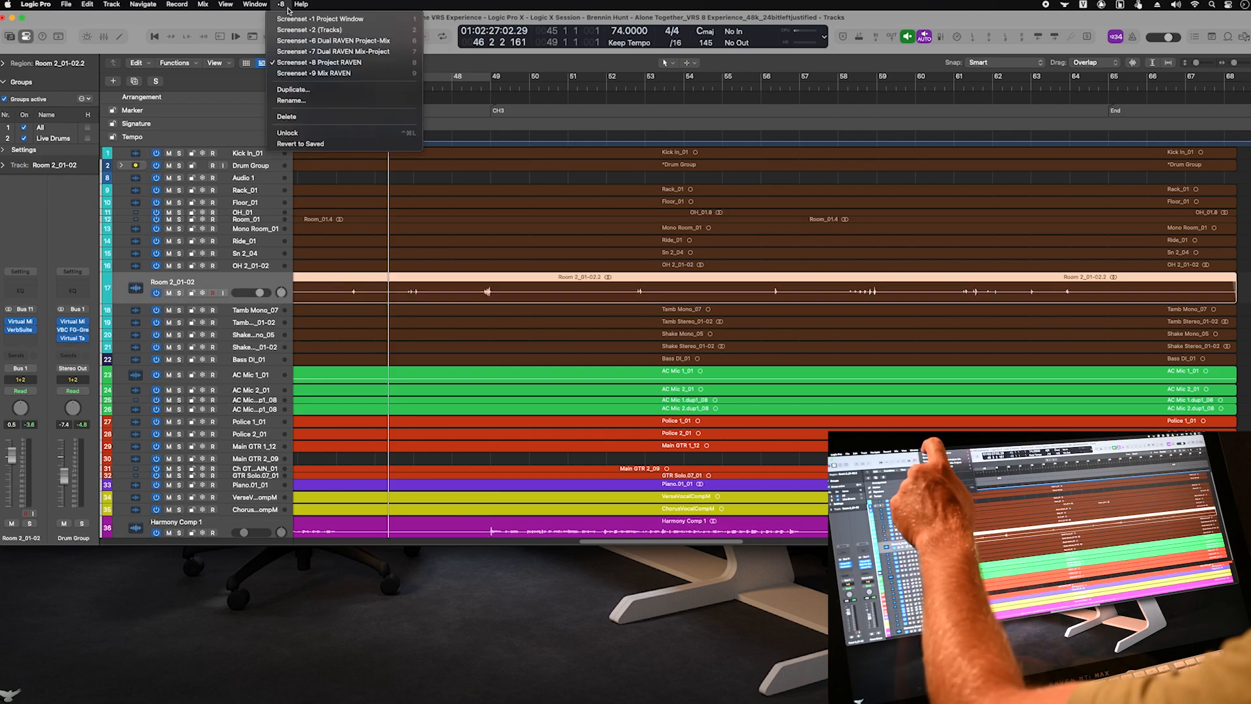
click(302, 73)
click(436, 357)
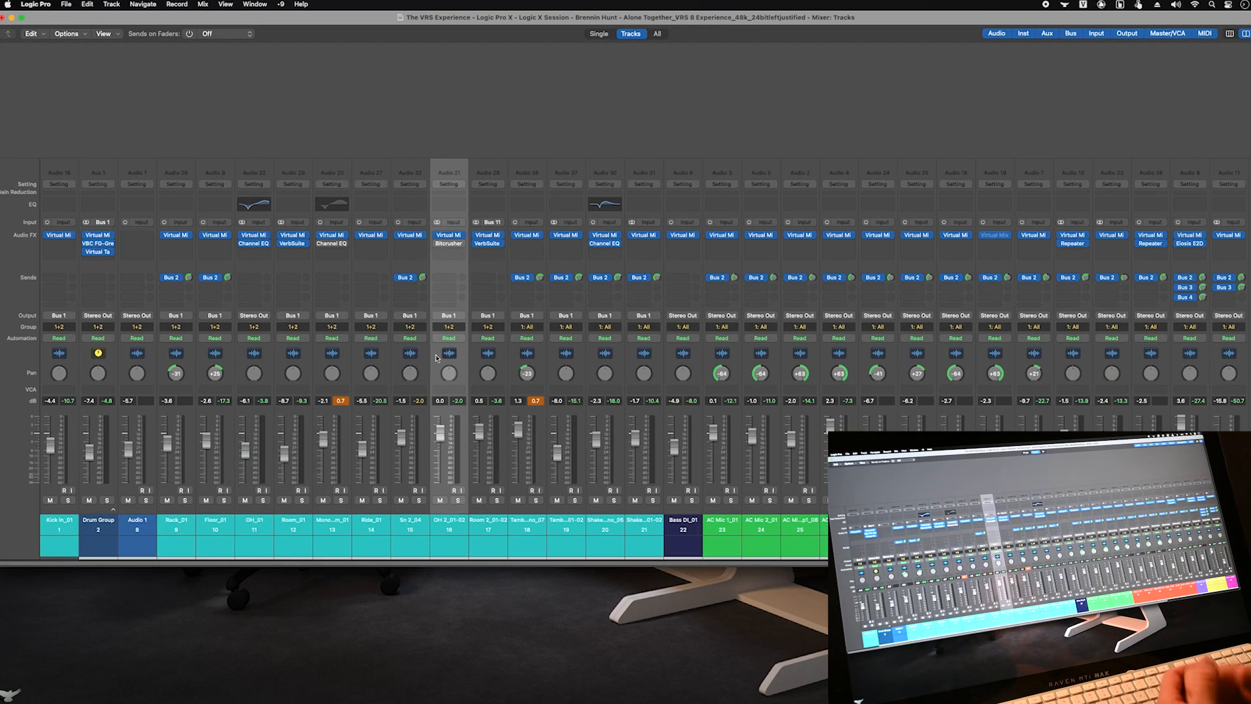
click(5, 700)
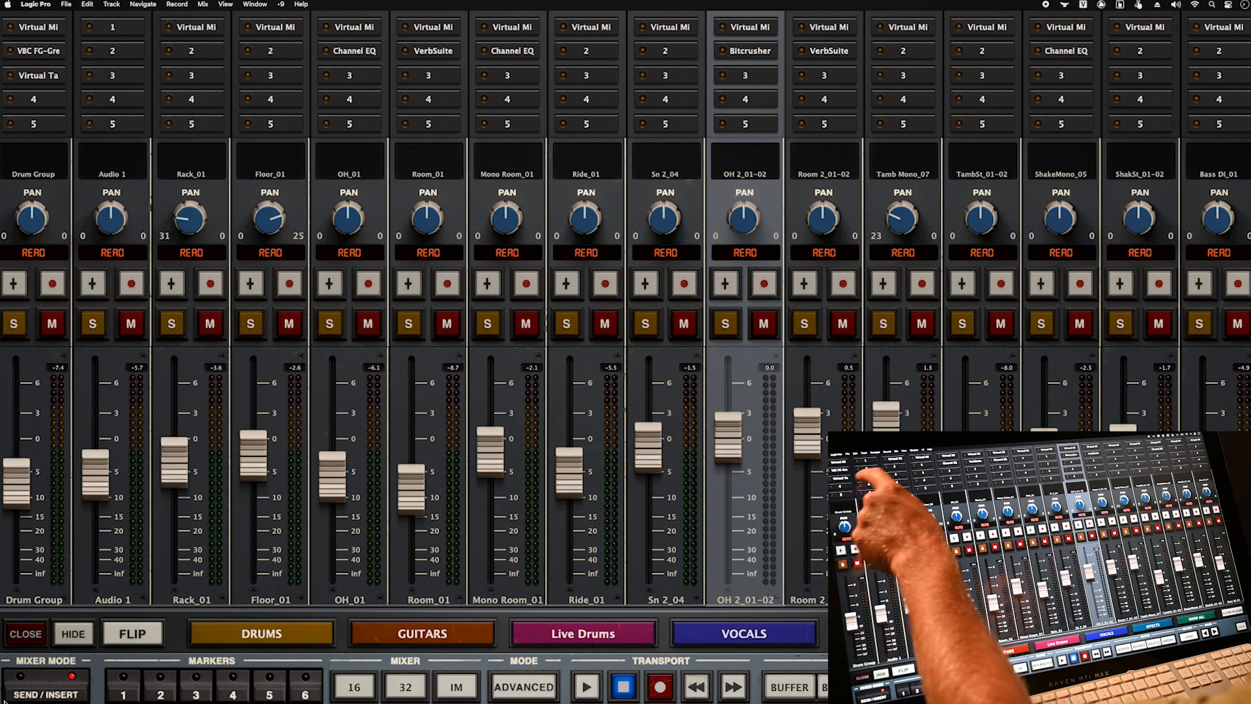
- Move OH_01's 750 Hz EQ band to 360 Hz, +4.8 dB, and lower Mono Room's gate transient detection
click(354, 51)
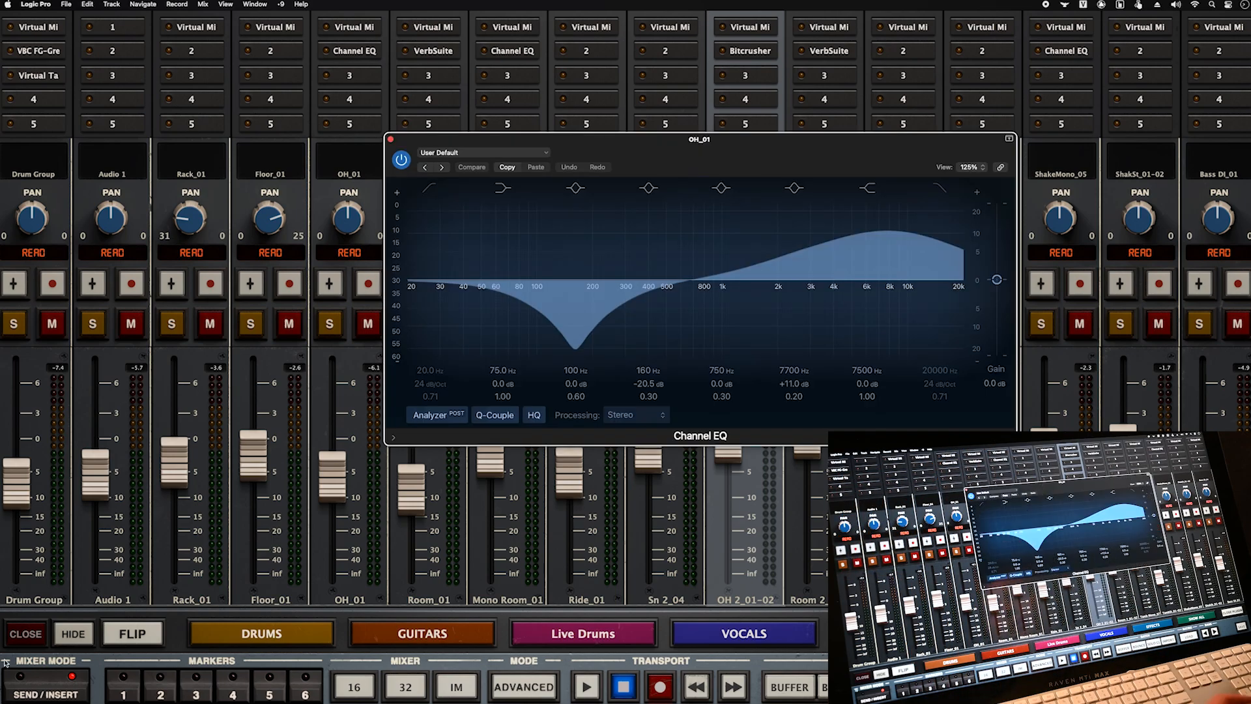
click(694, 281)
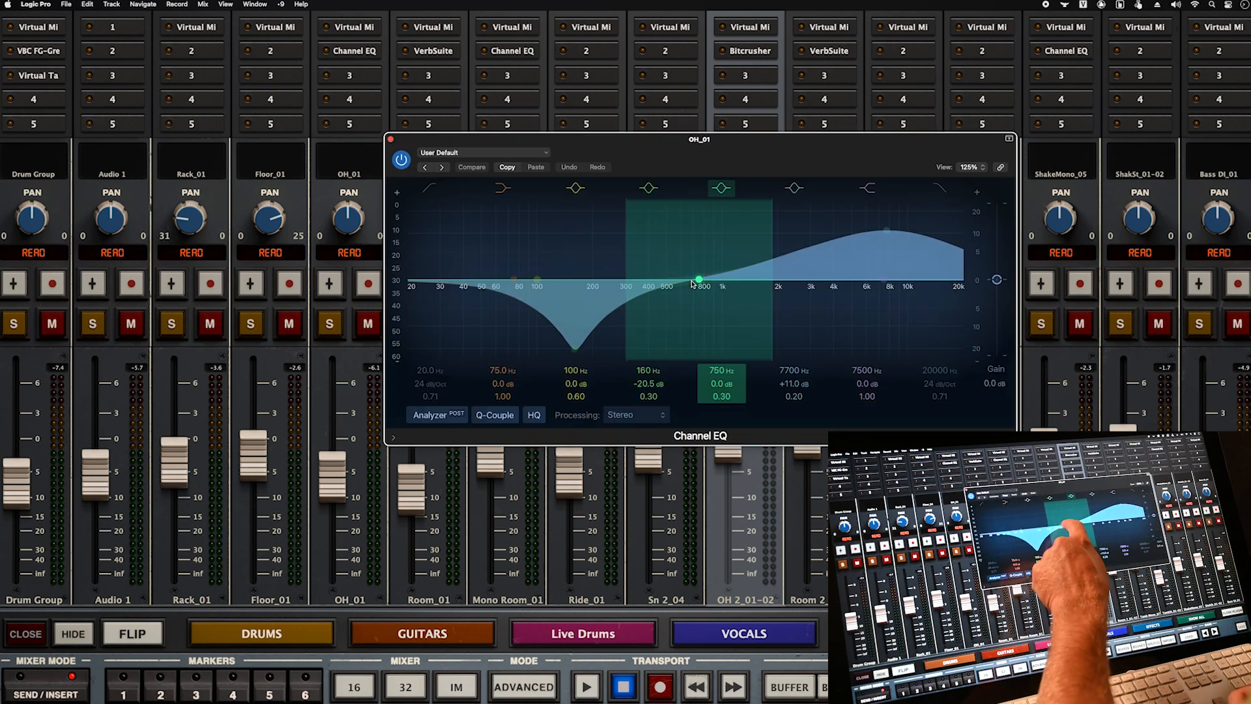
drag(678, 282, 638, 261)
click(390, 139)
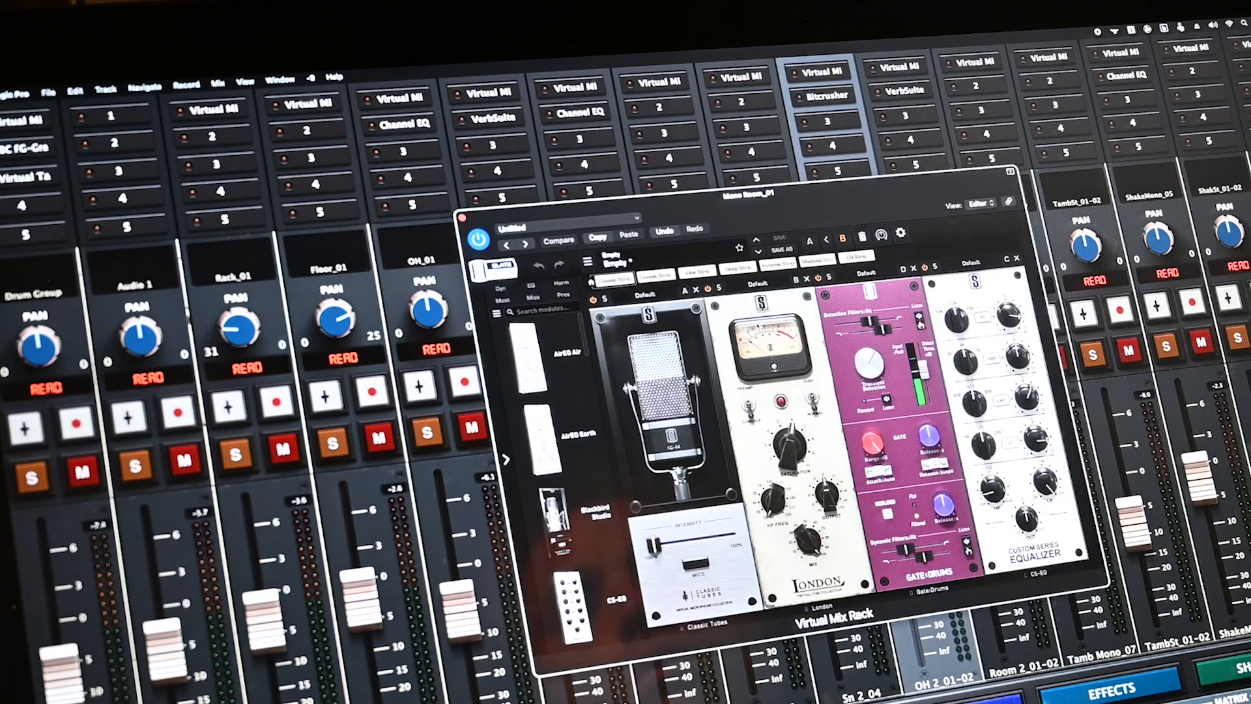
drag(871, 364, 869, 386)
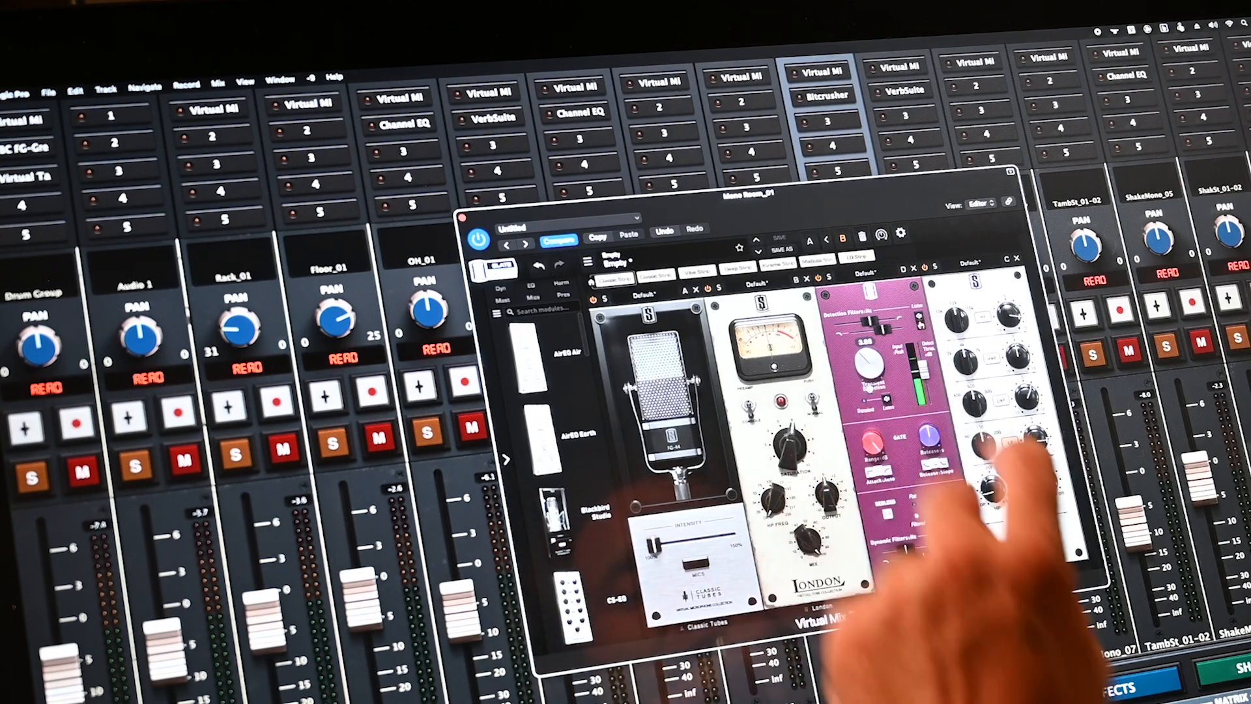
click(575, 88)
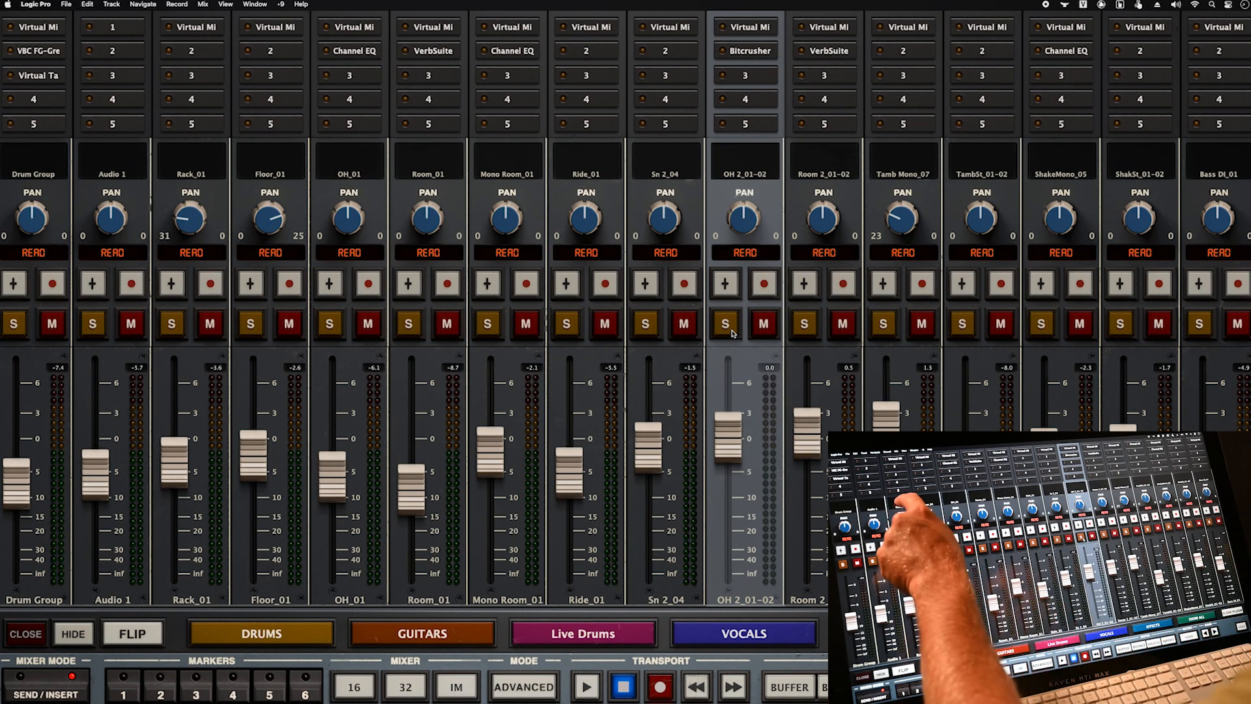
click(191, 159)
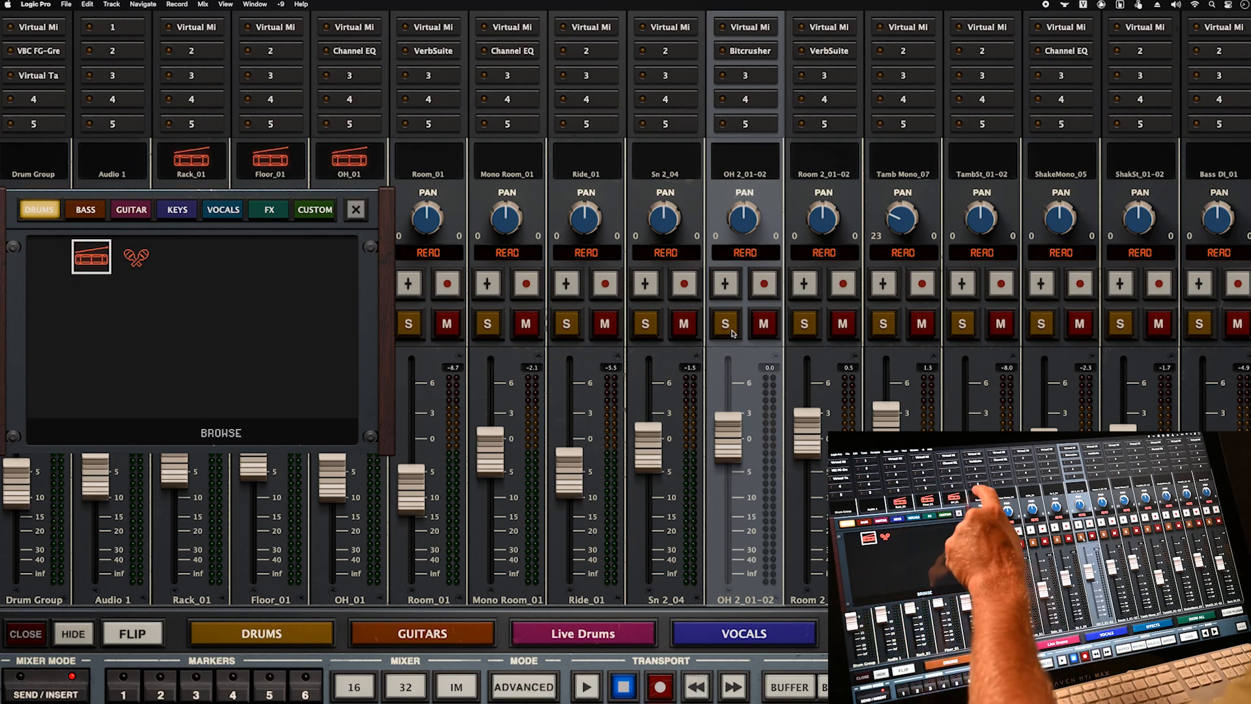
click(428, 158)
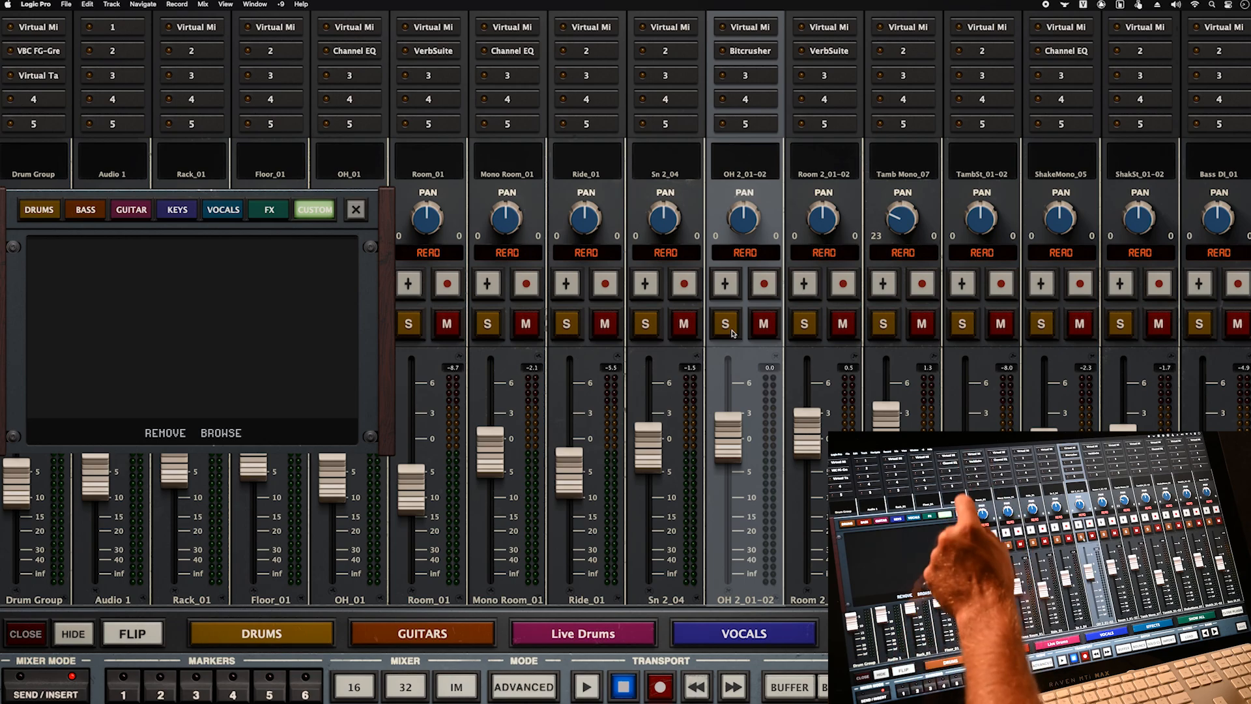
click(356, 209)
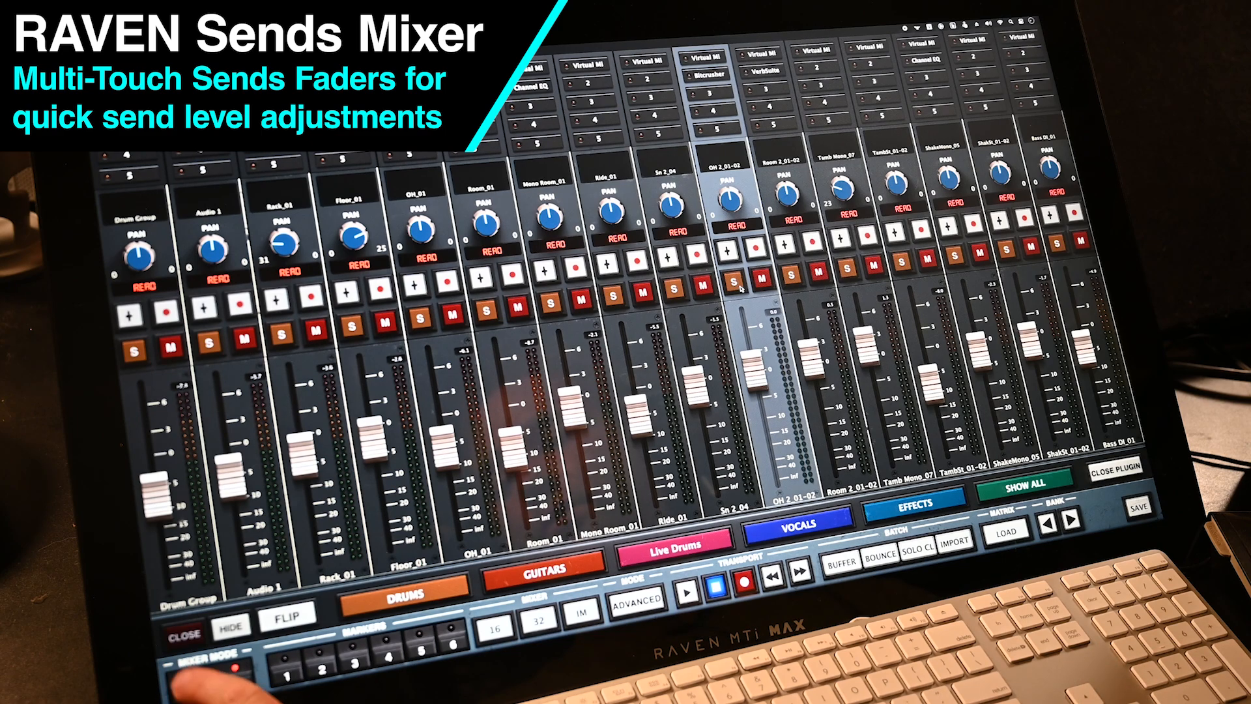
- In send mode, set the OH_01, Room_01 and Mono Room_01 send 1 levels
click(202, 681)
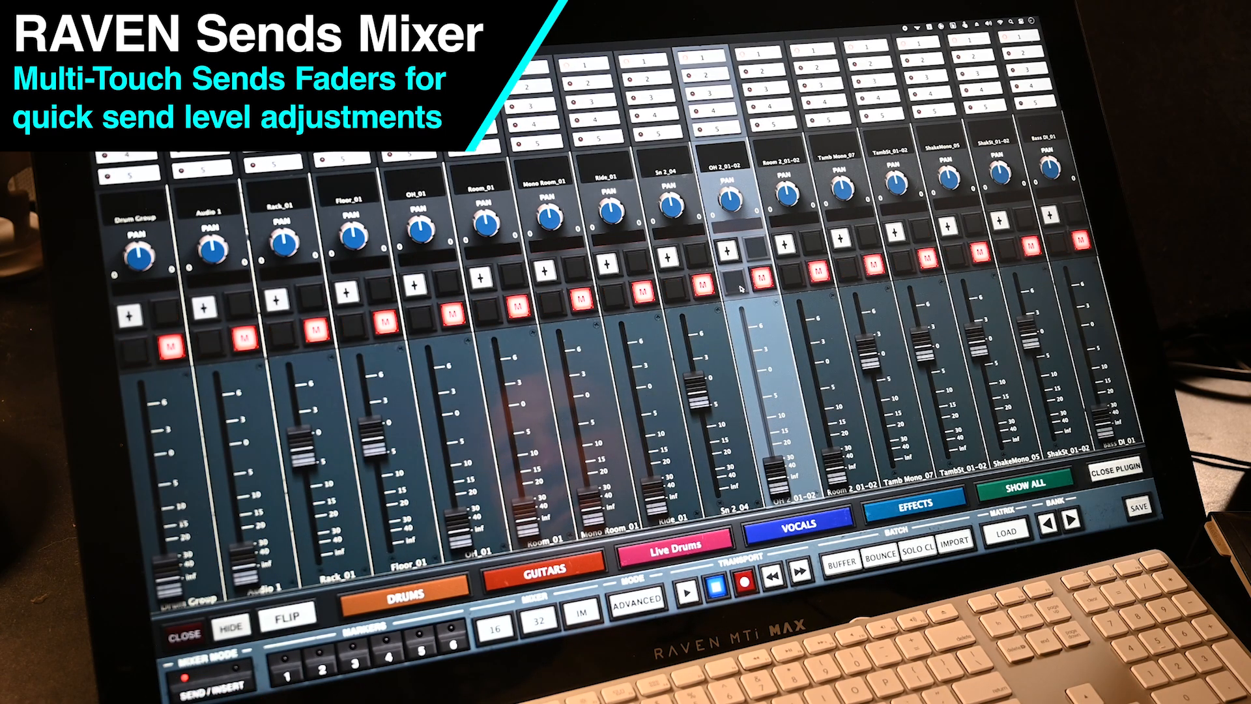
drag(460, 528, 444, 440)
drag(526, 518, 508, 414)
drag(592, 507, 576, 430)
drag(445, 439, 447, 466)
drag(508, 414, 512, 443)
drag(576, 430, 569, 378)
drag(655, 499, 642, 420)
drag(569, 378, 574, 407)
drag(642, 420, 653, 485)
drag(574, 408, 572, 382)
drag(653, 486, 638, 414)
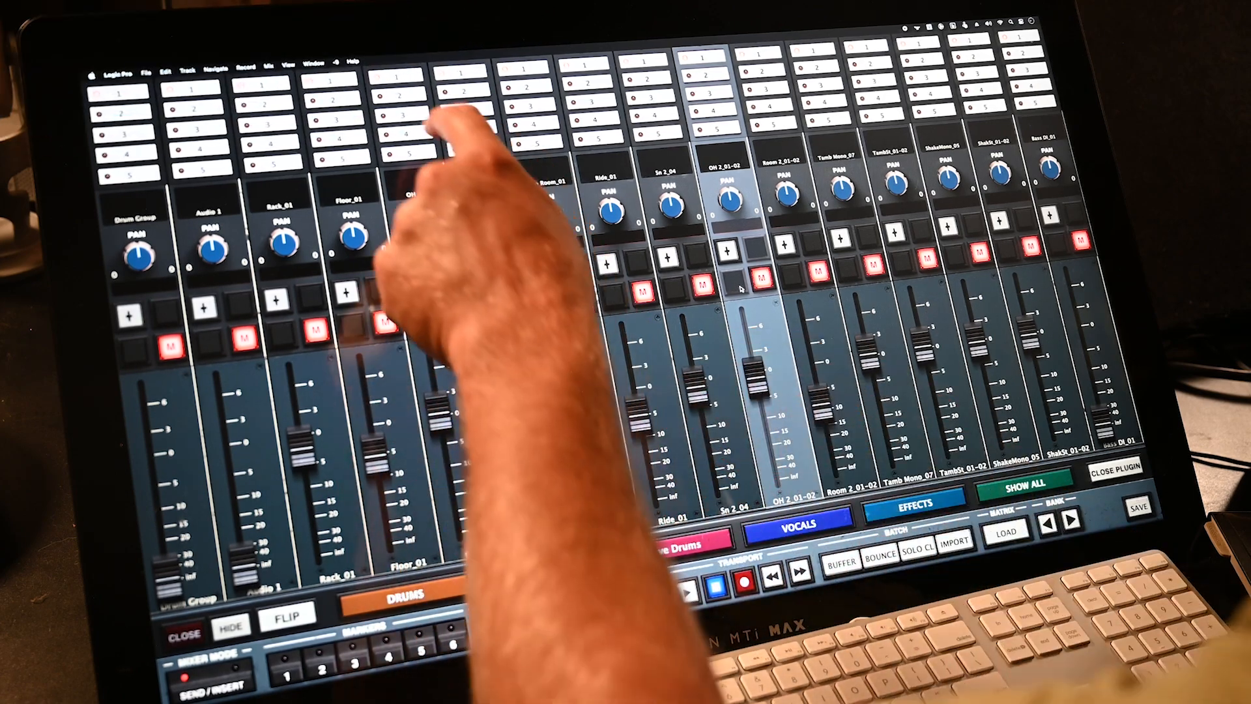
- Lower the Rack_01 through Ride_01 levels on send 3
click(400, 96)
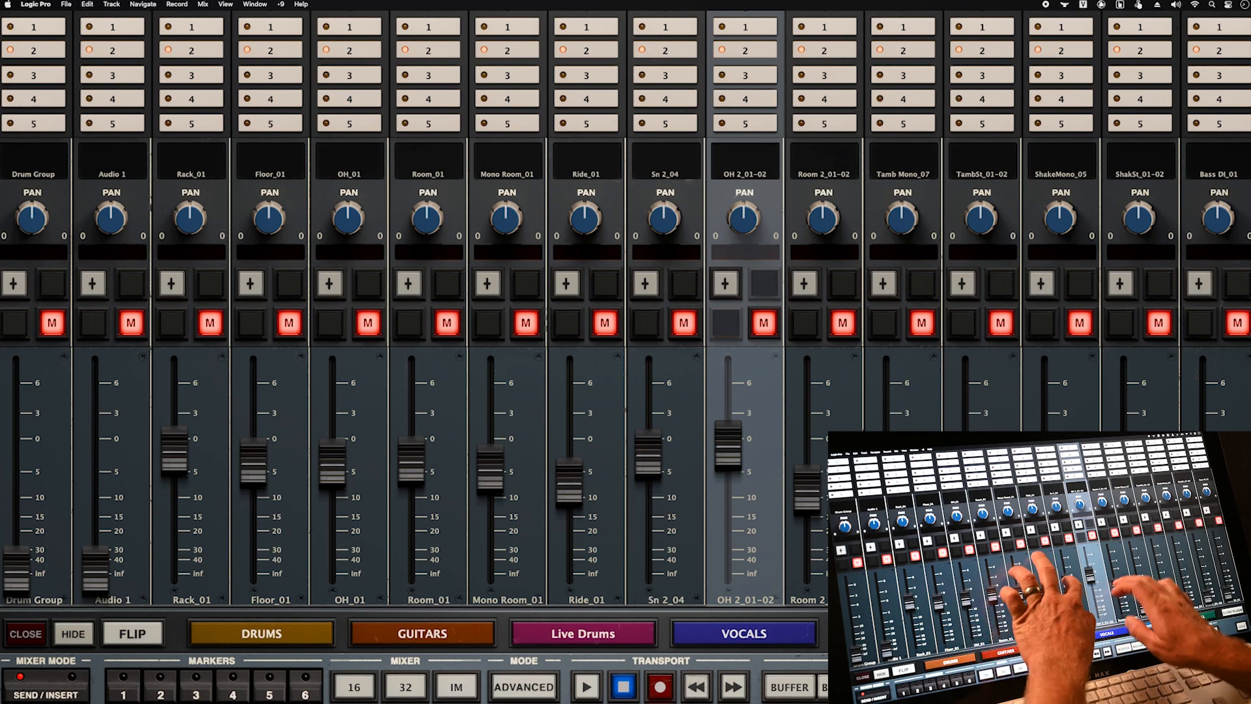
click(515, 75)
drag(175, 445, 175, 536)
drag(254, 455, 254, 519)
drag(333, 455, 332, 527)
drag(411, 462, 411, 537)
drag(490, 469, 490, 510)
drag(569, 483, 569, 524)
- Raise the Rack_01 through Ride_01 levels on send 4
click(428, 99)
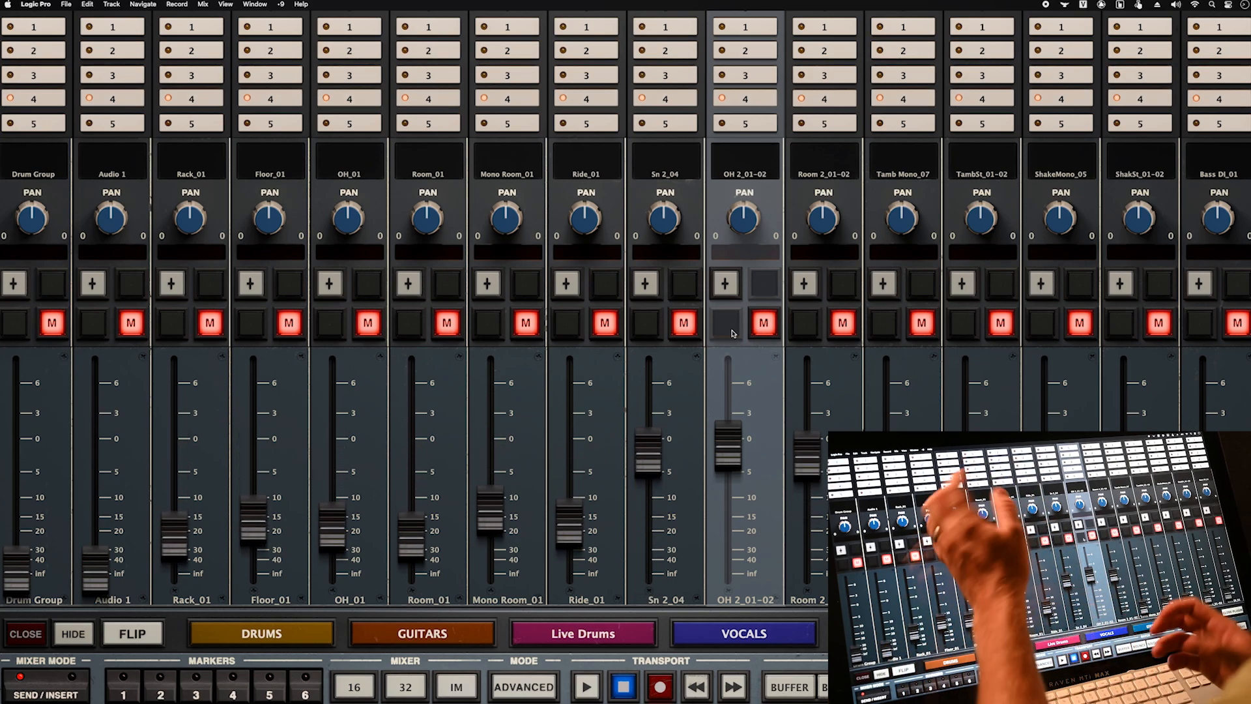
drag(174, 537, 175, 448)
drag(253, 519, 253, 420)
drag(332, 528, 333, 442)
drag(411, 537, 411, 481)
drag(490, 511, 490, 452)
drag(570, 523, 569, 466)
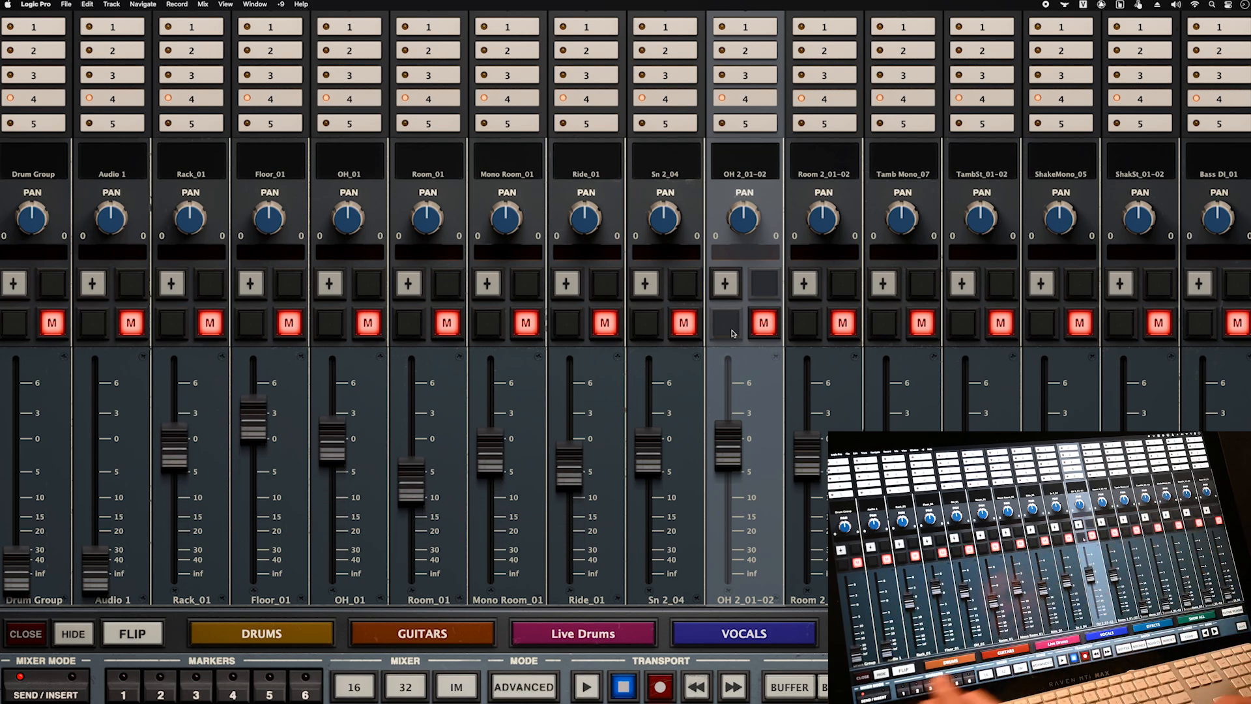
- Back in volume mode, rebalance six drum channel faders and check OH 2's Bitcrusher plug-in
click(45, 686)
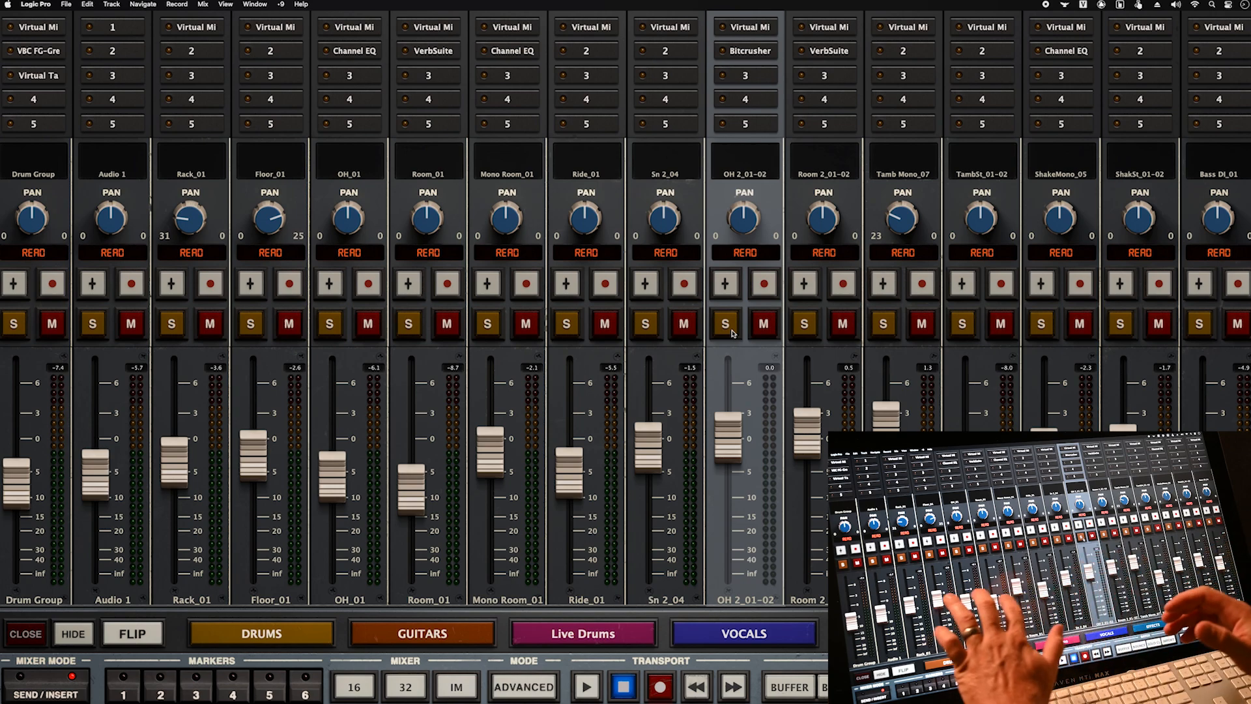
drag(333, 477, 333, 455)
drag(411, 490, 412, 471)
drag(253, 455, 253, 470)
drag(569, 473, 569, 505)
drag(648, 447, 649, 465)
drag(728, 437, 727, 465)
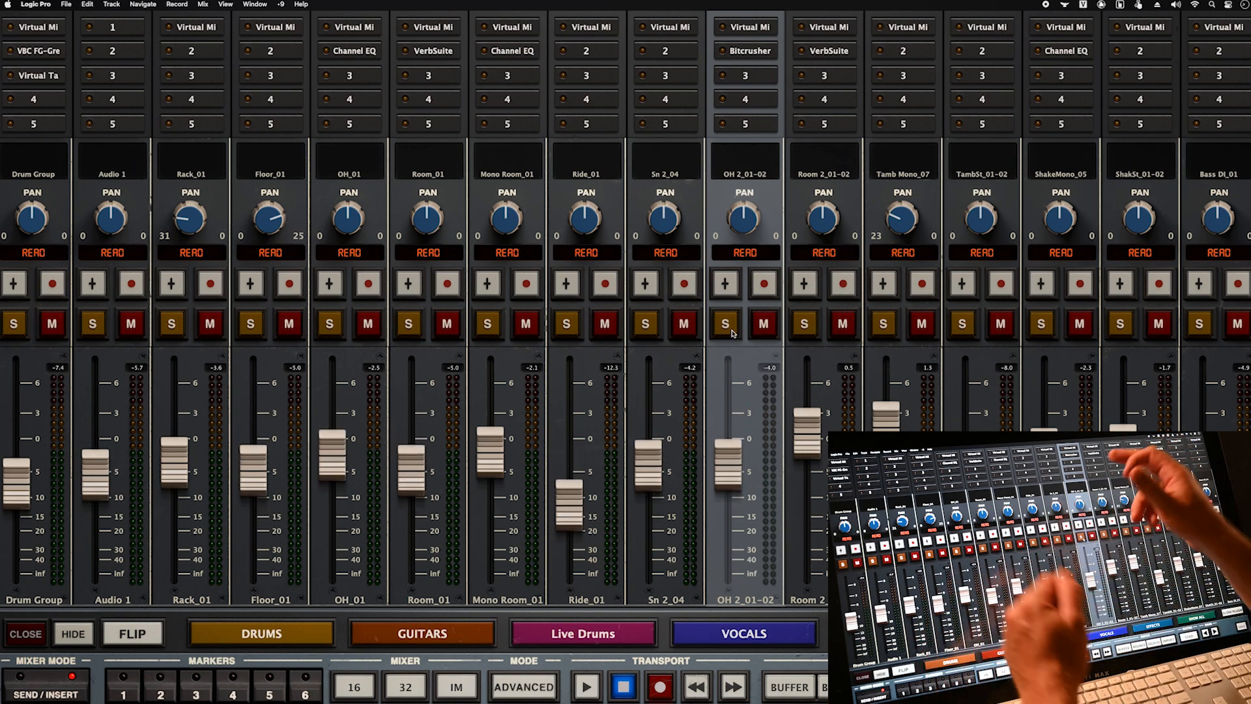
click(750, 50)
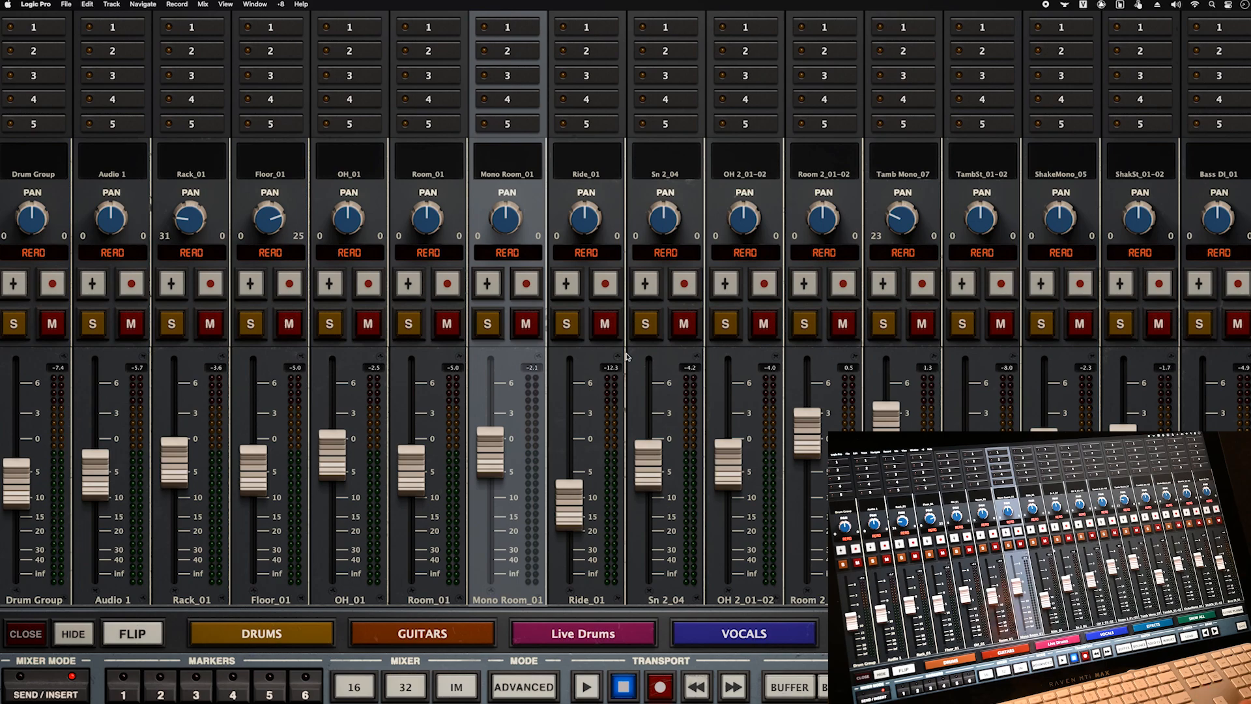
click(524, 687)
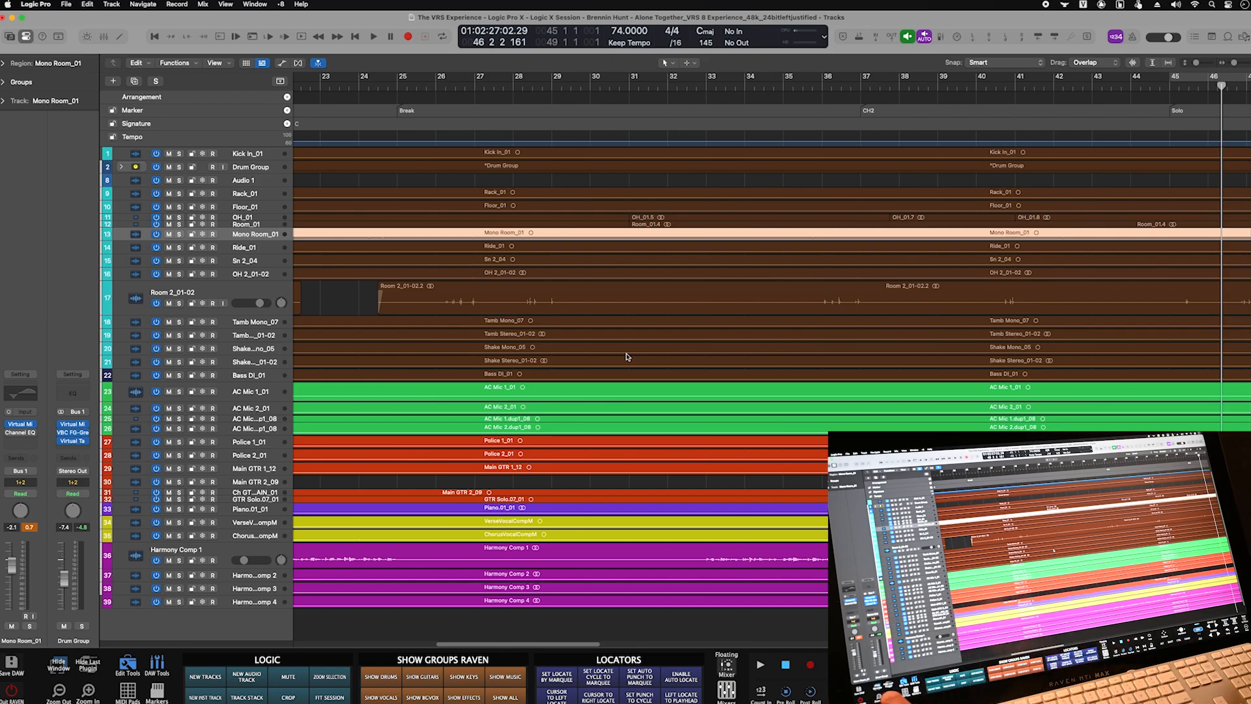
- Open Drum Group's VBC FG-Grey plug-in, hide it, and dismiss an insert's plug-in list
click(72, 432)
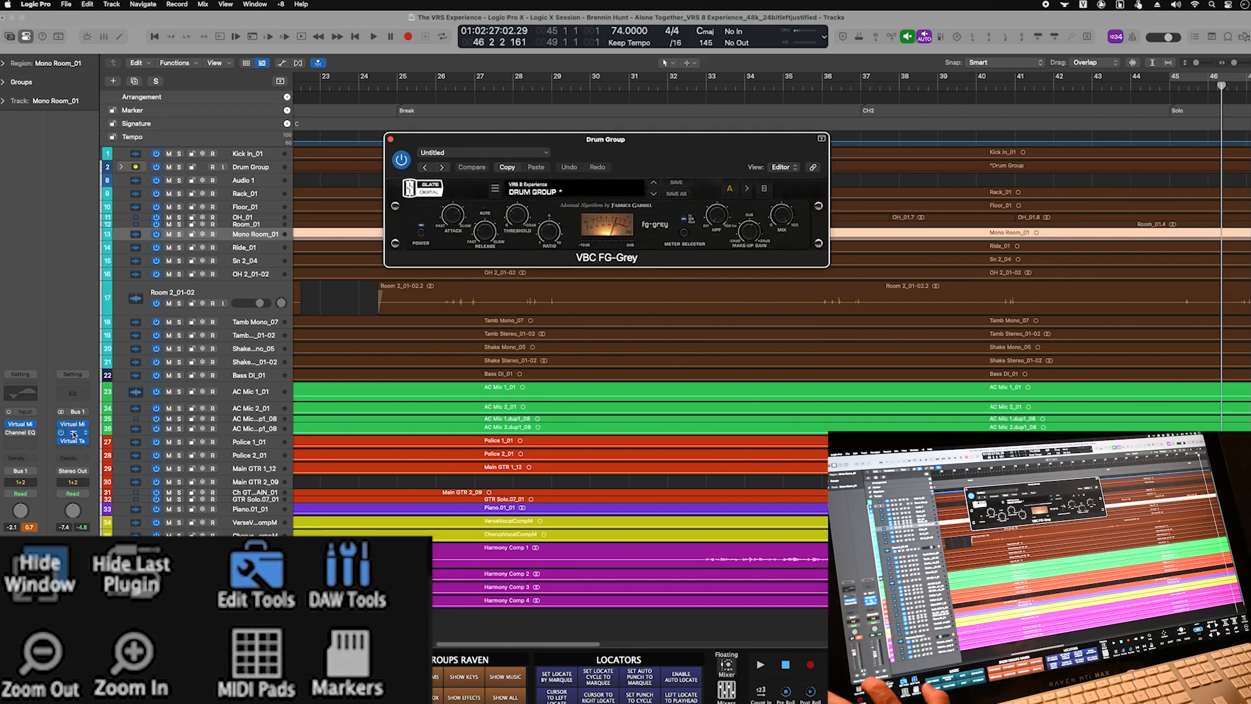
click(49, 572)
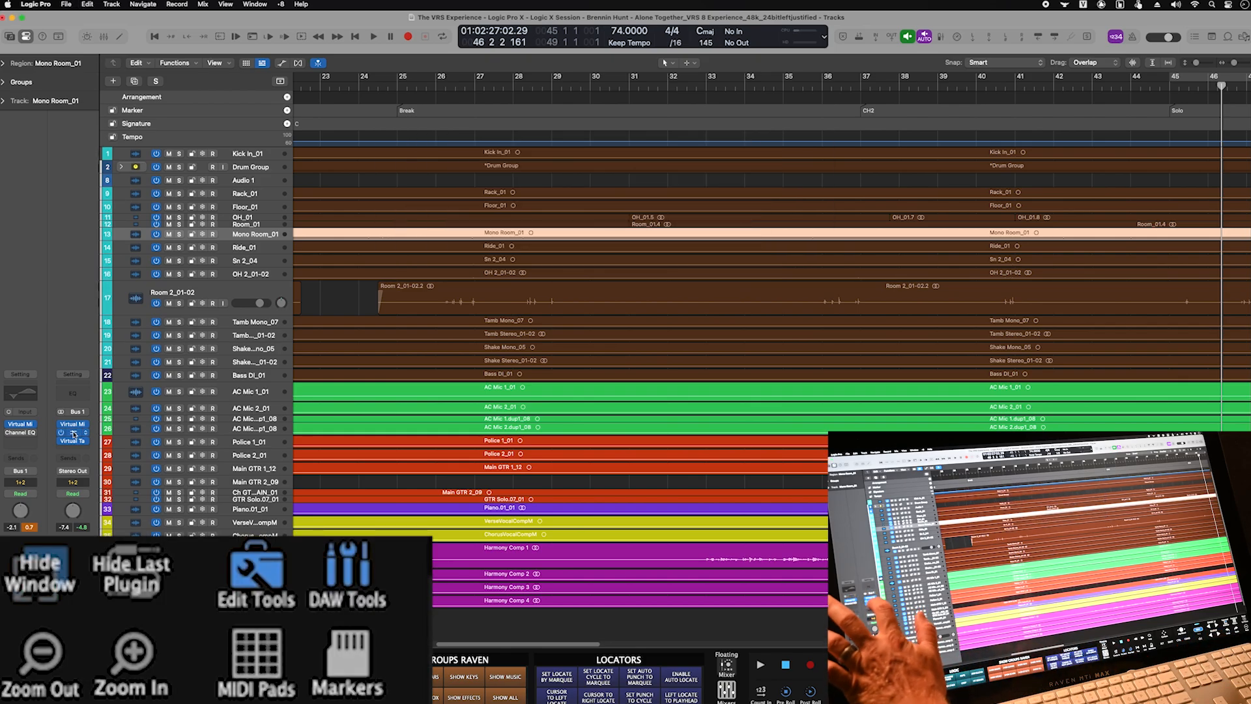
click(73, 444)
click(74, 396)
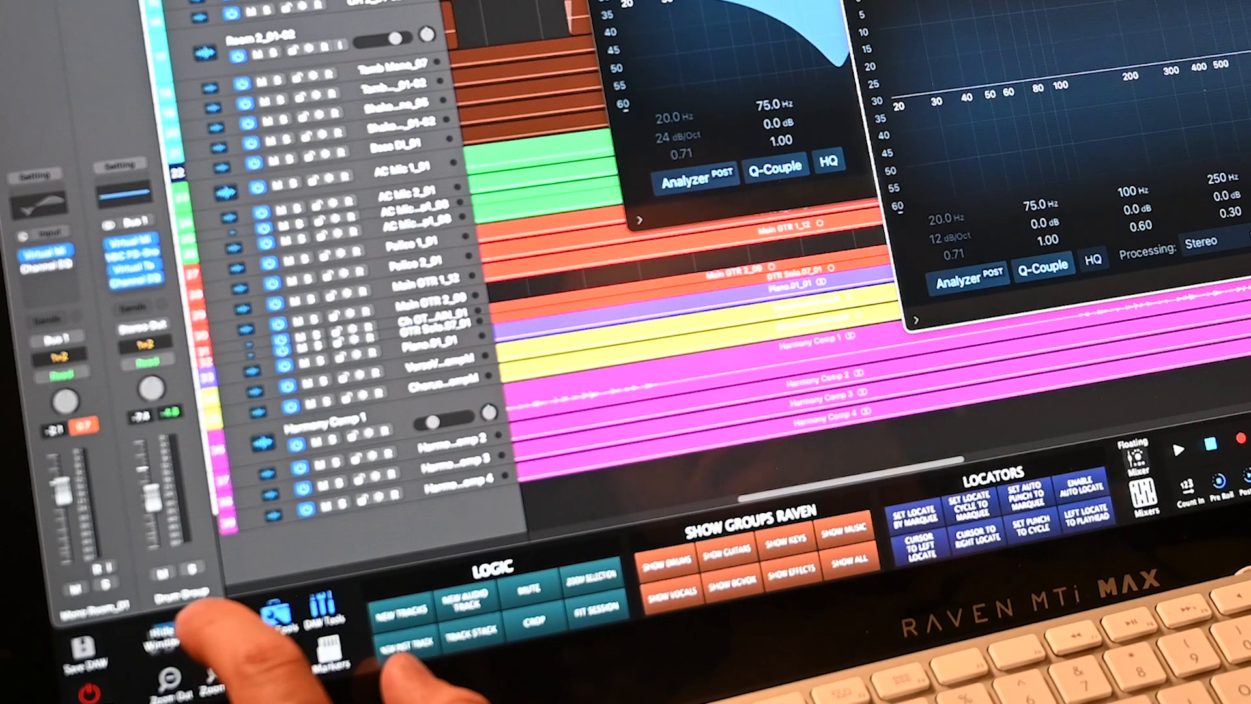
- Hide all open plug-in windows, then hide the last-opened plug-ins repeatedly
click(163, 636)
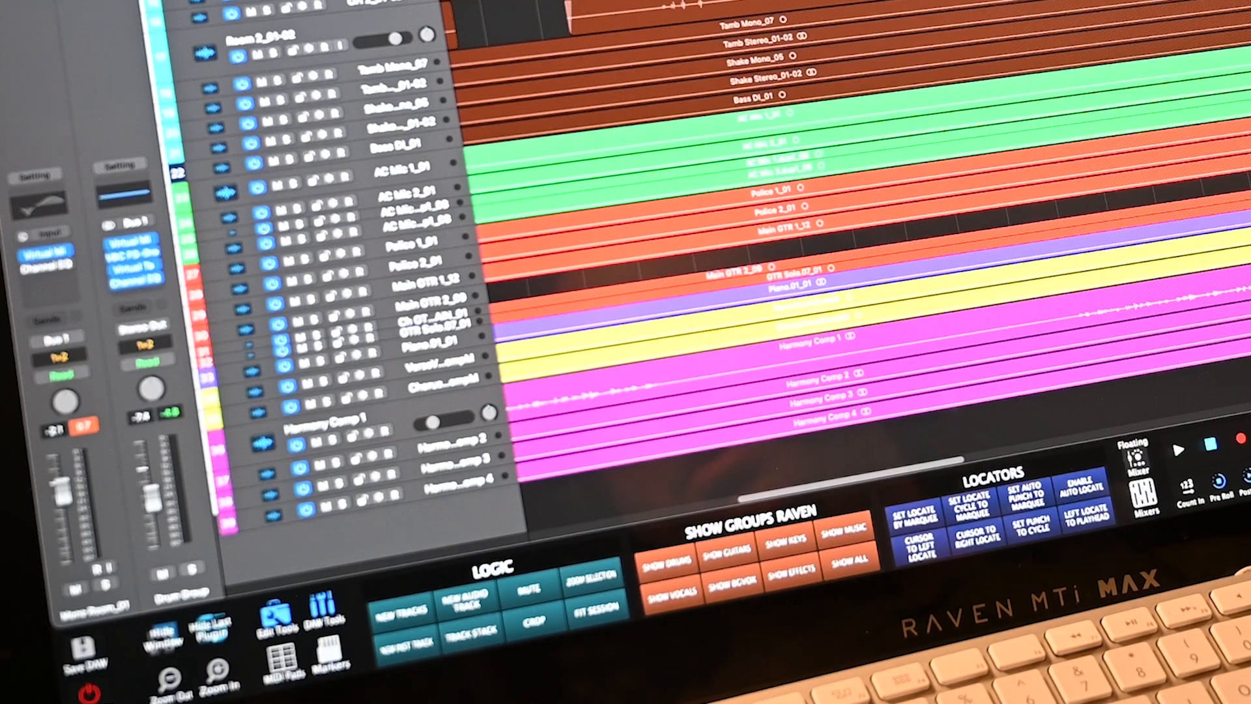
click(209, 627)
click(210, 627)
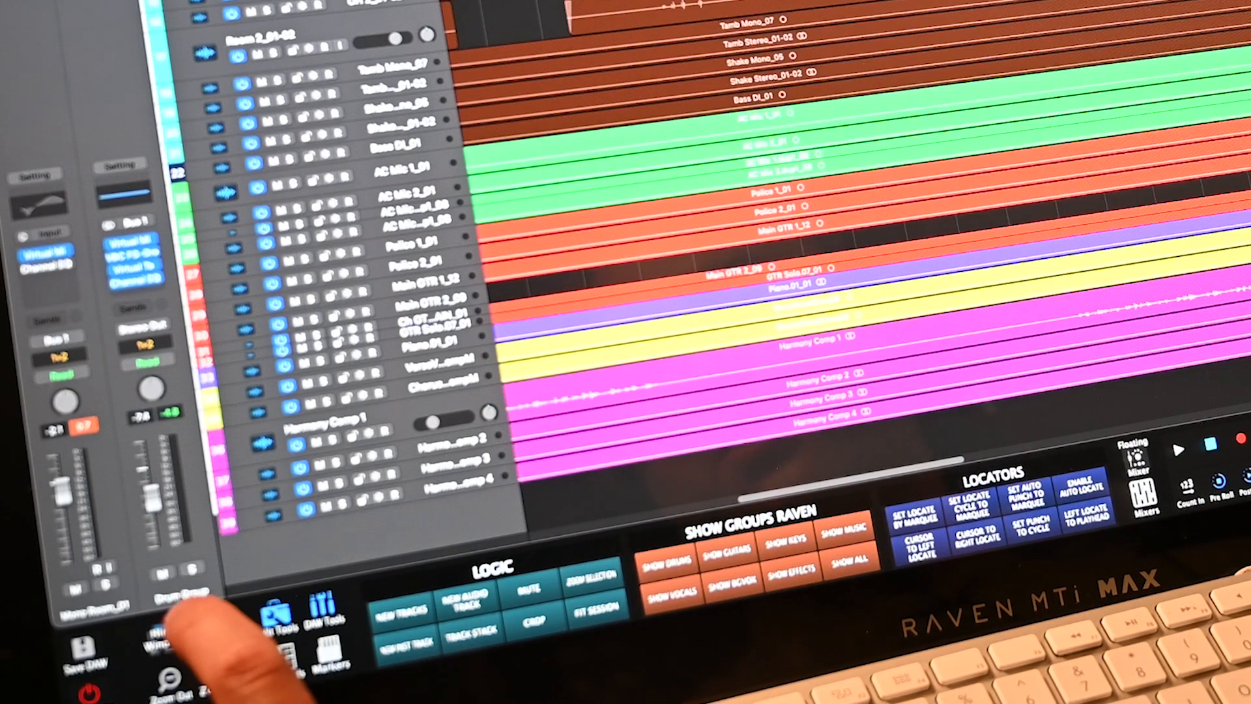
click(210, 627)
click(210, 627)
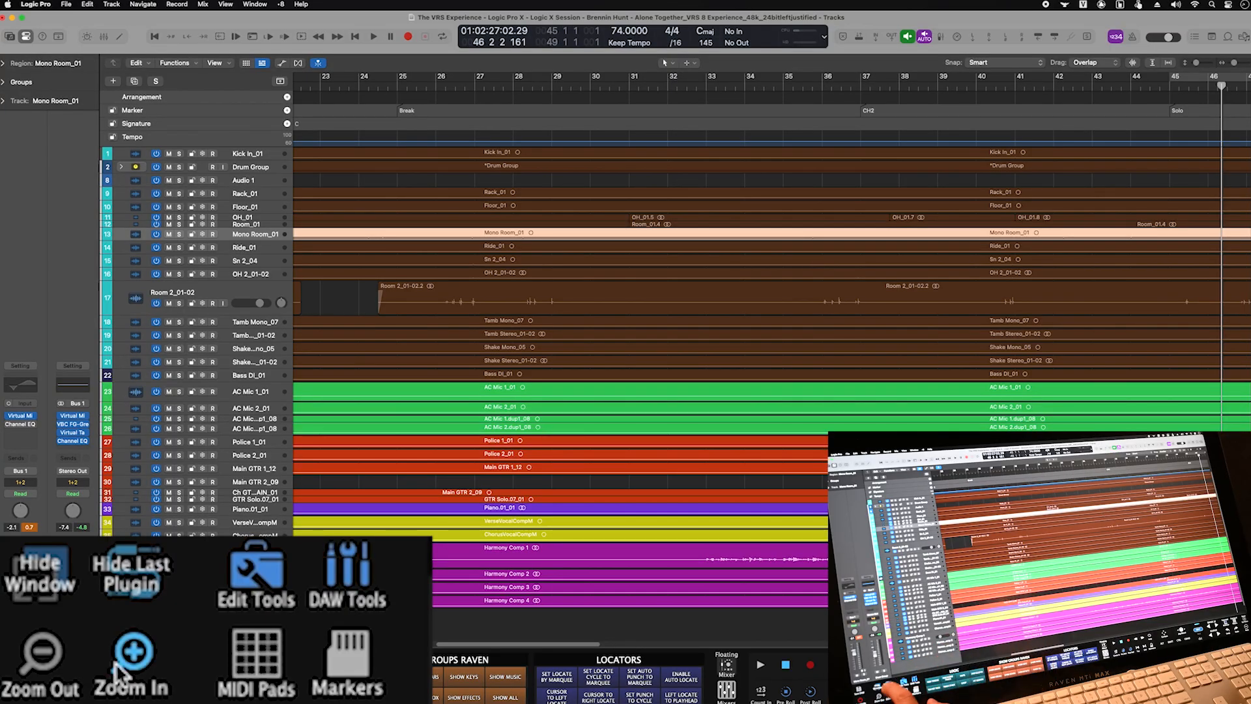
- Zoom the timeline in two steps horizontally, then back out two steps
click(124, 658)
click(124, 658)
click(124, 658)
click(124, 659)
click(41, 652)
click(41, 652)
click(41, 651)
click(41, 652)
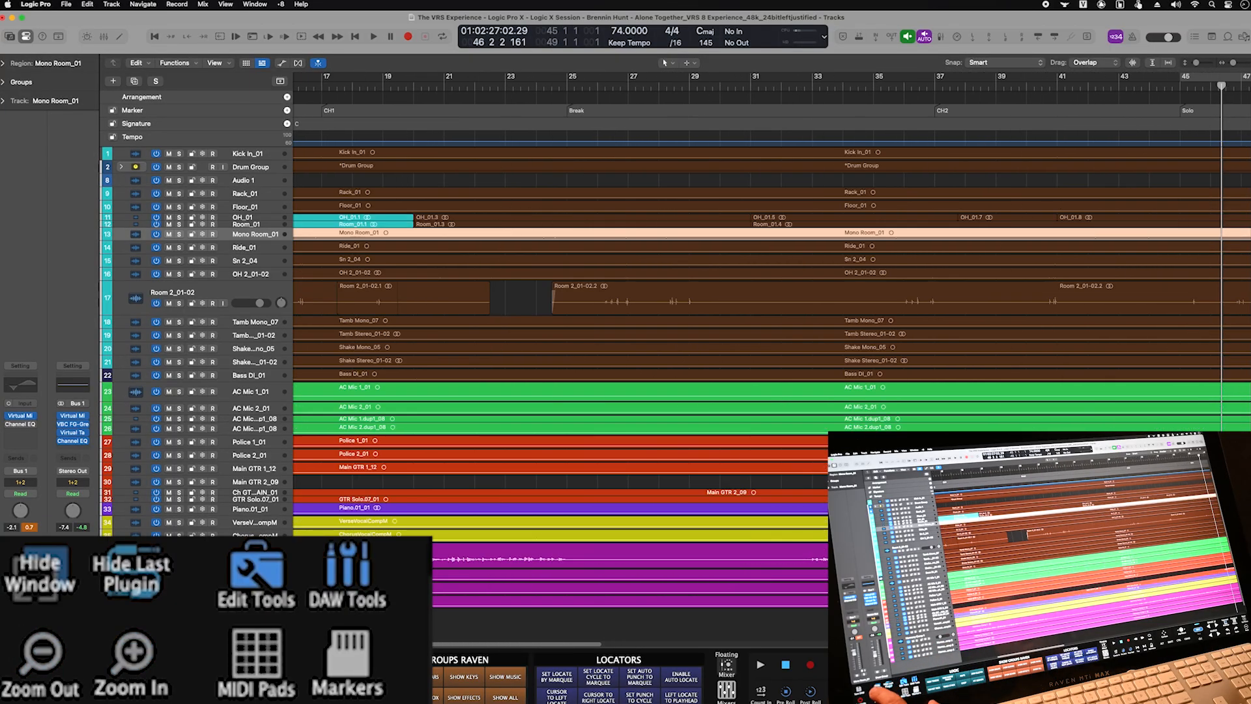
- Bring up the MIDI pads and trigger the C1 pad plus three others
click(256, 652)
click(522, 343)
click(587, 277)
click(652, 212)
click(717, 146)
- Inspect the D#2 pad's note settings, cancel editing, resize the MIDI pads panel, and close it
click(772, 132)
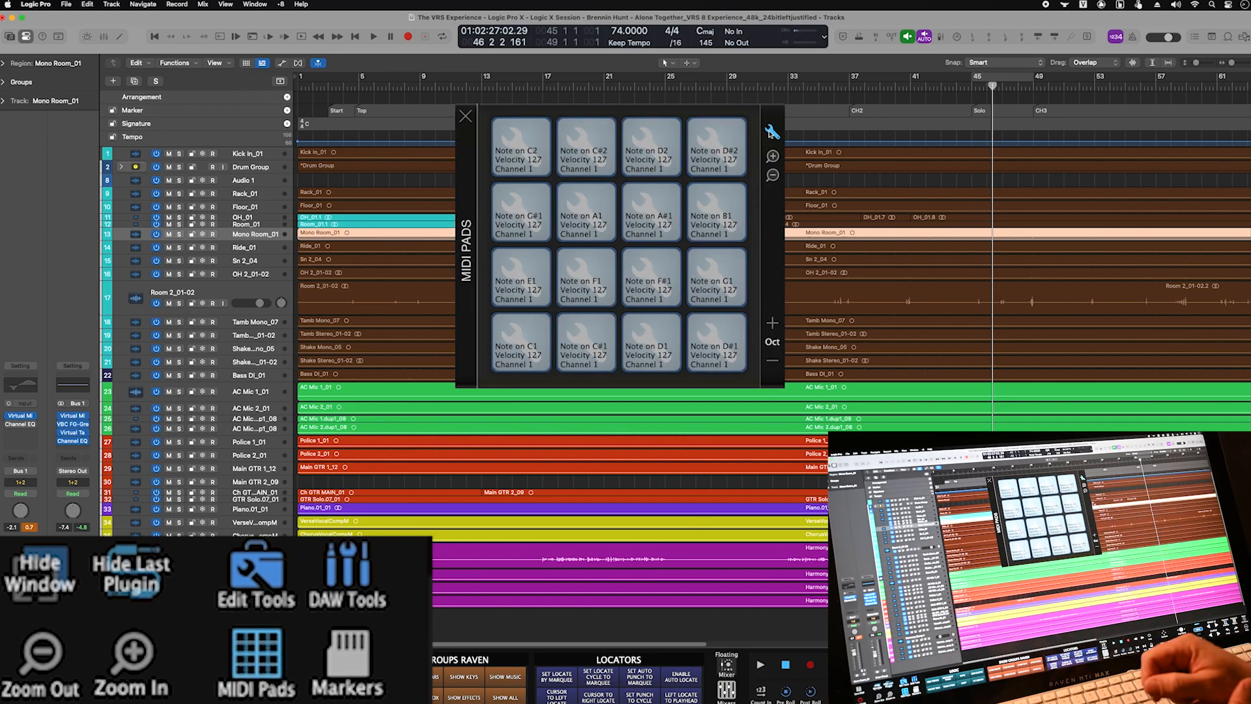
click(717, 212)
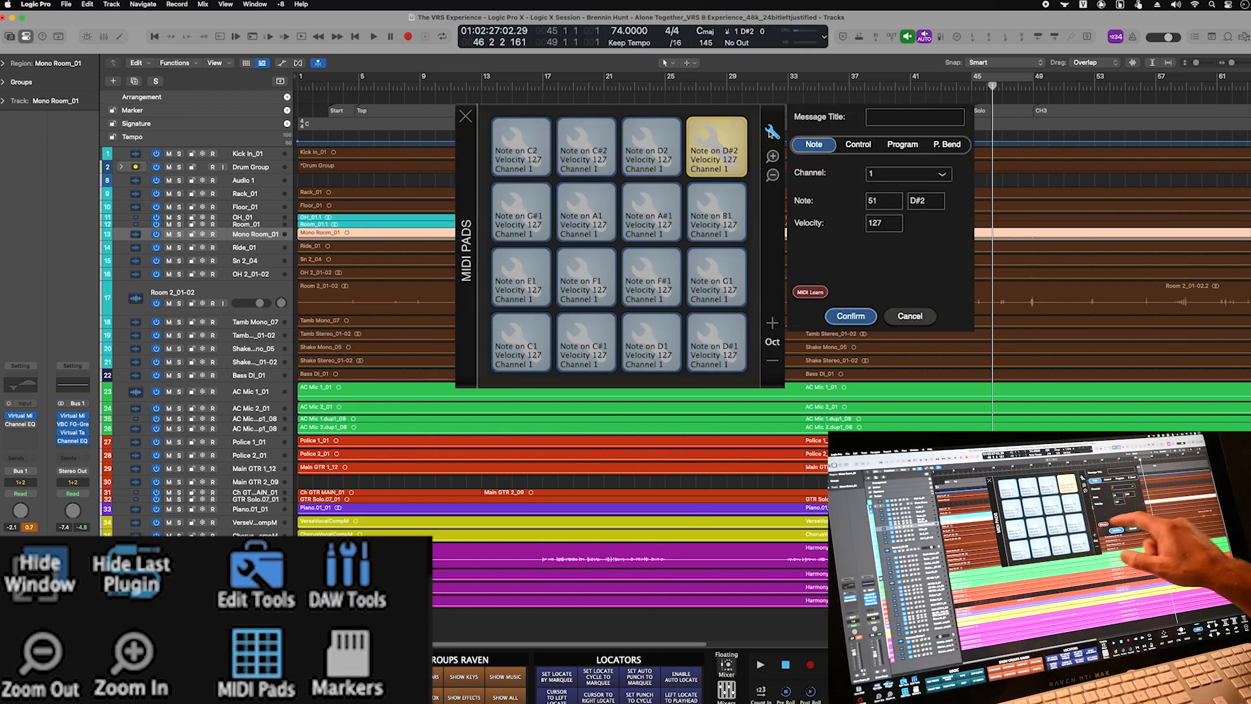
click(909, 316)
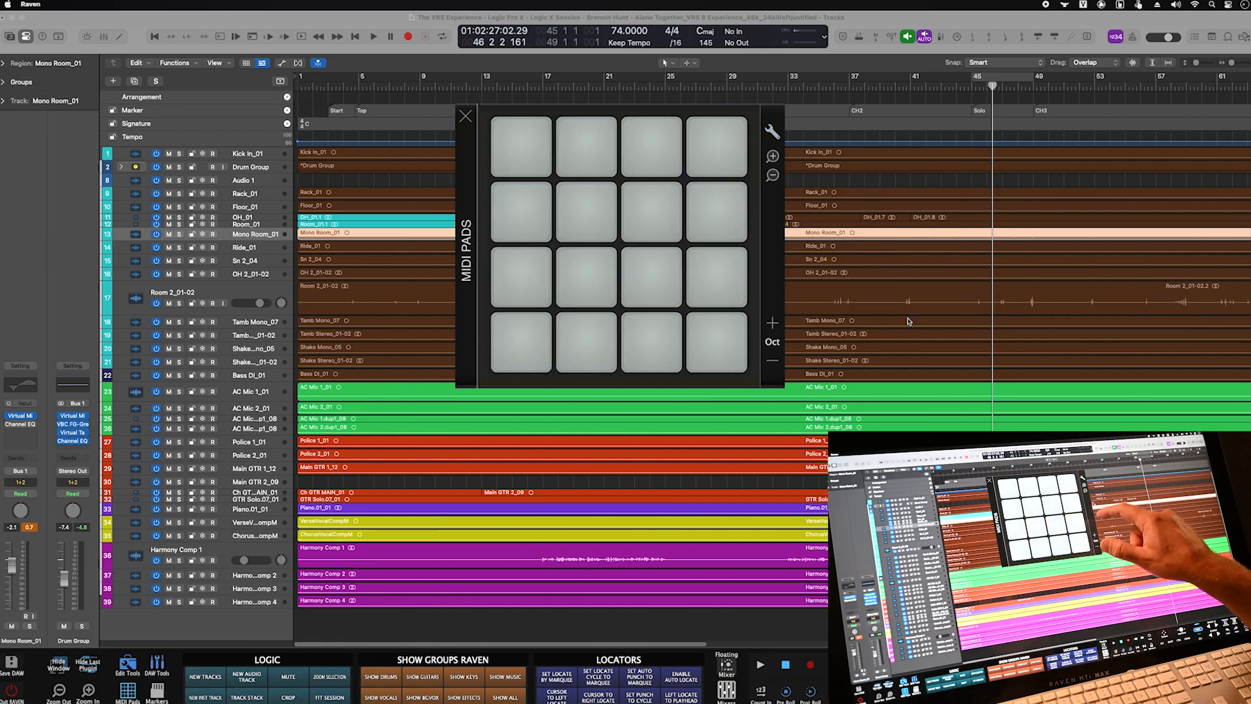
click(773, 175)
click(734, 179)
click(772, 157)
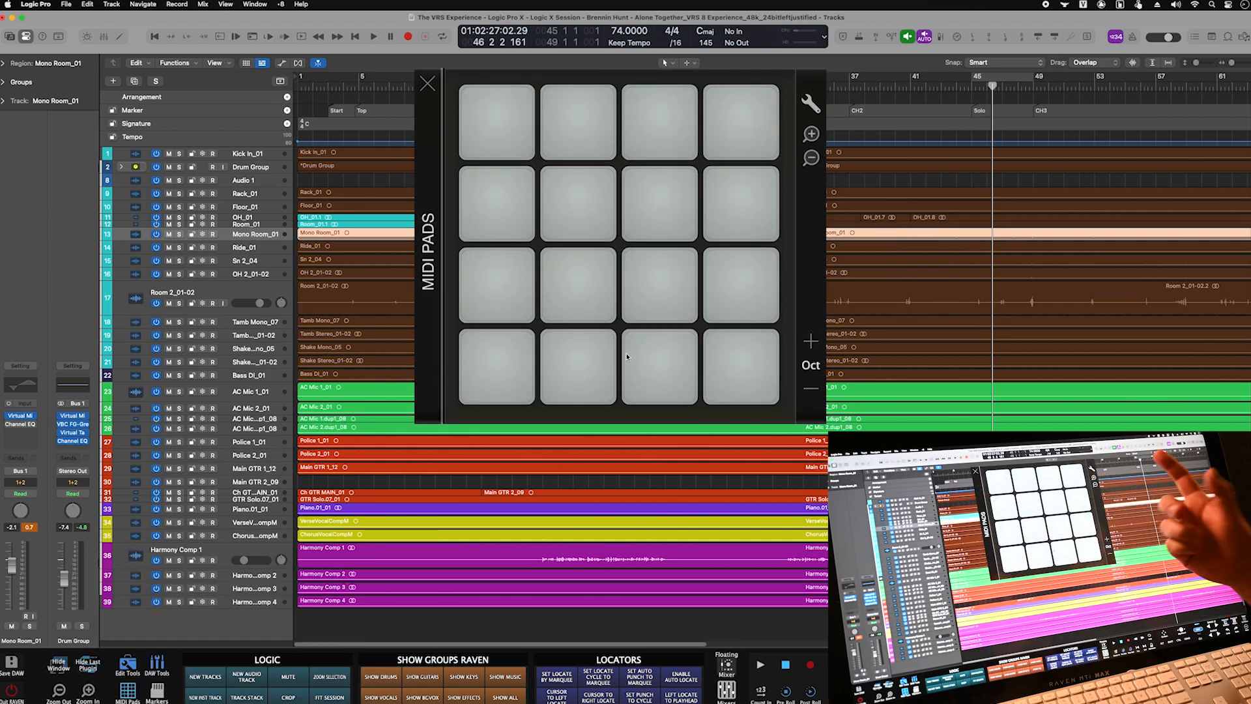
click(128, 692)
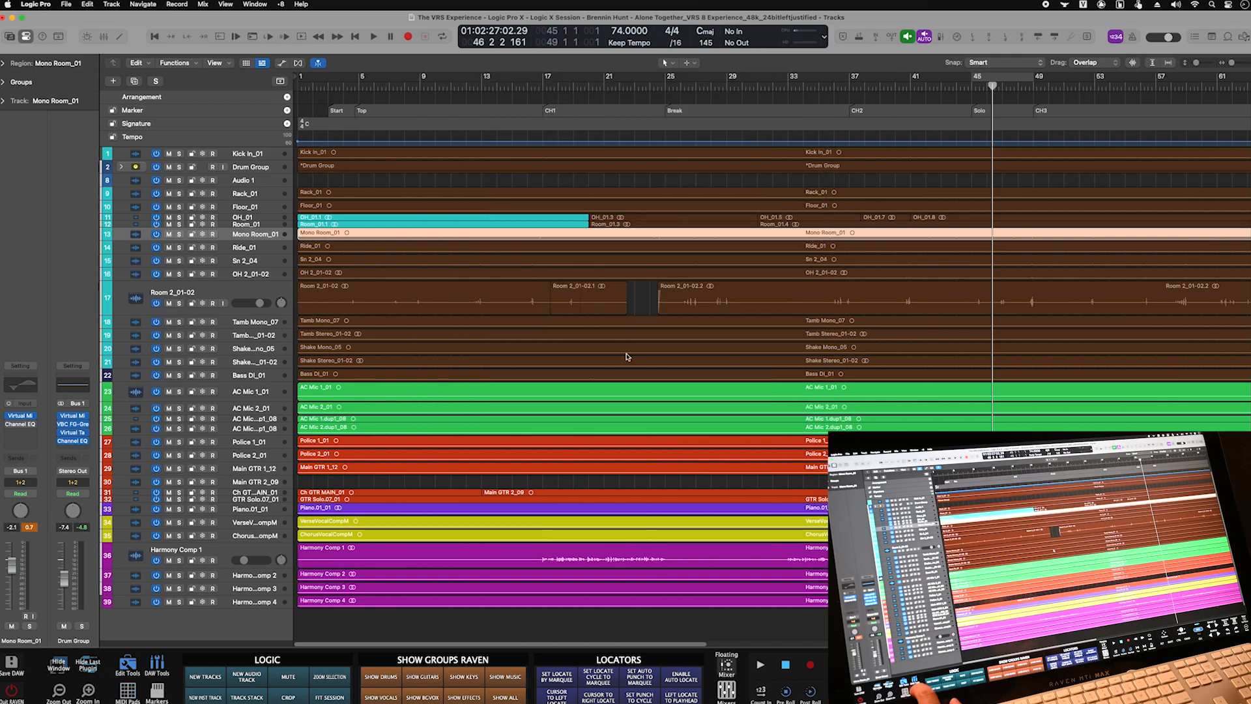
- Show the song-marker pads and step the playhead from Start through the markers to Solo
click(157, 693)
click(113, 552)
click(144, 385)
click(205, 385)
click(266, 385)
click(82, 447)
click(144, 447)
click(206, 447)
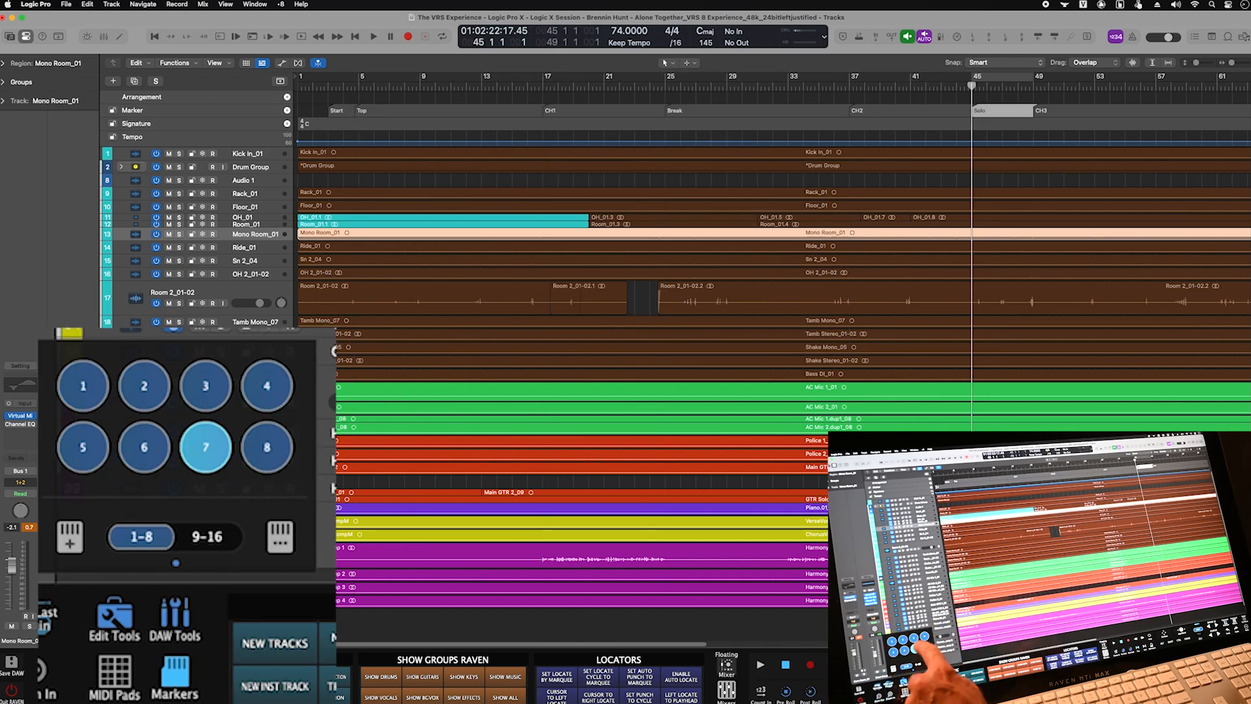
- Add Marker 4 at bar 21, check it in the marker list, and close the marker pads
click(286, 451)
click(573, 86)
key(alt+apostrophe)
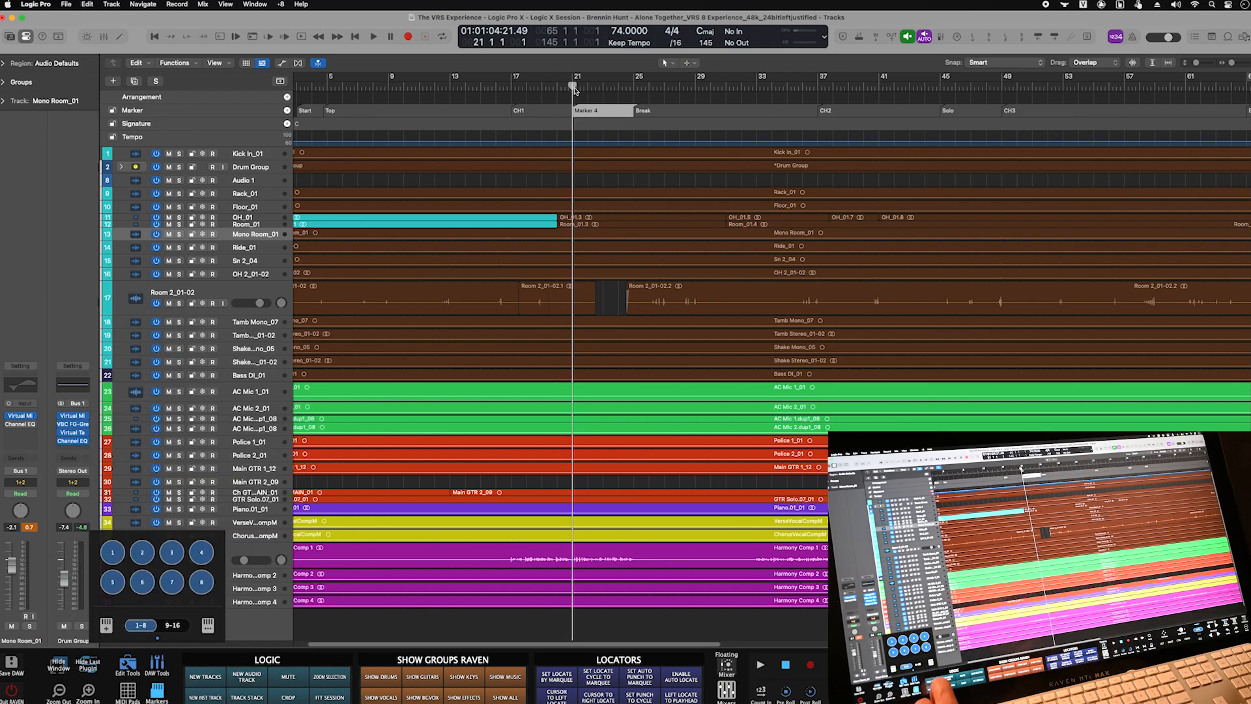
key(d)
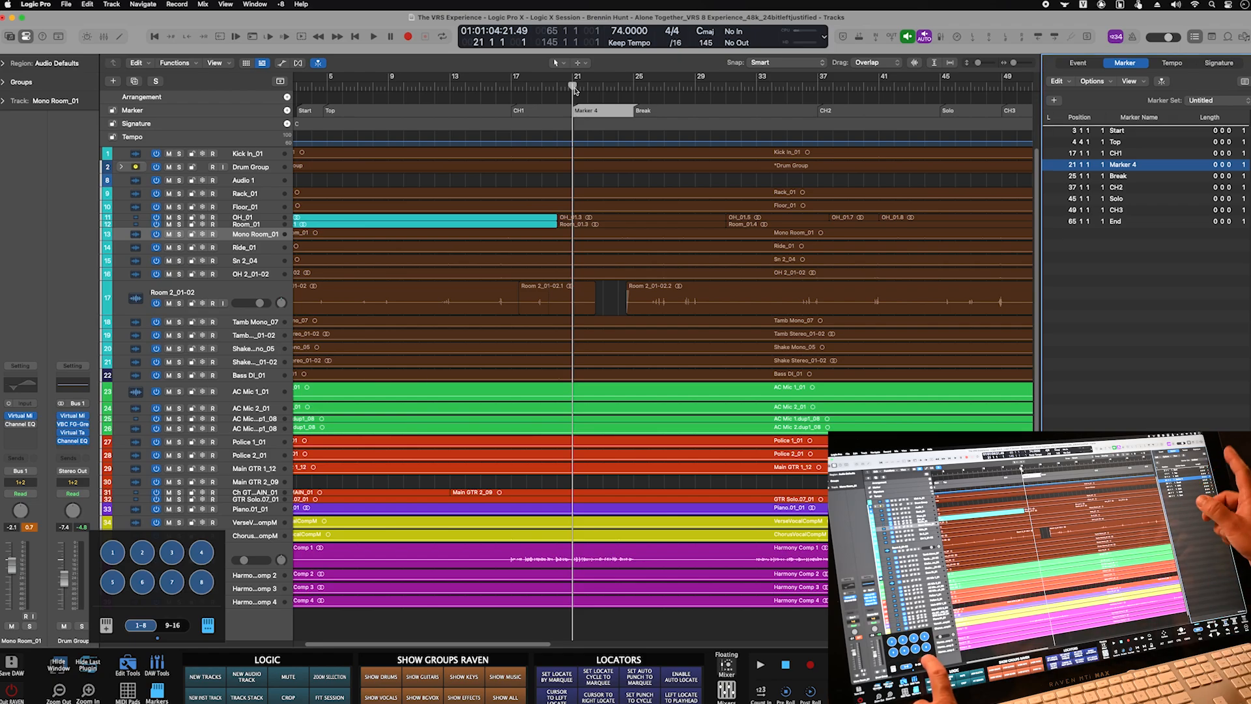
key(d)
key(d)
key(d)
click(157, 692)
- Cycle the edit tool through marquee, pointer and pencil, ending on the zoom tool
click(128, 664)
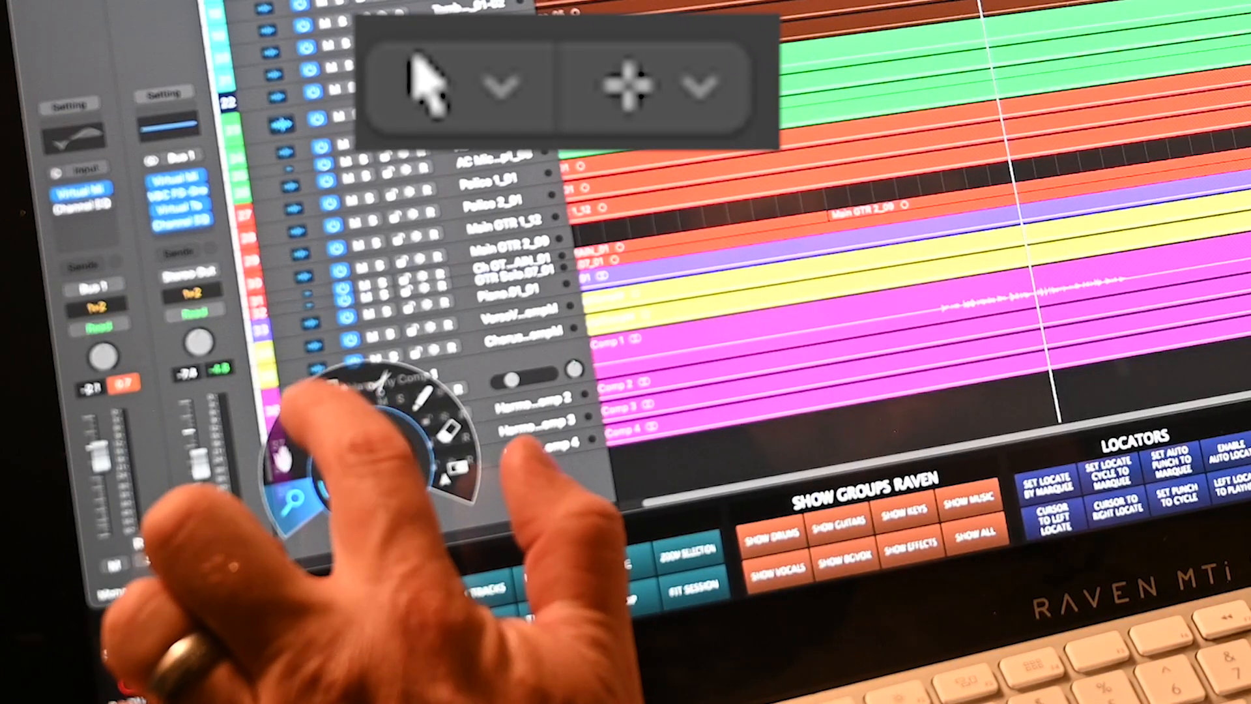
click(127, 555)
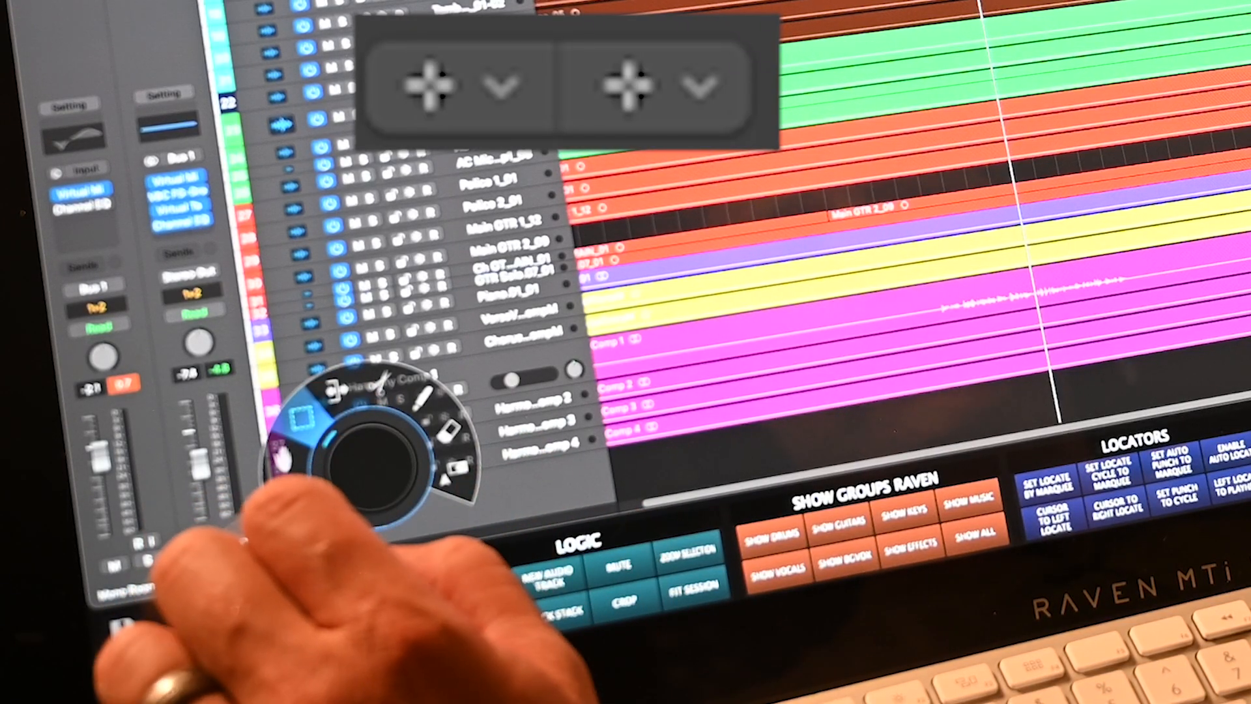
click(280, 459)
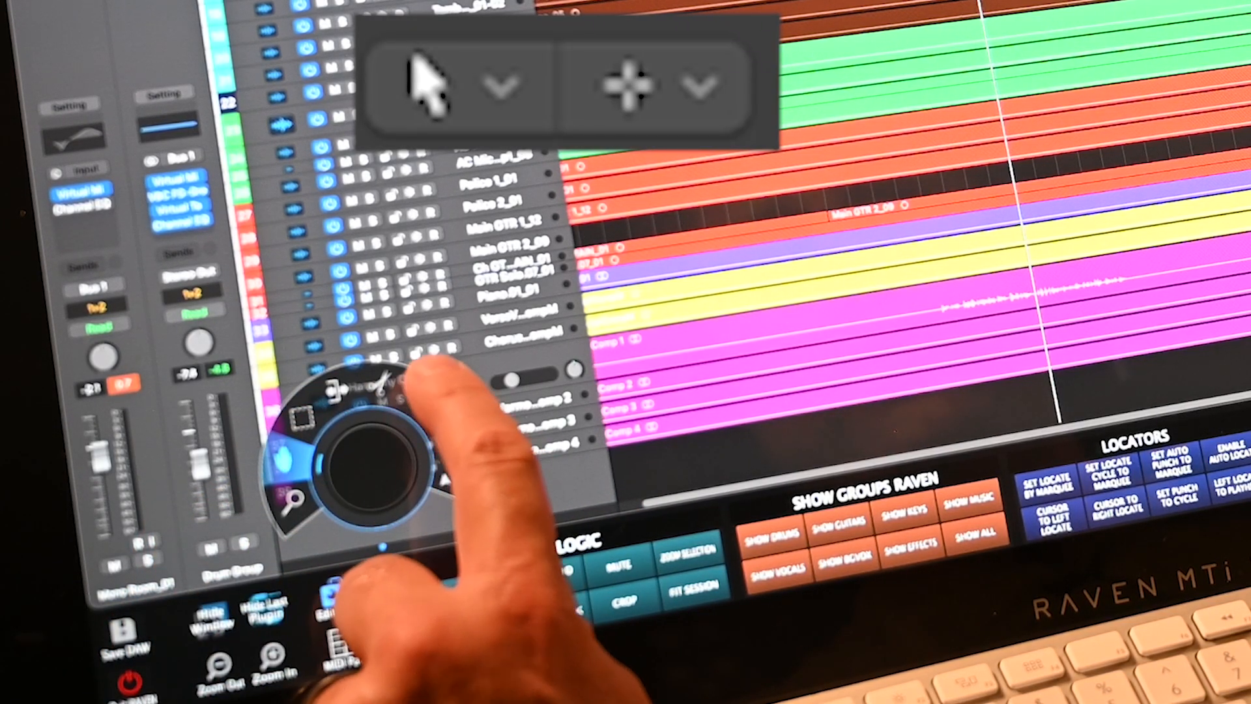
click(421, 398)
click(283, 479)
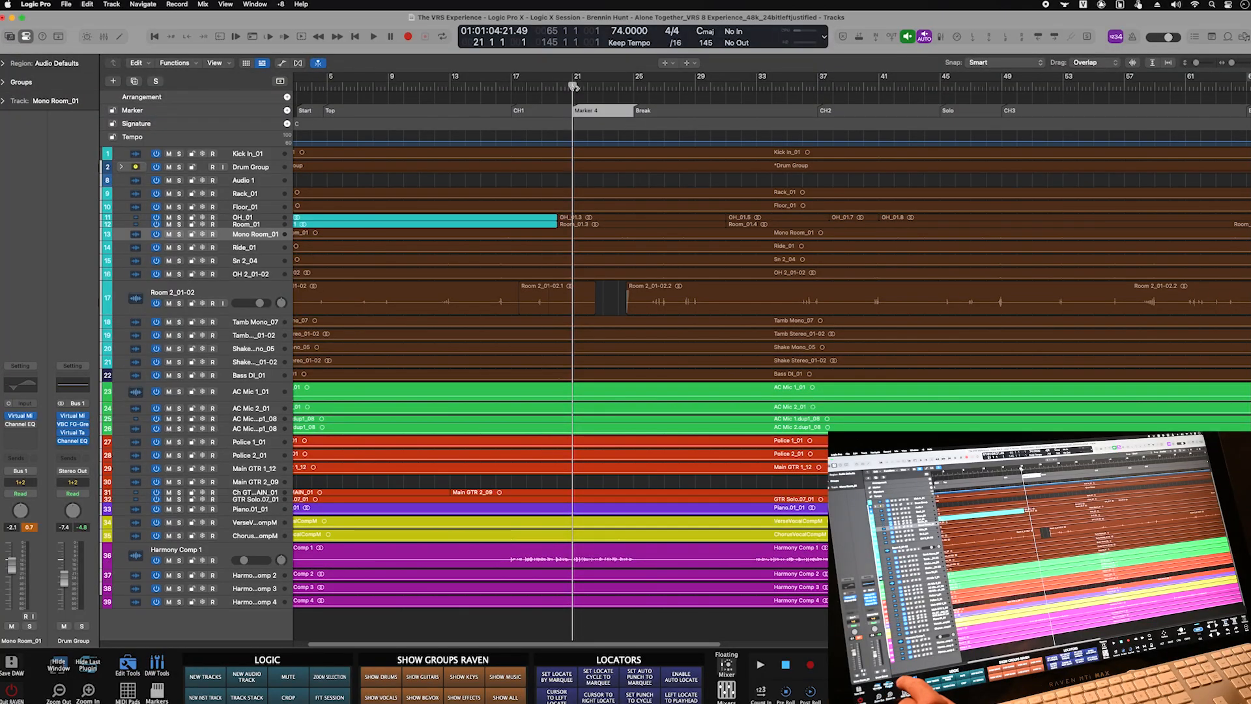
click(128, 665)
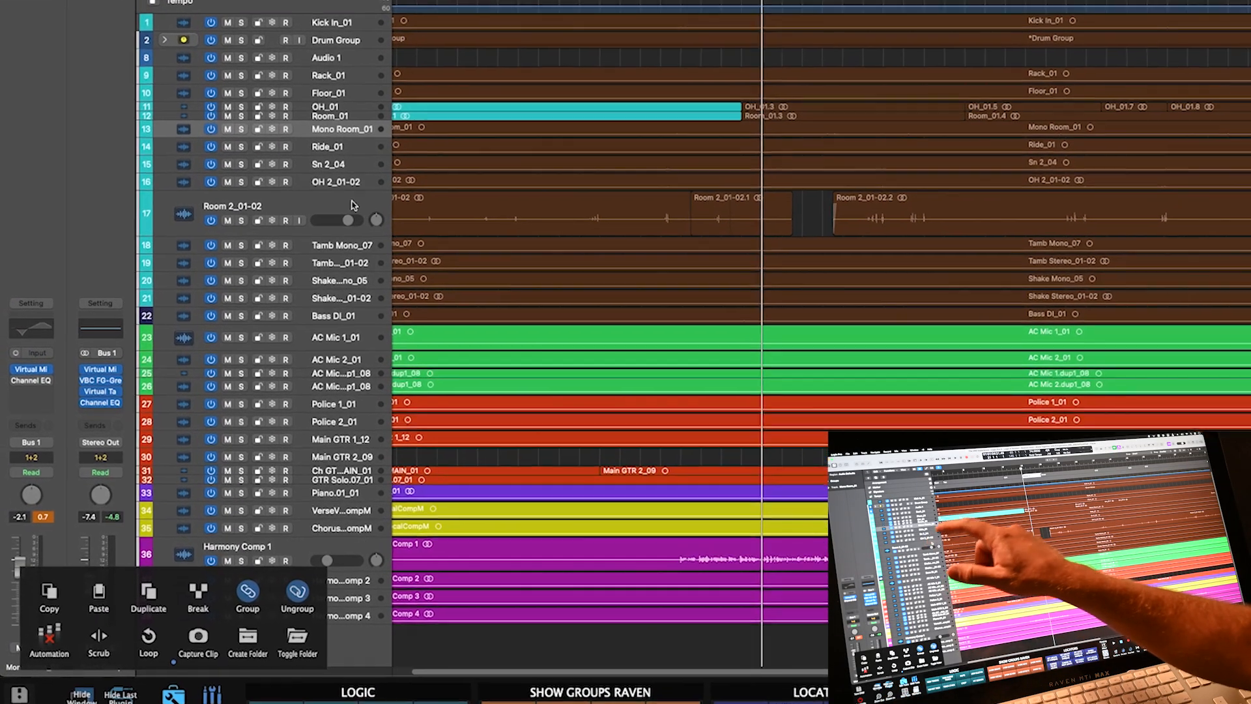
- Pack tracks Mono Room_01 through Room 2_01-02 into folder stack Sum 6, left collapsed
shift+click(350, 203)
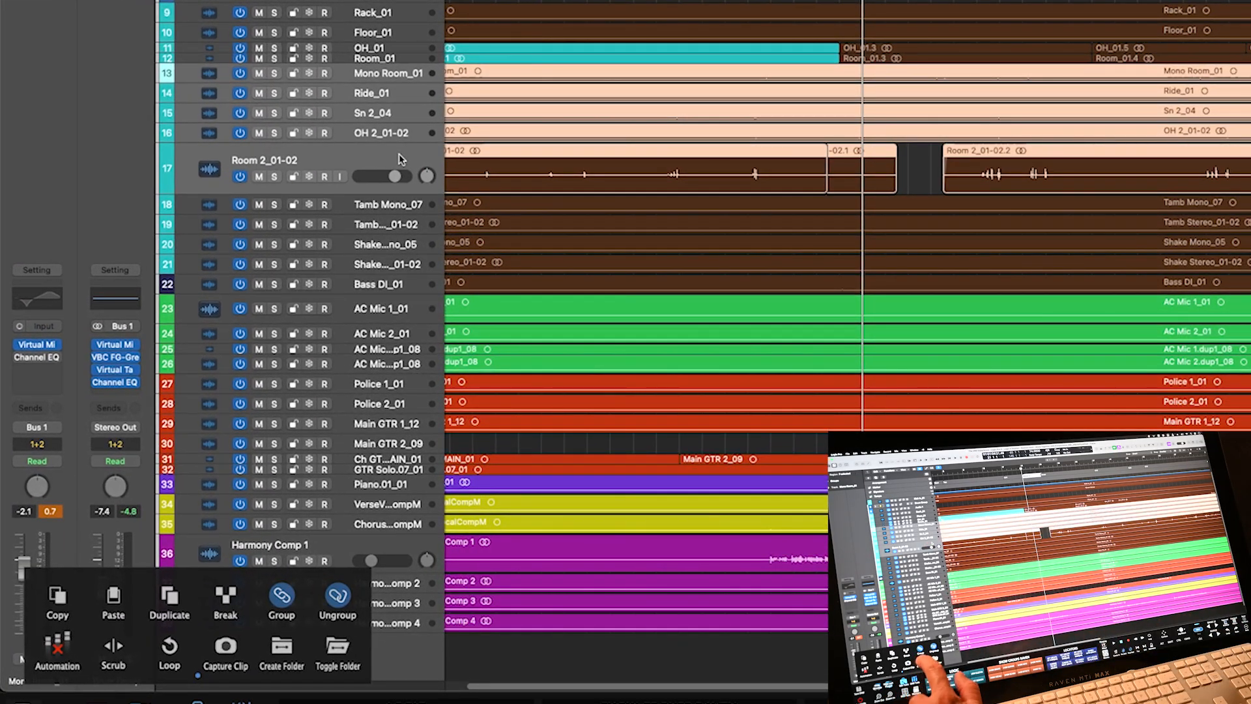
click(282, 653)
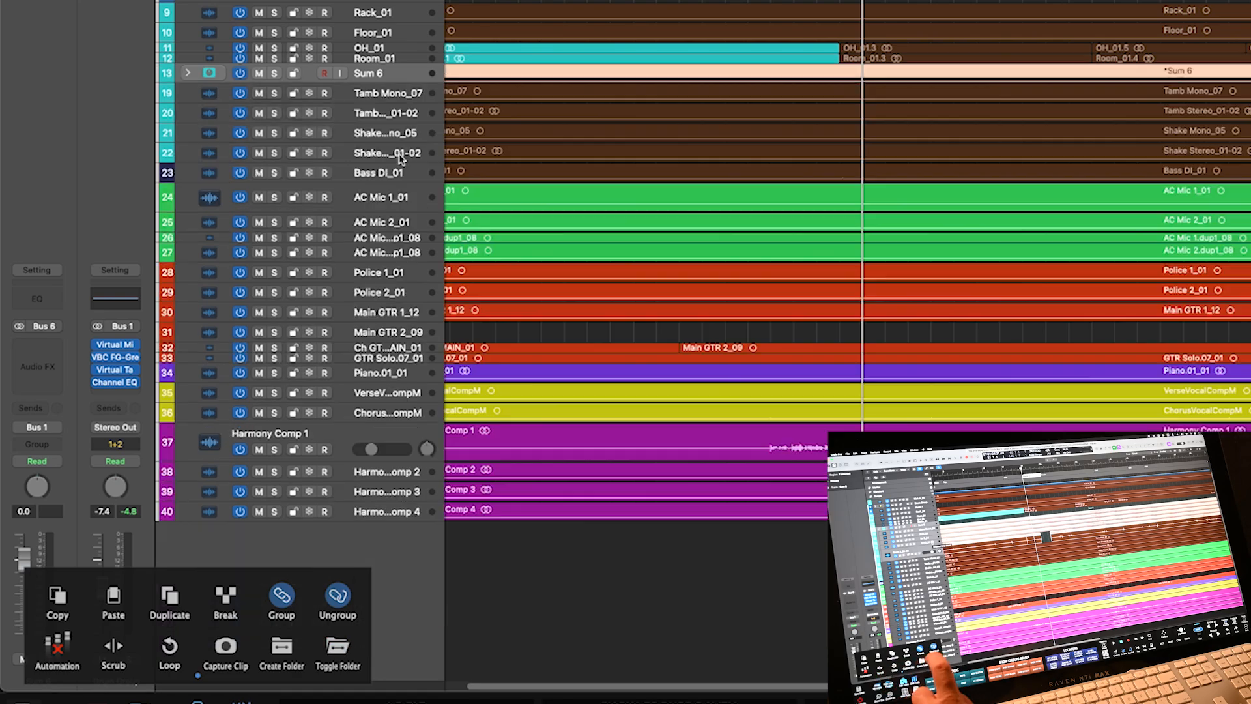
click(338, 652)
click(338, 653)
click(337, 653)
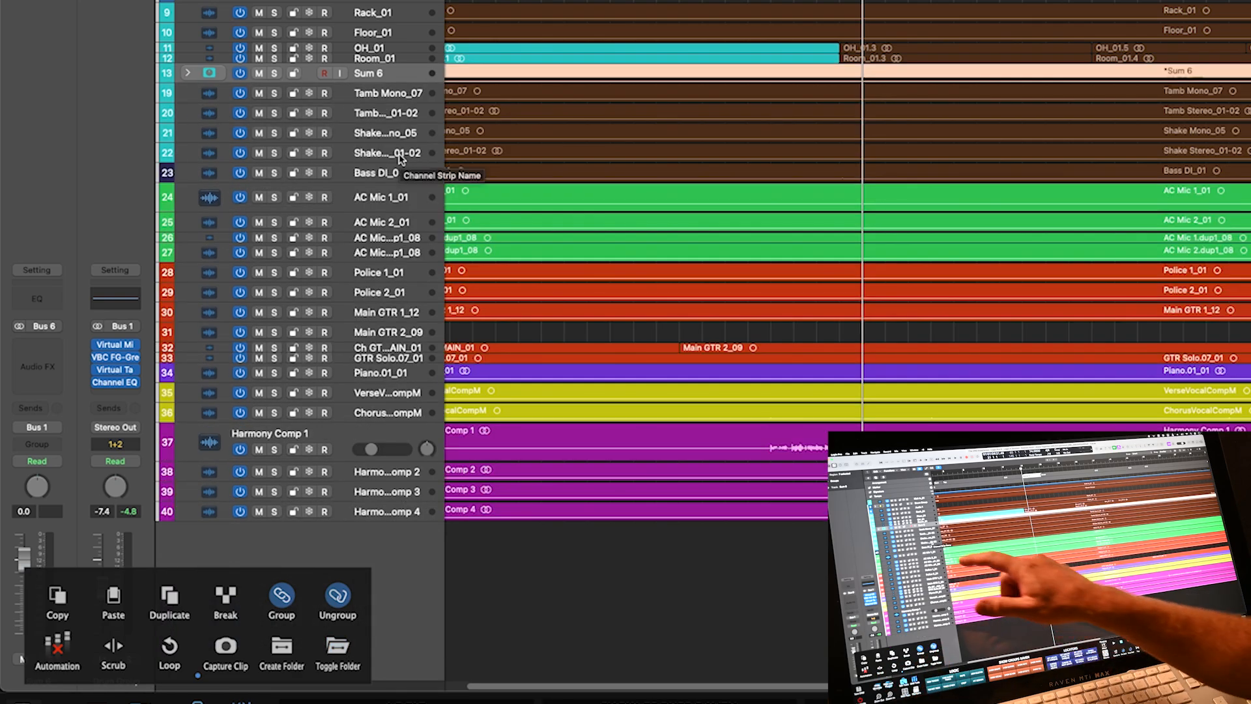
- Group tracks AC Mic 1_01 through Police 1_01, then deactivate track groups
click(399, 196)
shift+click(401, 274)
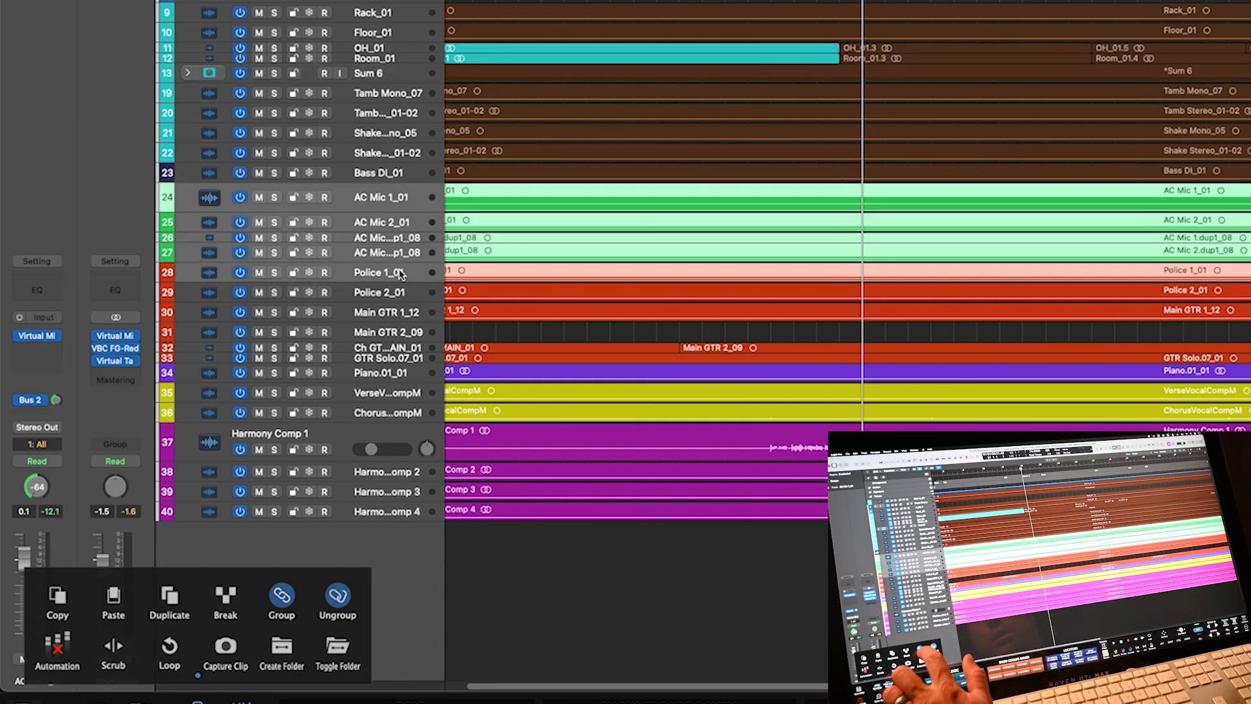
click(281, 595)
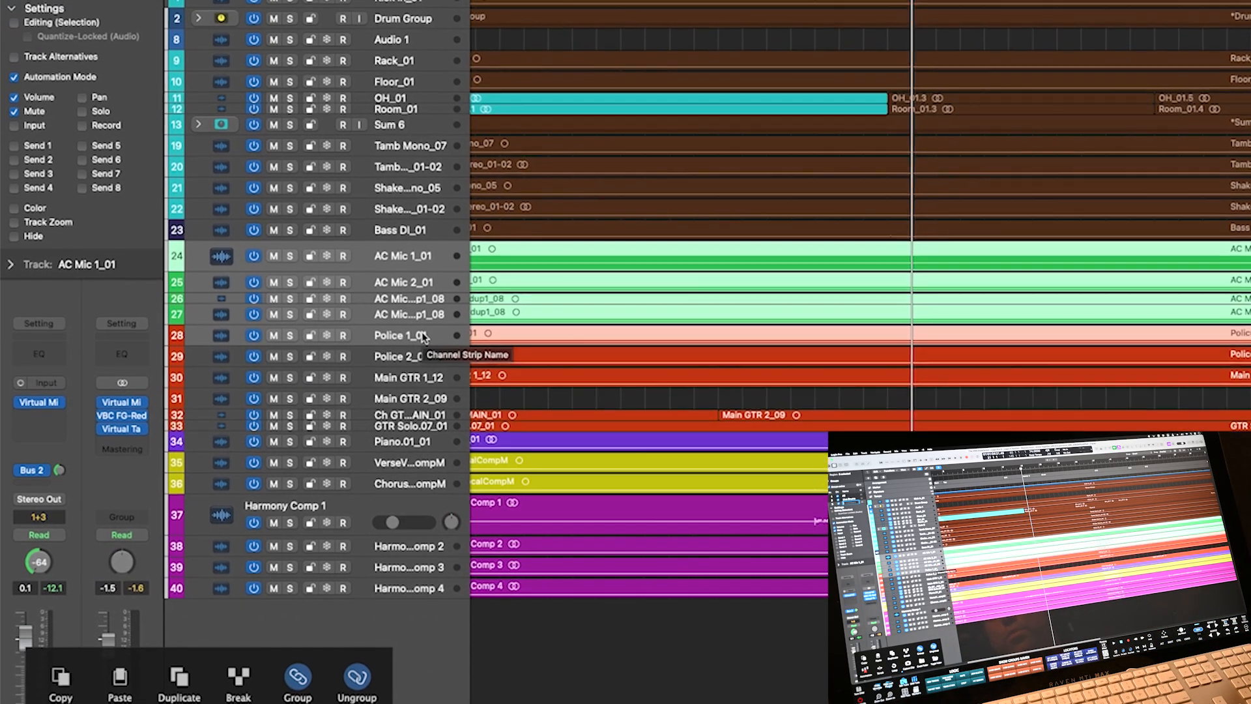
key(shift+g)
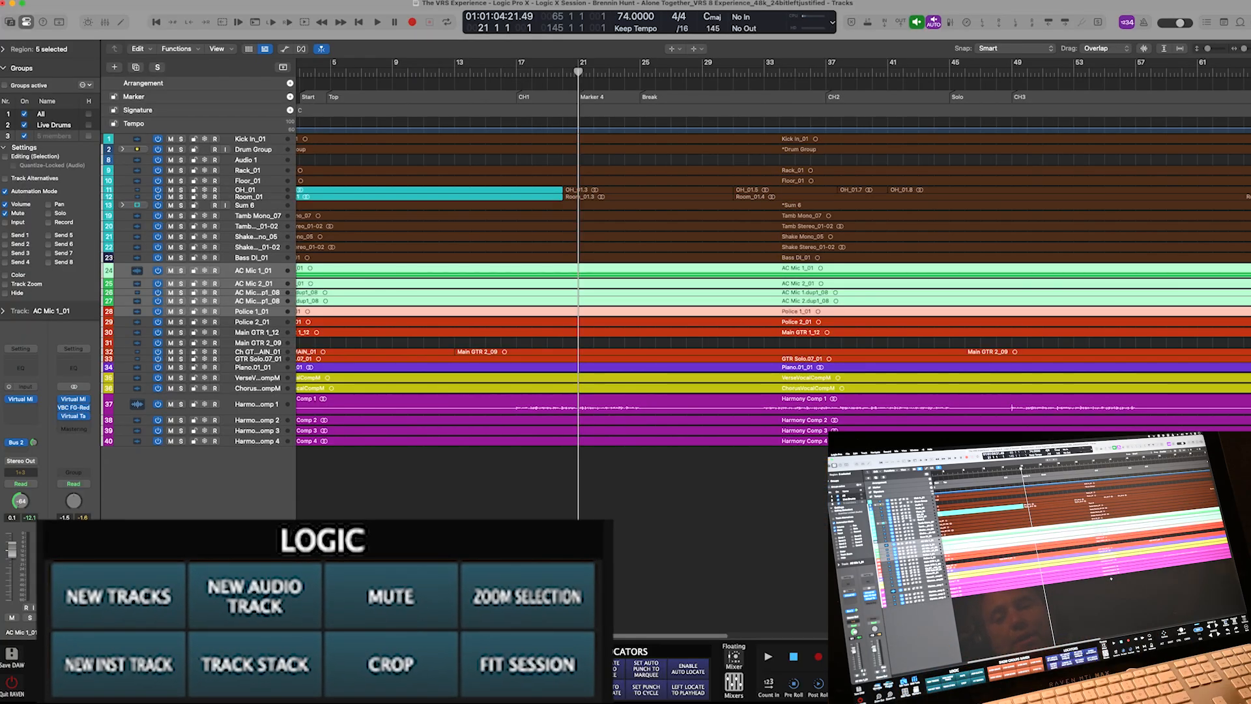
- Cancel the New Tracks dialog and add two audio tracks, Audio 39 and Audio 40
key(alt+super+n)
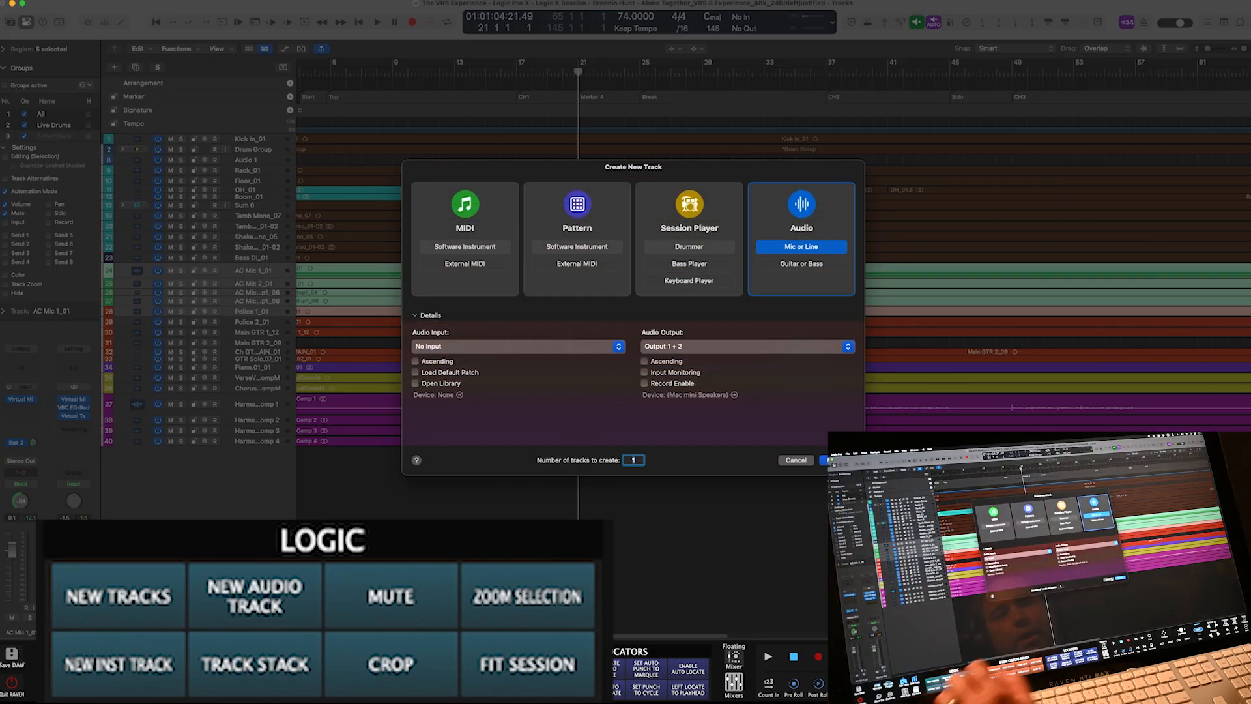
click(796, 458)
key(alt+super+a)
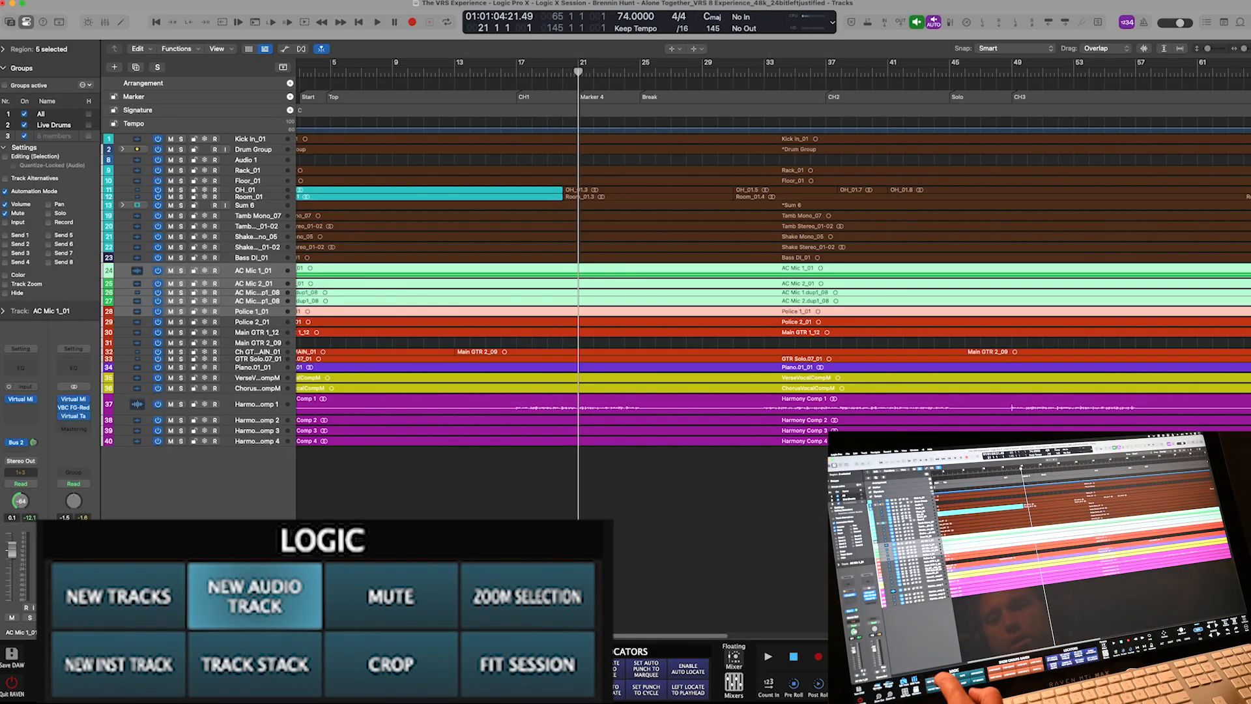
key(alt+super+a)
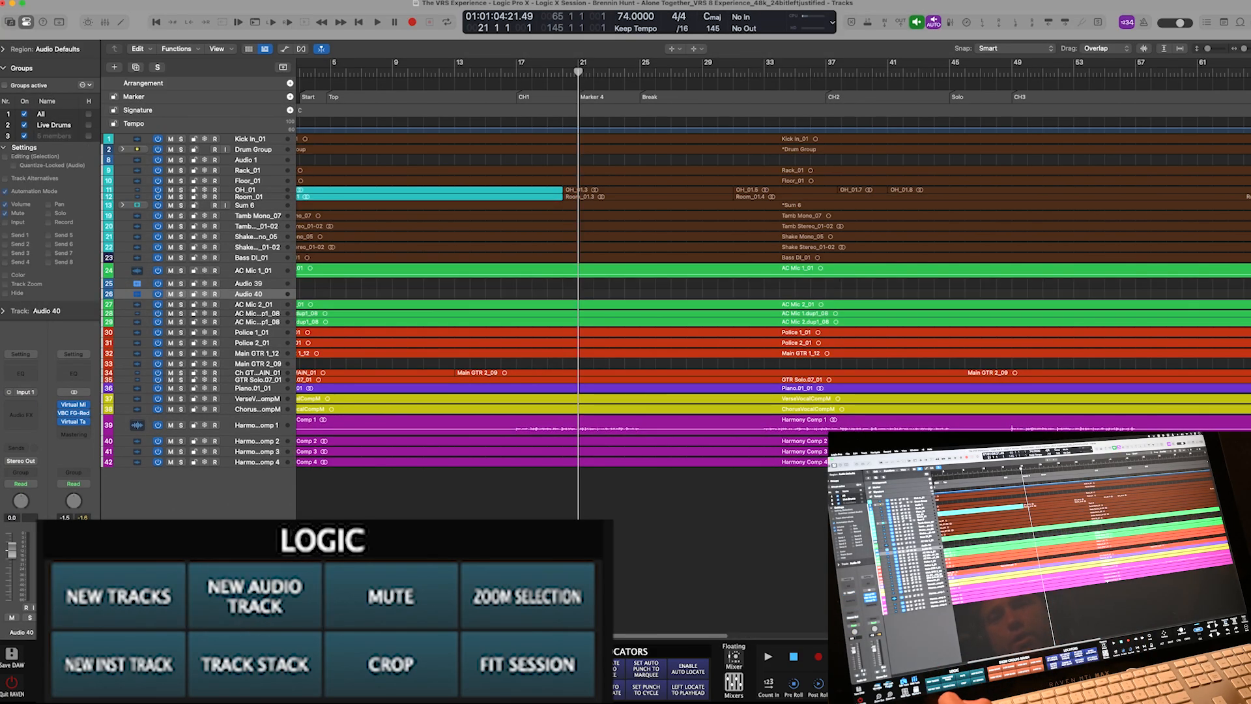
- Mute and unmute Main GTR 1_12, zoom to it, and crop it to bars 21–42
click(557, 353)
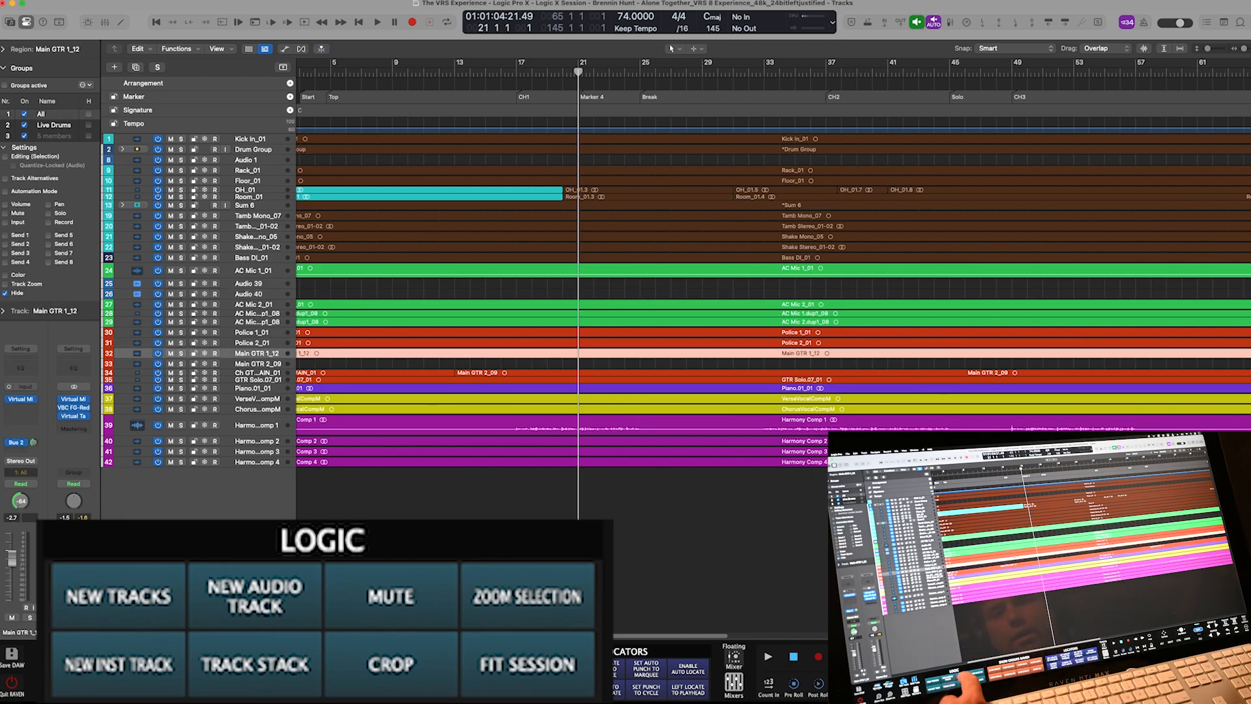
key(ctrl+m)
key(ctrl+m)
key(z)
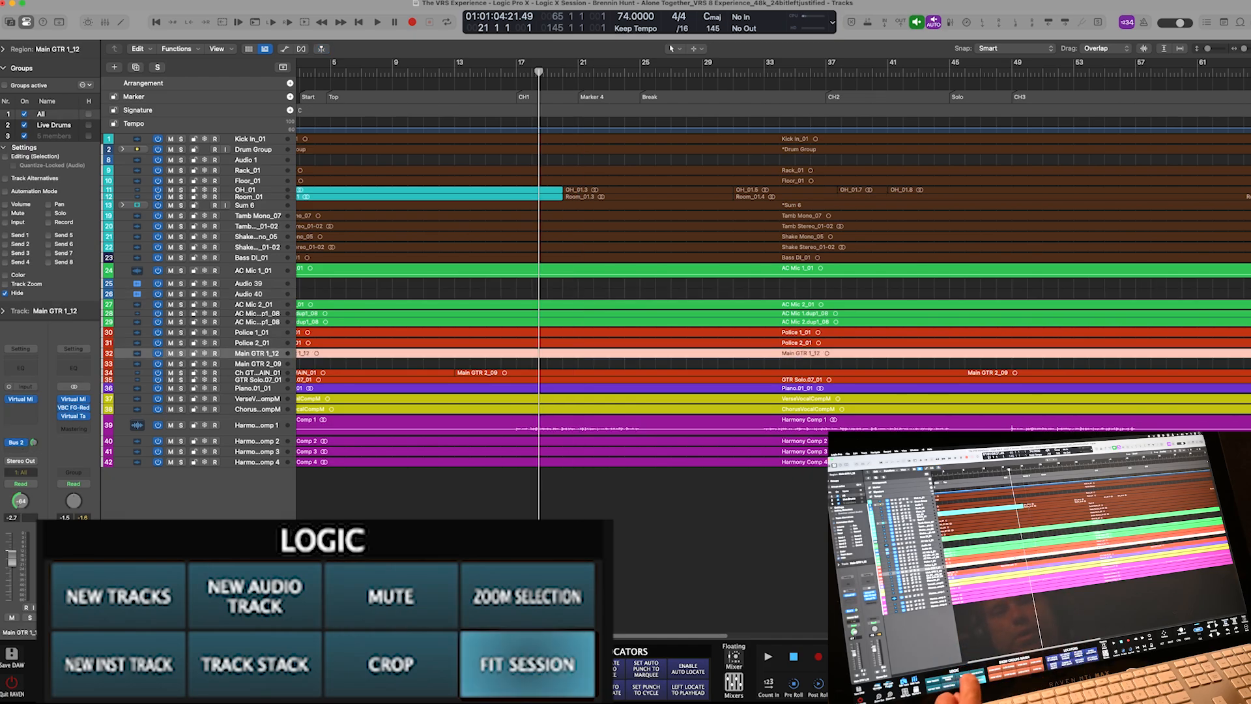
key(z)
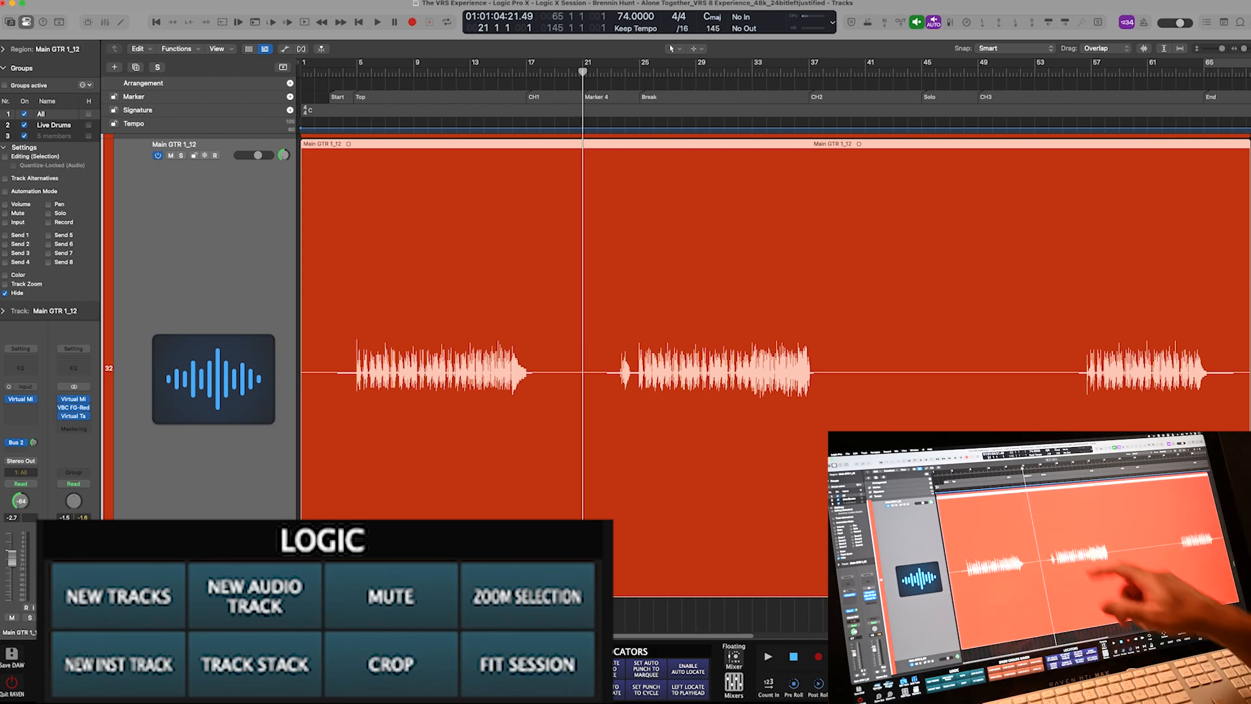
drag(586, 293, 883, 313)
key(ctrl+c)
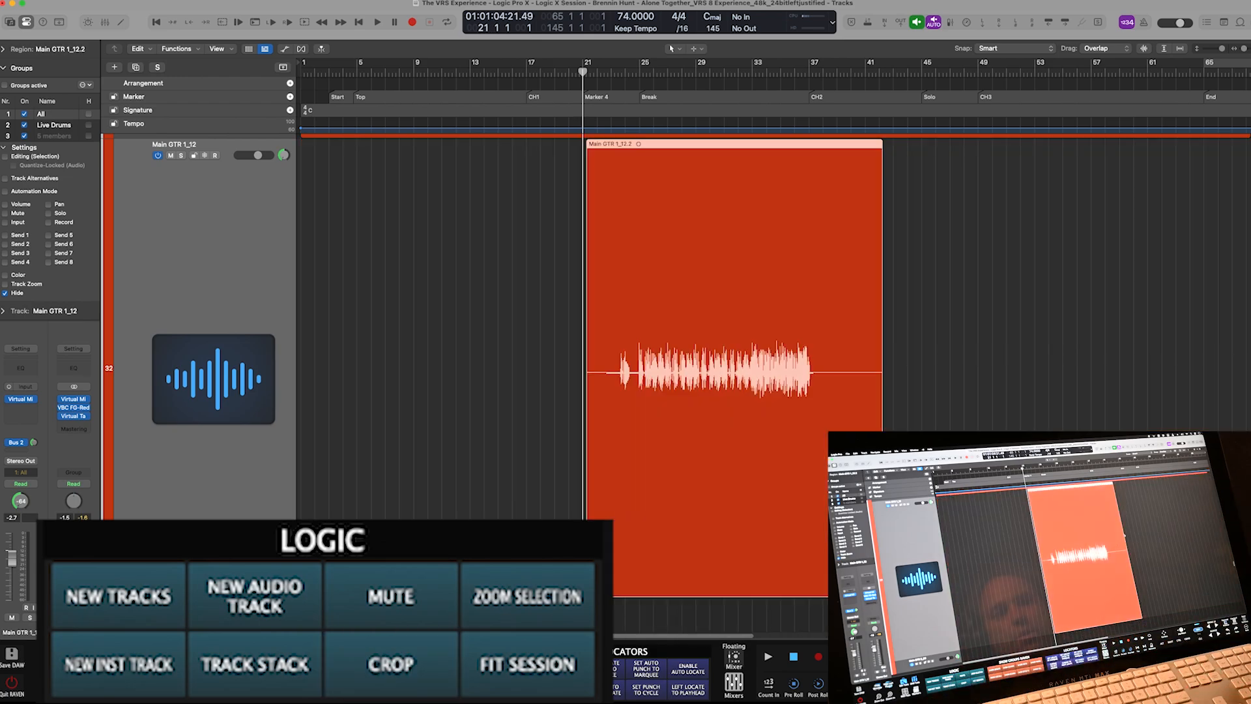
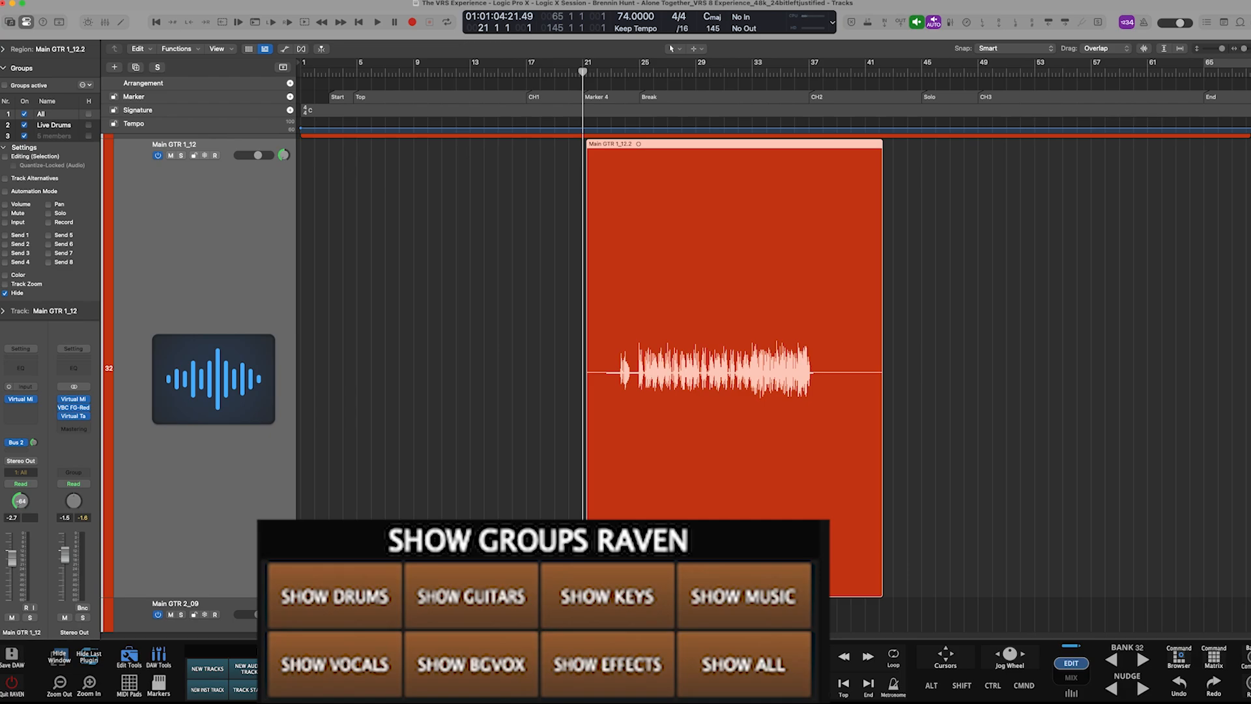
- Name group 4 'Music' with Hide on and Automation Mode and Volume linking off
key(super+Up)
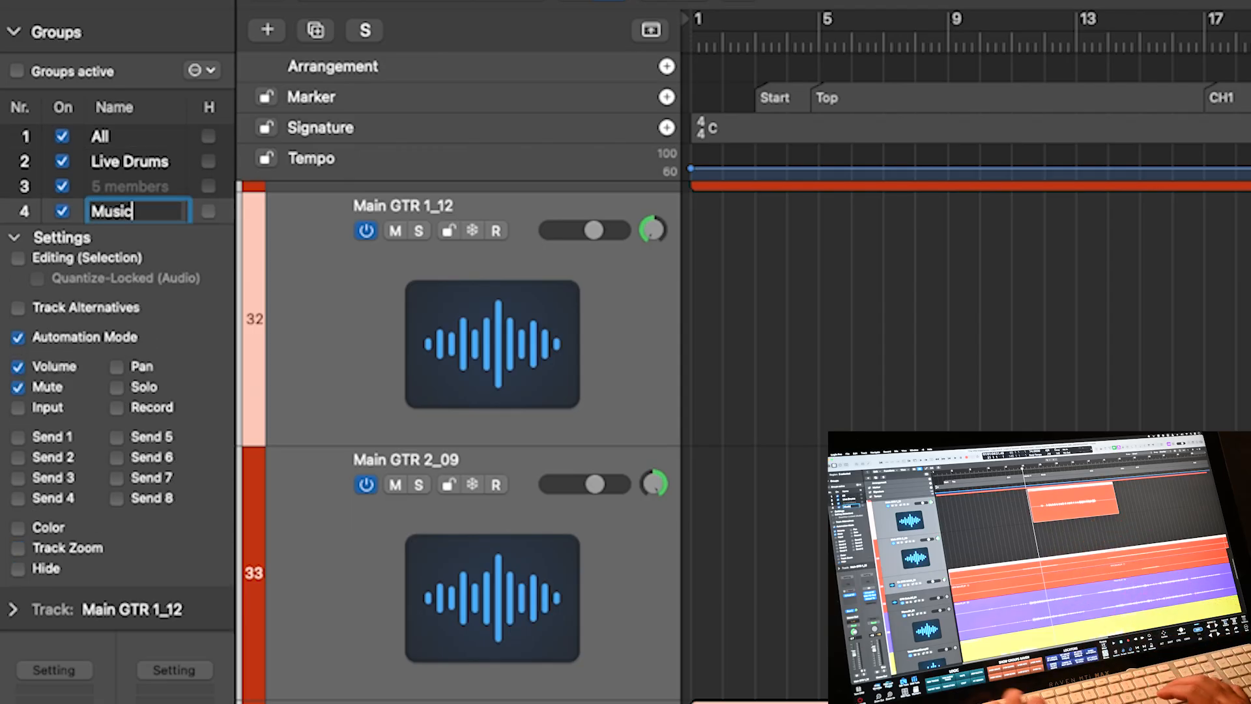
key(Return)
click(18, 569)
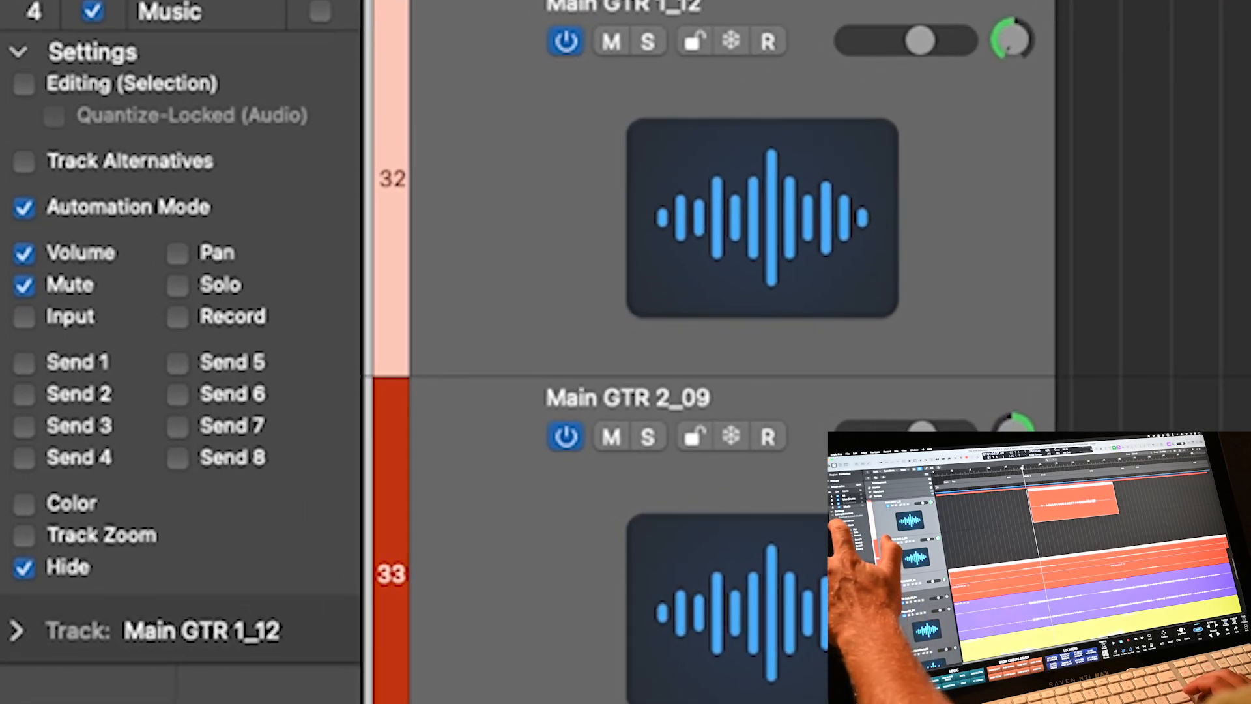
click(24, 208)
click(23, 253)
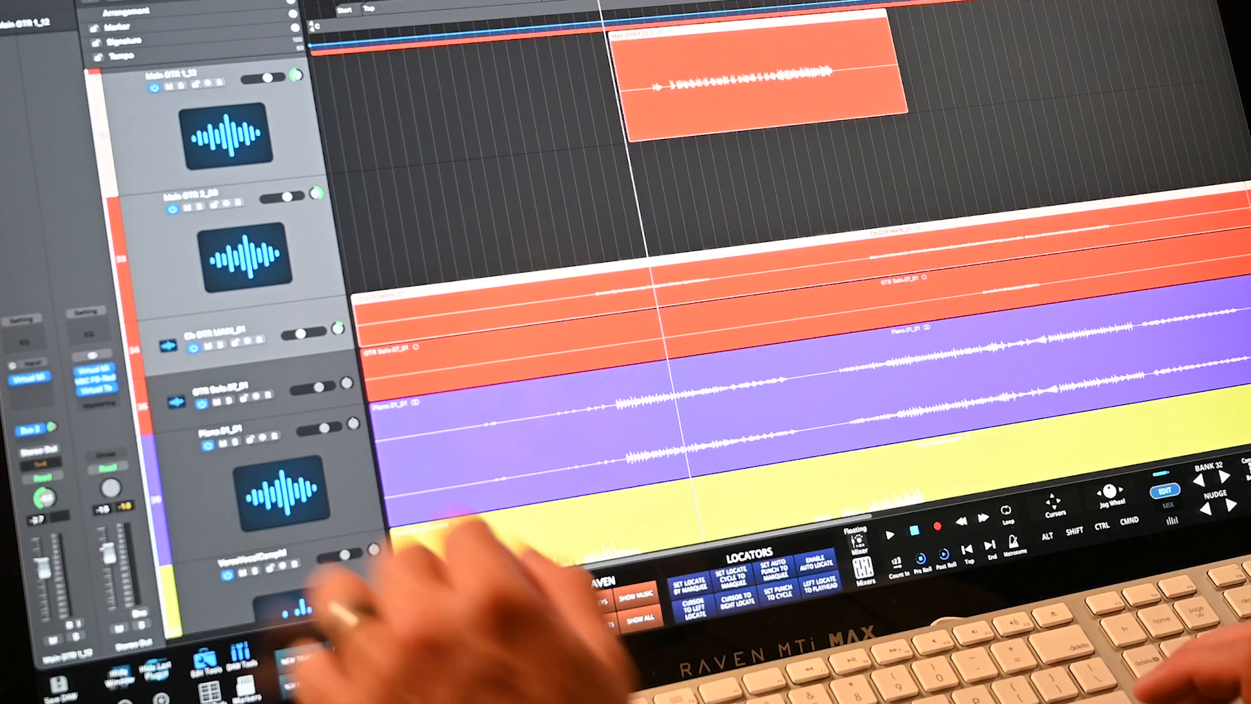
- Show only the Music group tracks, then only the drum tracks, and open the mixer display settings
click(304, 255)
click(636, 597)
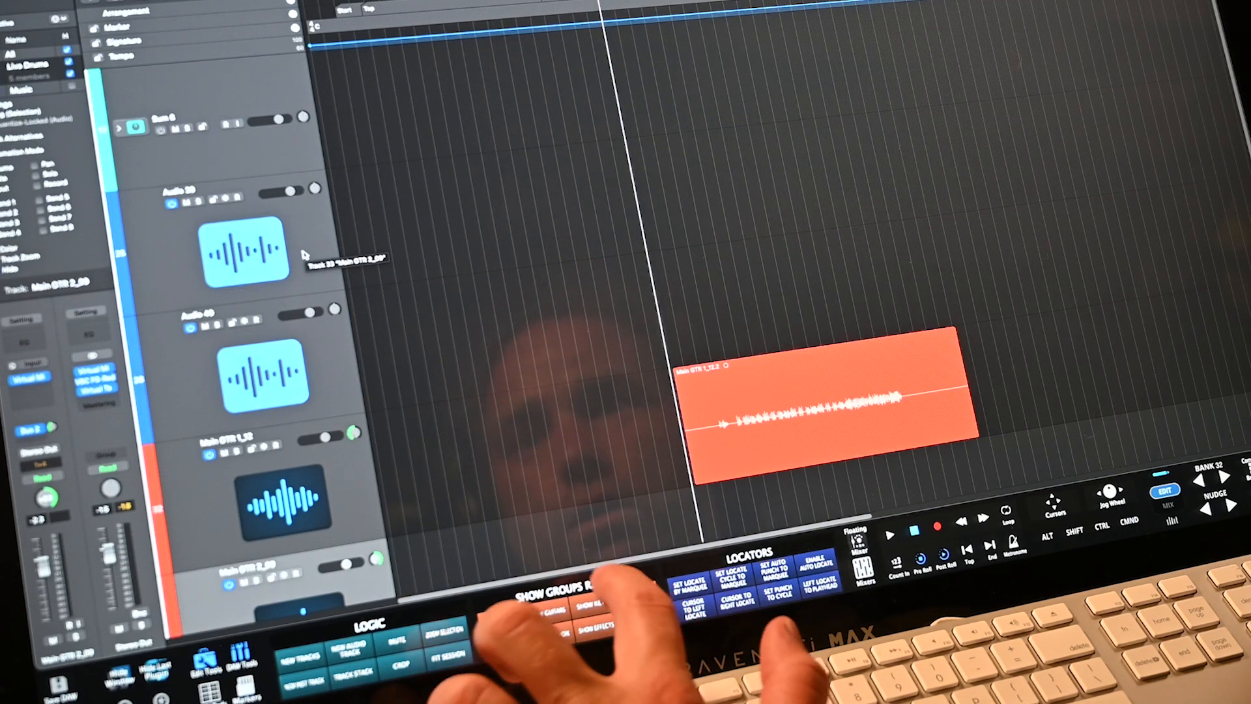
click(502, 620)
scroll(528, 261, down, 5)
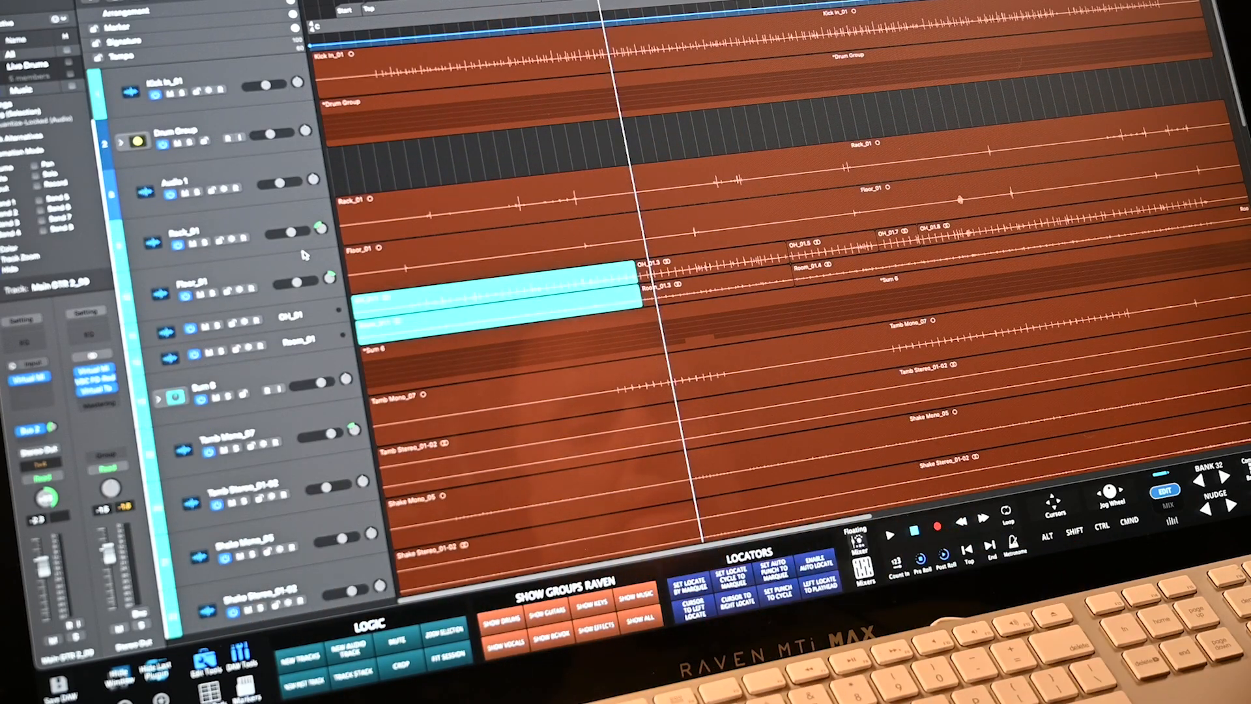
click(863, 571)
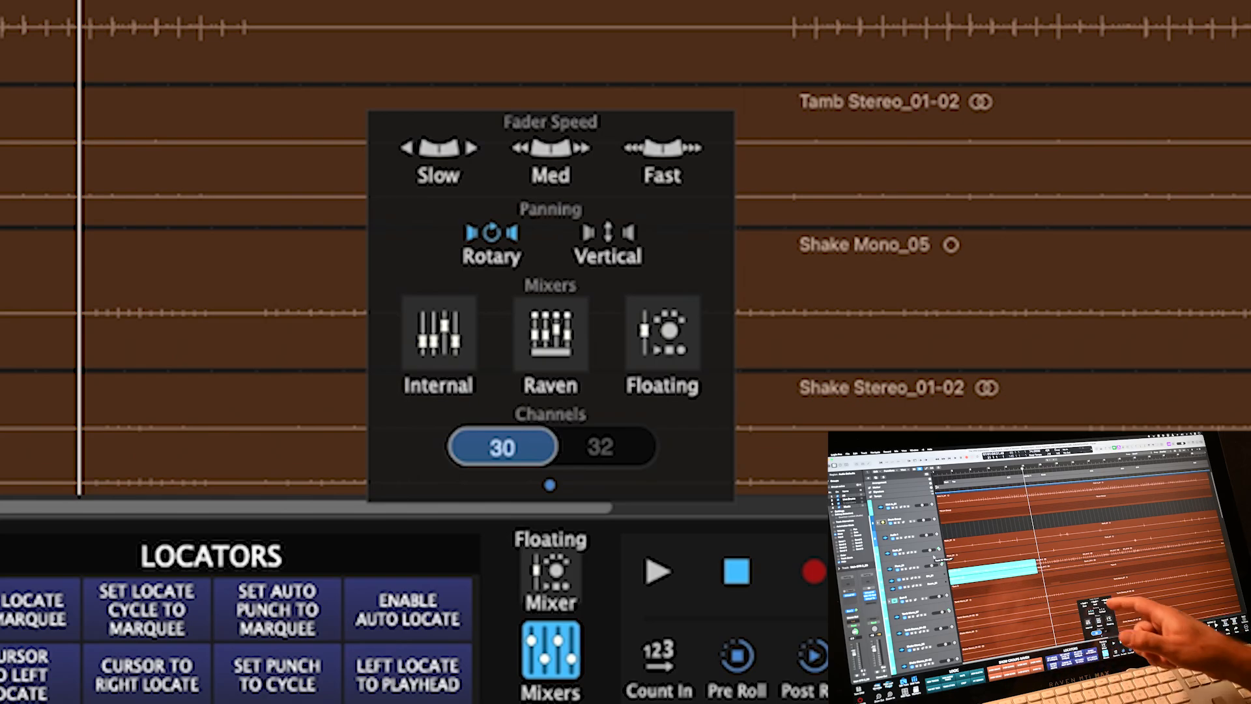
- Close the mixer display settings panel
click(551, 650)
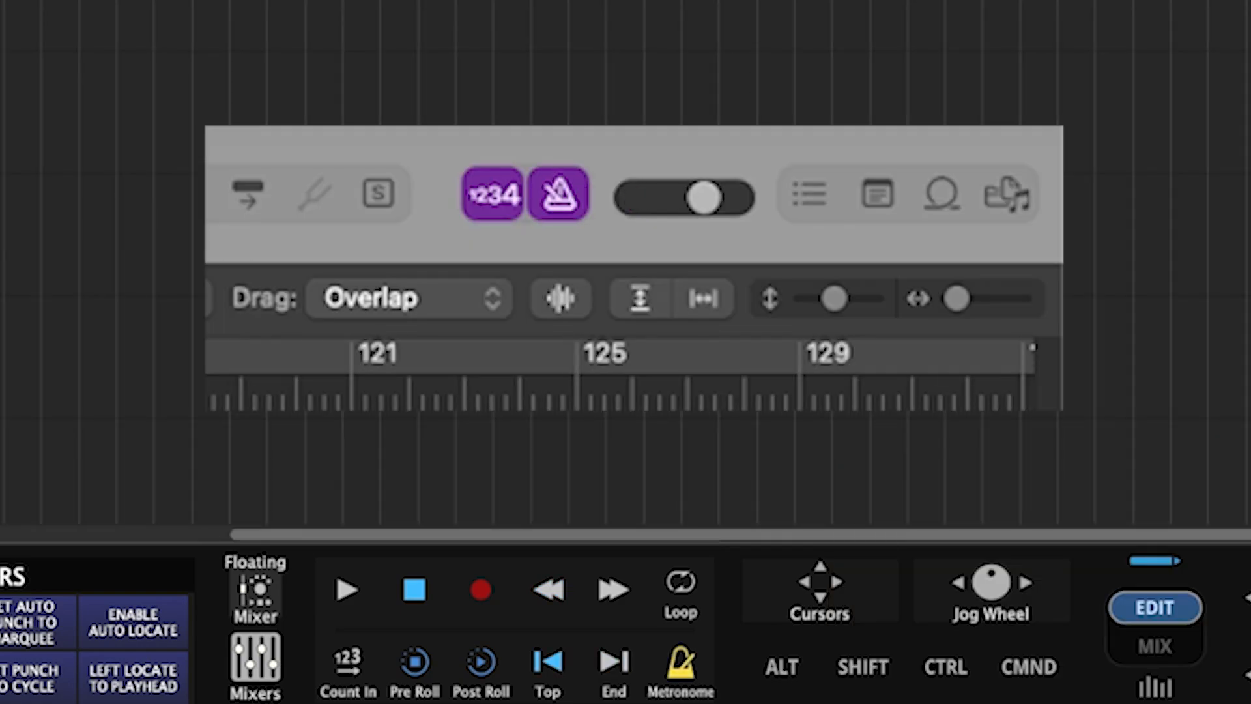
- Toggle cycle mode on and off, then step the track selection up and down with the arrow pad
key(c)
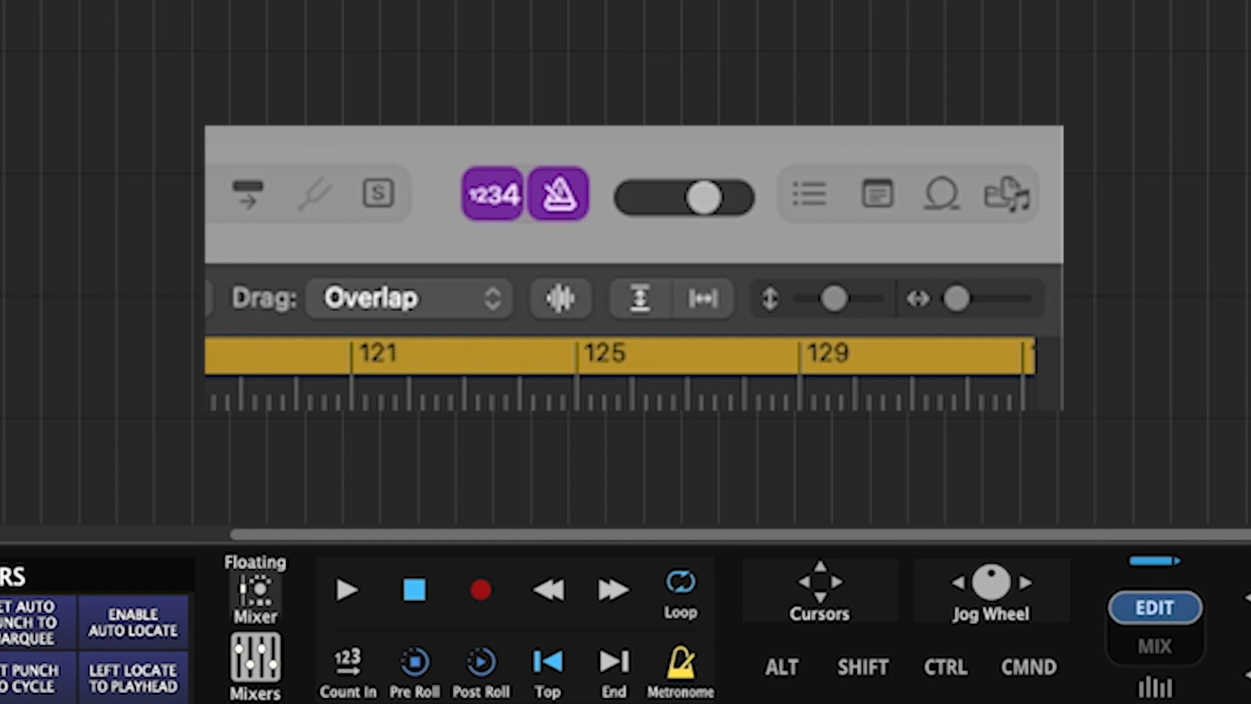
key(c)
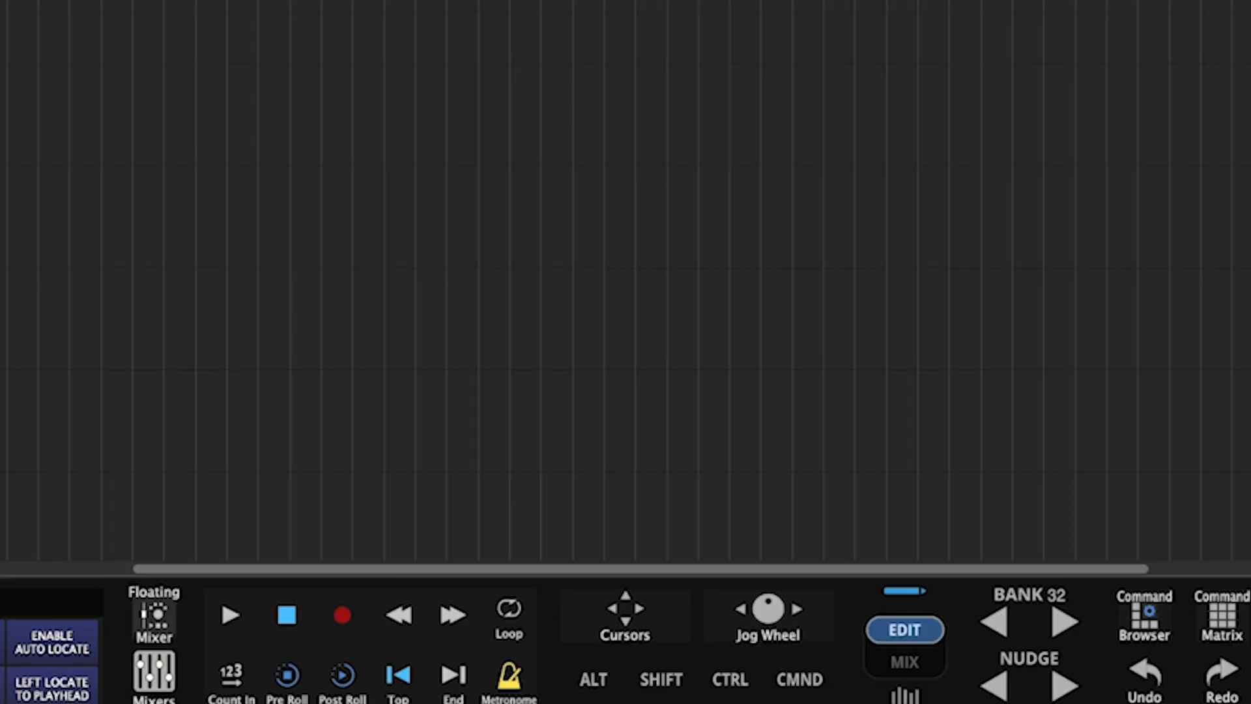
click(625, 614)
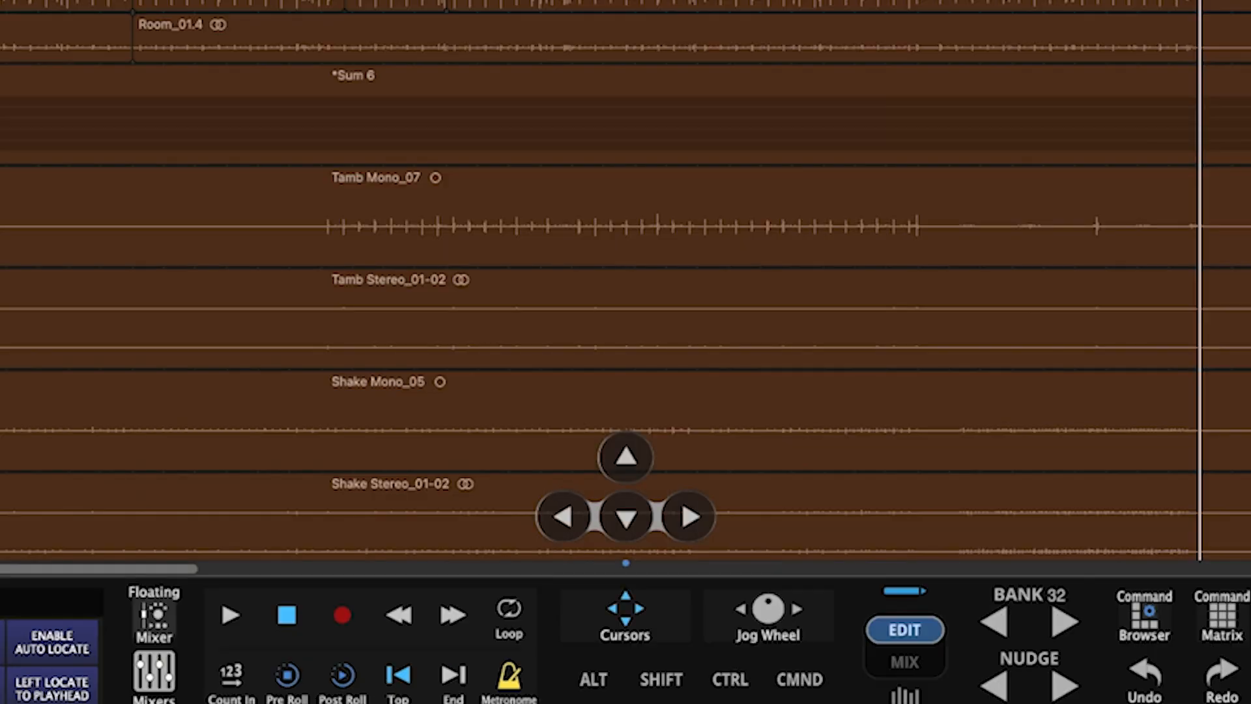
click(563, 516)
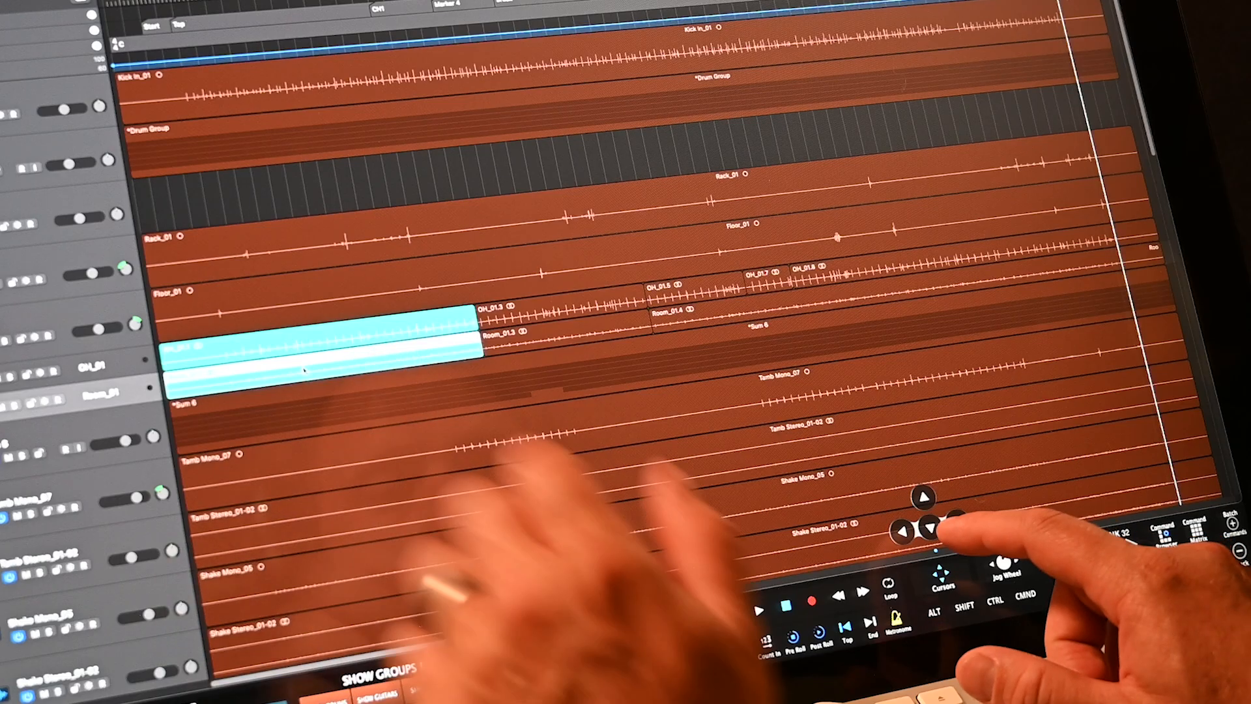
click(625, 456)
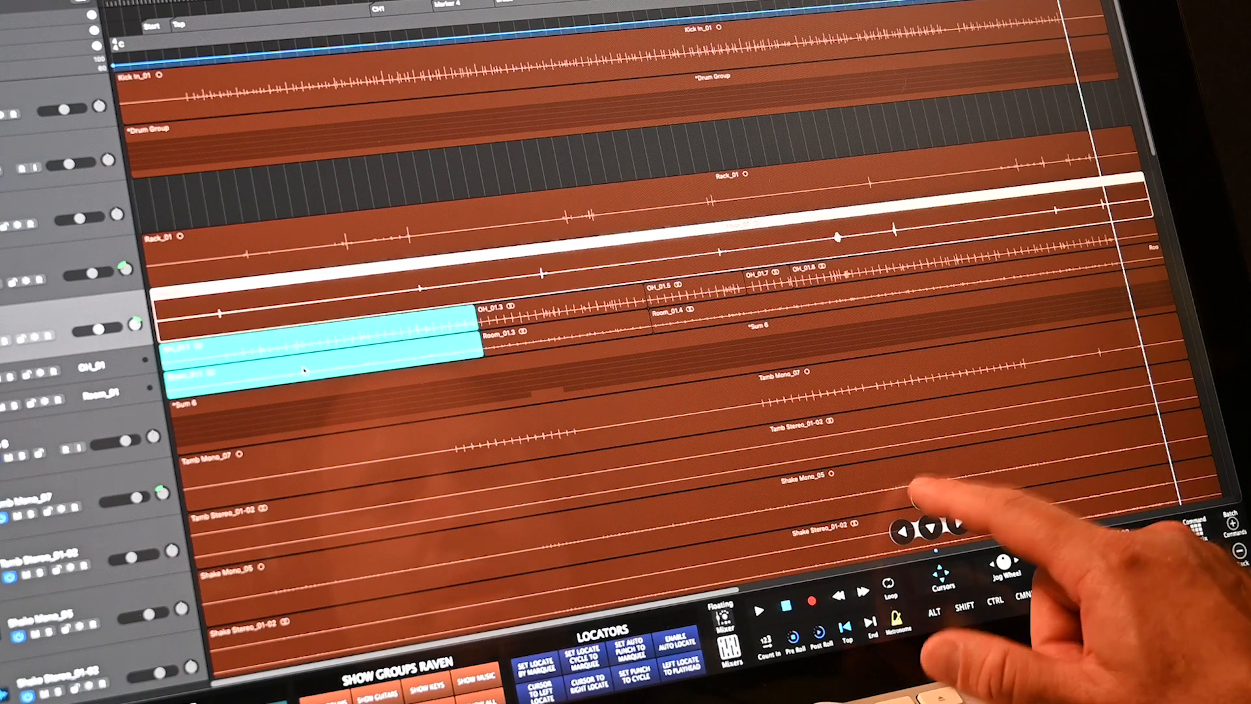
click(923, 497)
click(923, 497)
click(923, 496)
click(923, 497)
click(931, 528)
click(931, 528)
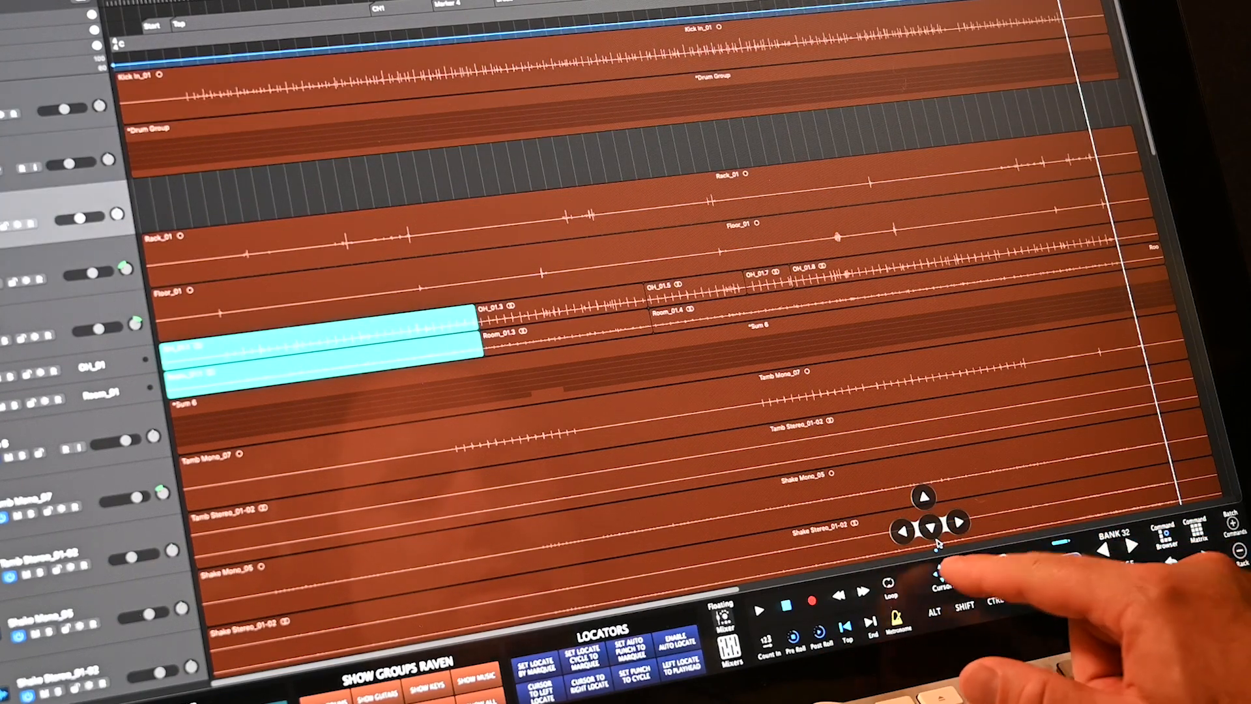
click(942, 574)
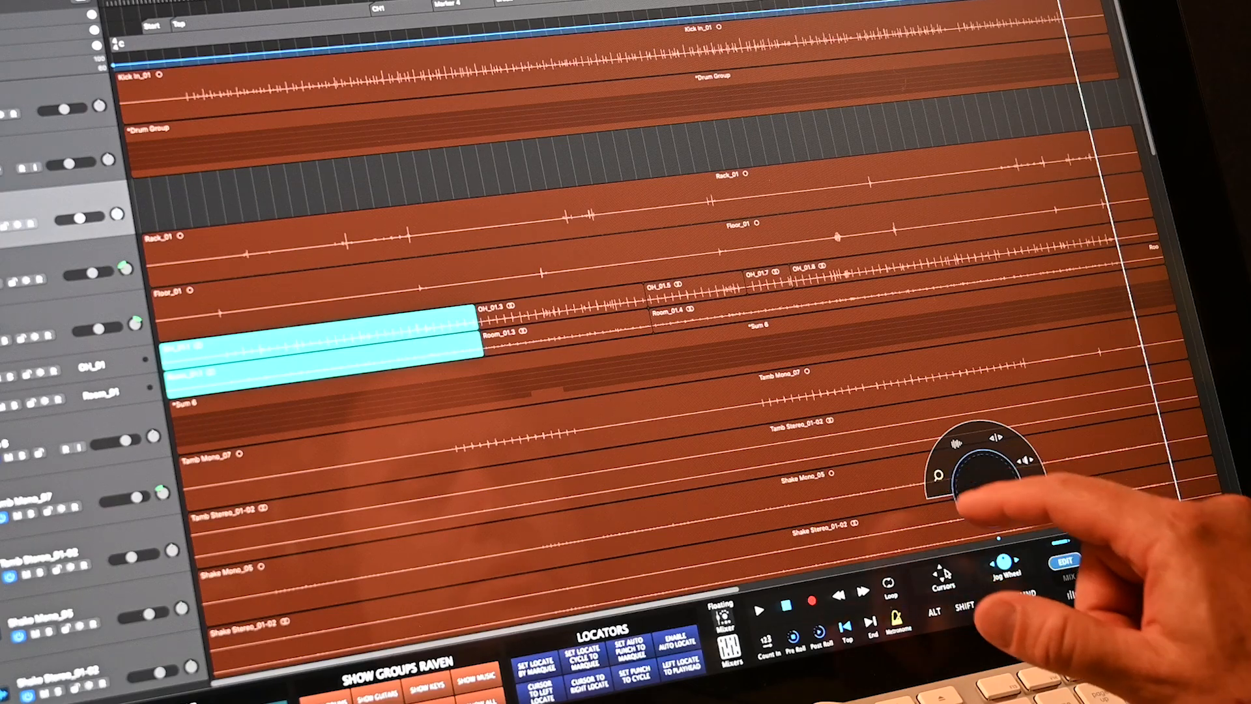
- Select the drum tracks, make them much taller, then shrink them to reveal the tracks below
mouse_move(997, 488)
mouse_down()
mouse_move(964, 359)
mouse_move(945, 49)
mouse_move(949, 336)
mouse_move(1001, 616)
mouse_move(1184, 435)
mouse_move(782, 497)
mouse_move(626, 506)
mouse_move(1108, 430)
mouse_move(936, 42)
mouse_move(940, 225)
mouse_move(987, 485)
mouse_up()
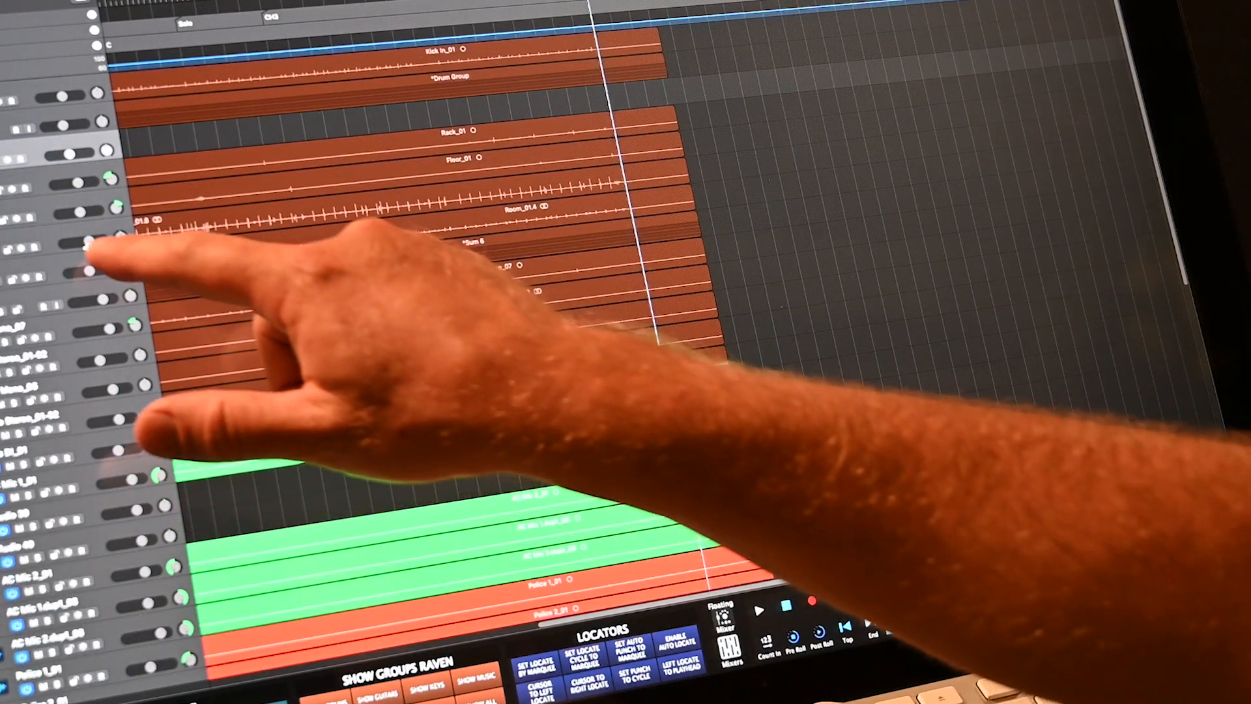
click(73, 266)
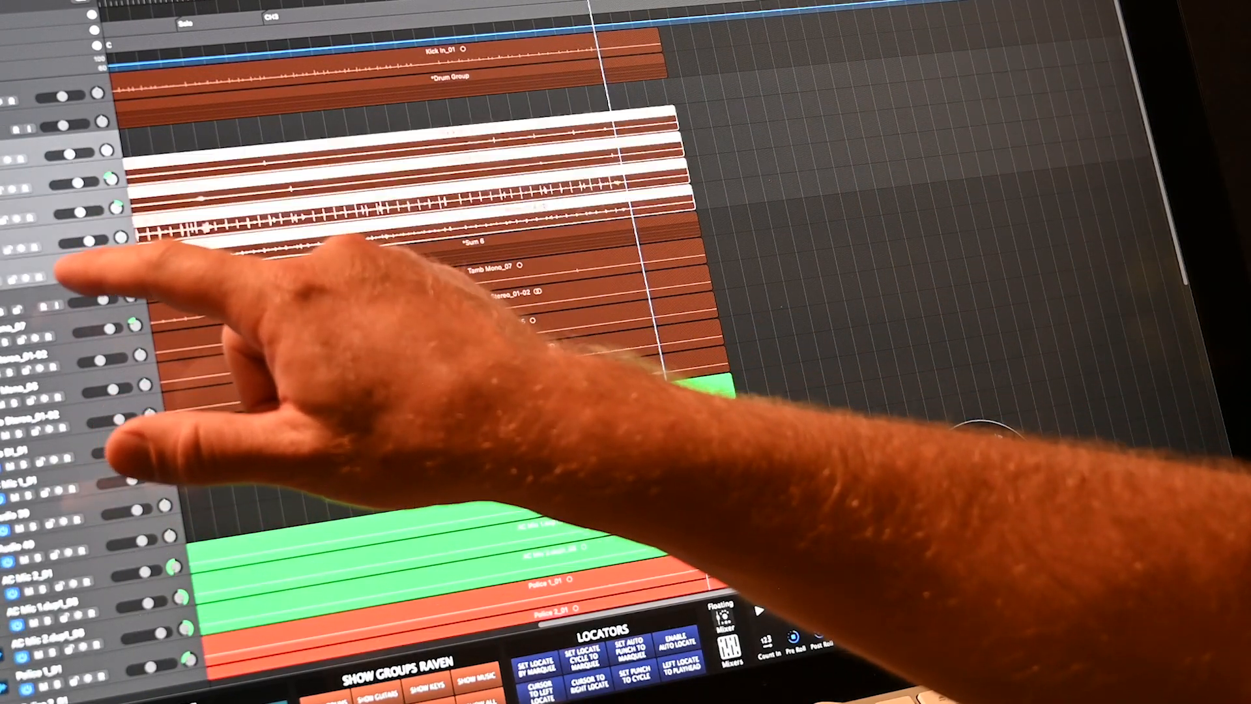
drag(982, 486, 855, 10)
drag(959, 497, 1007, 534)
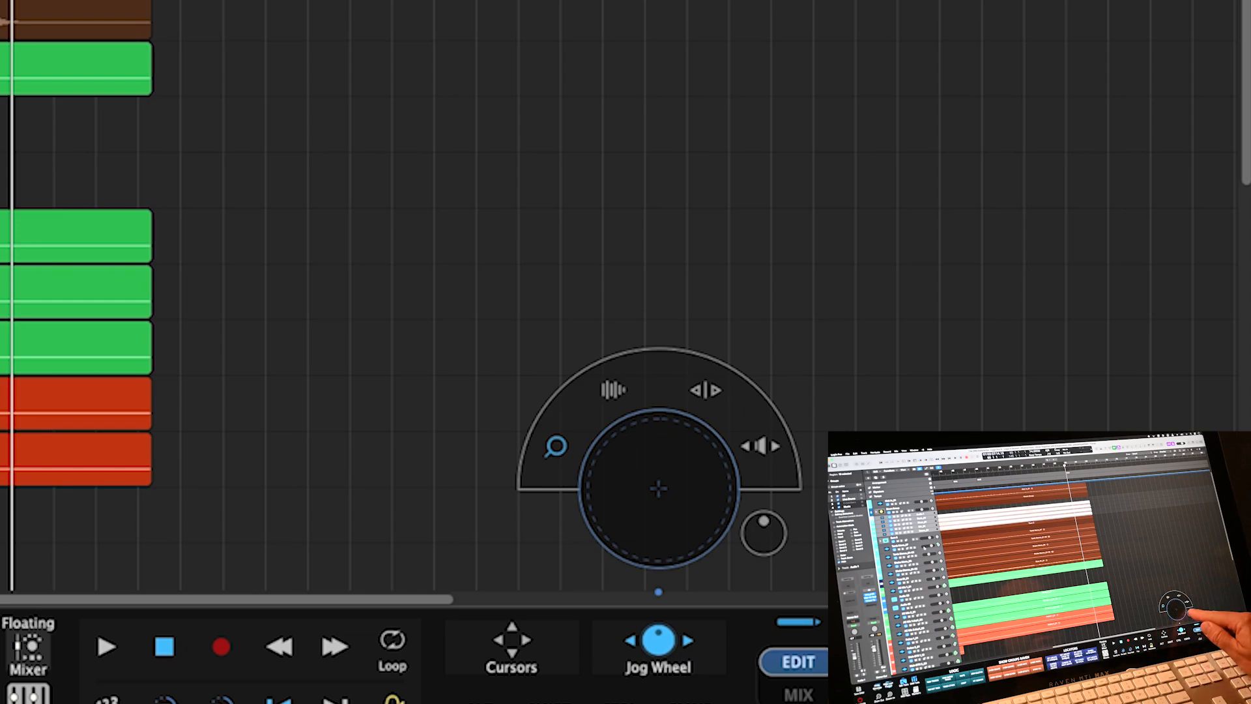
- Zoom the drum track heights taller, then shorter, with the jog wheel
click(764, 533)
drag(658, 445, 622, 516)
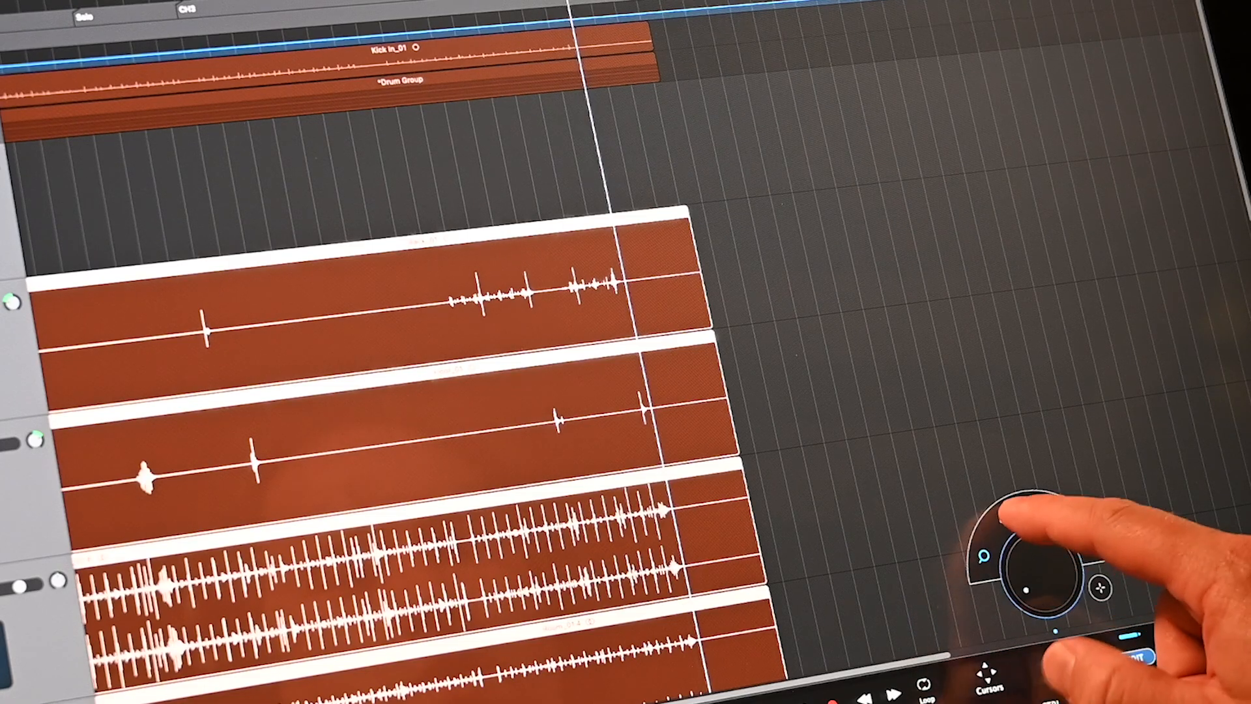
drag(1036, 570, 1039, 502)
drag(997, 588, 1058, 622)
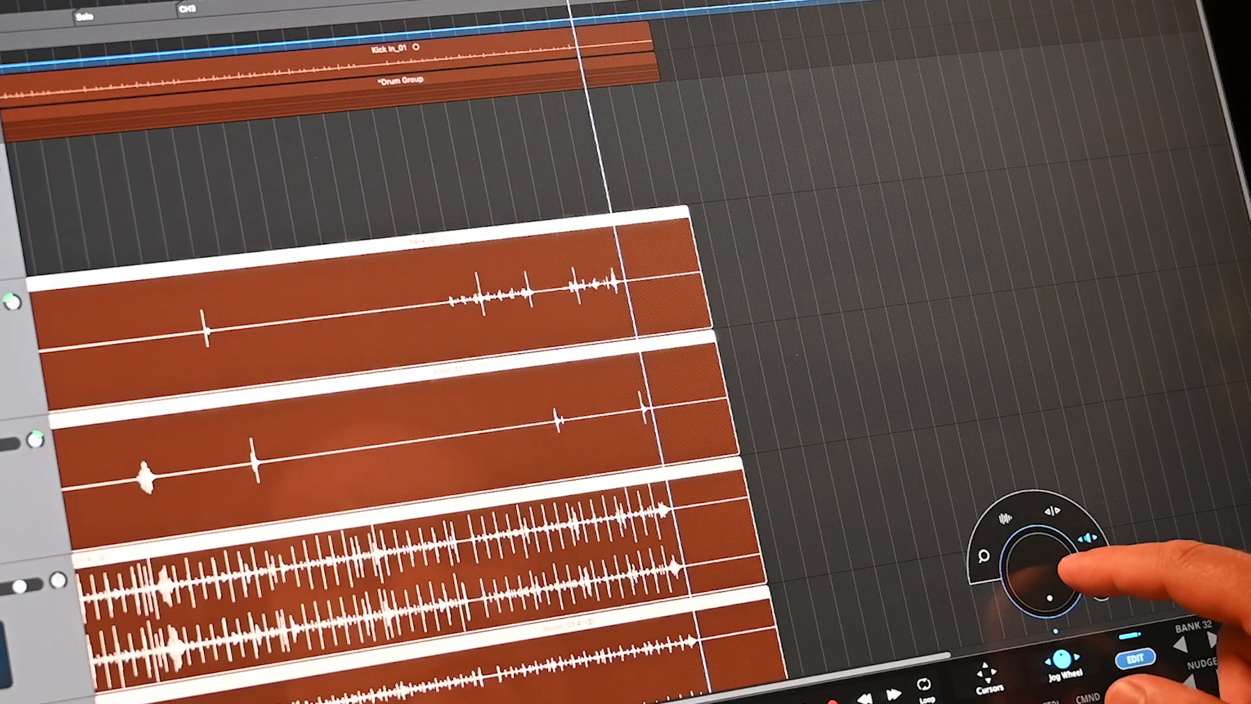
- Scrub the playhead along the tracks and open then close the command matrix
drag(1053, 540, 1040, 542)
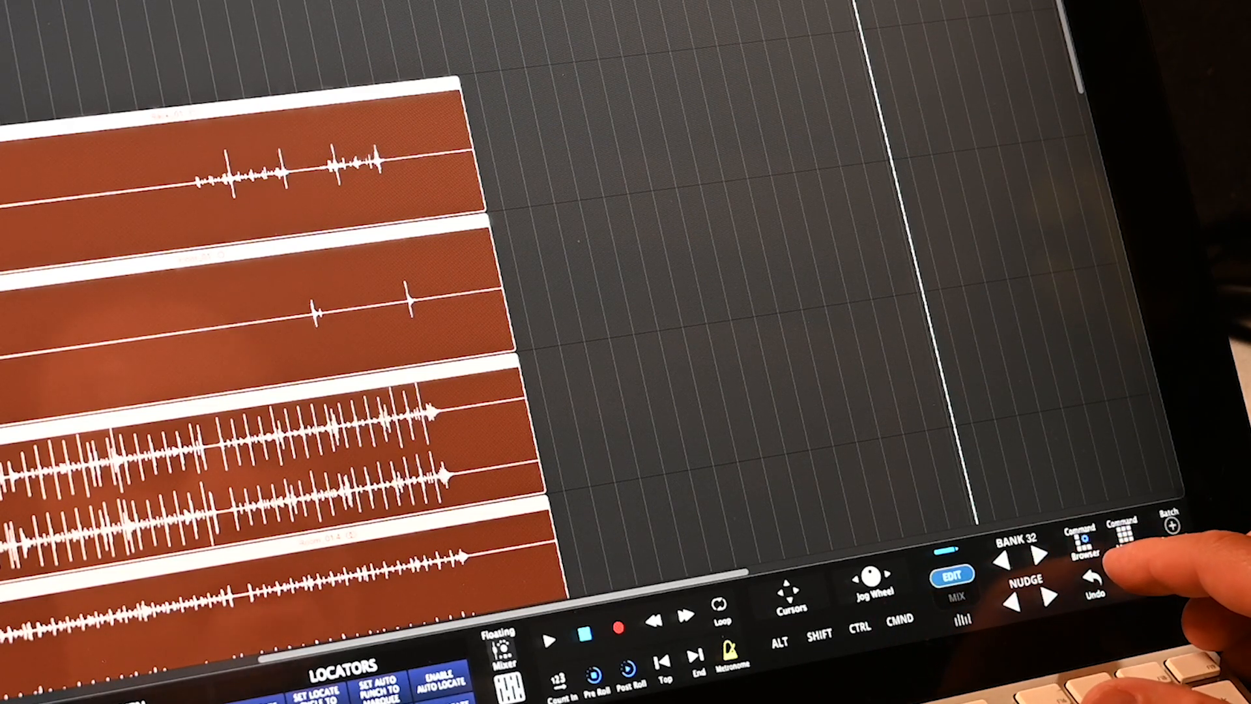
click(1125, 534)
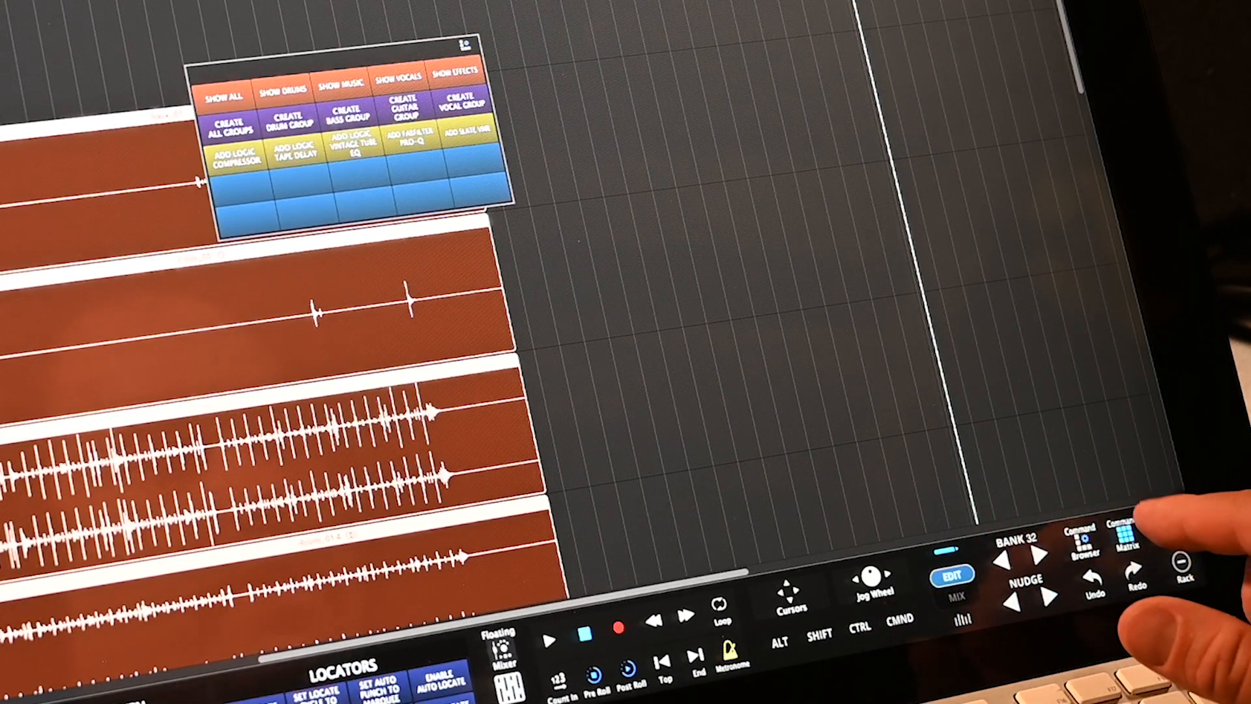
click(1126, 534)
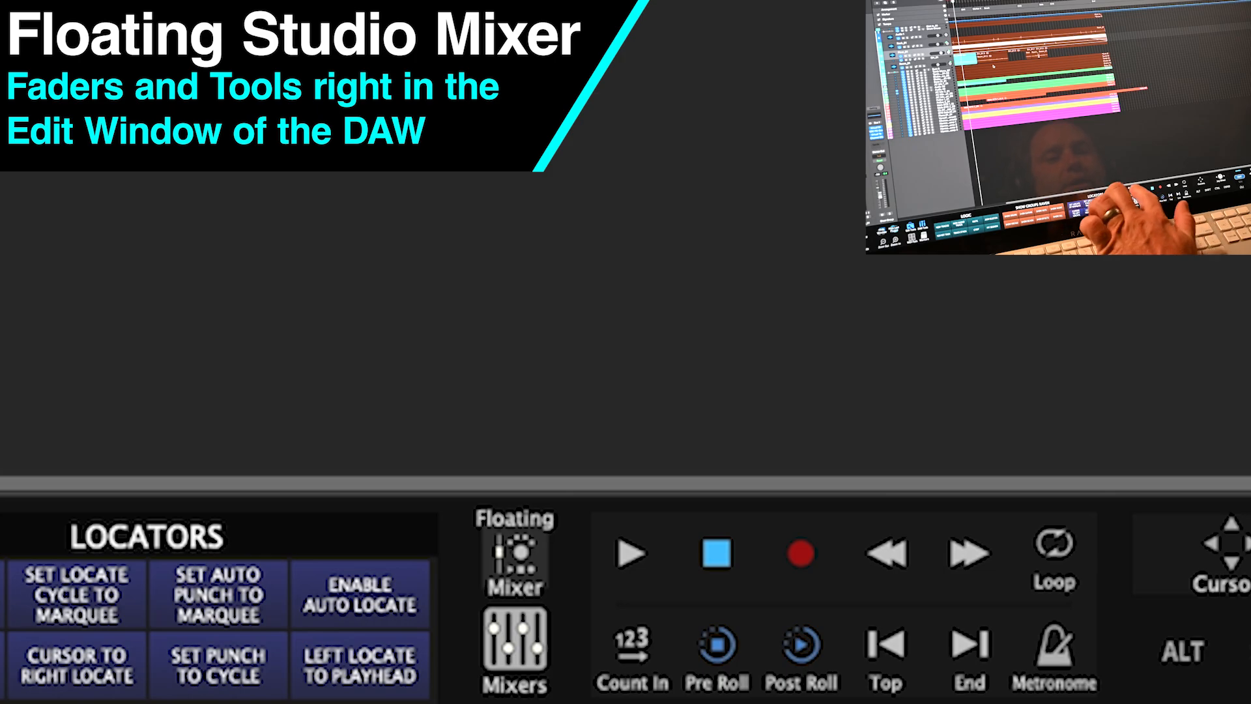
- Open and position the floating mixer, then lower the Rack_01 and Audio 1 levels
click(516, 554)
drag(983, 114, 1129, 146)
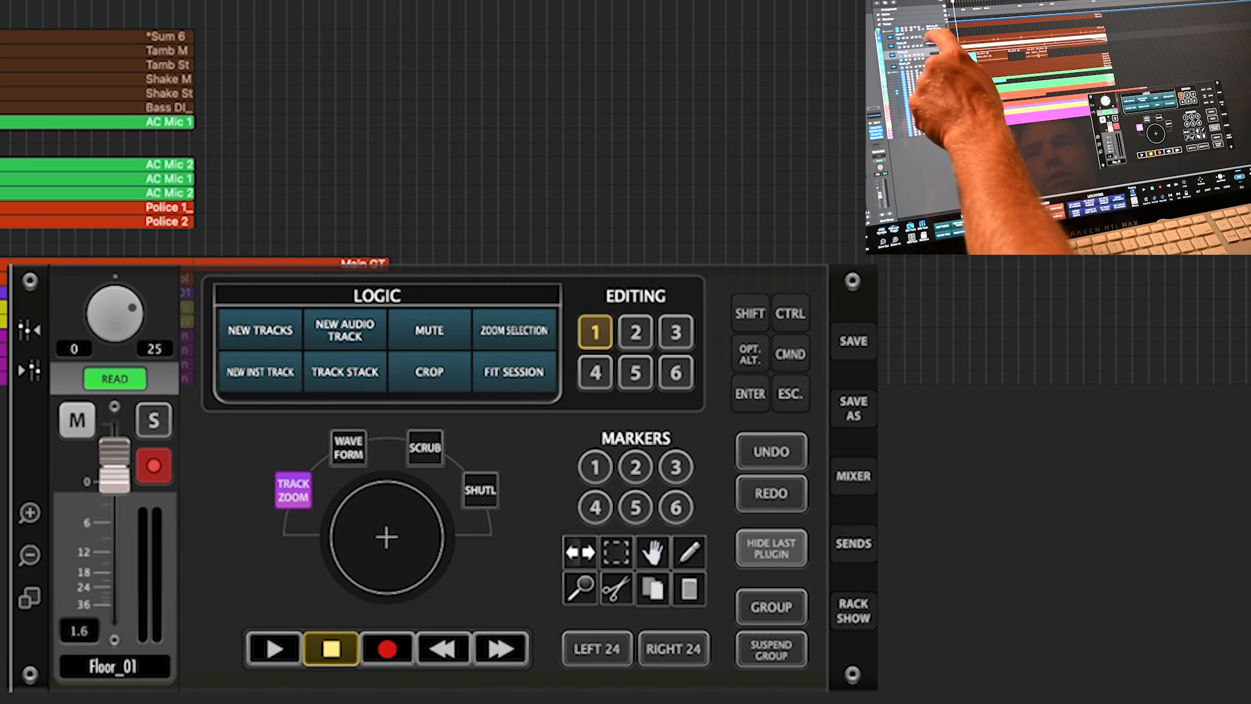
drag(114, 464, 115, 502)
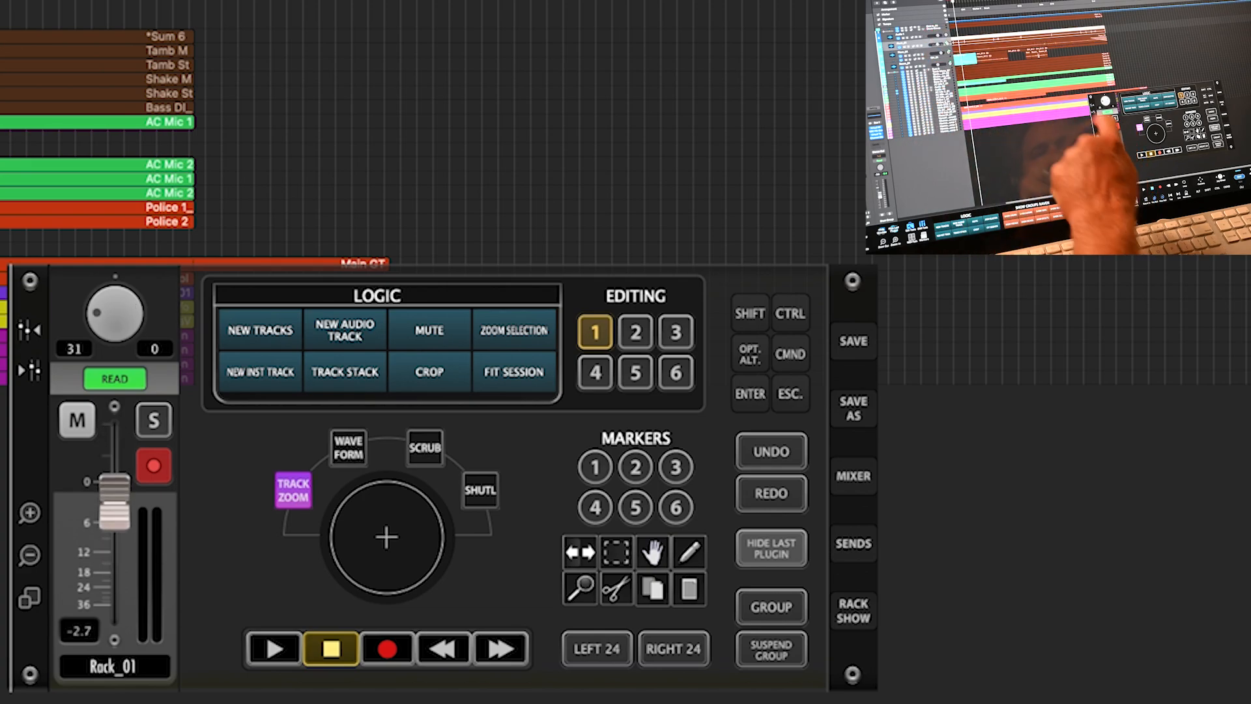
click(932, 35)
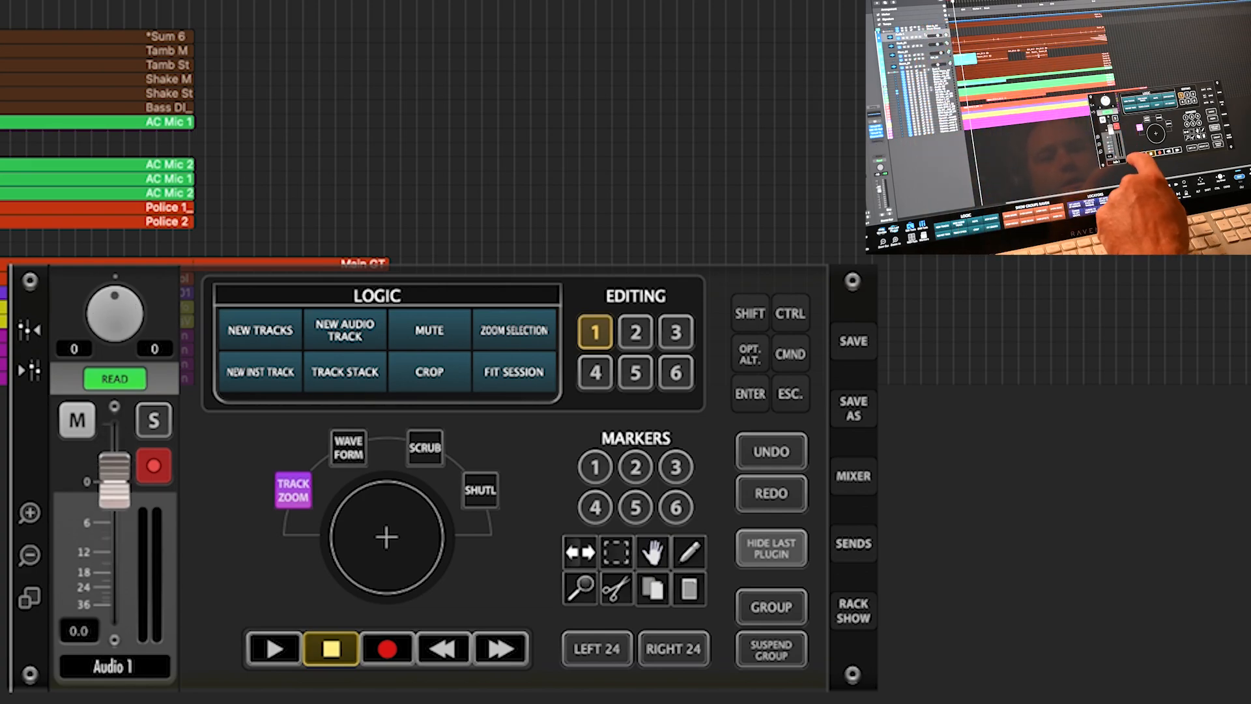
drag(114, 481, 115, 531)
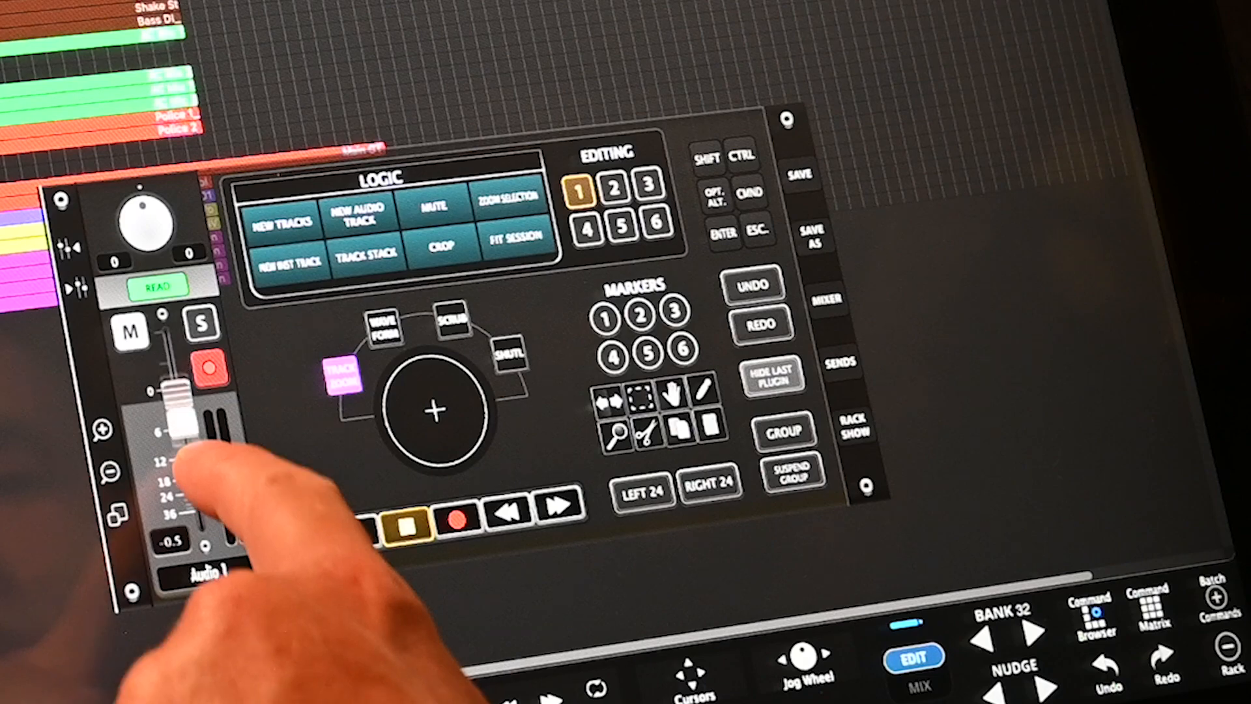
drag(114, 532, 114, 524)
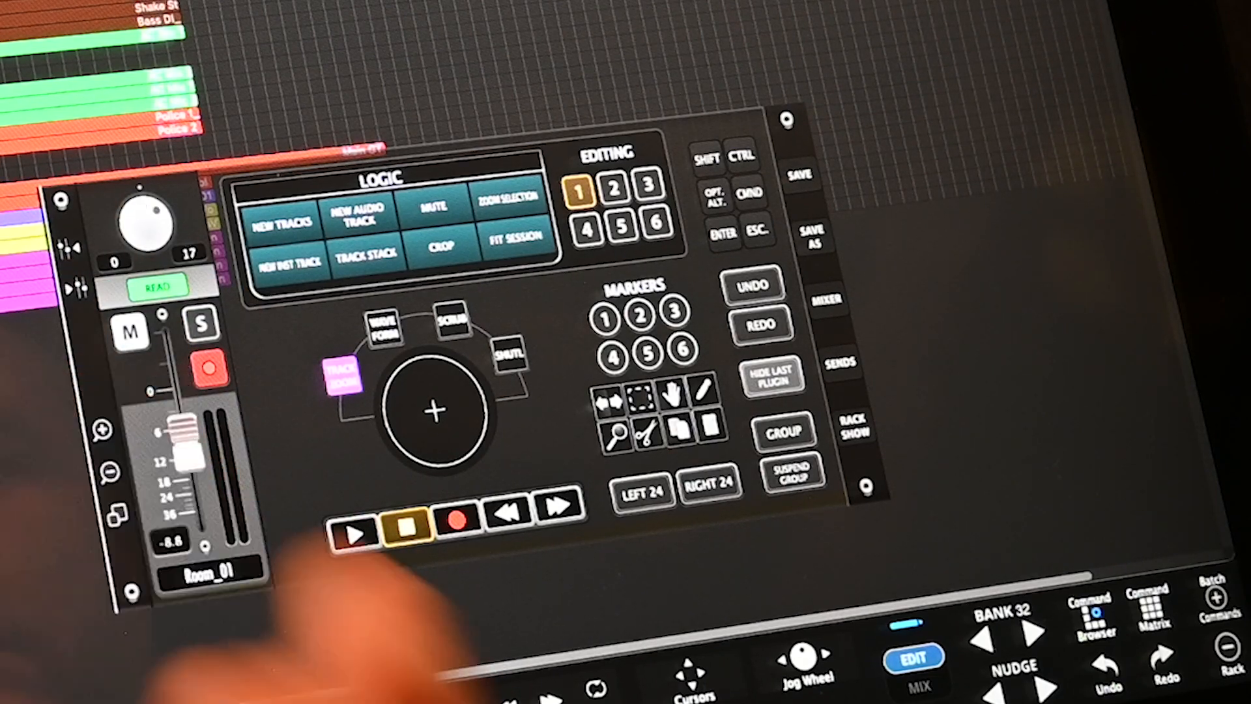
- Raise the Room_01 level to -0.9 dB and start then stop playback
drag(184, 427, 189, 312)
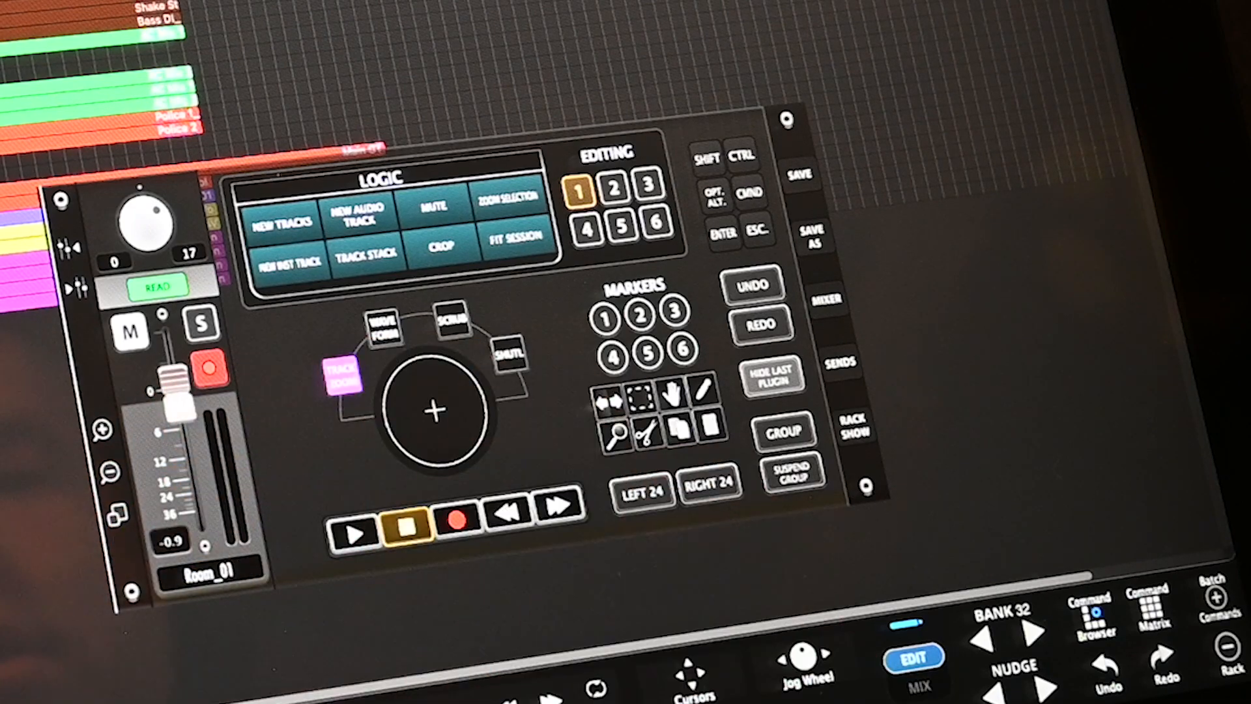
click(354, 533)
click(406, 527)
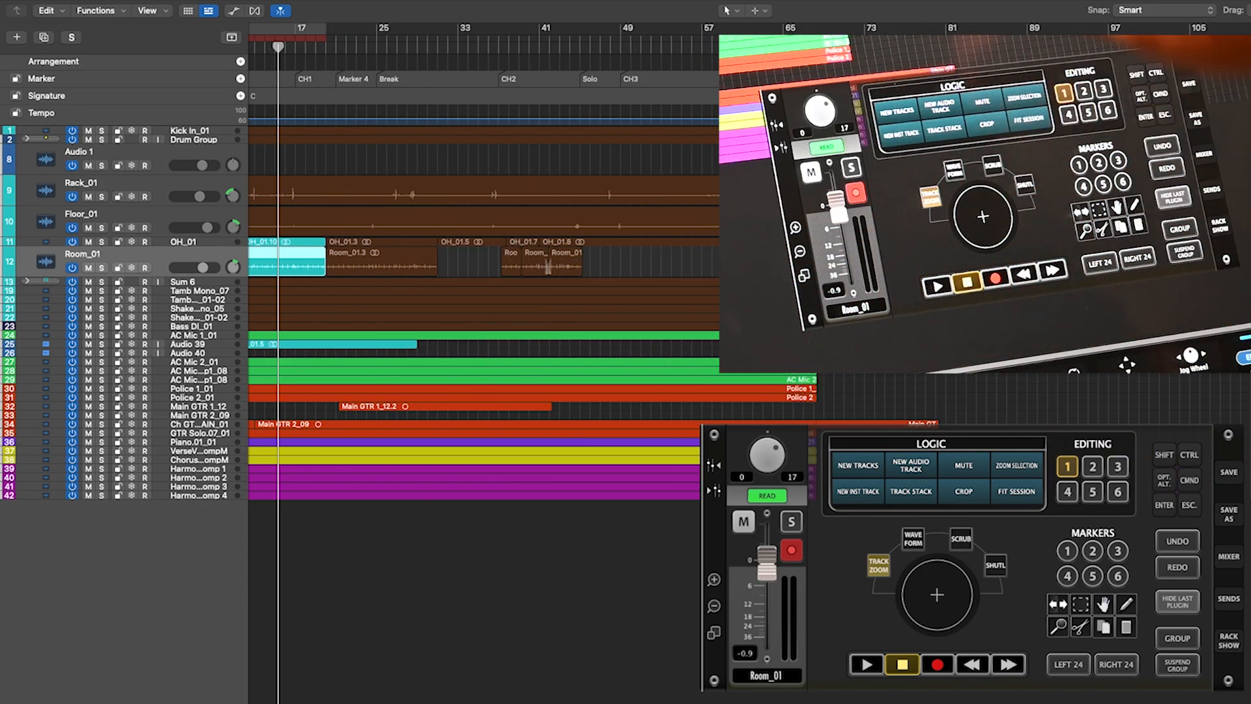
- Zoom the track heights in and out, leaving them partly enlarged
key(super+Down)
key(super+Down)
key(super+Down)
key(super+Down)
key(super+Up)
key(super+Up)
key(super+Up)
key(super+Up)
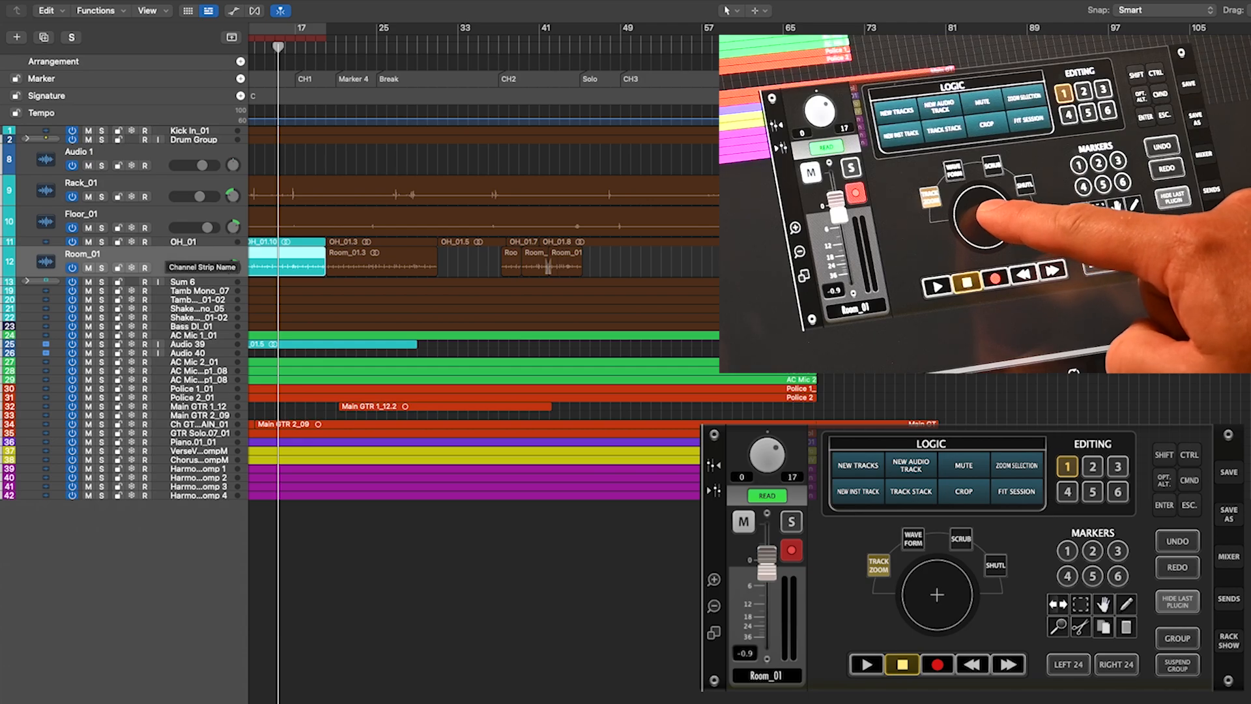
drag(974, 601, 1015, 558)
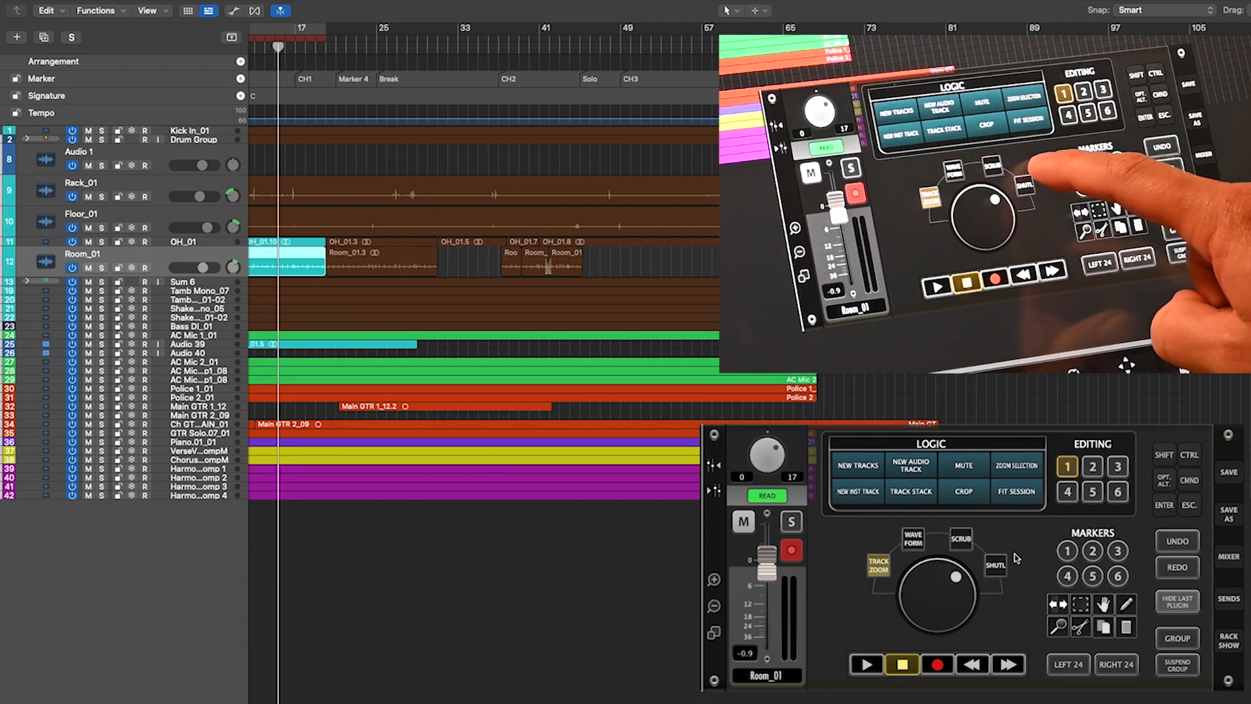
- Step the playhead through markers 1–6 from Start to CH2 and stop the view following it
click(1067, 550)
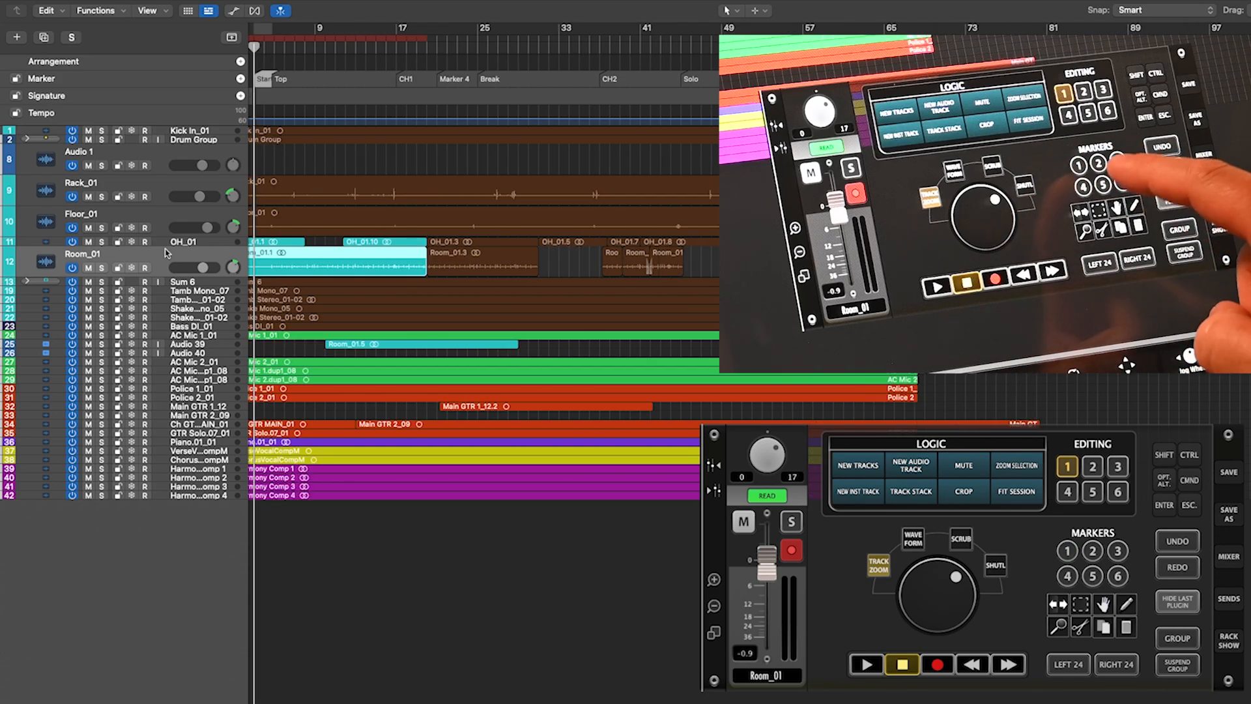
click(1093, 550)
click(1118, 550)
click(1068, 577)
click(1093, 576)
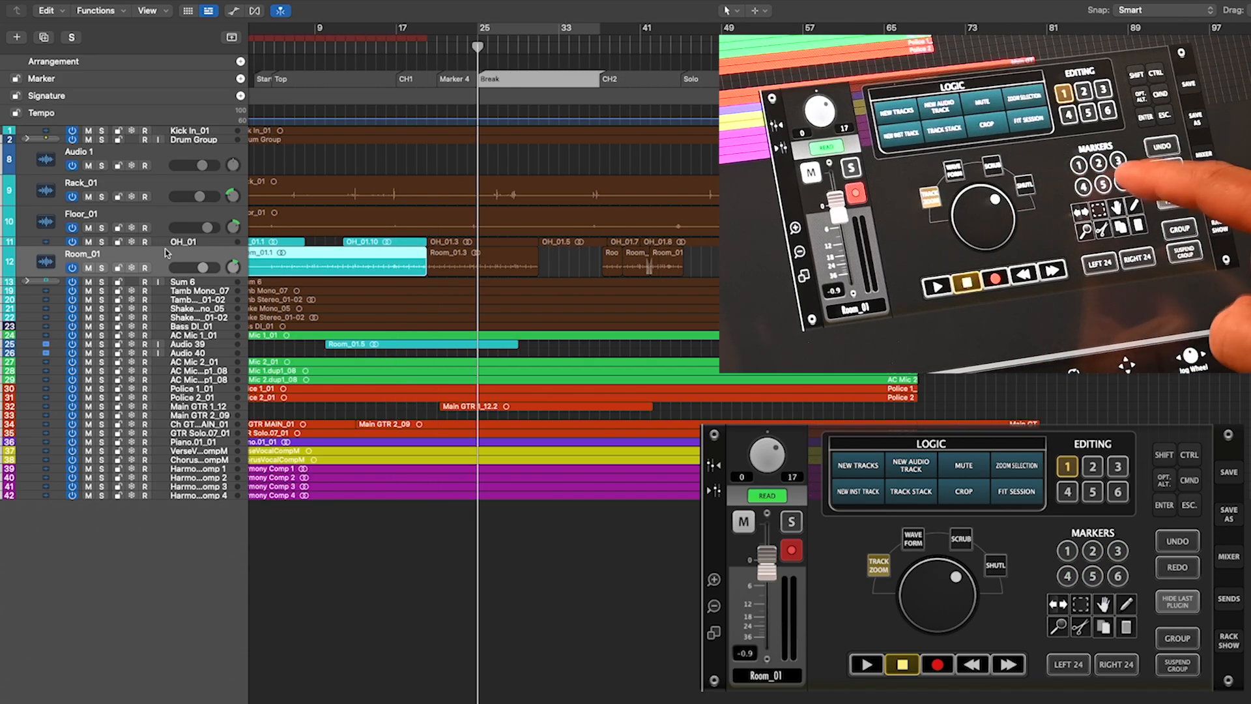
click(1118, 576)
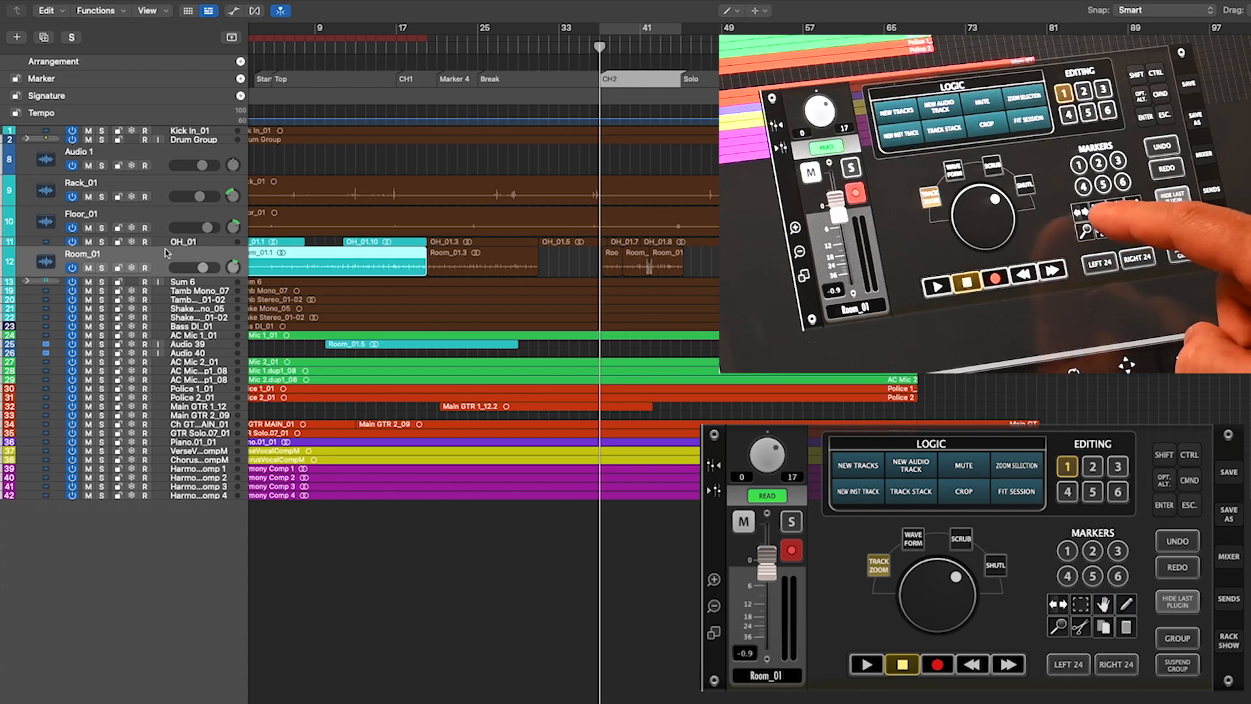
click(682, 330)
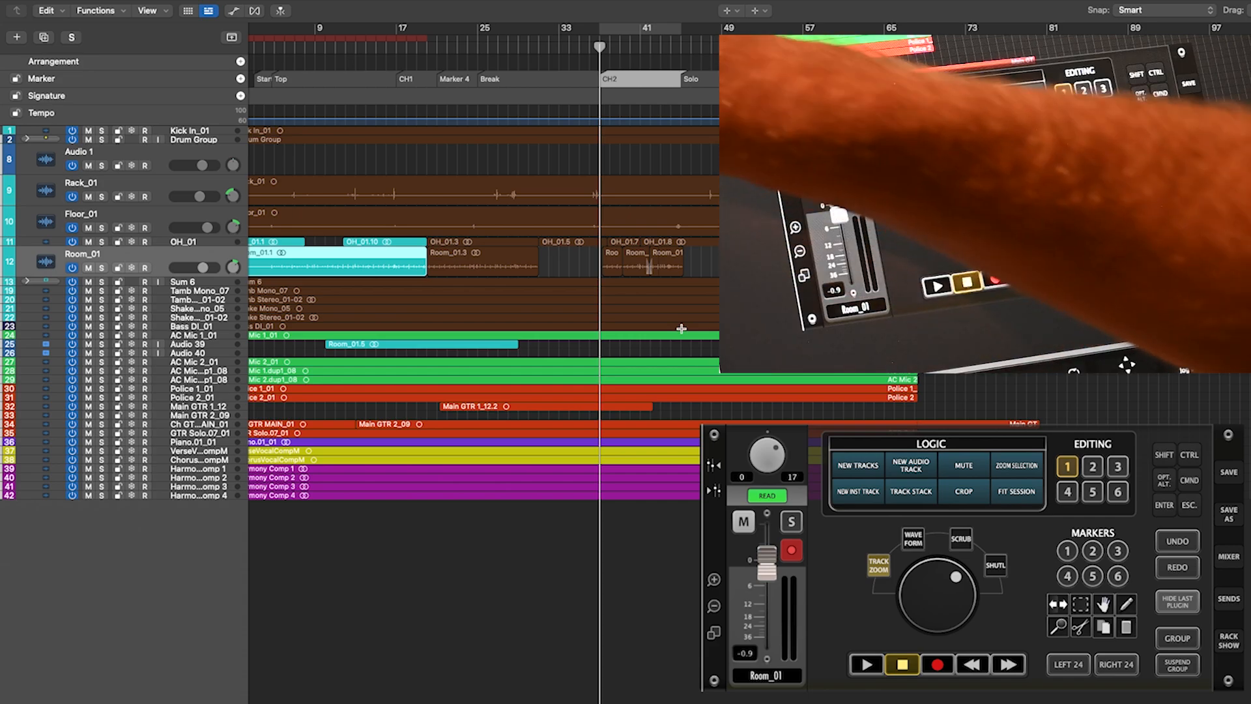
- Collapse all tracks to minimum height, select Tamb Mono_07 through Main GTR 2_09, then clear the selection
click(174, 175)
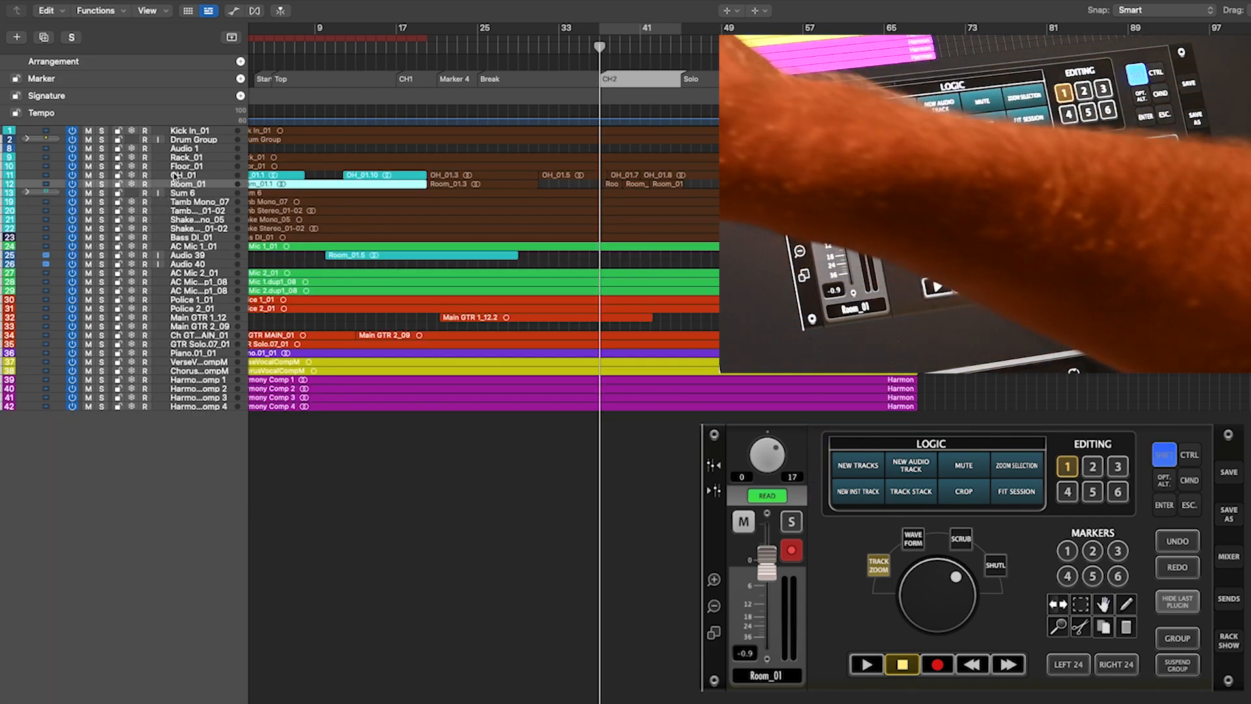
shift+click(206, 247)
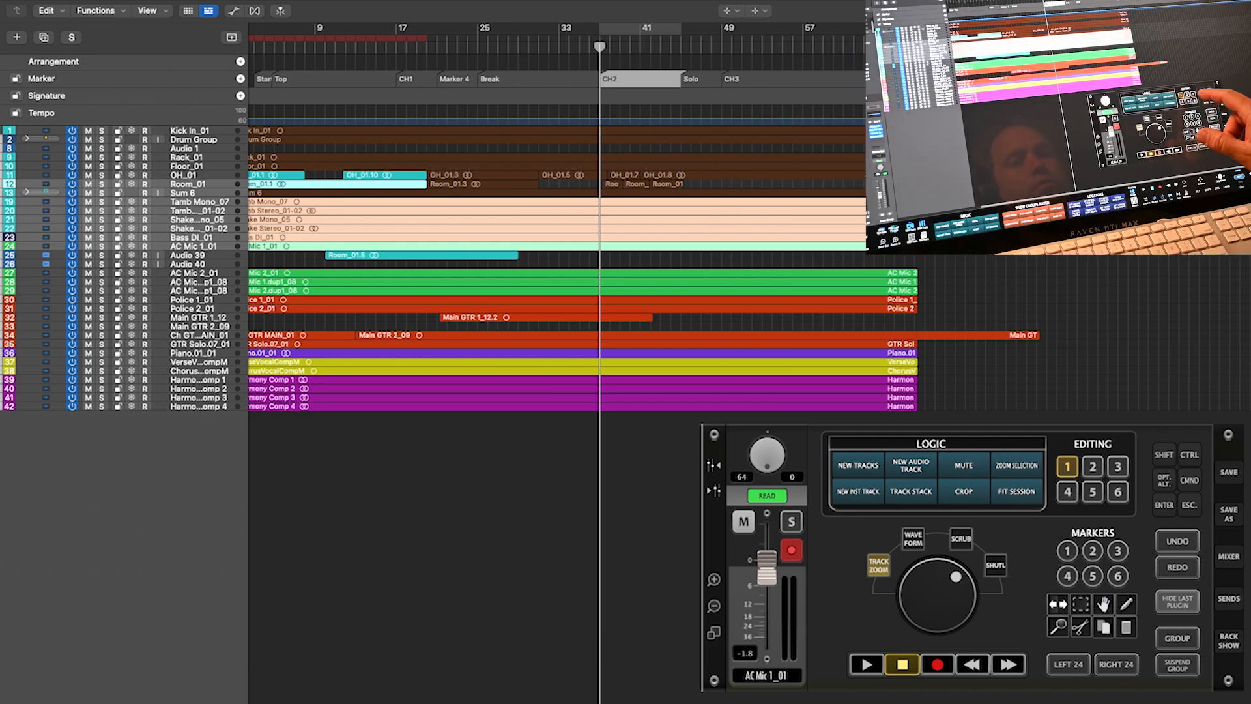
shift+click(199, 326)
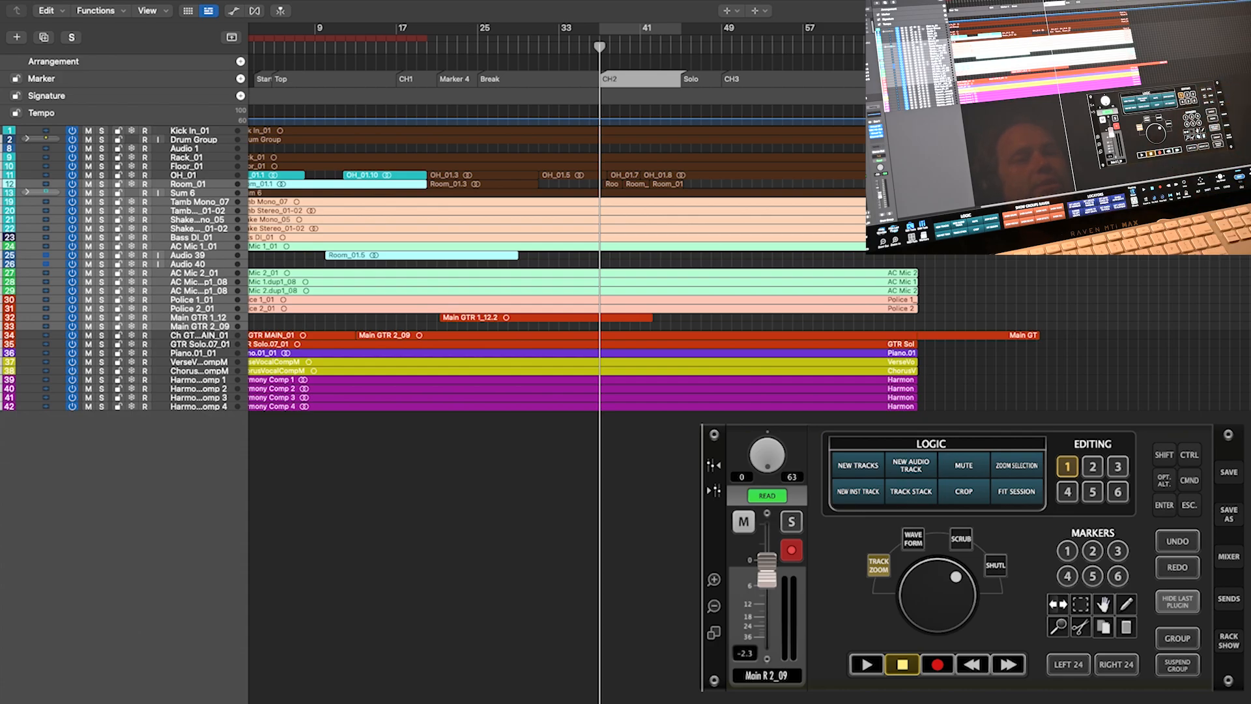
click(1072, 377)
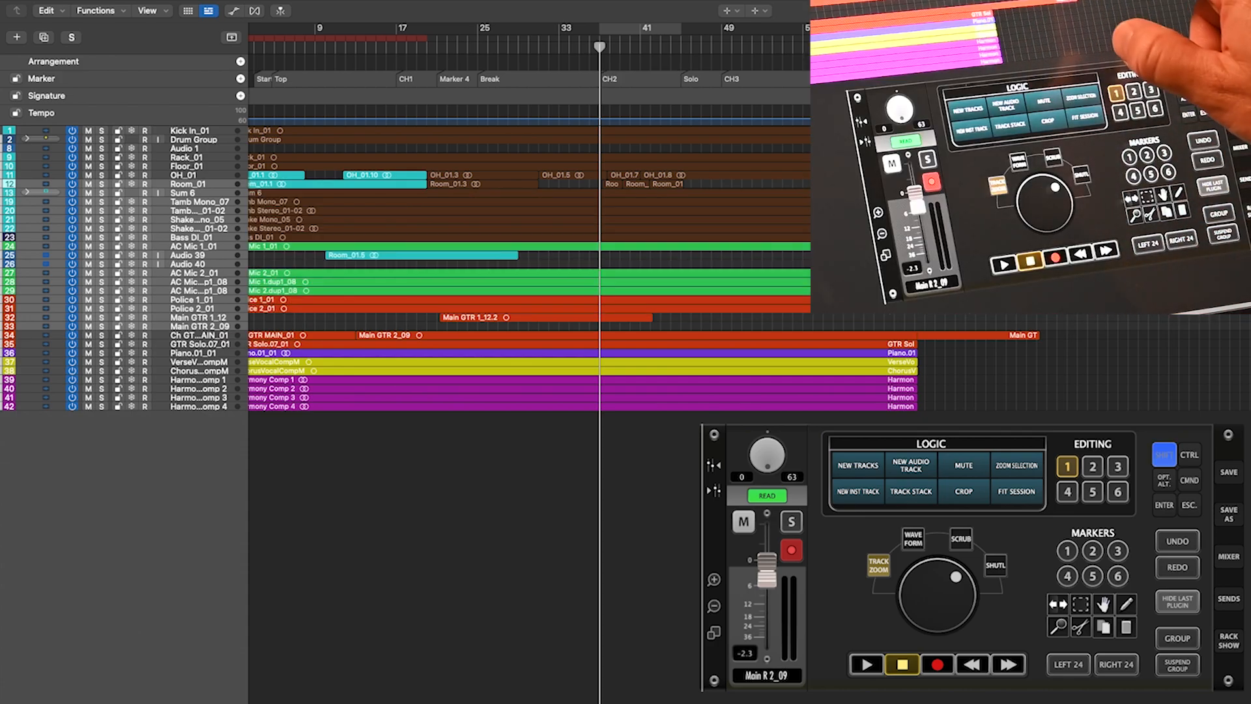
drag(1074, 264, 1146, 326)
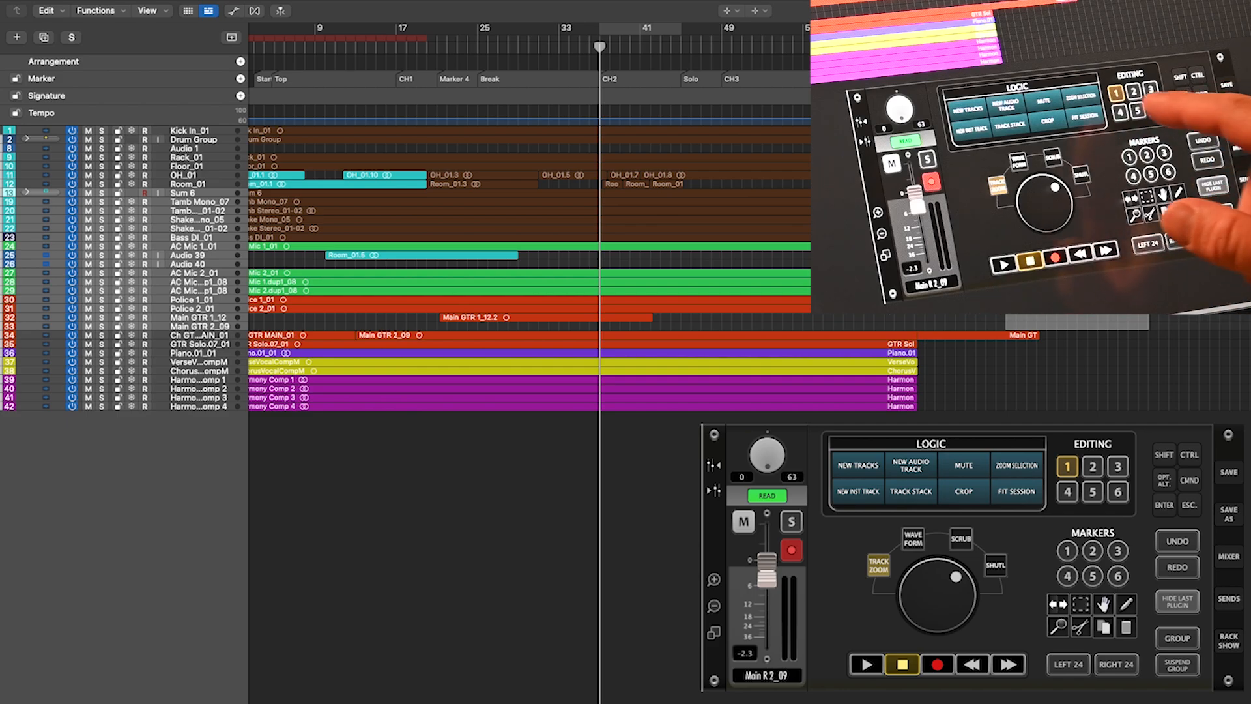
- Preview the Recording, Mix-Export, MIDI and USER 2 pages, return to editing commands, and open the eight-channel fader bank
click(1093, 467)
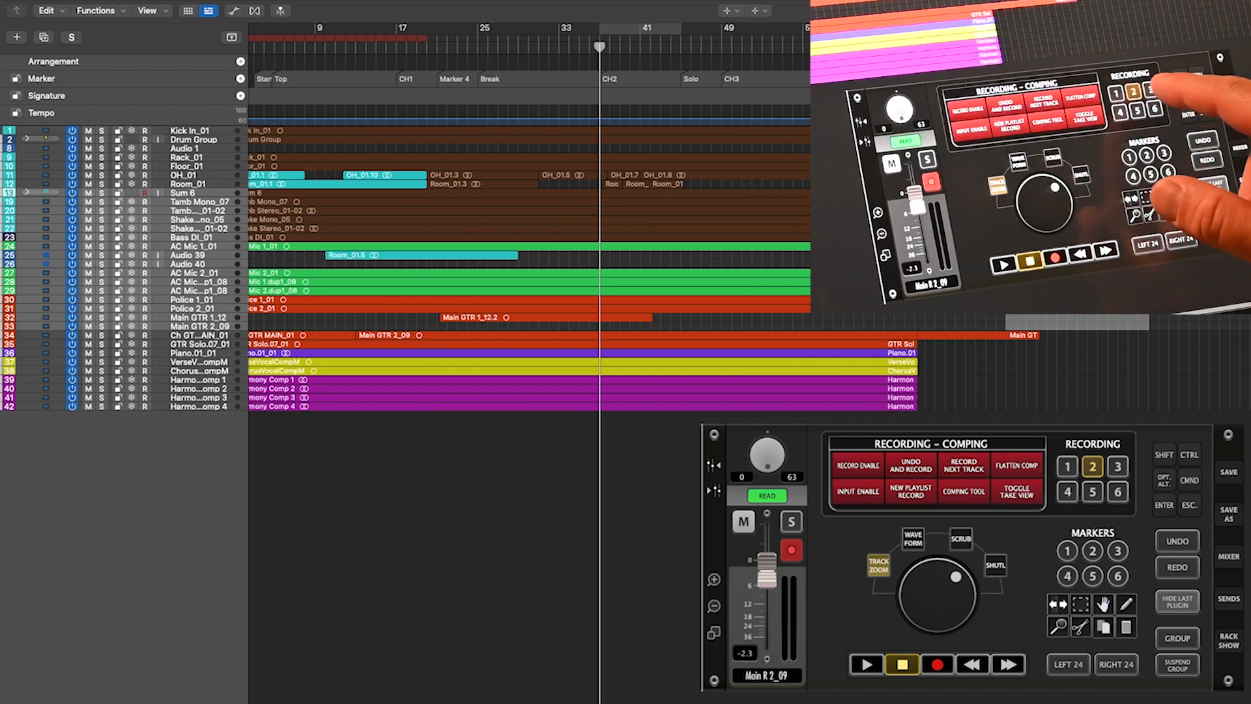
click(1068, 491)
click(1093, 492)
click(1117, 491)
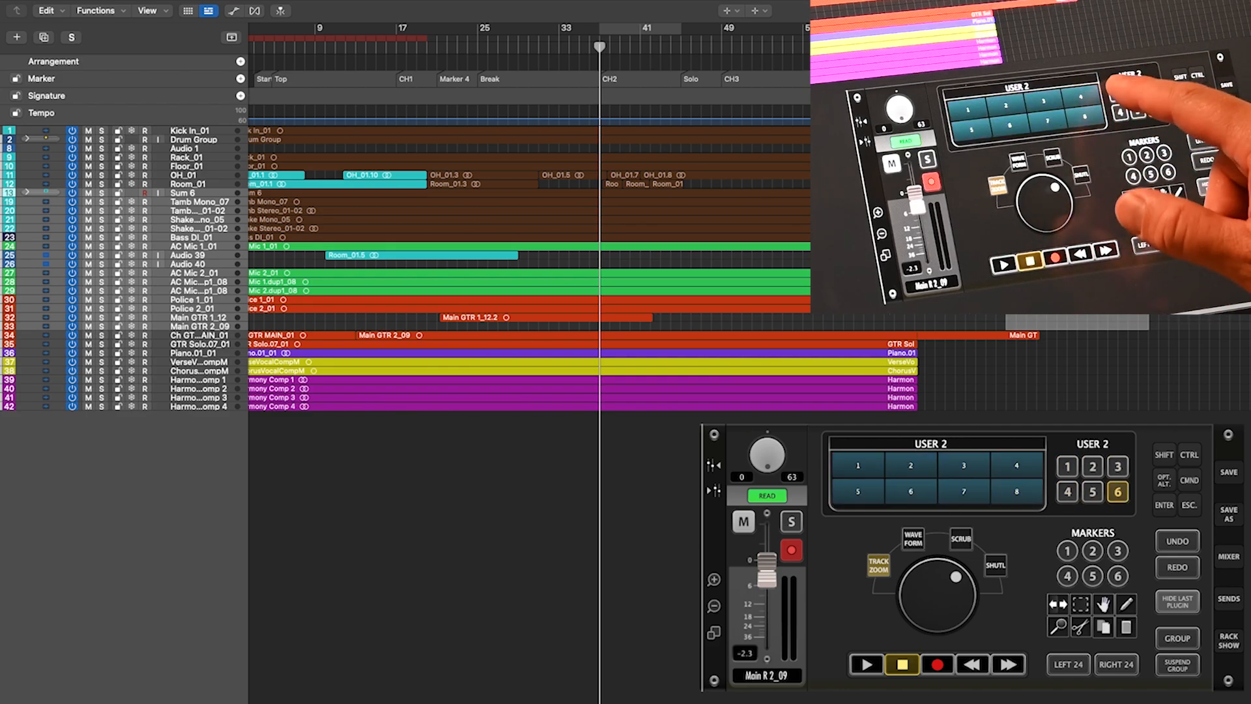
click(1093, 467)
click(1118, 466)
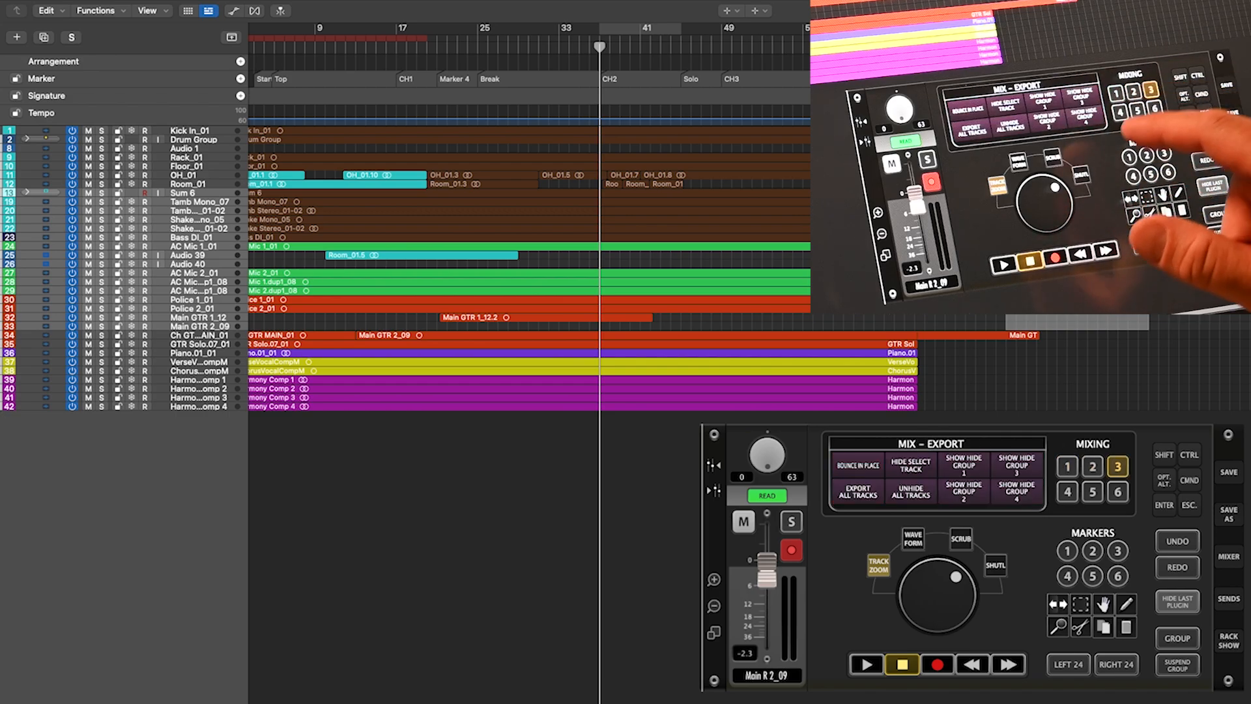
click(1067, 492)
click(1093, 492)
click(1117, 491)
click(1067, 466)
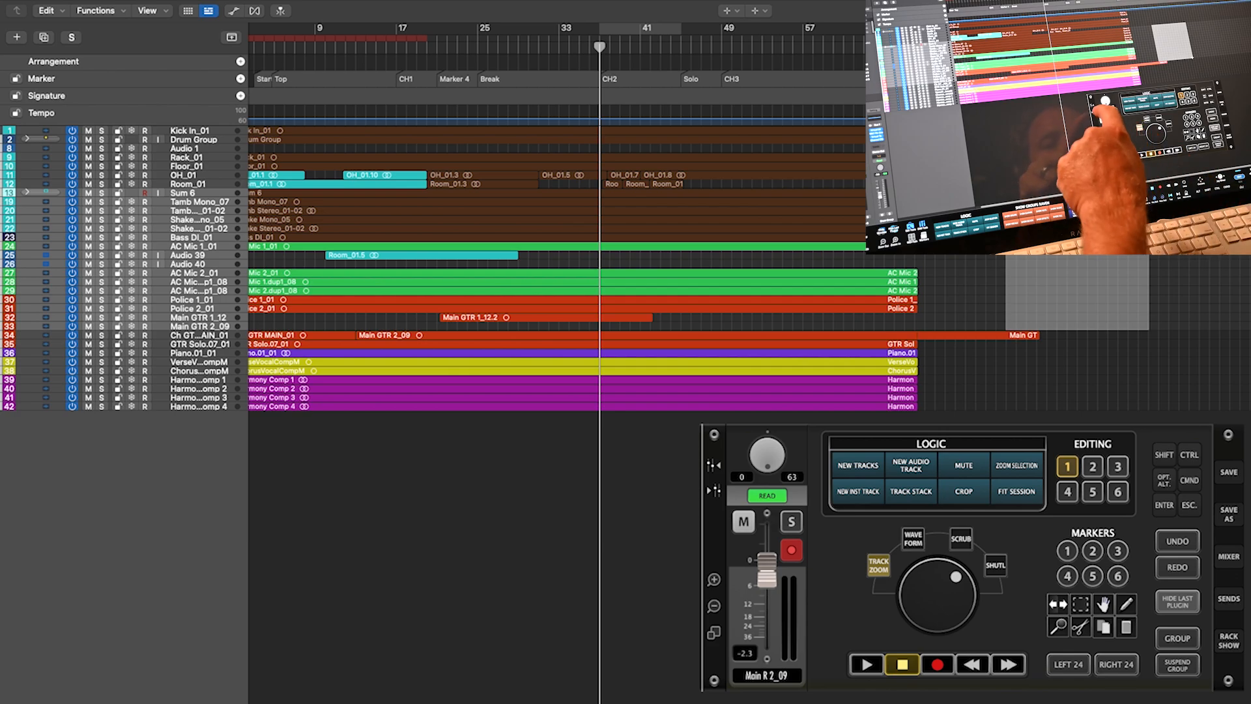
click(714, 464)
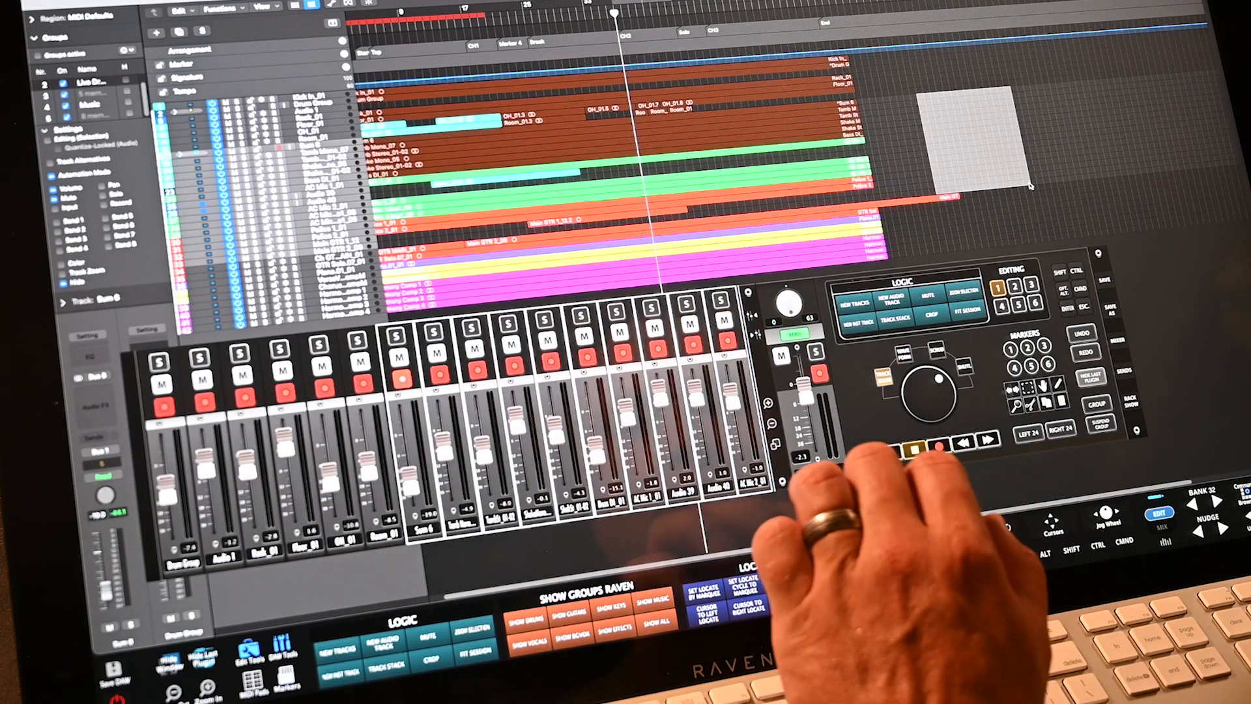
- Solo and unsolo a channel, expand the floating mixer to full width, and adjust the Room_01 level
click(687, 303)
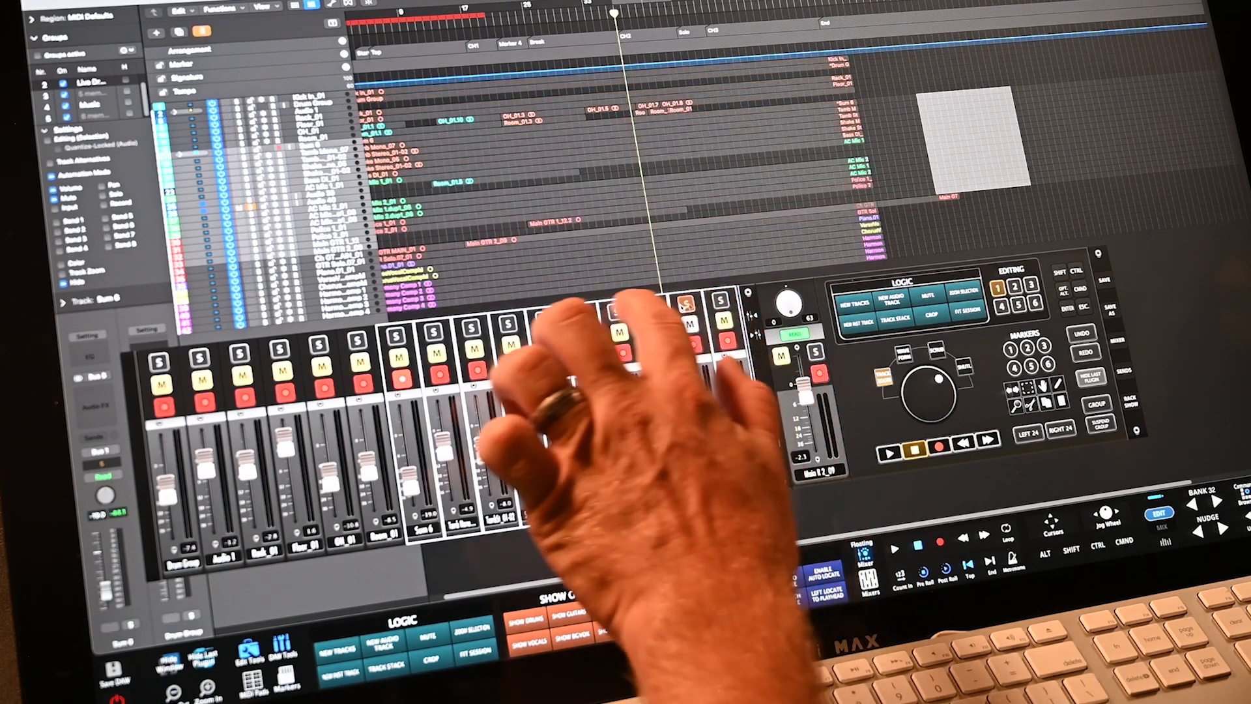
click(687, 303)
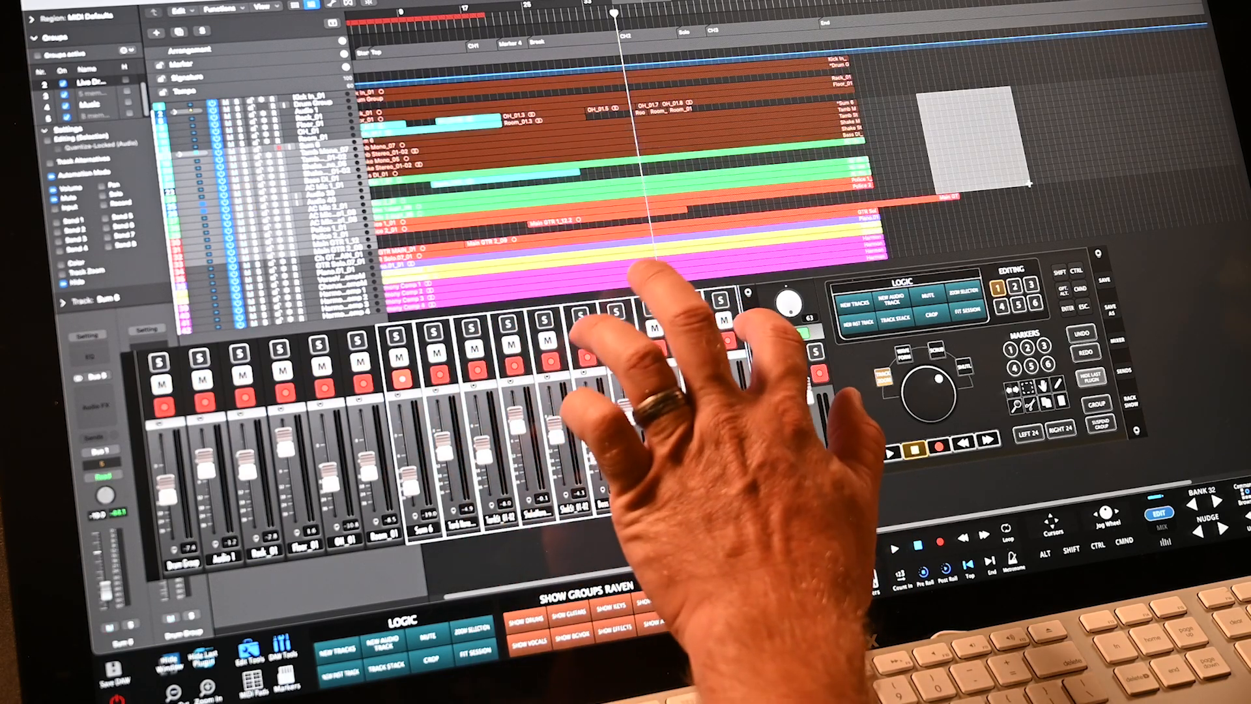
click(749, 292)
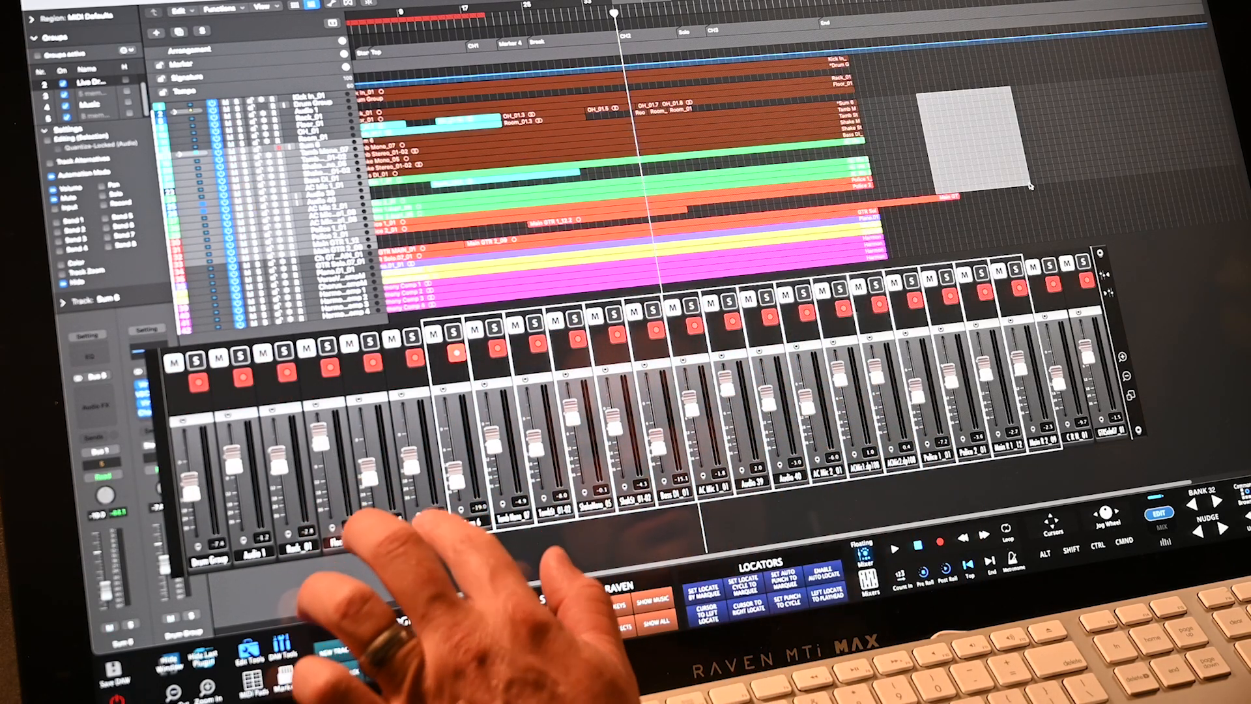
click(428, 521)
mouse_move(367, 471)
mouse_down()
mouse_move(373, 425)
mouse_move(367, 461)
mouse_up()
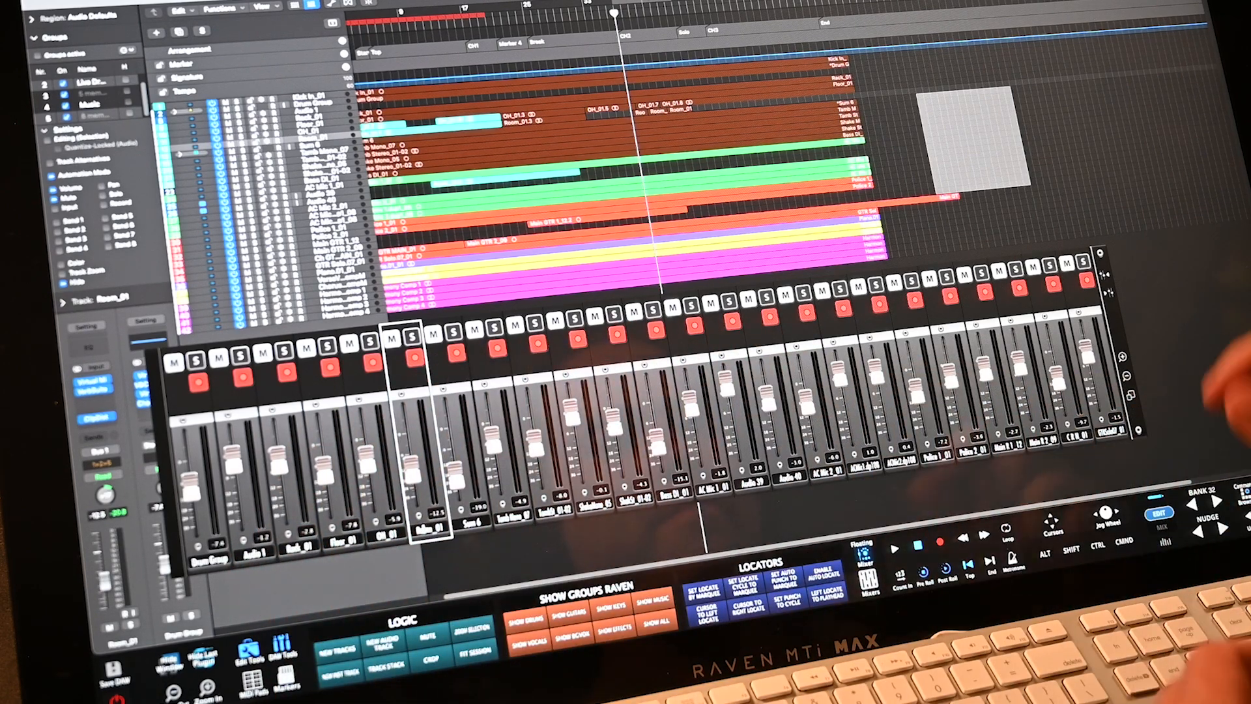
- Widen the mixer, move it below the arrangement, and pull AC Mic 1.dup1_08 down to -10.5
click(1106, 277)
drag(1246, 391, 1250, 463)
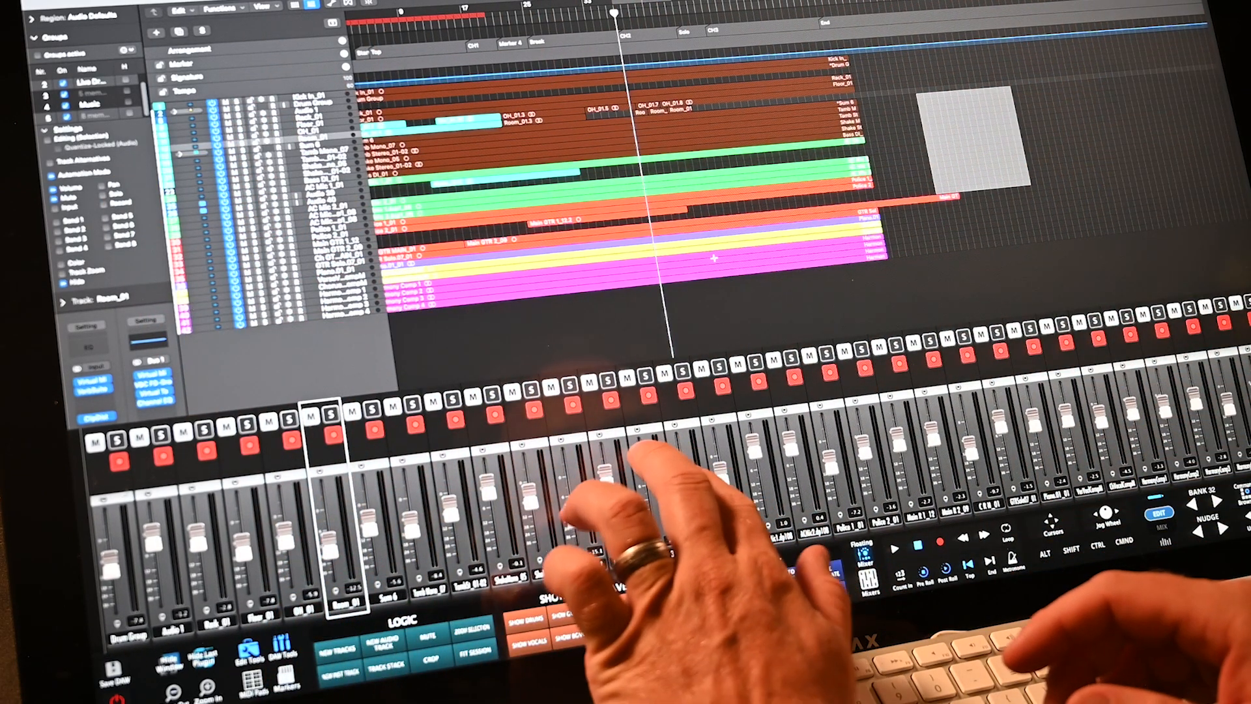
click(564, 195)
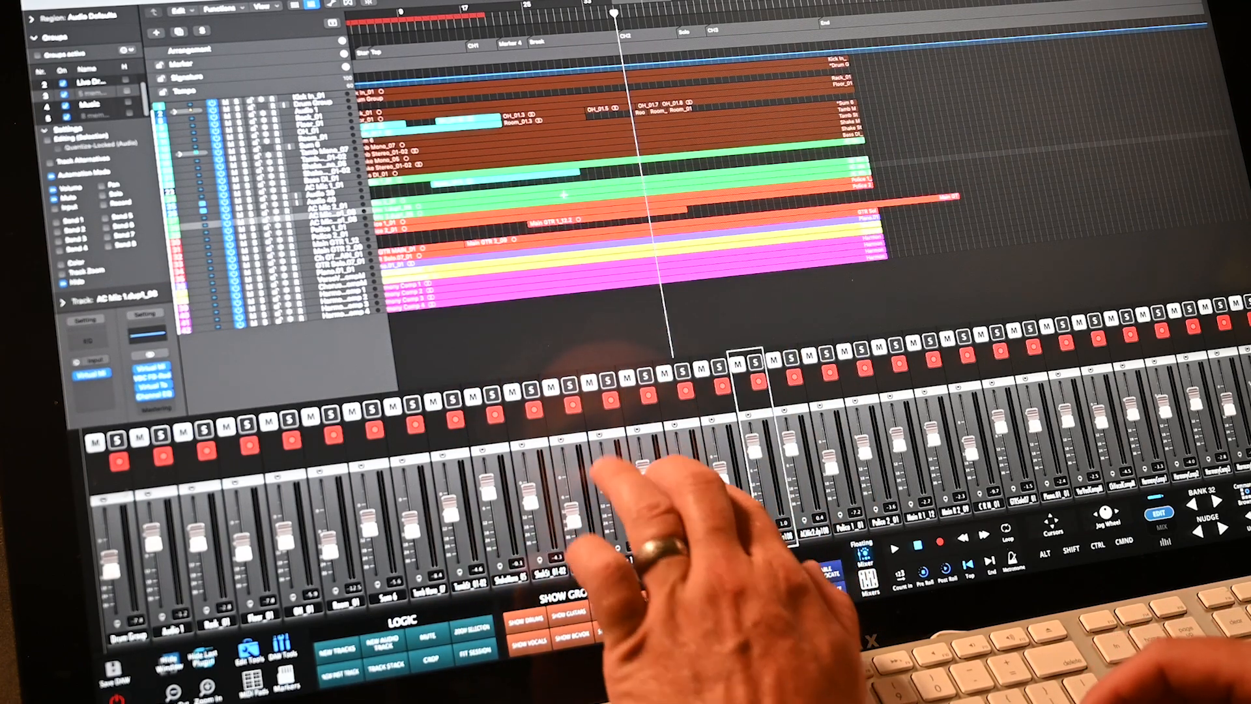
drag(754, 448, 757, 479)
- Test mute, and solo on AC Mic 2_01 and Audio 39, leaving both unsoloed
click(738, 363)
click(719, 367)
click(646, 376)
click(719, 367)
click(645, 376)
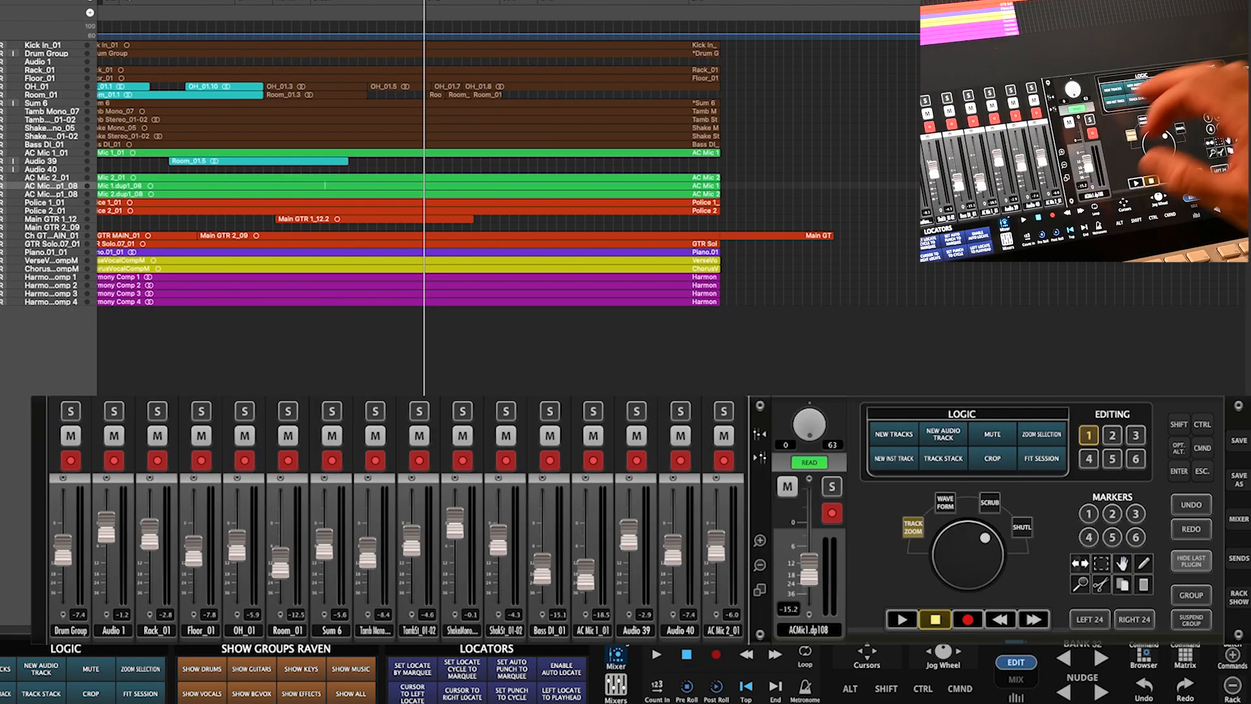
- Move the floating mixer up-left, expand and collapse its strips, and show the custom-command rack
drag(856, 503, 747, 412)
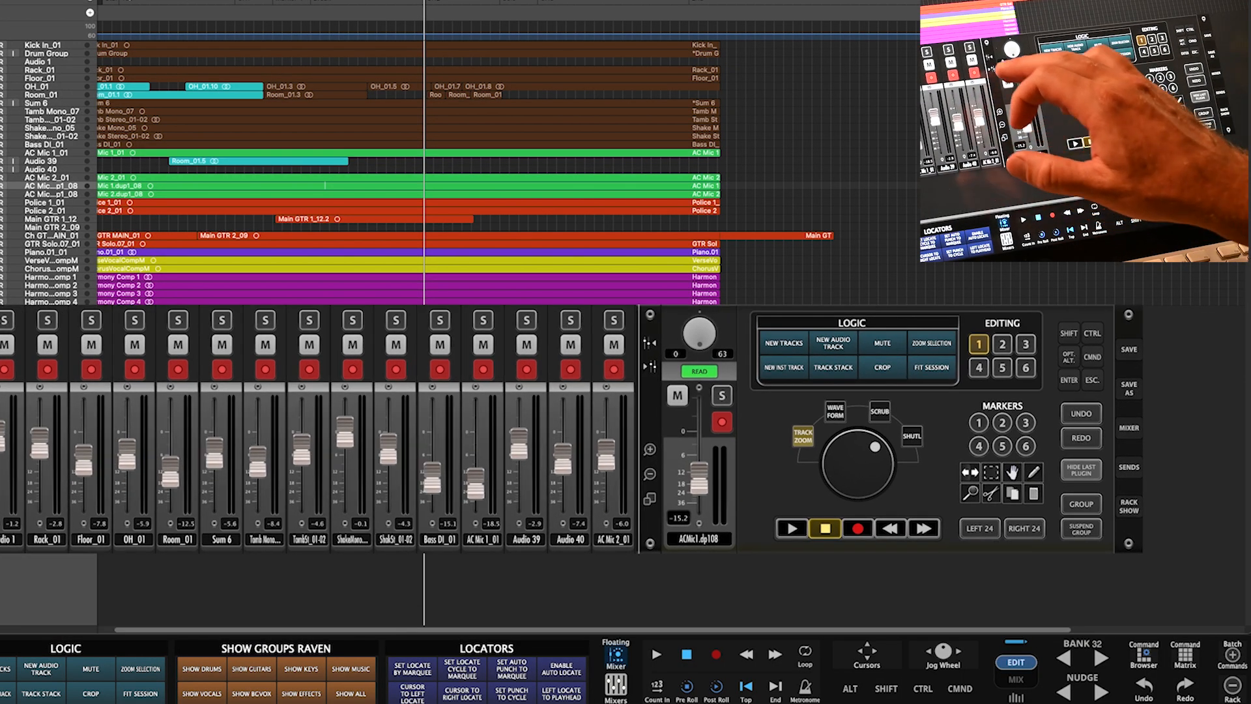
click(650, 366)
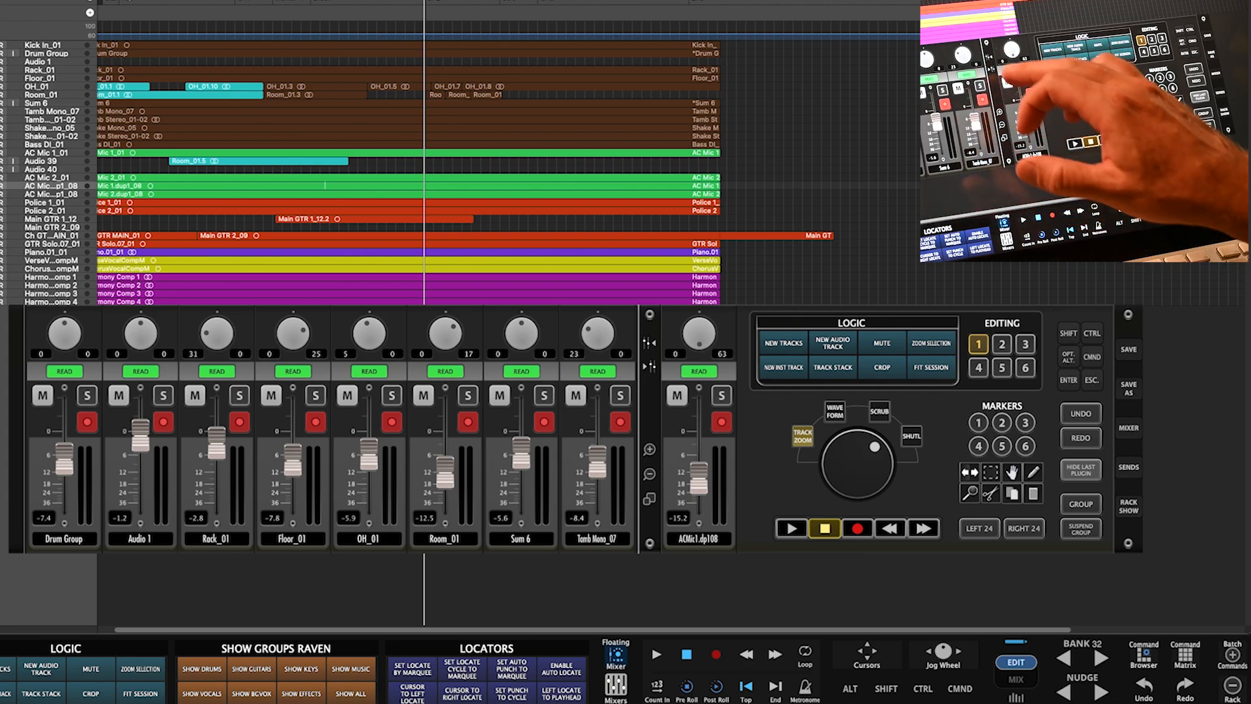
click(650, 366)
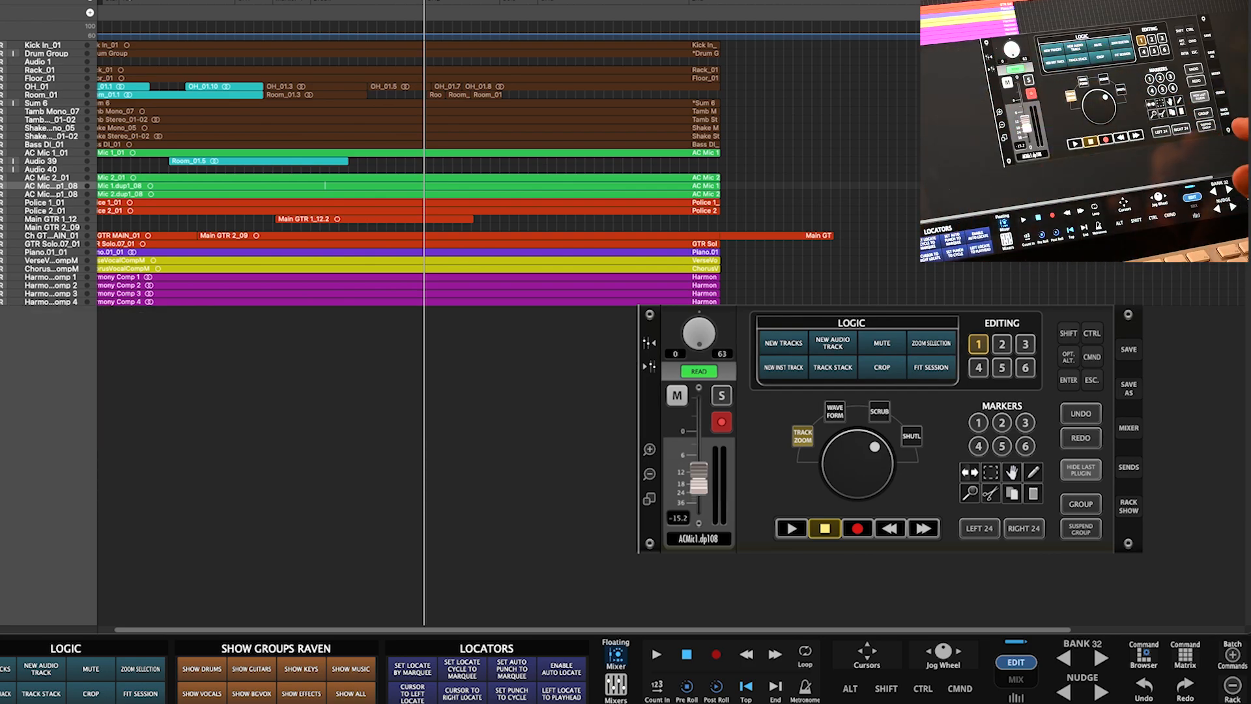
click(1129, 506)
click(1128, 507)
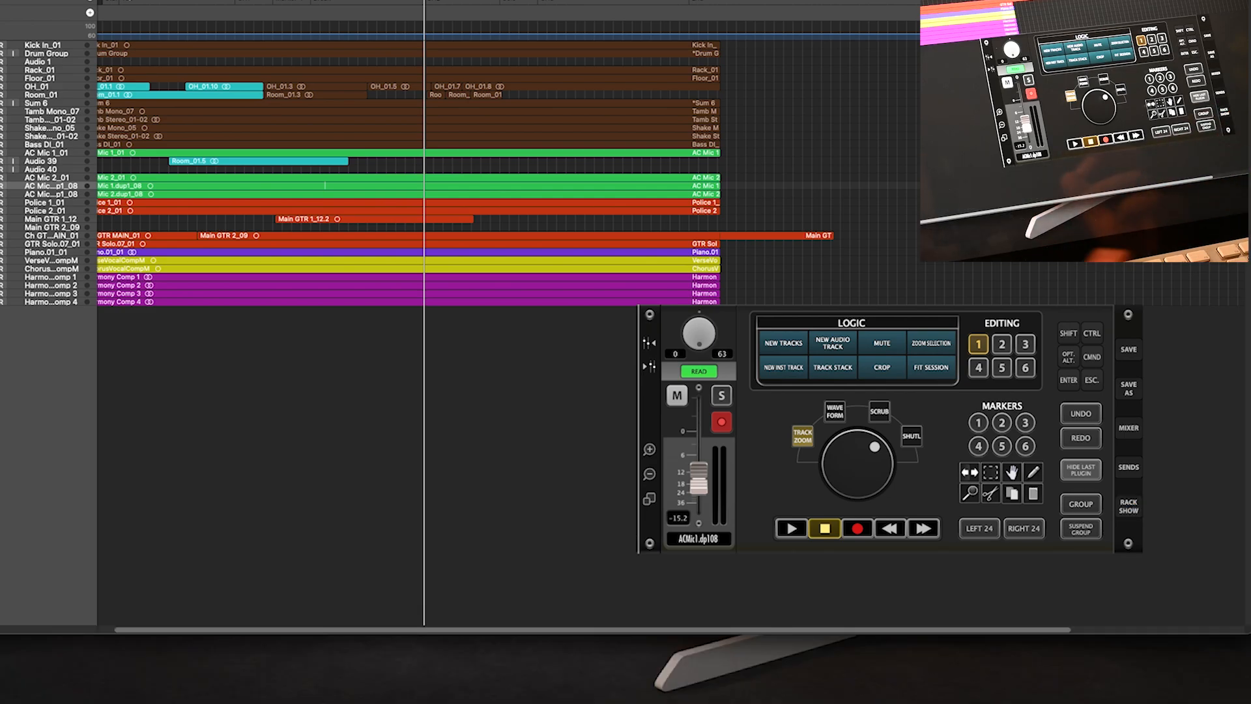
click(1128, 507)
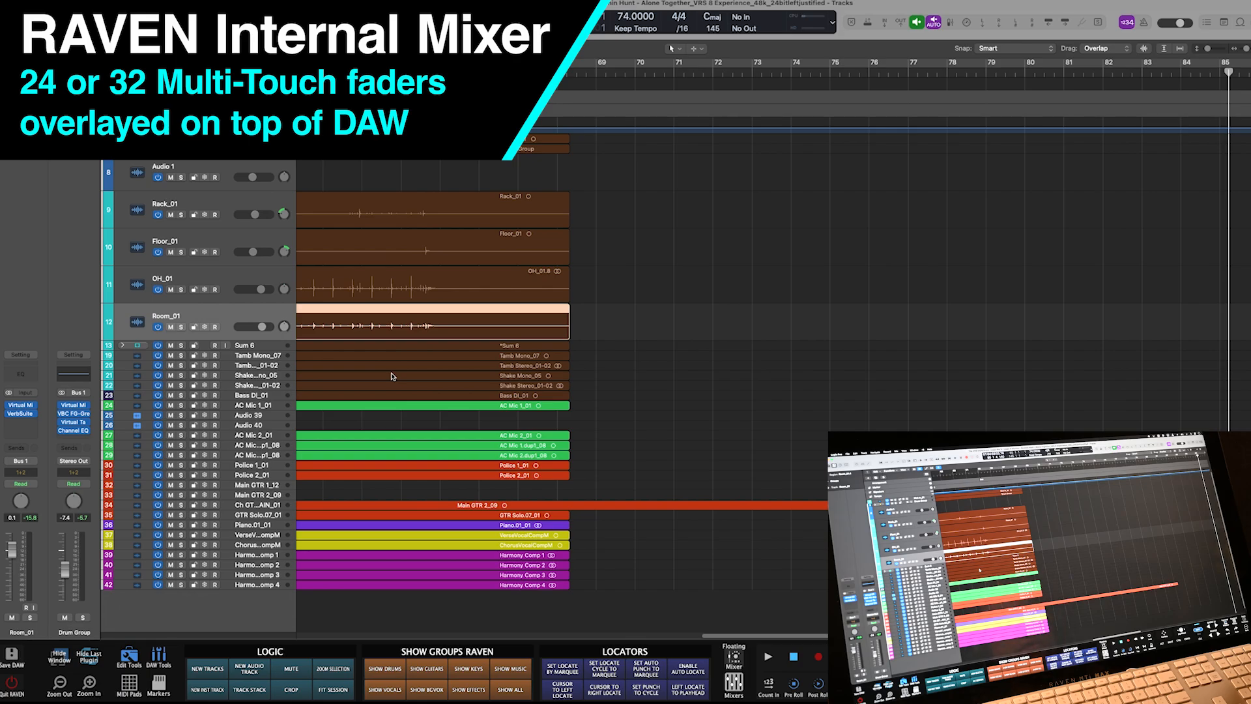
click(734, 682)
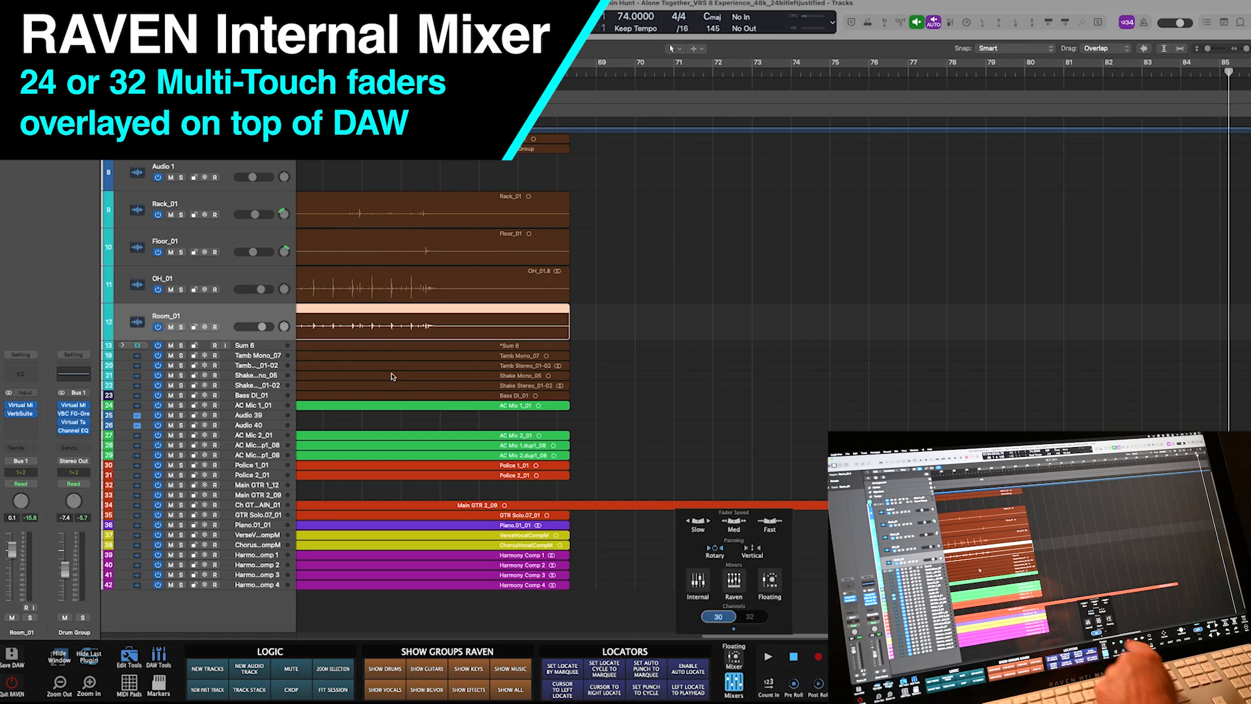
click(698, 582)
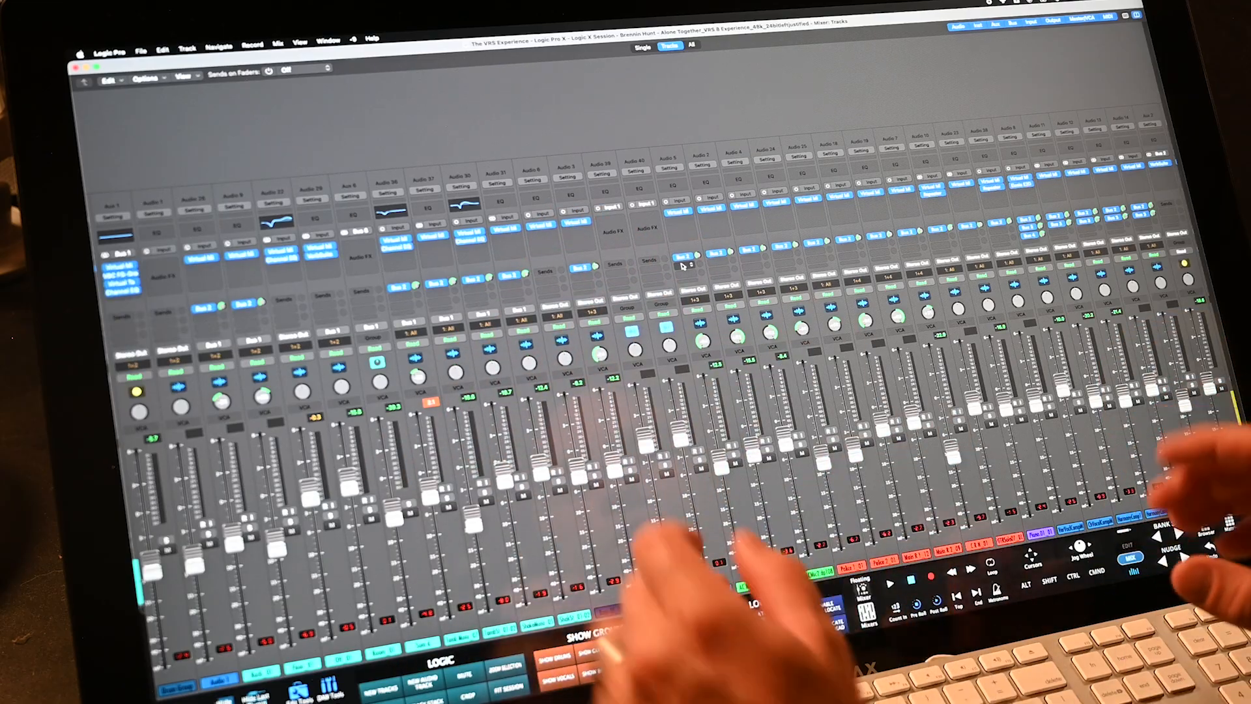
click(352, 41)
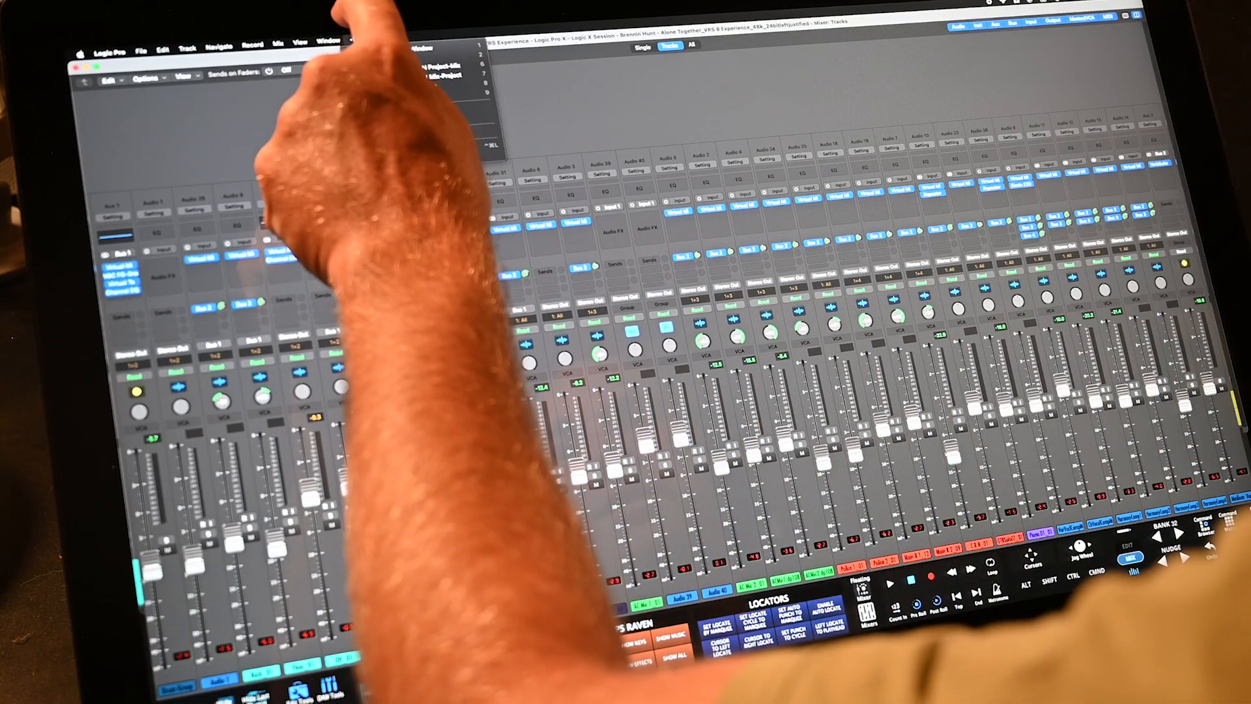
click(353, 39)
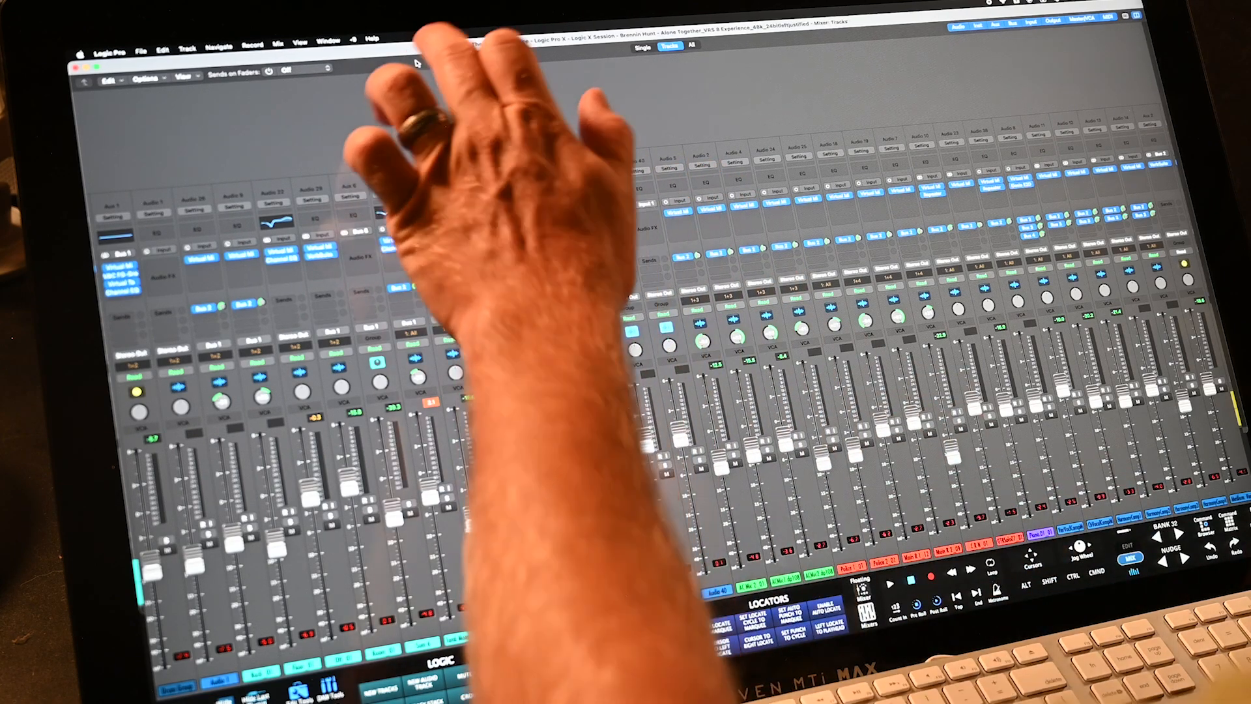
click(354, 39)
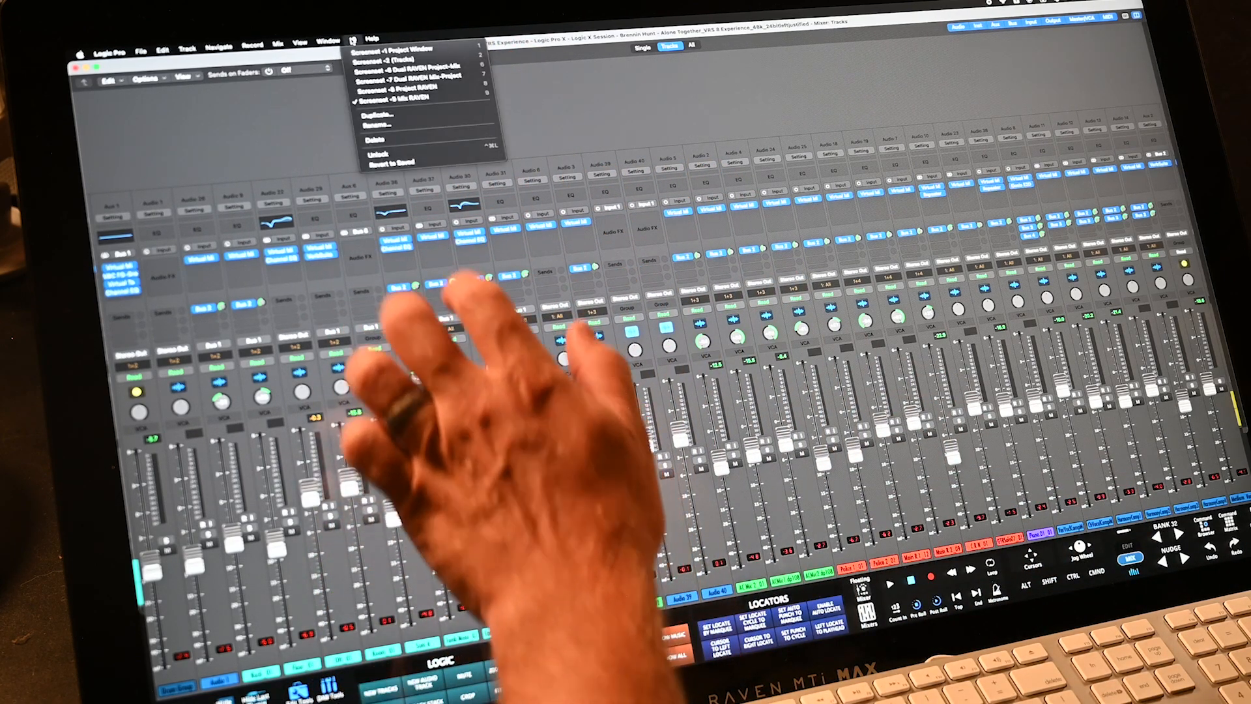
click(371, 100)
click(353, 39)
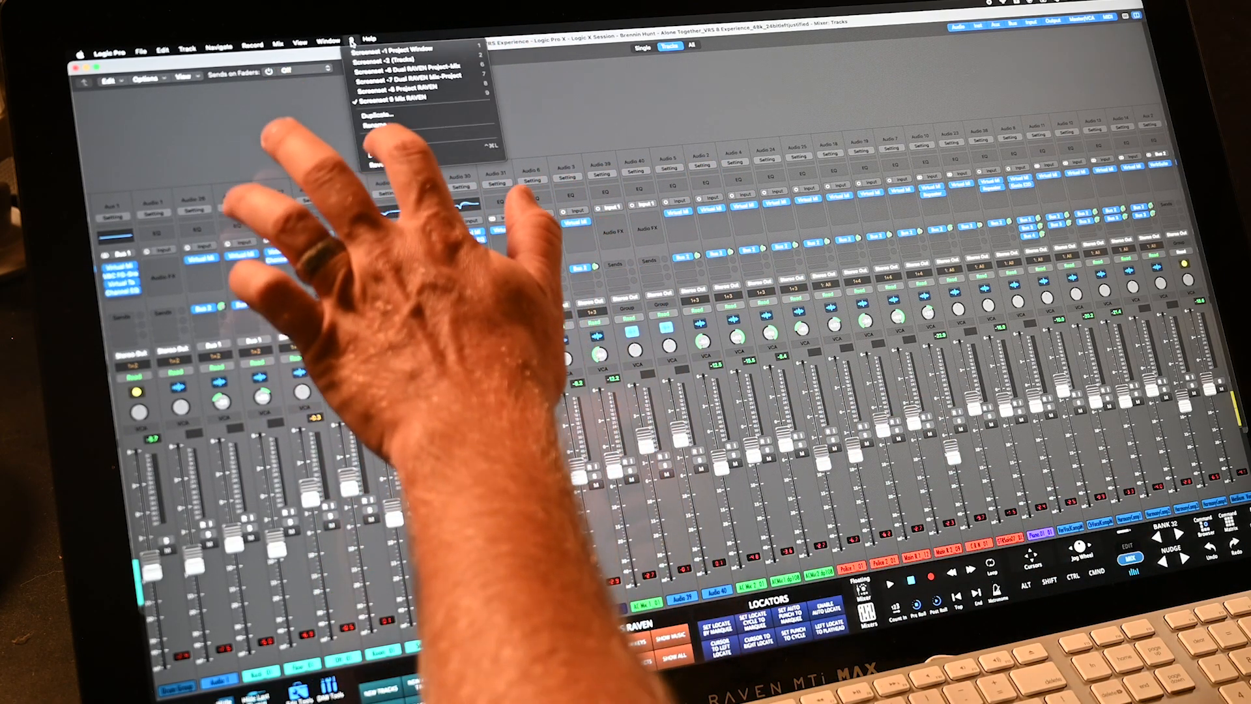
click(388, 154)
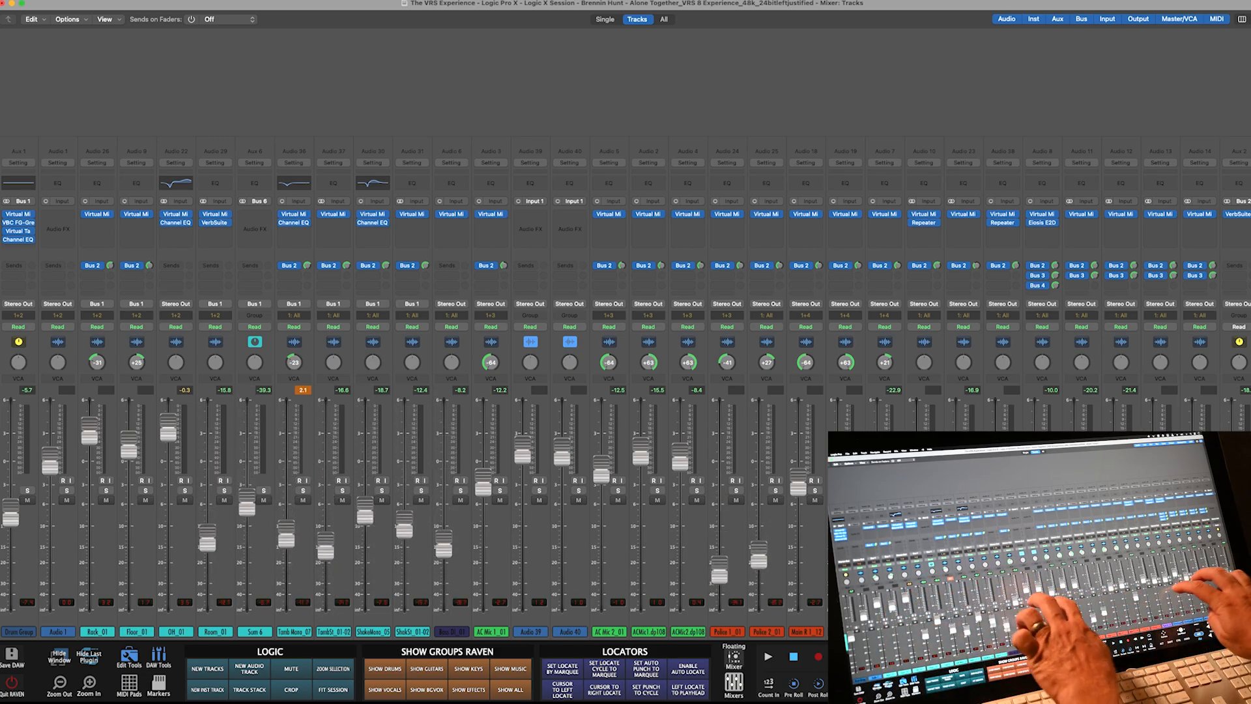
- Raise four faders together, including Bass DI_01 and Police, with a multi-touch drag
drag(405, 566, 405, 405)
drag(444, 579, 443, 465)
drag(720, 590, 719, 457)
drag(758, 565, 758, 460)
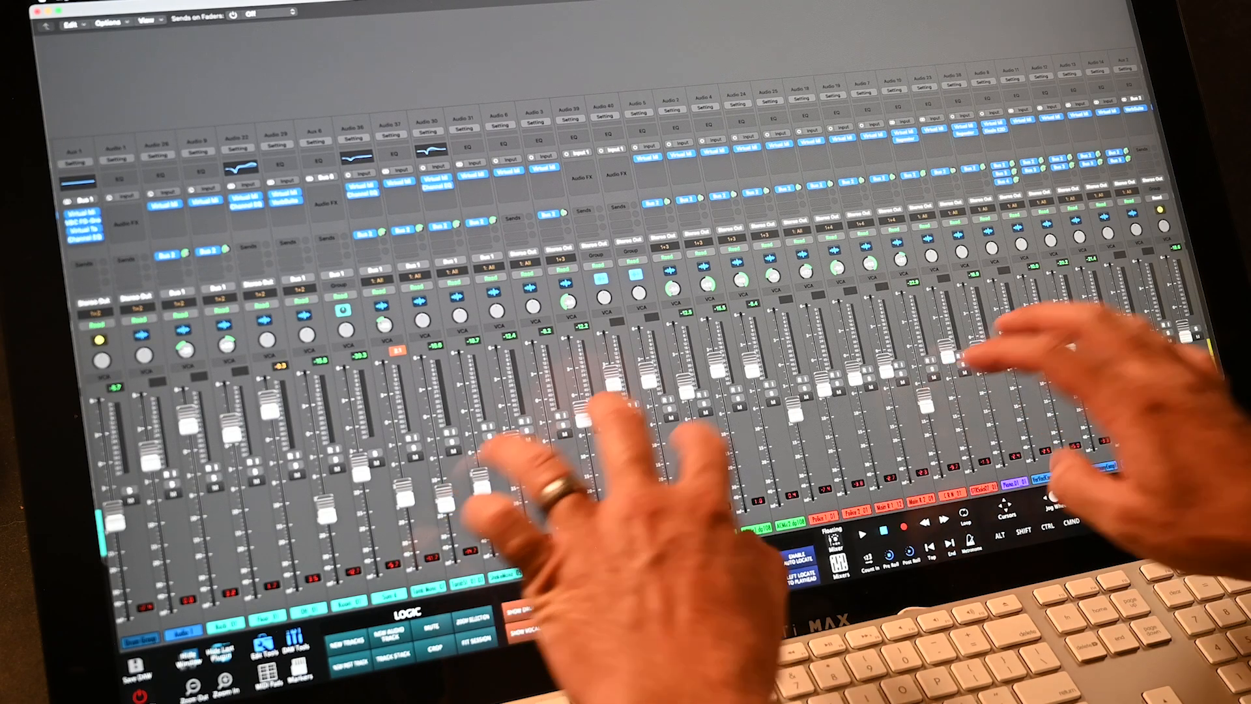
- Raise Audio 31 to about -3 dB in Logic's mixer, then switch the faders to control Medium Verb sends
click(840, 565)
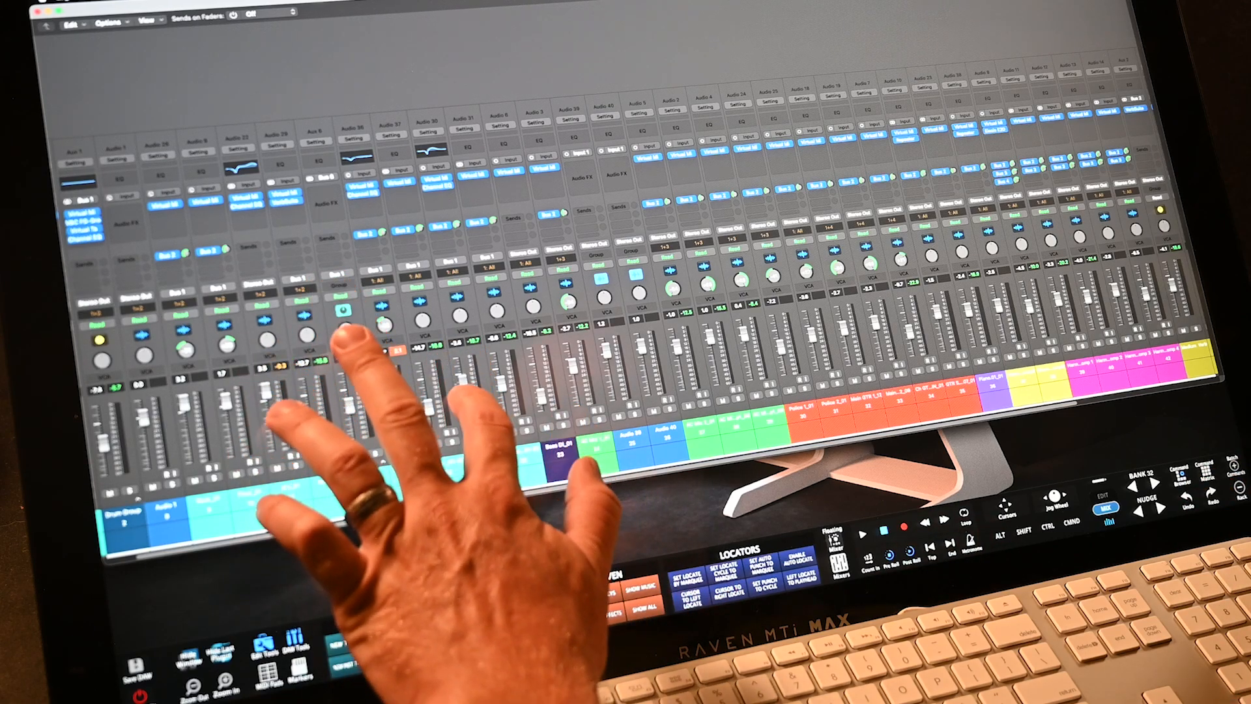
drag(457, 395, 454, 376)
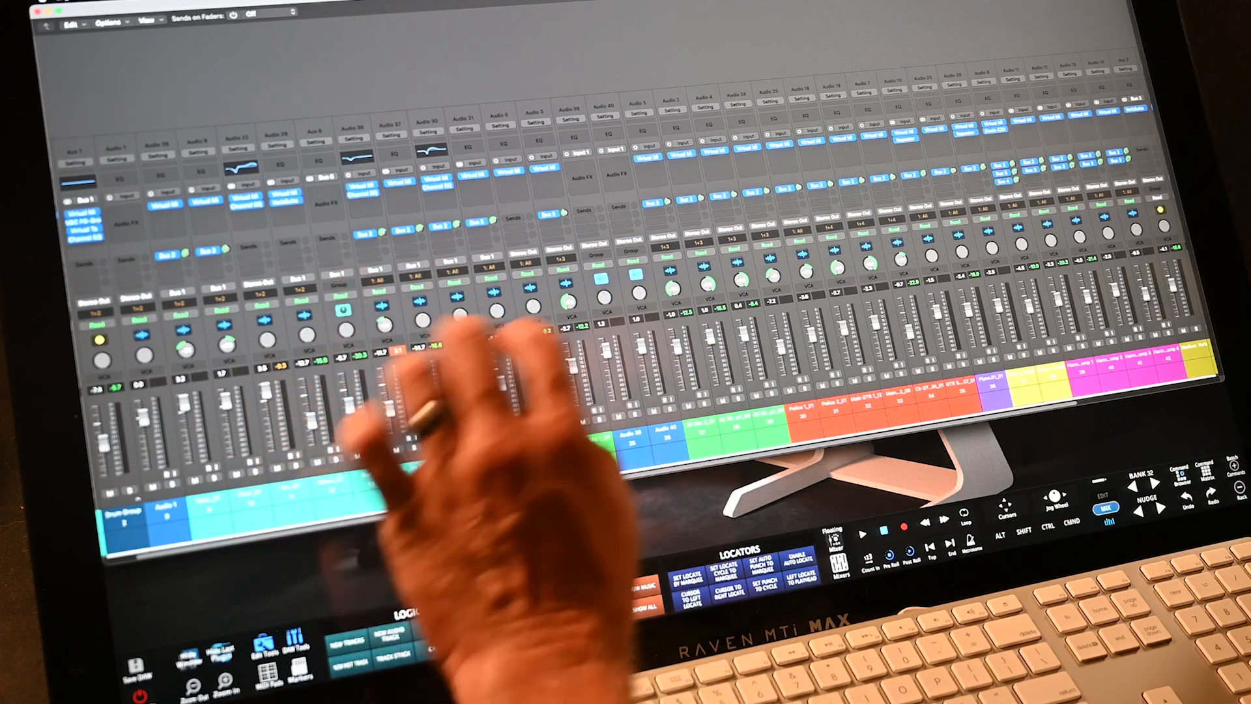
click(839, 564)
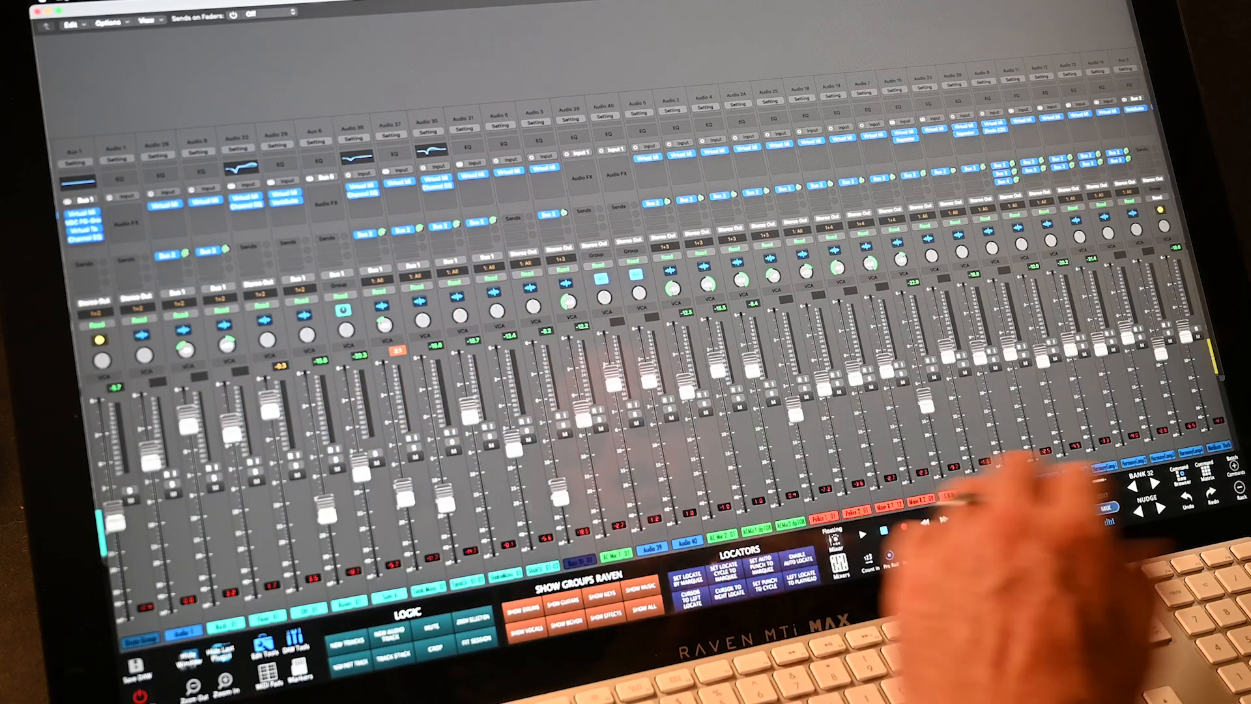
drag(405, 493, 404, 453)
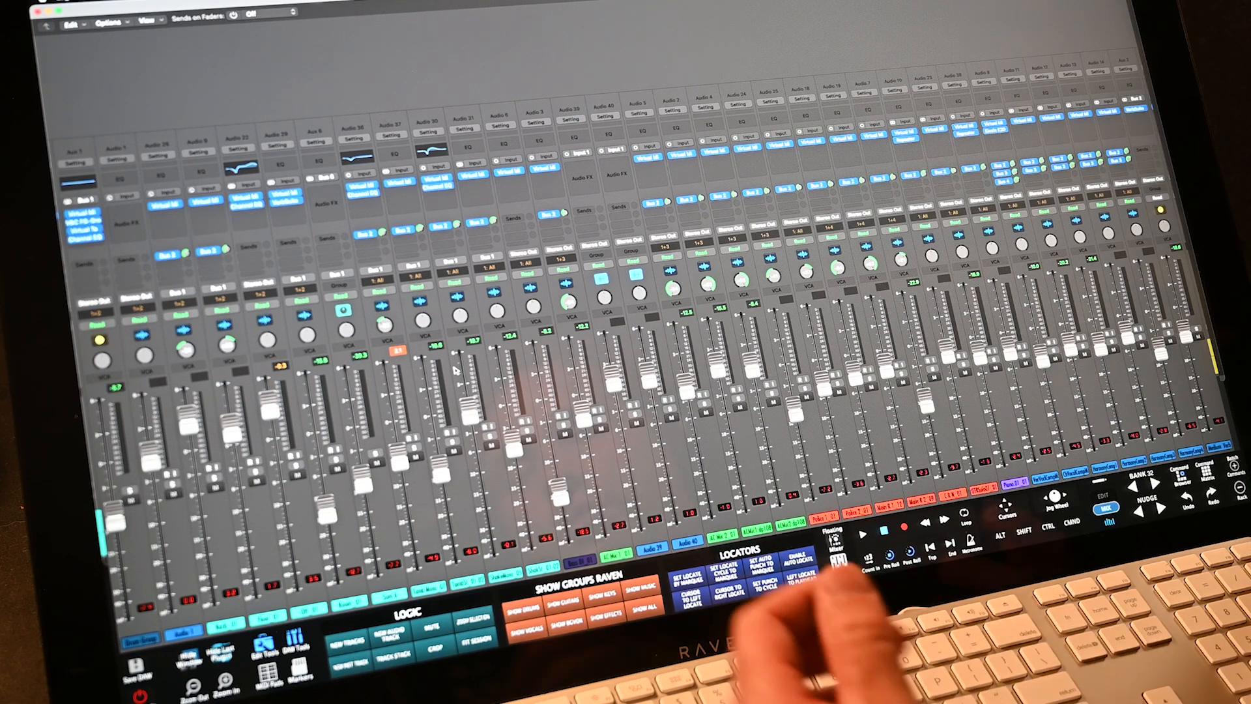
click(234, 15)
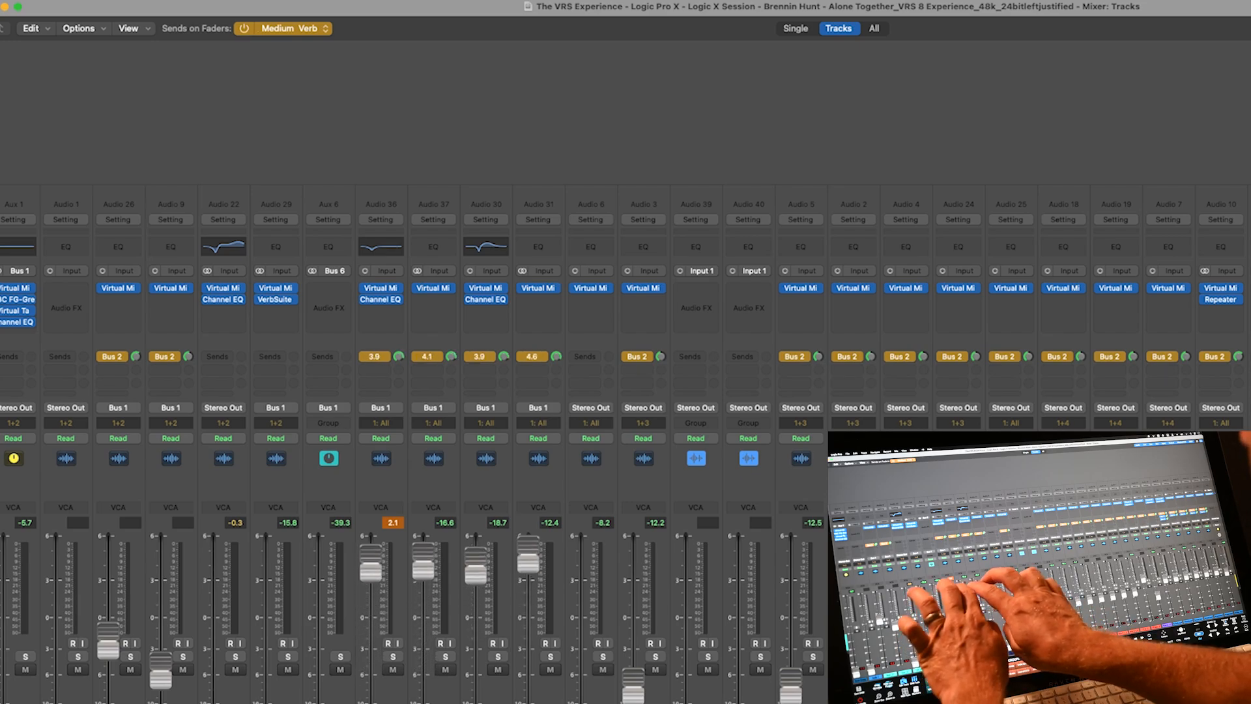
- Point the grouped faders at Bus 3 Plate Verb, set Sends on Faders Off, and raise the left faders
drag(371, 701, 371, 659)
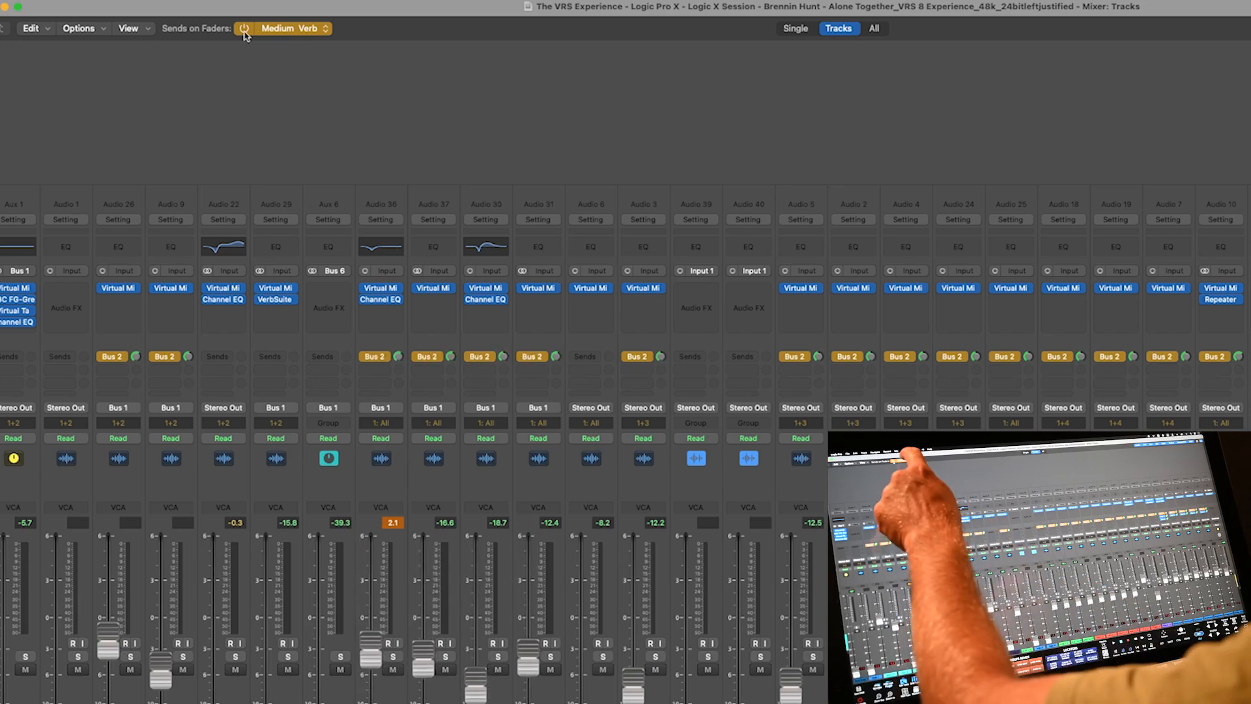
click(284, 30)
click(284, 46)
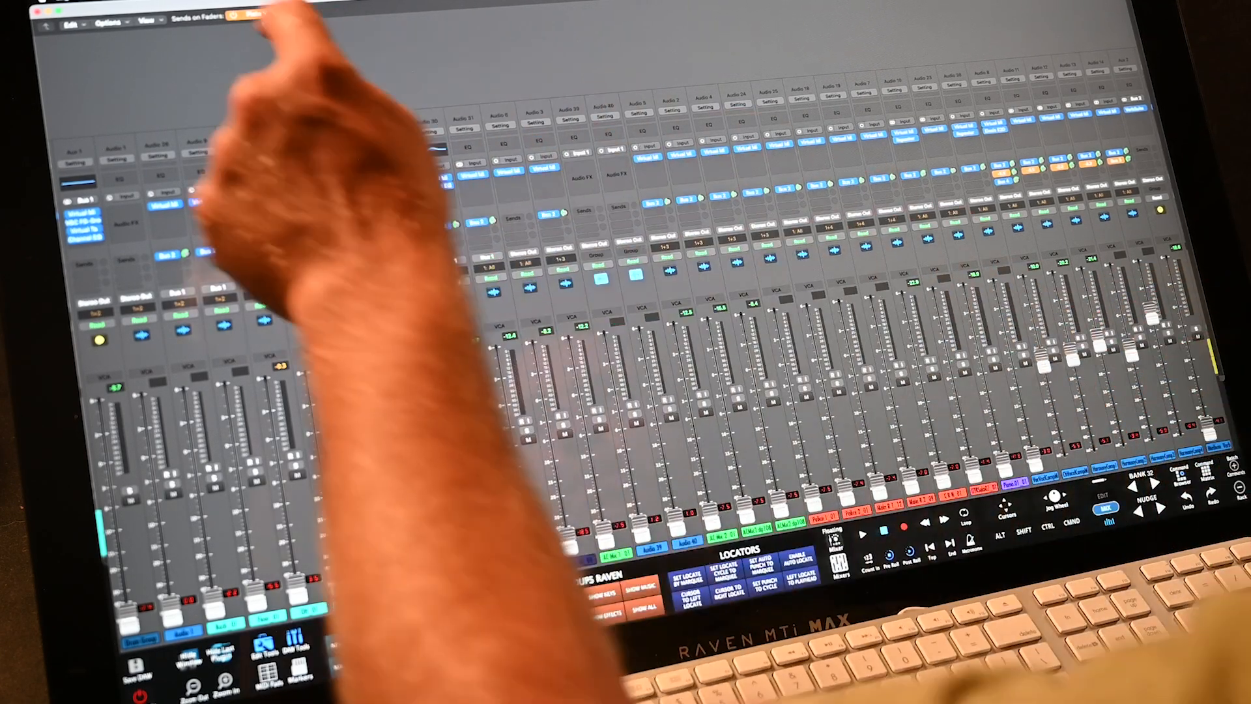
click(232, 14)
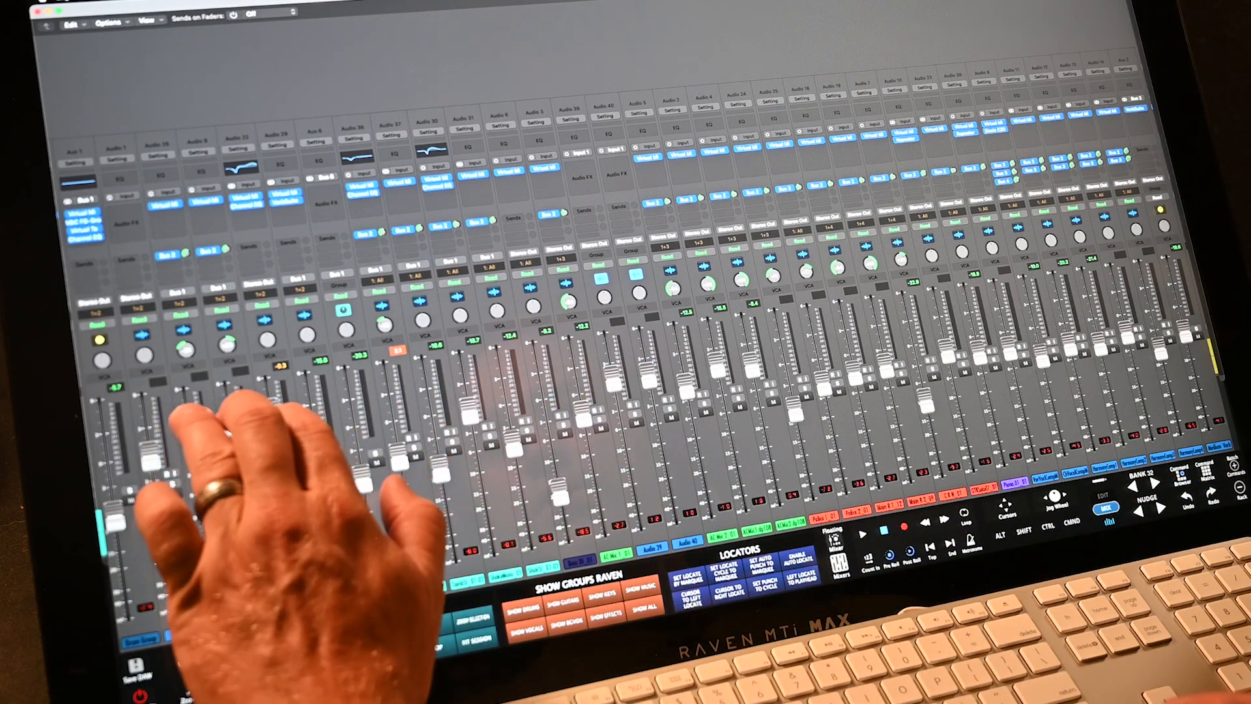
drag(234, 427, 228, 408)
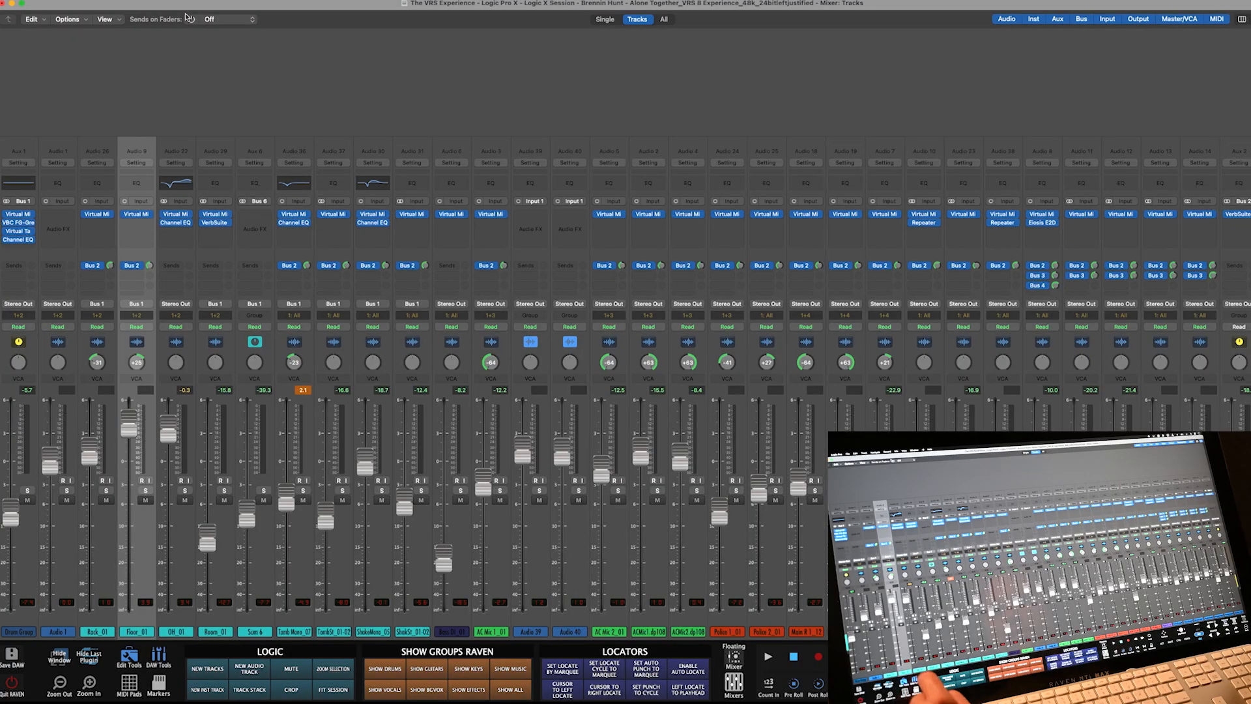
- Select strips Audio 22 through Audio 37, narrow to Audio 30, and check the Mixers options popup
click(174, 342)
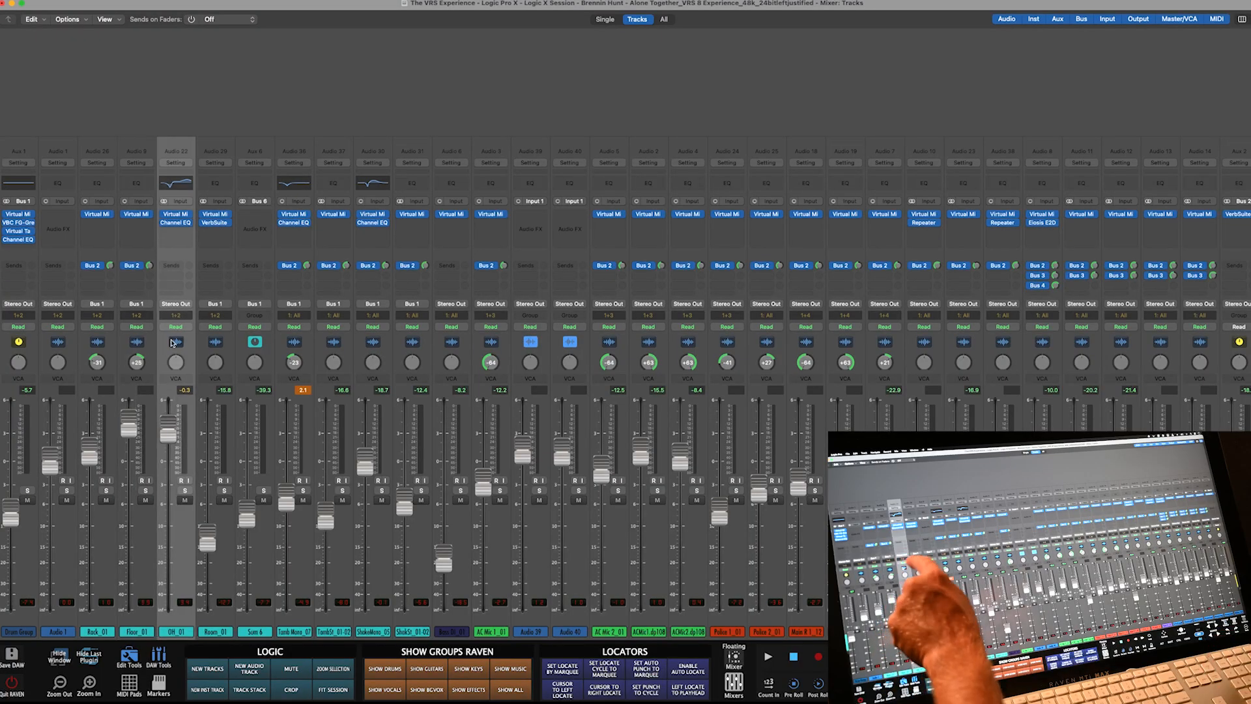
drag(173, 342, 331, 341)
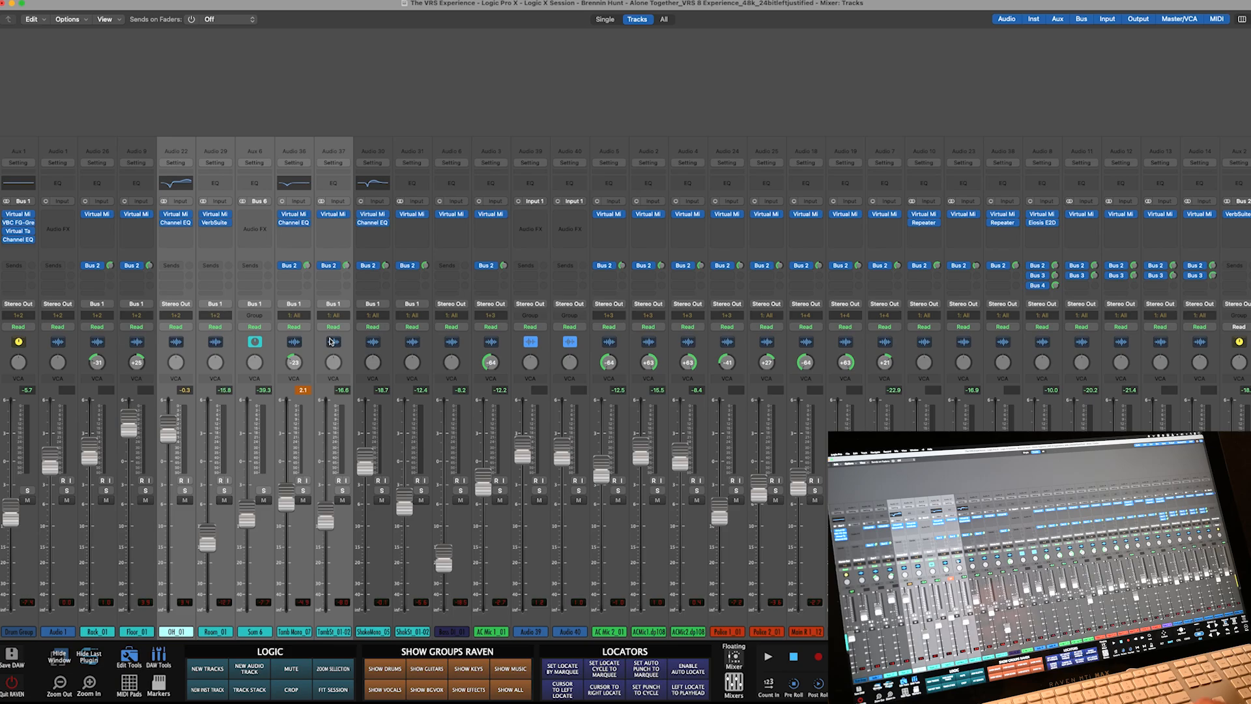
click(368, 338)
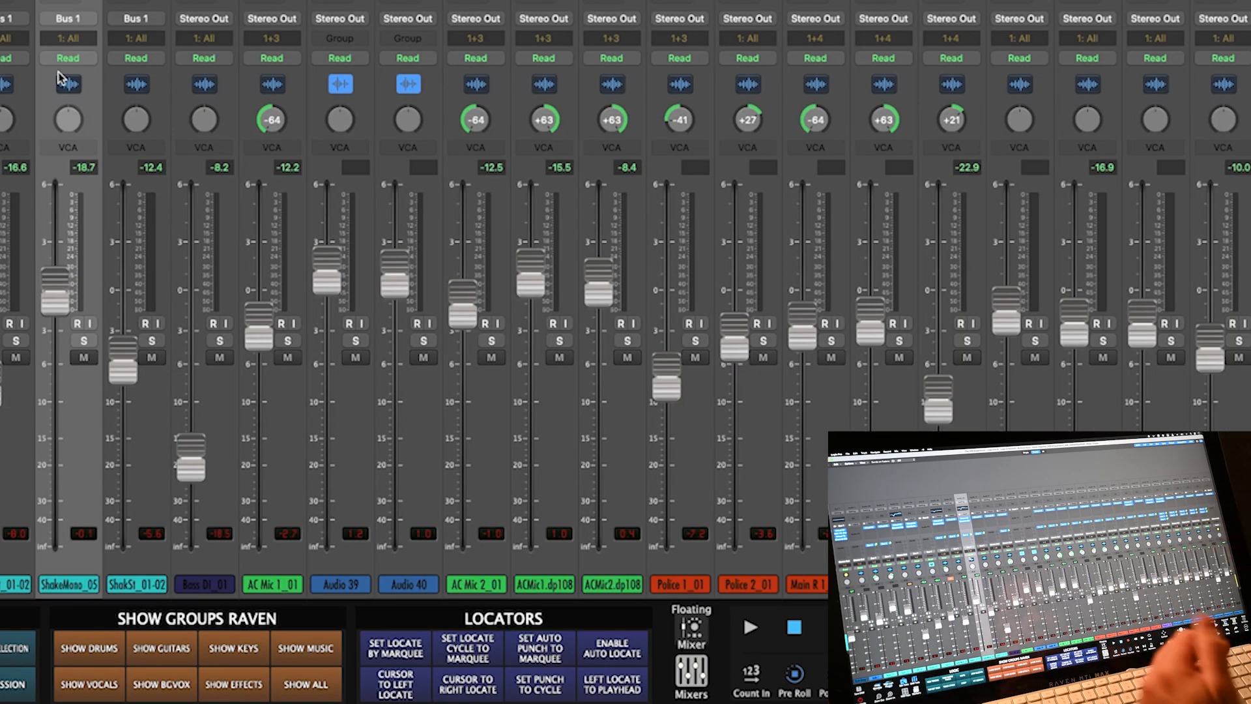
click(691, 671)
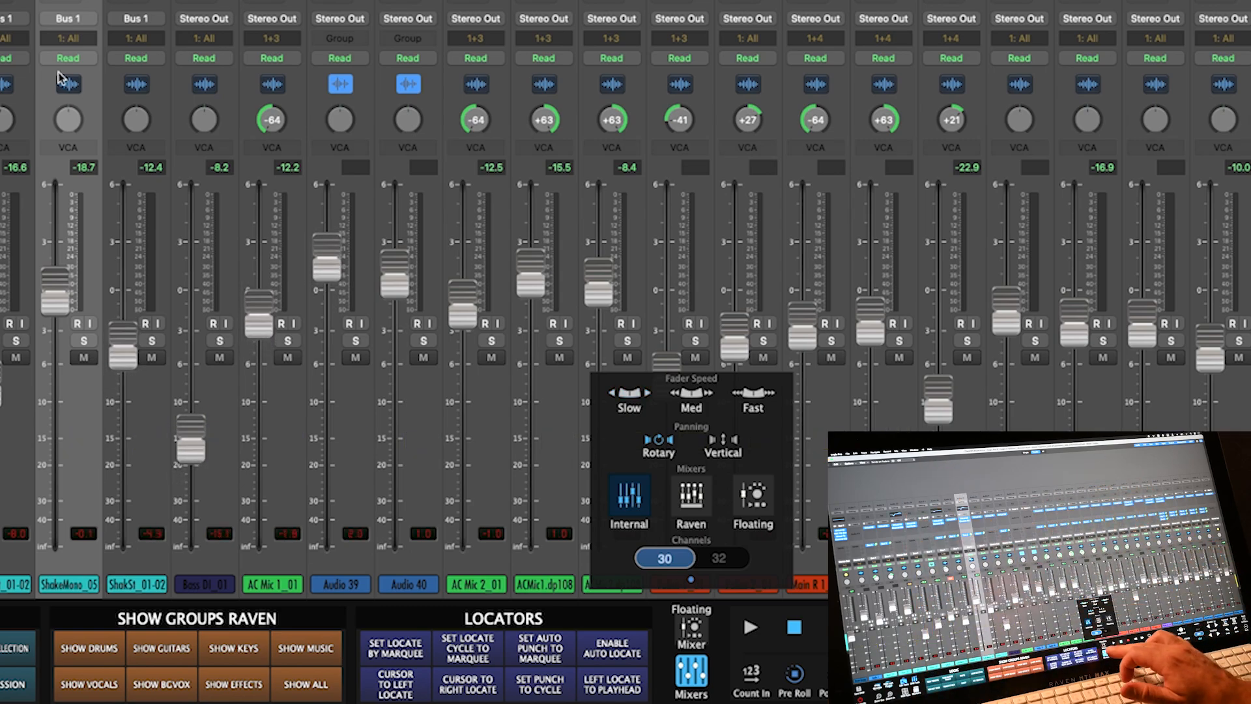
click(692, 672)
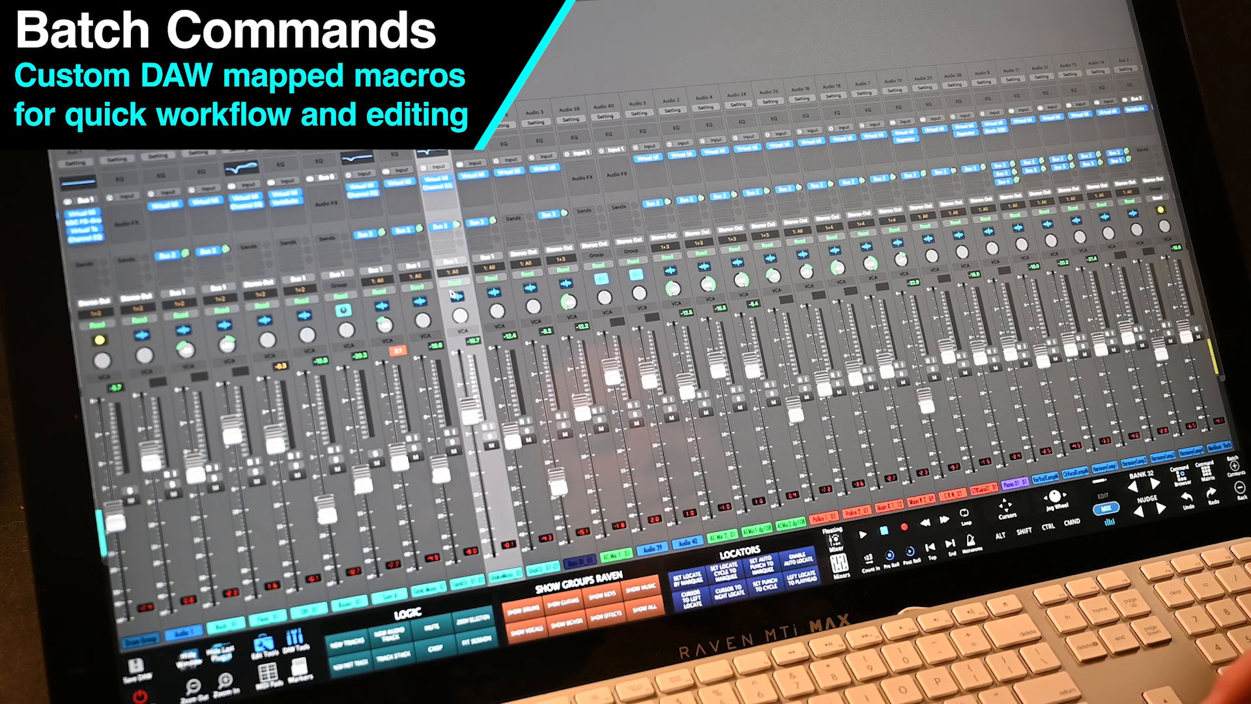
- Switch to the EDIT view, select the top drum region, zoom out, and bring up Batch Commands
click(1104, 496)
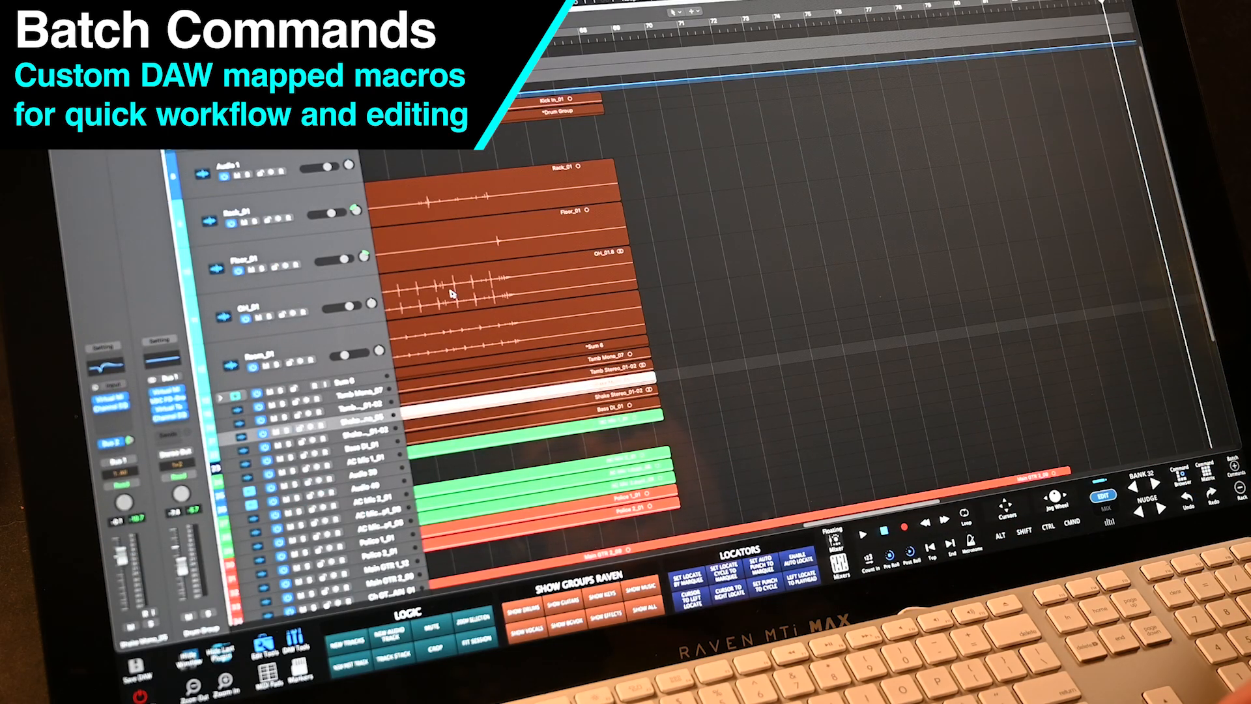
click(512, 188)
scroll(512, 188, down, 5)
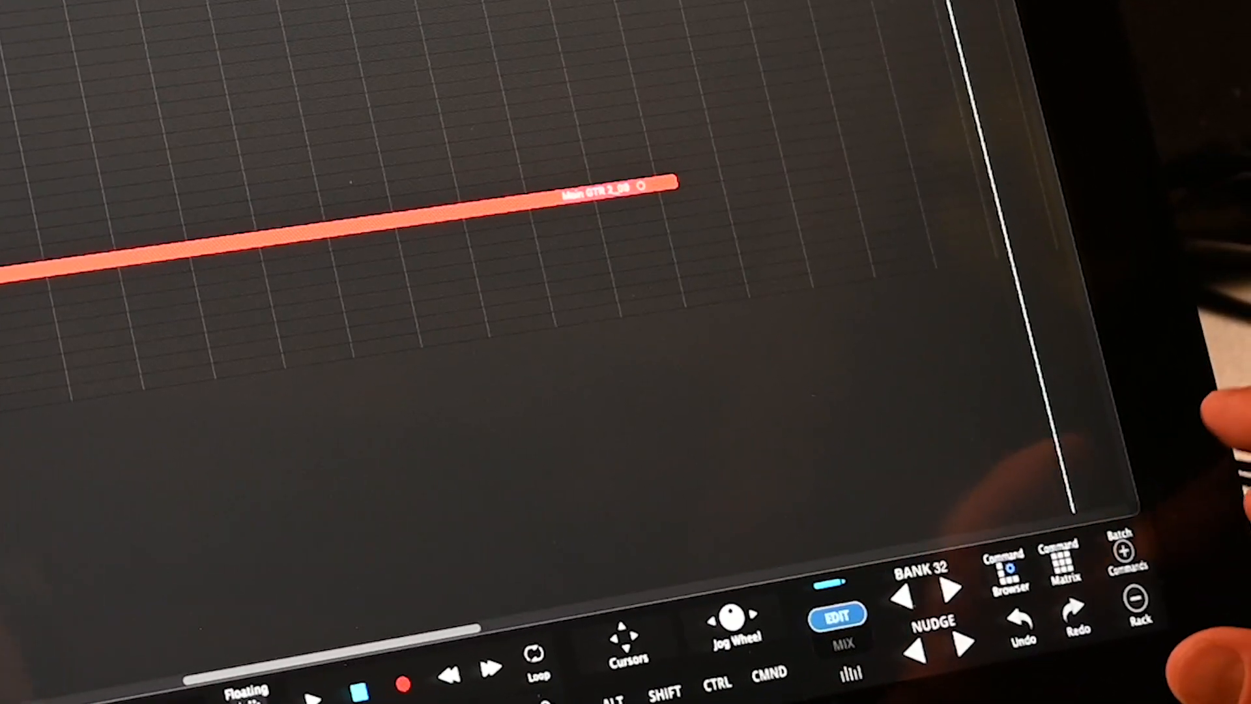
click(1120, 550)
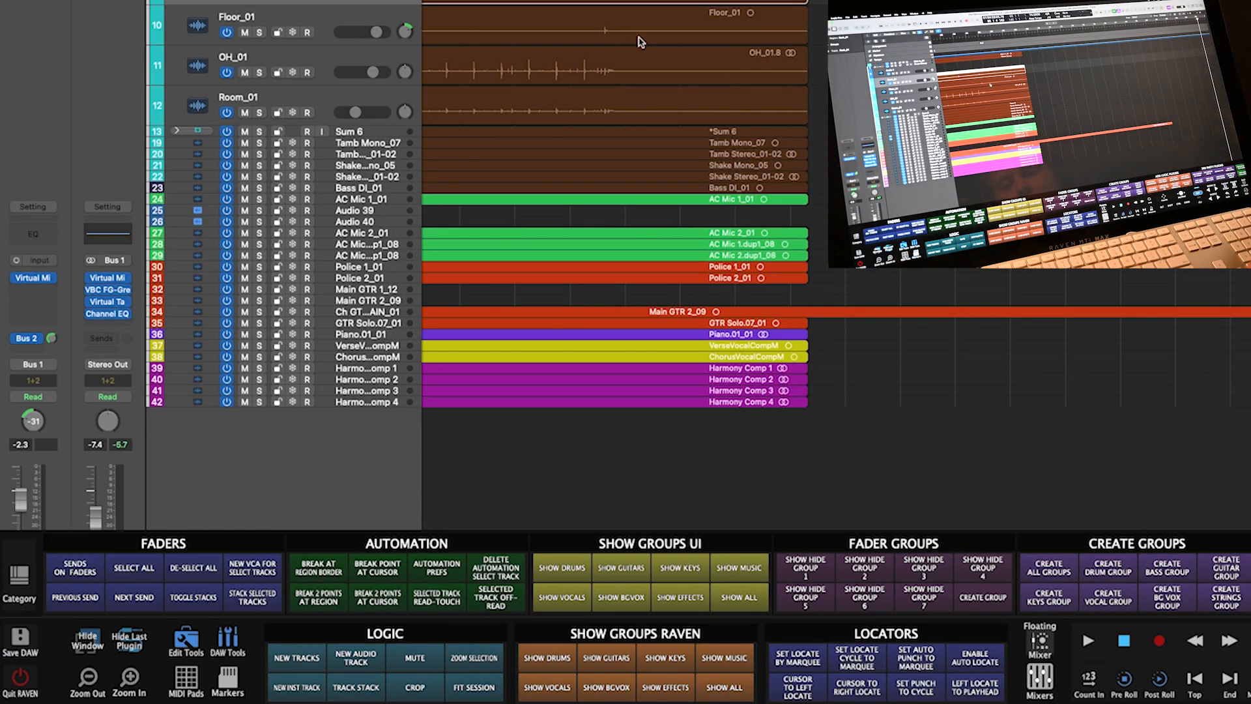
- Step through the Editing, Recording, Mixing and MIDI command pages, ending on USER 1
drag(893, 582, 456, 582)
drag(195, 582, 613, 582)
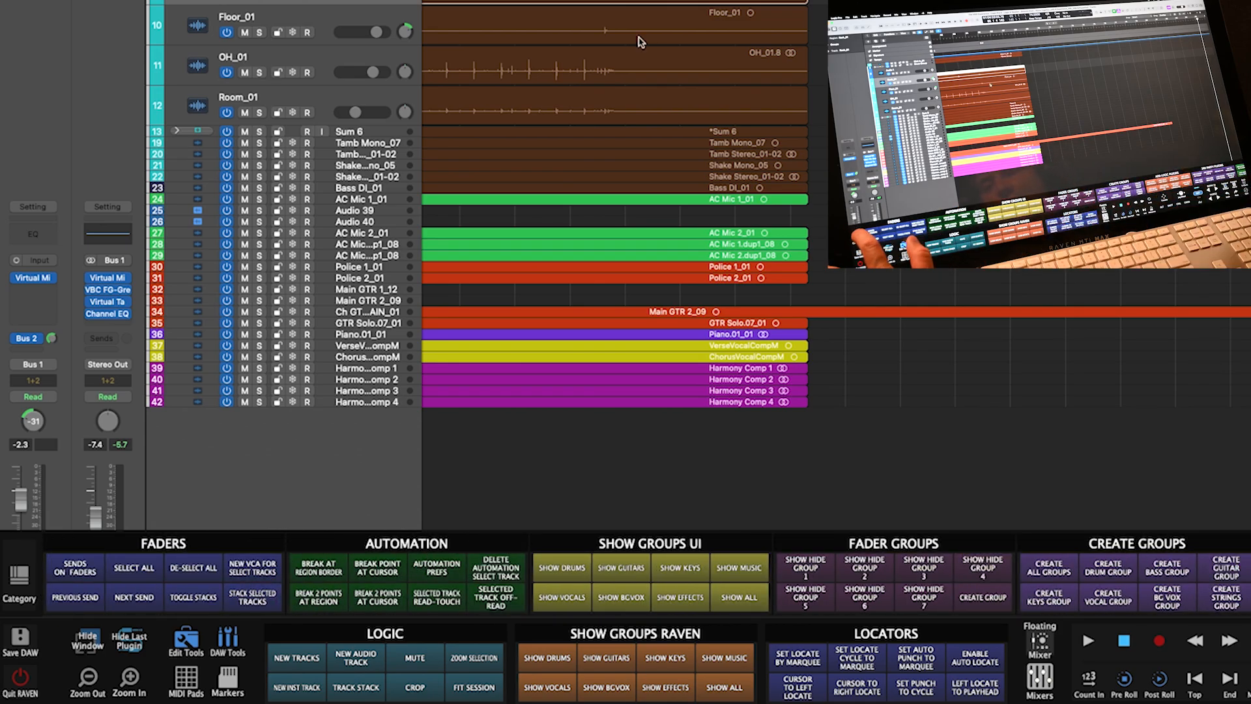
click(19, 576)
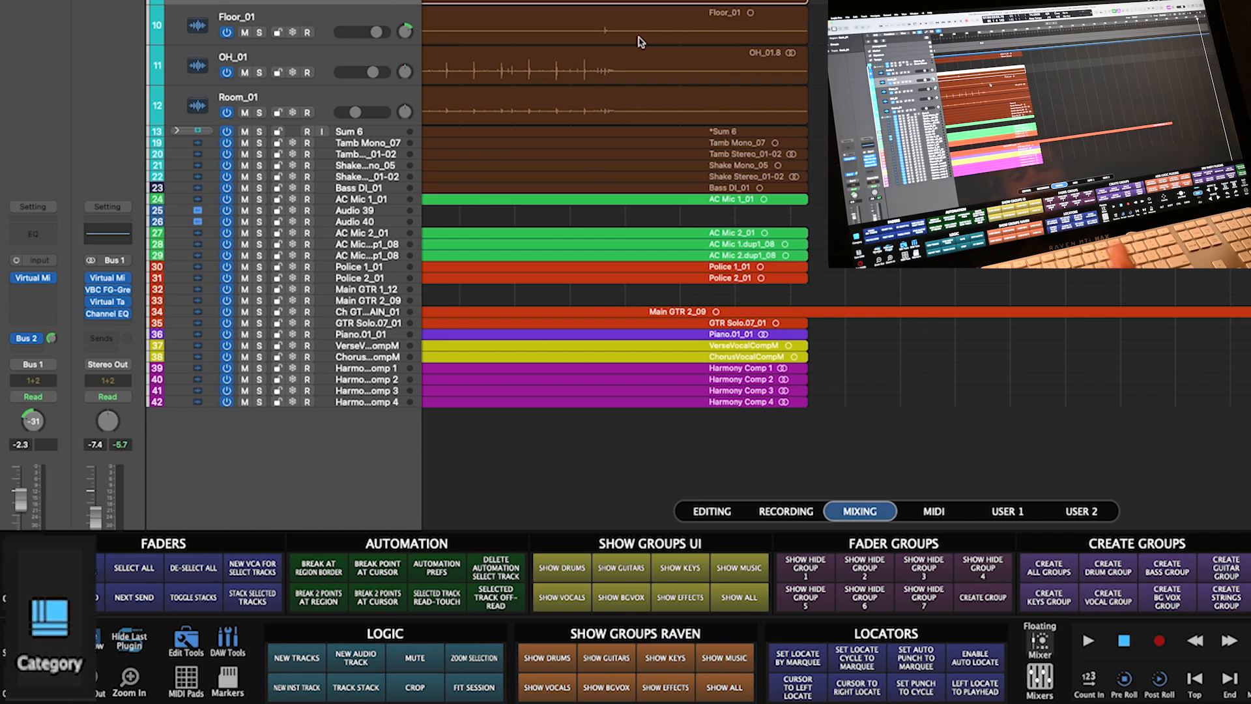
click(712, 511)
click(786, 511)
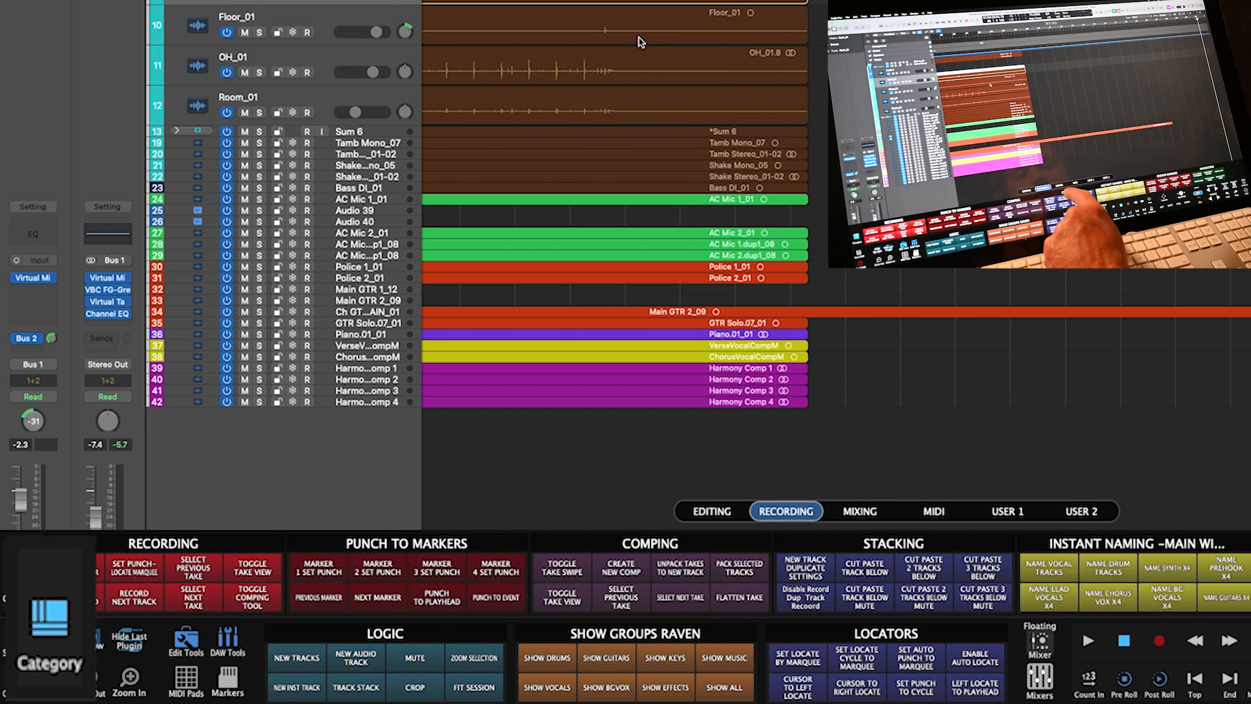
click(860, 511)
click(934, 511)
click(1008, 511)
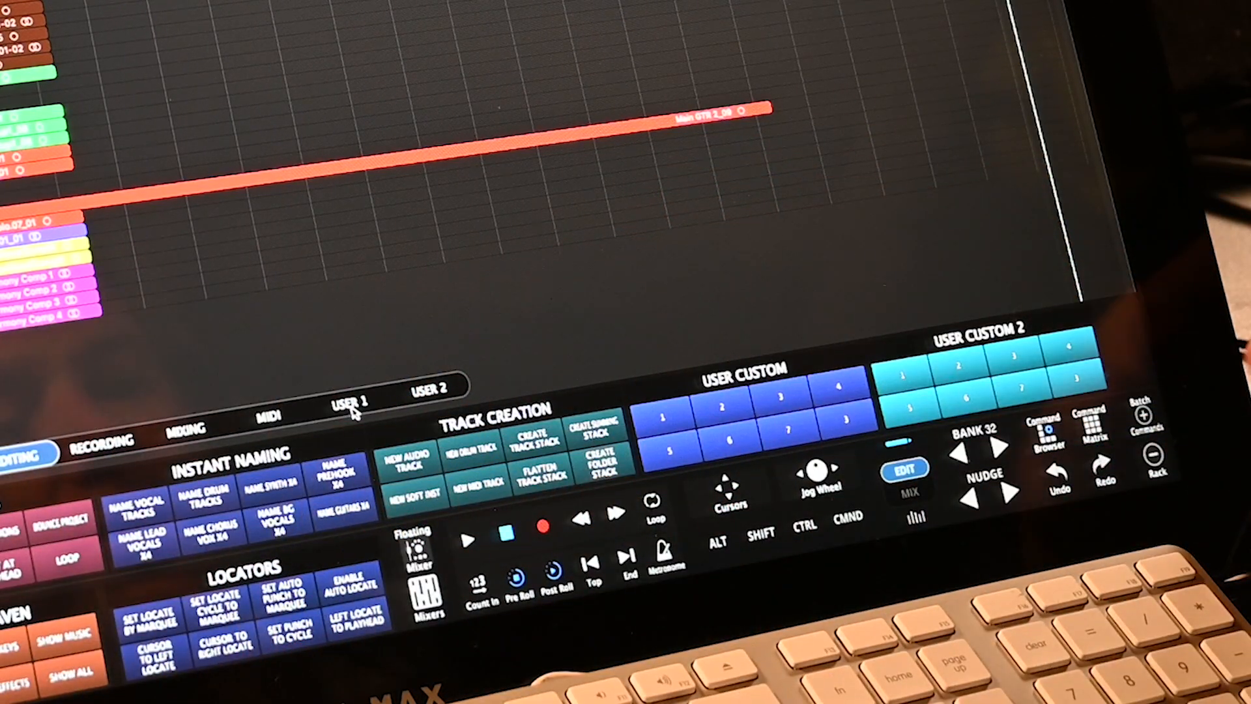
- Collapse the panel, toggle between locator/transport and naming/track-creation pages, then expand it again
click(1152, 454)
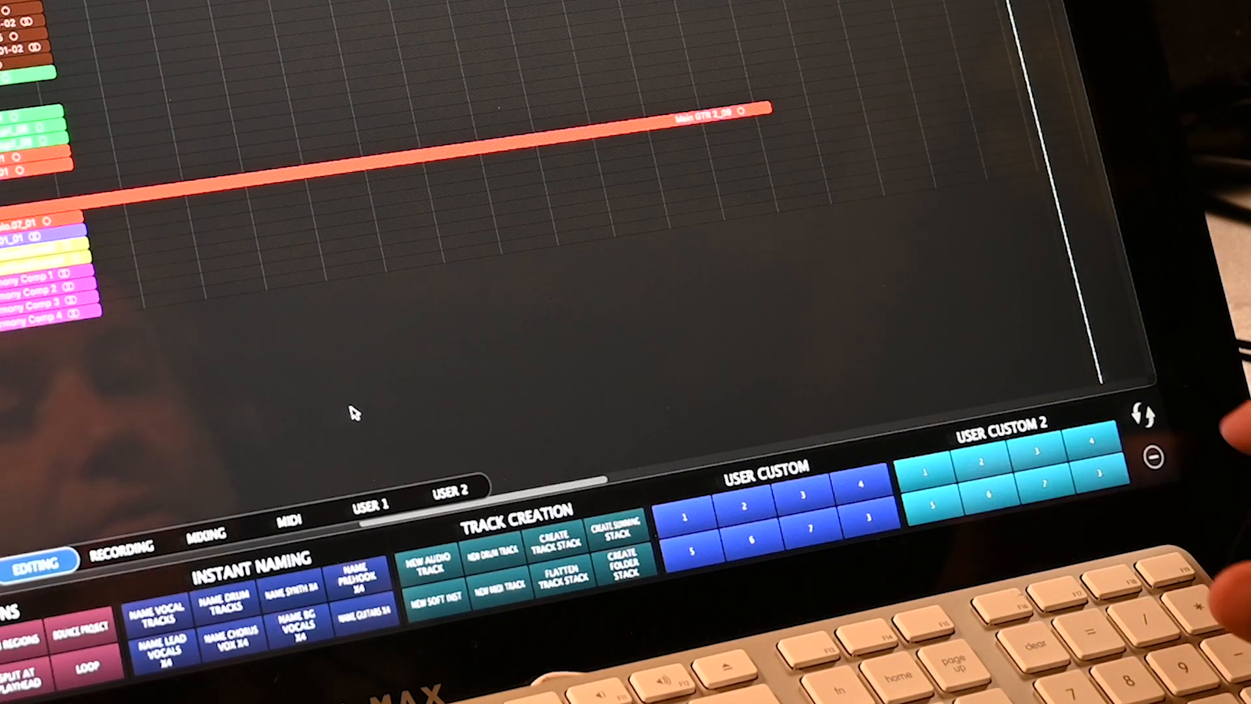
click(1143, 415)
click(1143, 414)
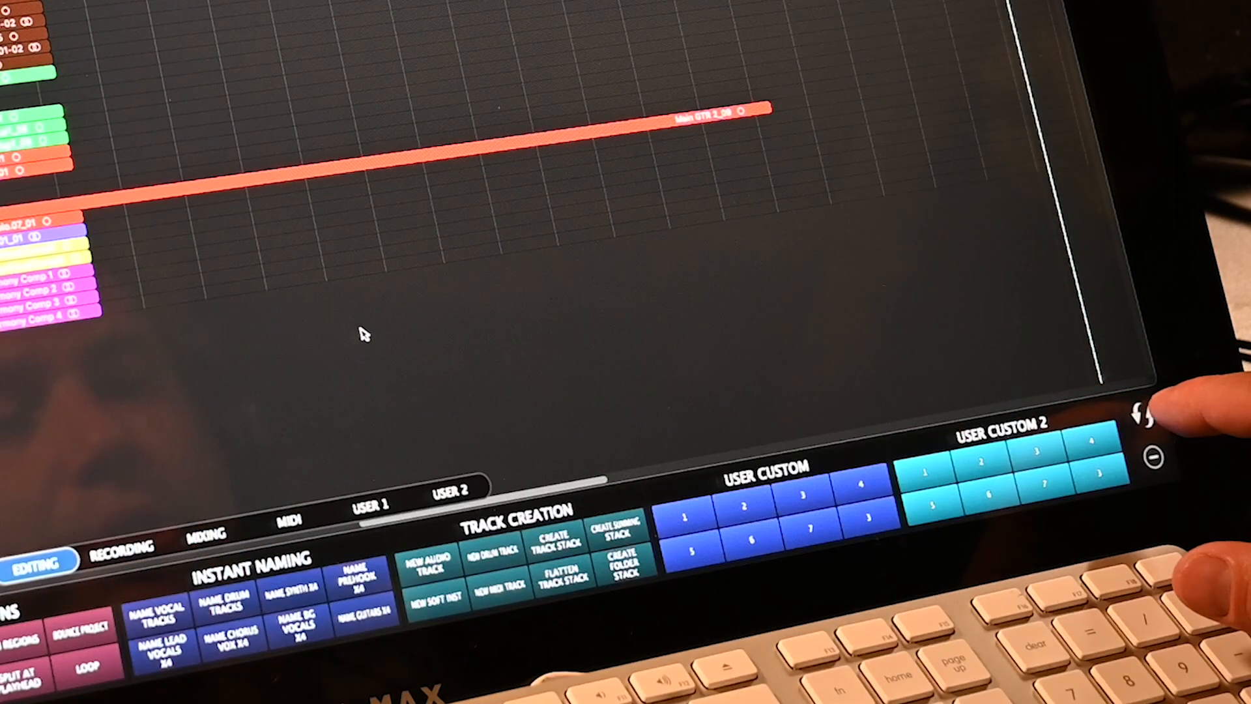
click(1143, 414)
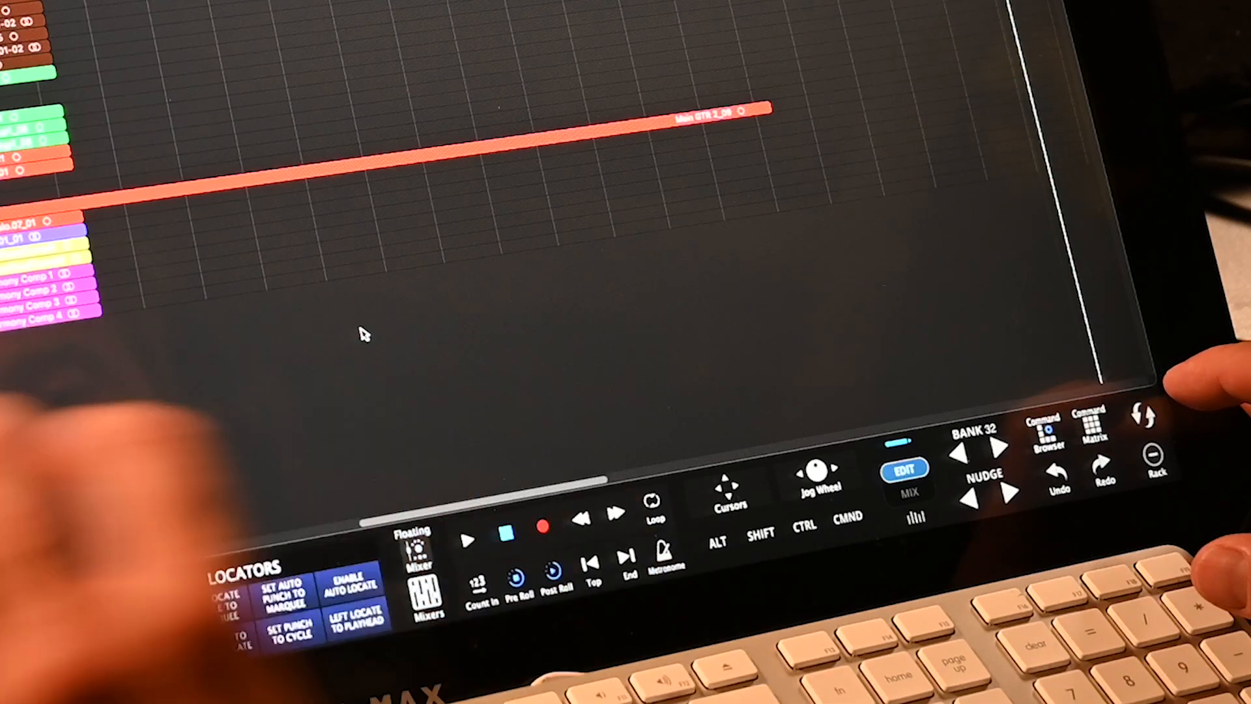
click(1143, 415)
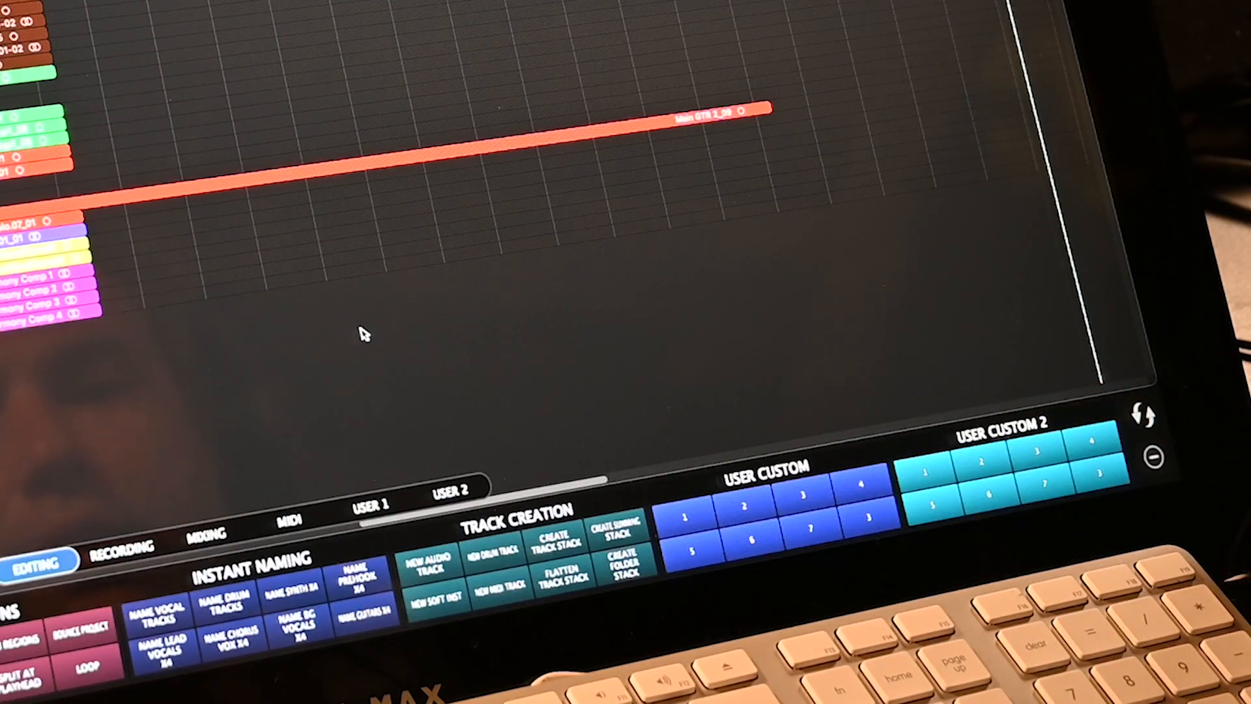
click(1154, 457)
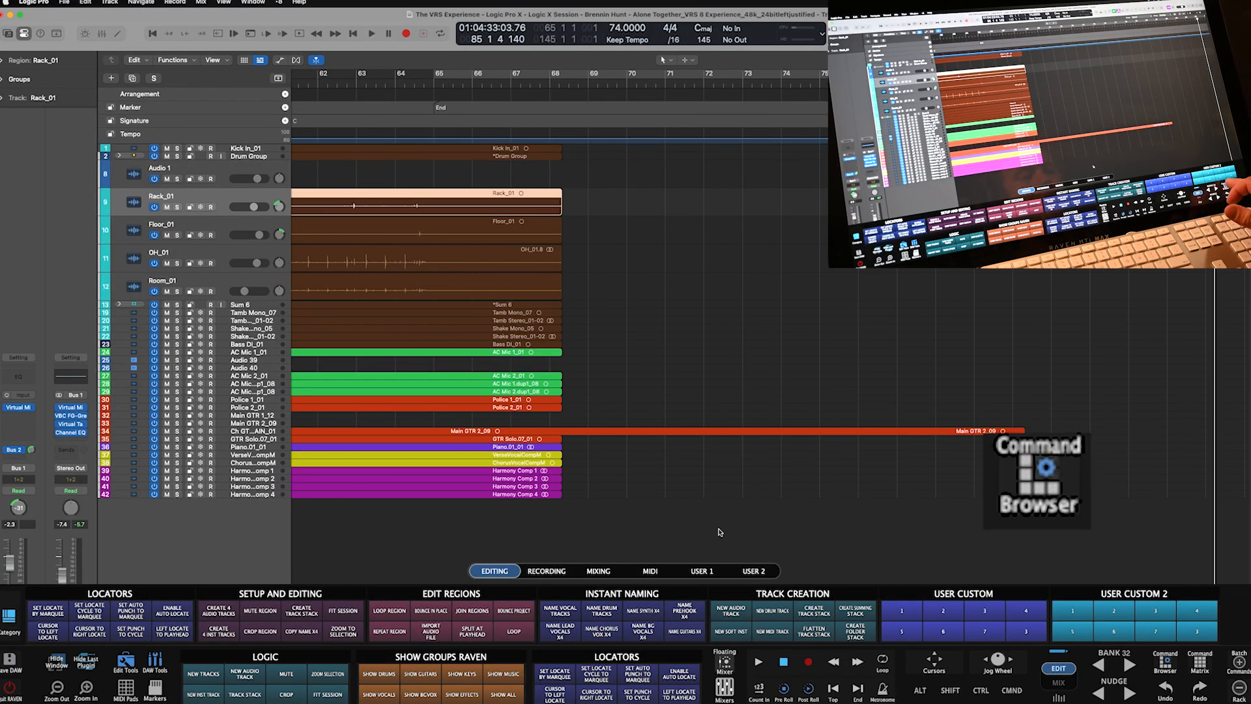
- In the Command Browser, look through the recording and editing panels, then show the empty USER 1 layout
click(1165, 663)
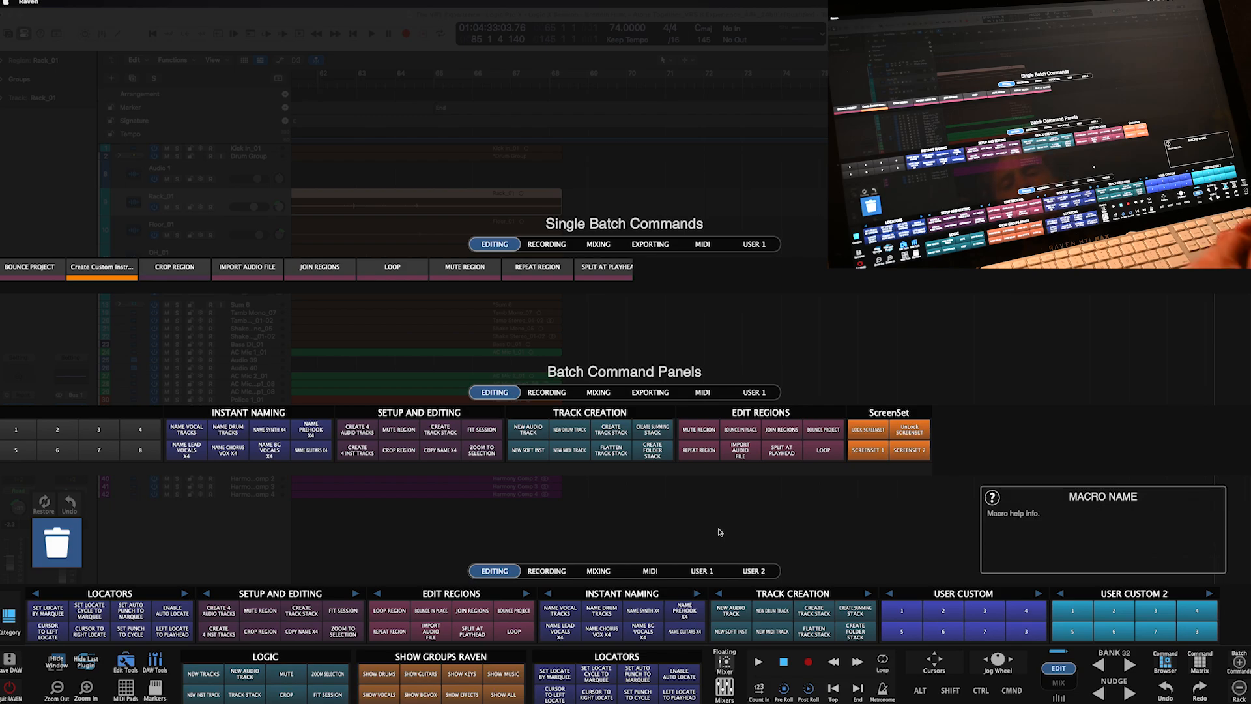
click(546, 392)
click(546, 243)
click(495, 244)
click(488, 392)
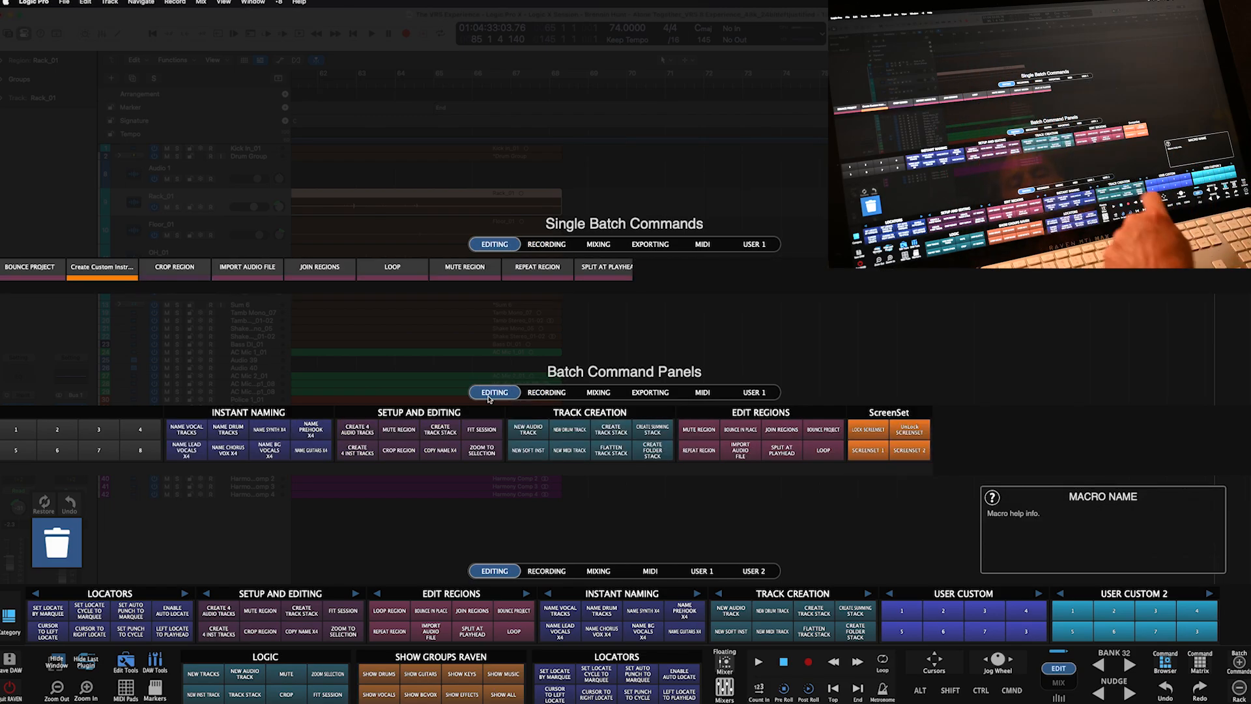
click(702, 570)
- Place Setup and Editing, Instant Naming, CREATE TRACK STACK, CREATE 4 INST TRACKS and two empty panels in USER 1
drag(419, 412, 451, 593)
drag(248, 412, 622, 593)
drag(440, 429, 302, 611)
drag(357, 450, 324, 617)
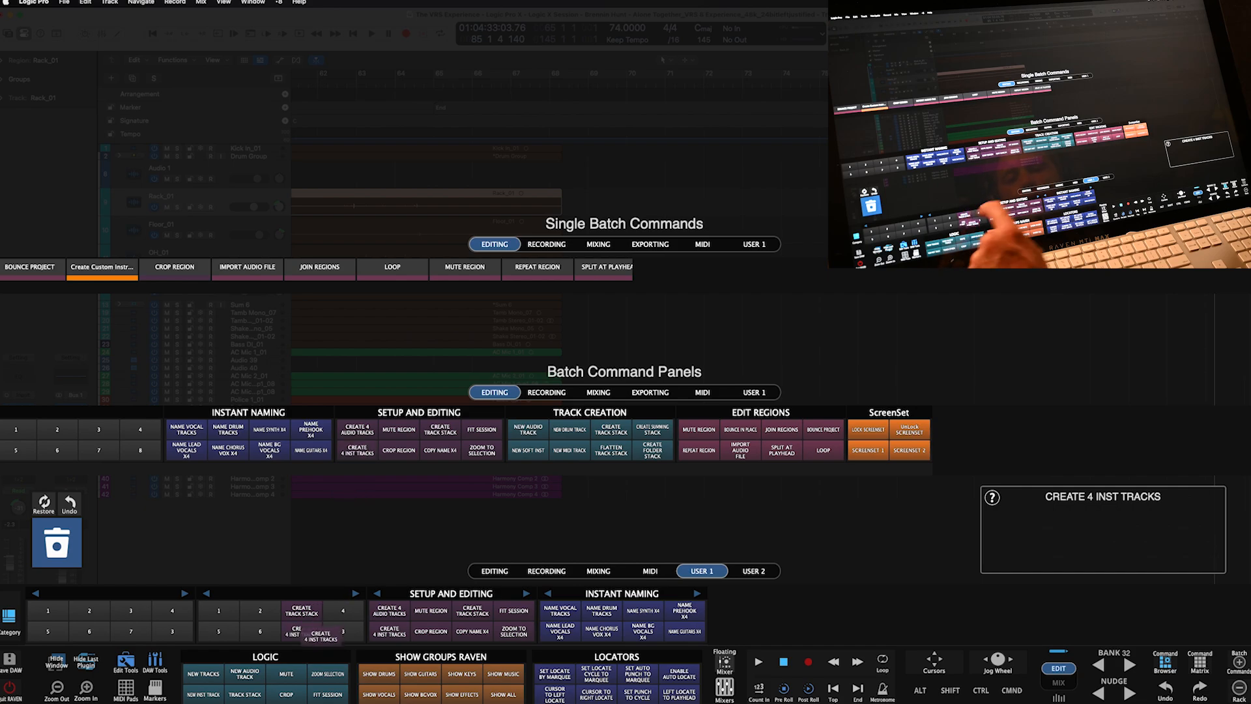
drag(81, 440, 793, 613)
drag(98, 435, 958, 612)
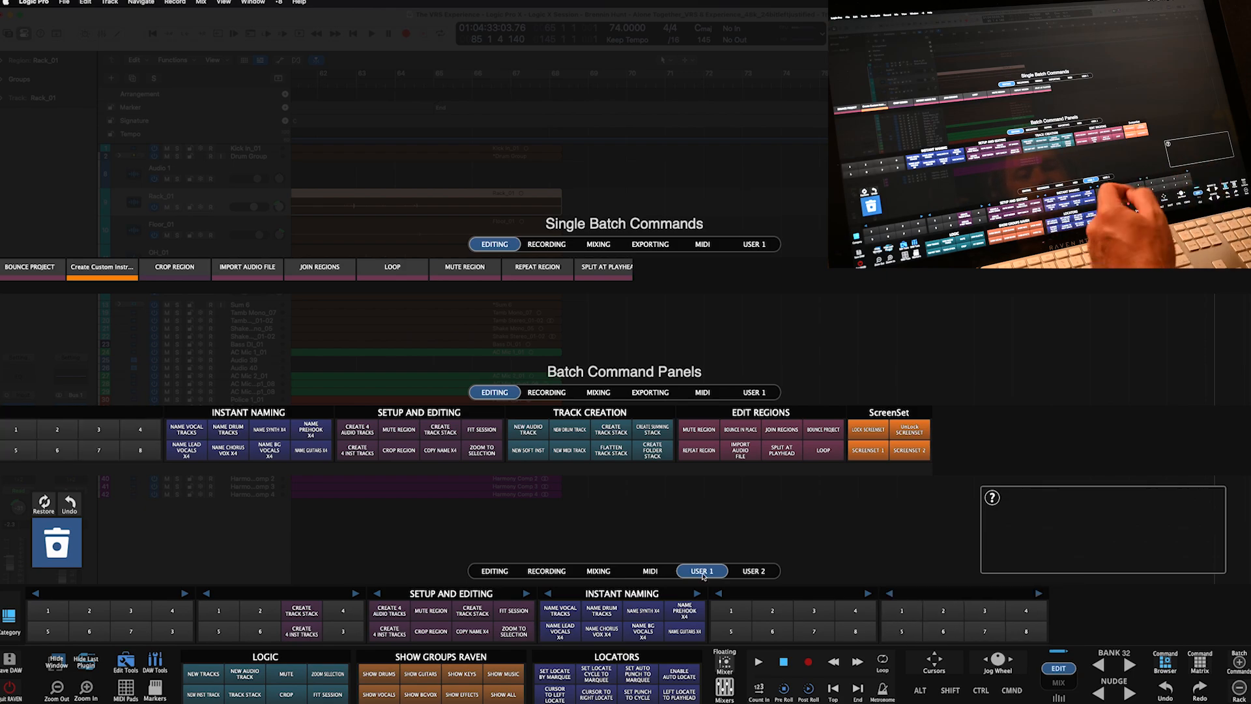
- Shrink the fifth and sixth user panels to three columns and save the layout
click(719, 593)
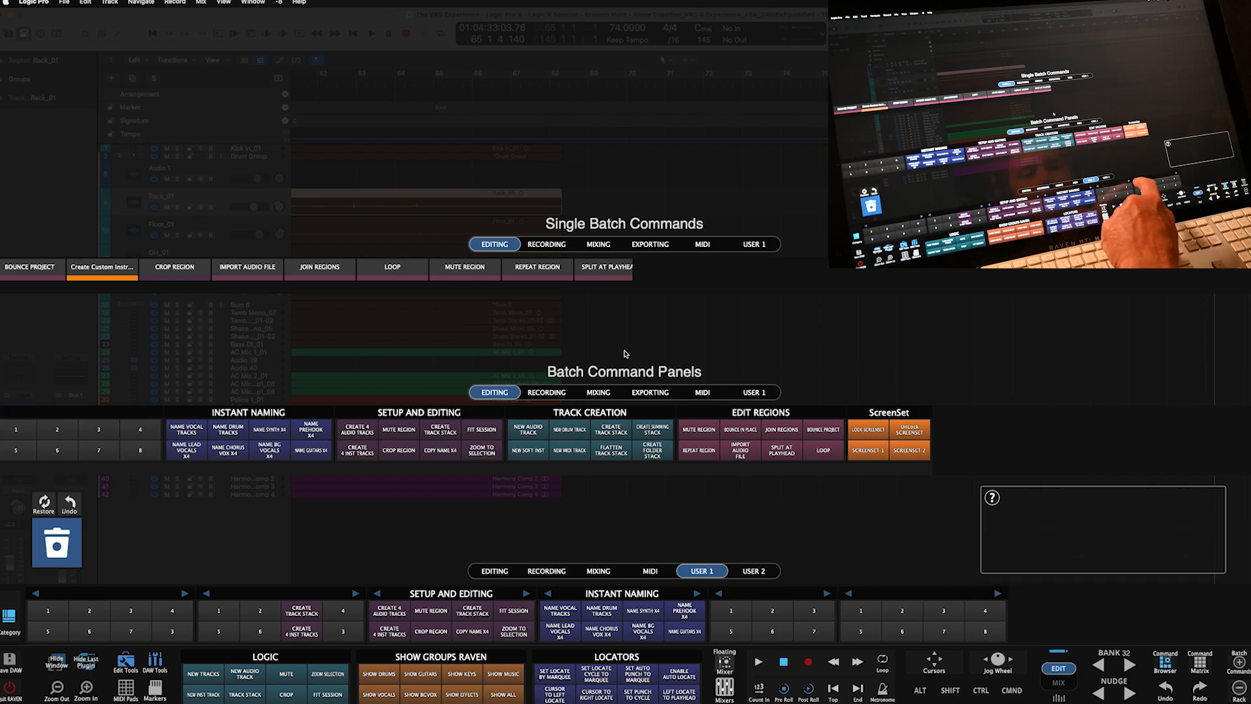
click(848, 593)
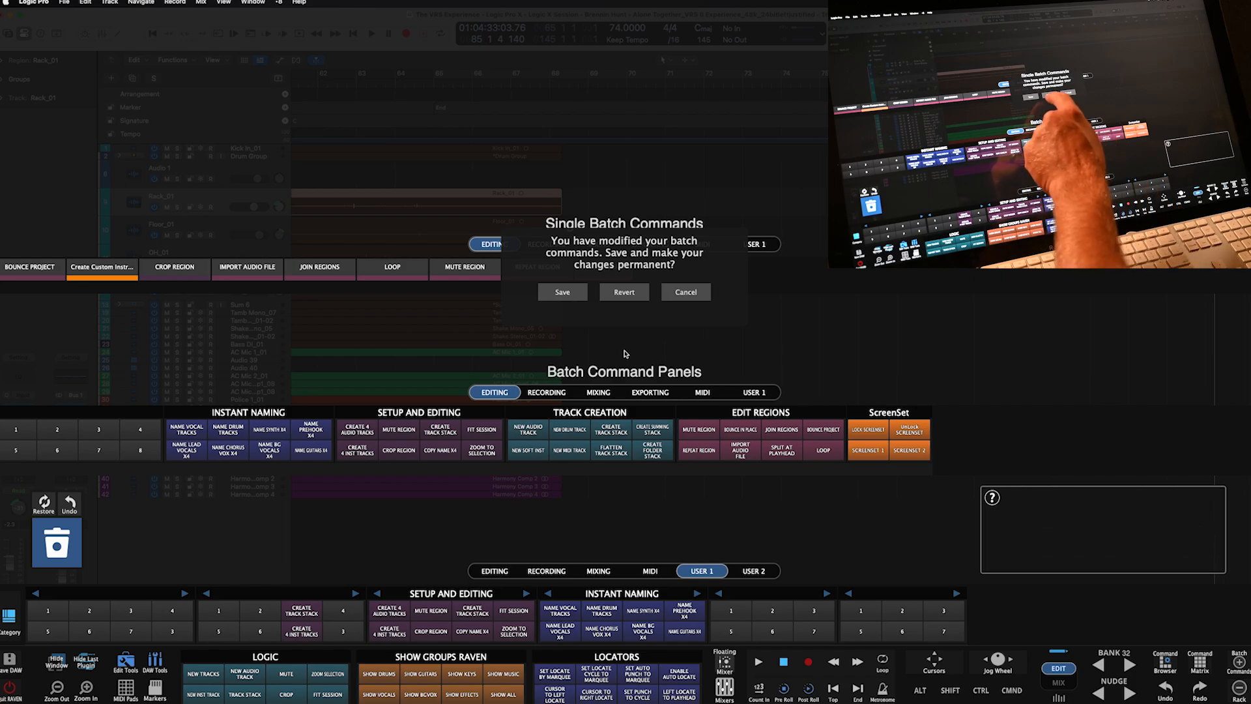
click(562, 292)
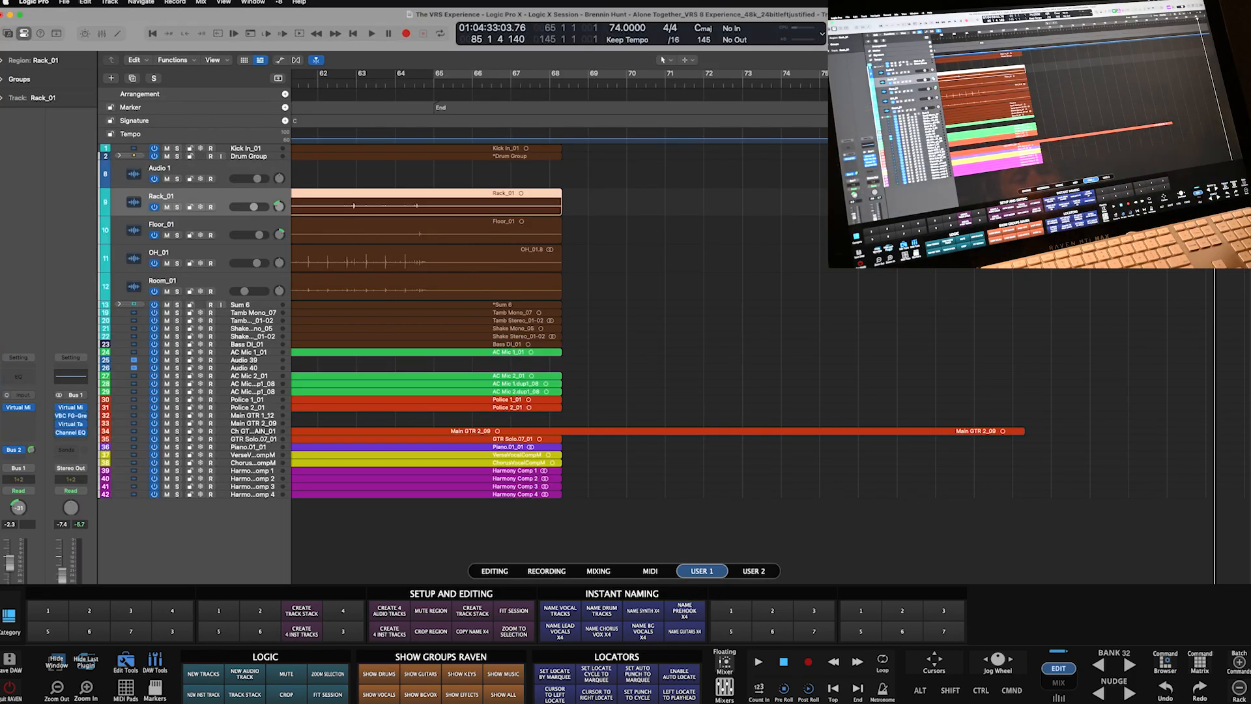
- Create a floating command matrix coloured blue and named RAVENTEST, then open its button 2
click(1166, 662)
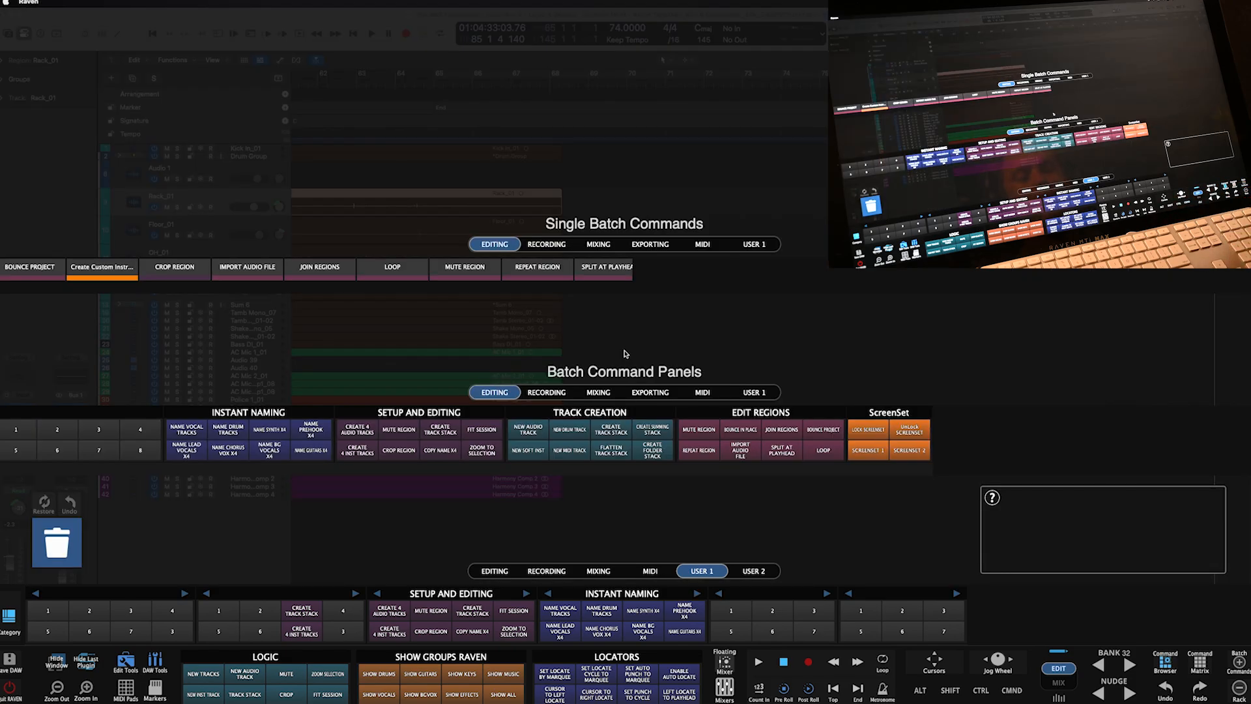
click(1199, 662)
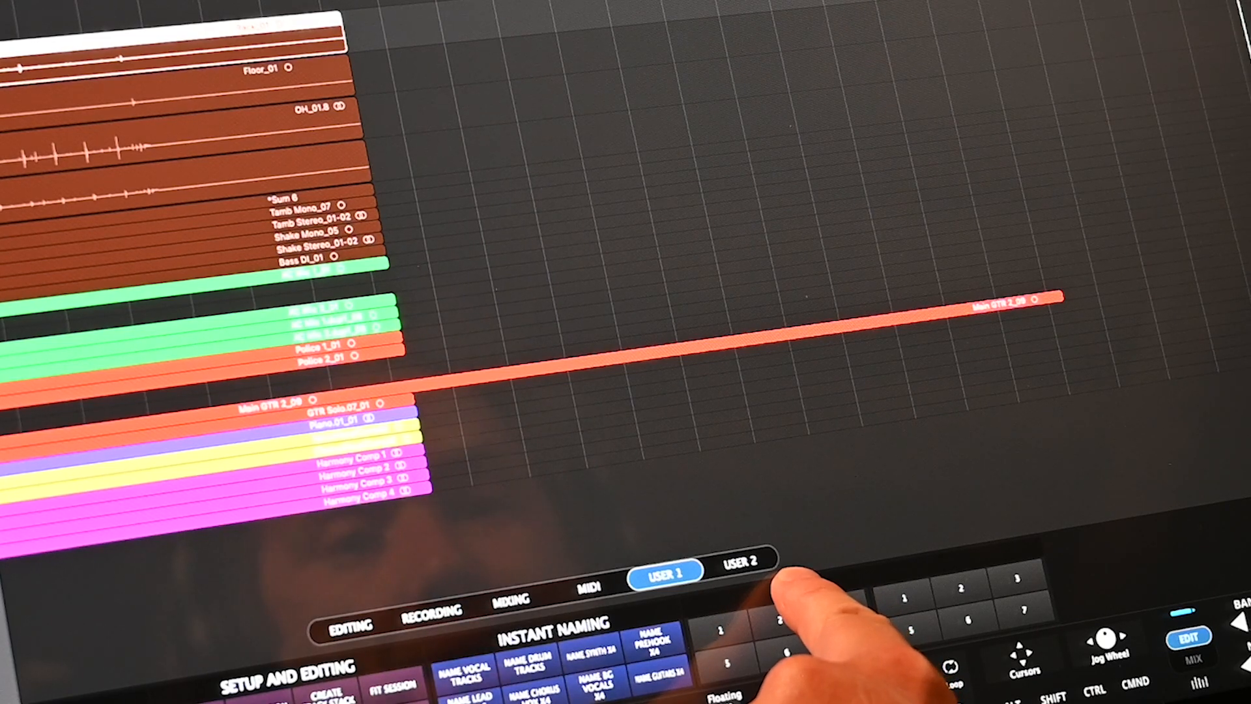
click(785, 584)
click(436, 116)
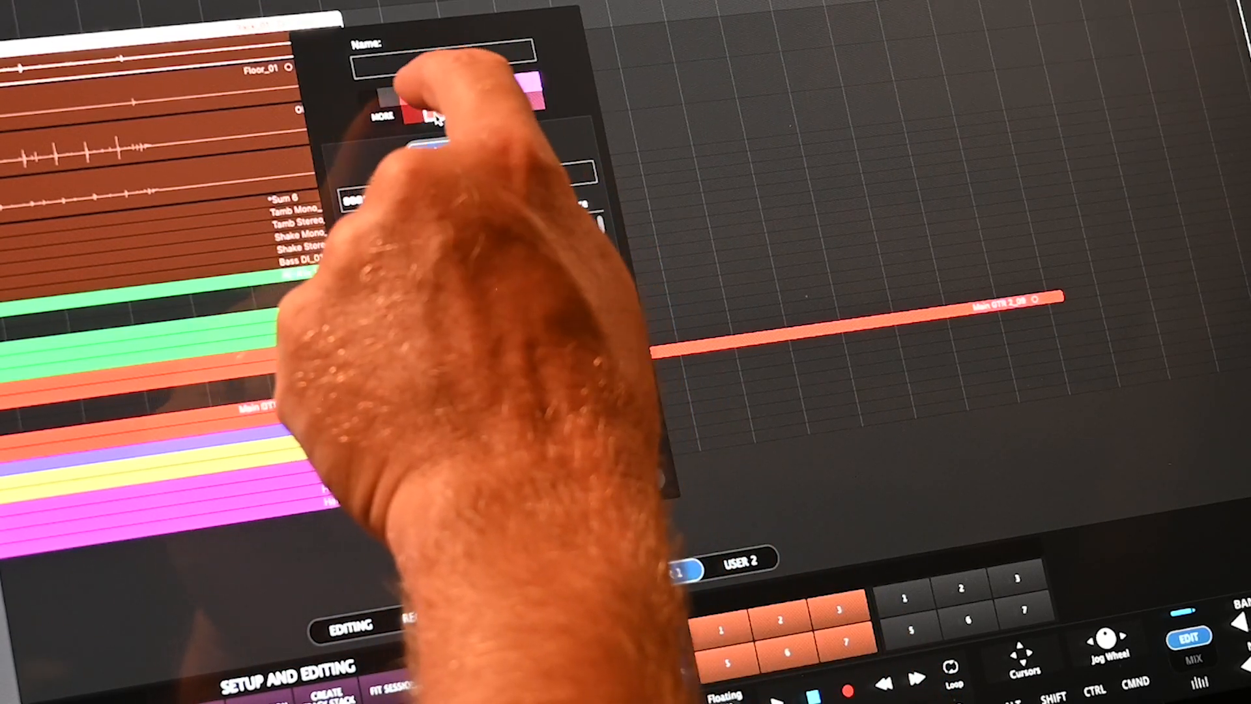
click(494, 104)
click(394, 63)
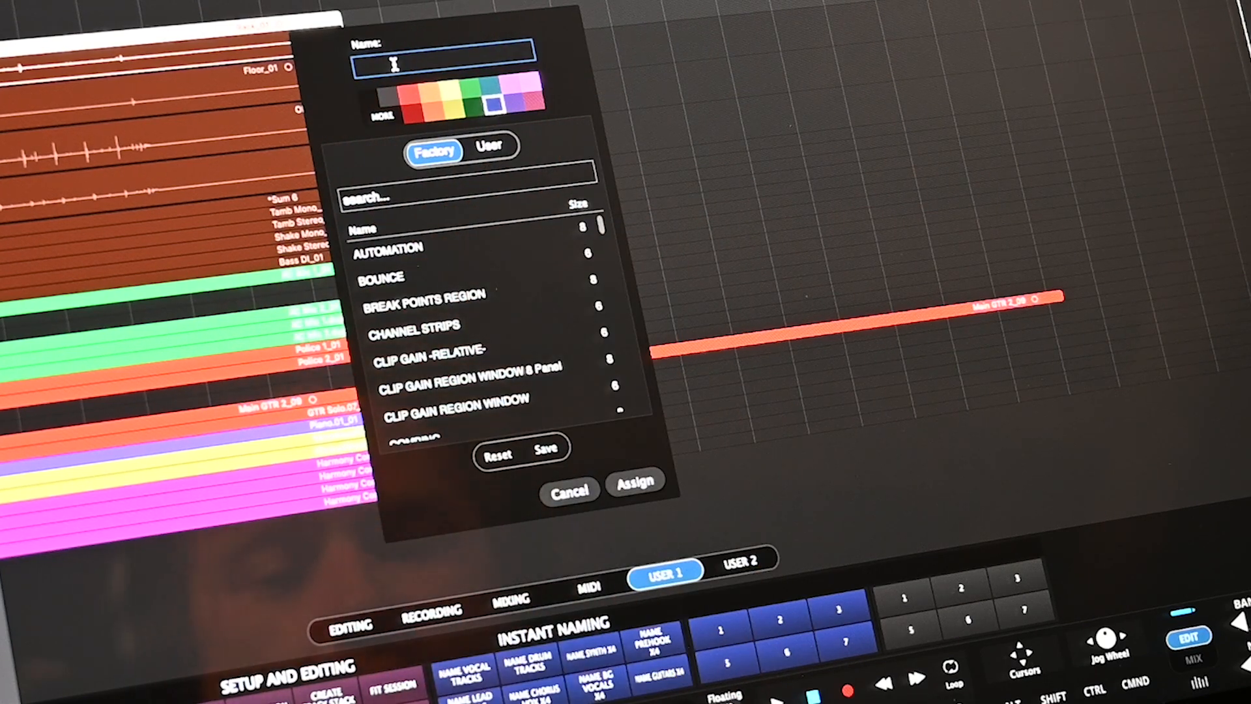
text(REAVEN)
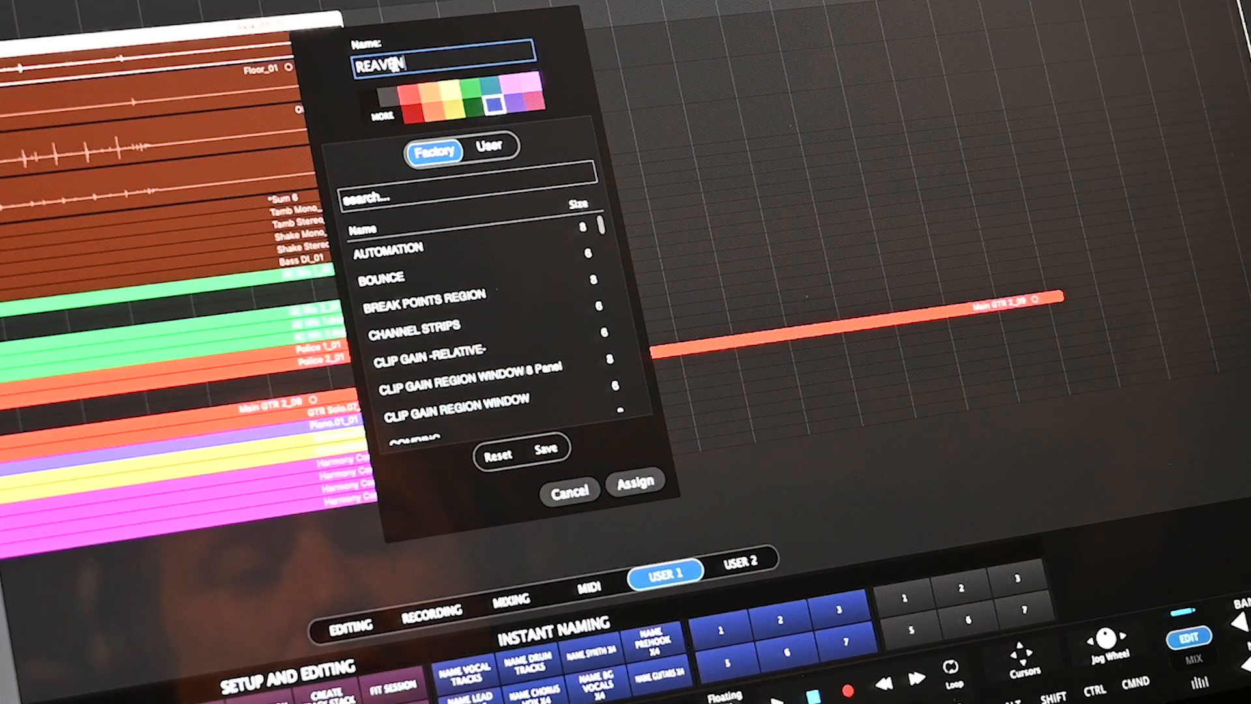
text(TEST)
click(636, 484)
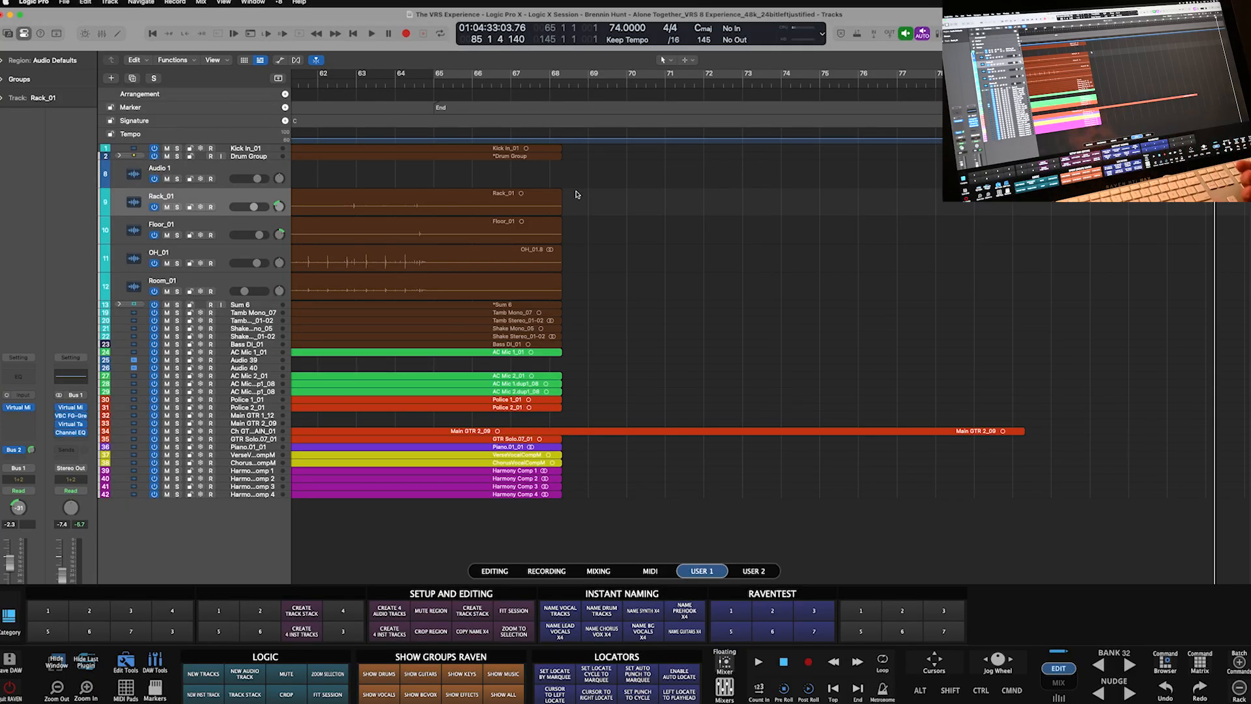
click(772, 611)
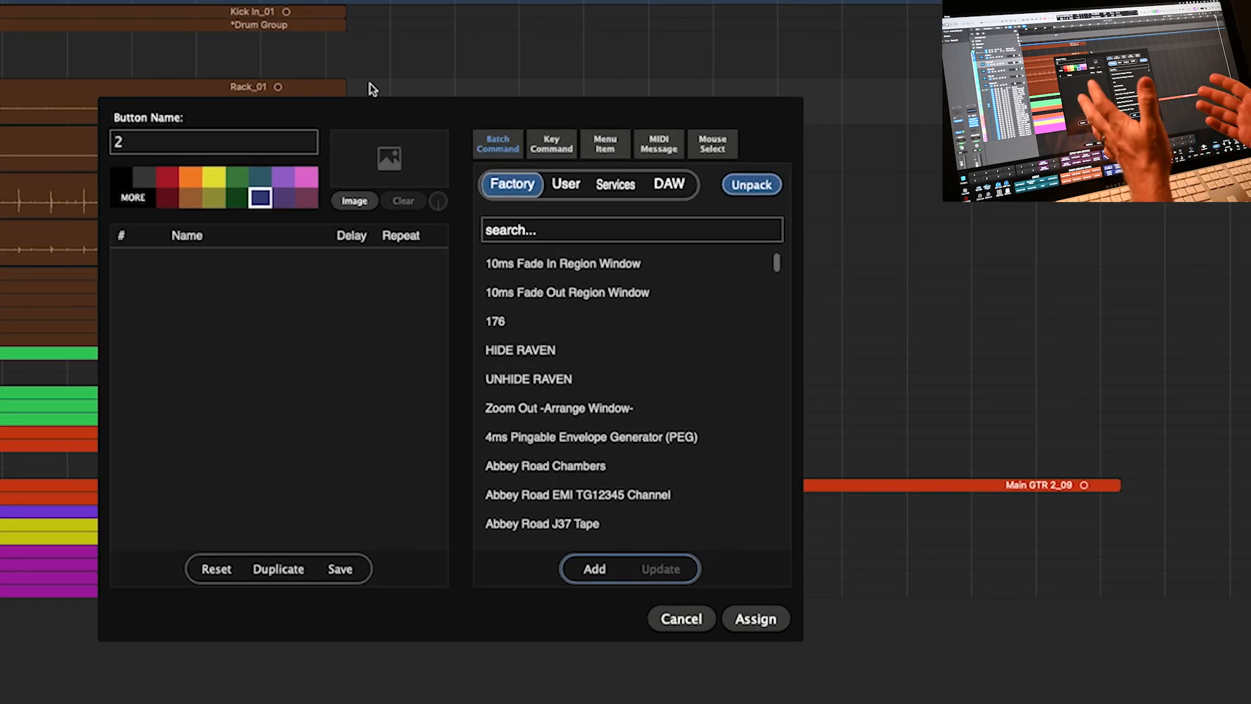
- Assign the Logic Pro > Settings > Audio… menu item to button 2 and rename it BUFFER 512
click(610, 142)
click(523, 173)
drag(785, 216, 784, 282)
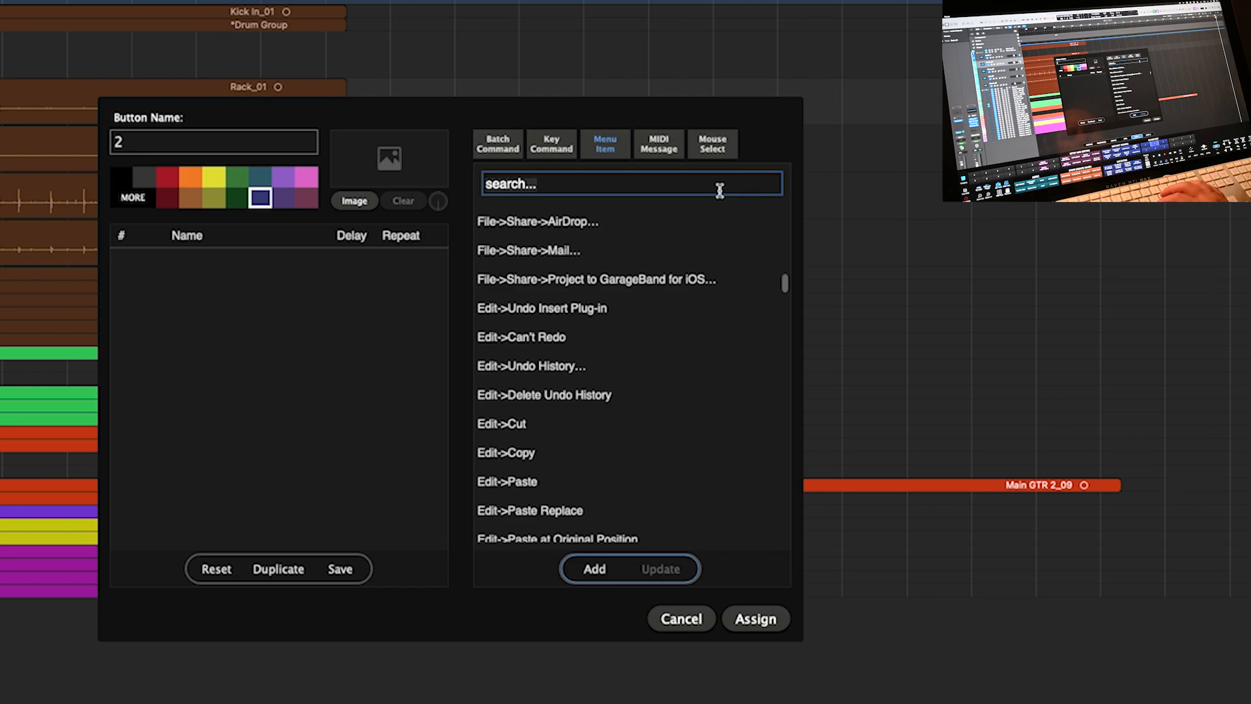
text(setting)
click(681, 256)
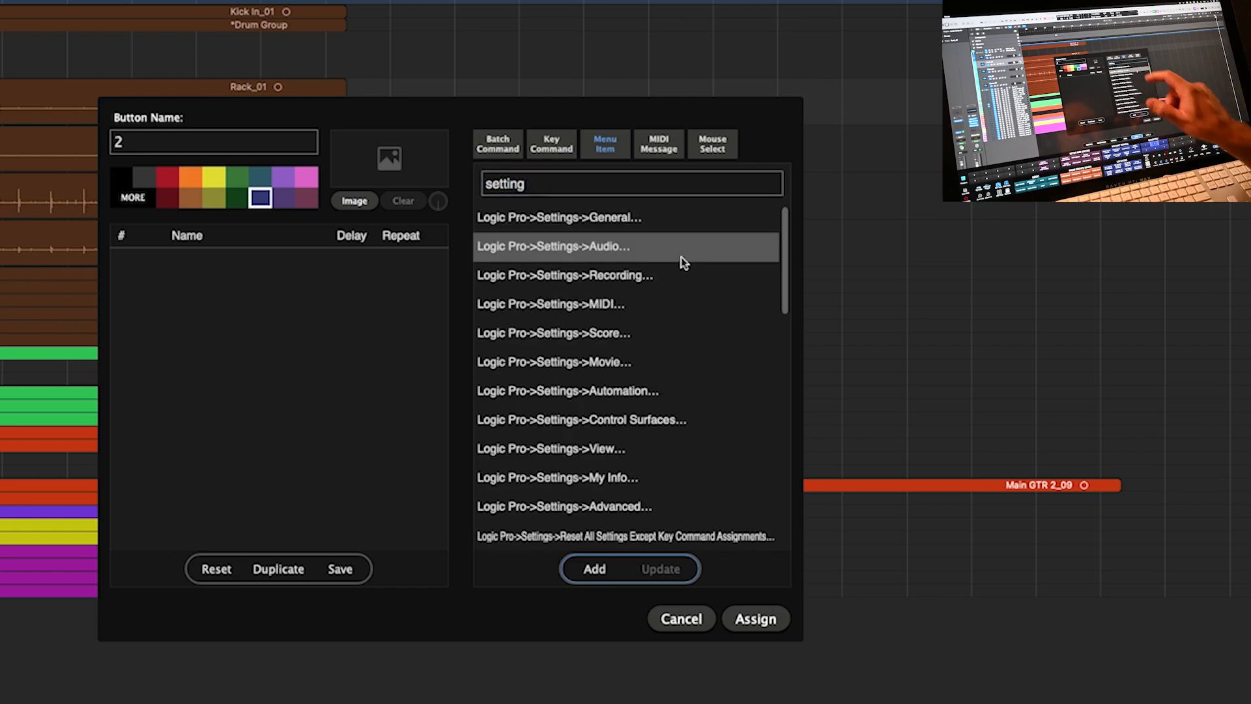
click(584, 570)
click(176, 138)
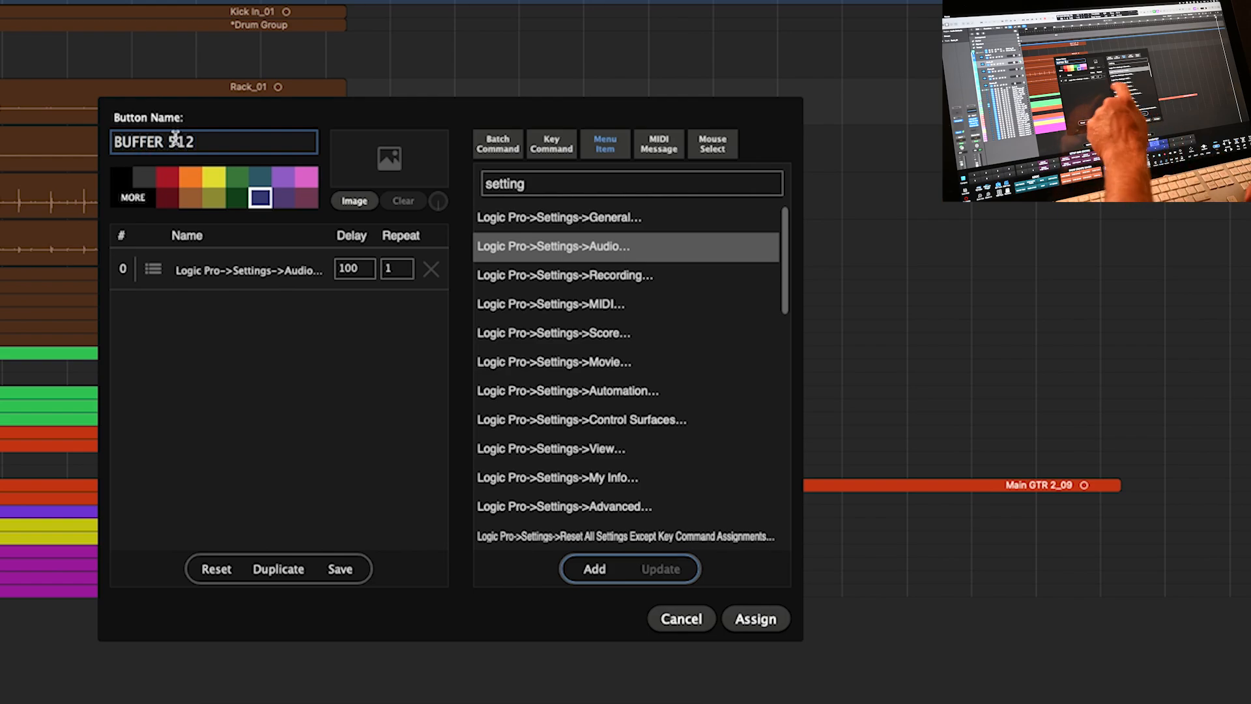
click(756, 619)
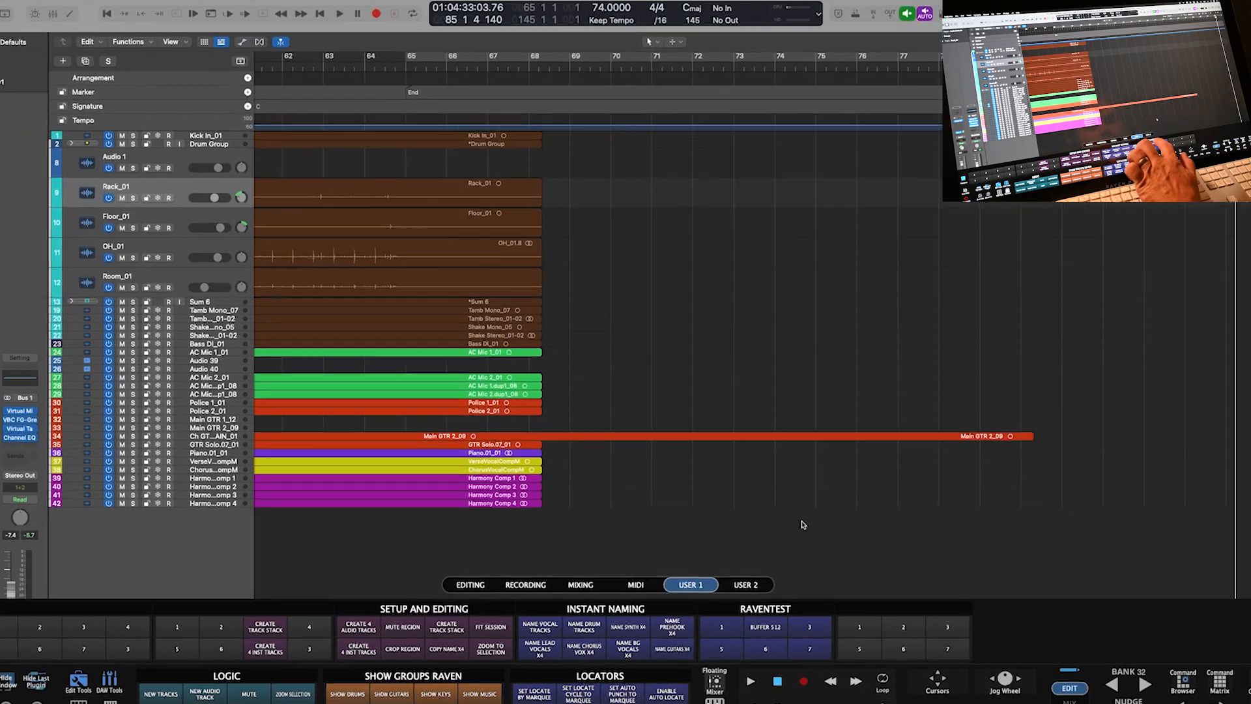
- Open Logic's Audio settings and check the I/O Buffer Size list, leaving it at 128
key(super+comma)
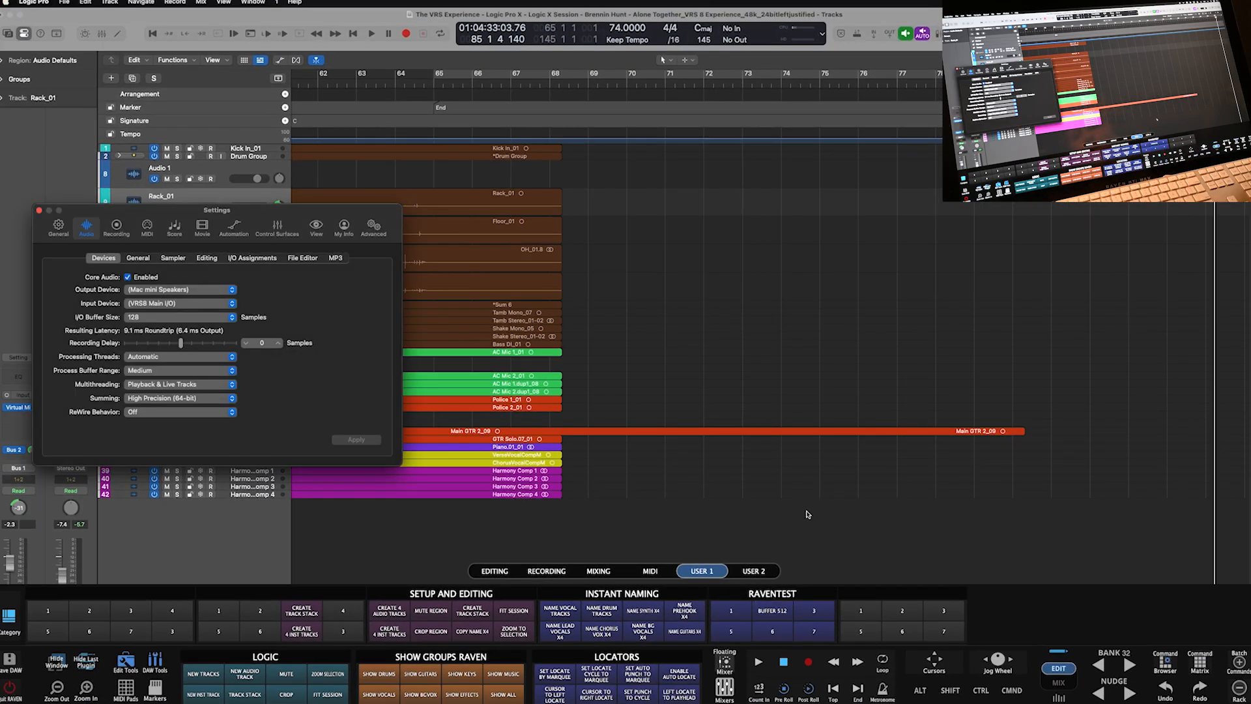
drag(259, 211, 466, 144)
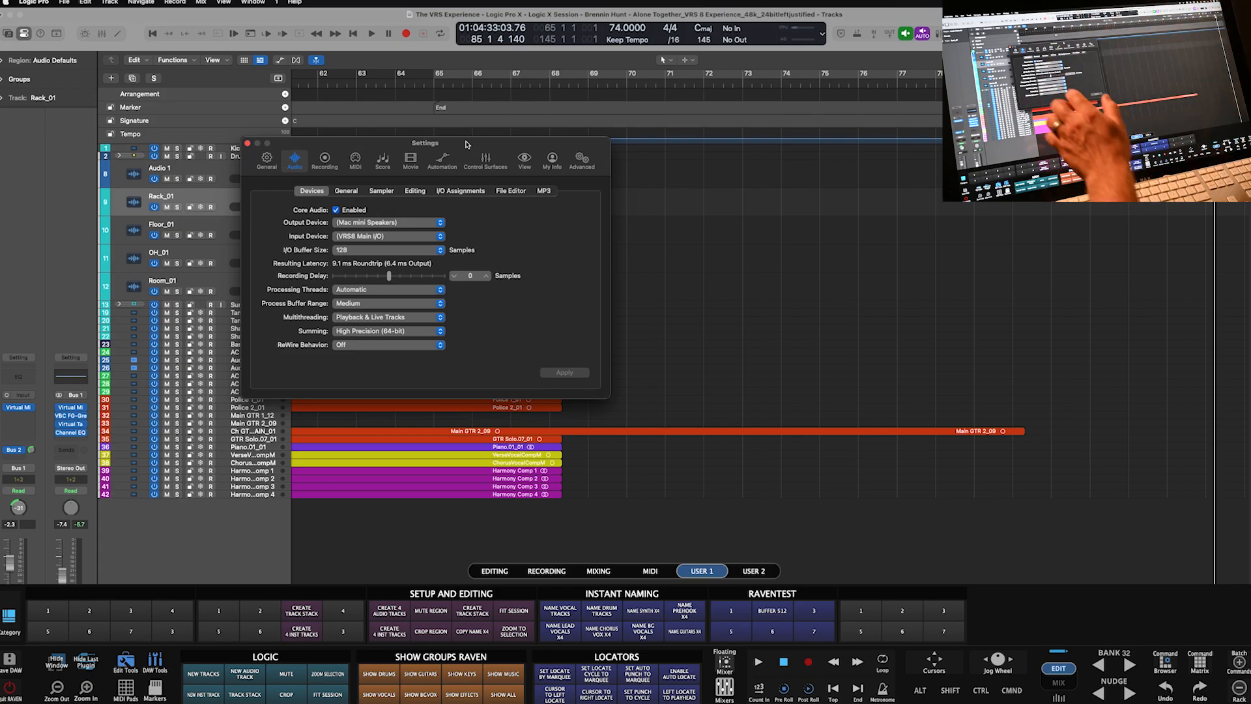
click(343, 249)
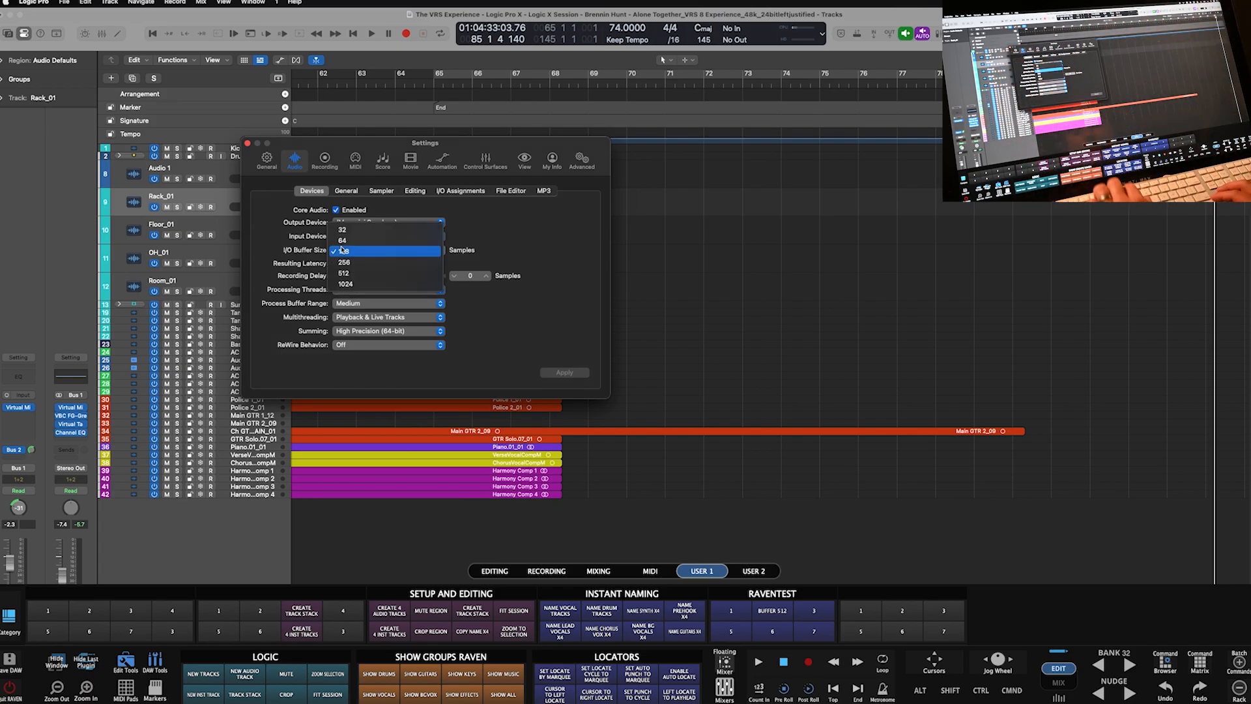
click(342, 250)
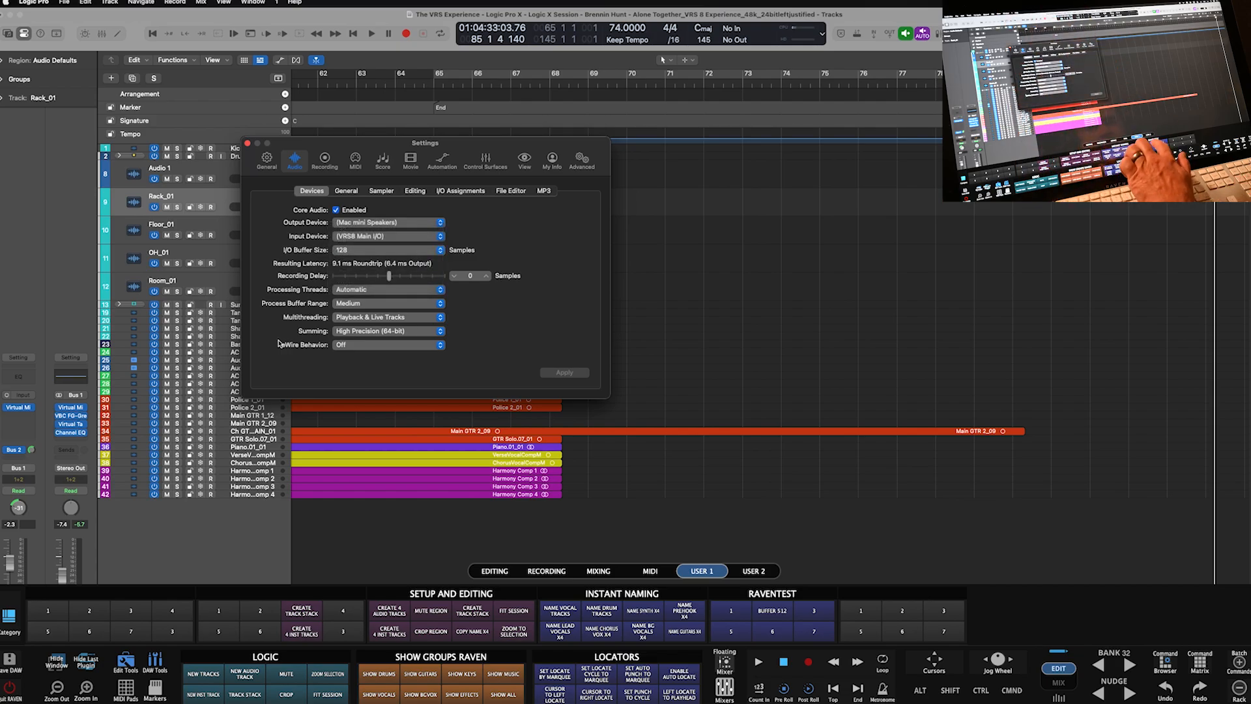
- Reopen the BUFFER 512 editor beside the Settings window and show its mouse-click action options
click(773, 611)
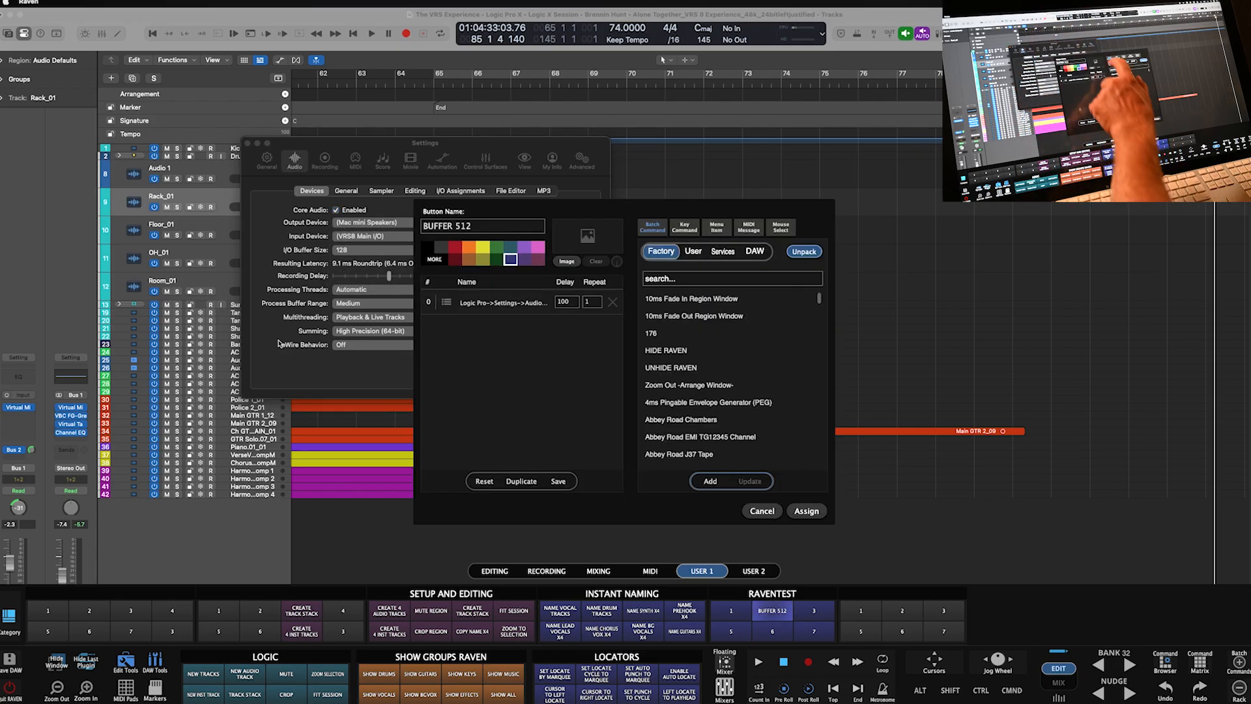
drag(623, 208, 816, 231)
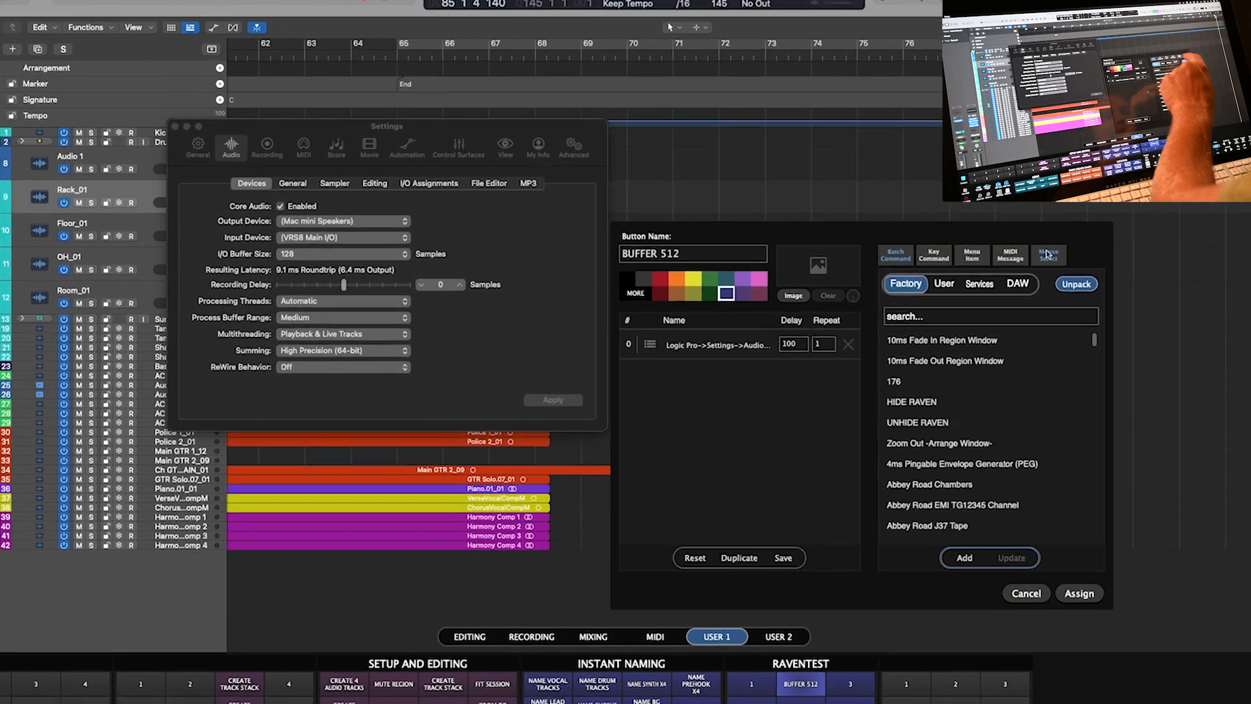
click(980, 251)
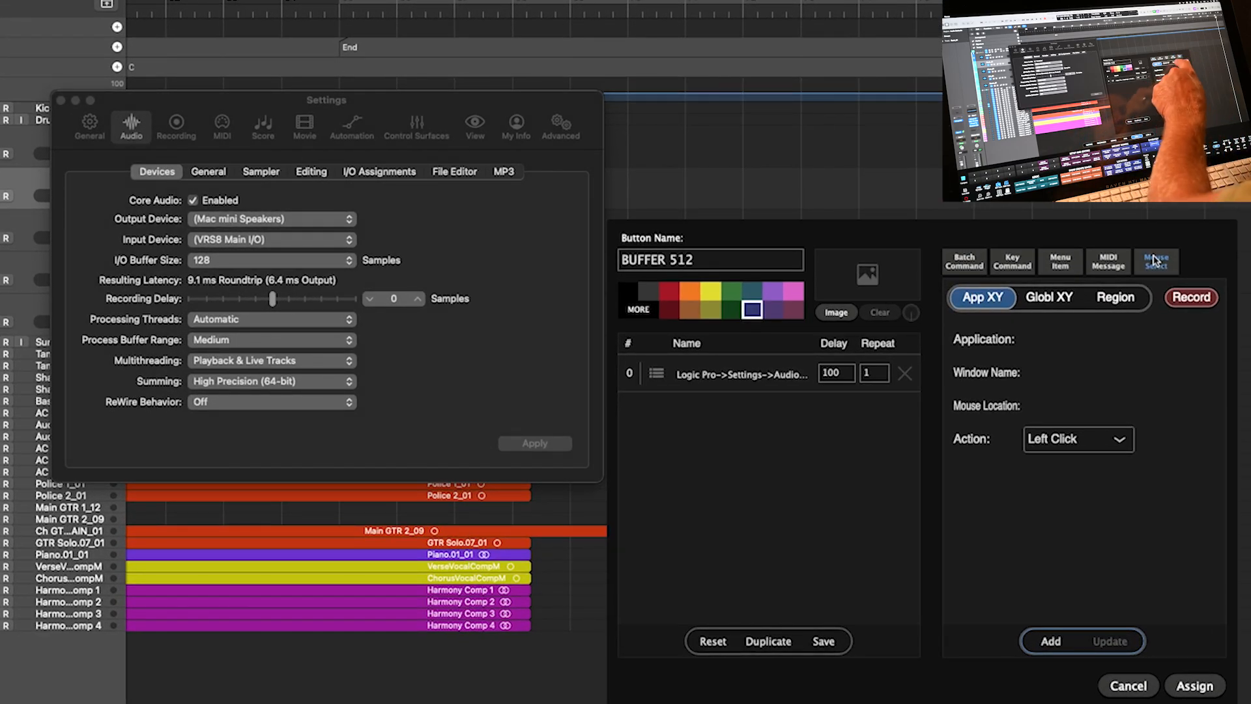
- Set the mouse action to a screen region targeting Logic Pro
click(1116, 301)
click(1053, 340)
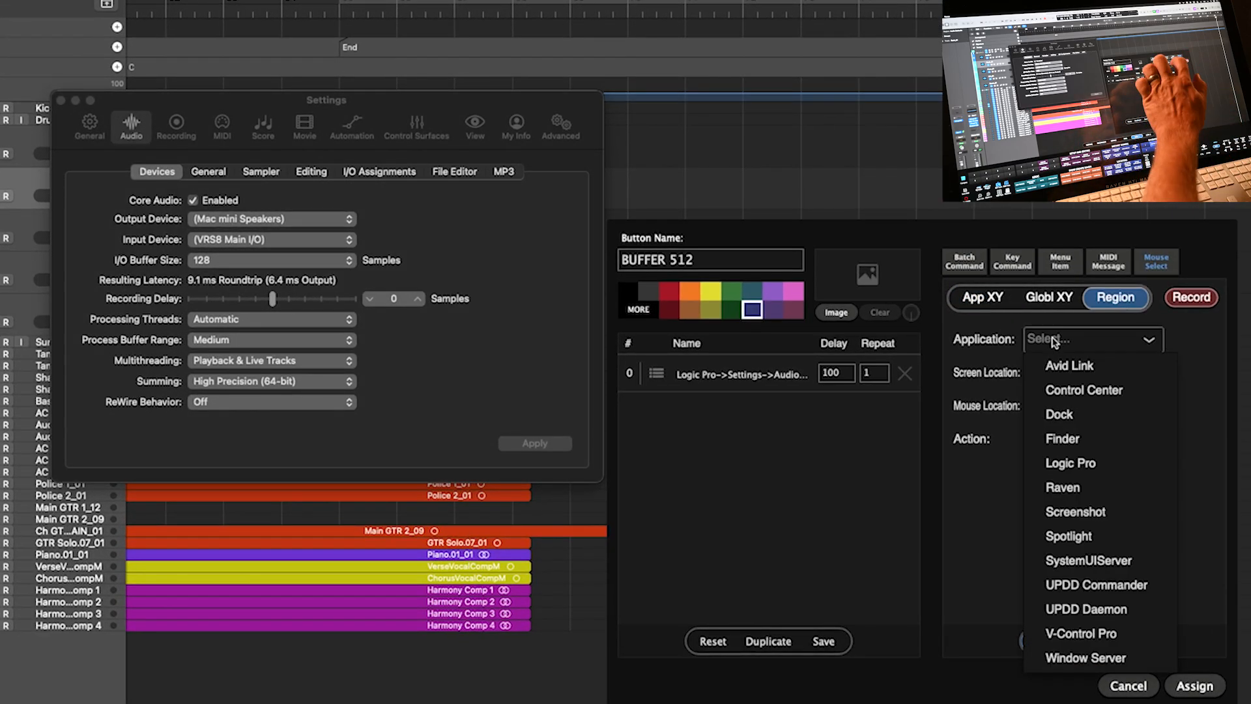
click(1083, 463)
click(1053, 339)
click(1076, 471)
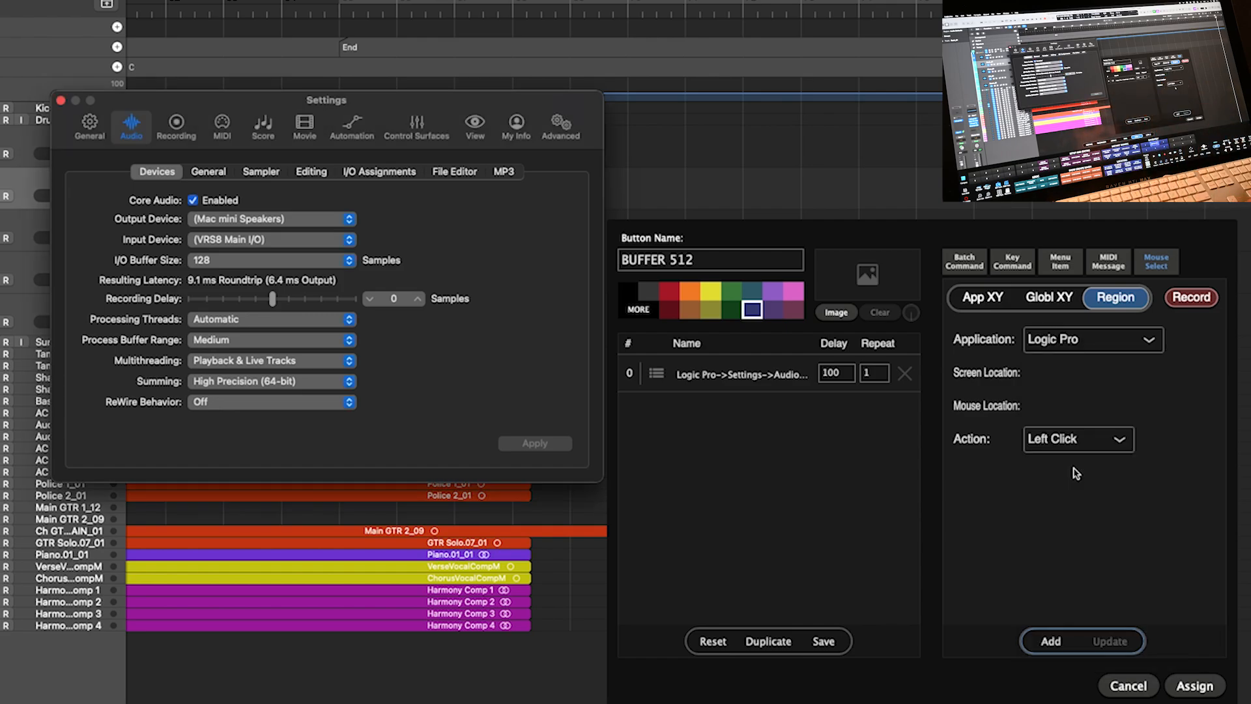
- Record the click region over Logic's audio device settings and add it as a macro step
click(1181, 301)
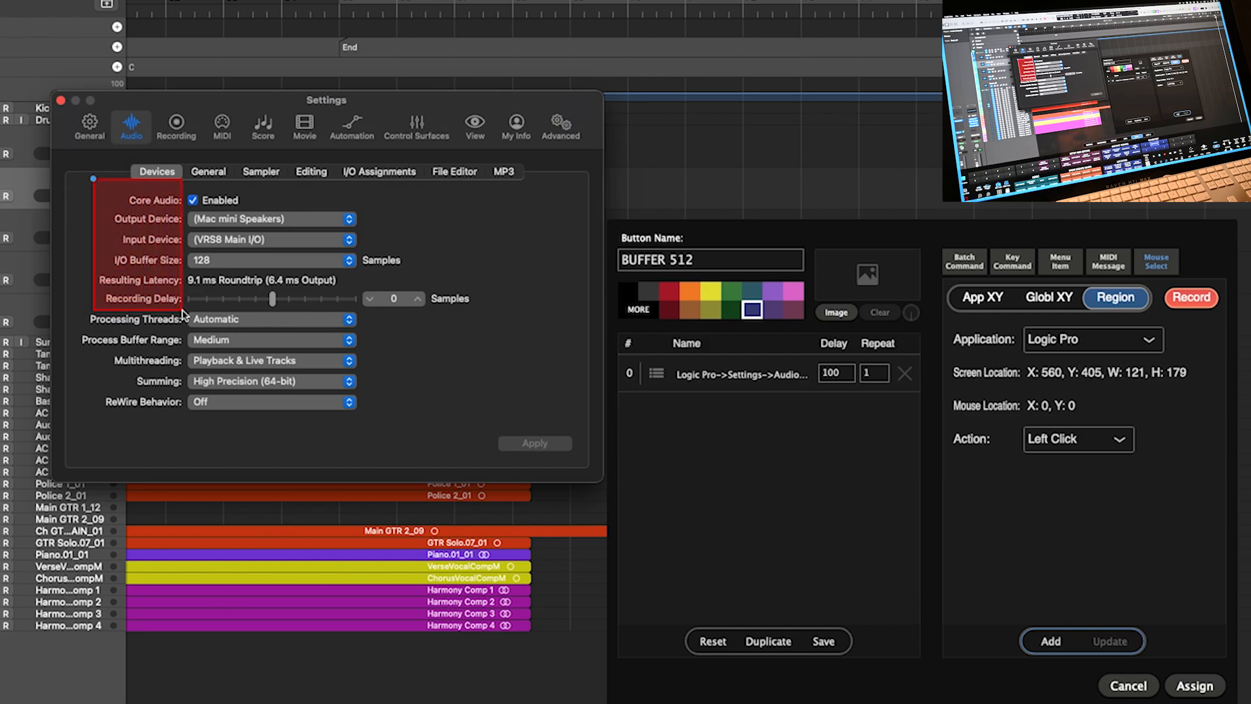
drag(92, 190, 171, 303)
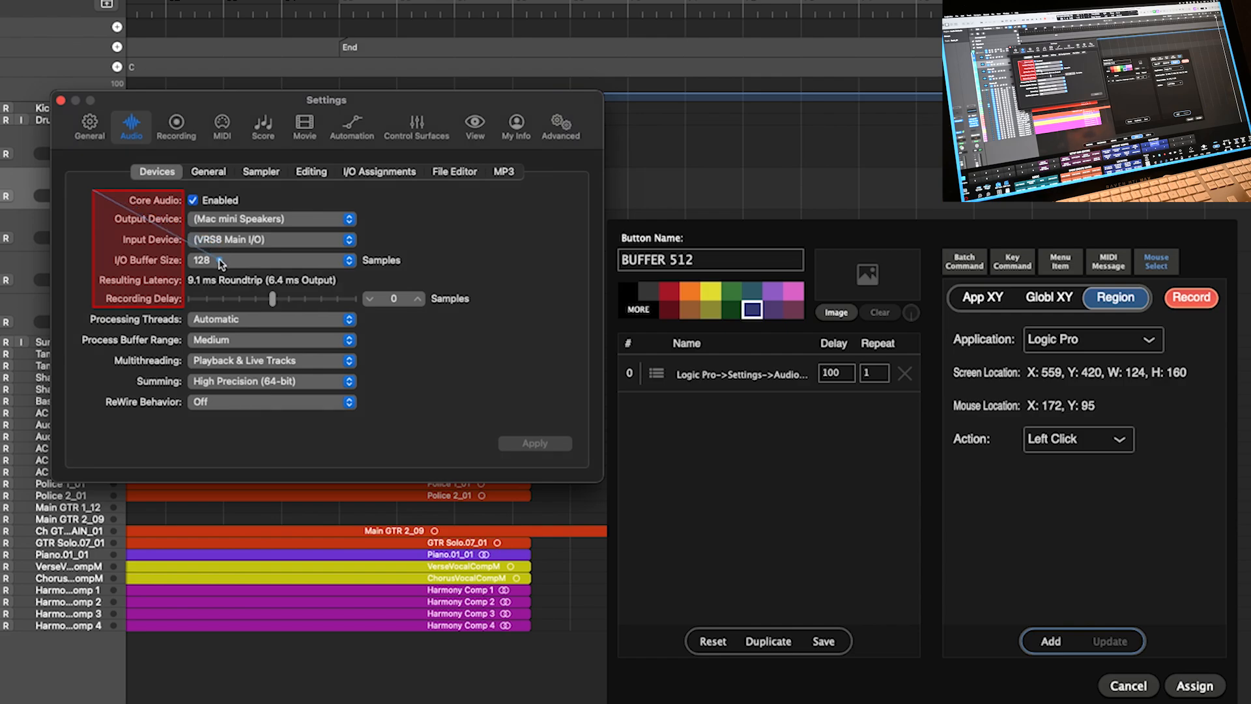
click(1199, 305)
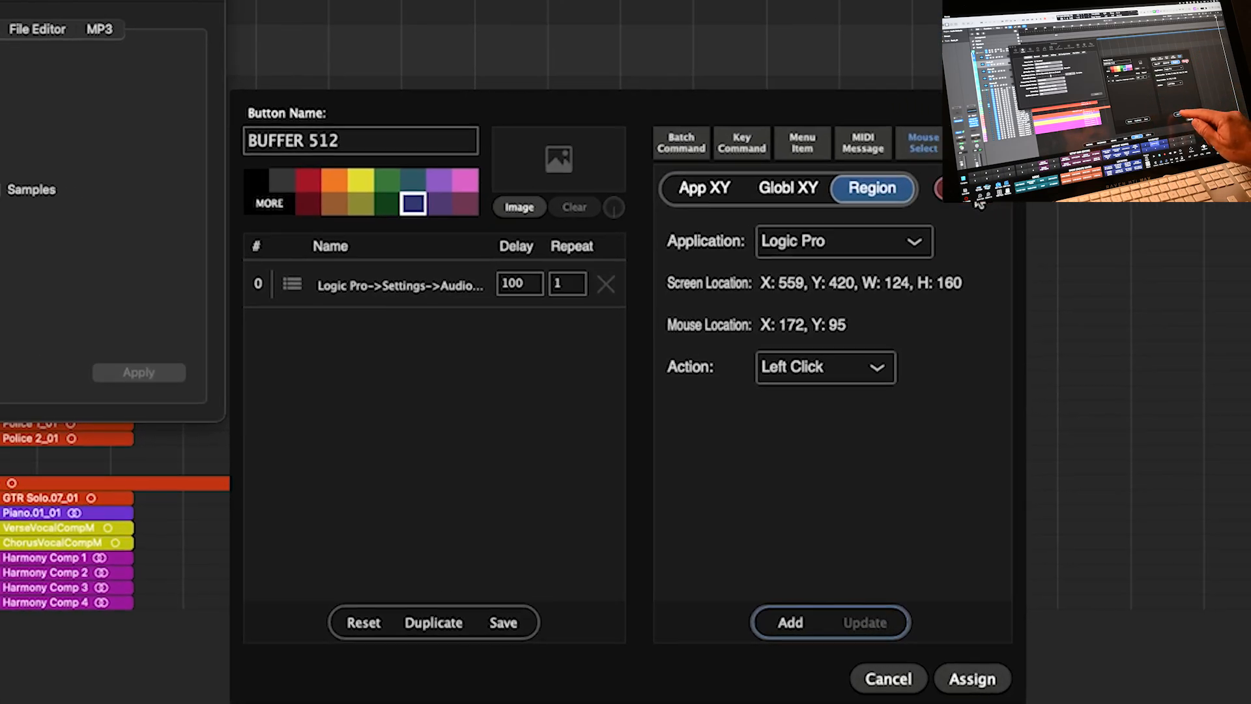
click(1051, 641)
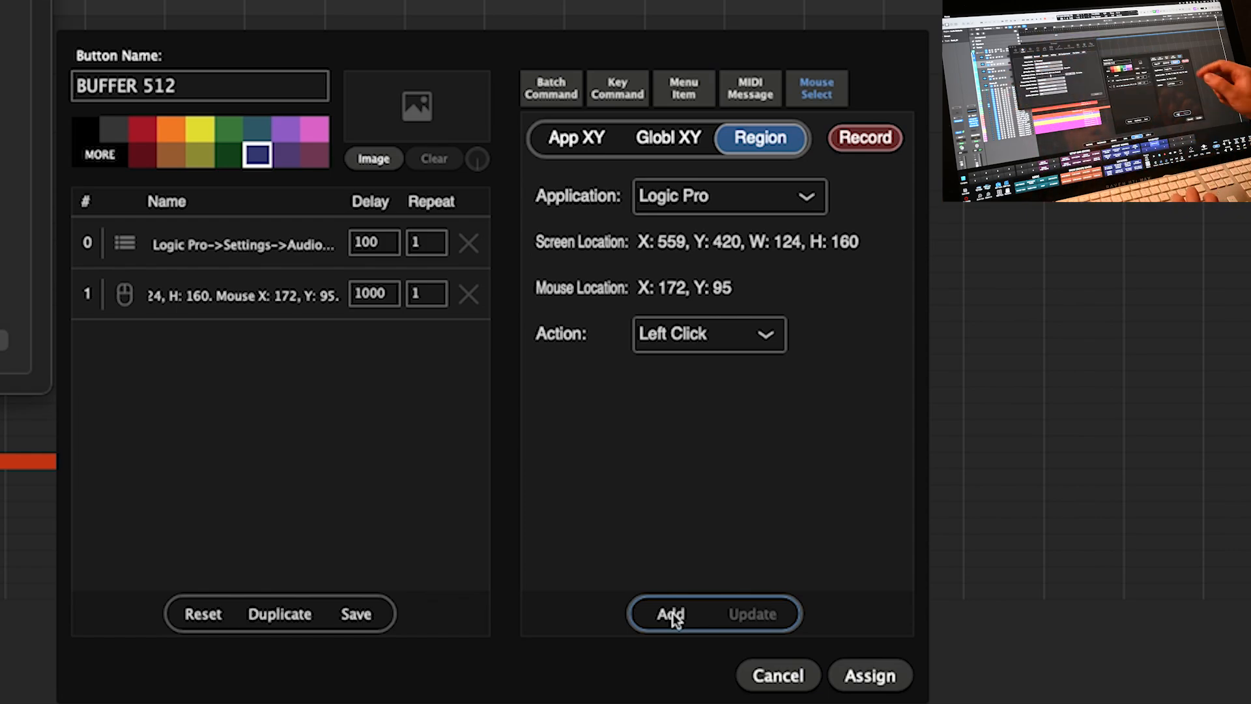
- Add a Text Editor step that types 512 into the macro
click(618, 103)
click(767, 146)
click(698, 206)
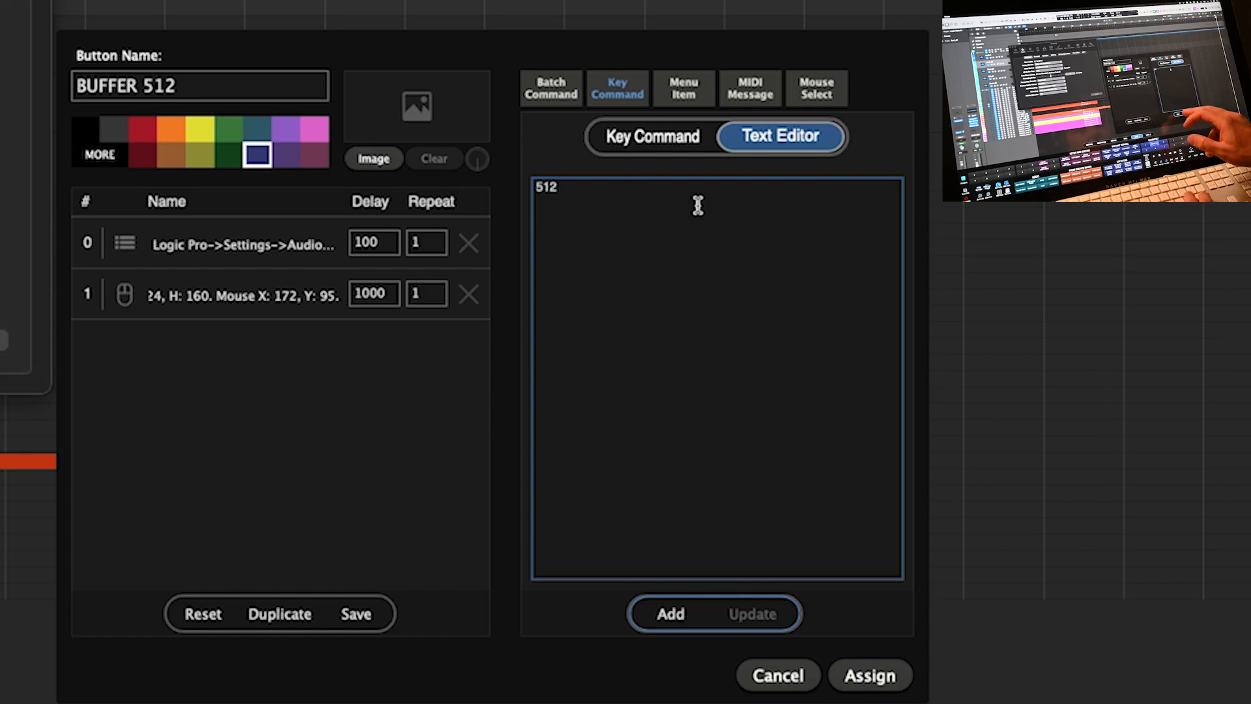
click(670, 615)
- Add return and command + W keystroke steps to the macro
click(652, 136)
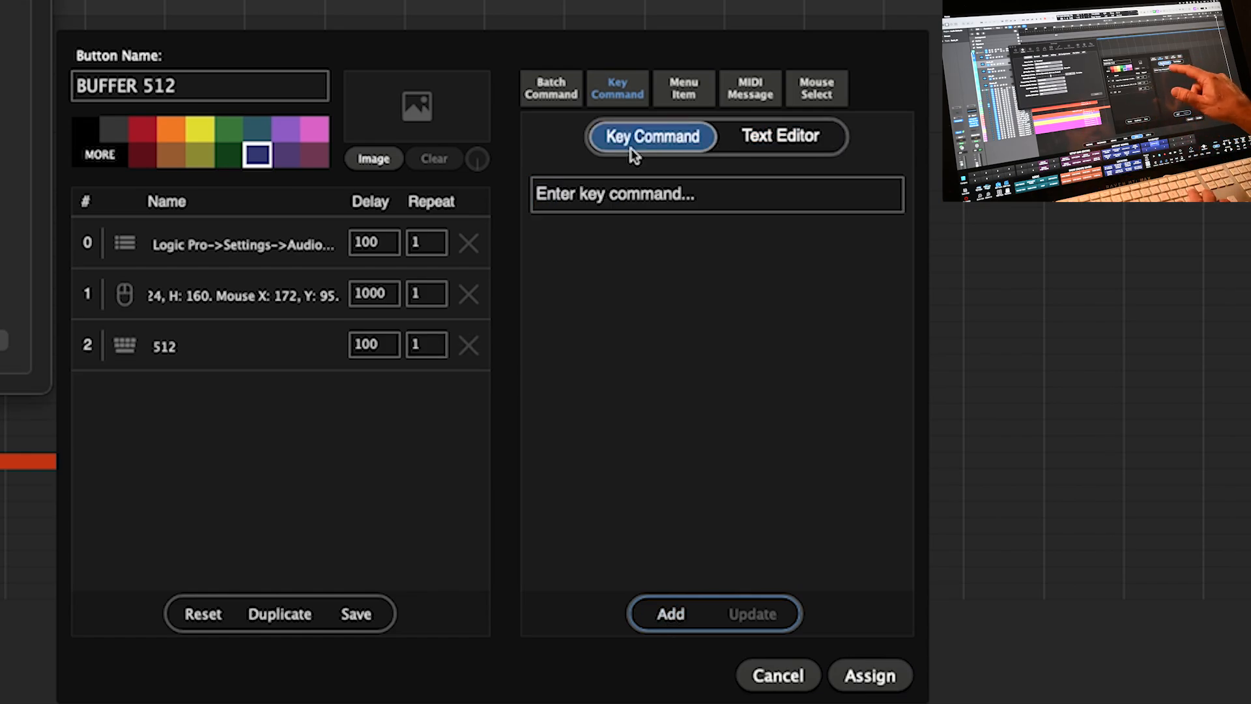
key(Return)
click(676, 615)
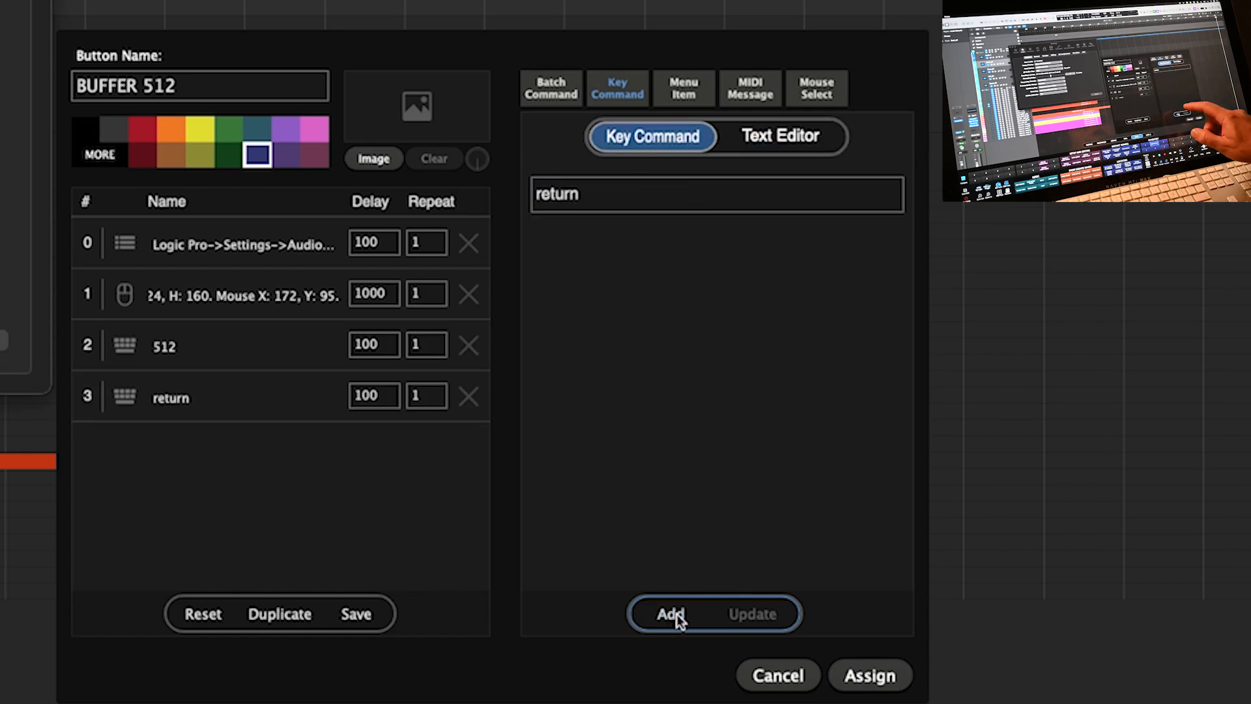
click(678, 193)
key(super+w)
click(664, 605)
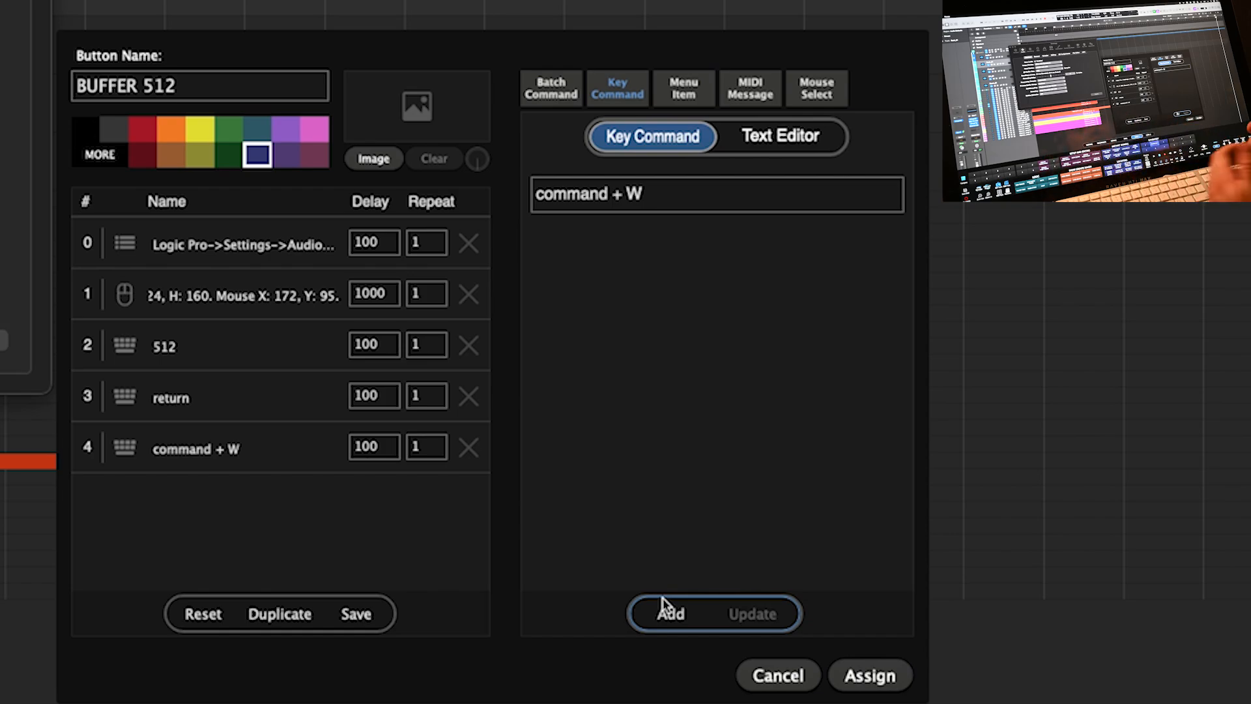
- Set the first step's delay to 1000 and the return step's delay to 500
click(377, 240)
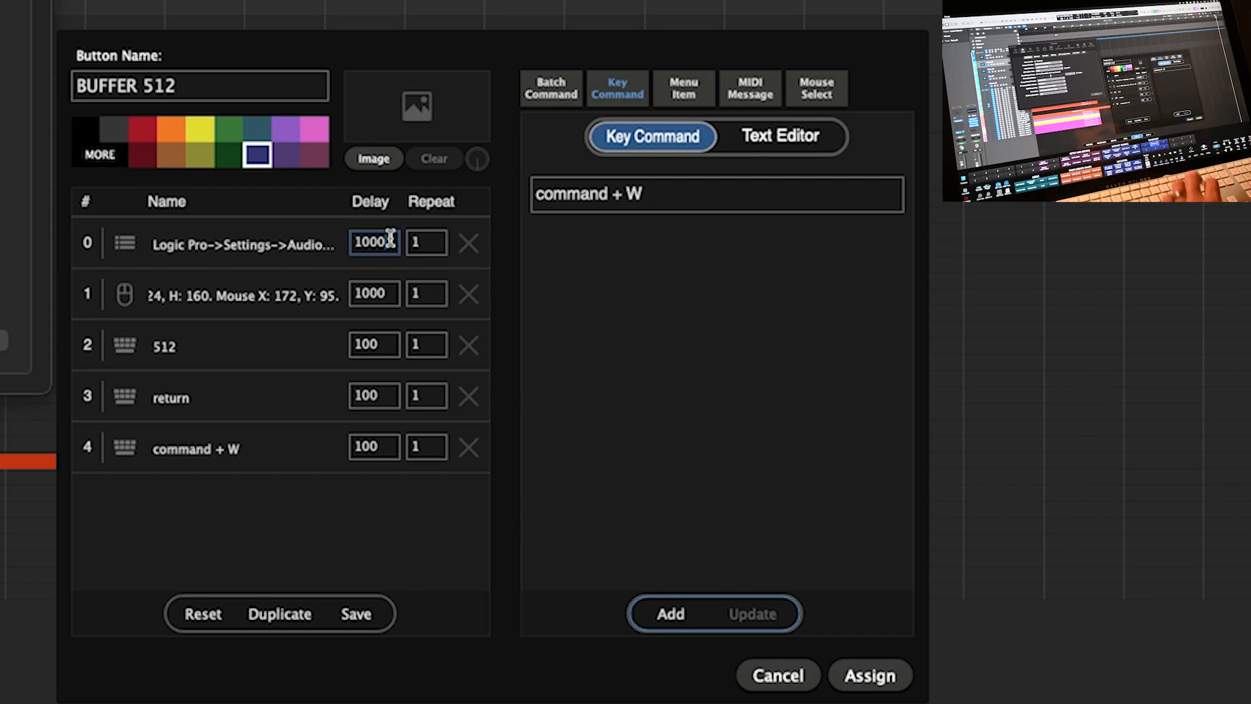
click(370, 294)
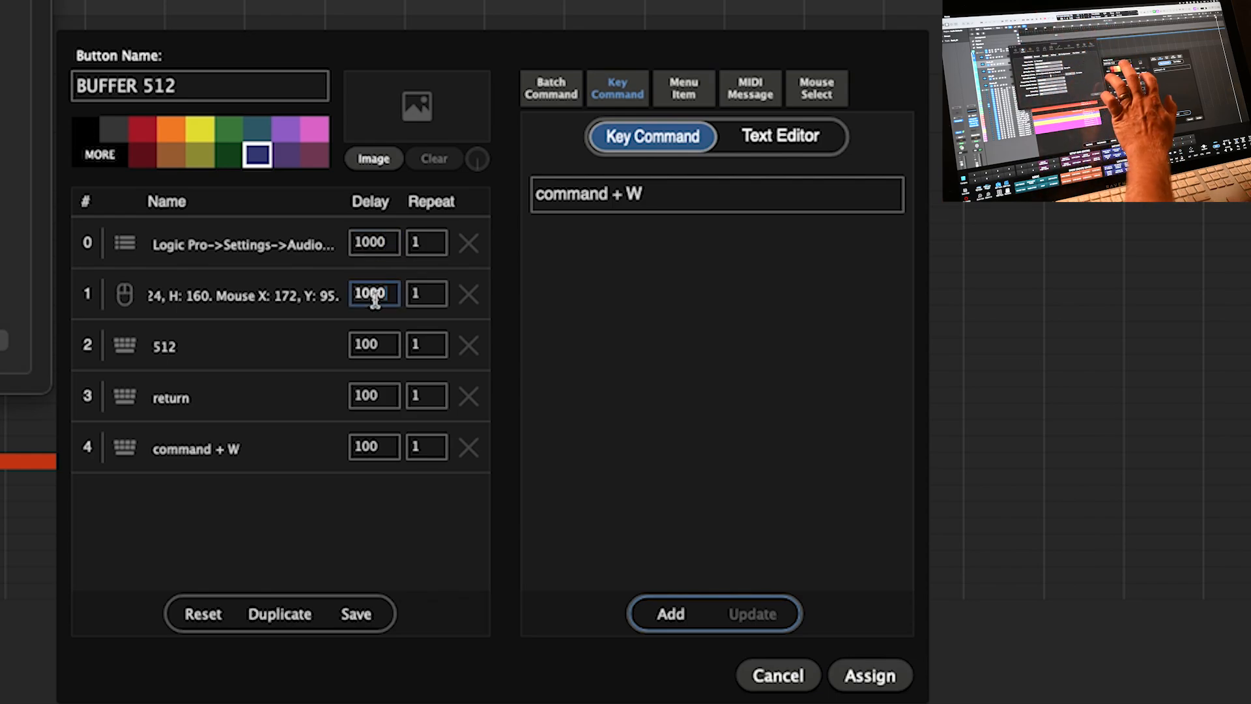
click(366, 345)
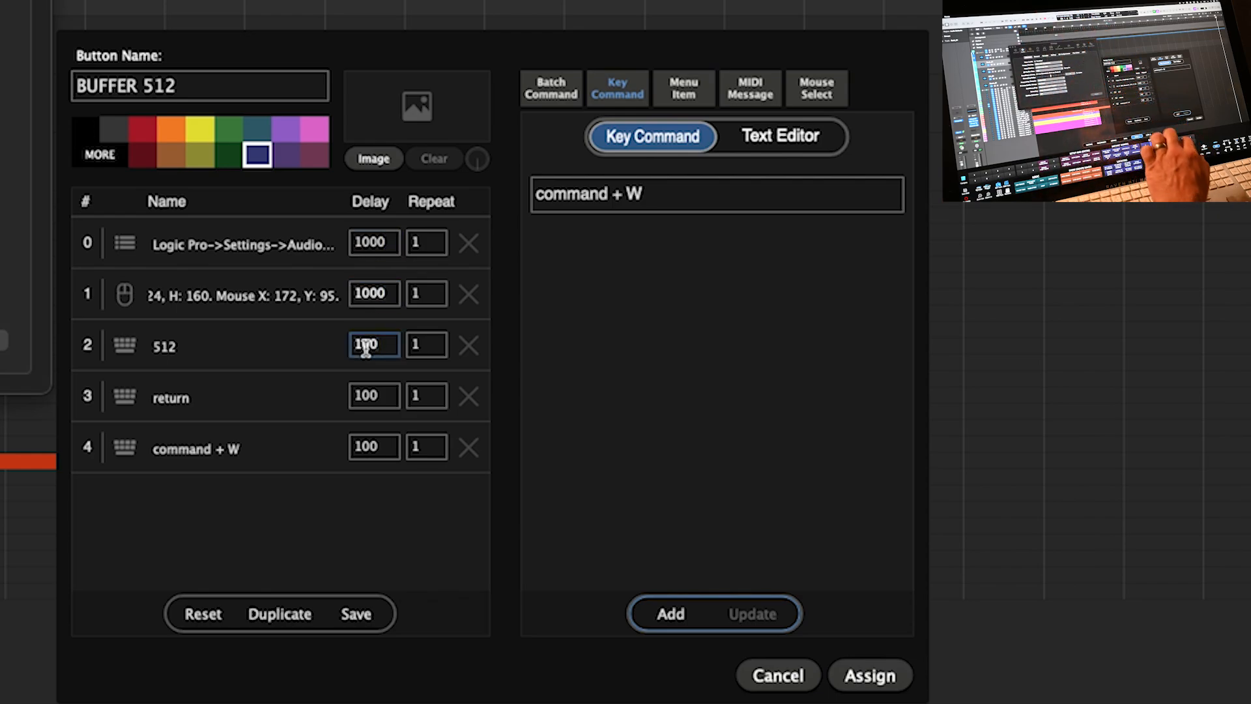
click(364, 394)
text(500)
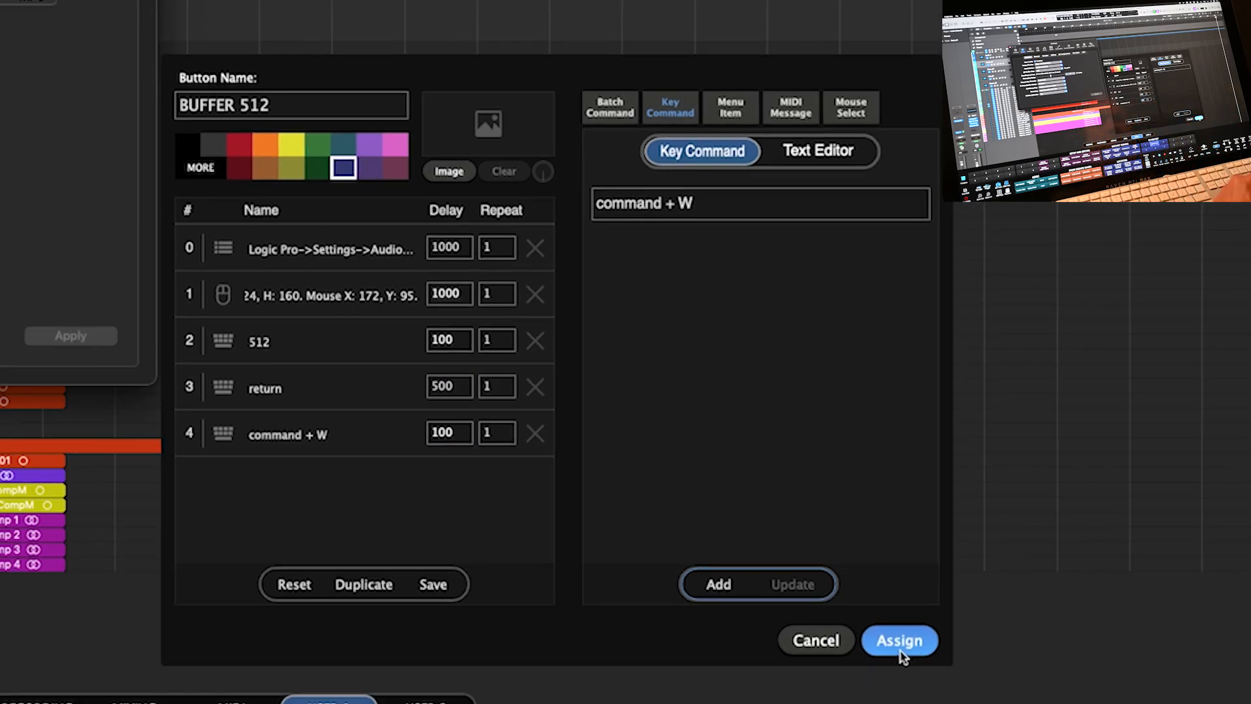
- Assign the BUFFER 512 button and run it from the RAVENTEST bank, setting Logic's buffer to 512
click(870, 675)
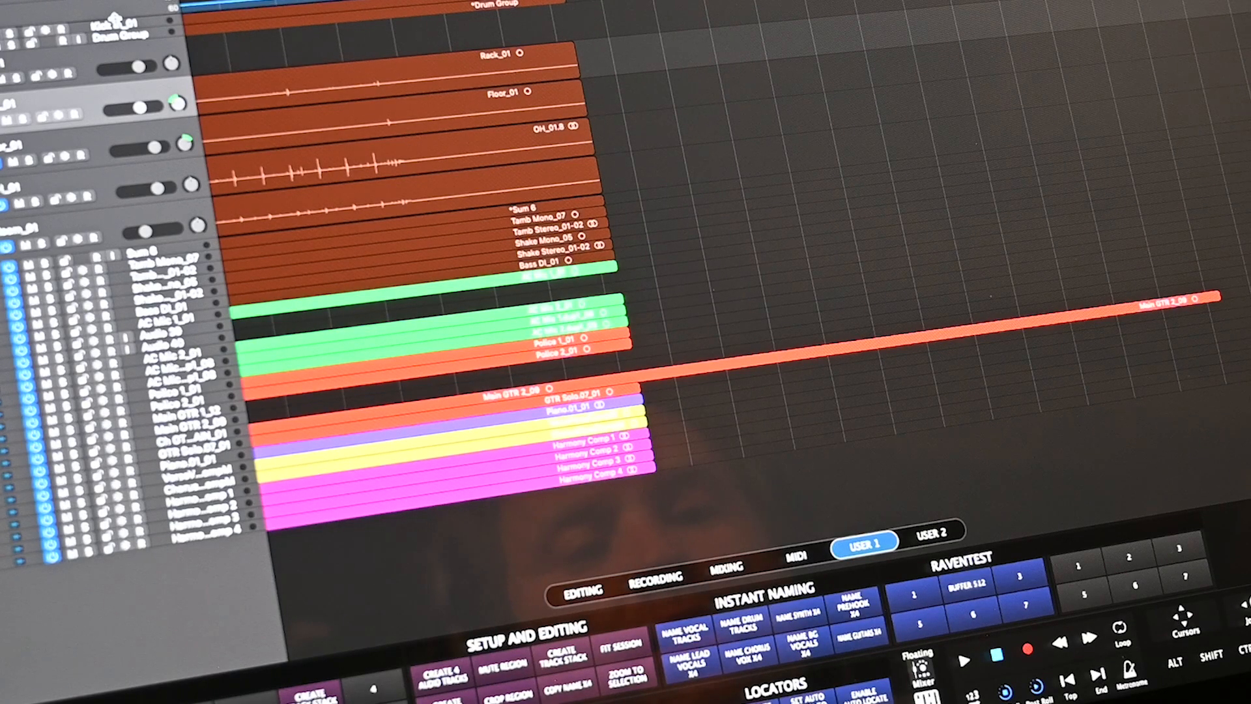
click(747, 590)
click(966, 583)
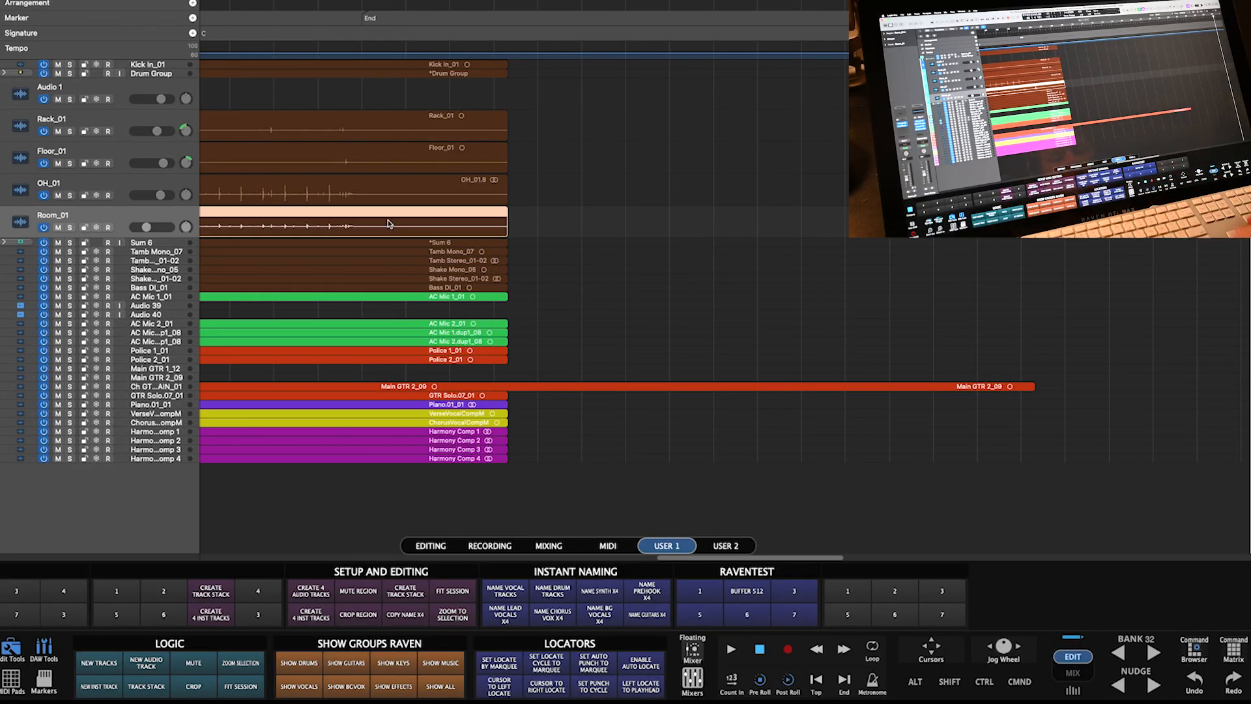
click(700, 591)
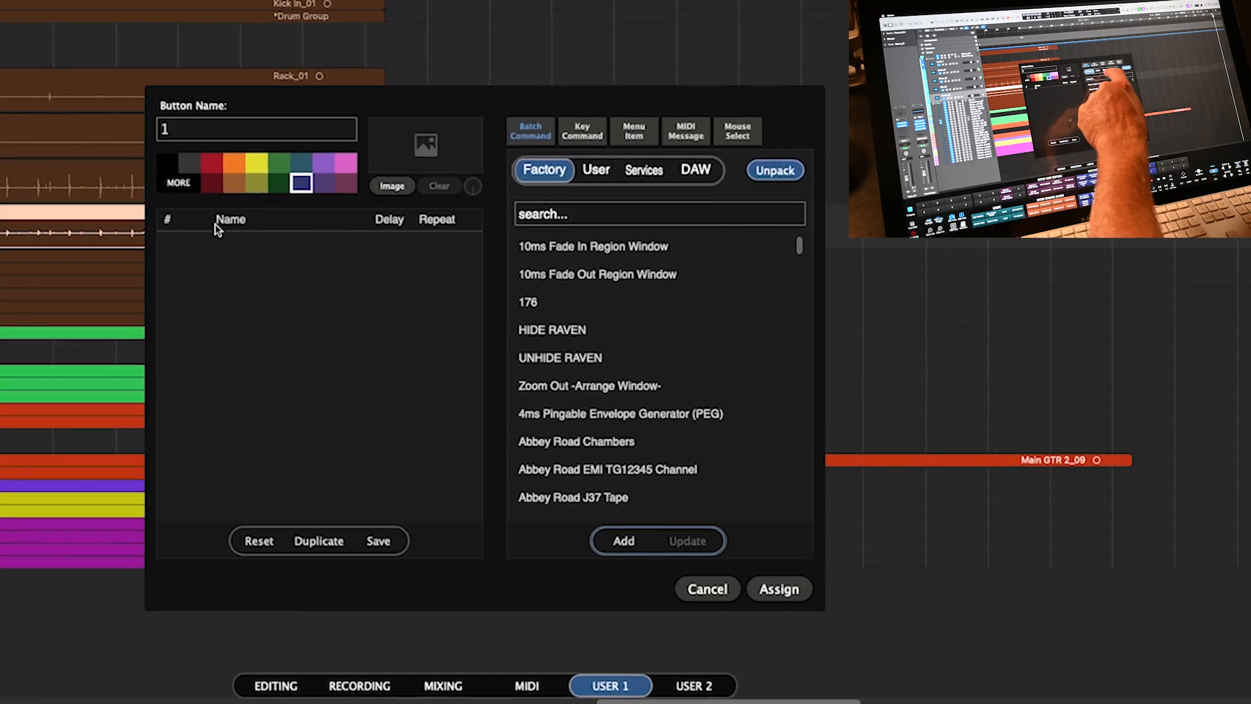
- Add the Services command 'LPX 10.7.9 Click Next Insert' as button 1's first step
click(644, 169)
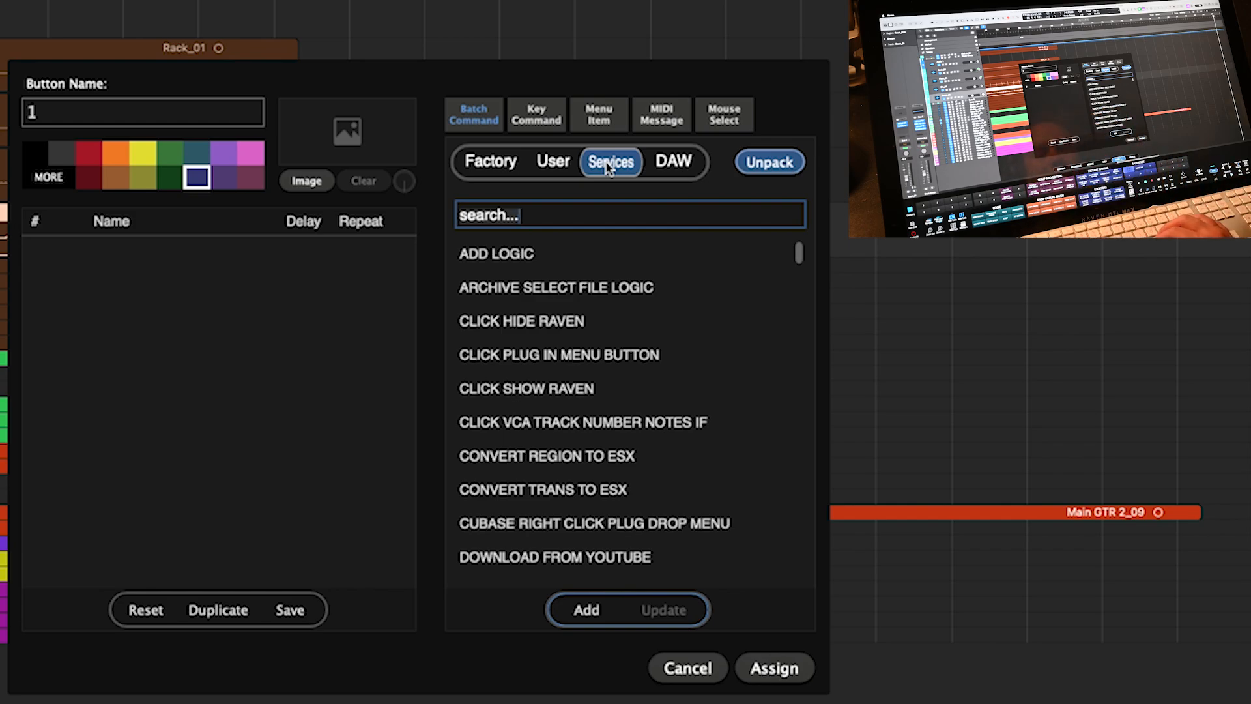
text(next insert)
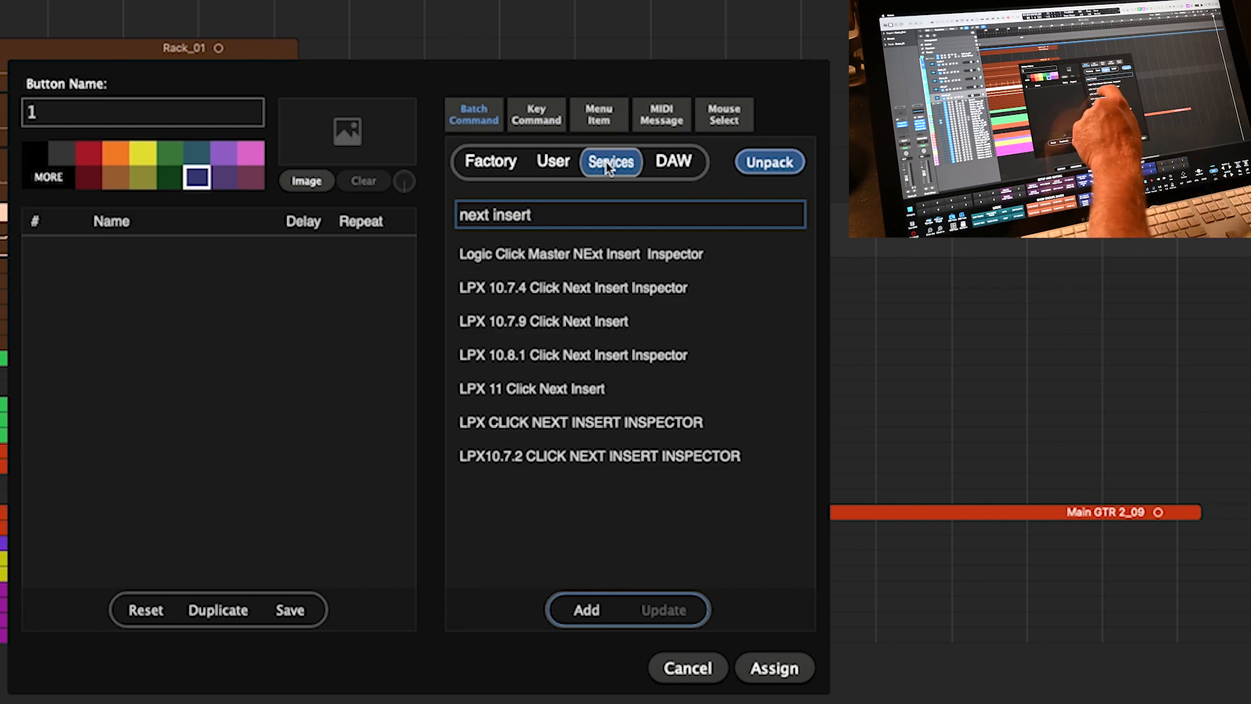
click(491, 326)
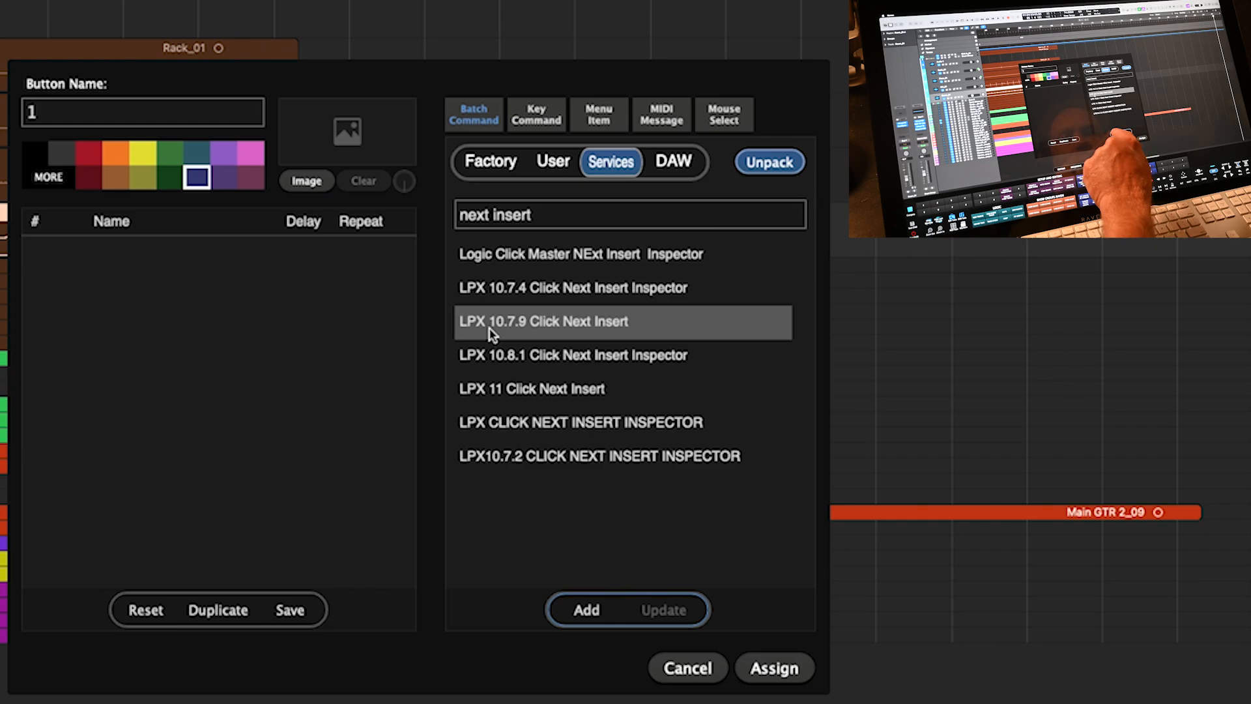
click(576, 610)
- Color button 1 yellow, rename it 'add plugin', and assign it
click(143, 155)
click(95, 113)
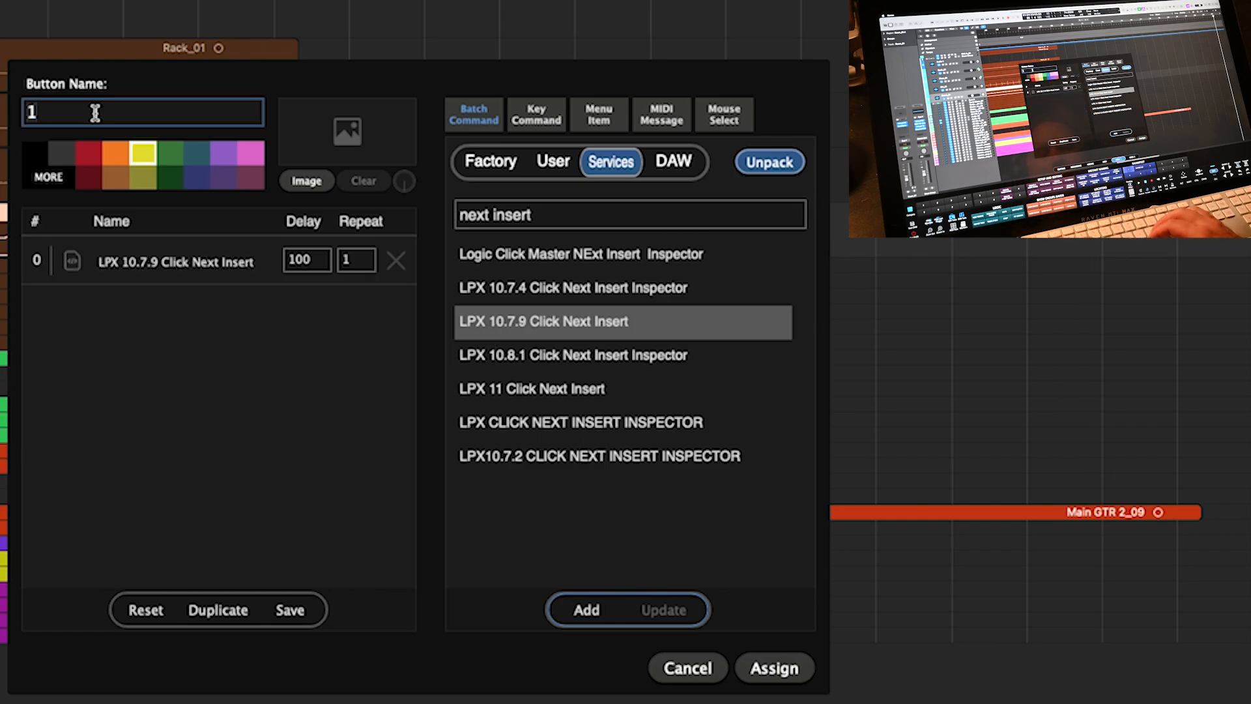
click(763, 666)
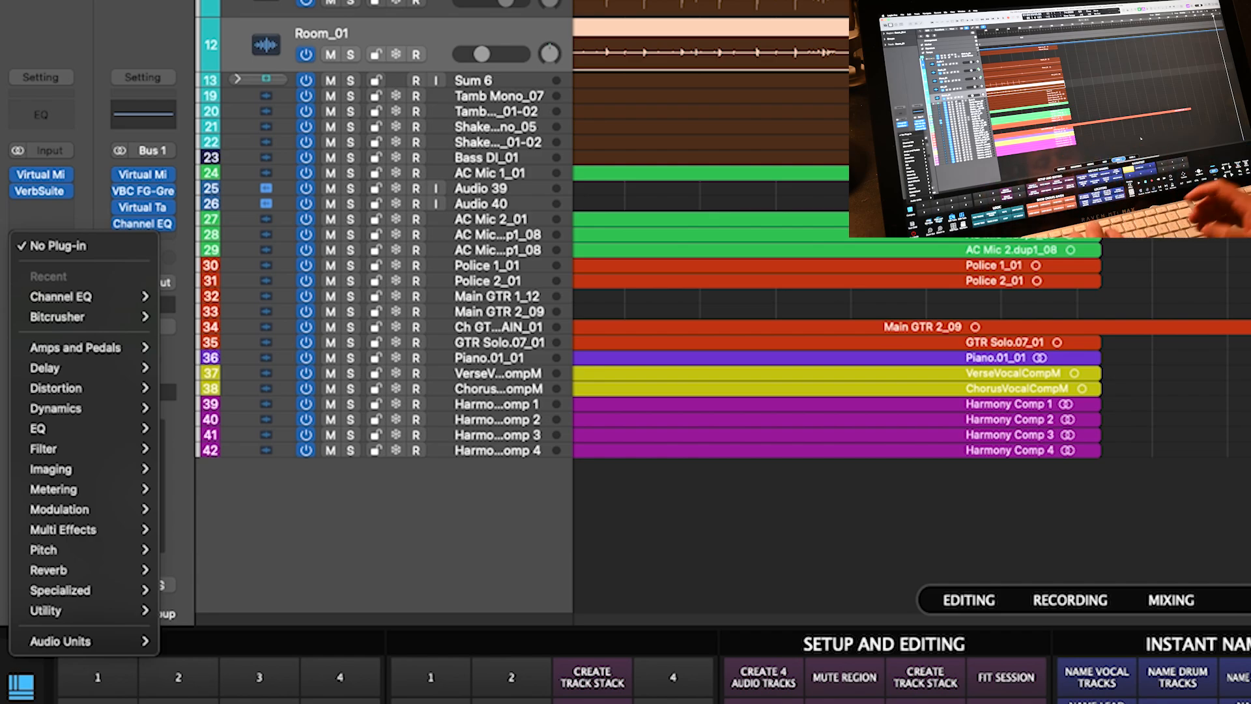
key(Right)
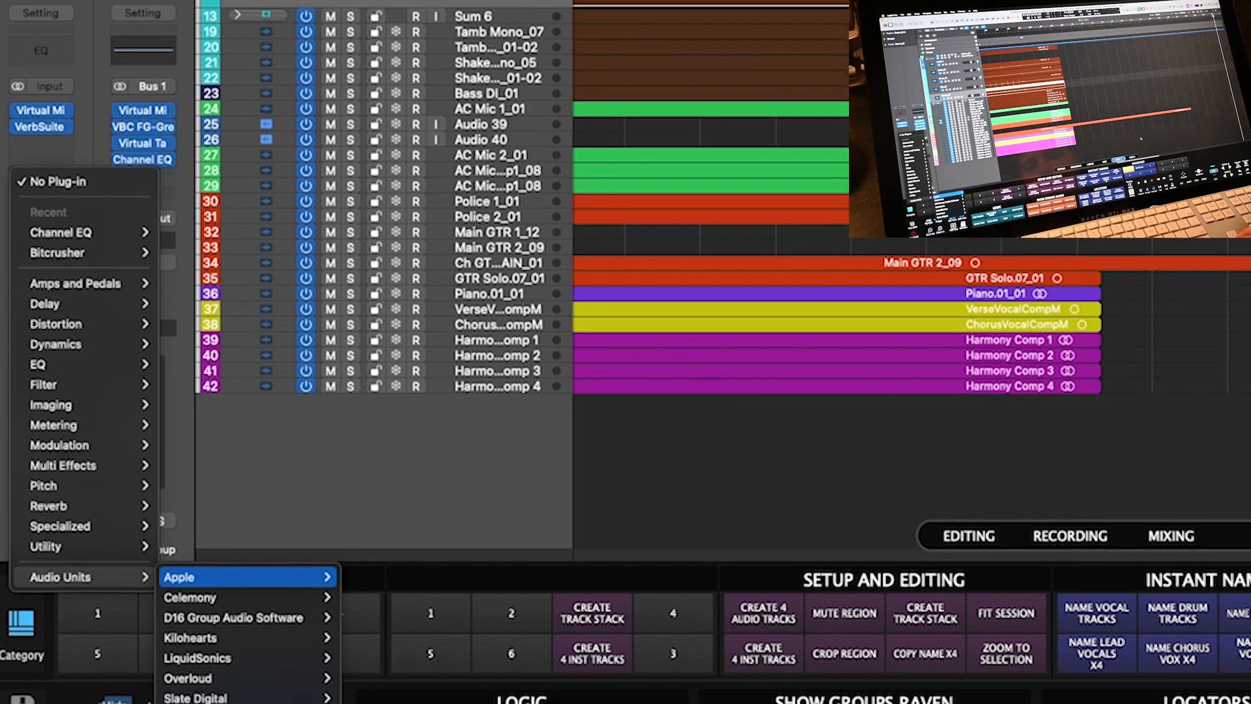
key(s)
key(Right)
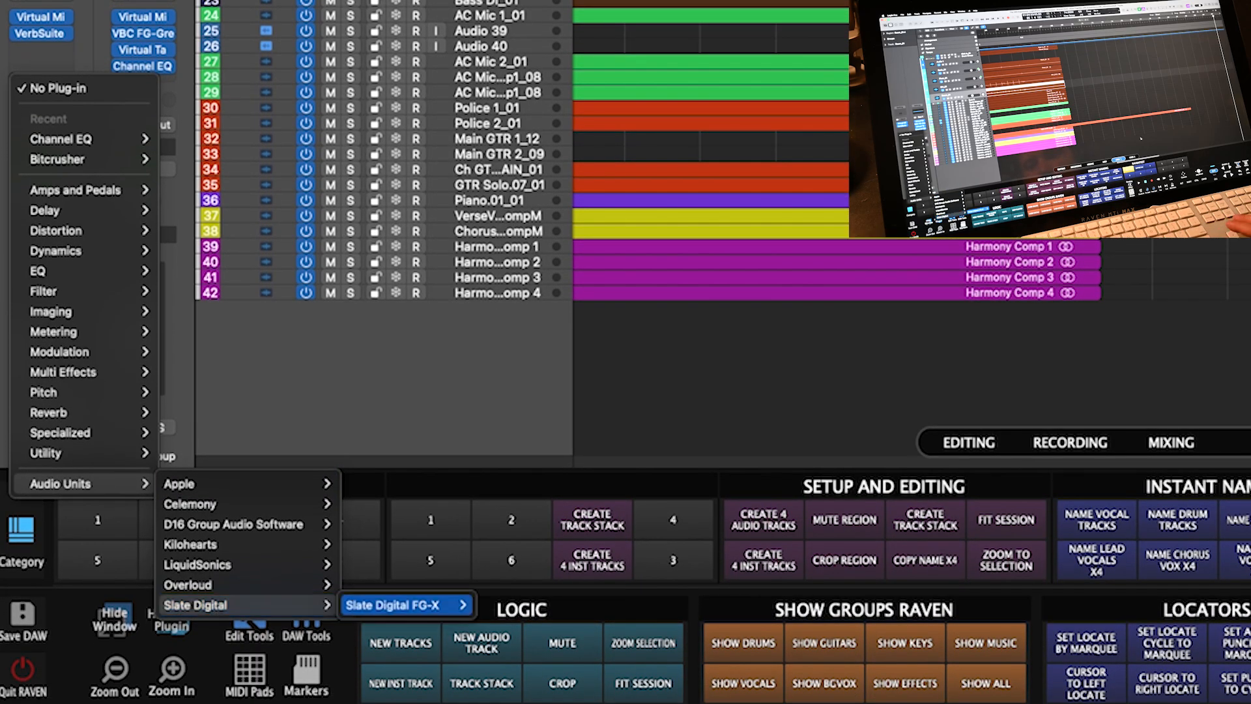
key(Left)
key(Left)
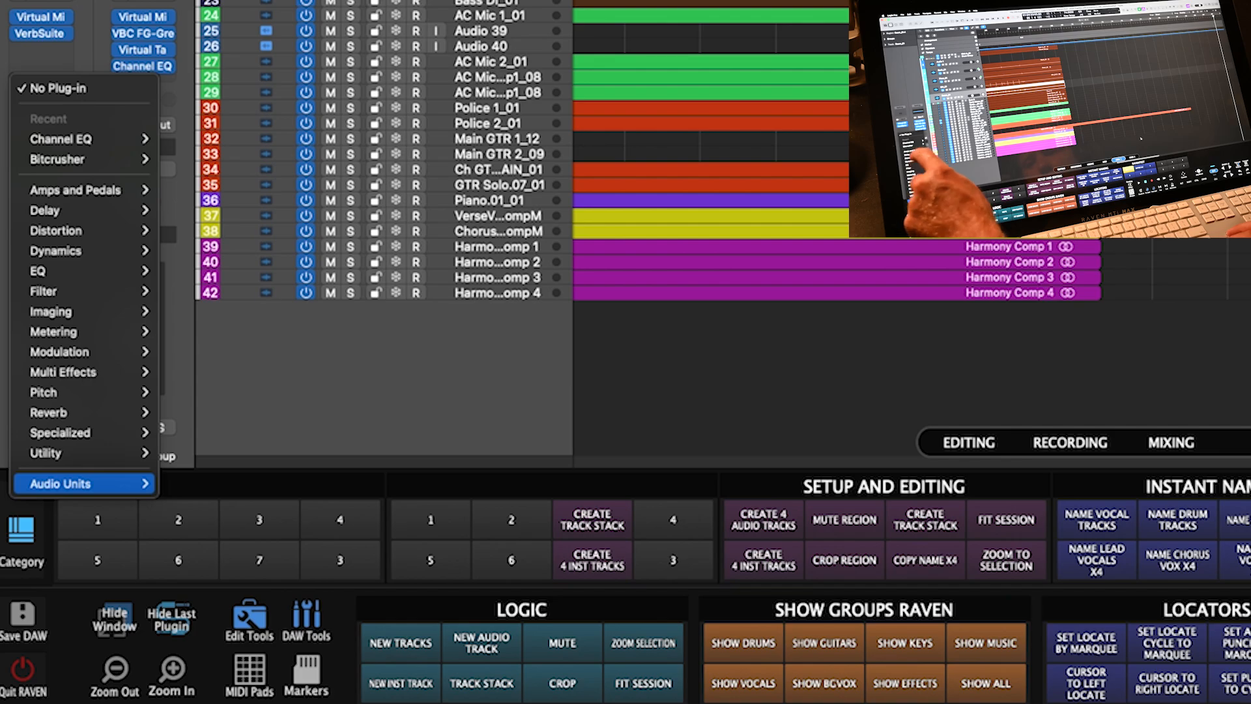
key(Up)
key(Up)
key(d)
key(Down)
key(Right)
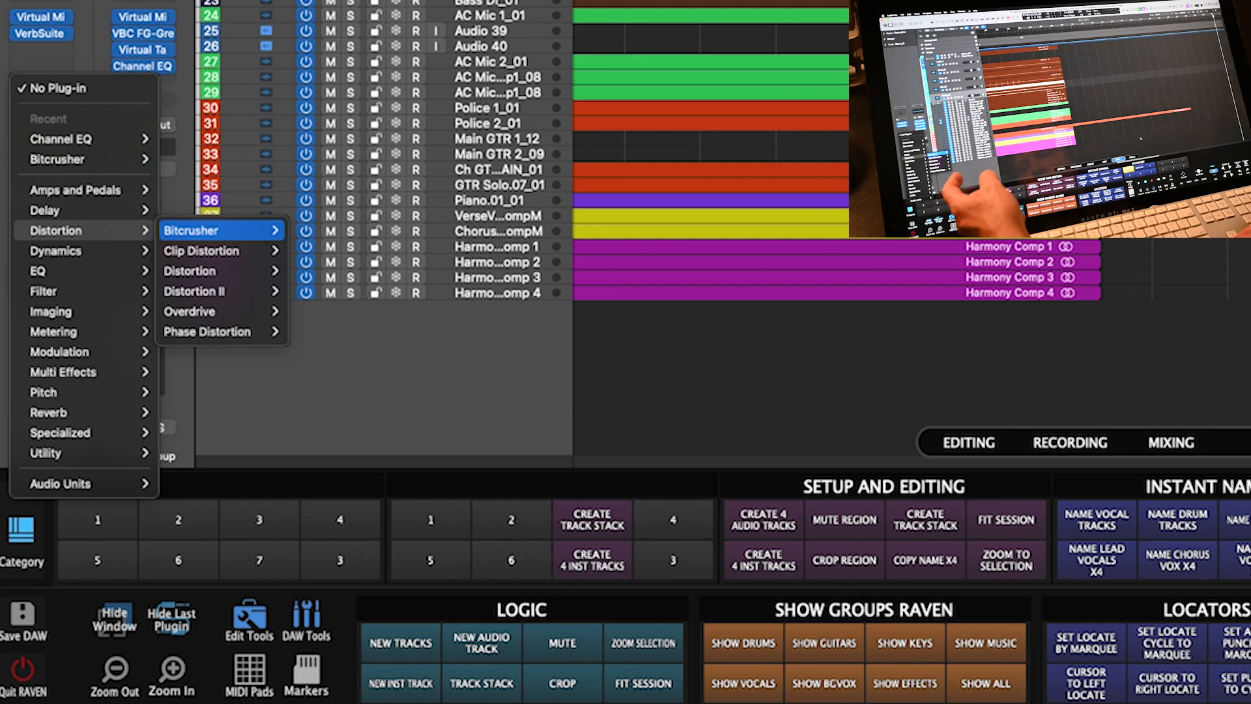
key(Down)
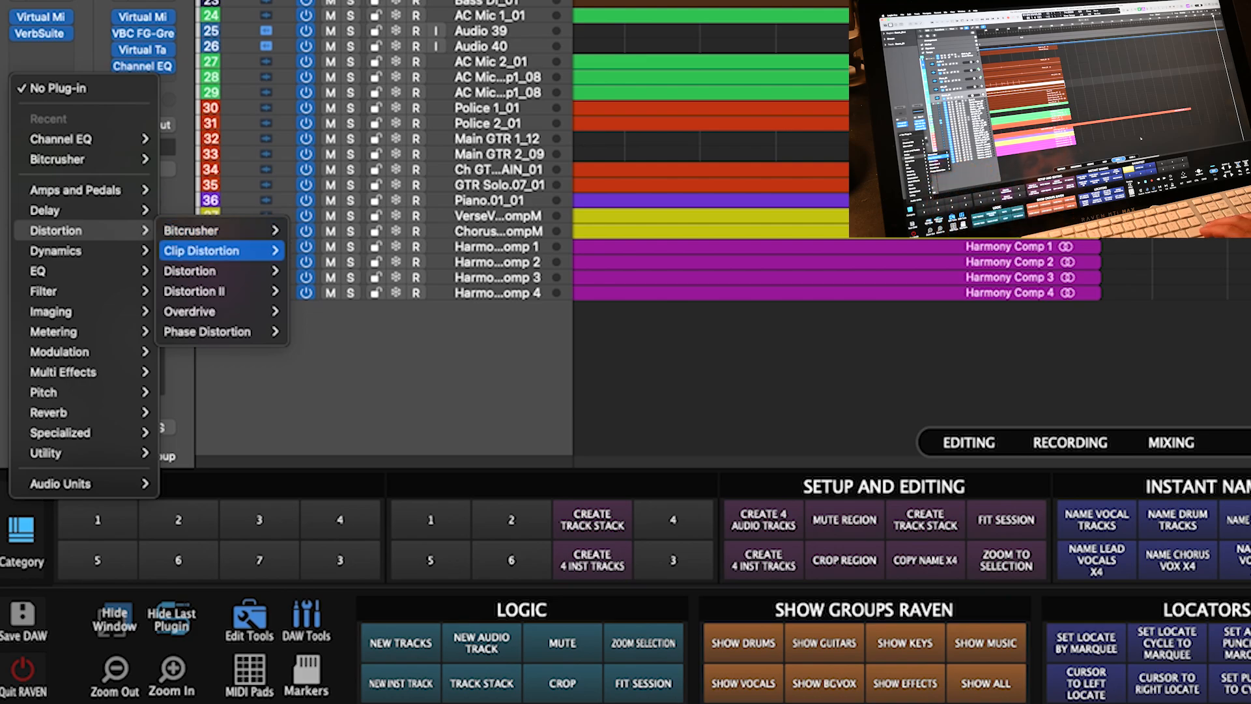
click(669, 402)
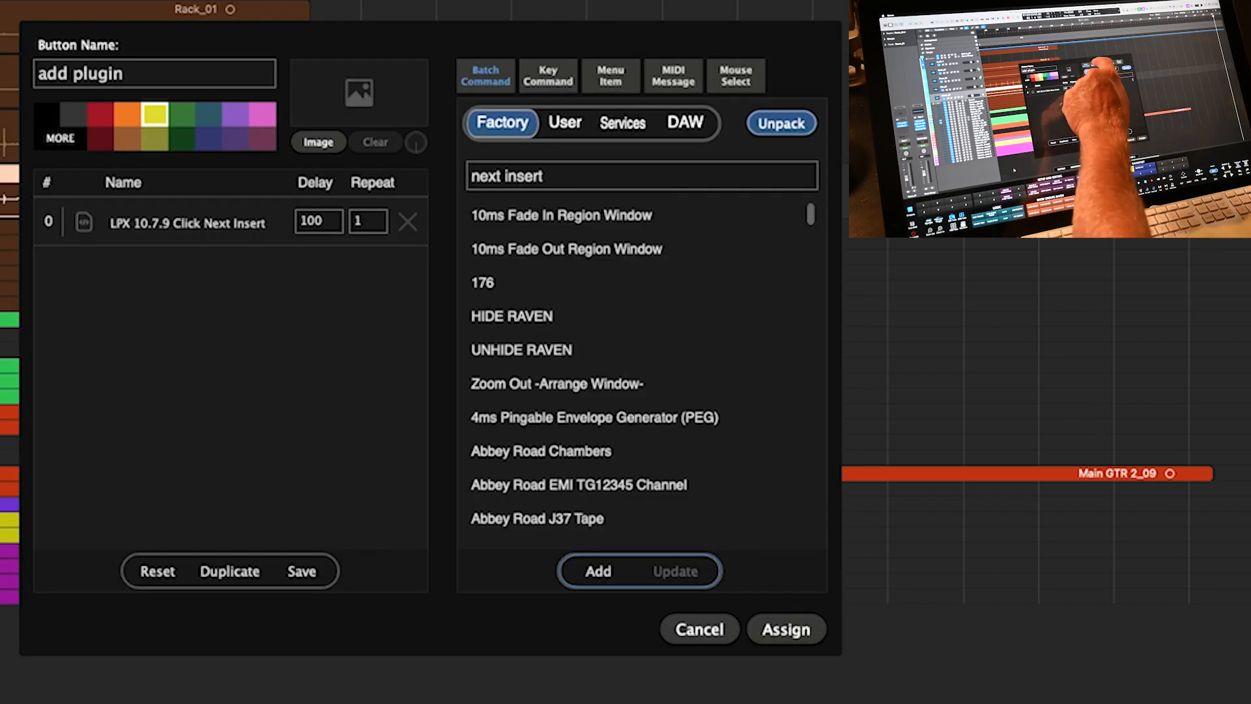
- Add a typed-text 'Dist' step to the add plugin macro
click(549, 75)
click(698, 121)
click(554, 185)
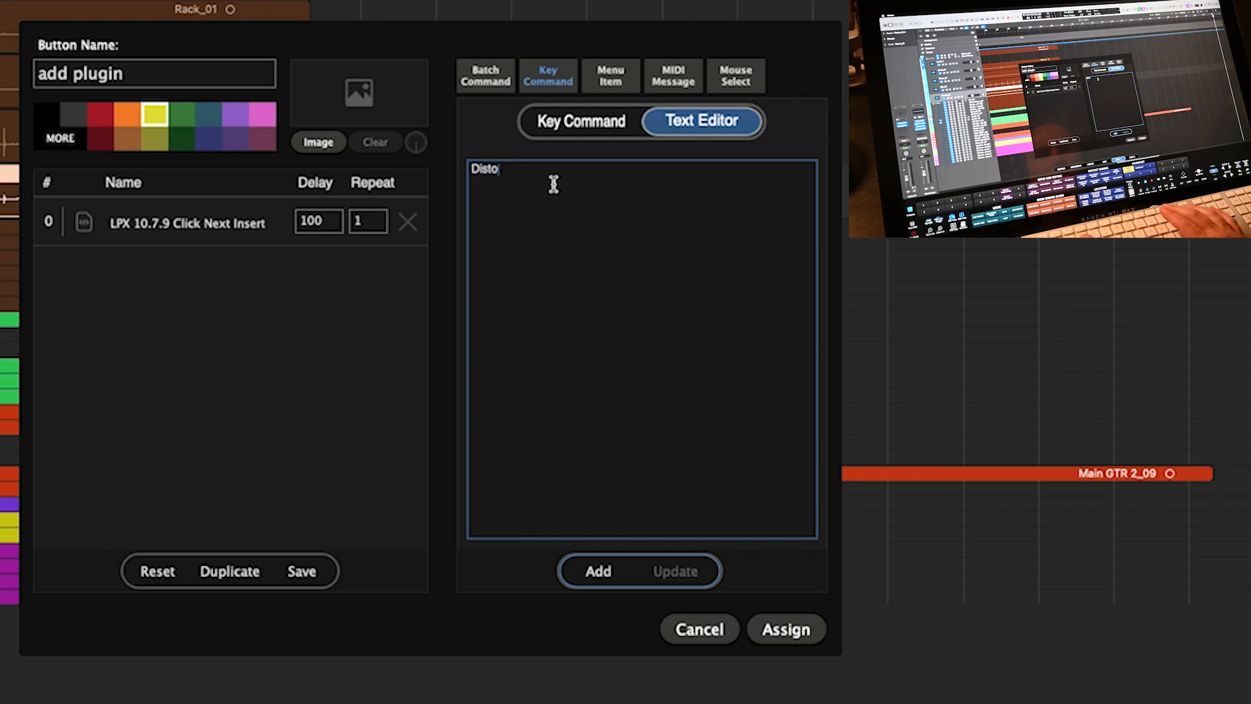
click(578, 577)
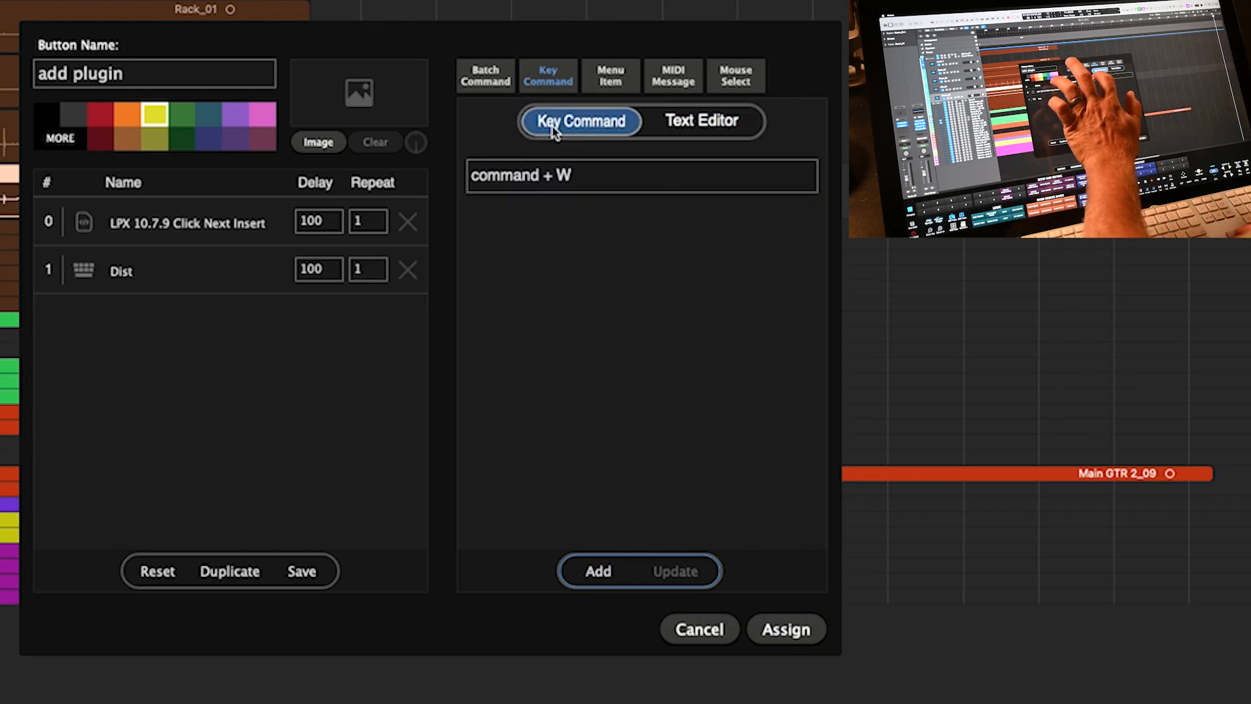
- Append cursor-right and cursor-down keystroke steps to the macro
click(507, 189)
key(Right)
click(586, 571)
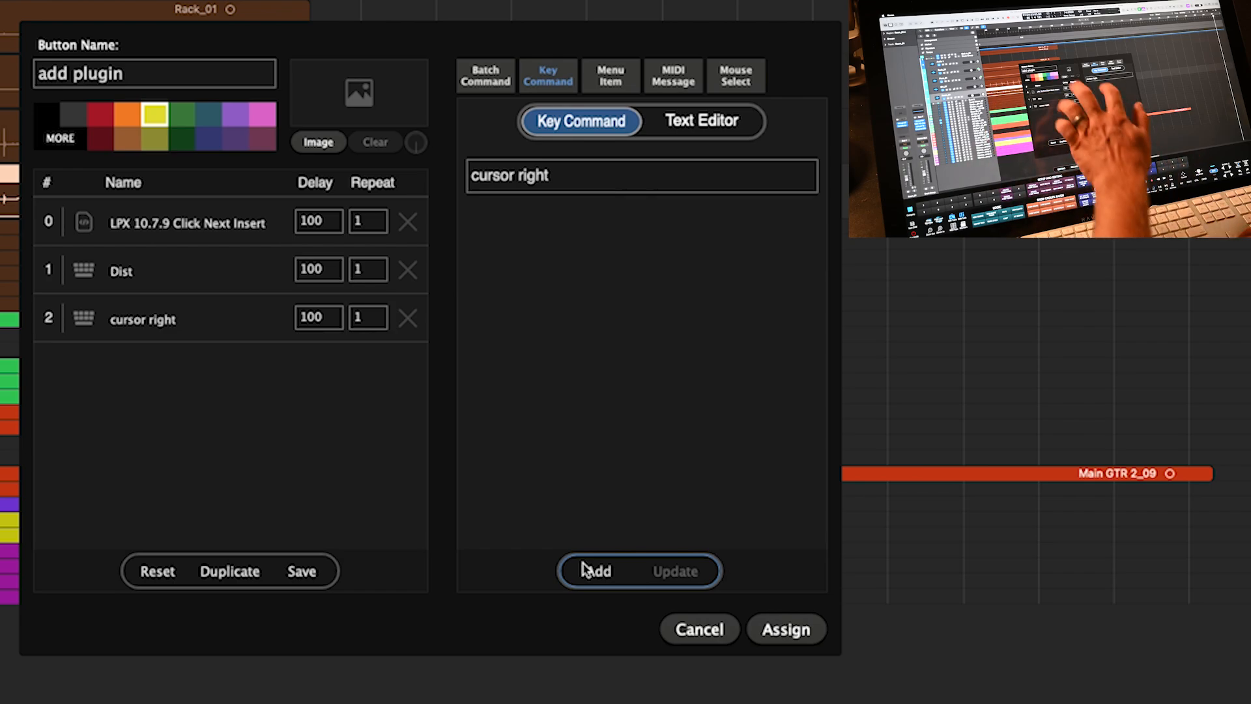
click(588, 574)
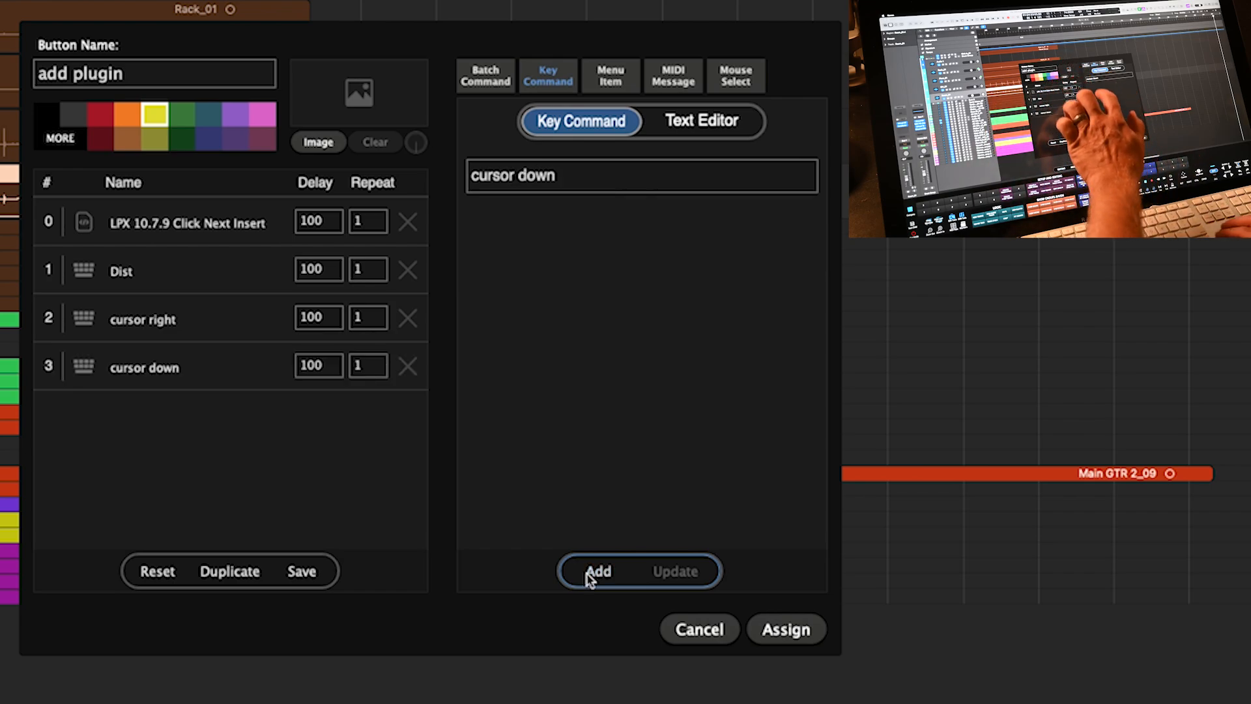
- Append a Return keystroke step, adjust the first step's delay, and assign the button
click(514, 176)
key(Return)
click(599, 574)
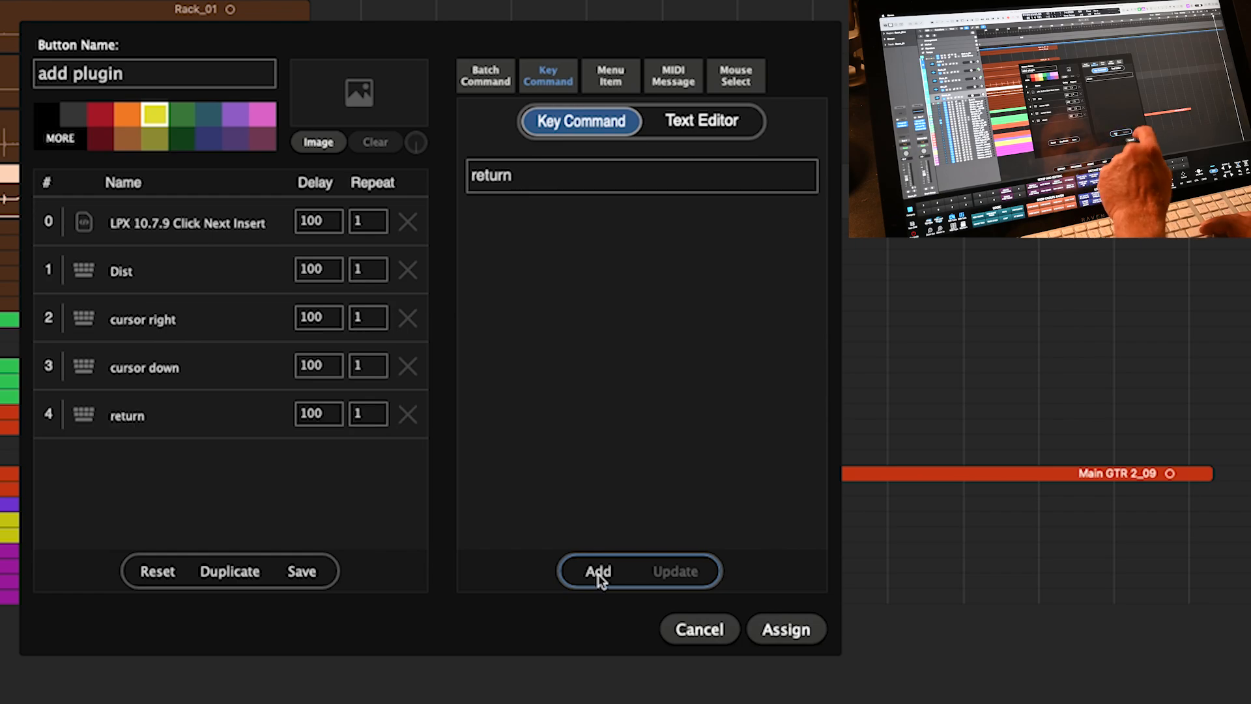
click(322, 226)
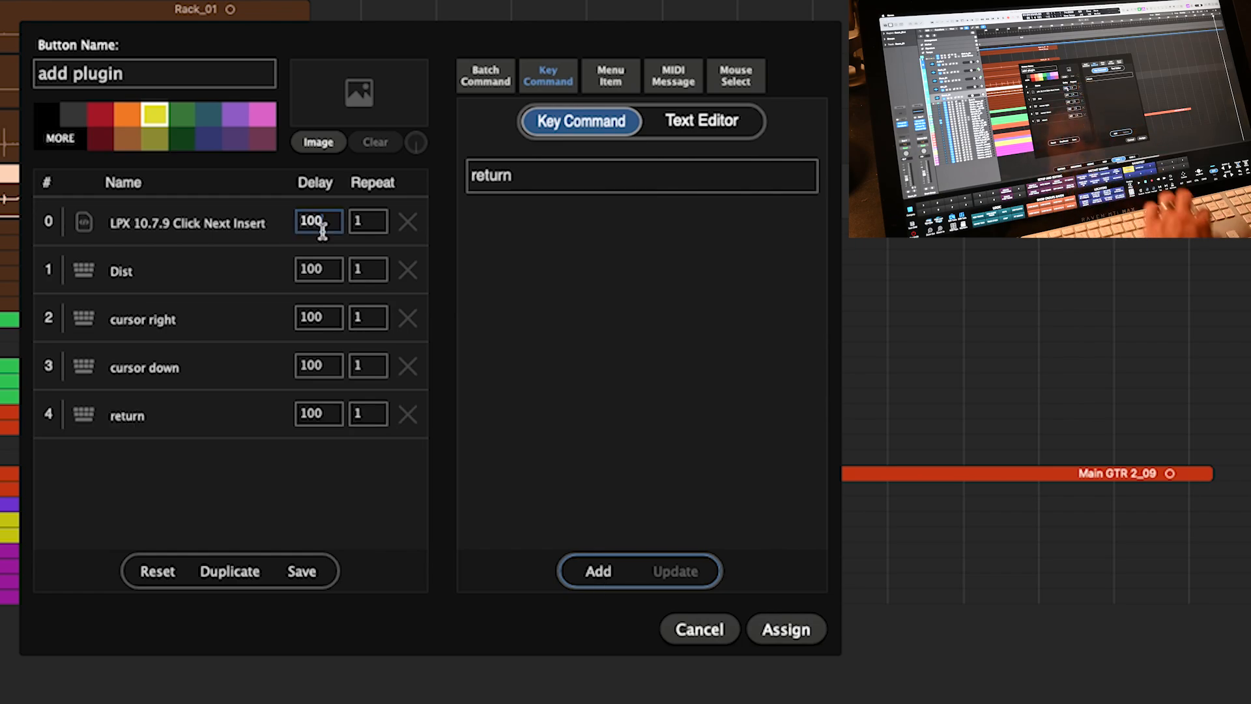
click(791, 628)
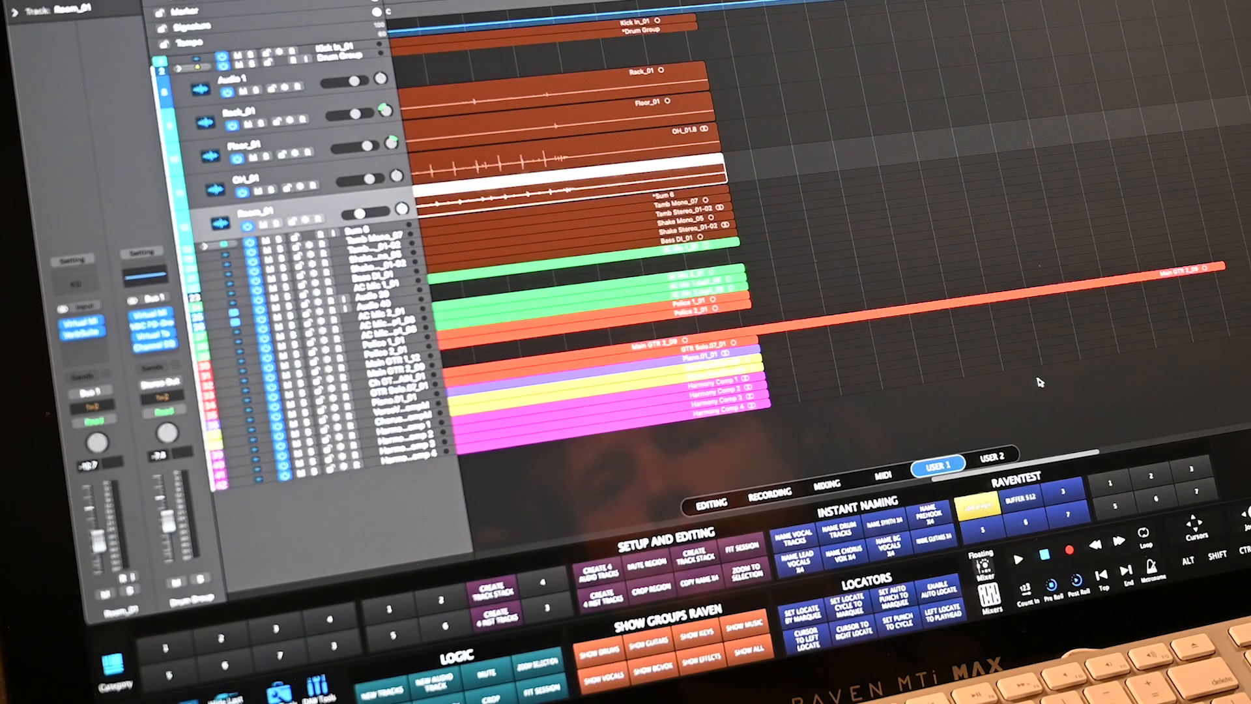
- Run the add plugin macro with Ctrl+Shift+E to open Room_01's insert plug-in menu
key(ctrl+shift+e)
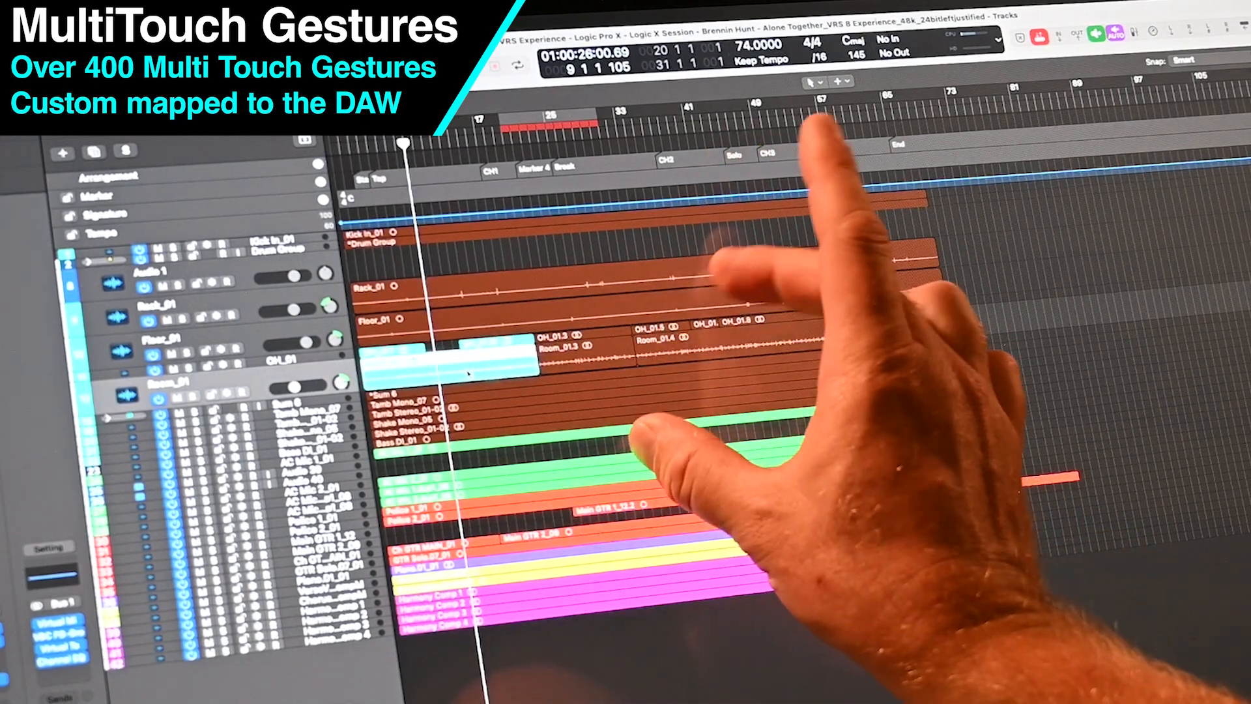
- Zoom the tracks and briefly play, then stop the arrangement
scroll(673, 382, up, 10)
scroll(828, 393, down, 10)
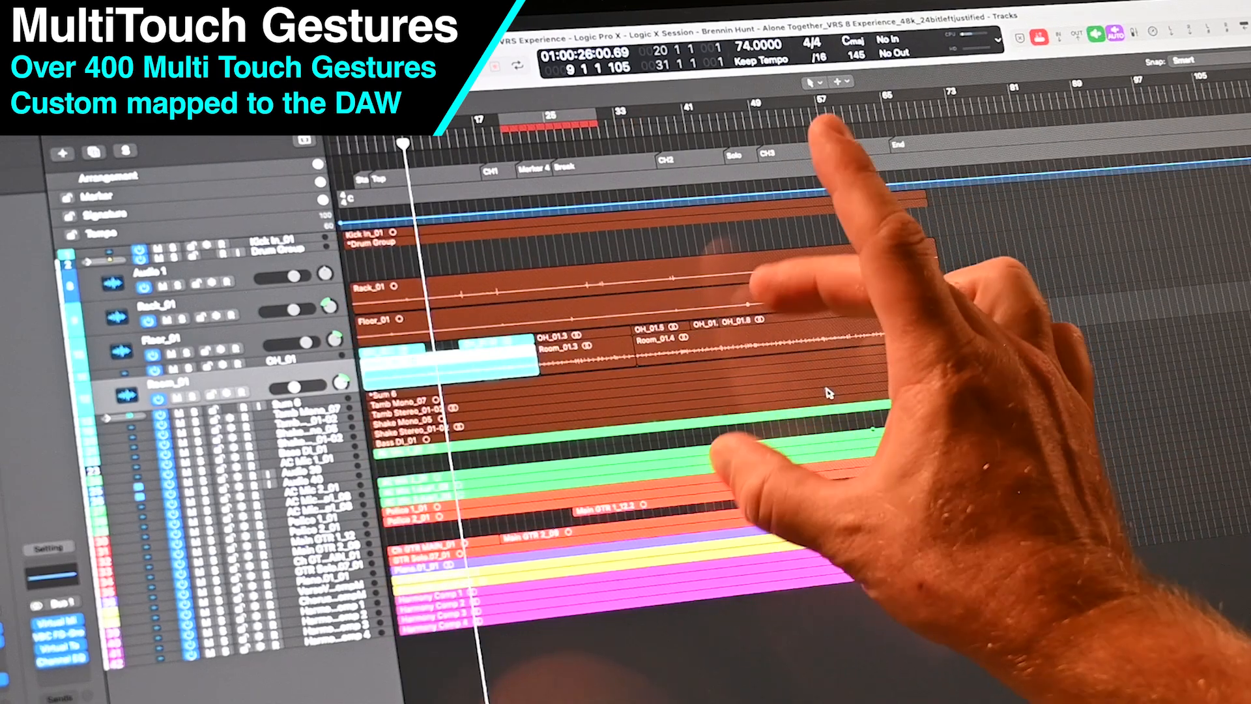
scroll(829, 394, up, 10)
scroll(773, 396, down, 10)
key(space)
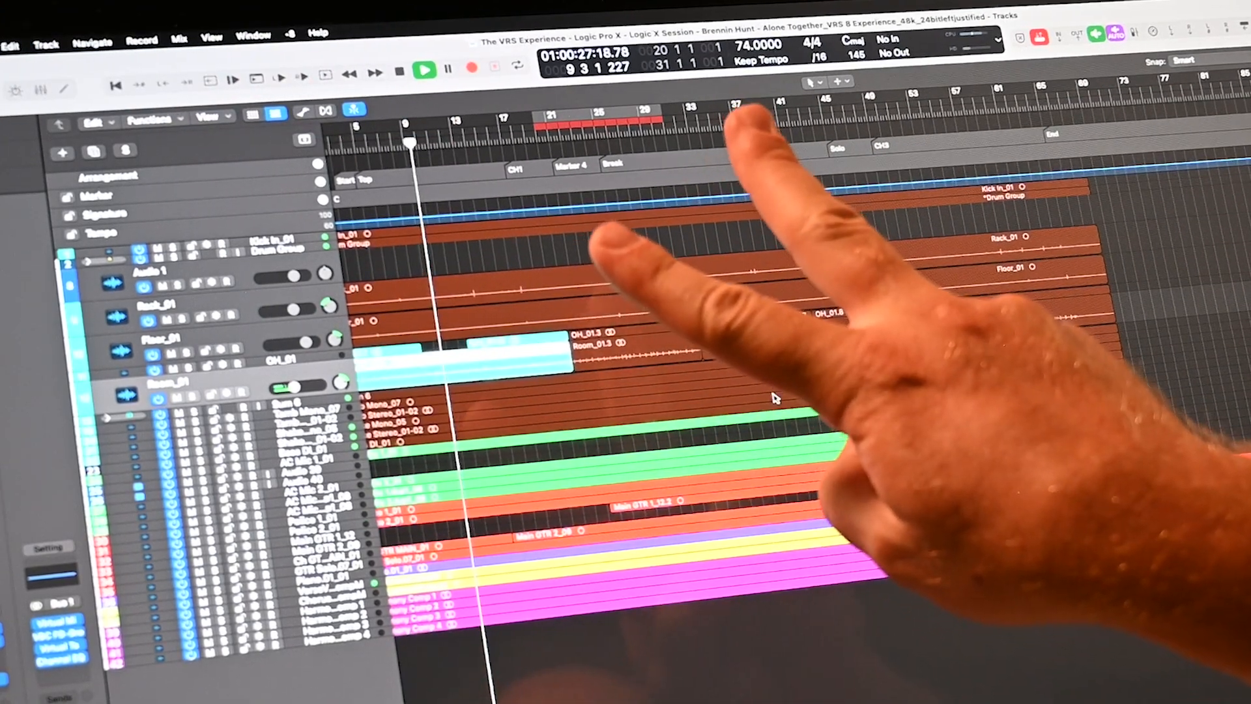
key(space)
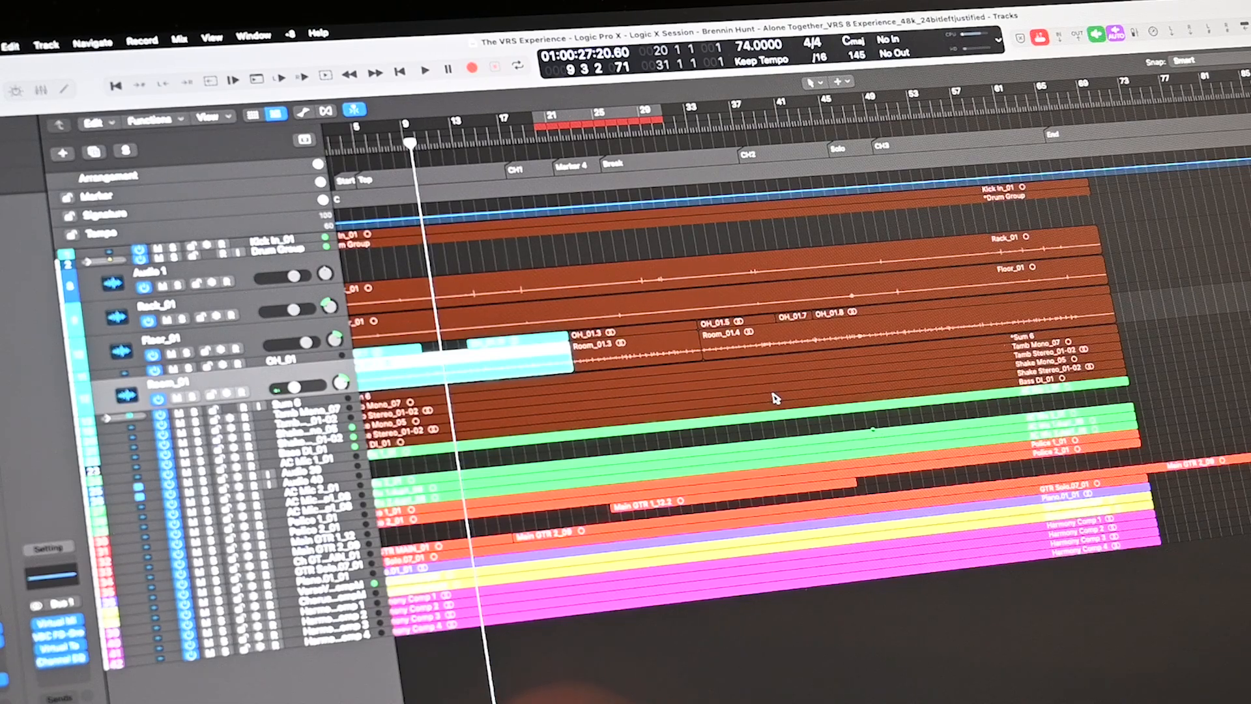
- Set the cycle range to the cyan region and pan Room_01 to +17
click(506, 378)
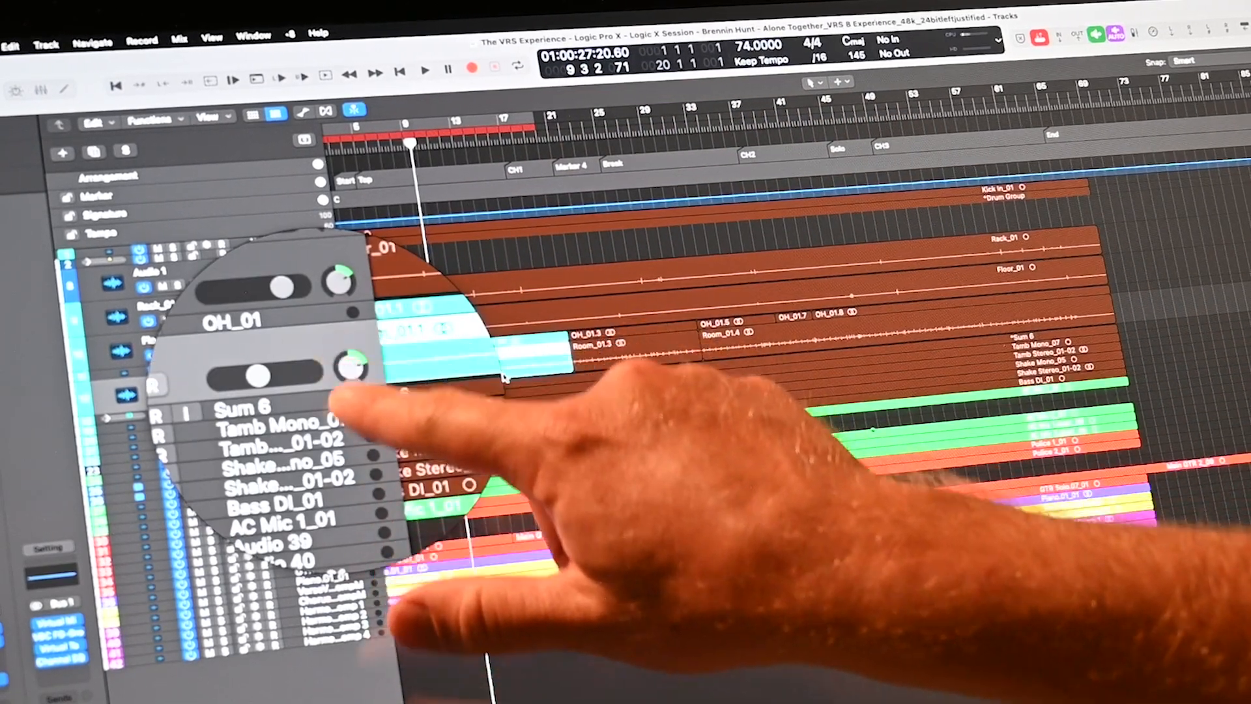
mouse_move(342, 386)
mouse_down()
mouse_move(346, 495)
mouse_move(344, 378)
mouse_up()
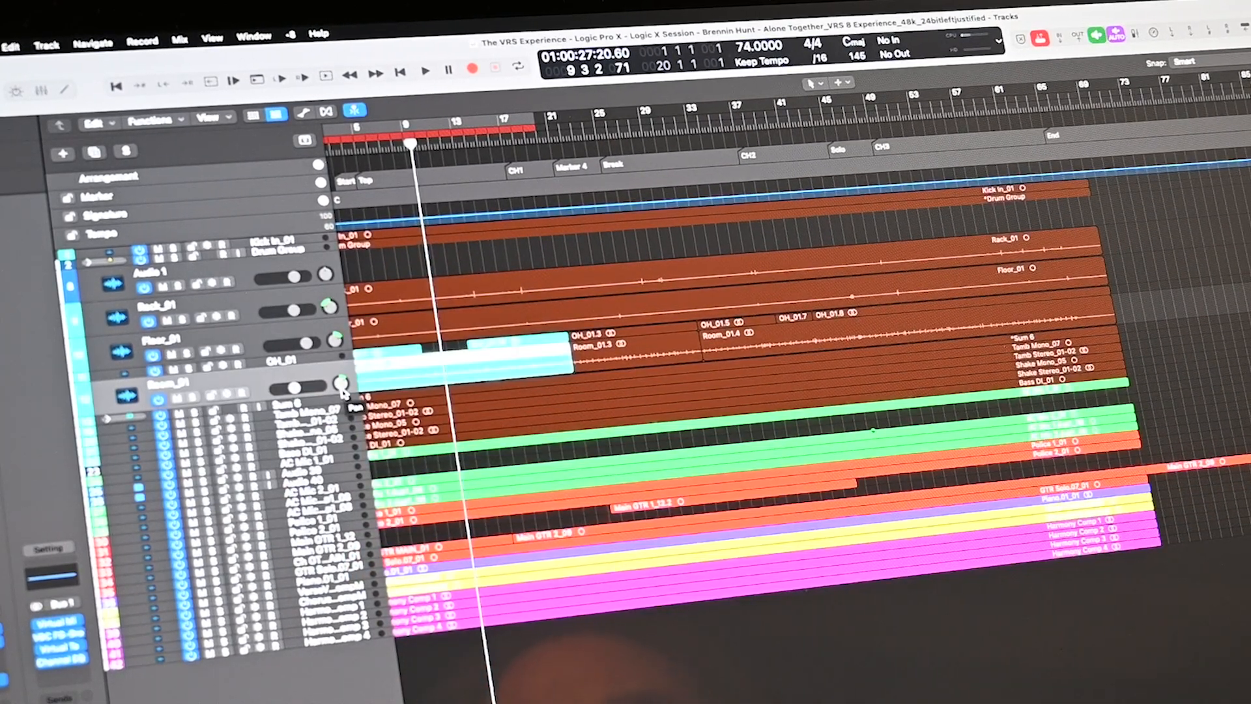
scroll(556, 444, left, 2)
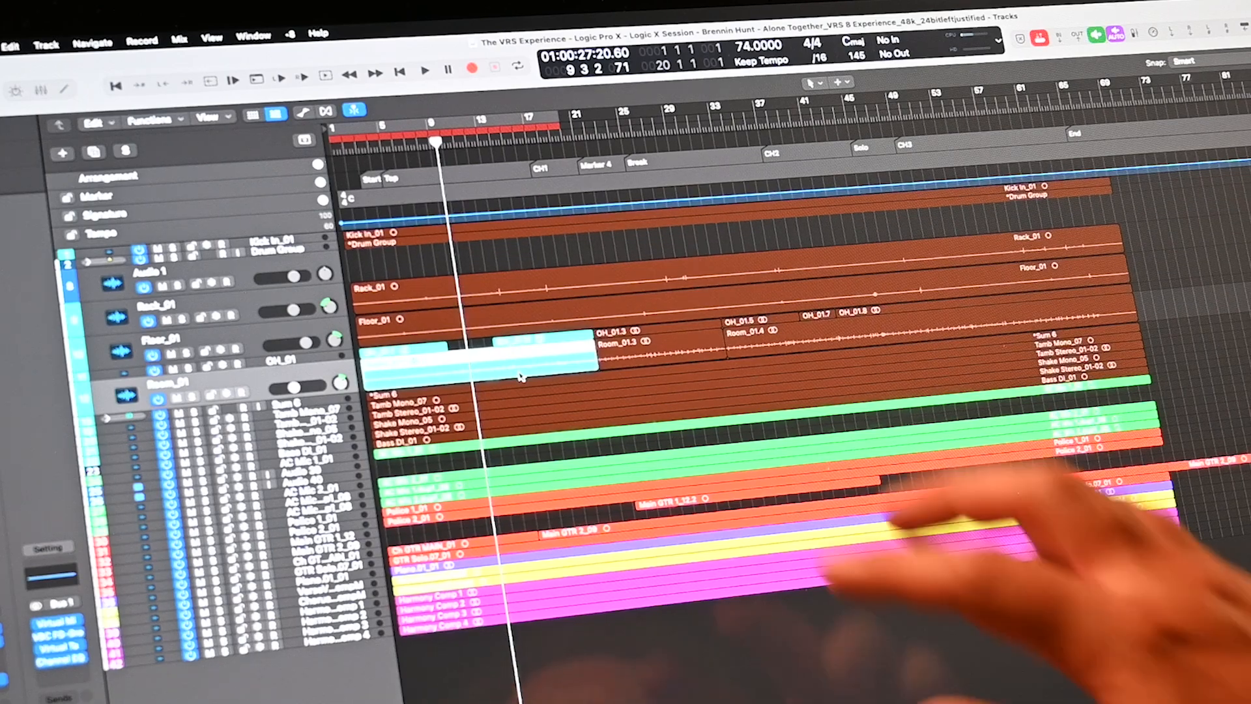
- Zoom vertically and horizontally until Floor, OH and Room lanes show tall waveforms around bars 8–28
scroll(656, 483, up, 5)
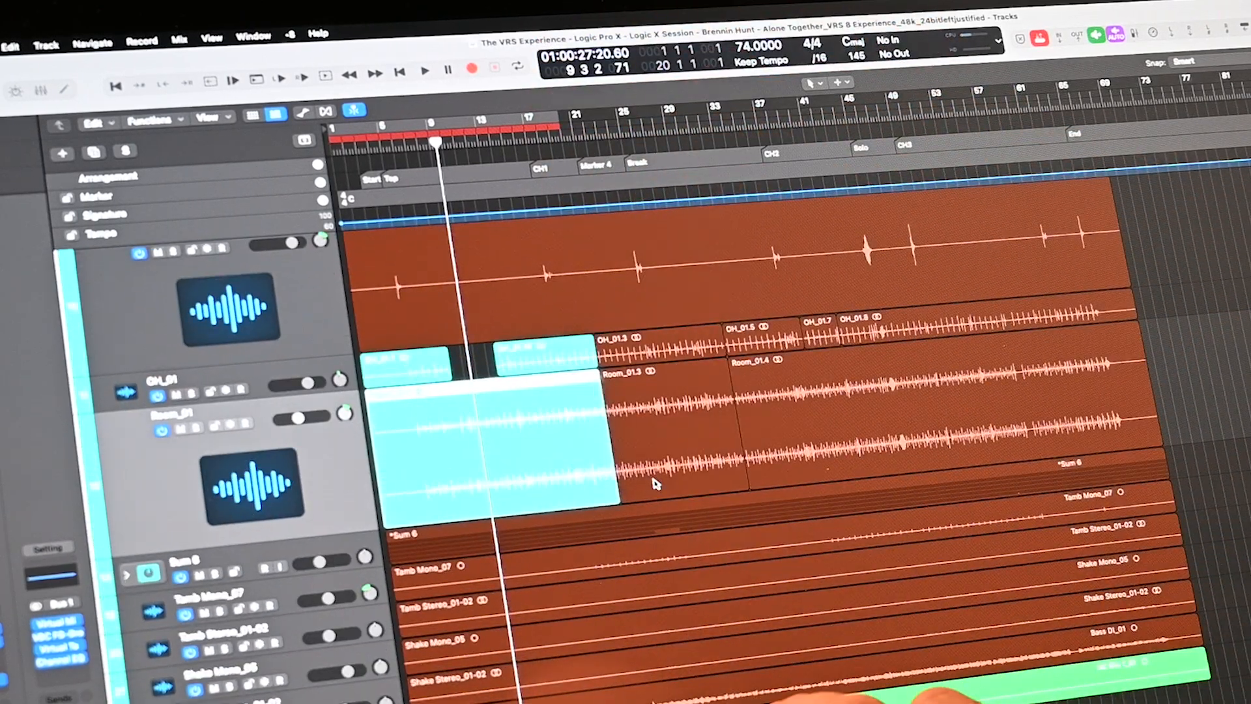
scroll(656, 483, down, 5)
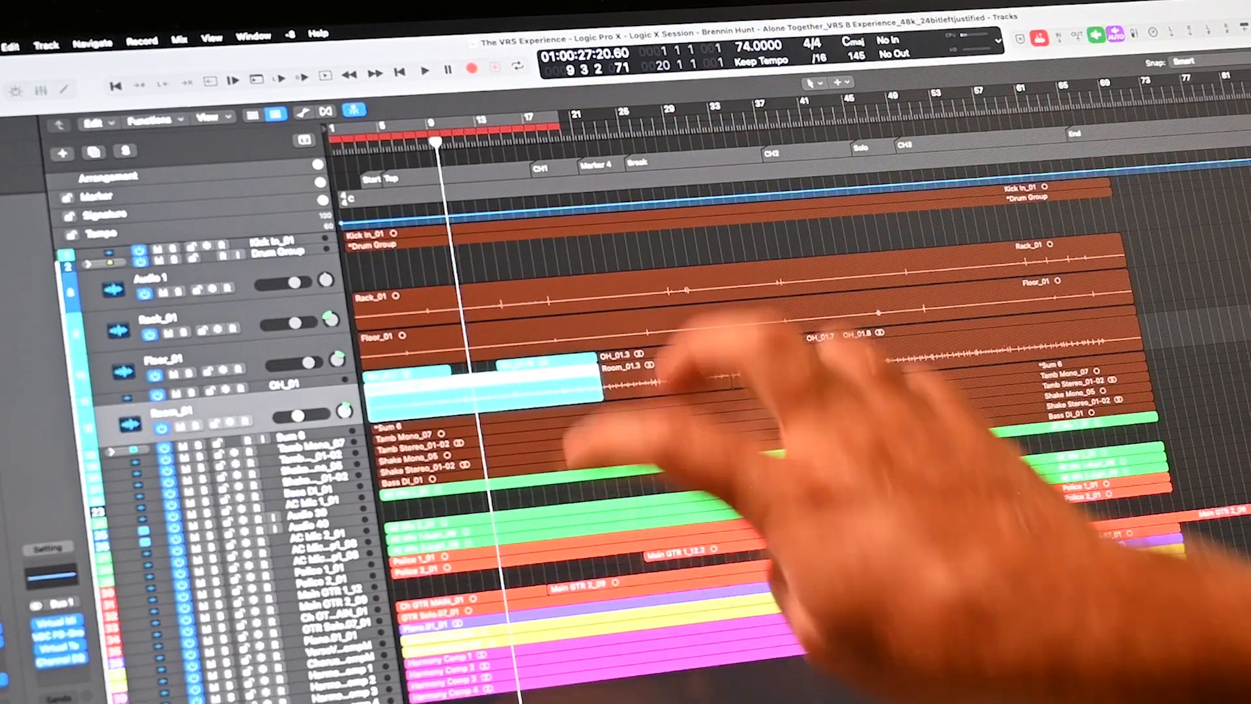
scroll(592, 281, up, 5)
scroll(592, 282, down, 5)
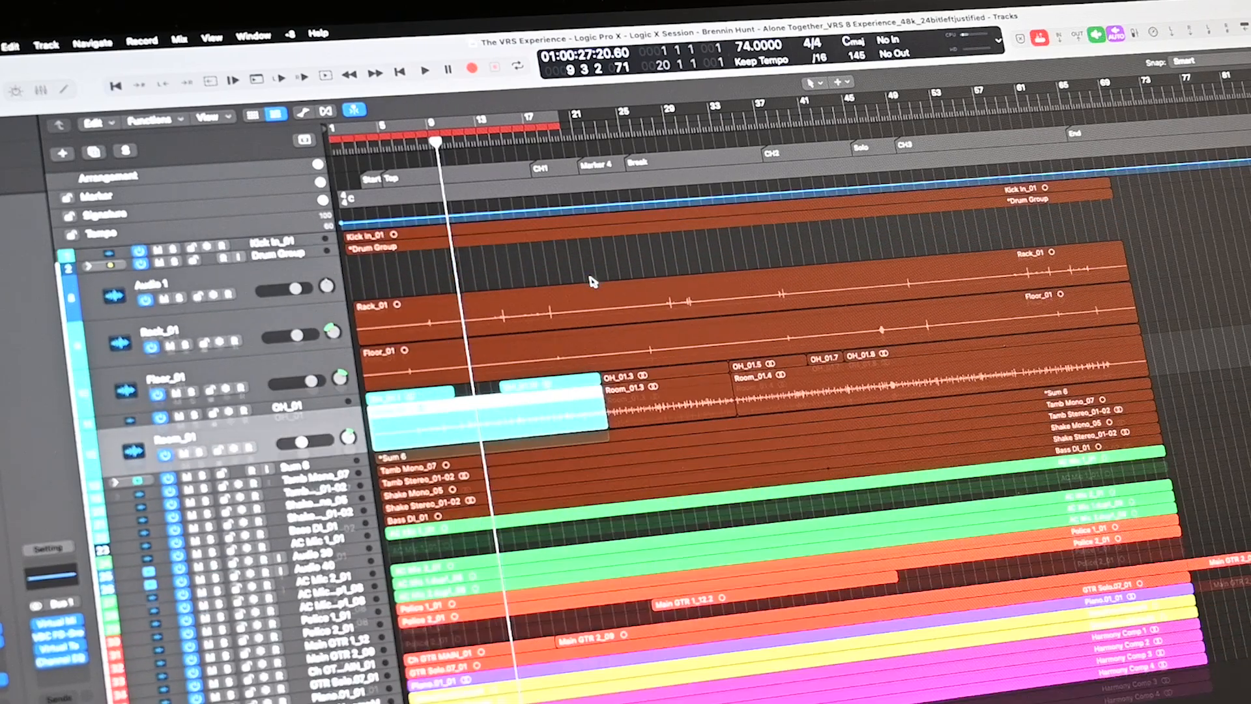
scroll(718, 565, down, 3)
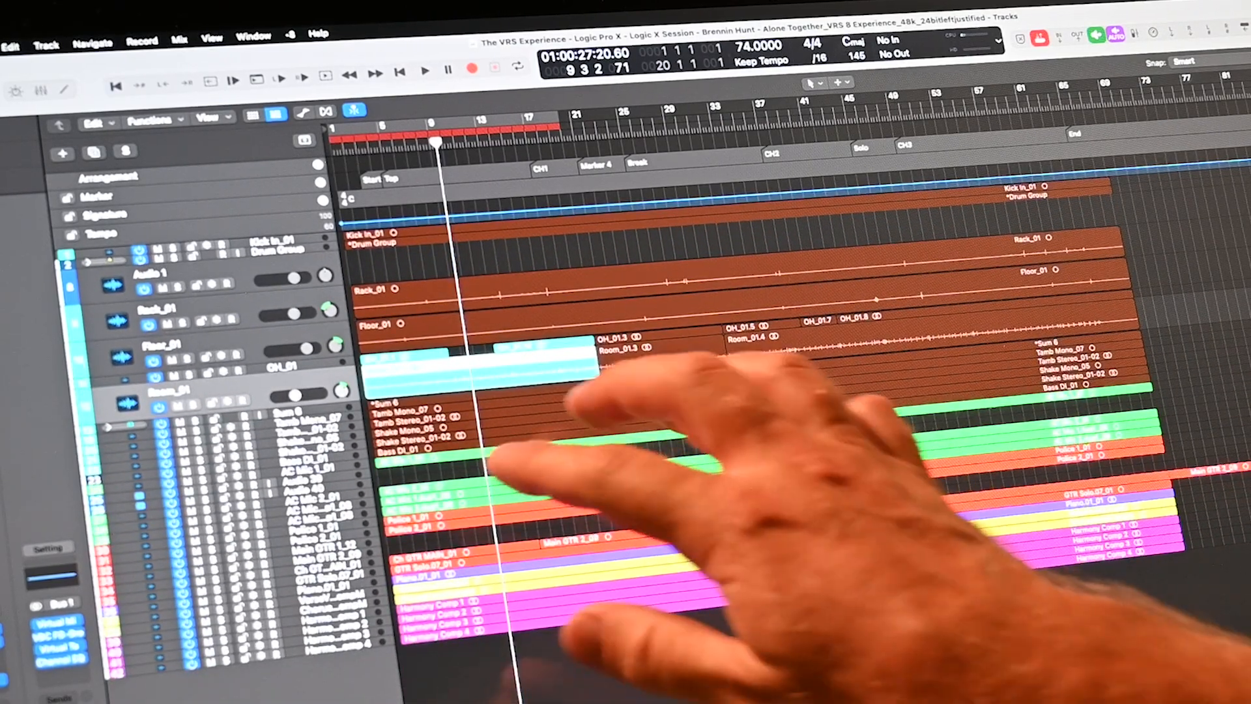
scroll(716, 561, up, 10)
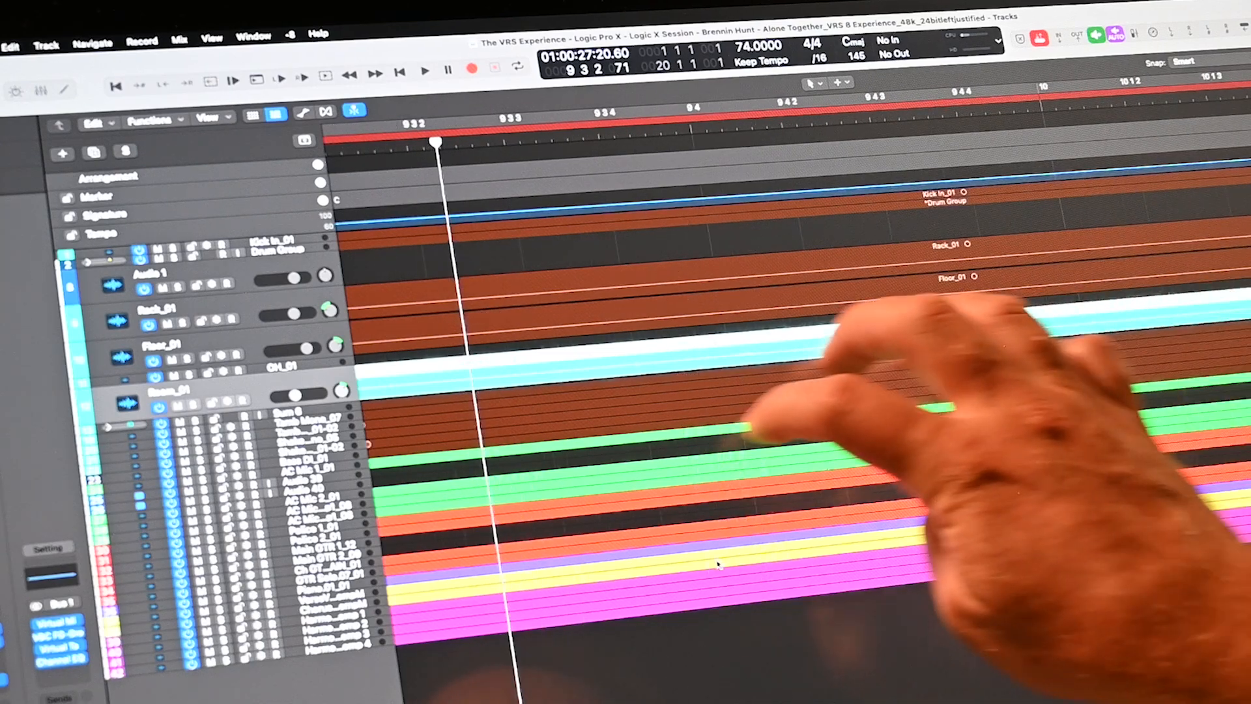
scroll(718, 564, down, 10)
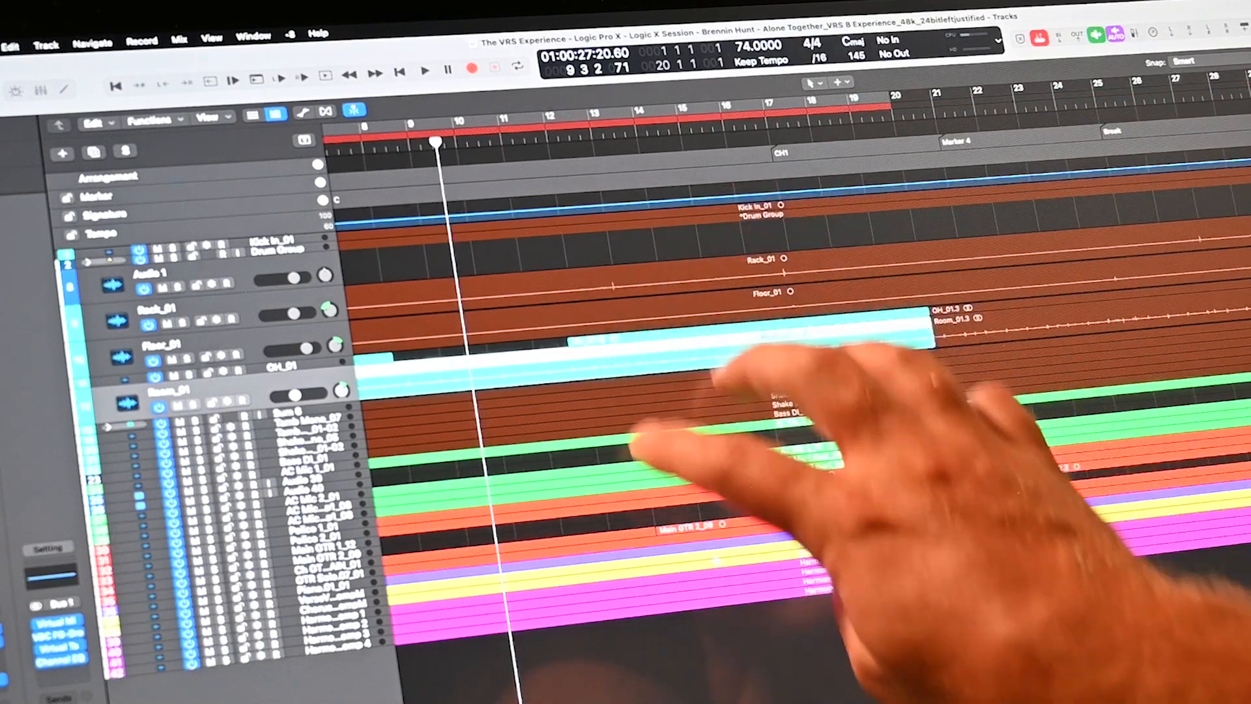
scroll(717, 564, up, 10)
scroll(717, 561, up, 8)
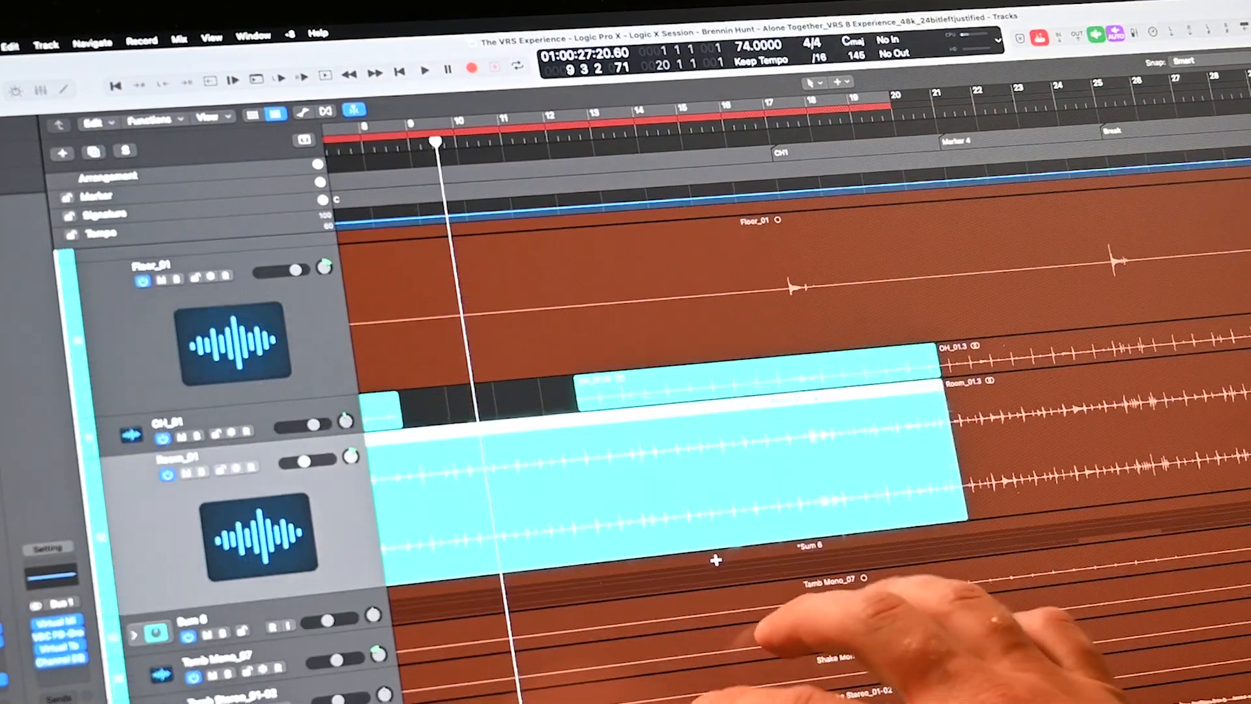
scroll(717, 563, down, 8)
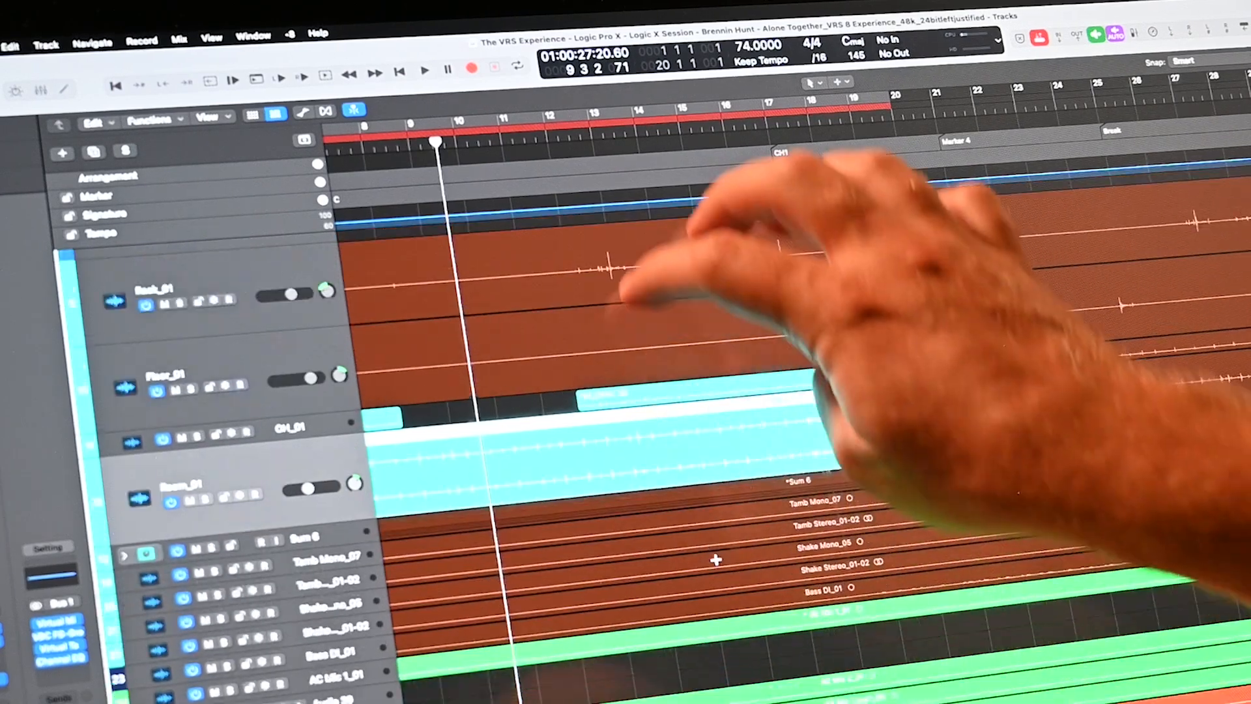
scroll(718, 565, down, 8)
scroll(717, 565, up, 10)
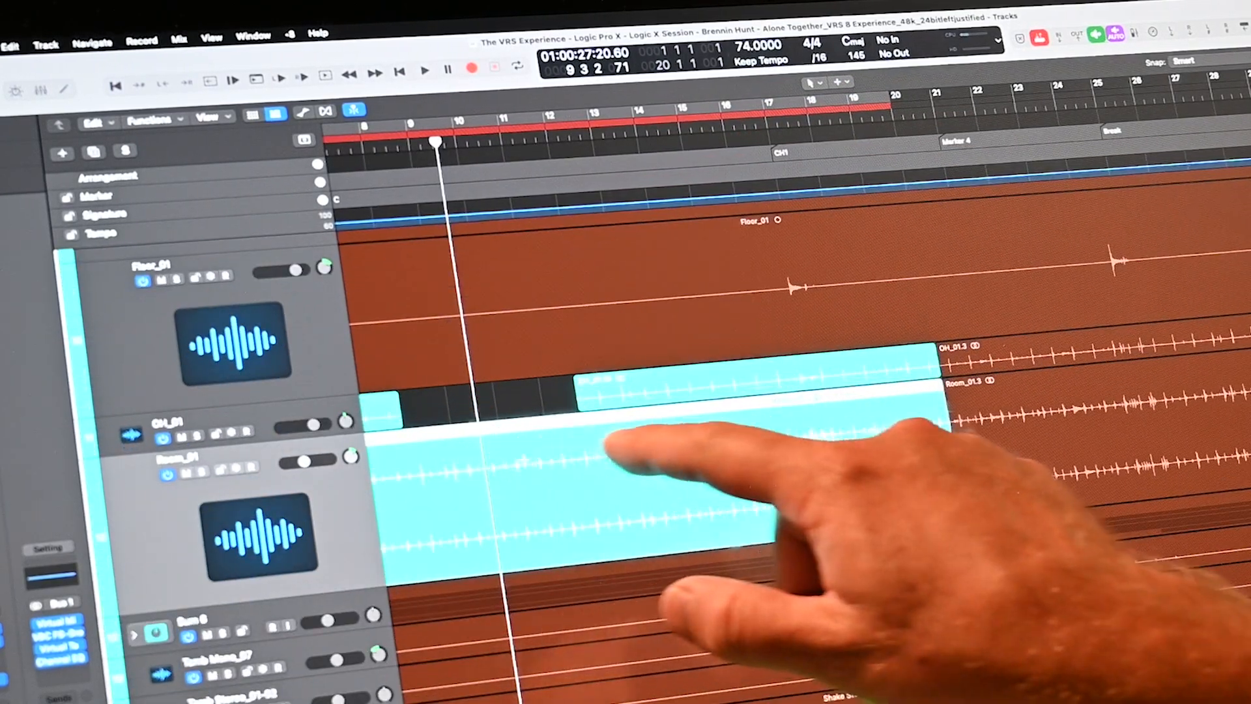
- Cut bars 10–13 from the Room region and loop the left piece to fill the gap
drag(515, 555, 658, 555)
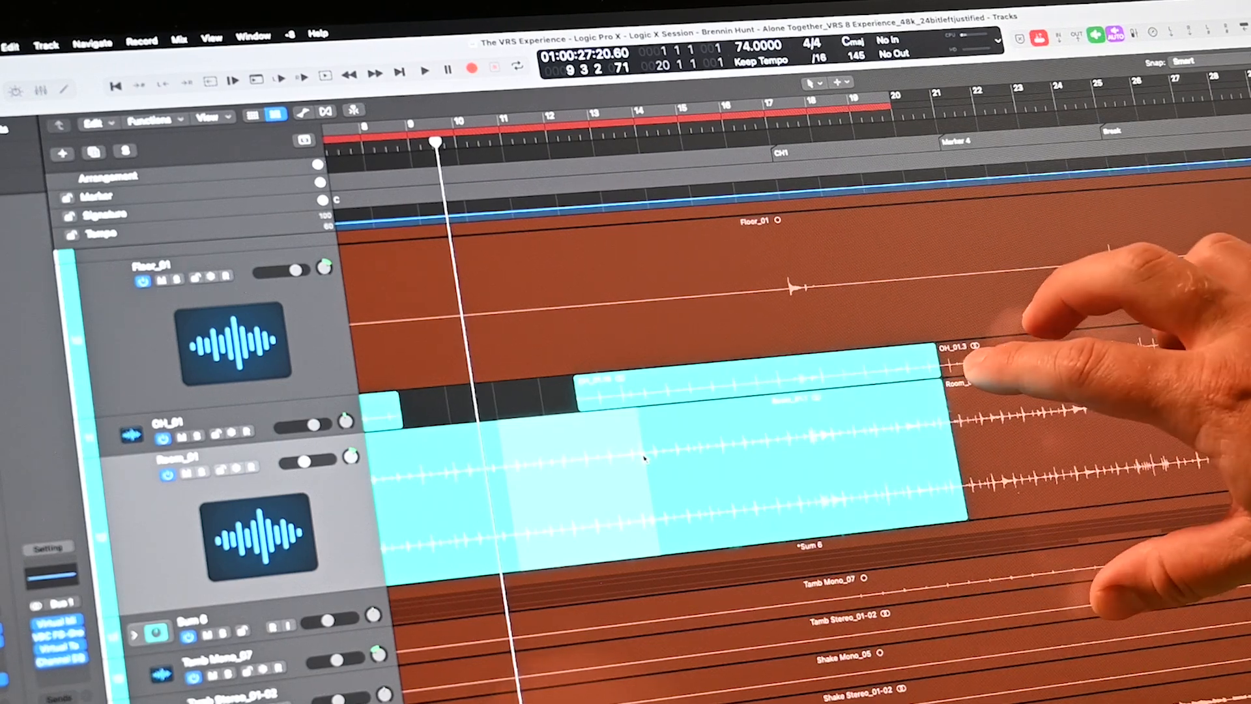
key(Delete)
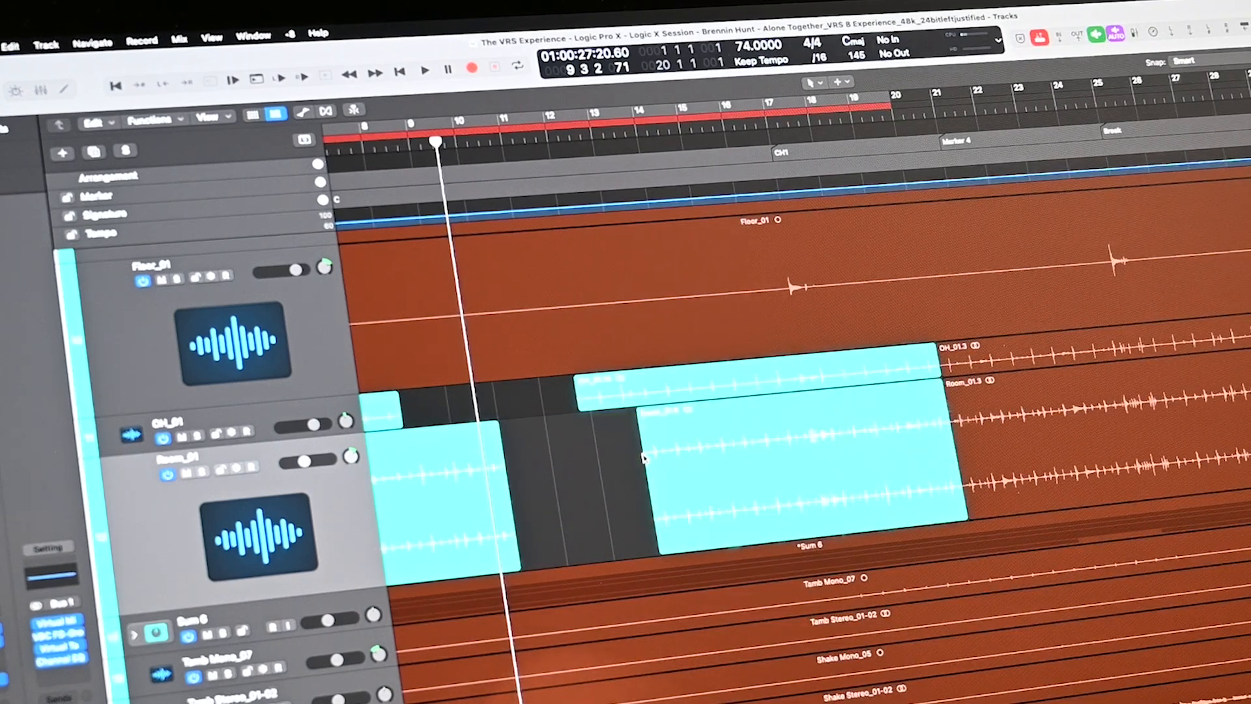
click(459, 550)
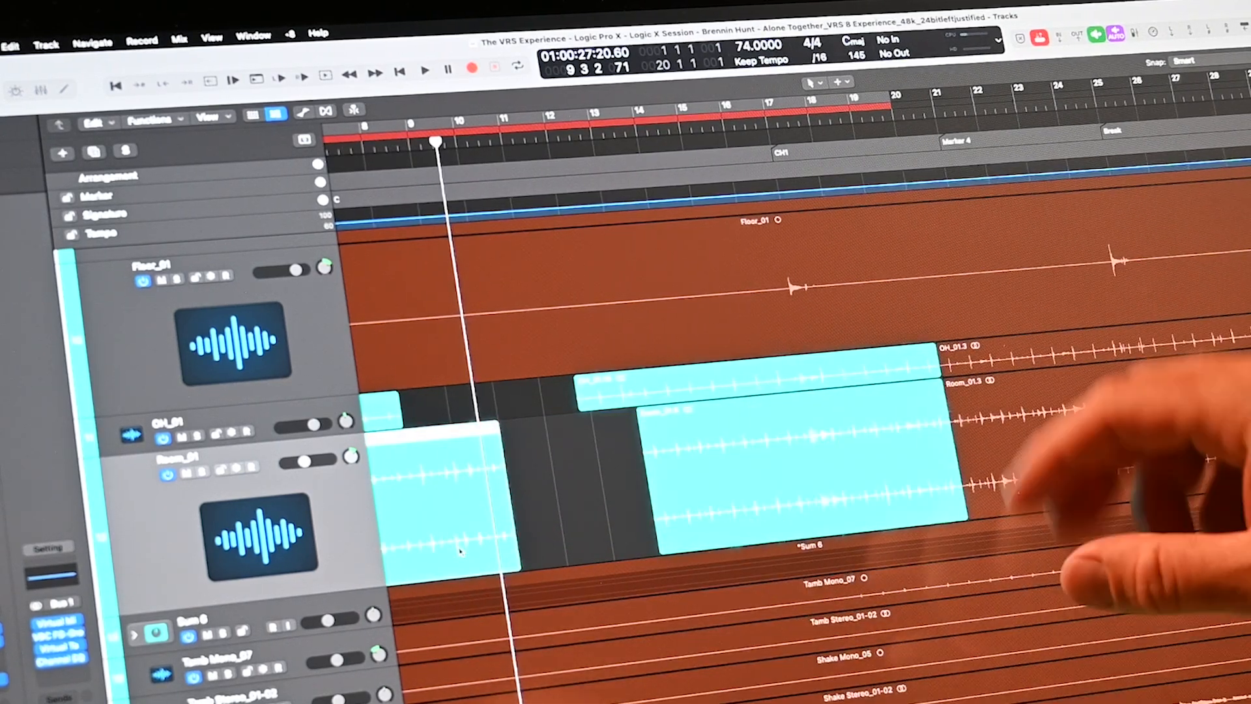
key(super+r)
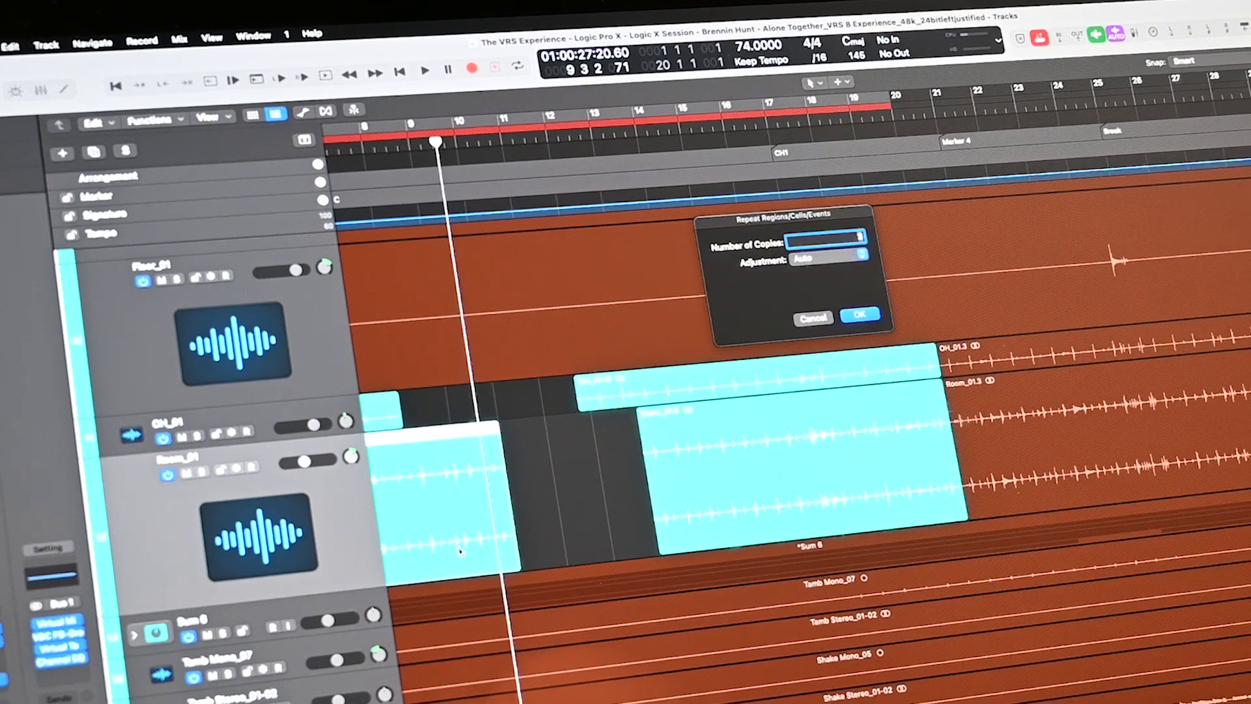
click(870, 320)
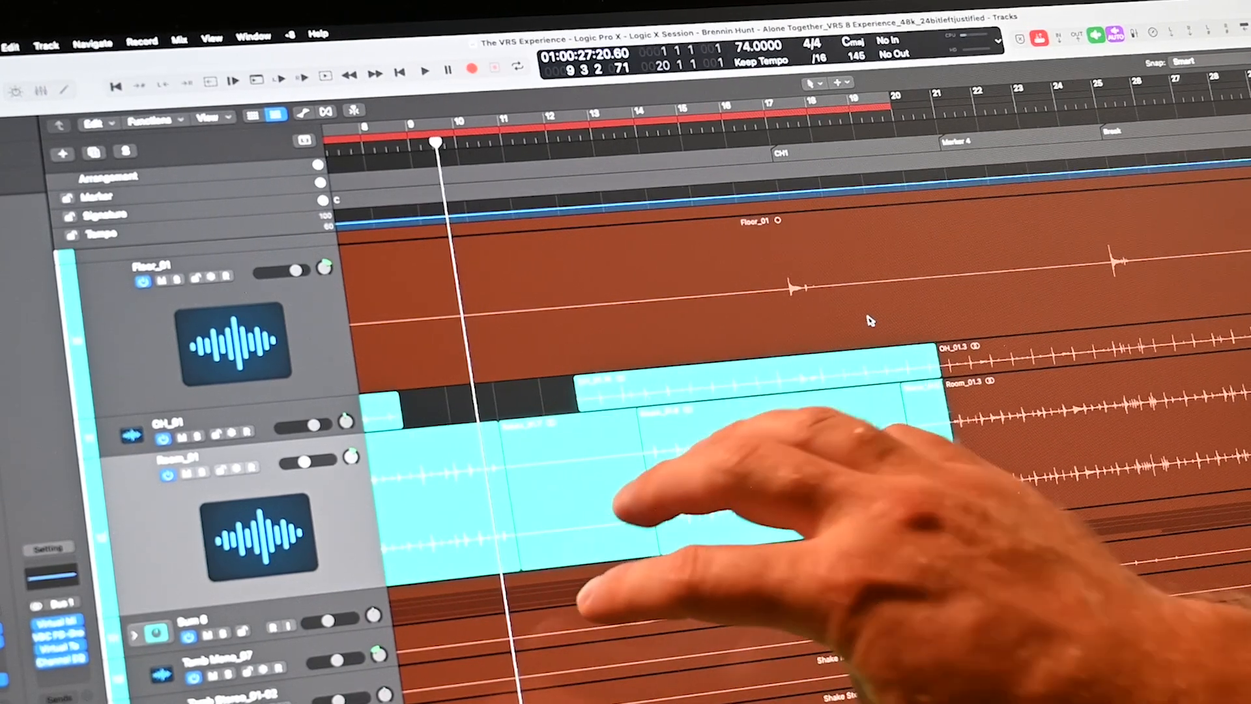
key(super+z)
key(l)
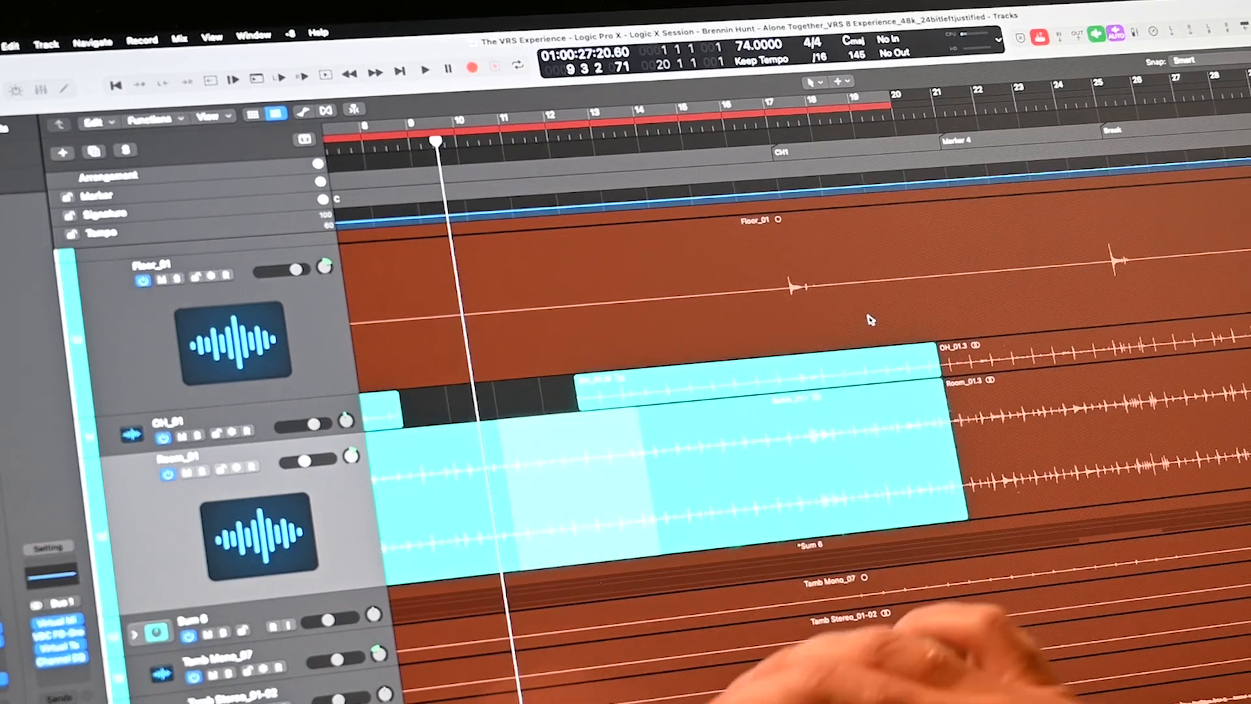
- Zoom out and paste the Room region onto a marked range of the Audio 39 track
key(super+Left)
key(super+Left)
key(super+Up)
key(super+Up)
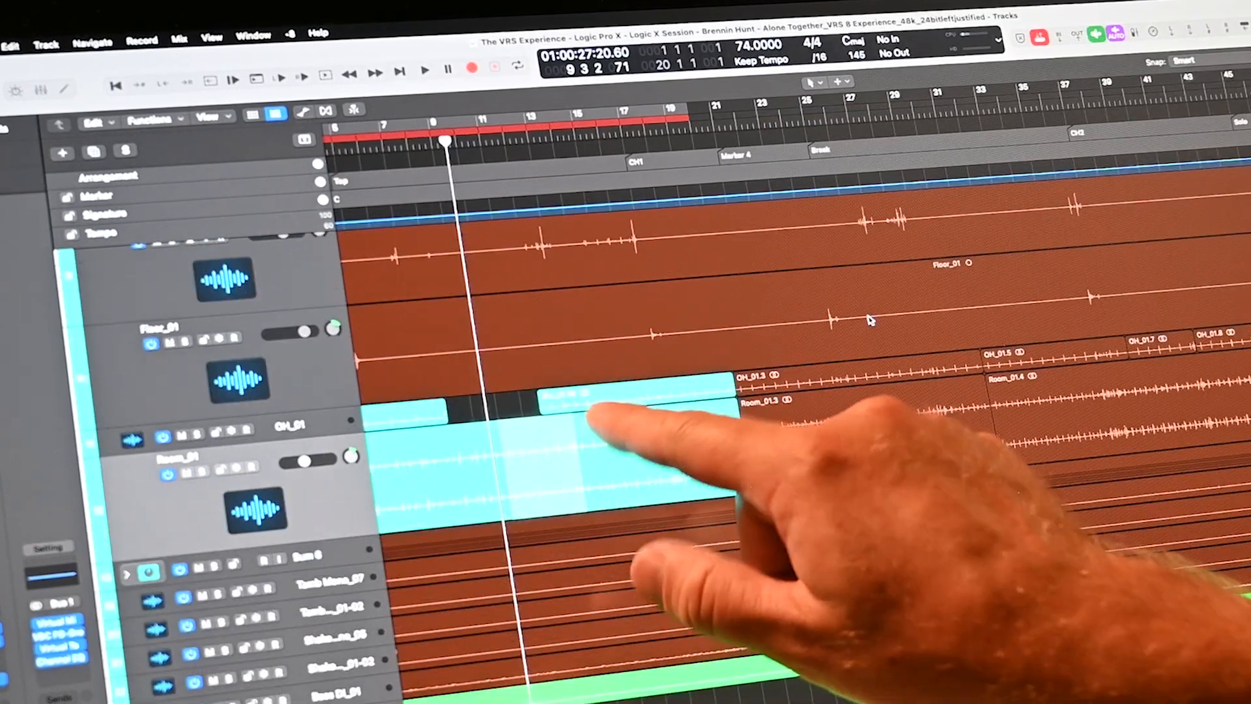
click(601, 431)
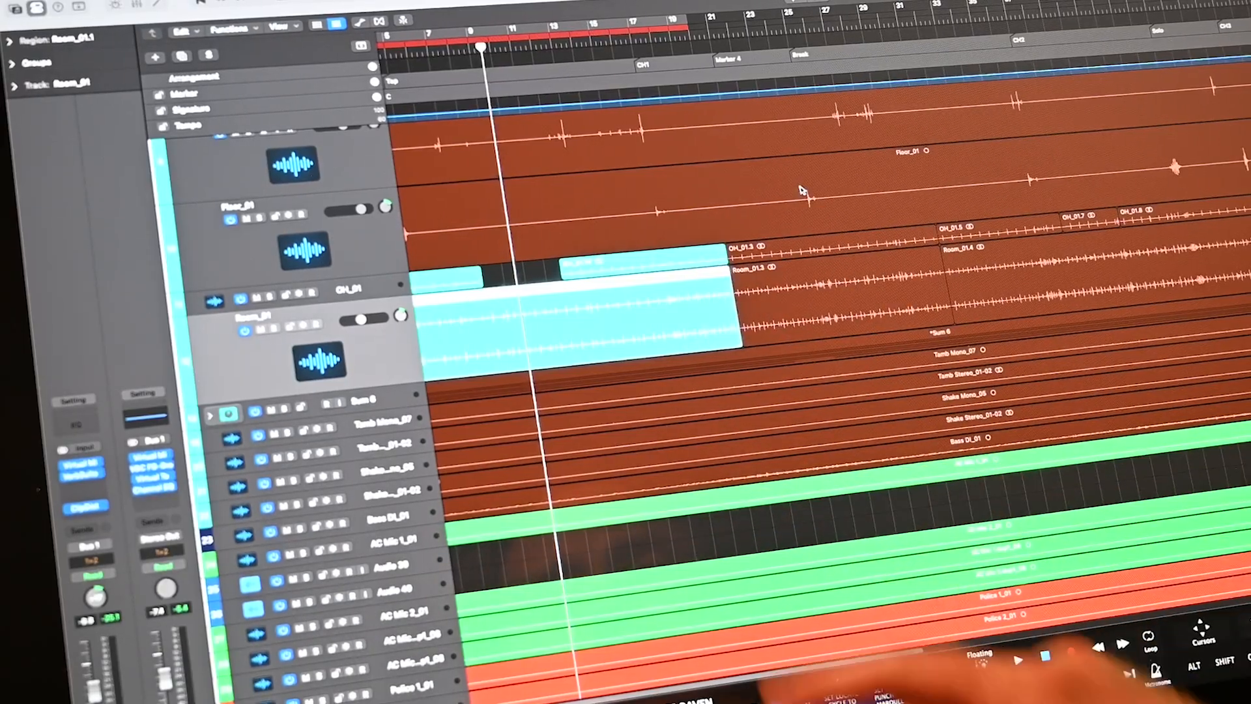
drag(566, 541, 666, 535)
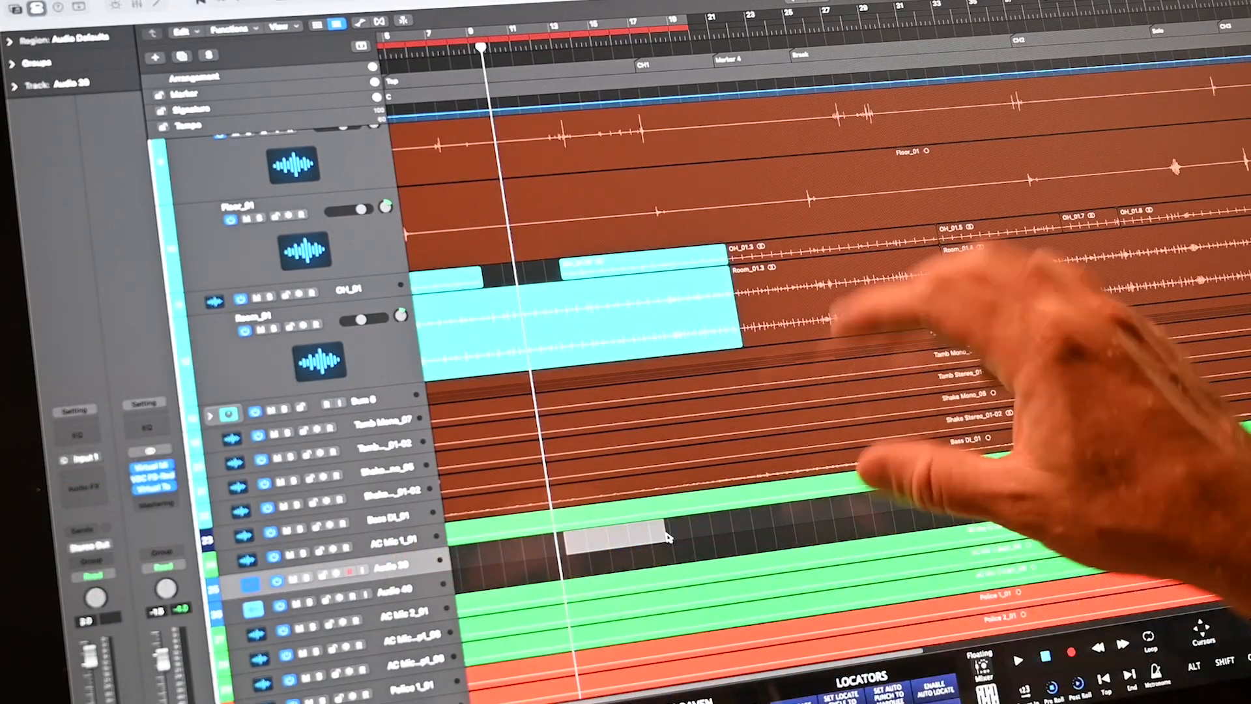
key(super+v)
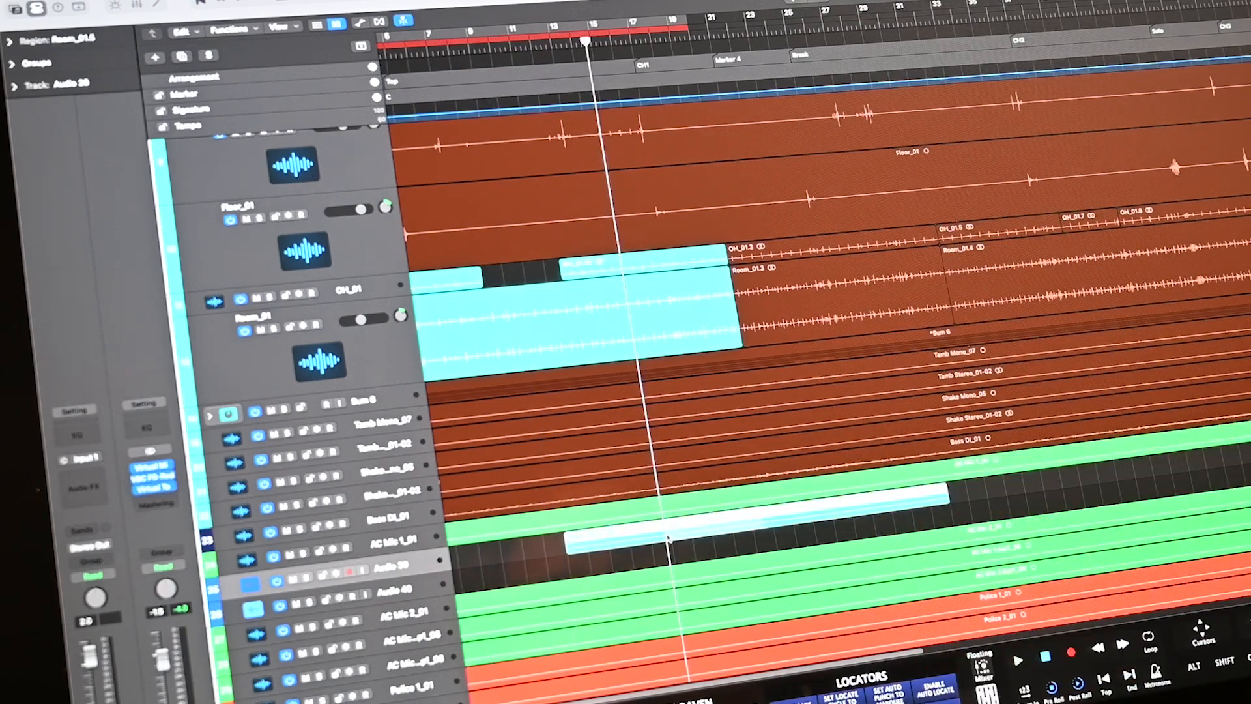
- Insert a Channel EQ on the track's audio effects and close its window
click(144, 418)
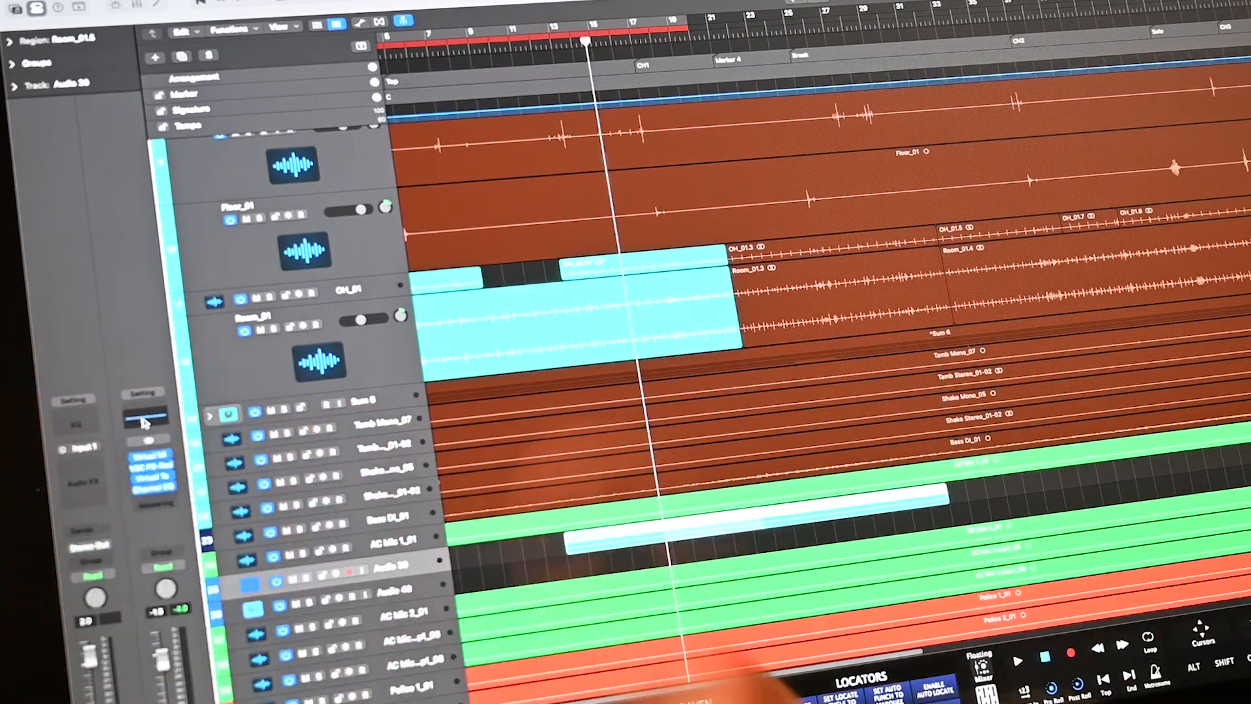
key(super+w)
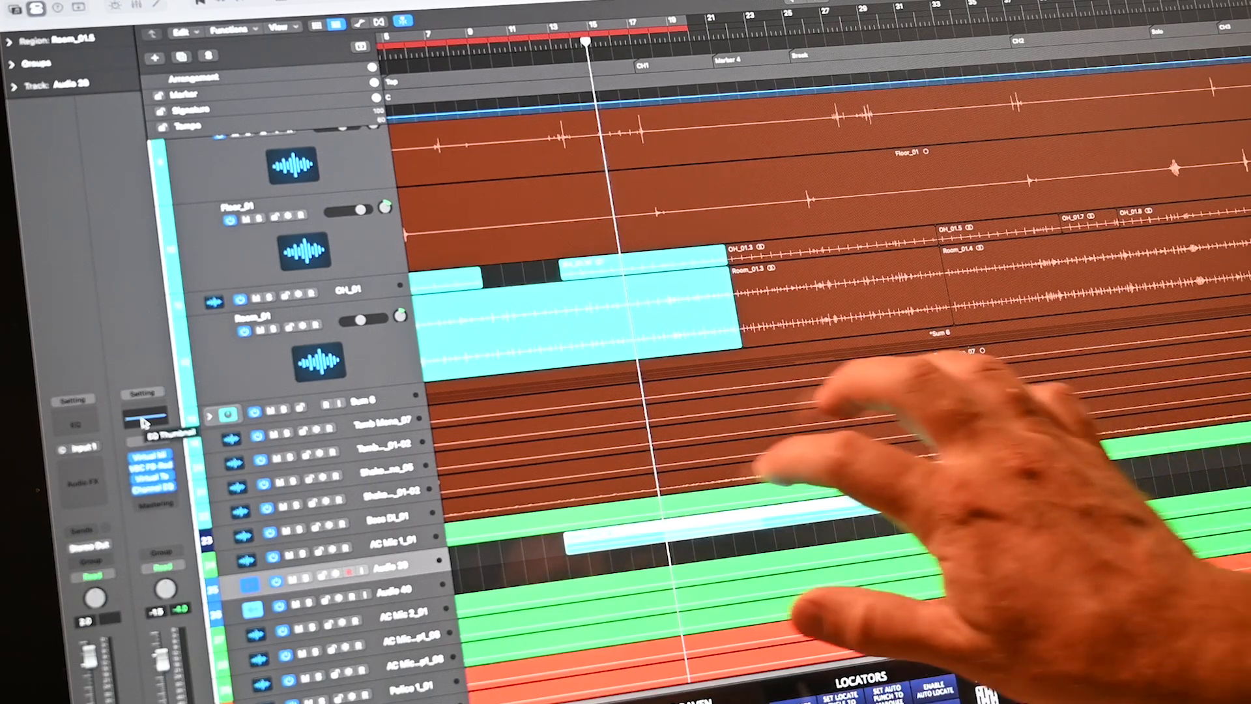
scroll(717, 476, down, 5)
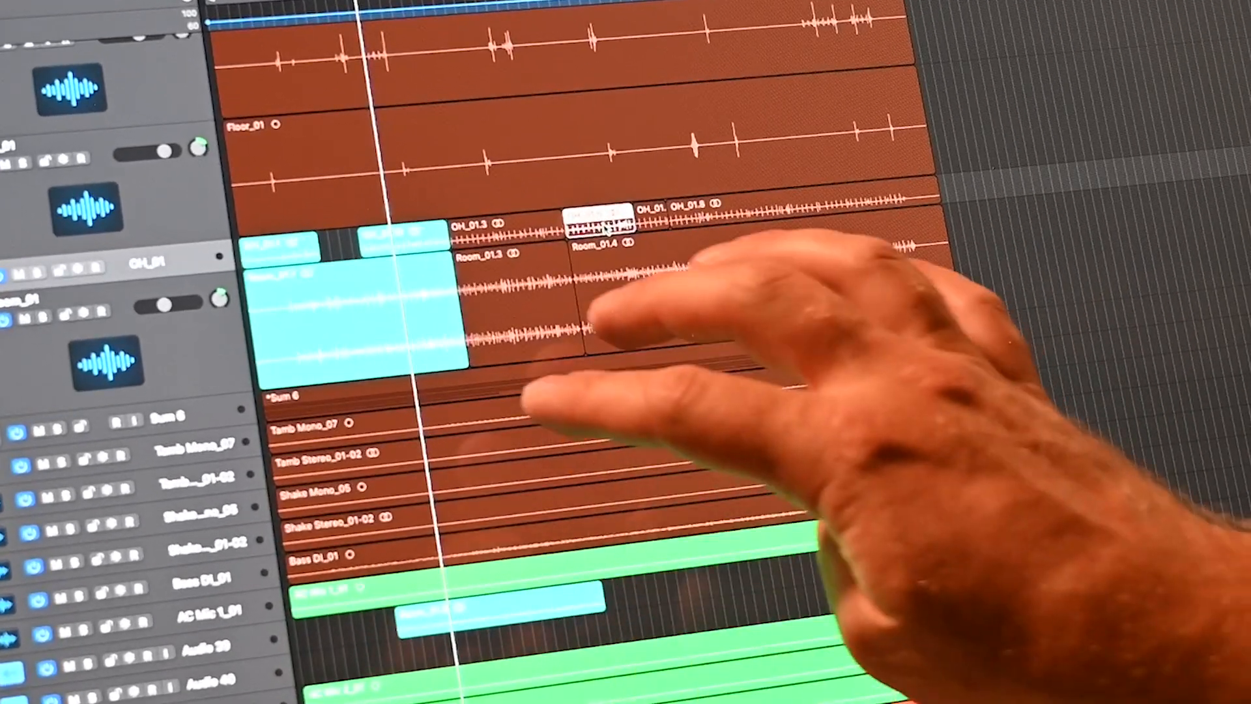
- Zoom to the OH_01 region and back, then shrink track heights to show all tracks
key(z)
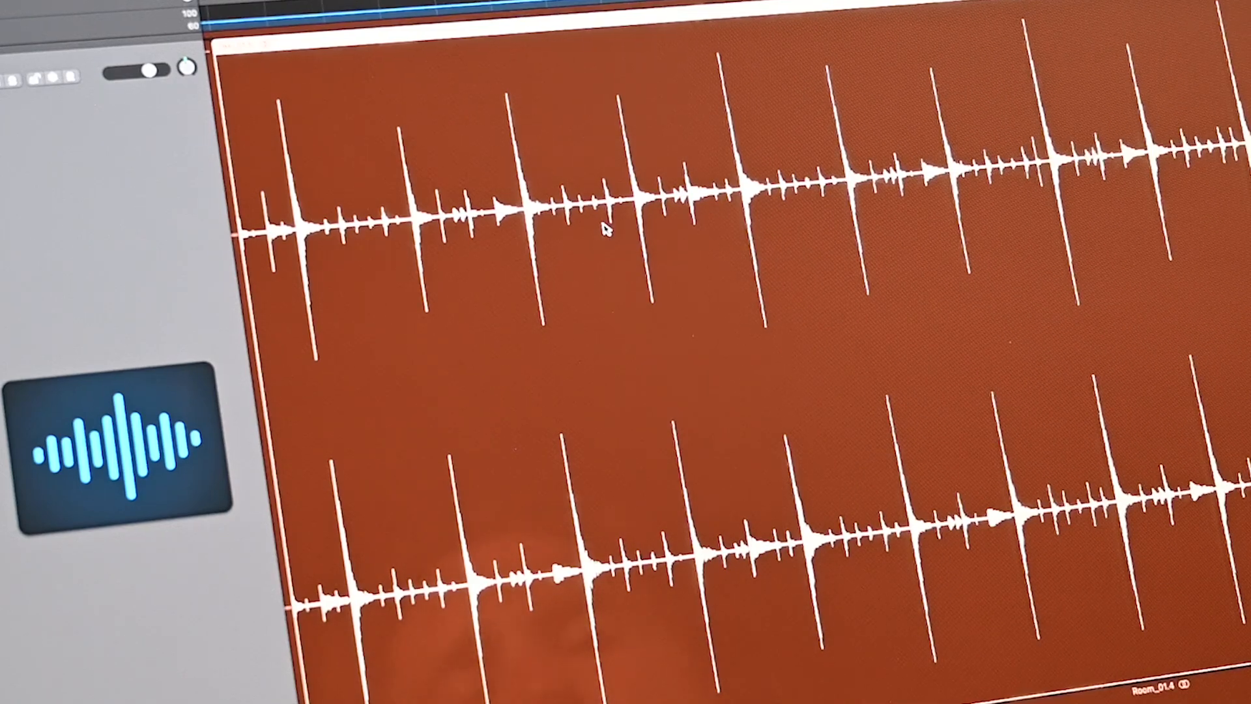
key(z)
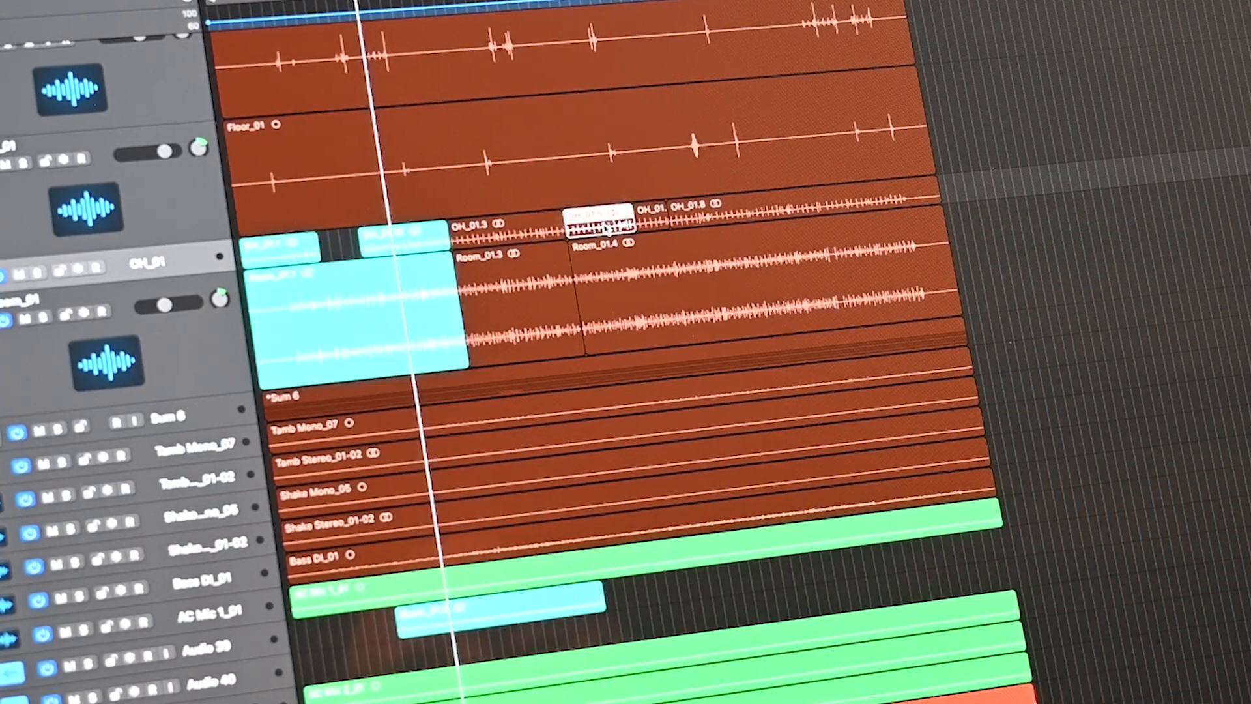
key(super+Up)
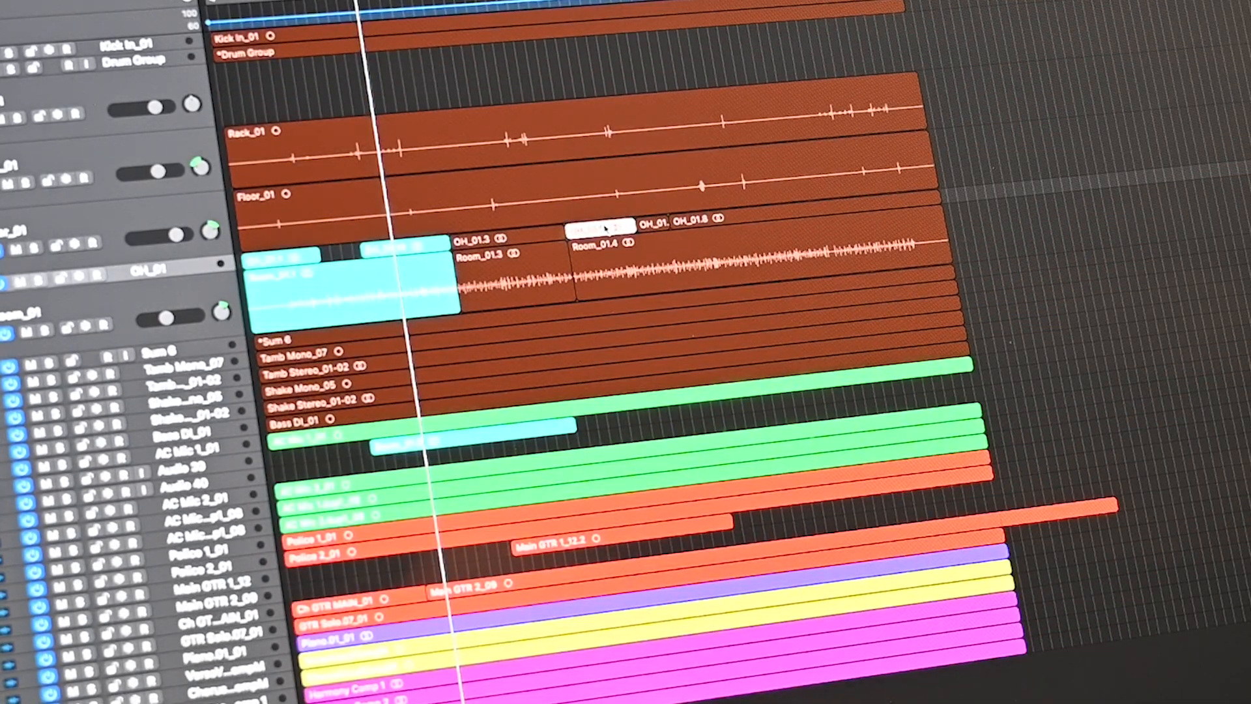
key(super+Up)
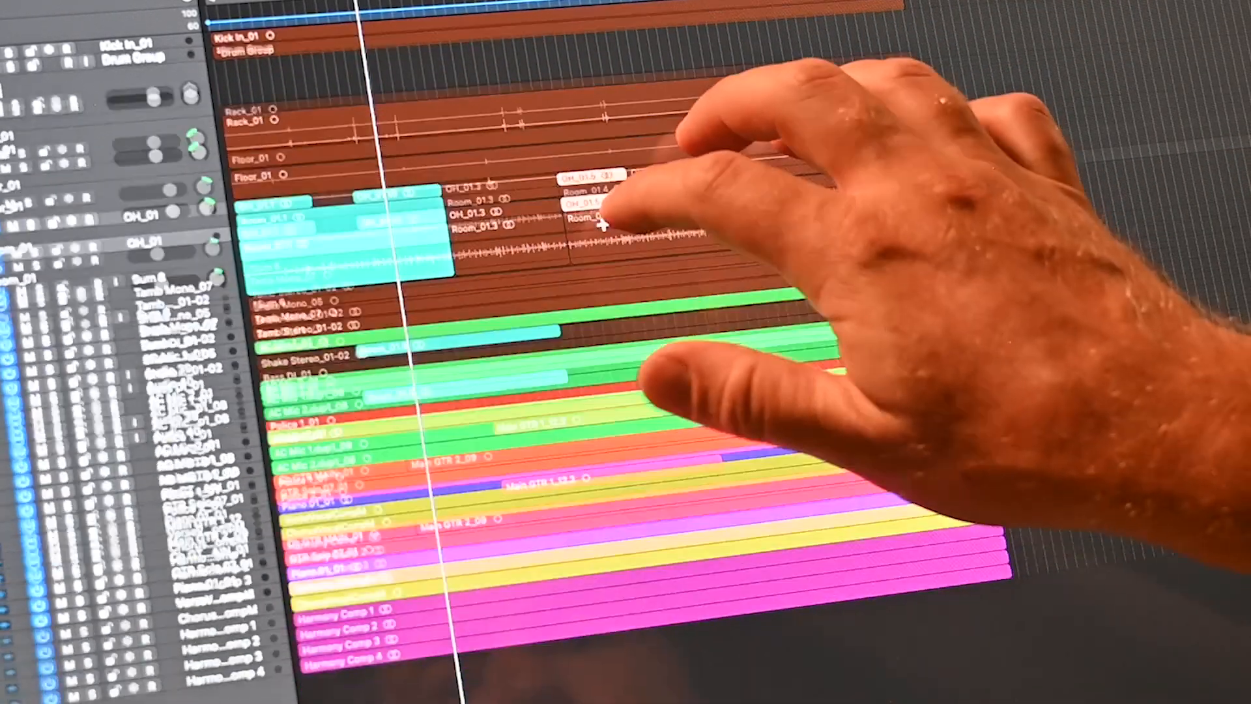
key(Down)
key(super+Up)
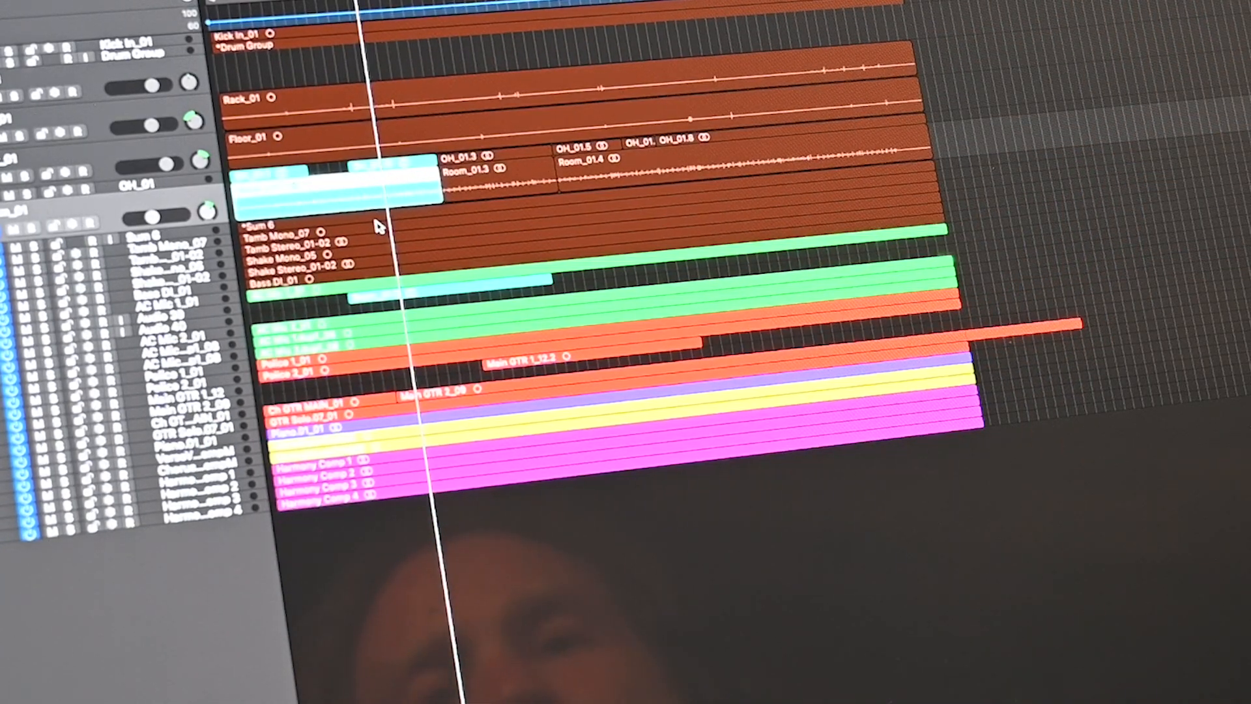
- Select the Room_01.3 region and zoom so its waveform fills the window
click(522, 177)
key(z)
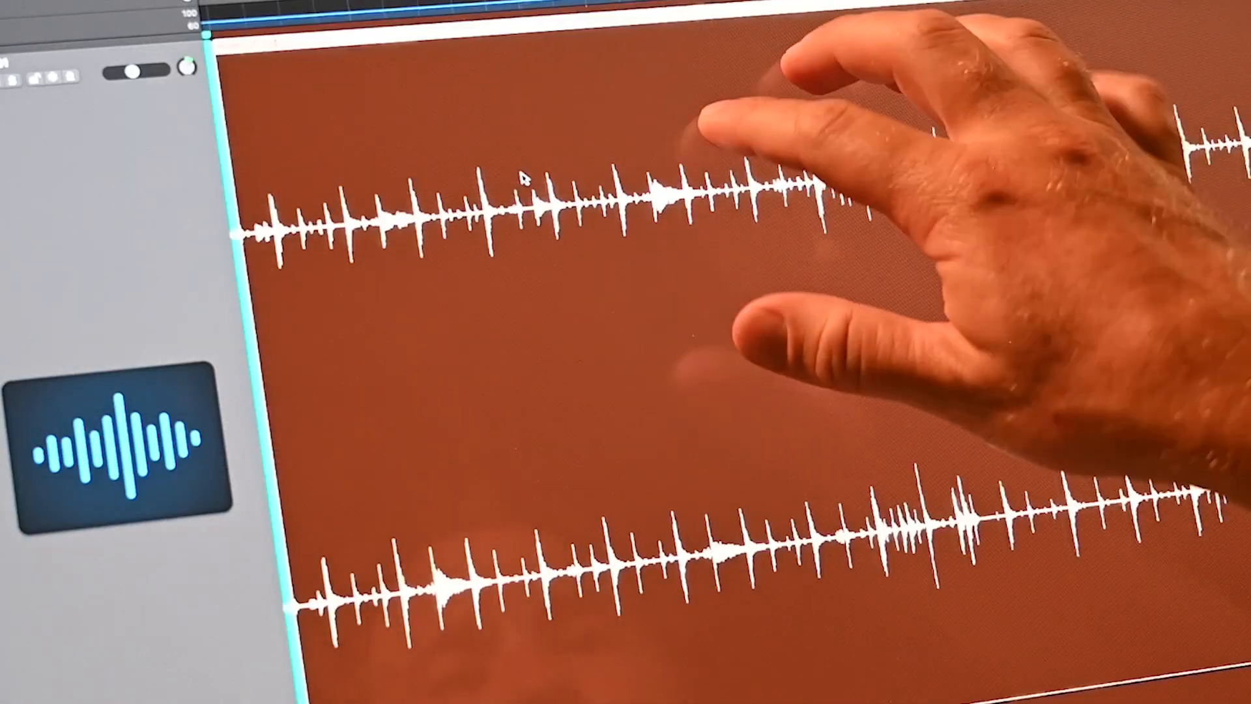
key(super+Right)
key(super+Right)
key(super+Right)
key(super+Right)
key(super+Right)
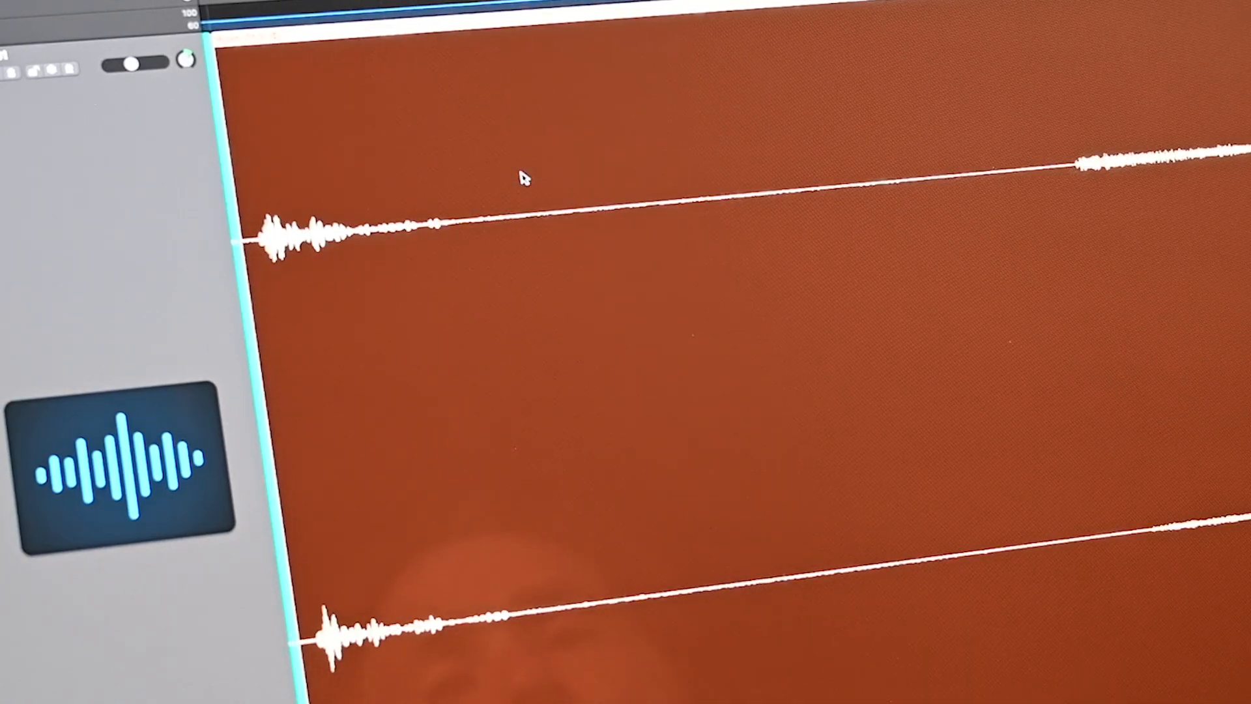
key(z)
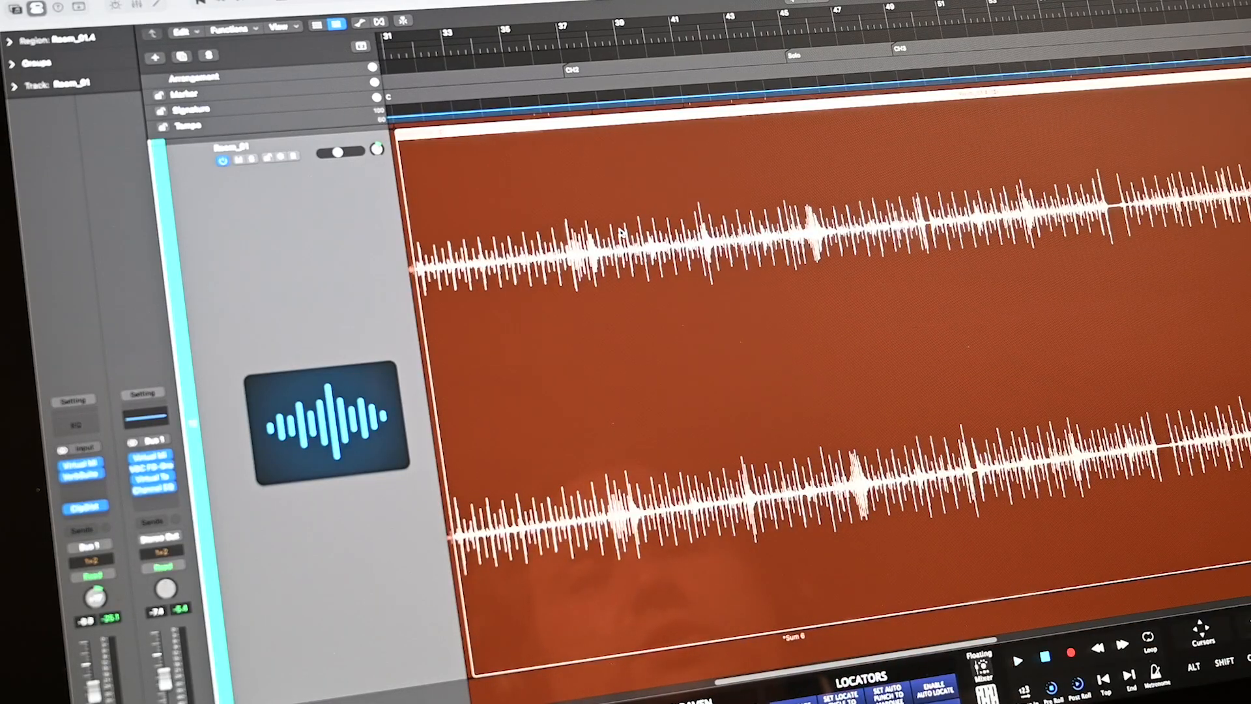
- Crop the Room region to bars 37–46 and split bars 39–42 into their own region
drag(596, 232, 853, 228)
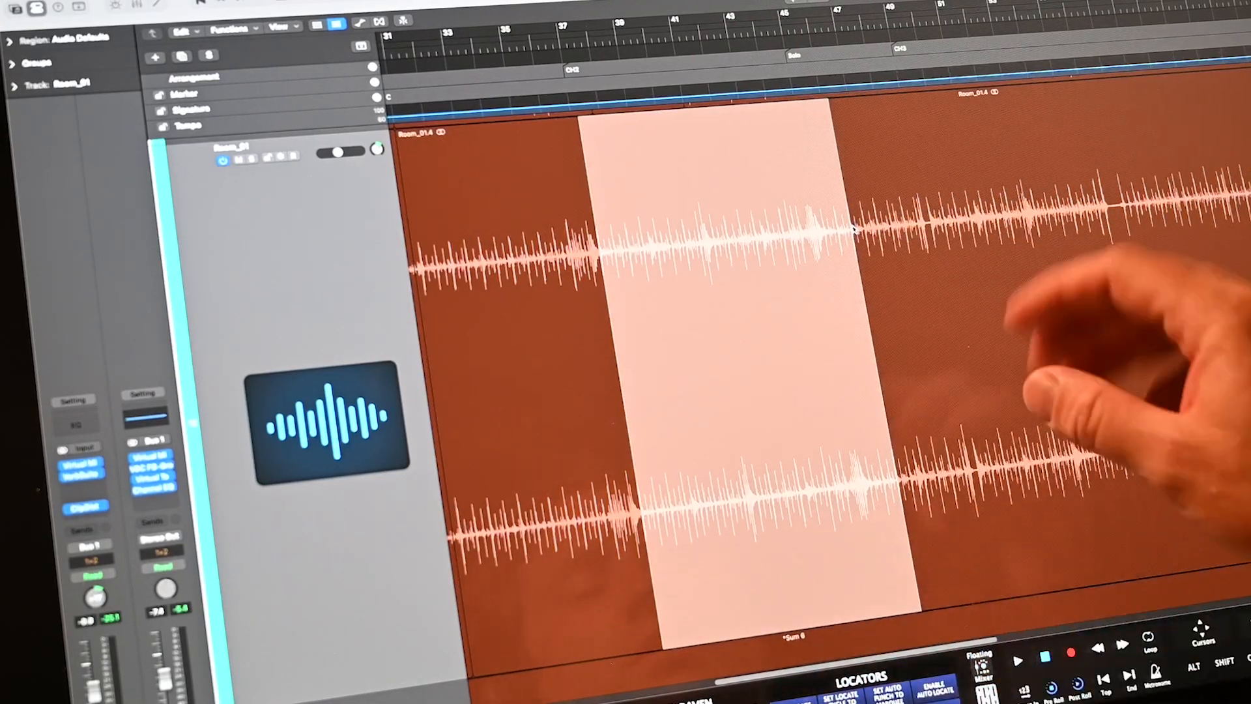
key(ctrl+c)
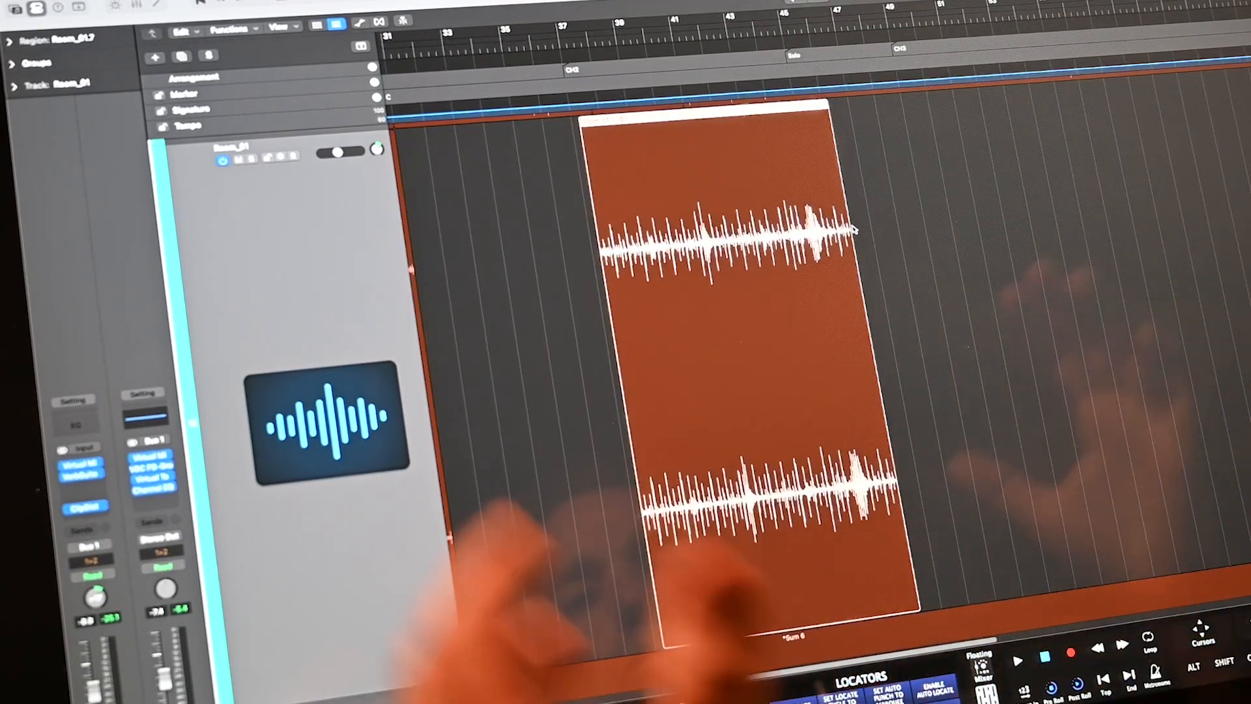
drag(658, 225, 743, 220)
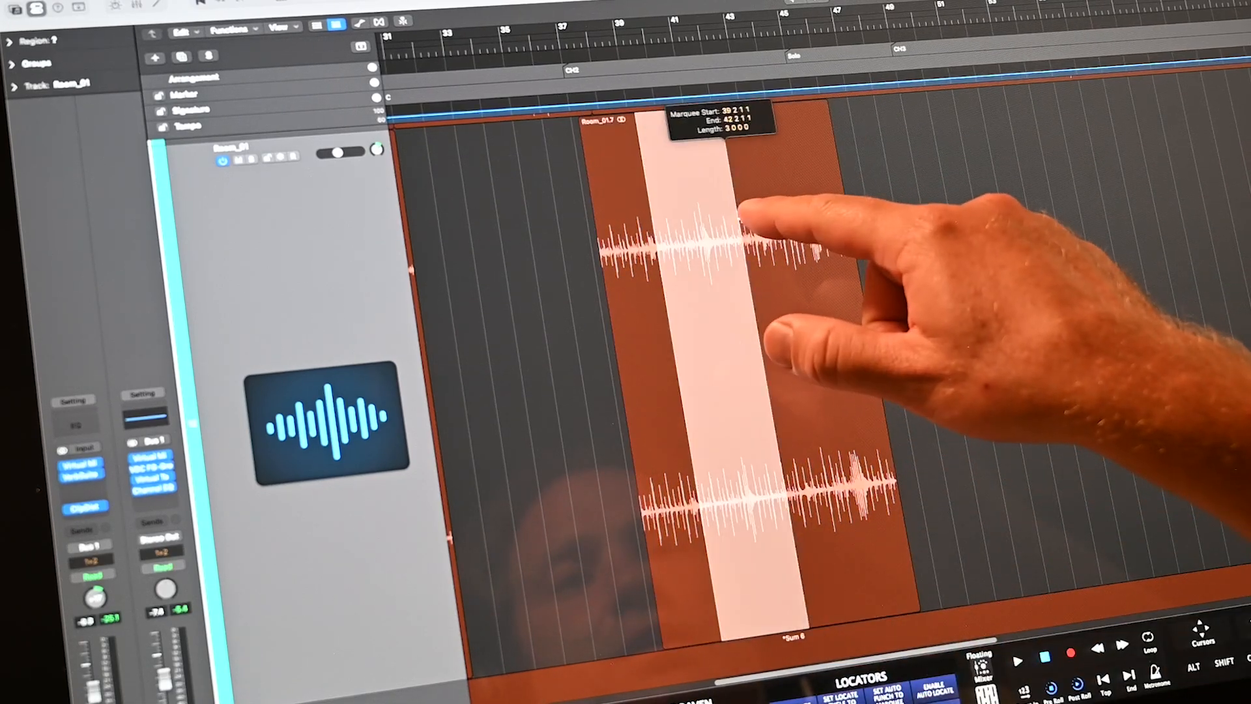
click(756, 223)
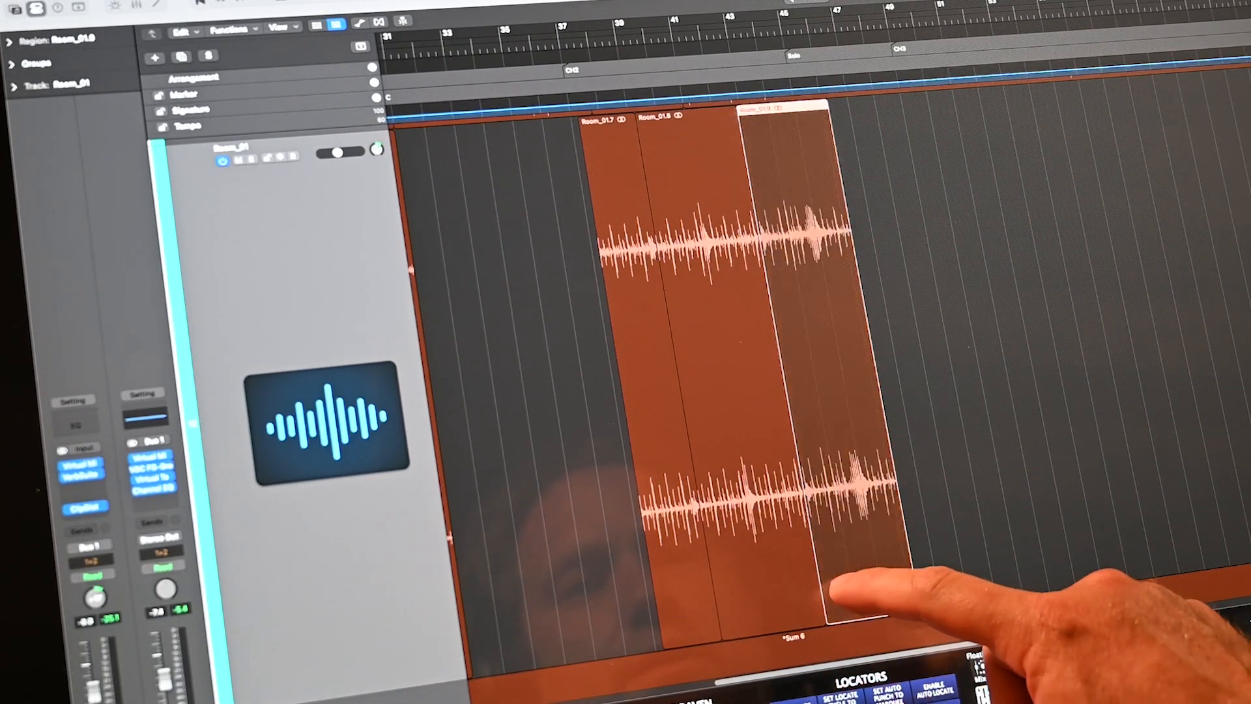
- Move Room_01.9 one bar earlier, then open and cancel Bounce in Place
drag(834, 591, 825, 591)
shift+click(761, 581)
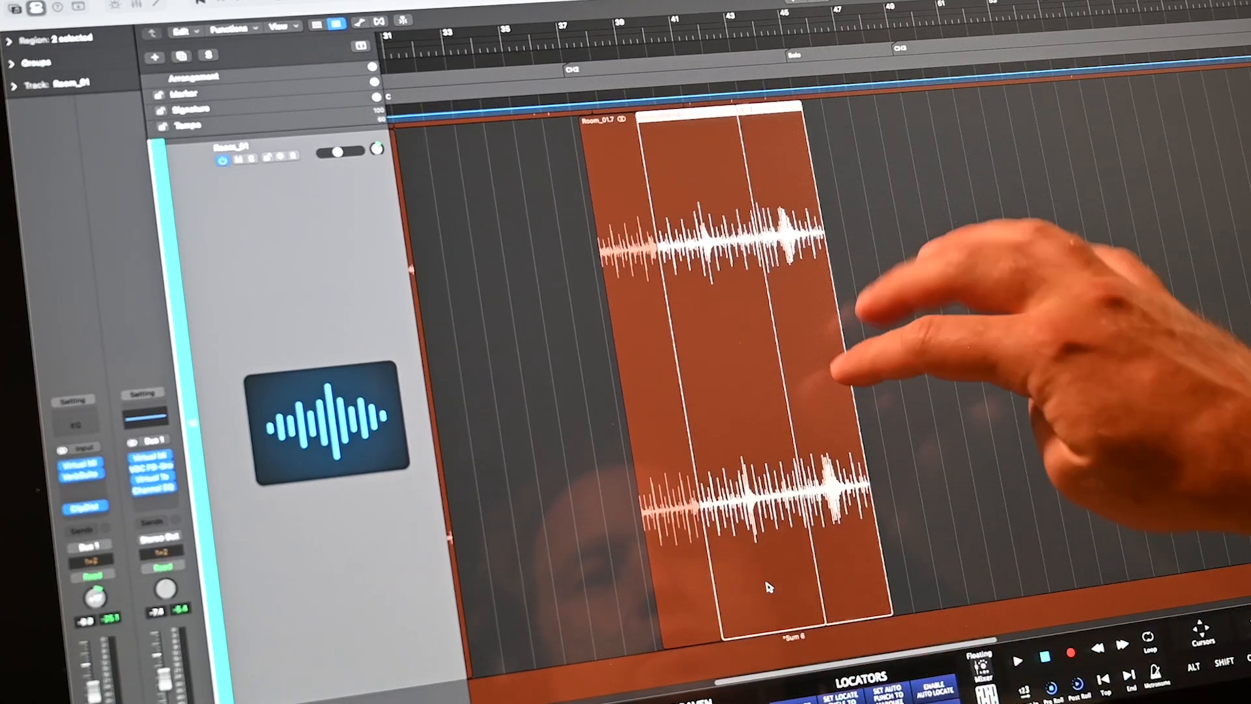
key(super+Right)
key(super+Right)
key(super+Right)
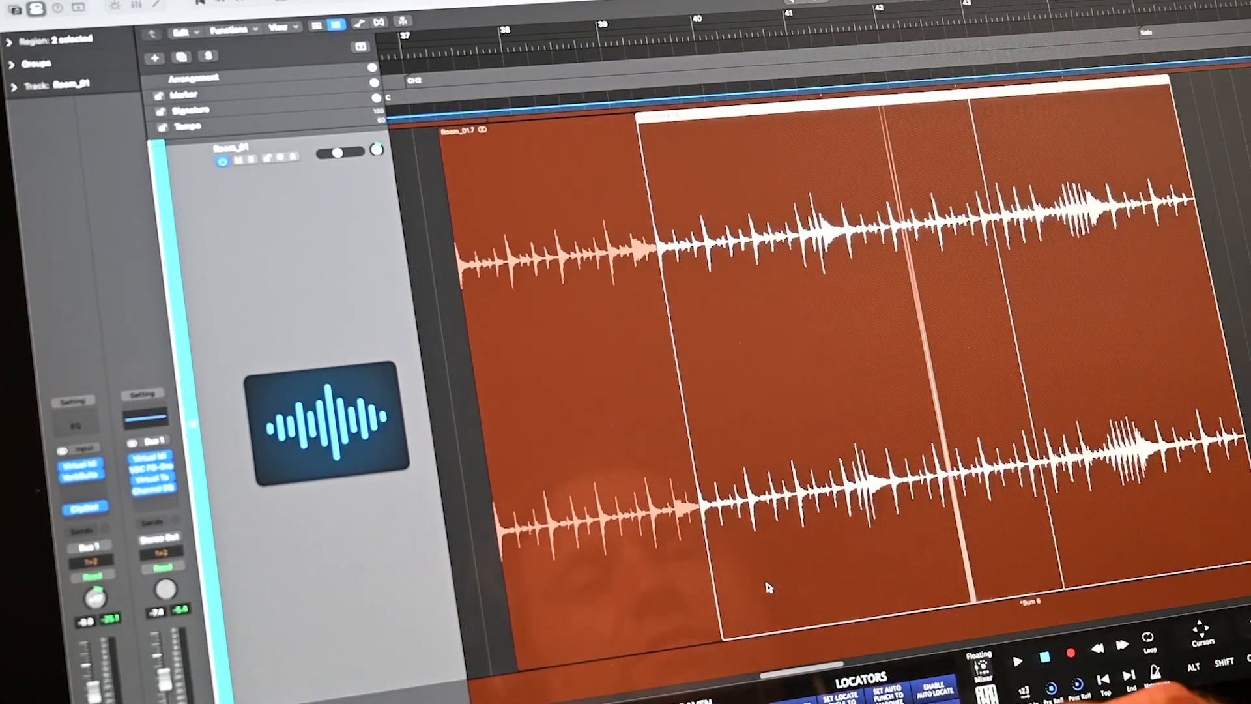
scroll(769, 588, down, 5)
key(ctrl+super+b)
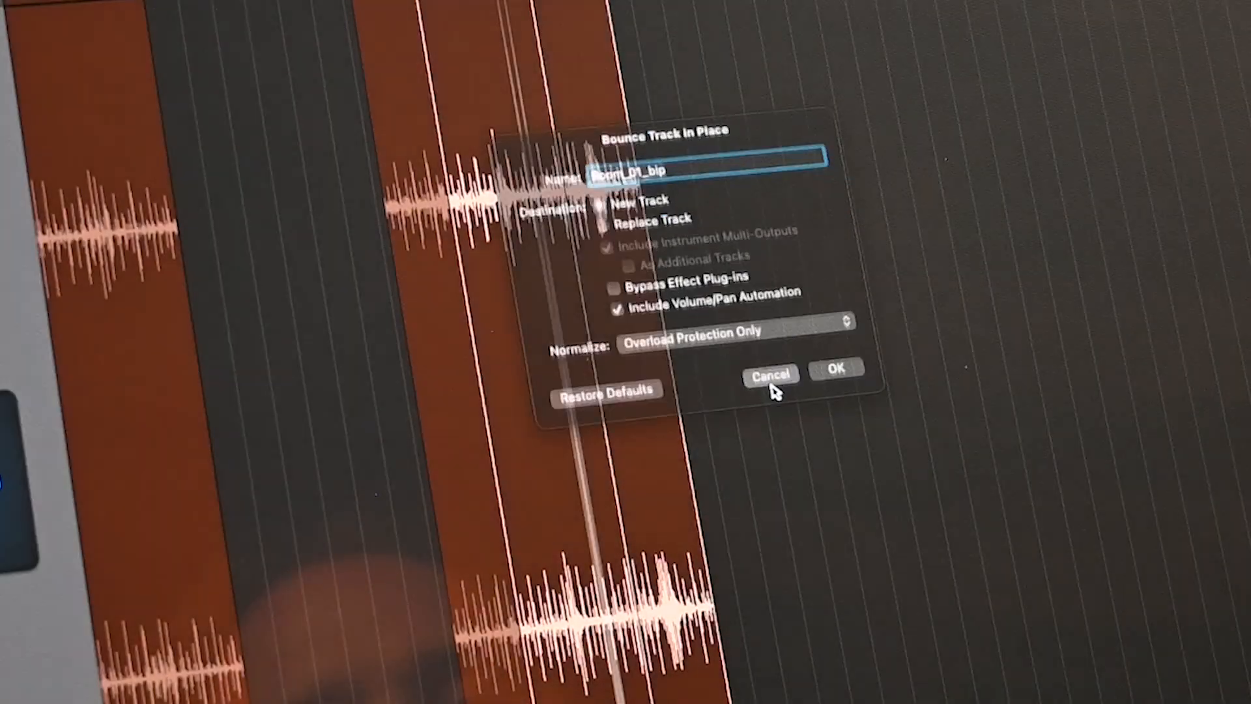
click(774, 389)
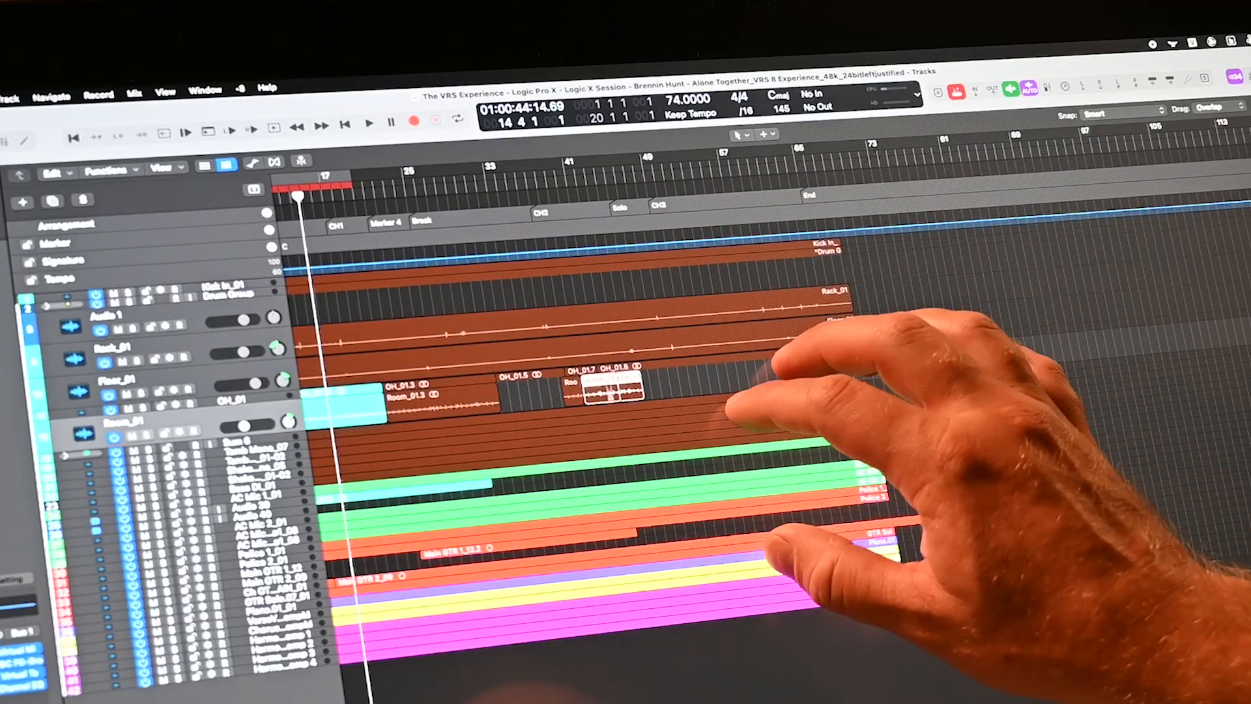
- Select the Rack_01 region with the Pointer tool and open its floating region settings
key(t)
key(r)
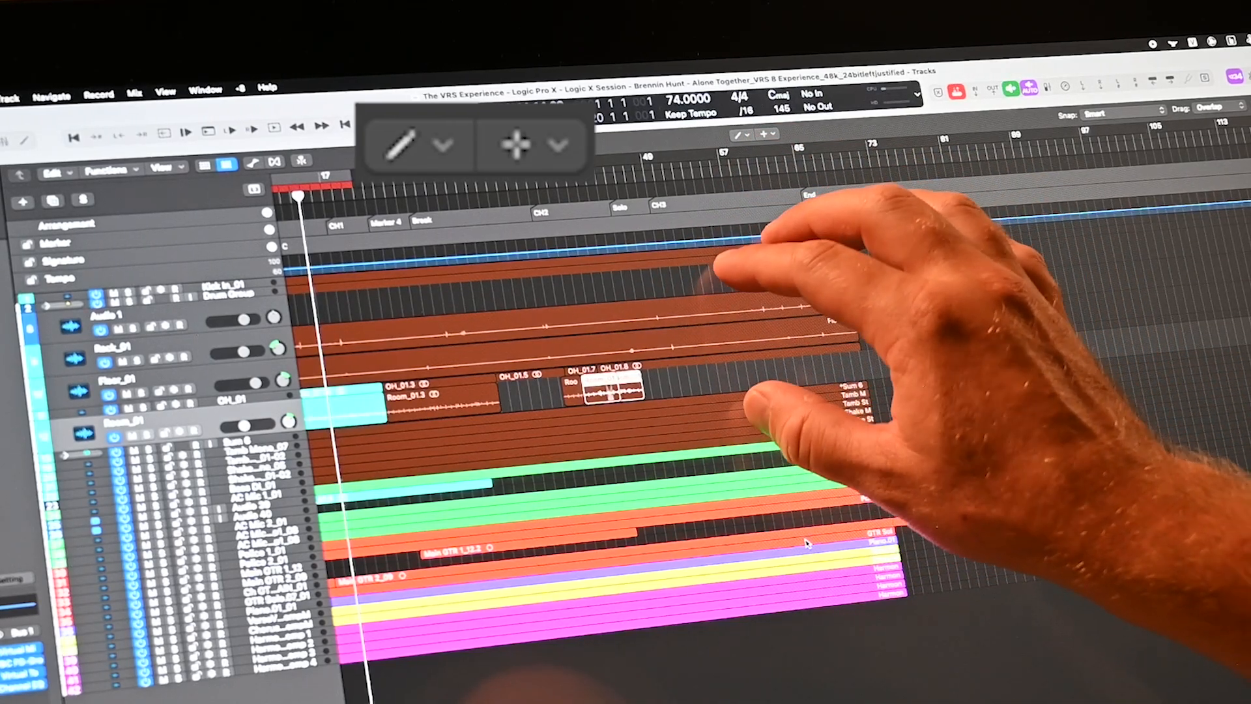
click(798, 329)
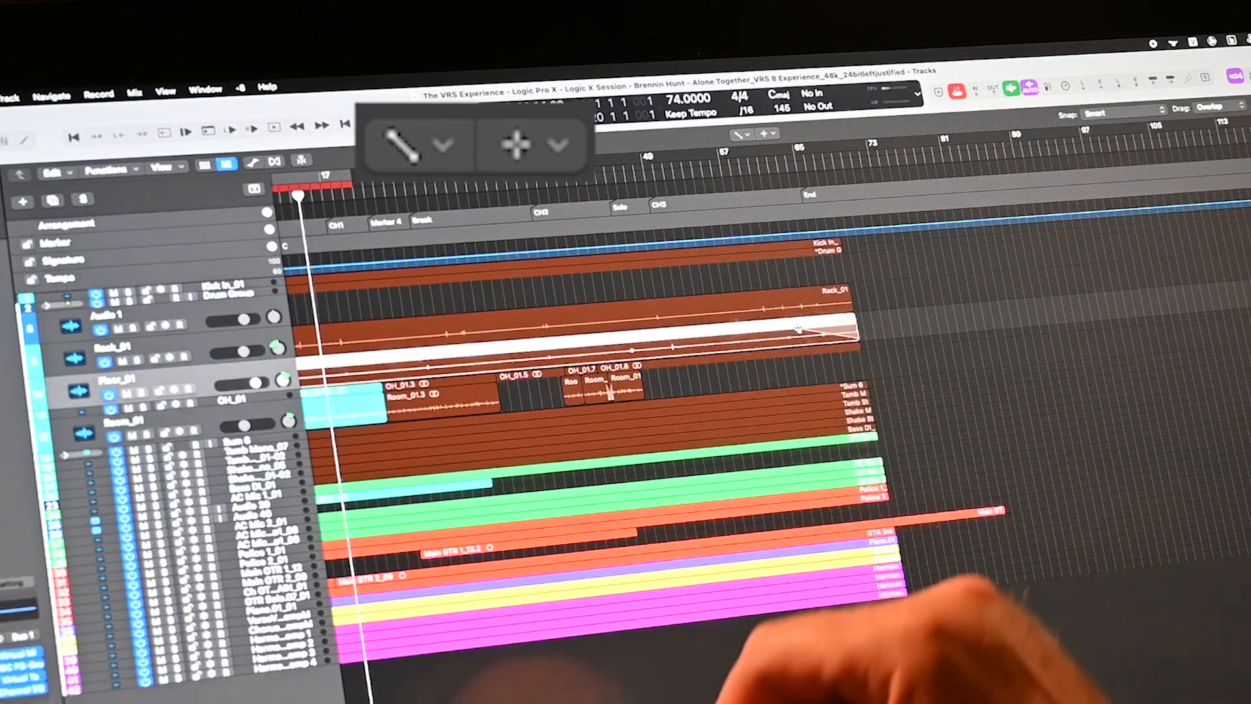
key(t)
key(t)
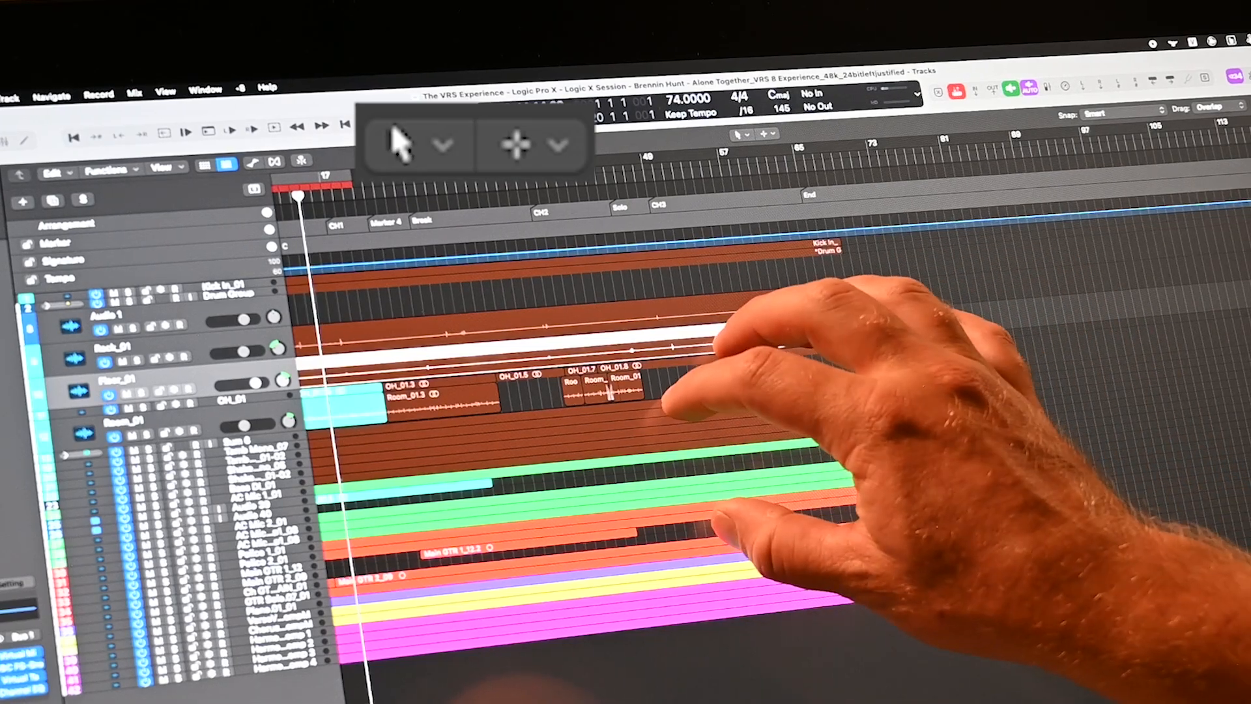
click(741, 313)
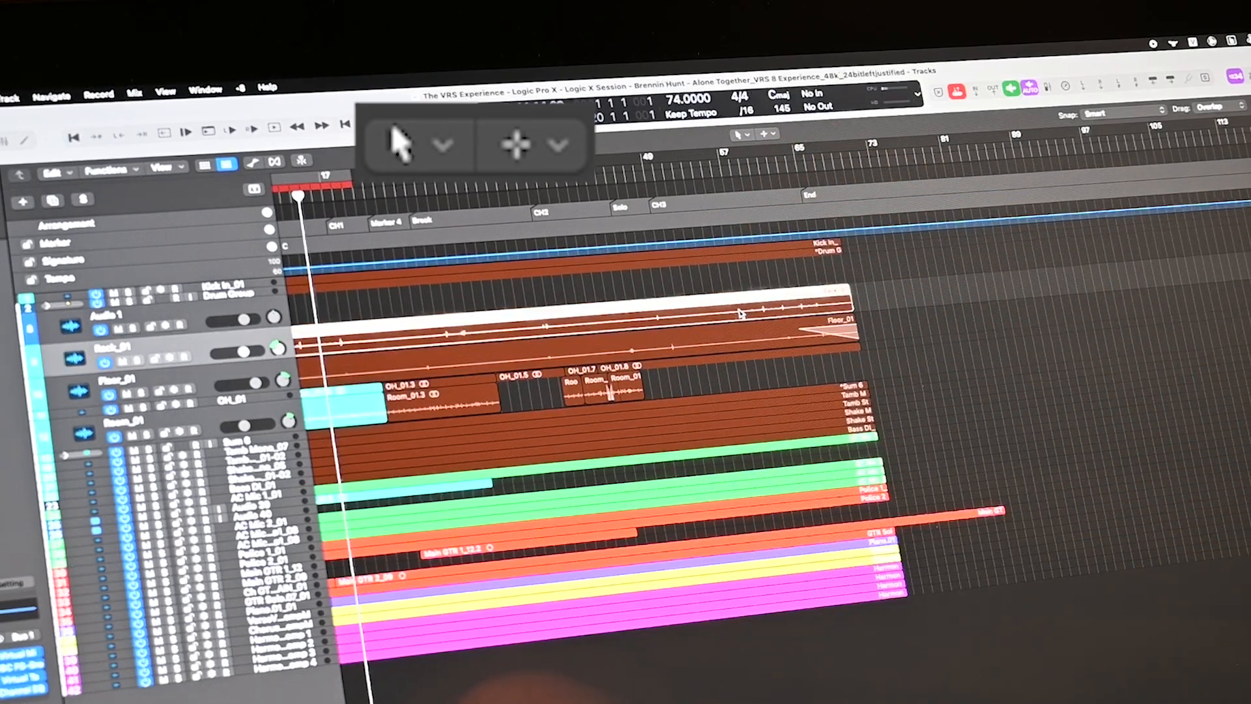
key(super+Down)
key(super+Down)
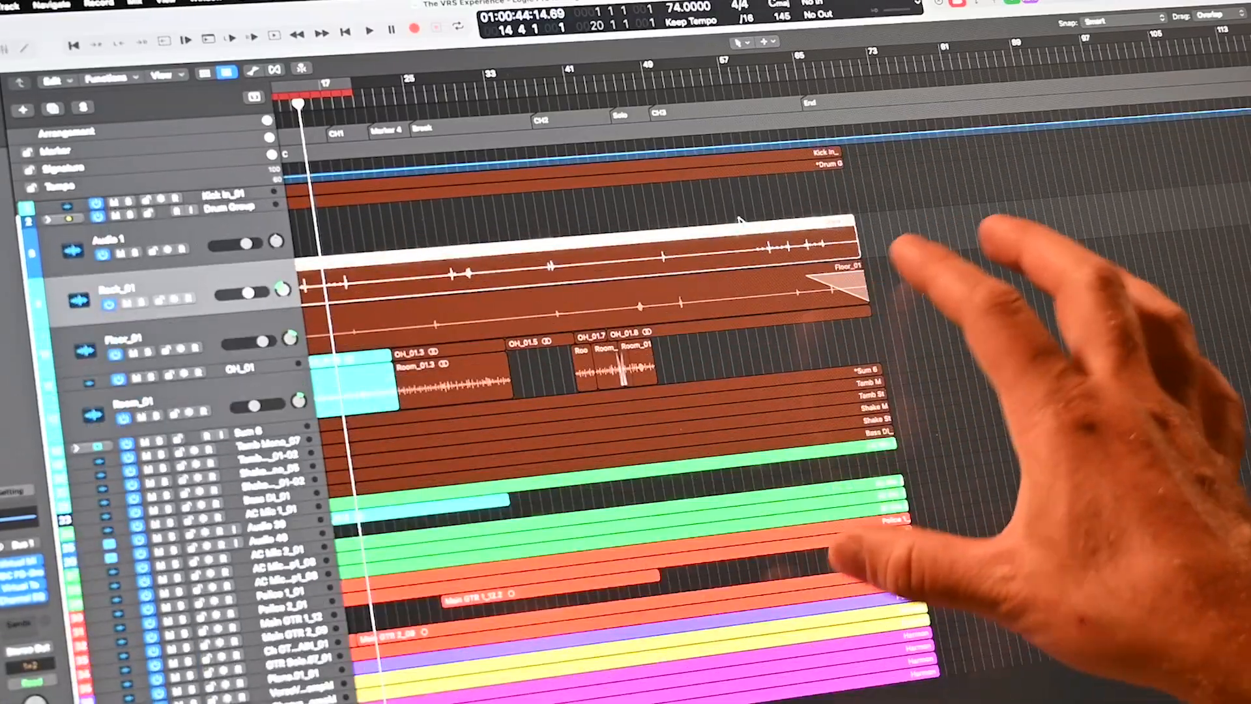
key(alt+r)
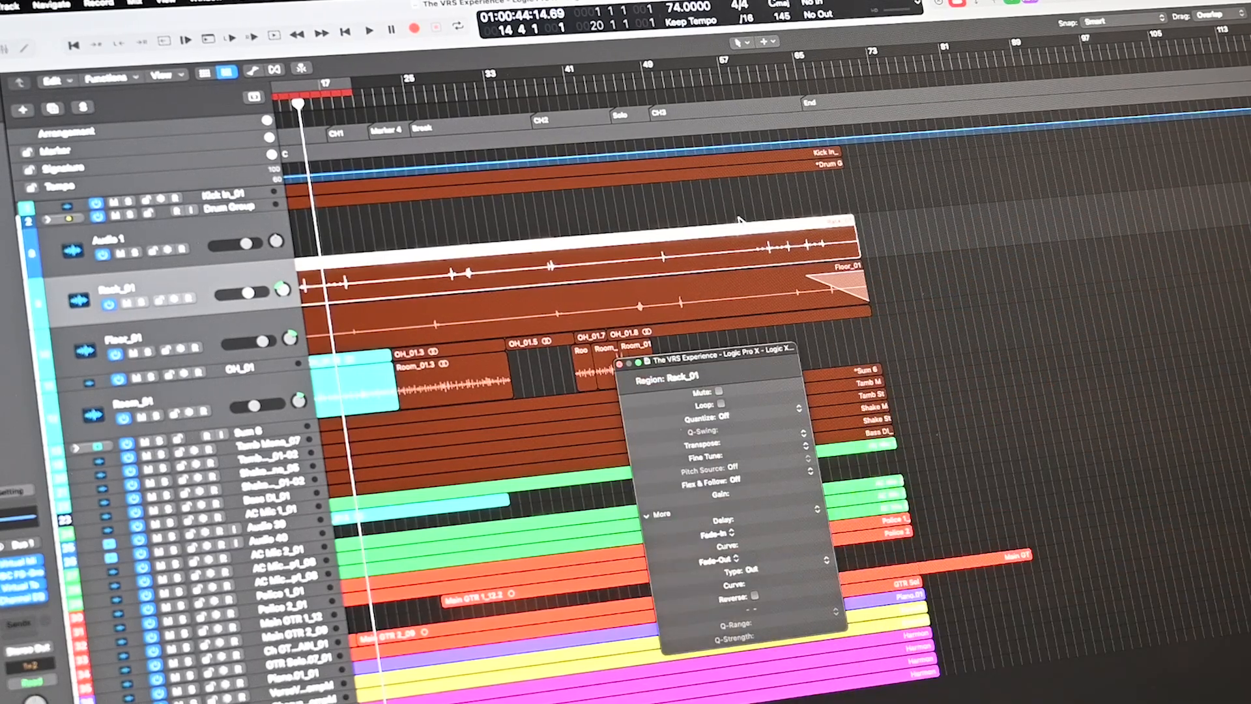
- Give Rack_01 a fade-in of 148, fade-out of 114 and -1.3 dB gain
drag(746, 531, 746, 301)
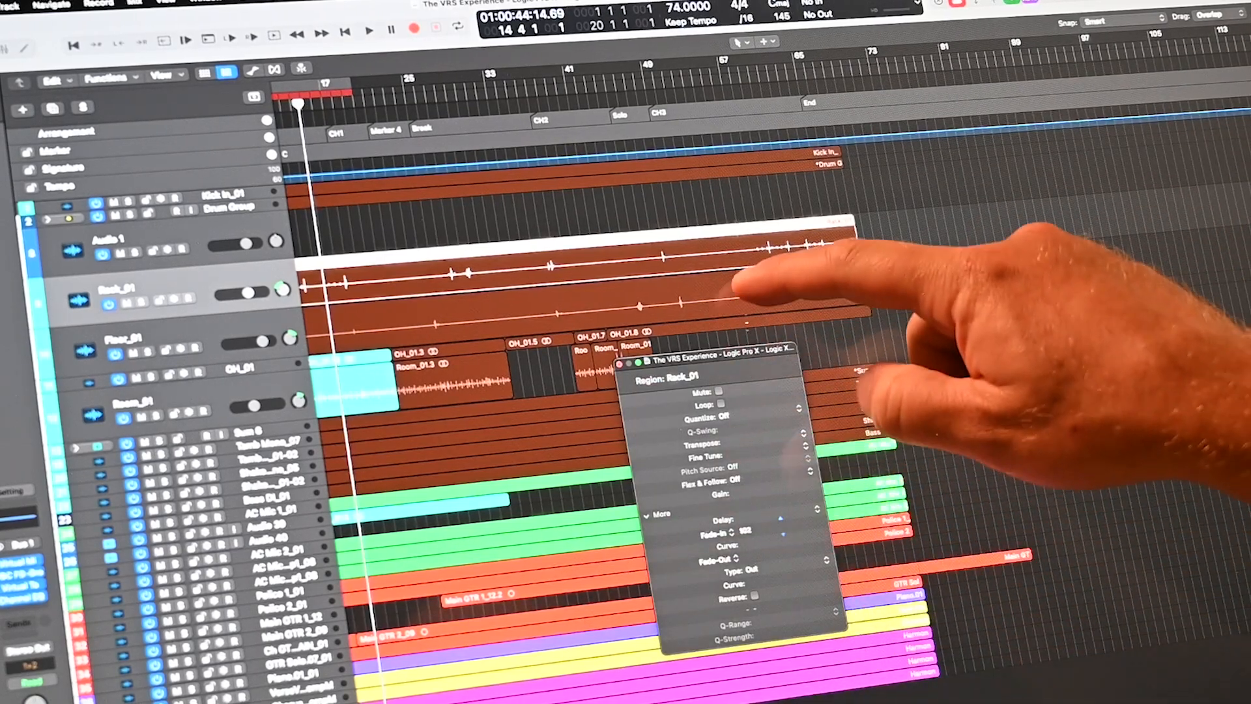
drag(746, 557, 764, 373)
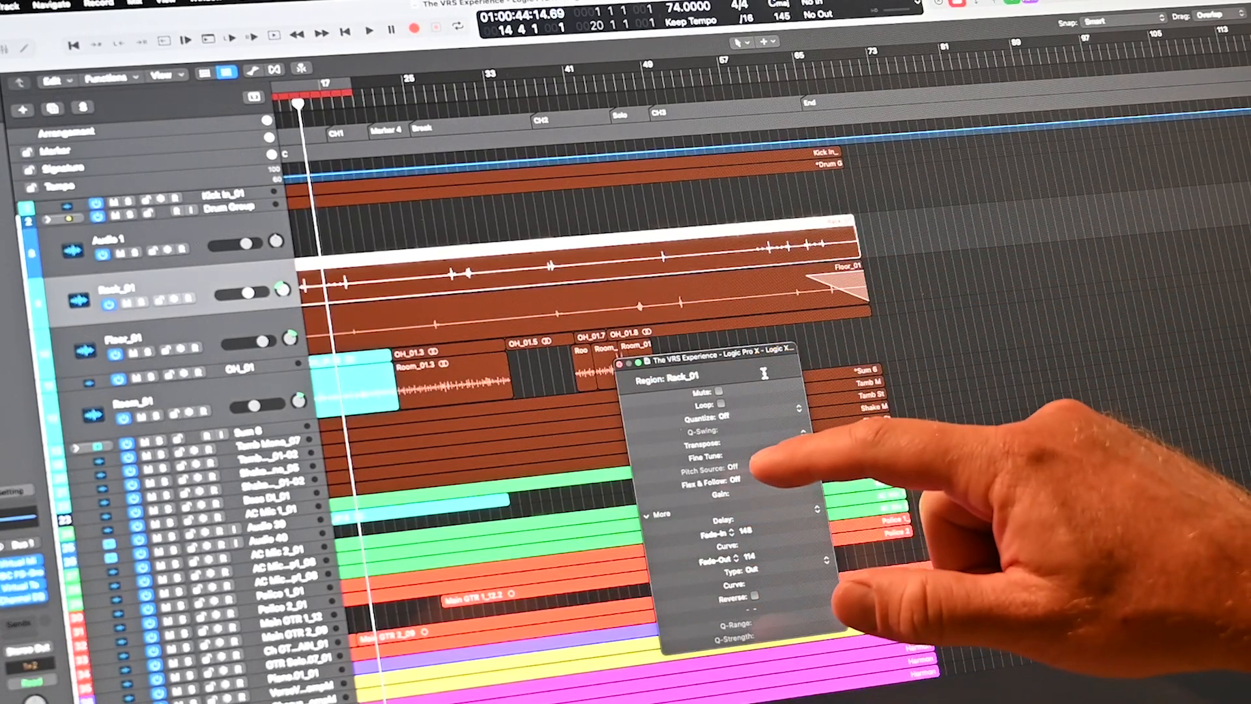
mouse_move(743, 430)
mouse_down()
mouse_move(782, 270)
mouse_move(935, 257)
mouse_move(777, 416)
mouse_move(788, 646)
mouse_move(739, 230)
mouse_move(761, 530)
mouse_move(746, 427)
mouse_up()
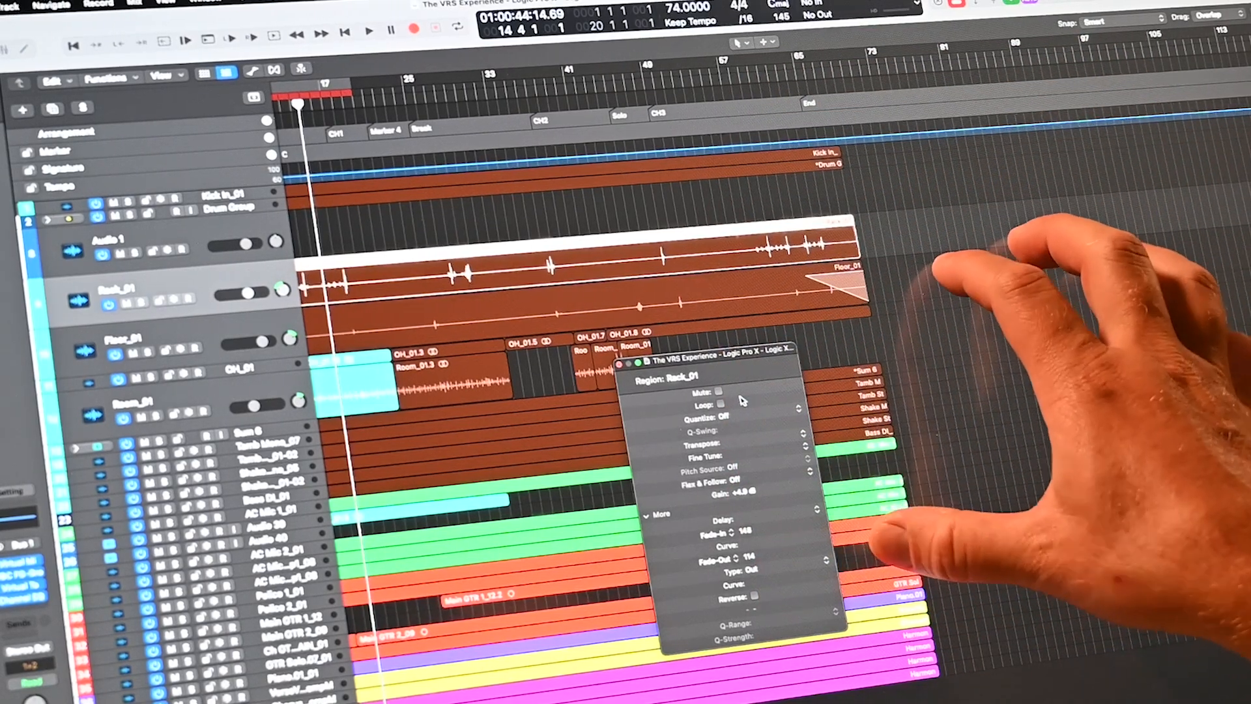
- Bounce the project to a 24-bit, 48000 Hz AIFF PCM file
key(alt+r)
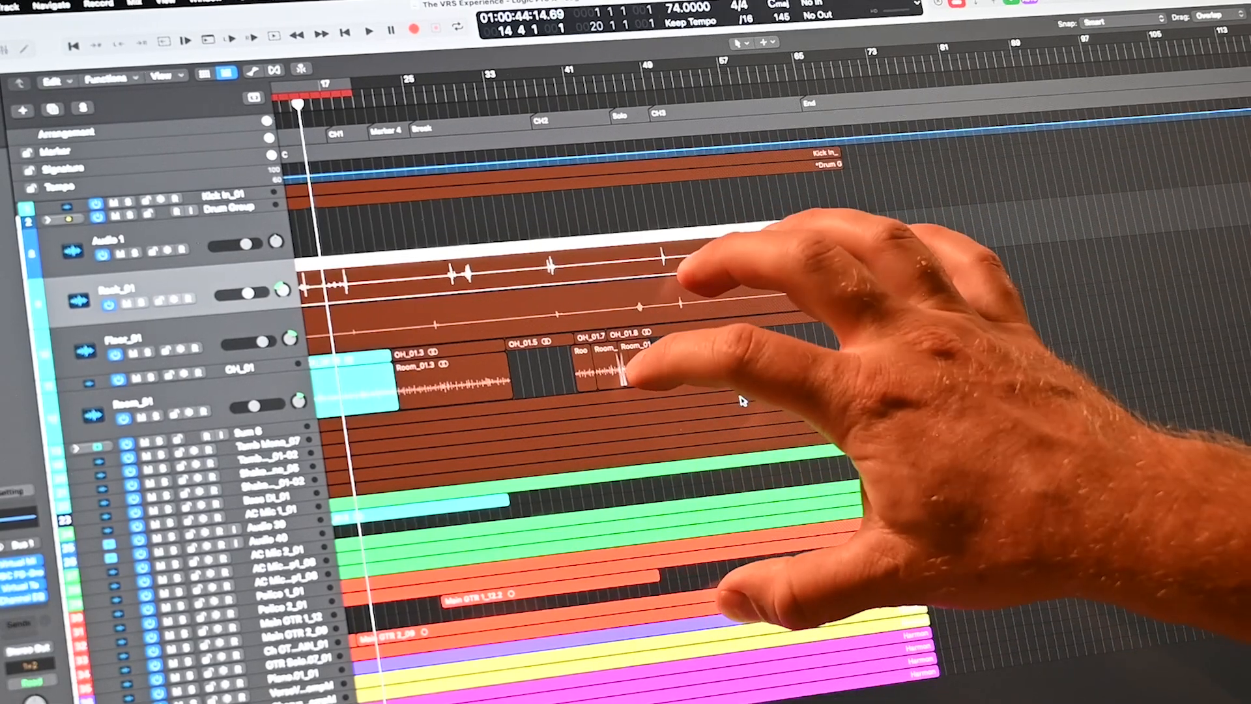
key(super+b)
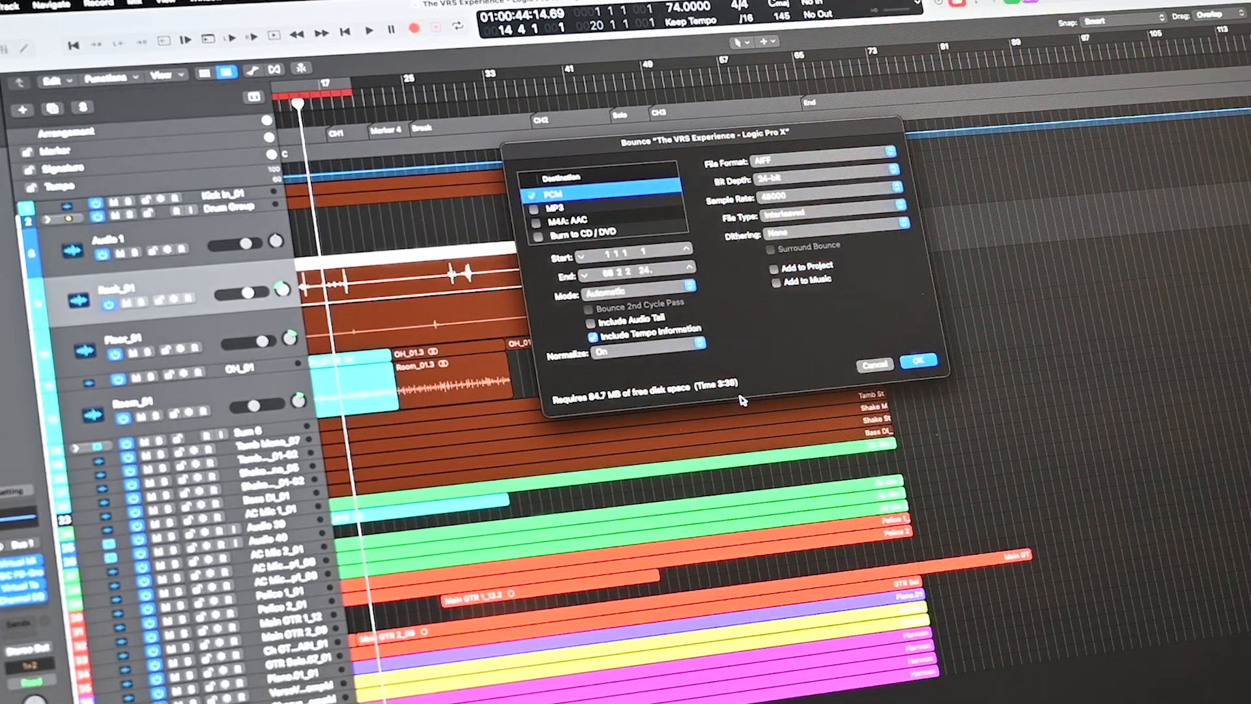
click(919, 361)
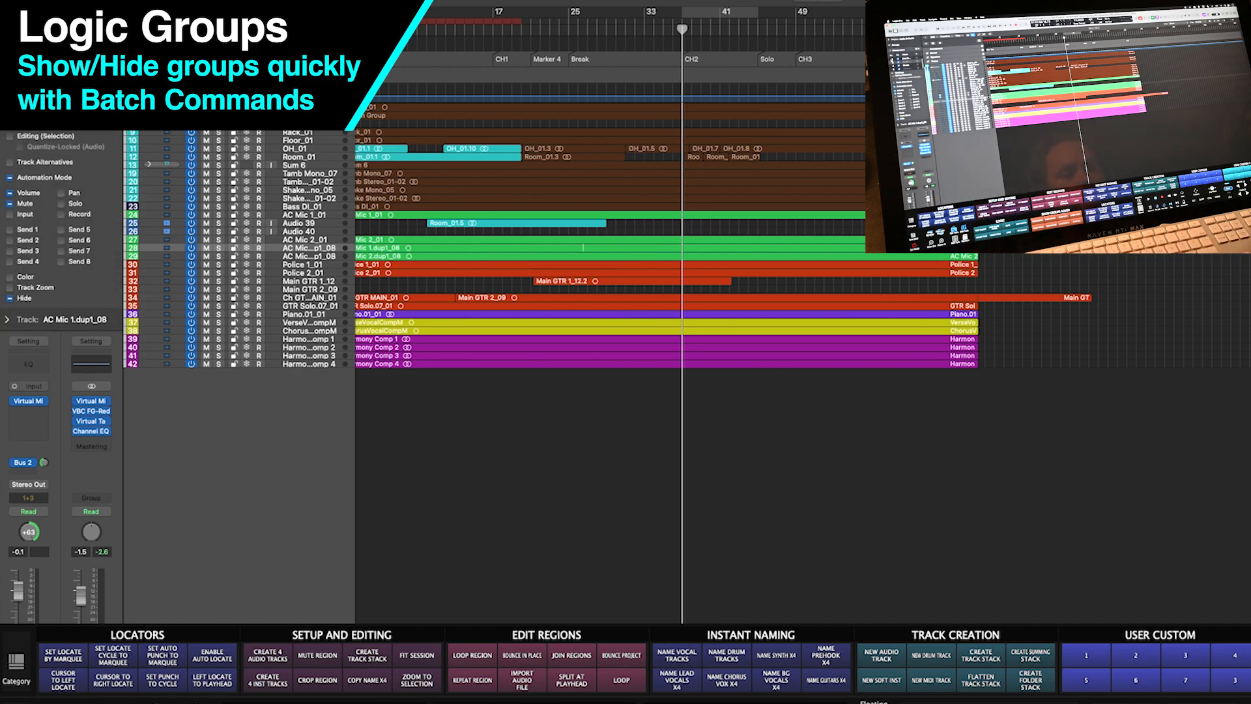
- Switch the panel to MIXING, delete the three old groups, and create an All Tracks group with Hide on
click(16, 661)
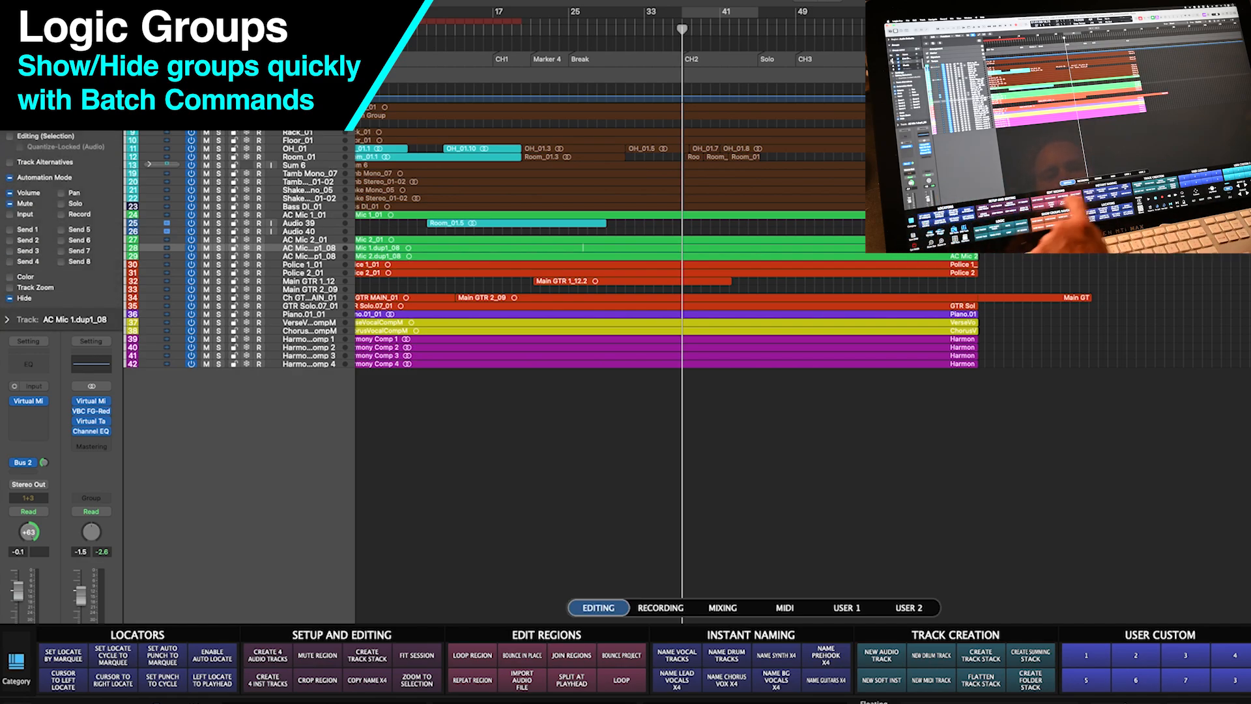
click(723, 607)
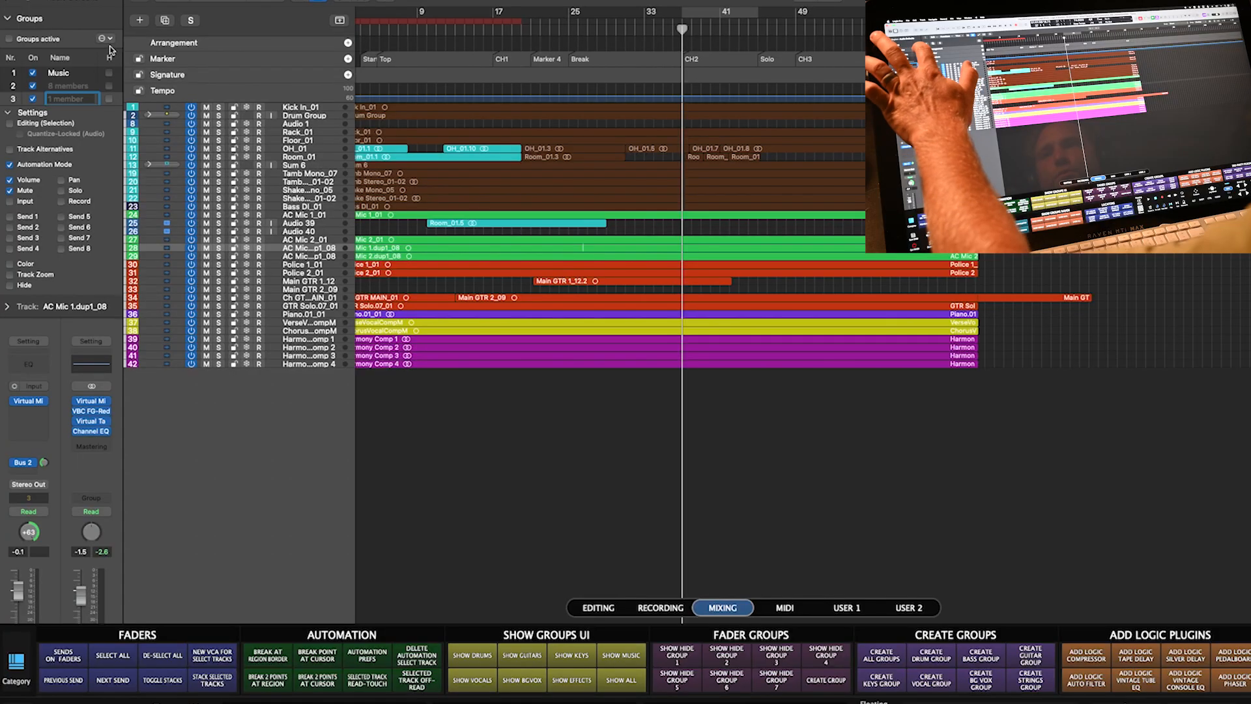
click(104, 39)
click(123, 60)
click(104, 39)
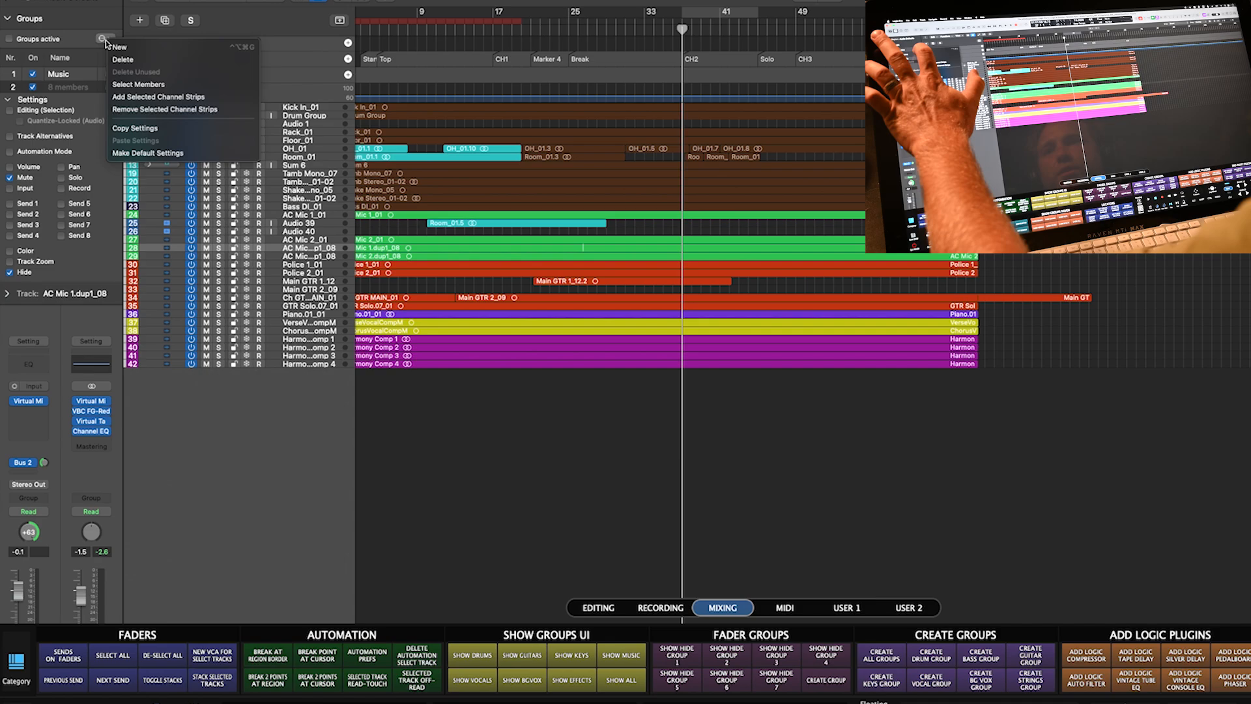
click(125, 61)
click(102, 39)
click(122, 60)
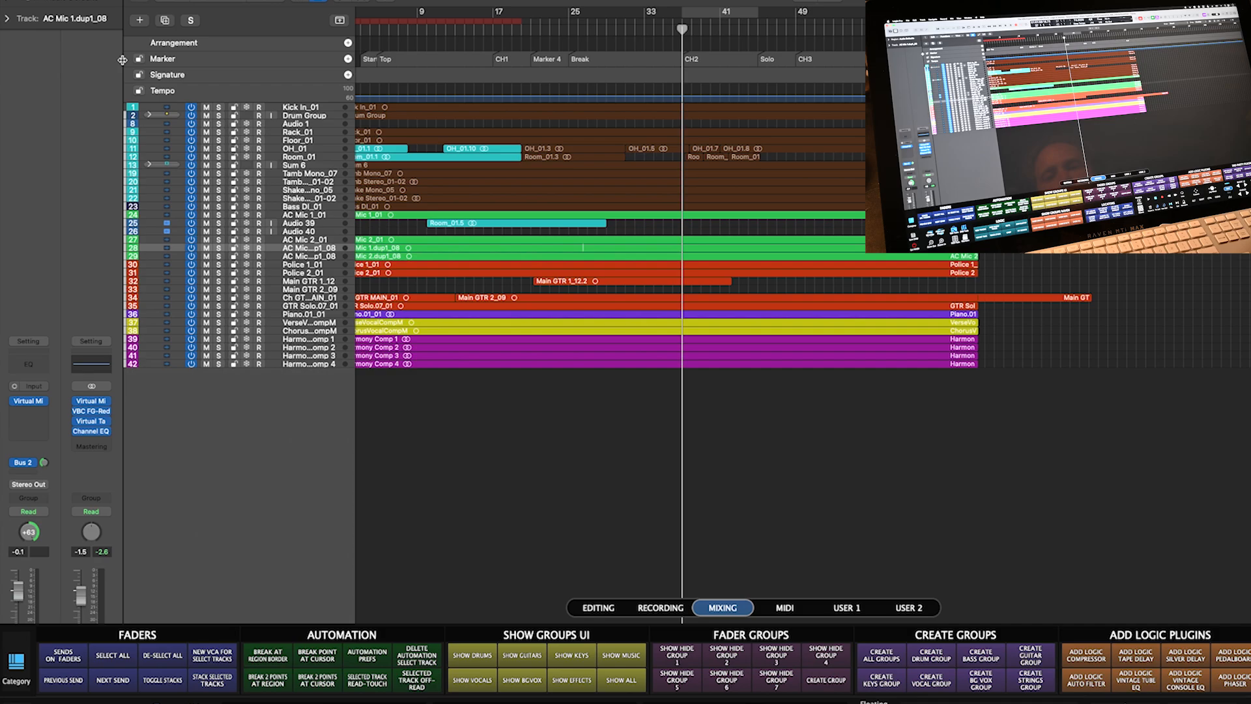
click(379, 391)
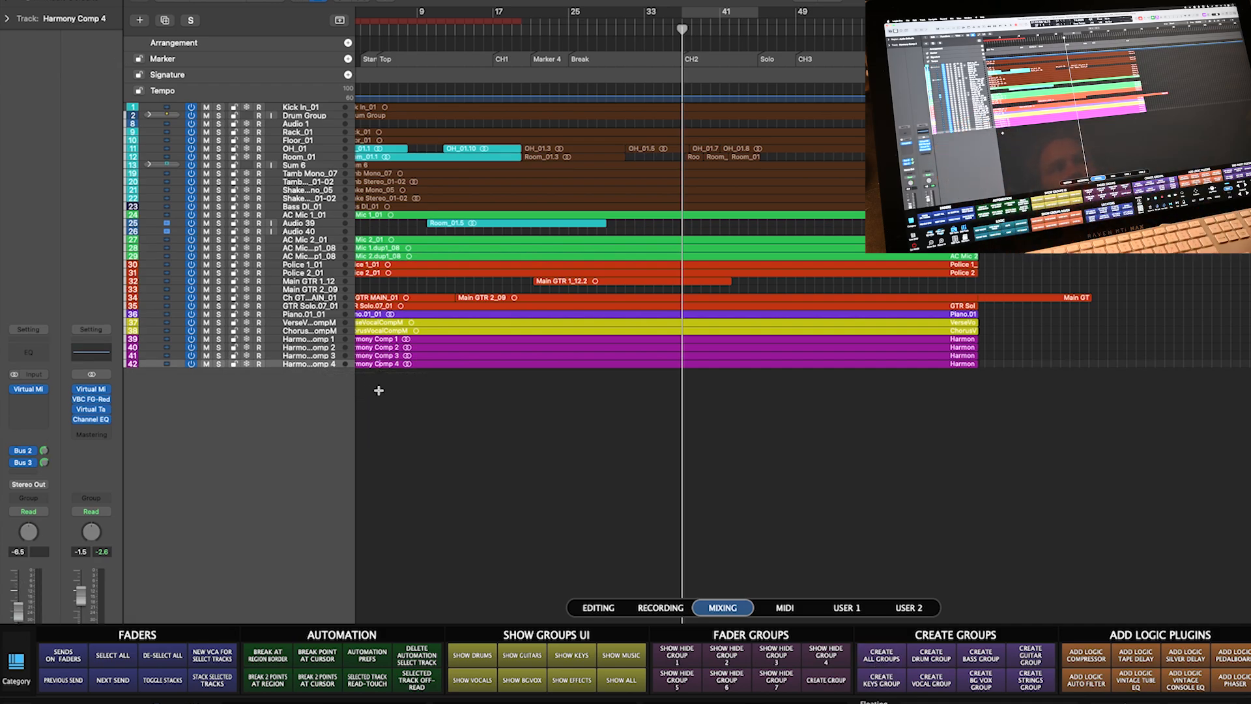
click(881, 655)
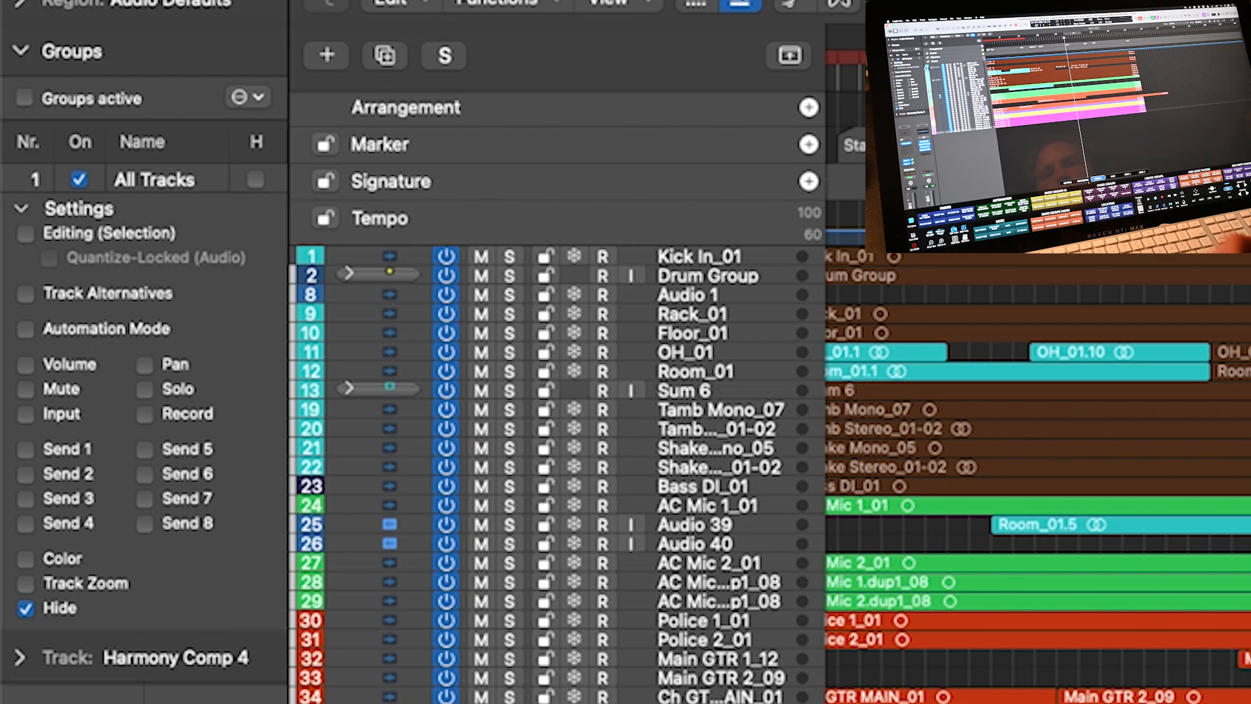
- Group the tracks from Drum Group to Bass DI_01 as a new Drums group
click(688, 295)
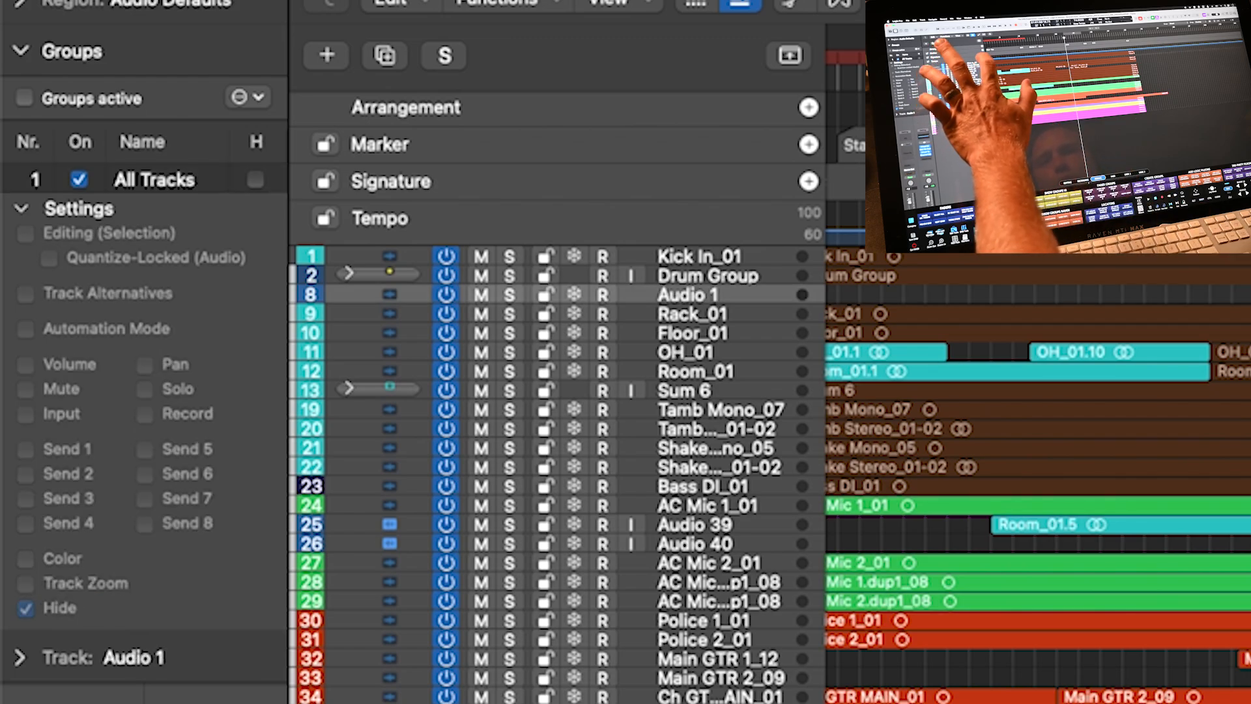
click(708, 276)
shift+click(702, 486)
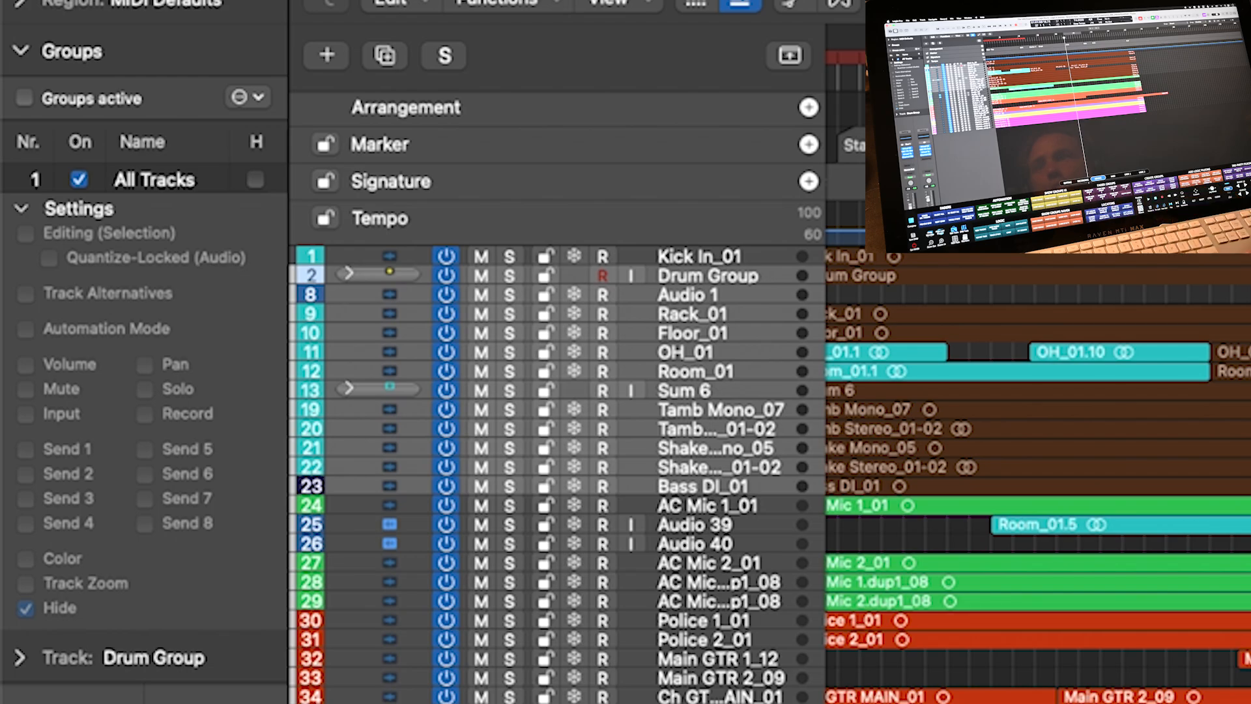
key(alt+shift+g)
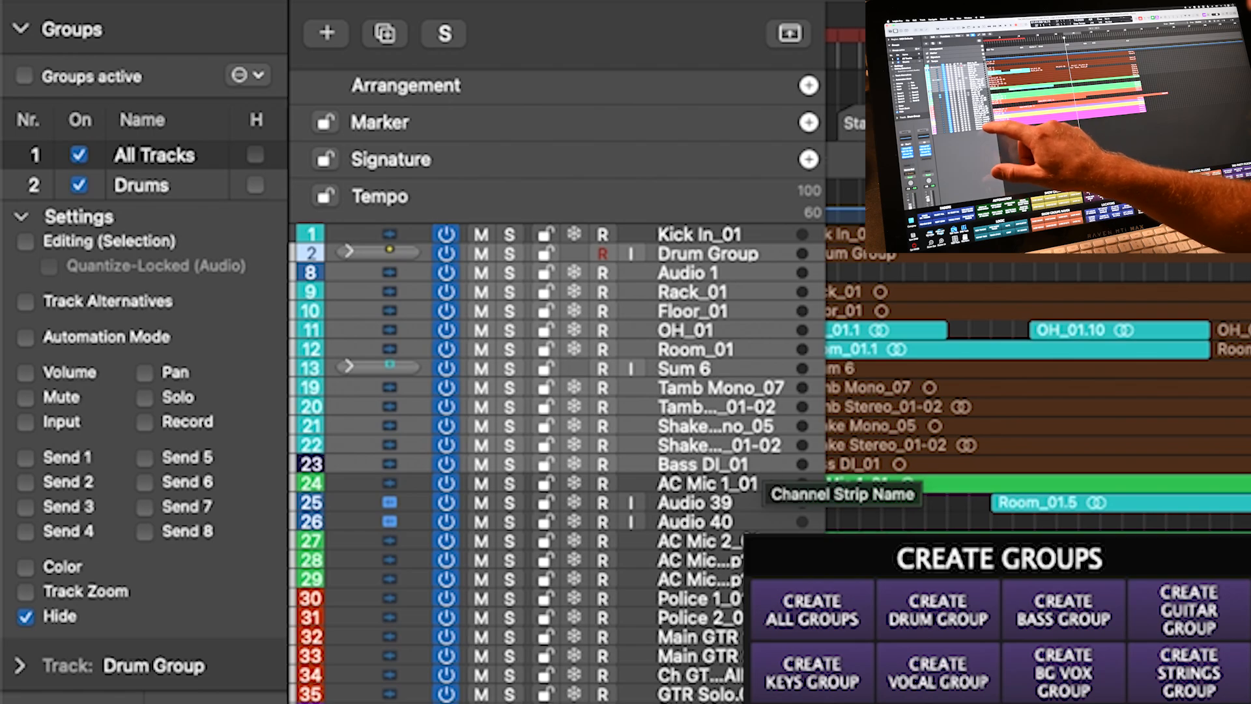
- Create a Vocals group from Police 1 downward and set it to hide its tracks
click(717, 700)
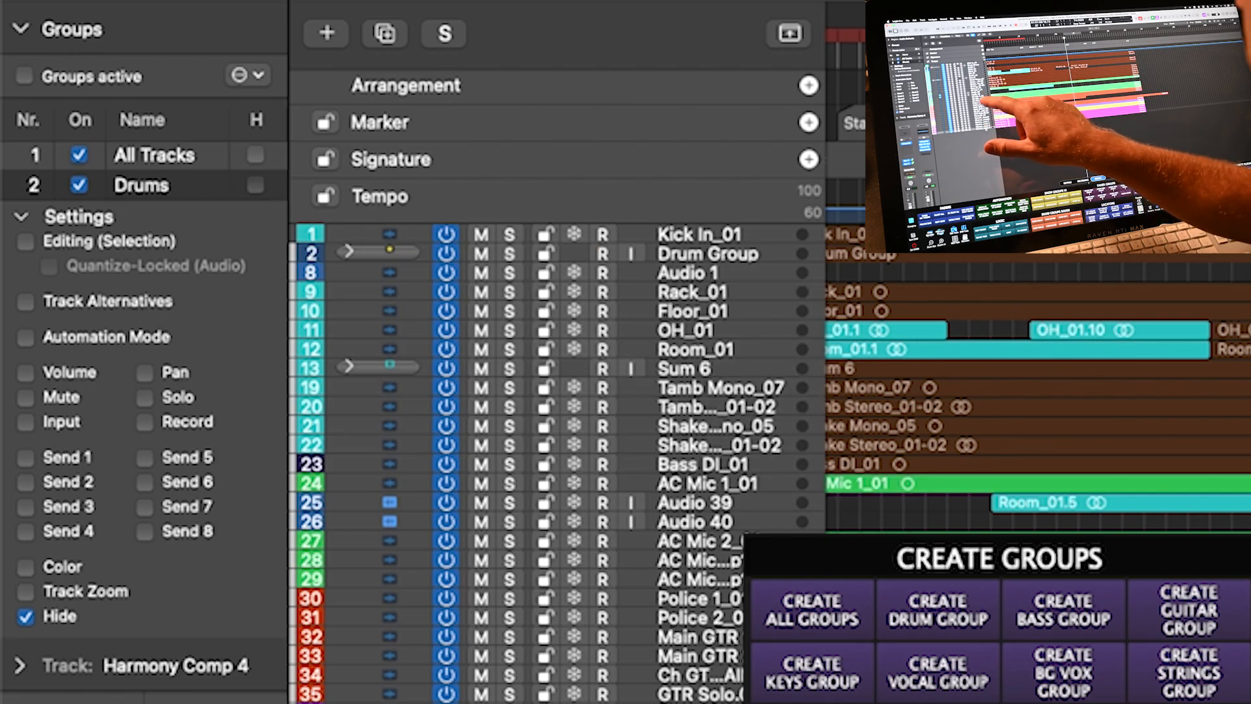
shift+click(700, 598)
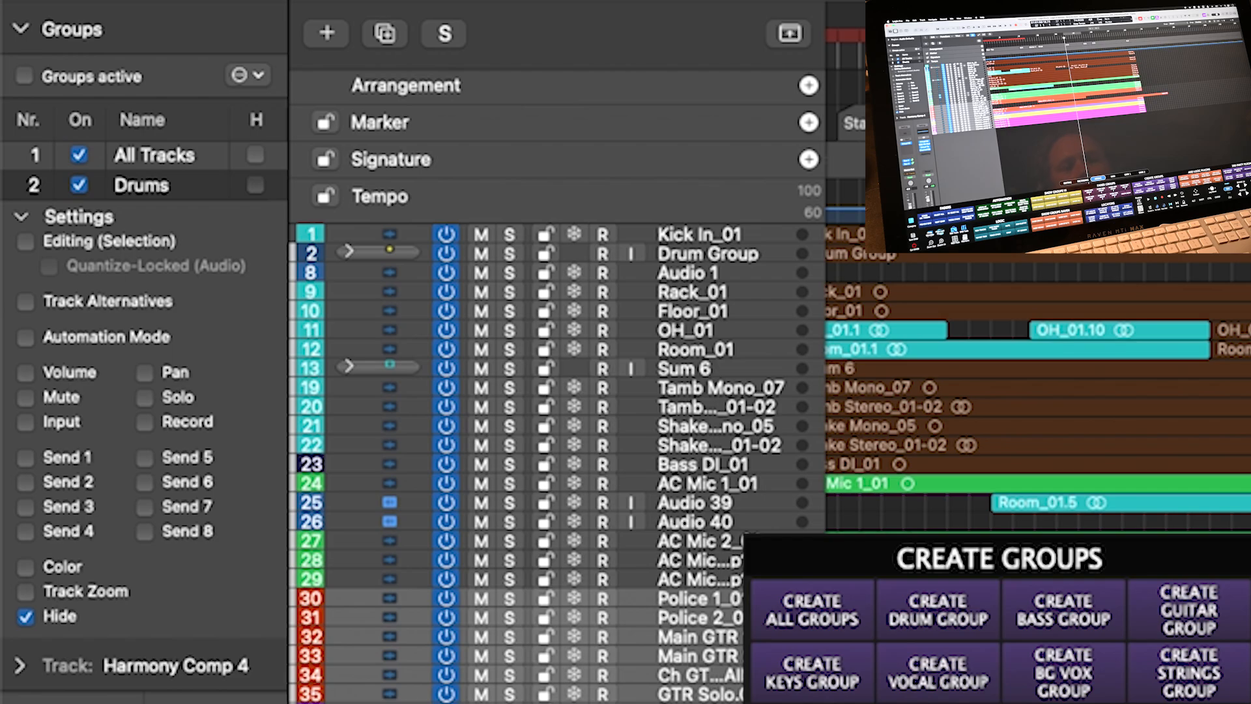
click(939, 672)
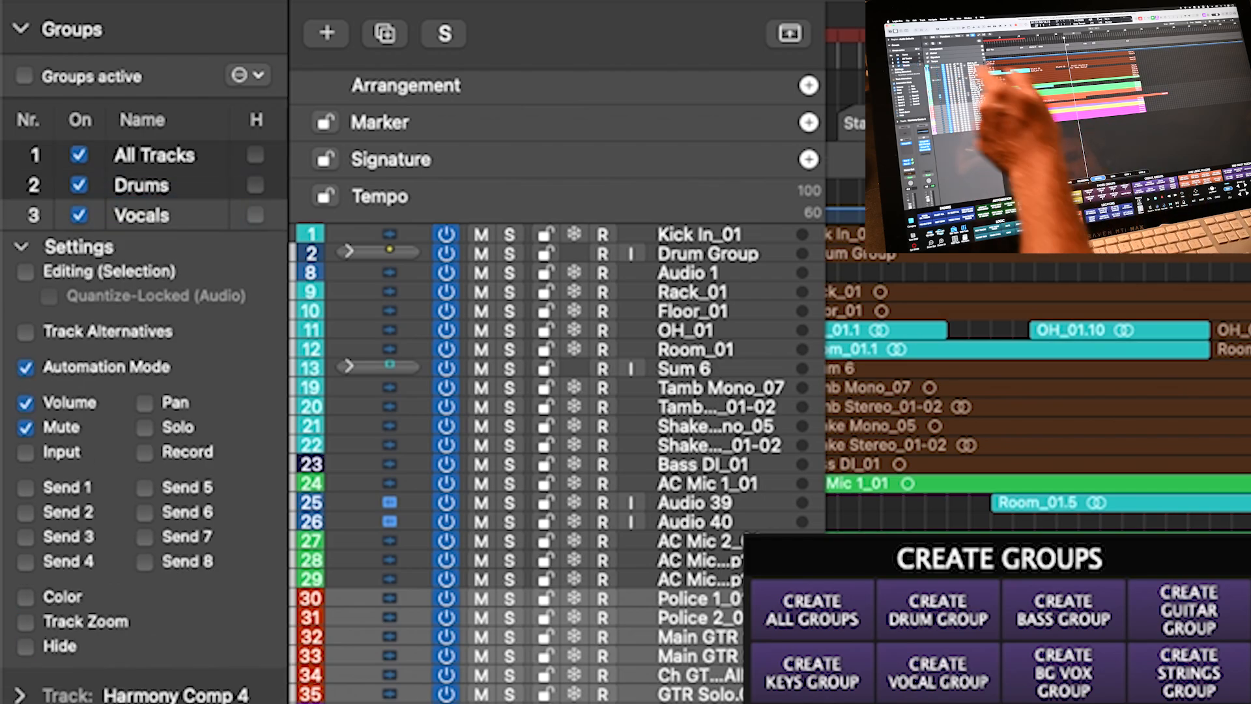
click(25, 646)
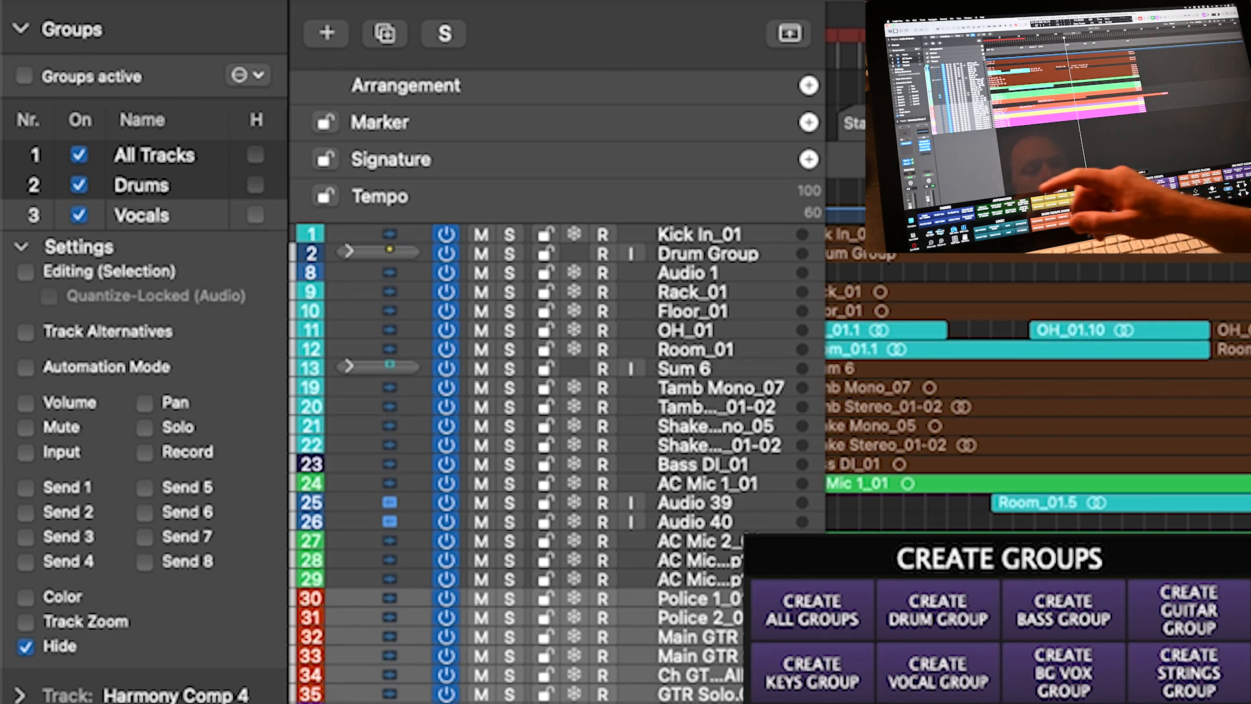
- Create a Guitar group from the tracks from Audio 39 to AC Mic 2.dup1_08
click(703, 579)
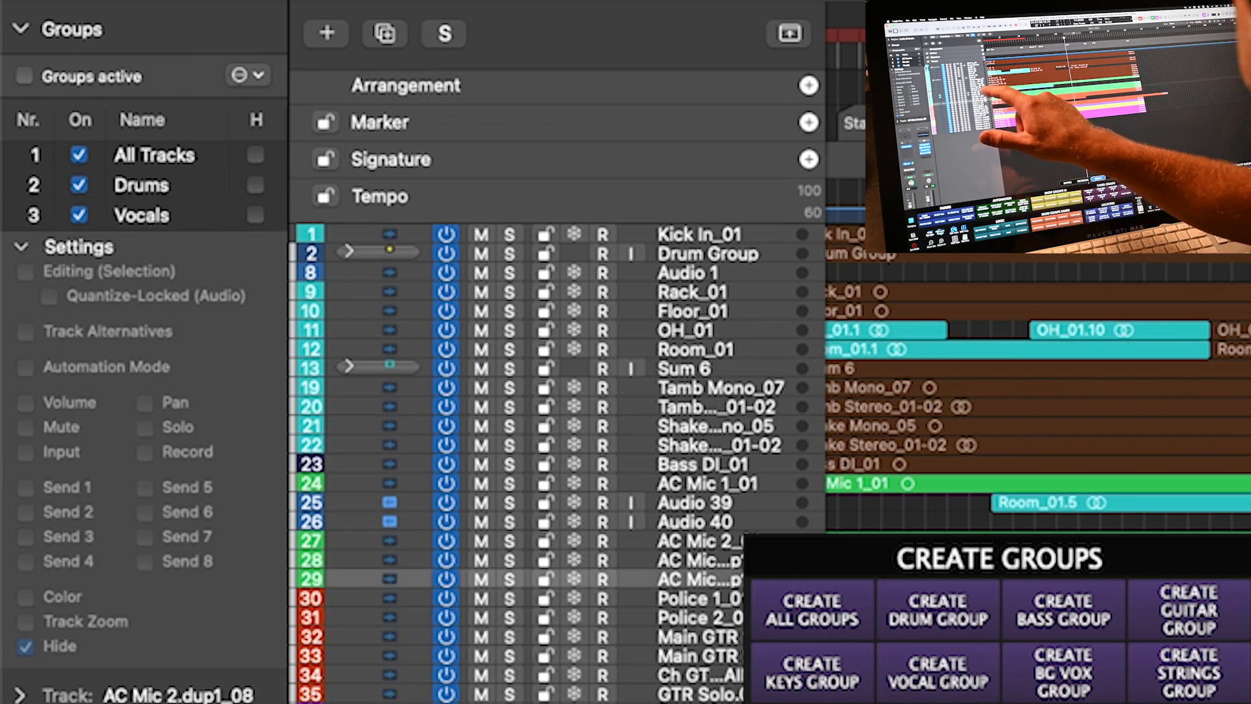
shift+click(695, 502)
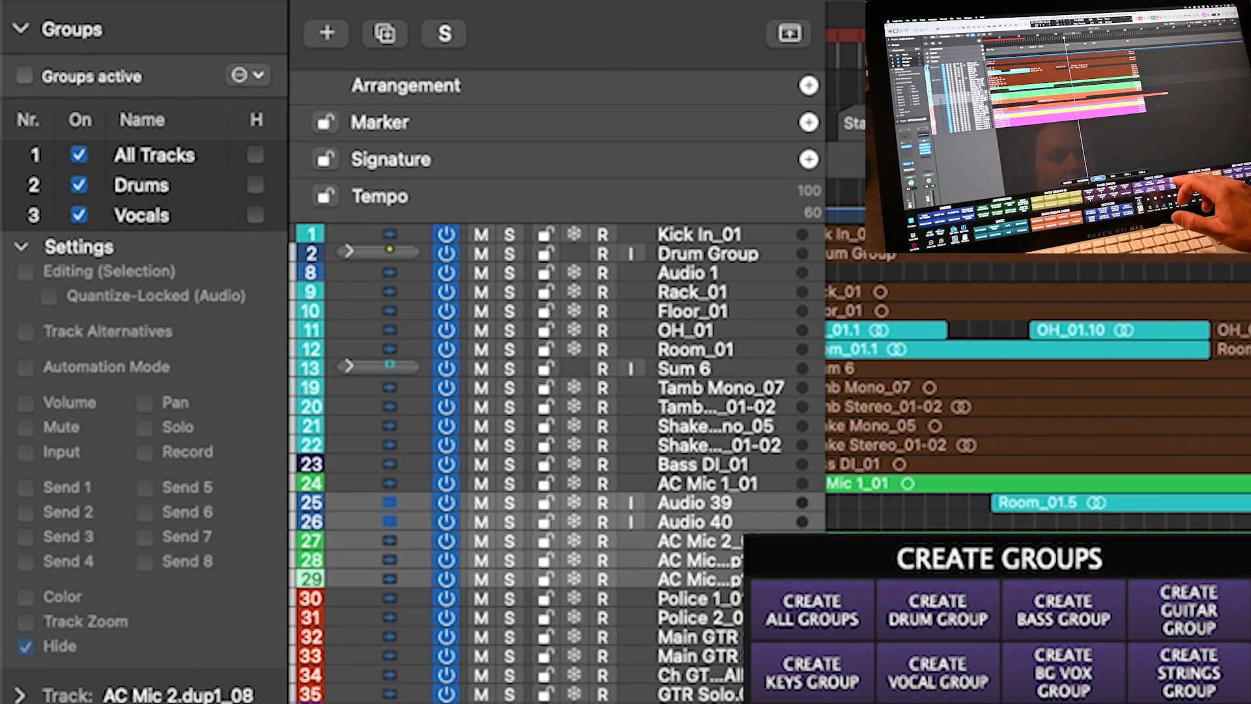
click(1189, 610)
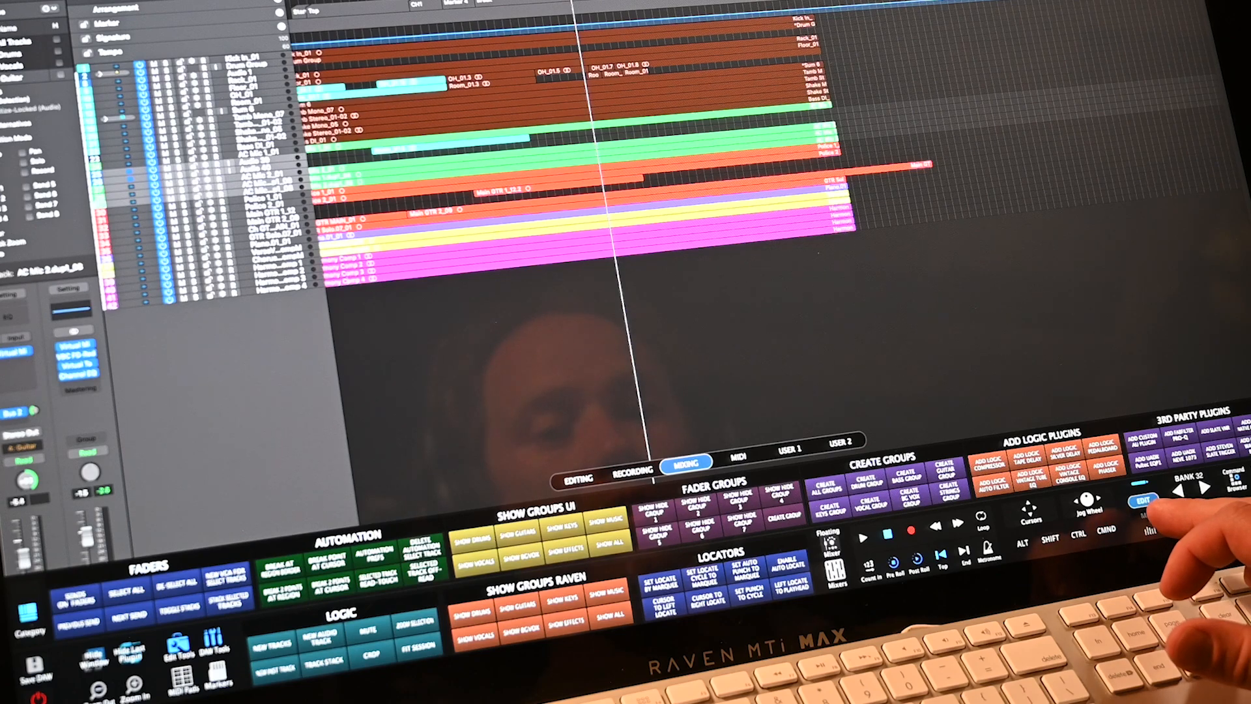
- Open the full-screen mixer and view the DRUMS, GUITARS and VOCALS channel banks
click(835, 573)
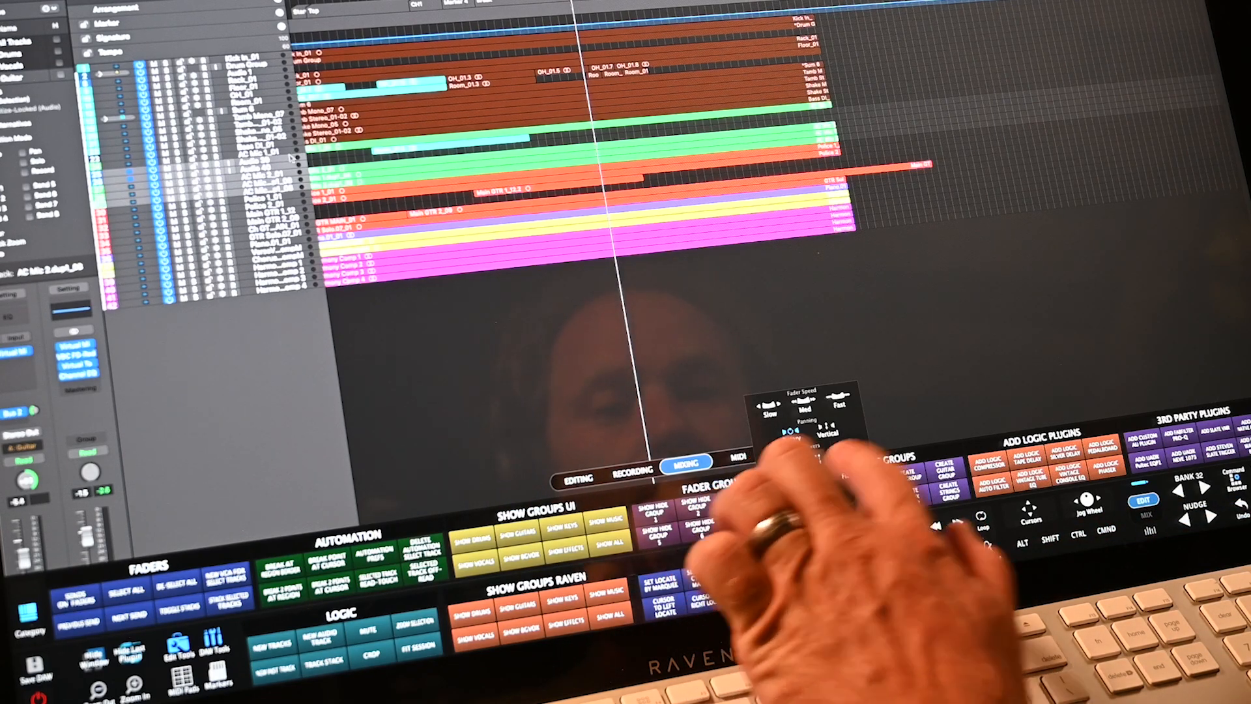
click(818, 460)
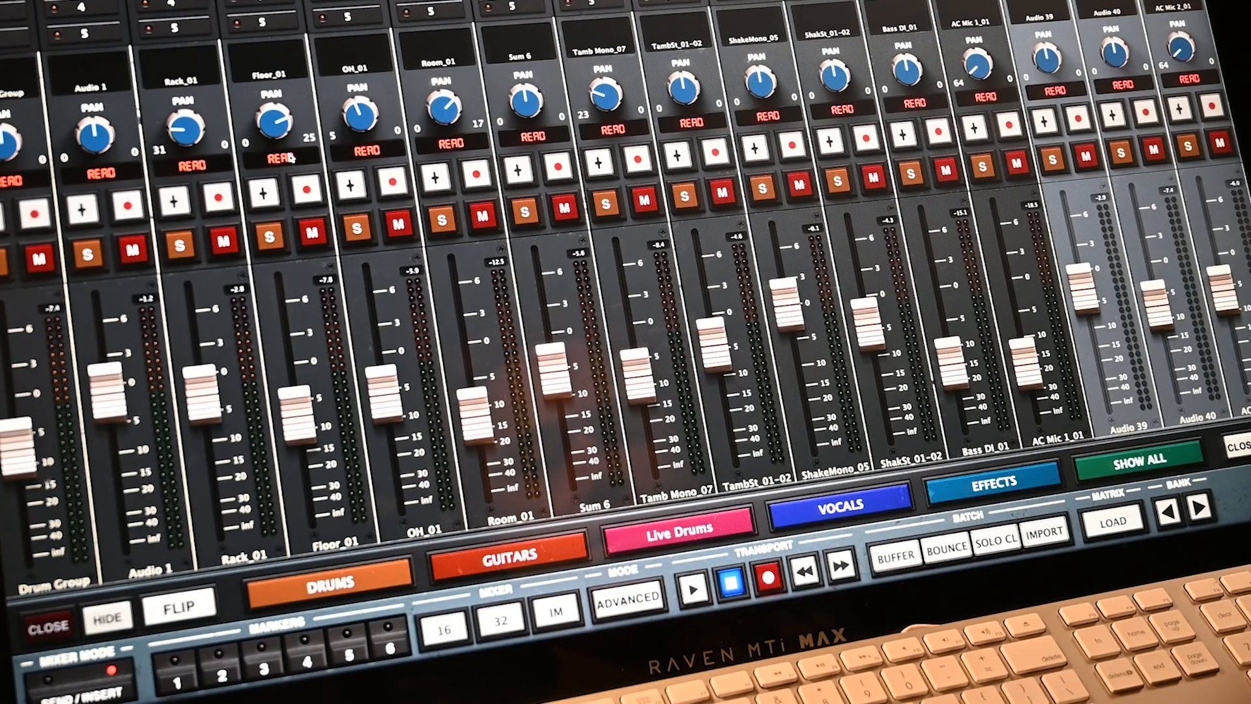
click(836, 466)
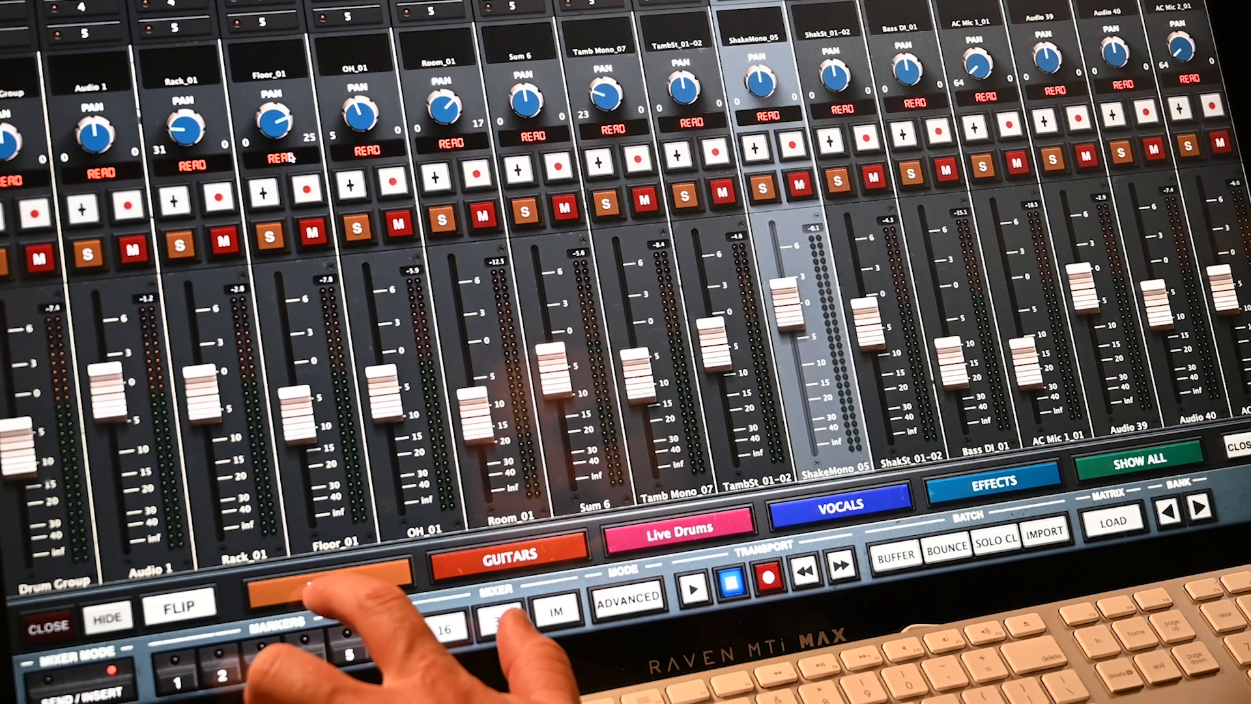
click(313, 590)
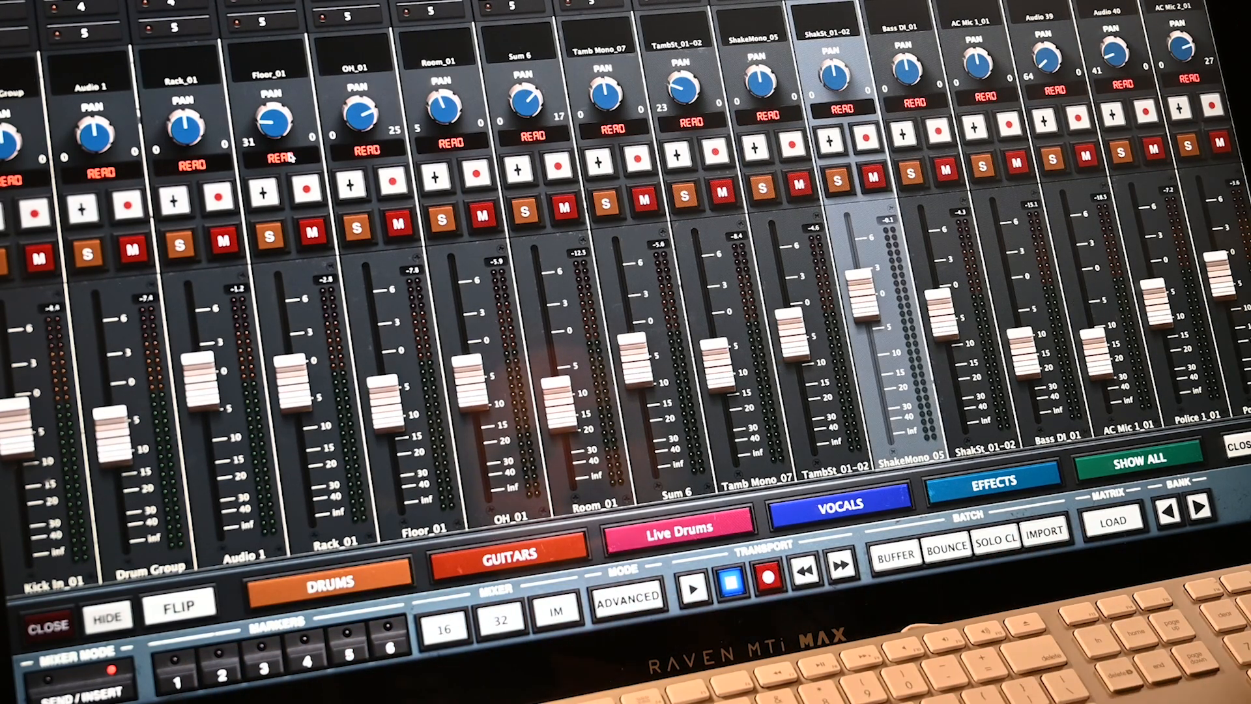
click(544, 551)
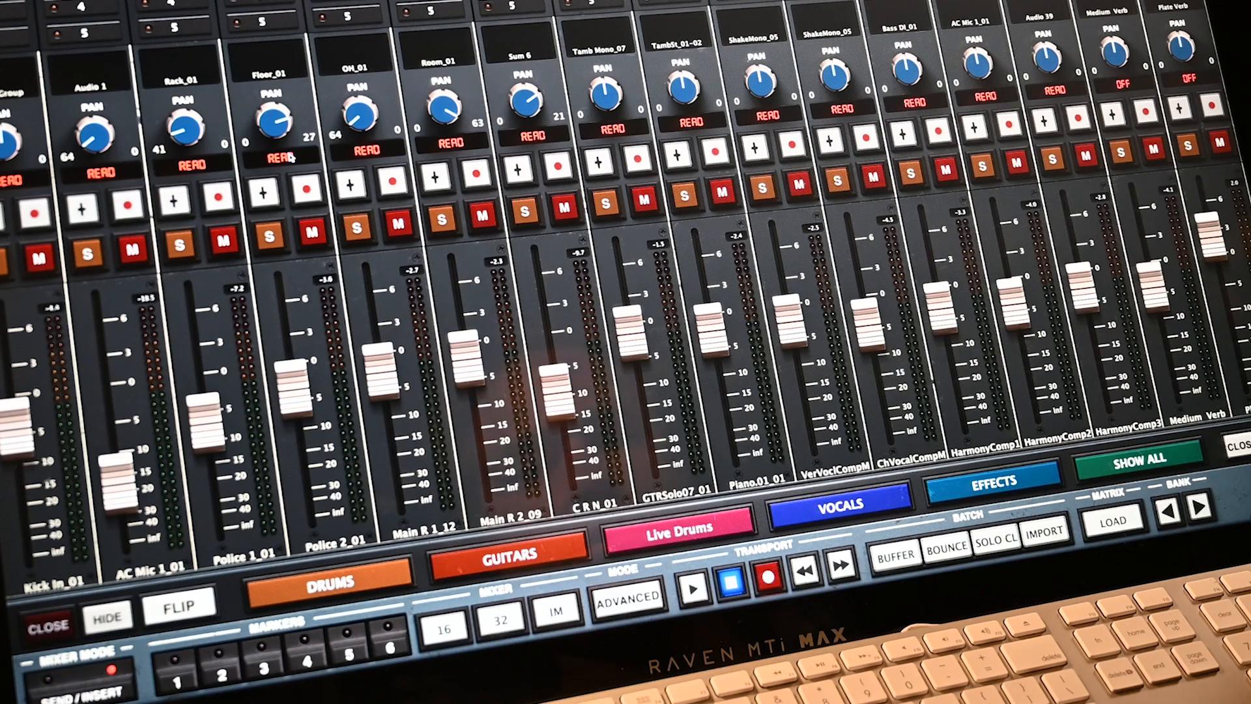
click(841, 505)
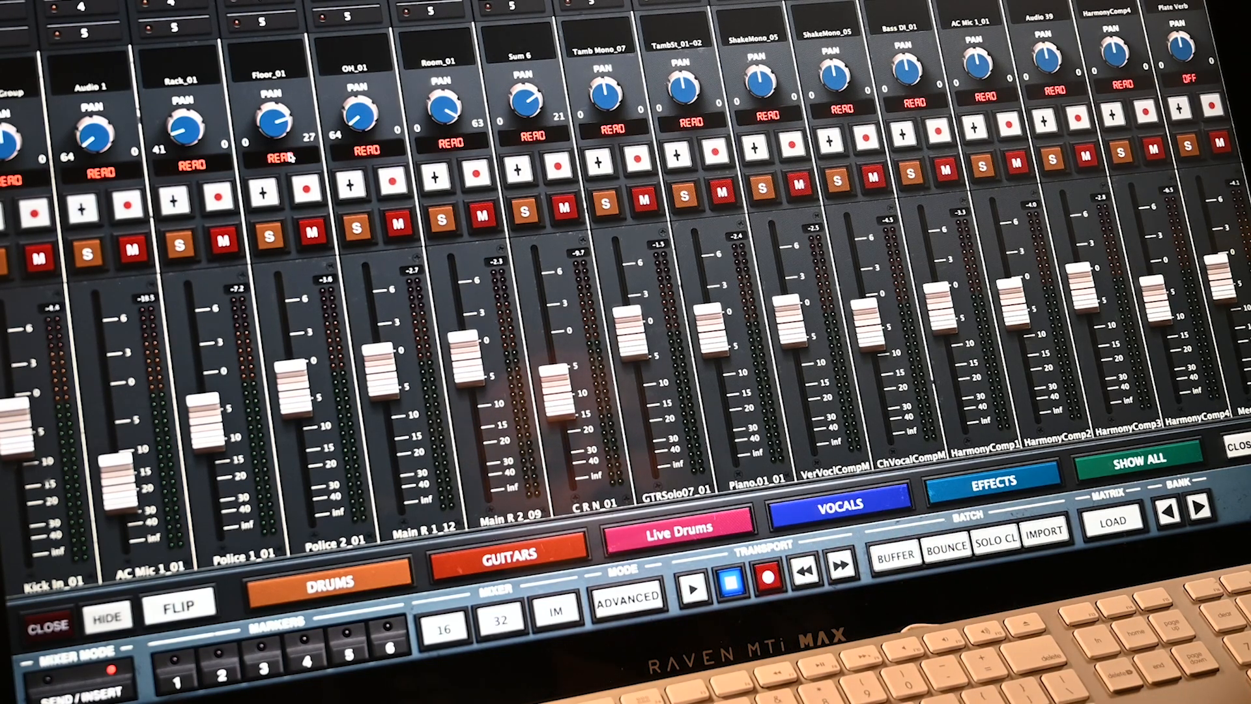
- Reassign the EFFECTS group slot to the Vocals group, then show all channels
click(993, 481)
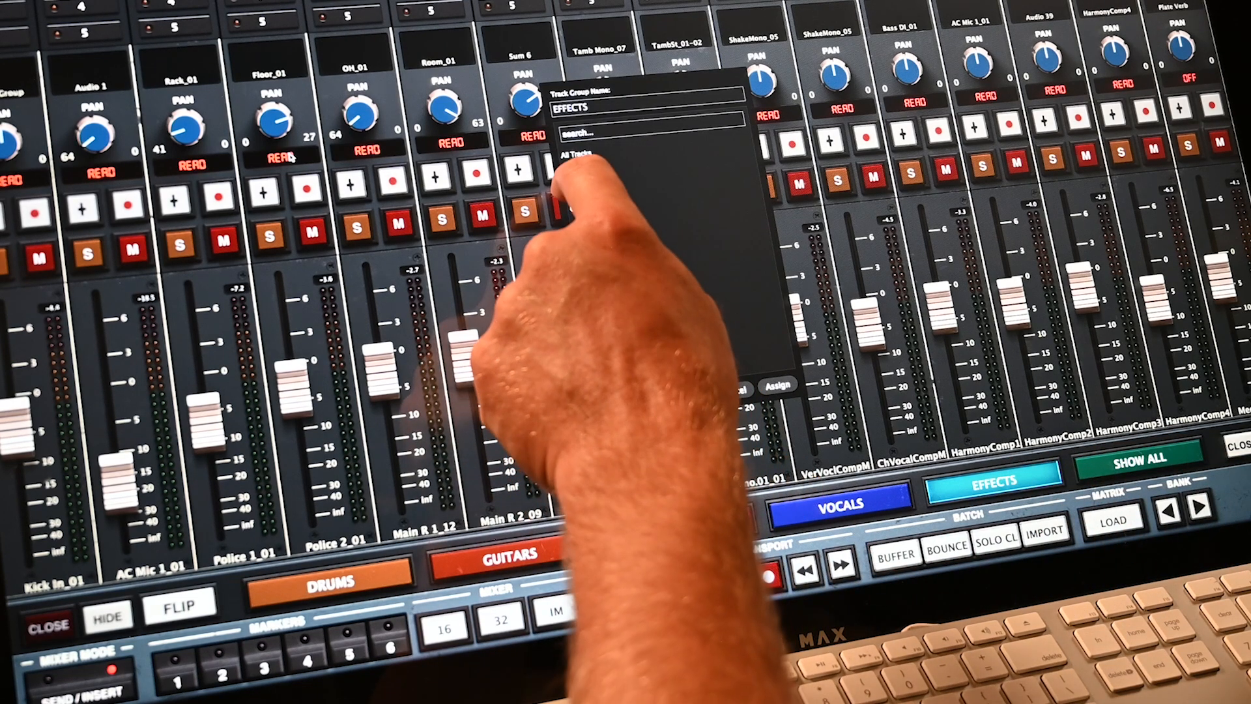
click(584, 212)
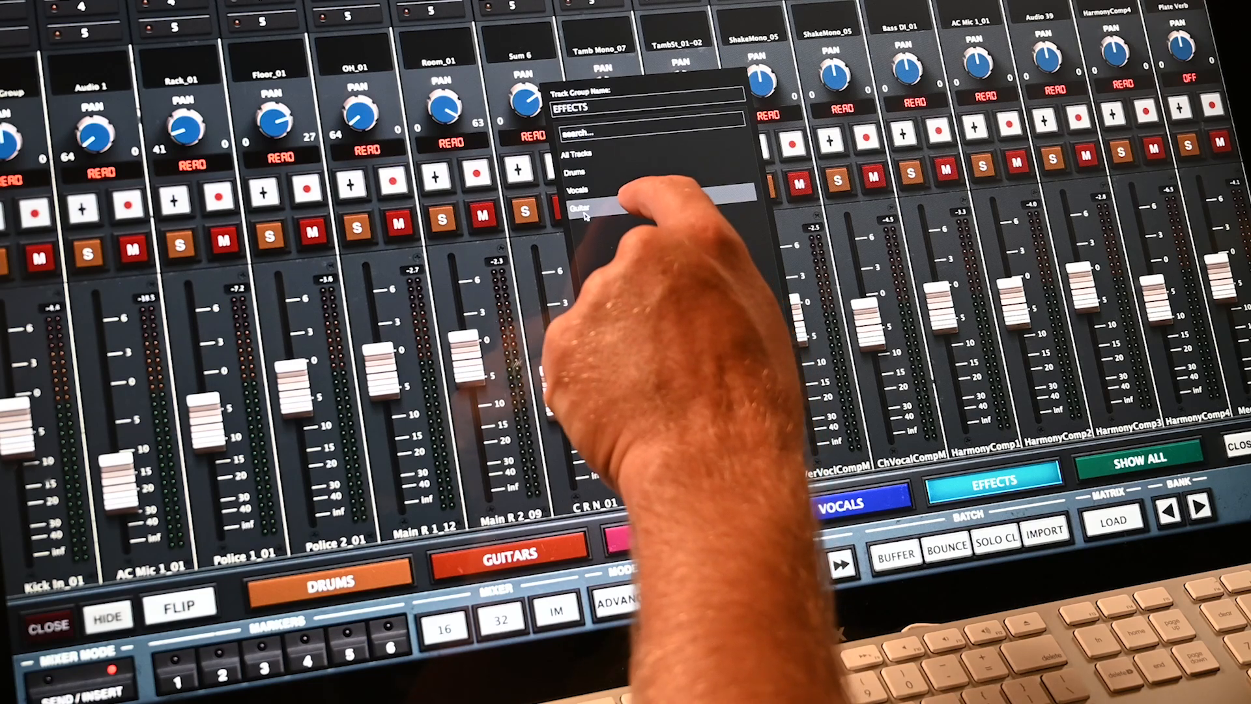
click(773, 382)
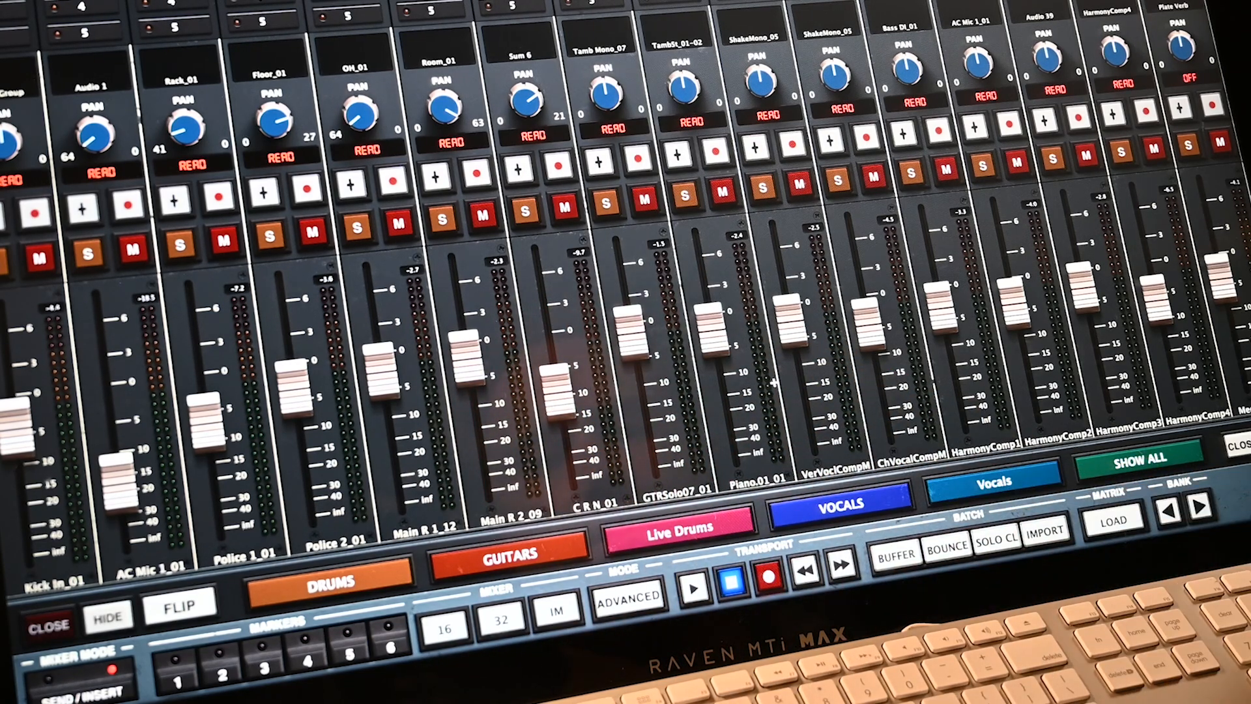
click(1139, 459)
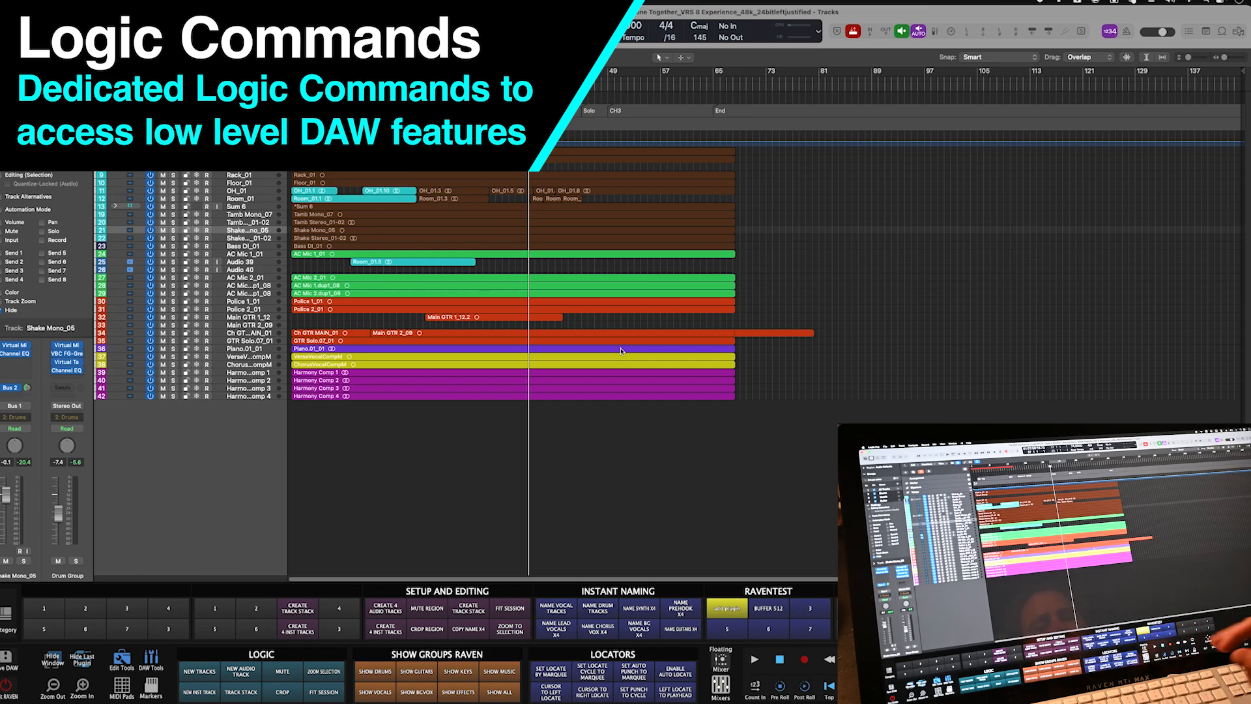
- Add the DAW command Arrange Window Assign Track Color to button 3, found by searching 'color'
click(810, 608)
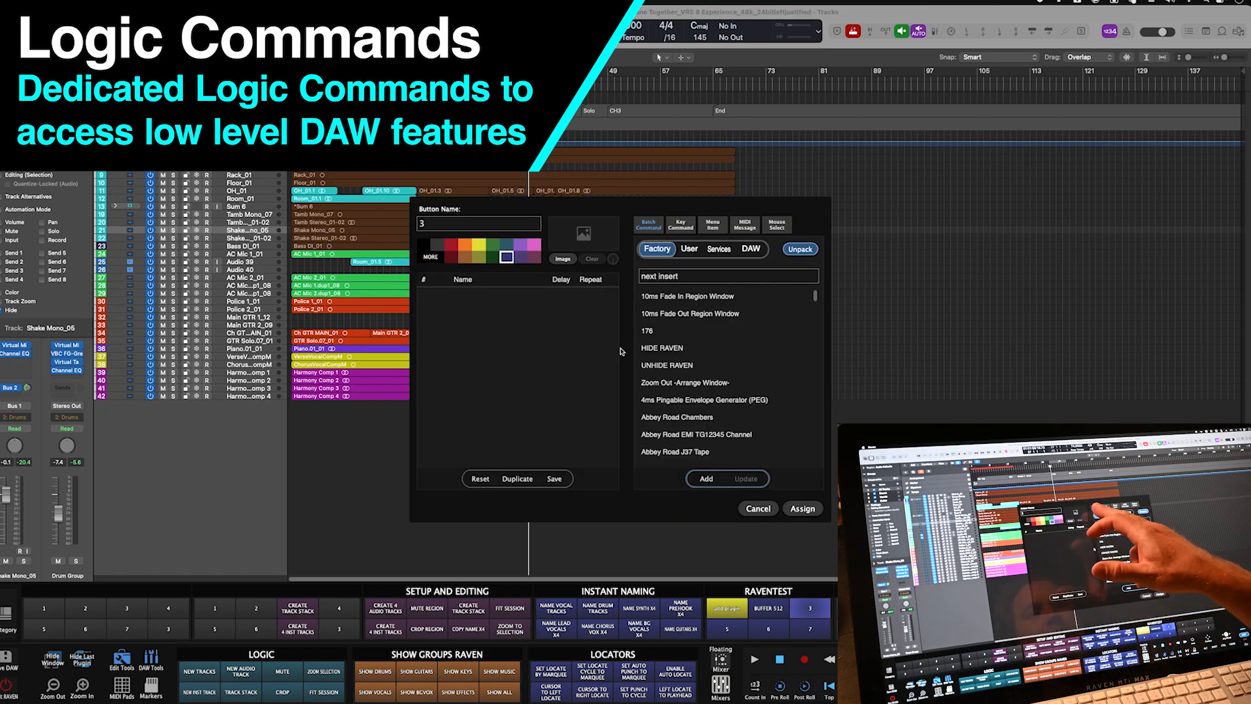
click(751, 249)
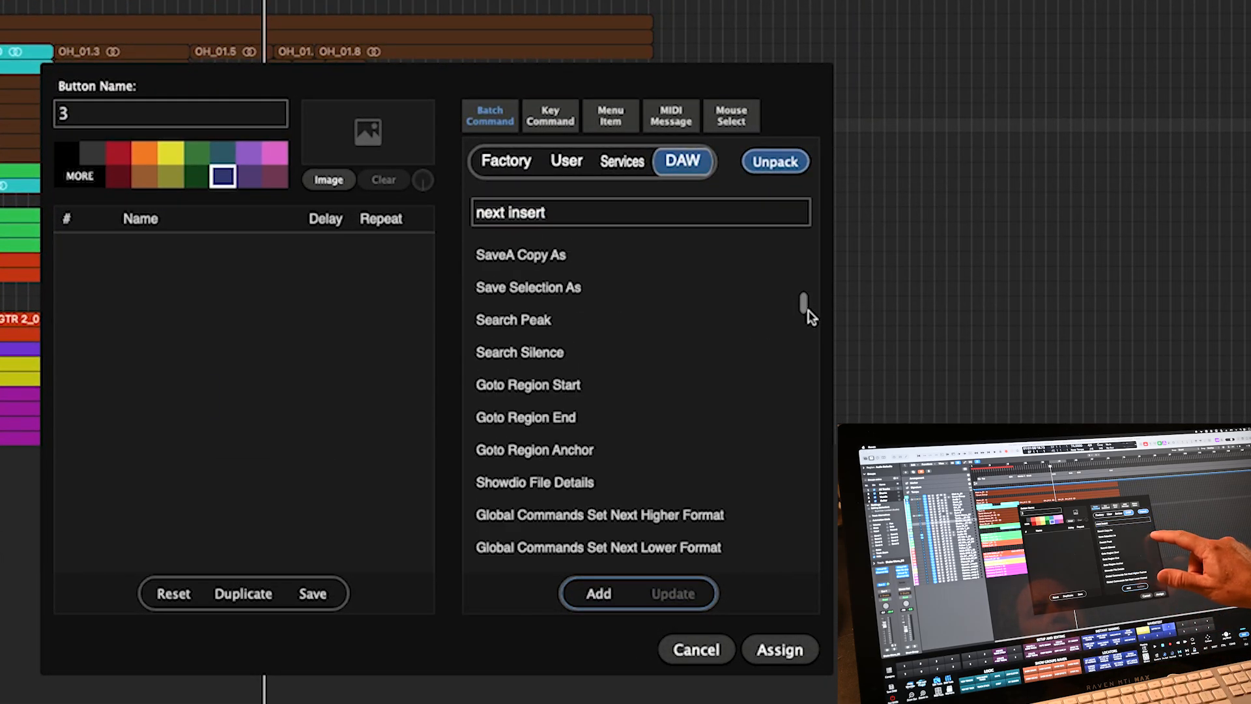
drag(810, 318, 809, 337)
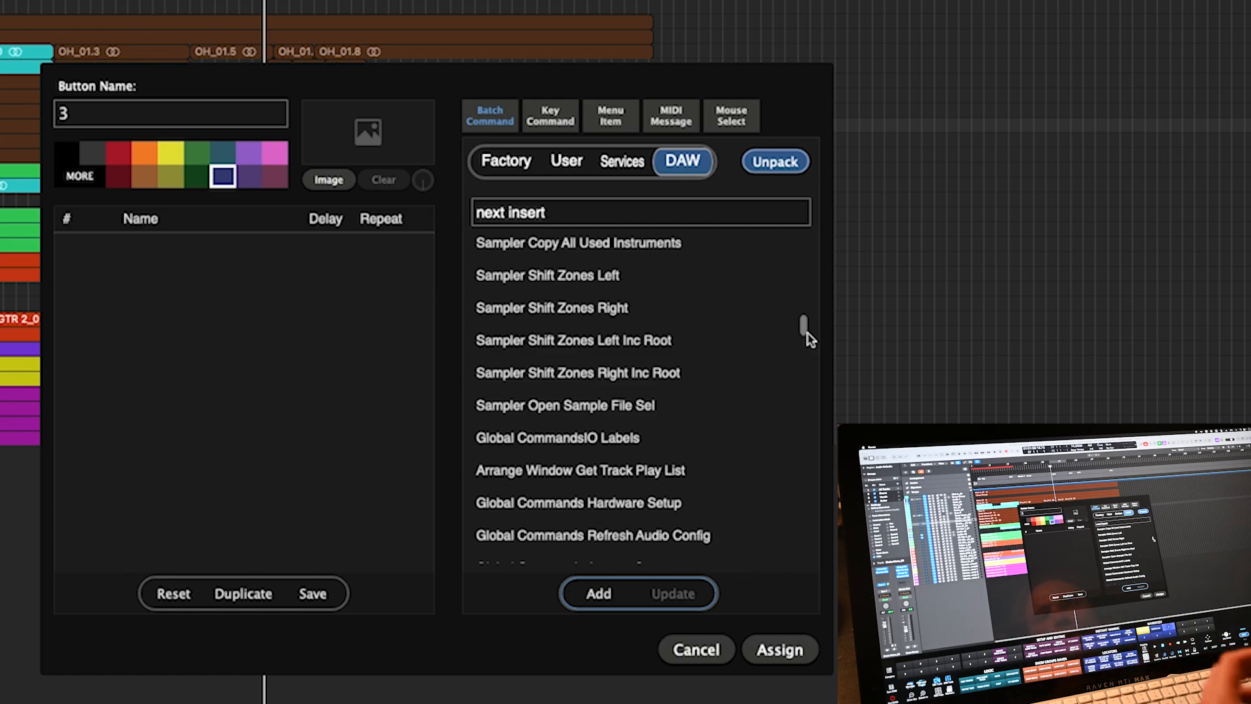
click(519, 210)
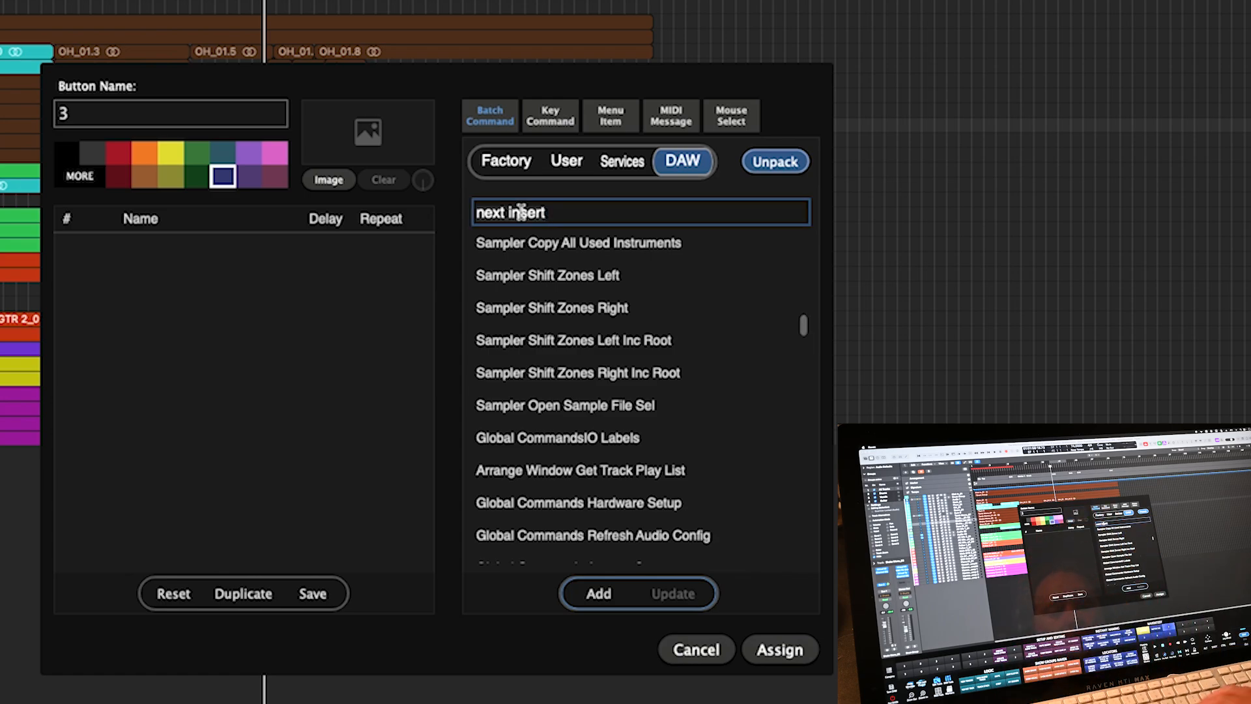
text(color)
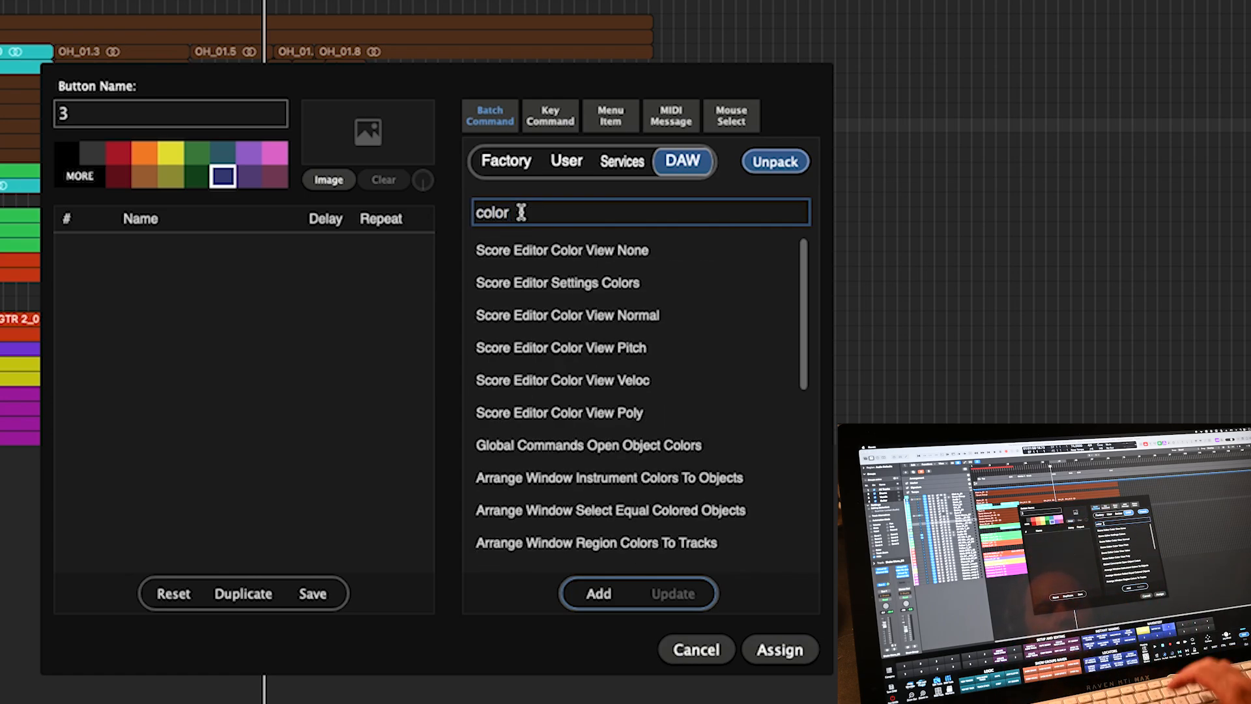
scroll(807, 430, down, 8)
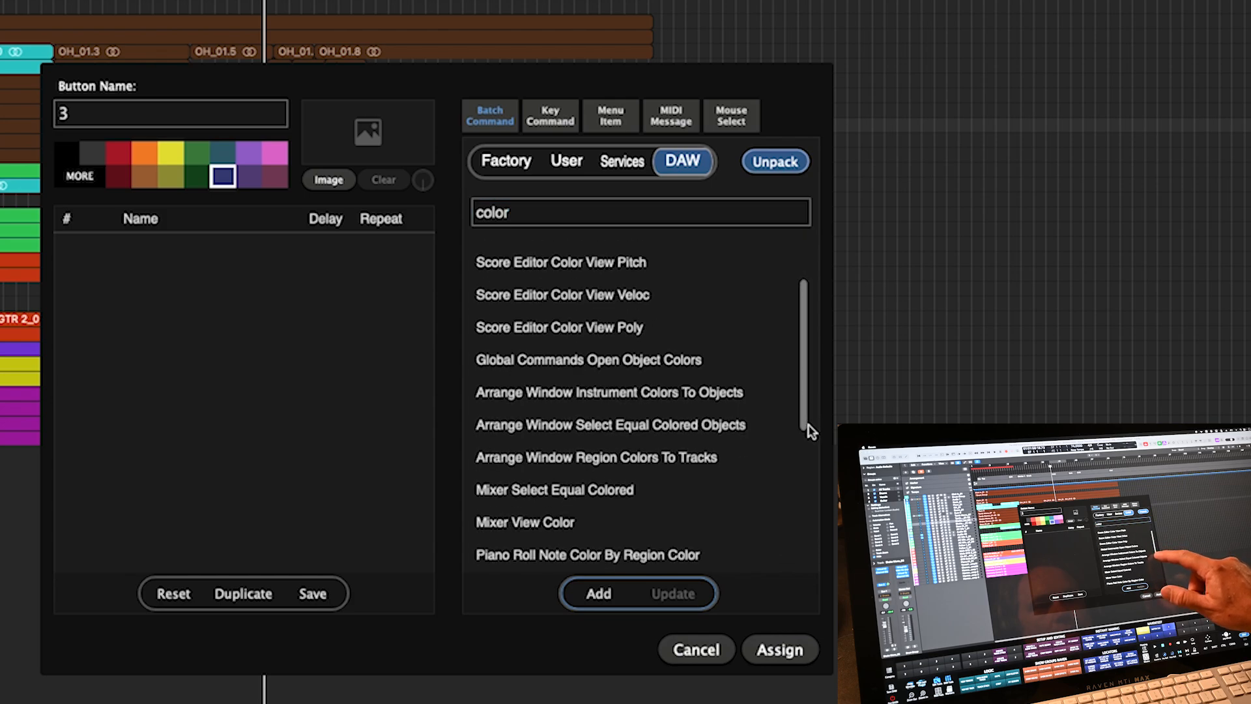
scroll(796, 525, down, 3)
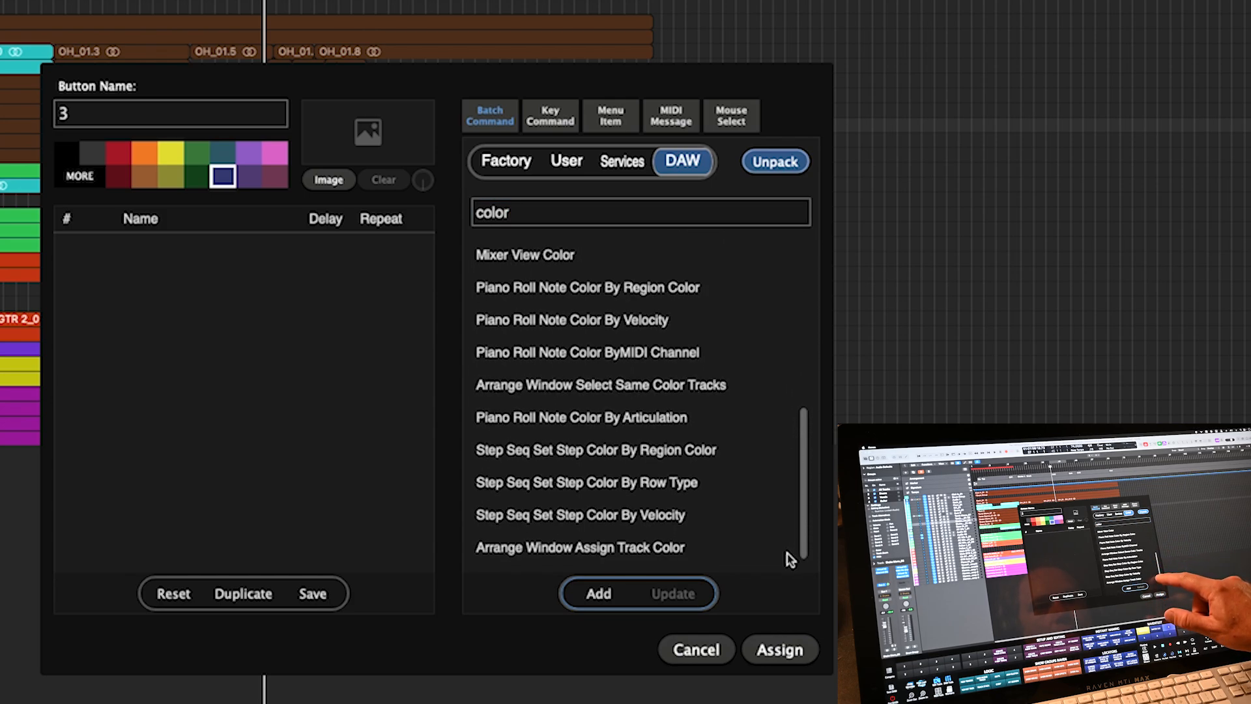
click(713, 545)
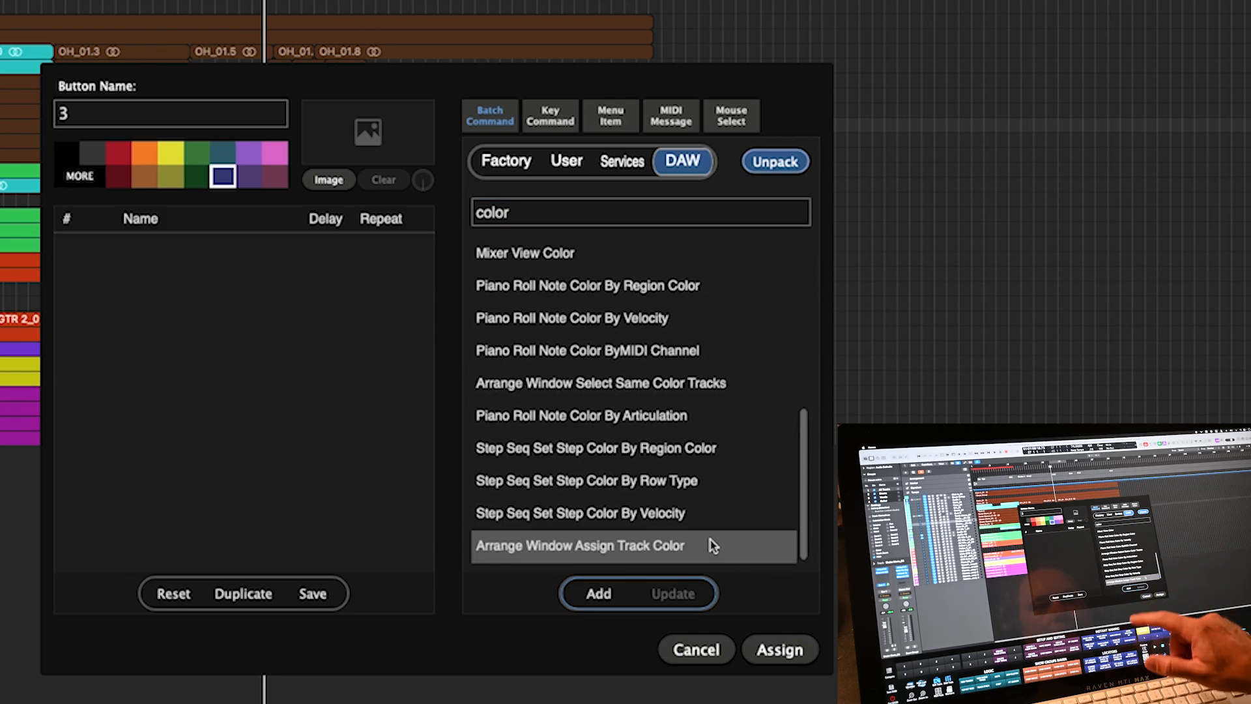
click(595, 600)
- Make button 3 yellow, name it 'assign color', and assign it
click(170, 154)
click(188, 120)
text(assign col)
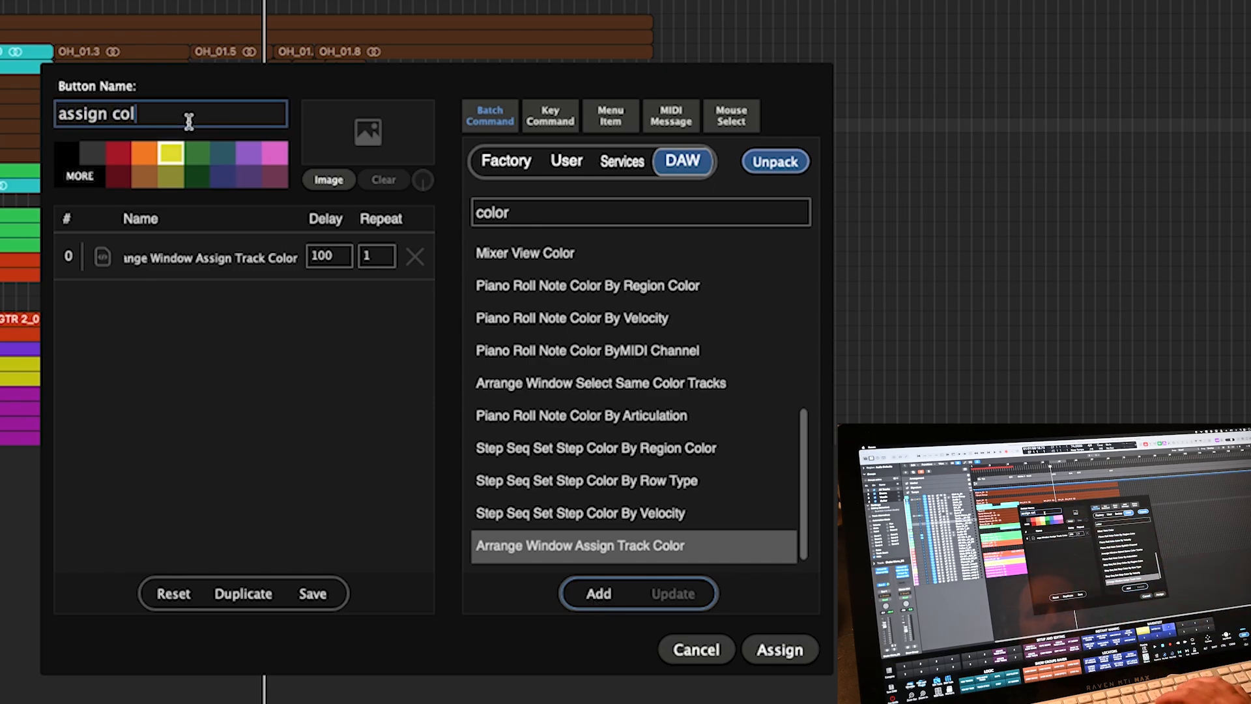
text(or)
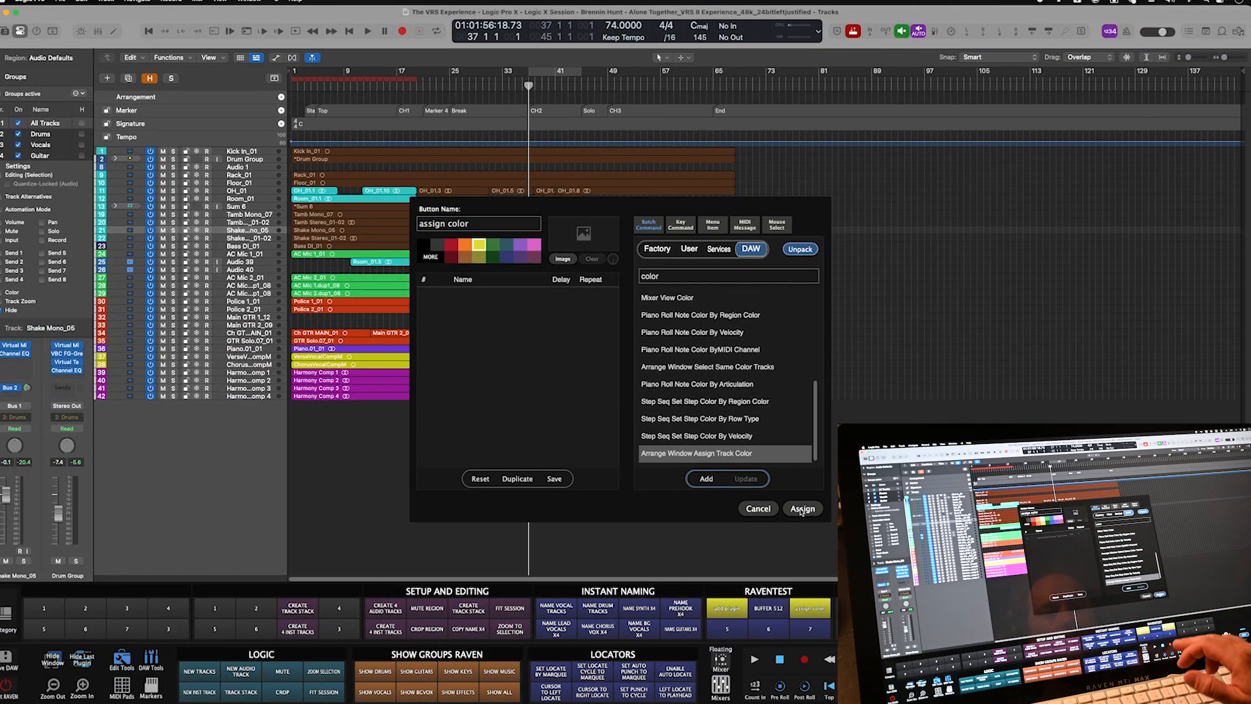
click(780, 650)
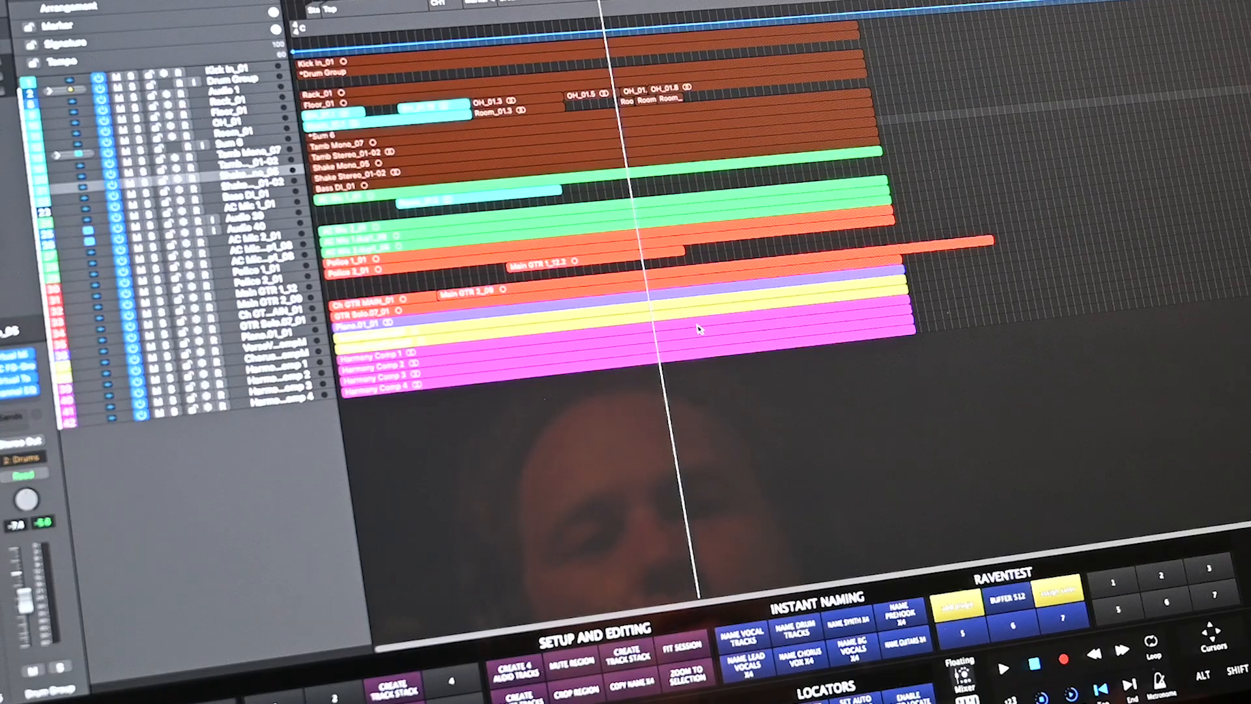
- Recolour the four Harmony Comp regions pale pink in the Color palette and make track rows slightly taller
click(1057, 590)
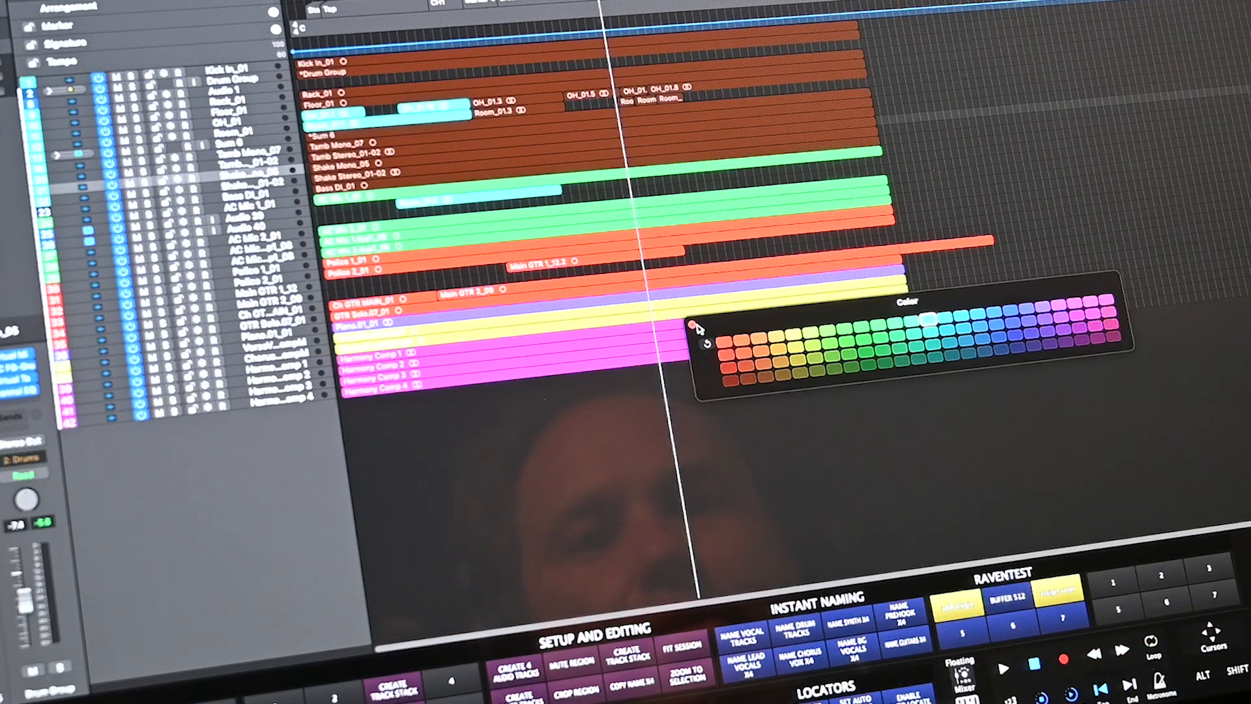
drag(466, 459, 371, 358)
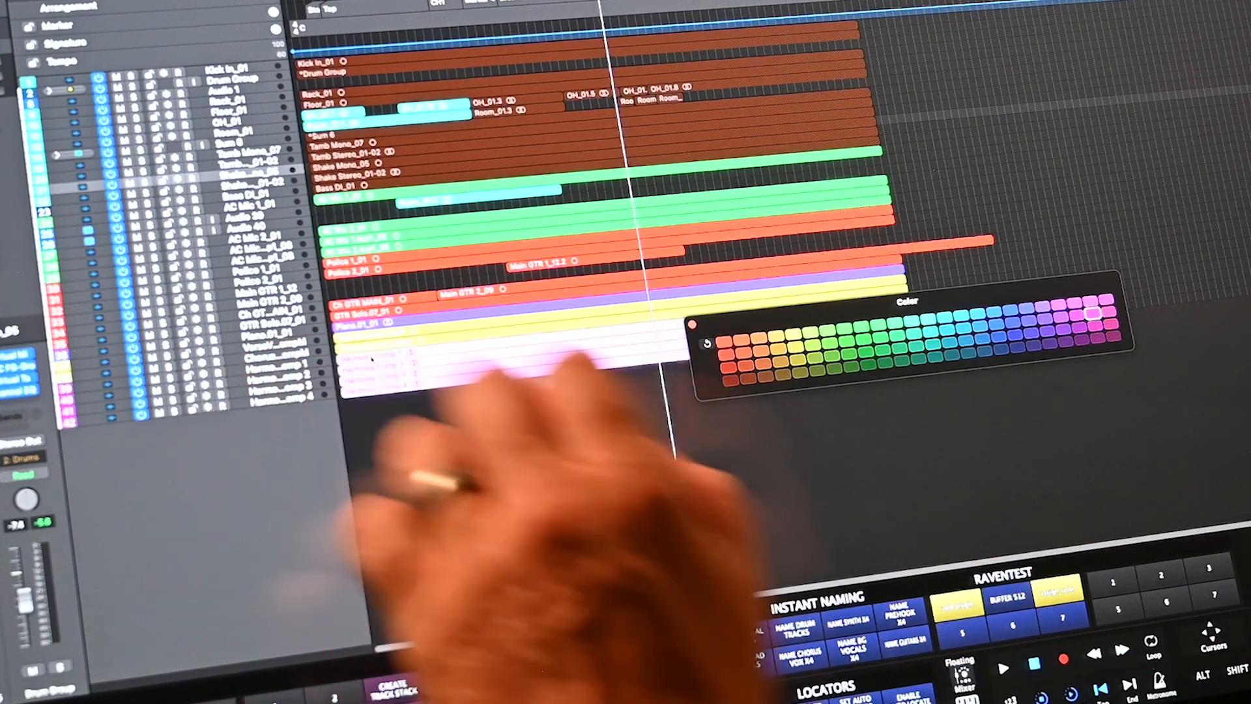
click(801, 372)
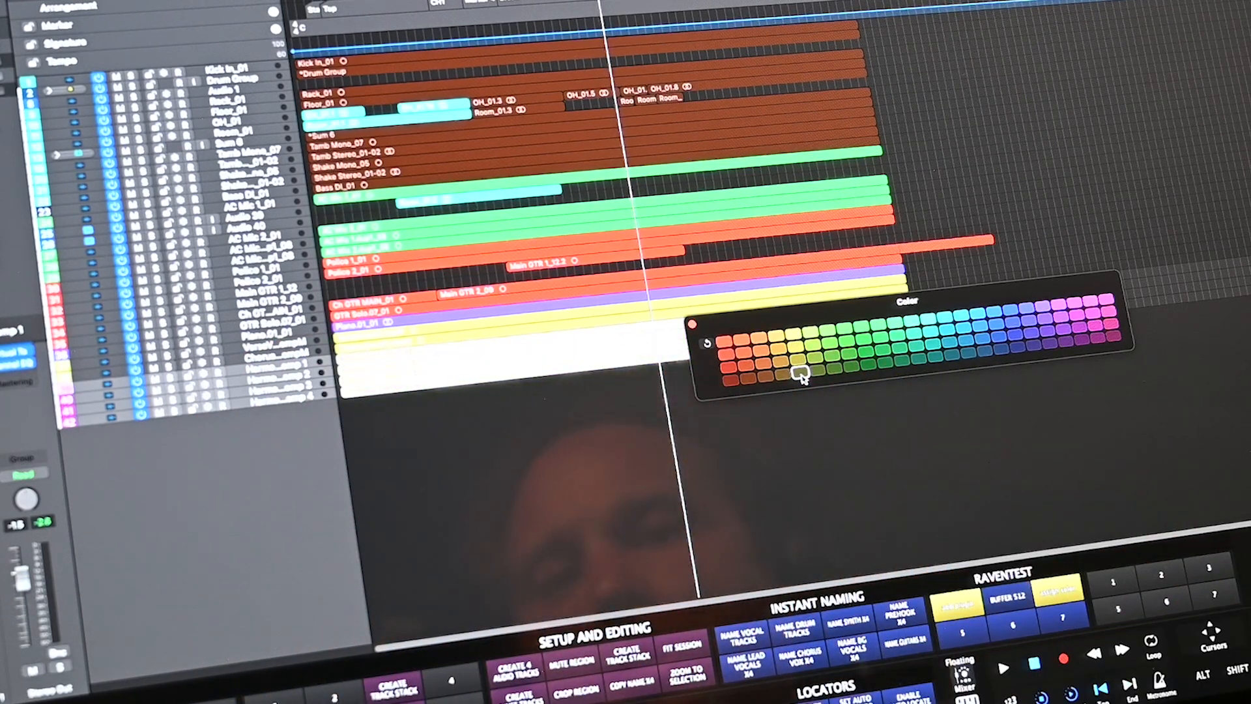
click(1106, 301)
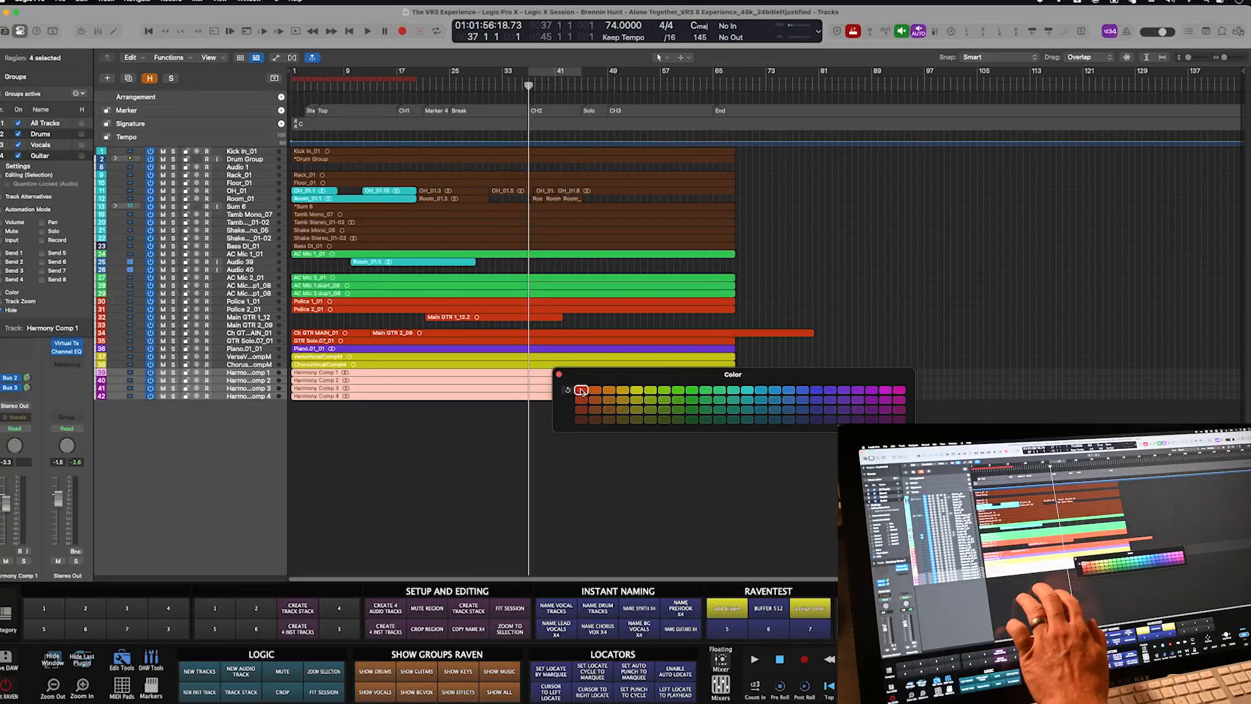
click(580, 389)
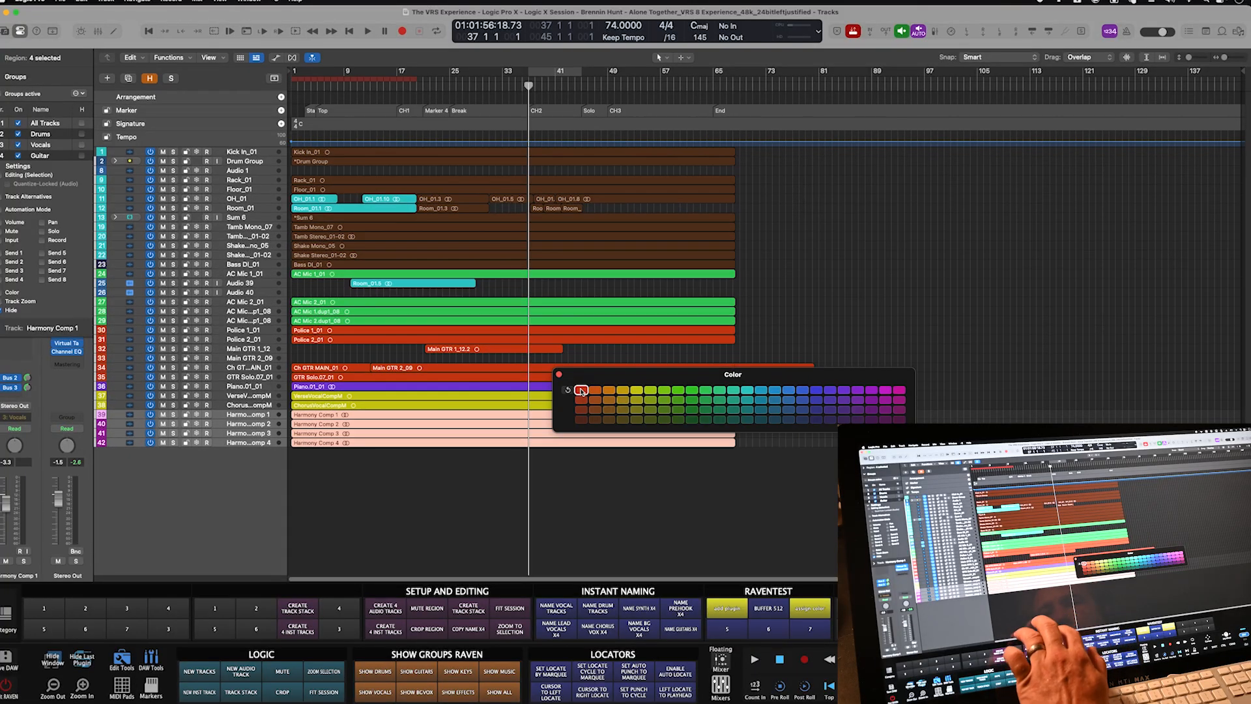
key(super+Down)
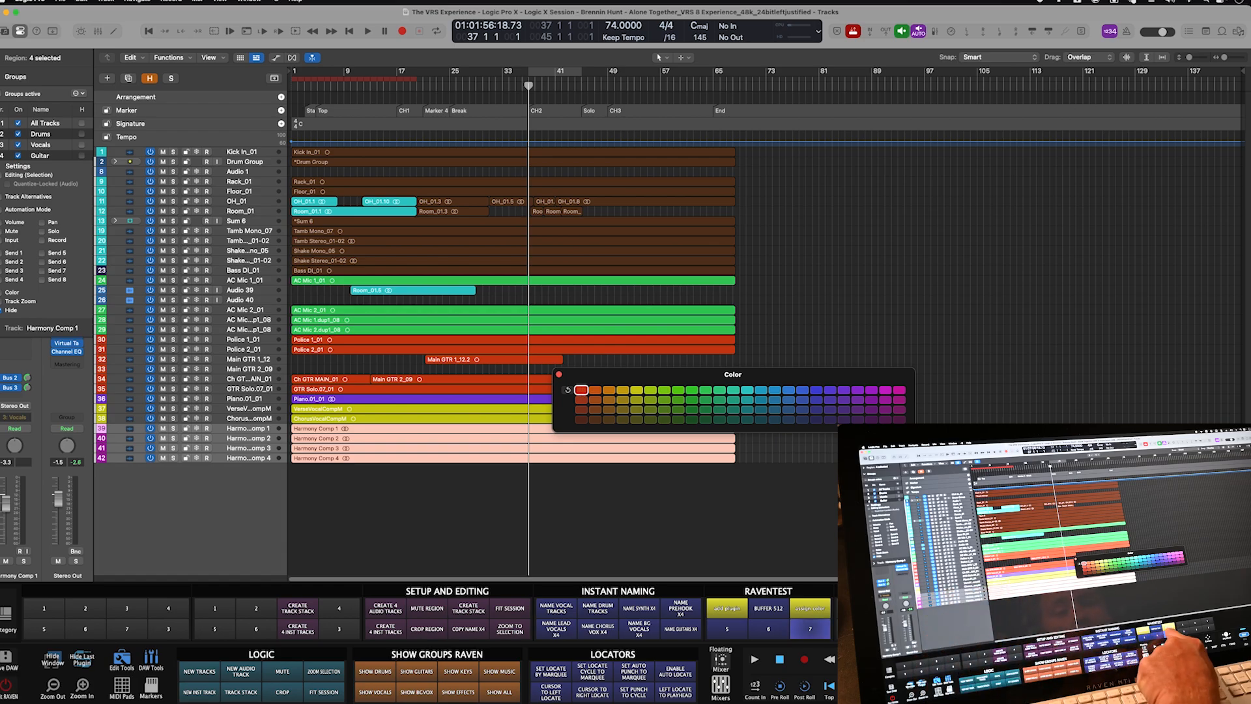
- Give button 7 the Arrange Window Region Colors To Tracks command, found by searching 'color regi'
click(810, 629)
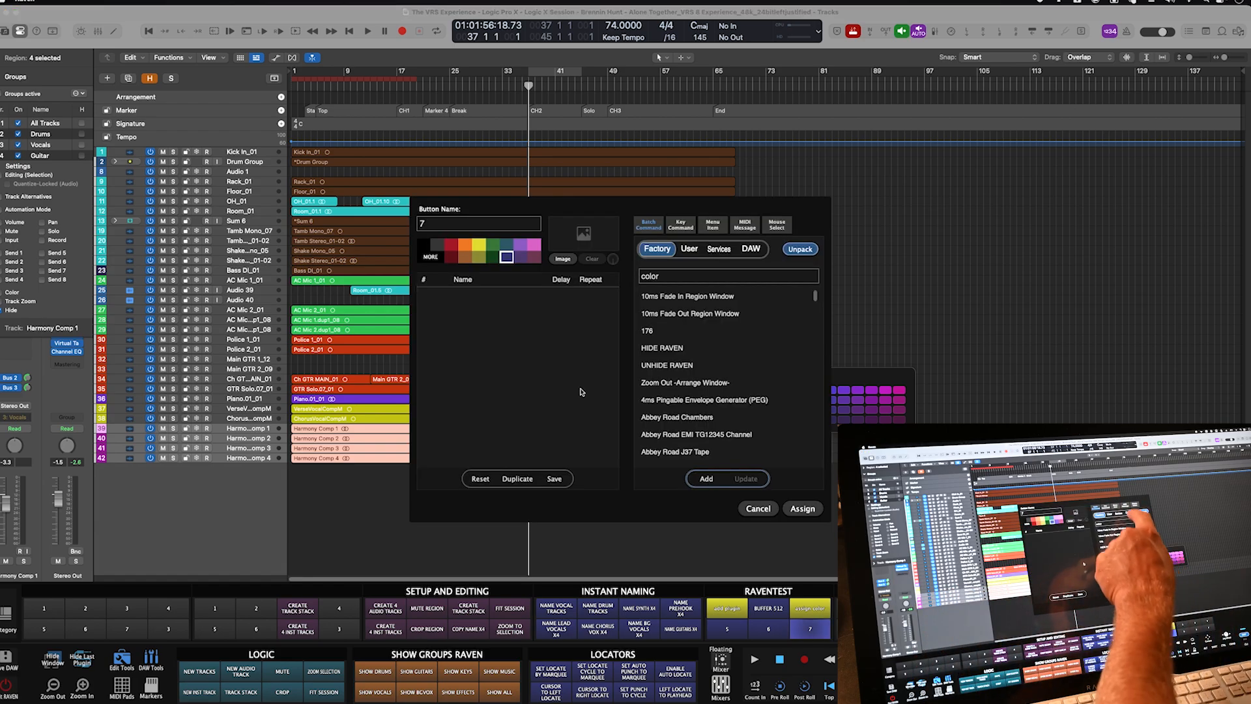
click(750, 248)
text(color)
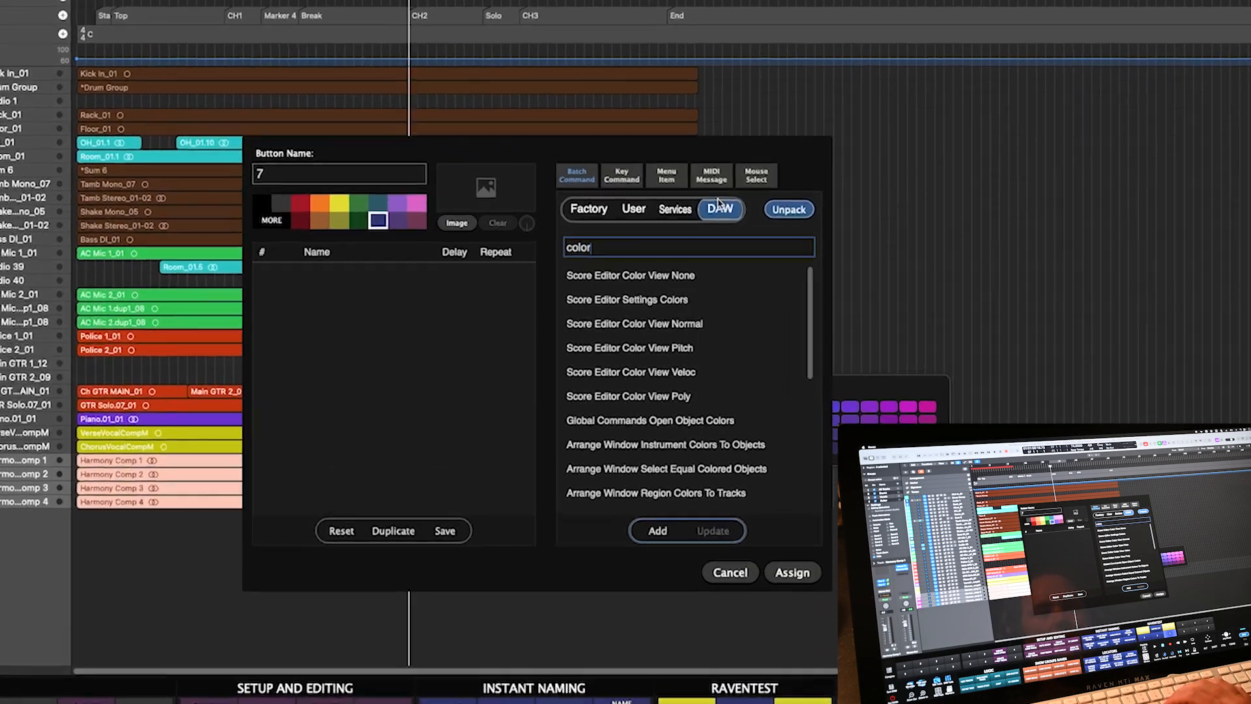
text( regi)
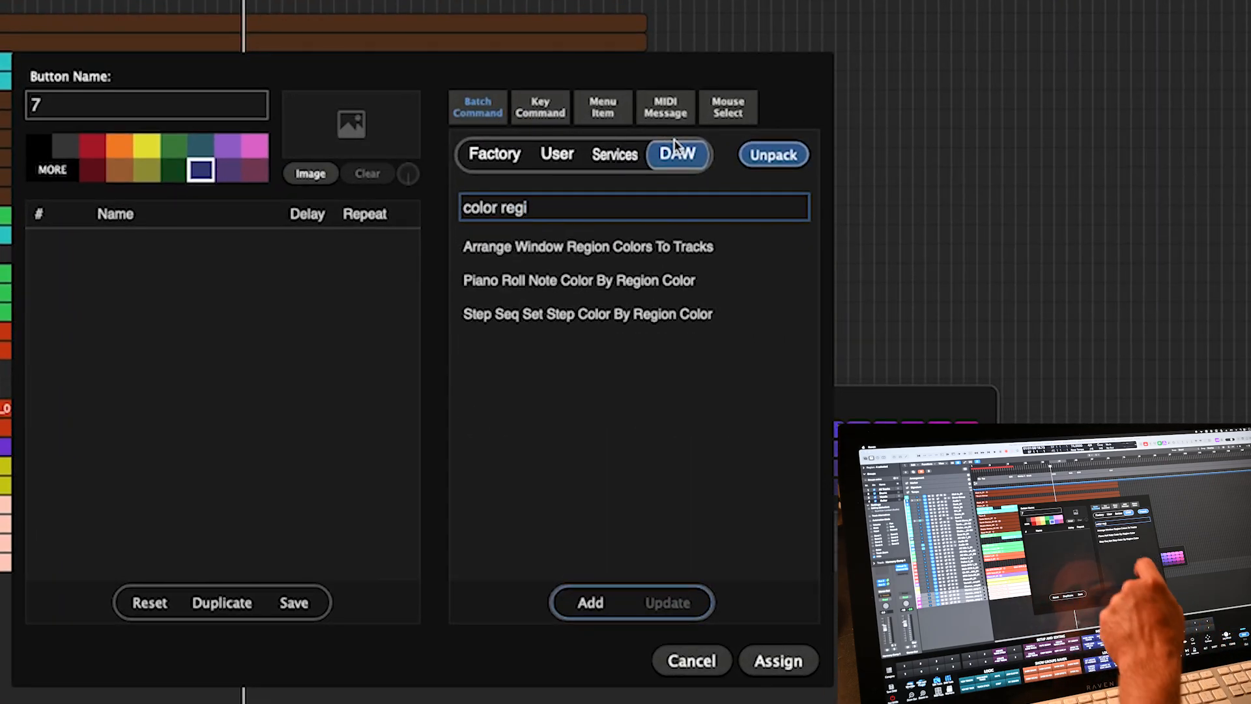
click(497, 262)
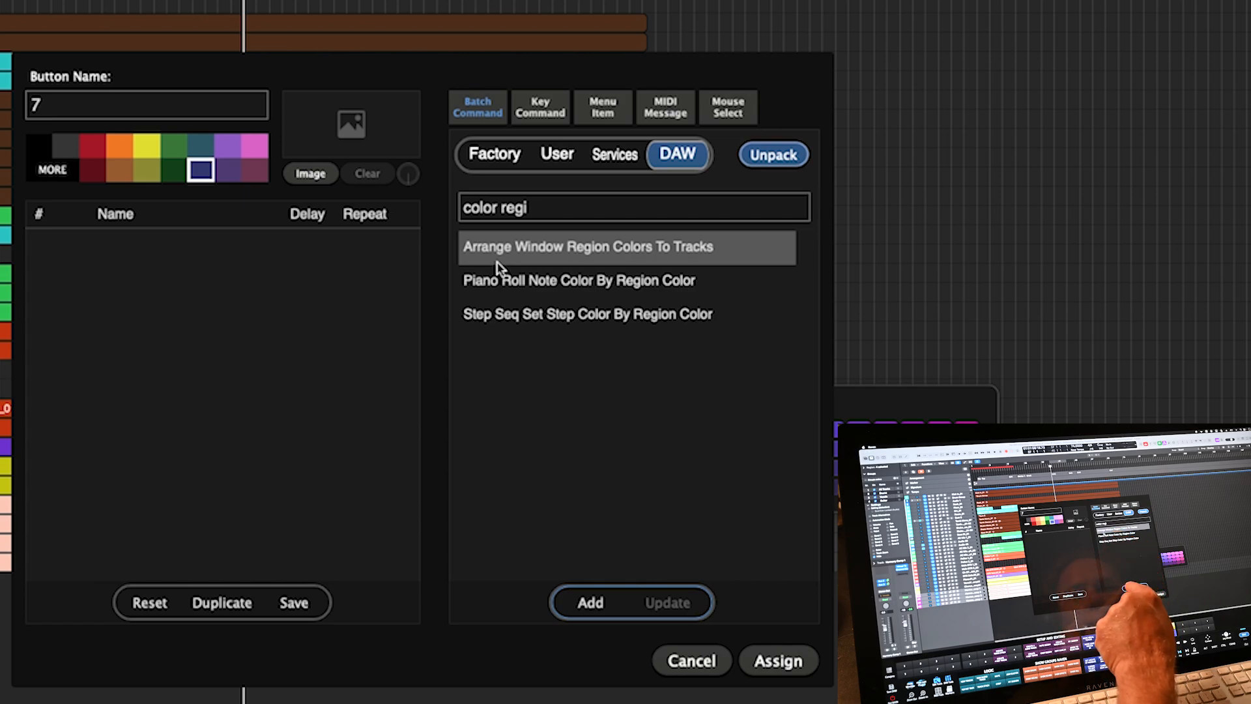
click(591, 603)
click(117, 115)
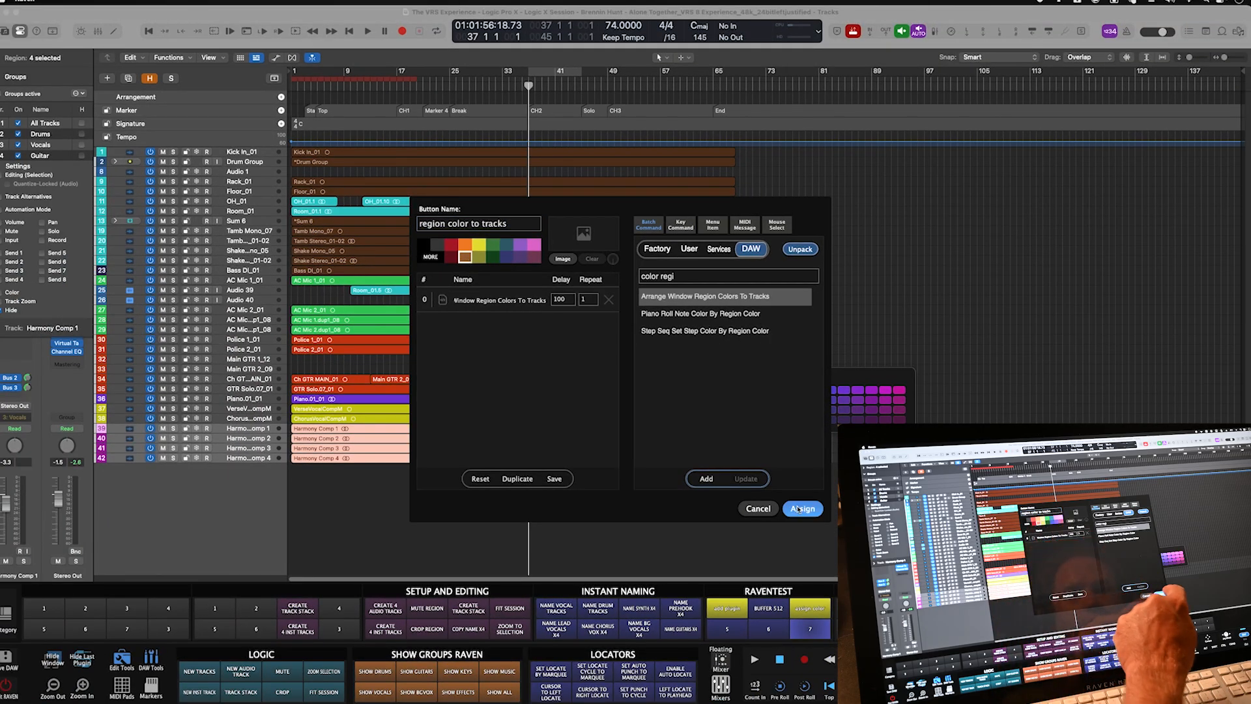
click(798, 508)
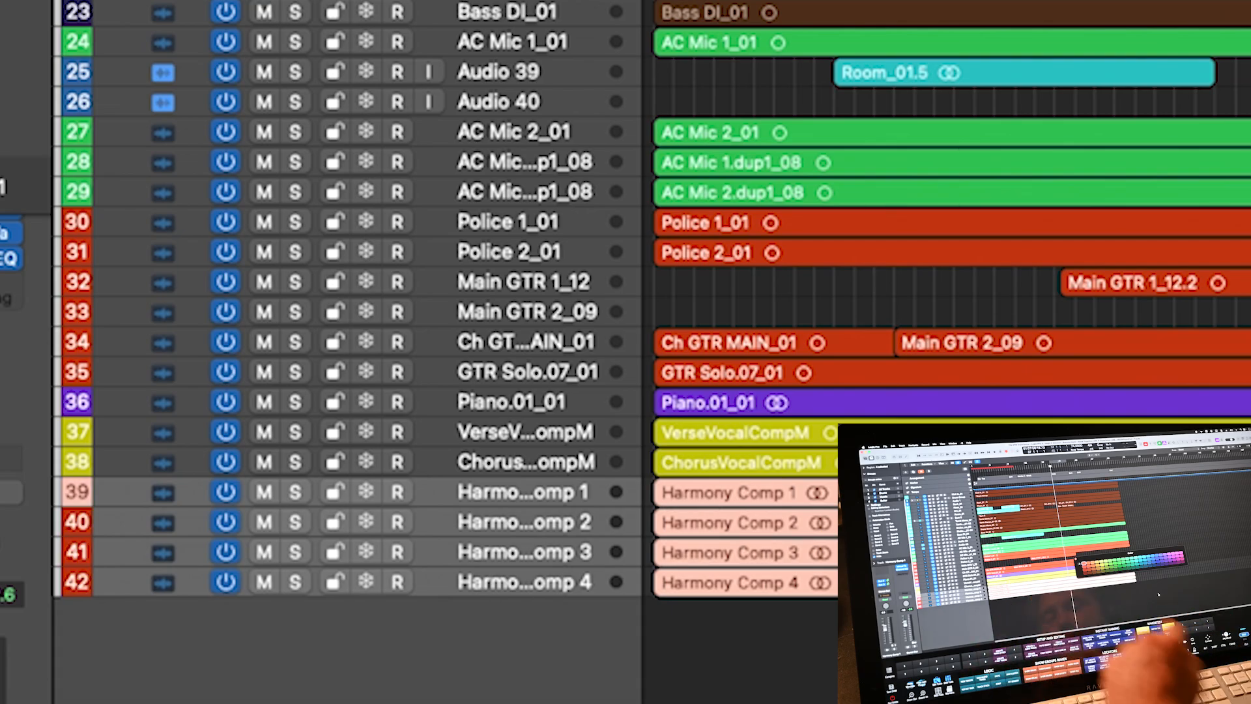
- Recolour the Bass DI to Police 1 regions pale blue and apply the region colours to their tracks
drag(1152, 513, 1115, 546)
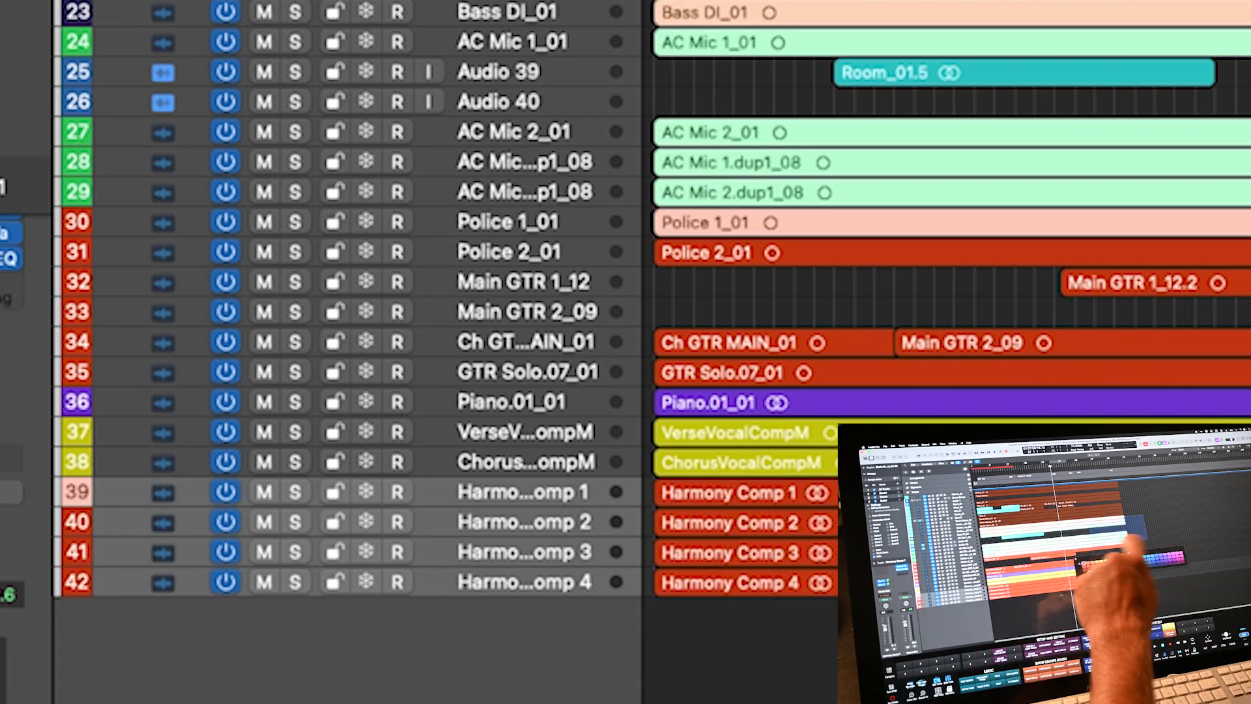
click(1147, 558)
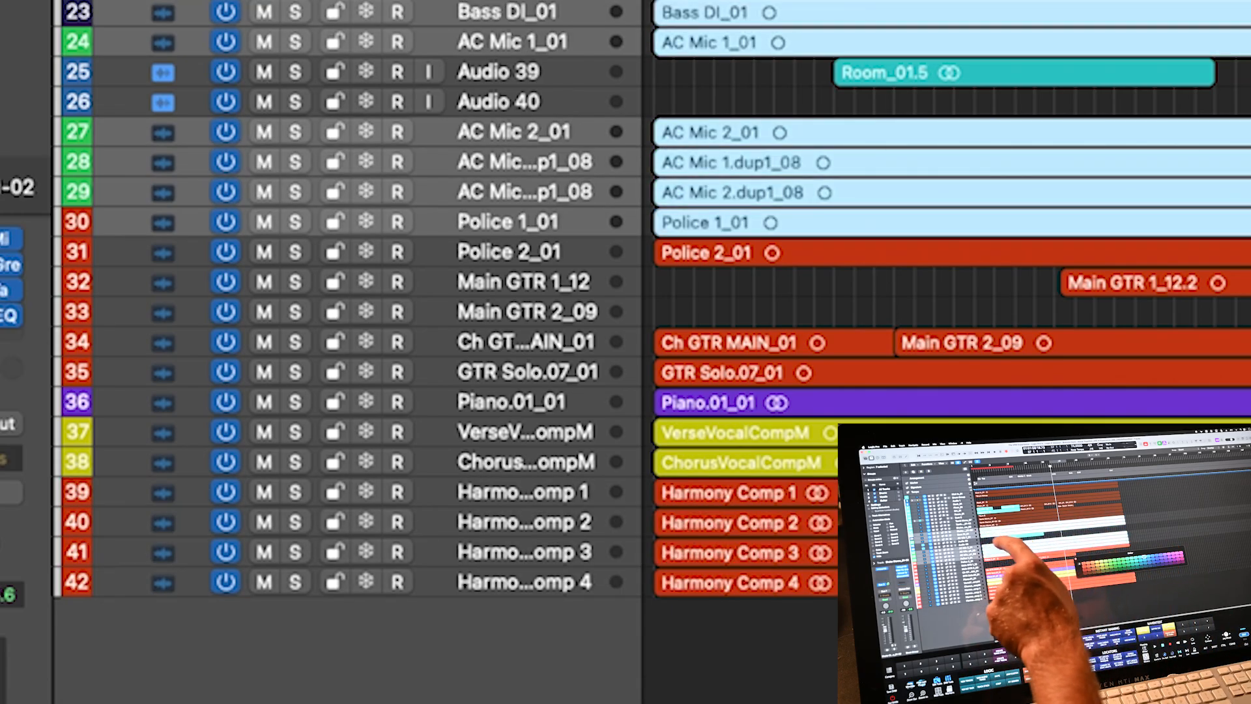
click(1169, 630)
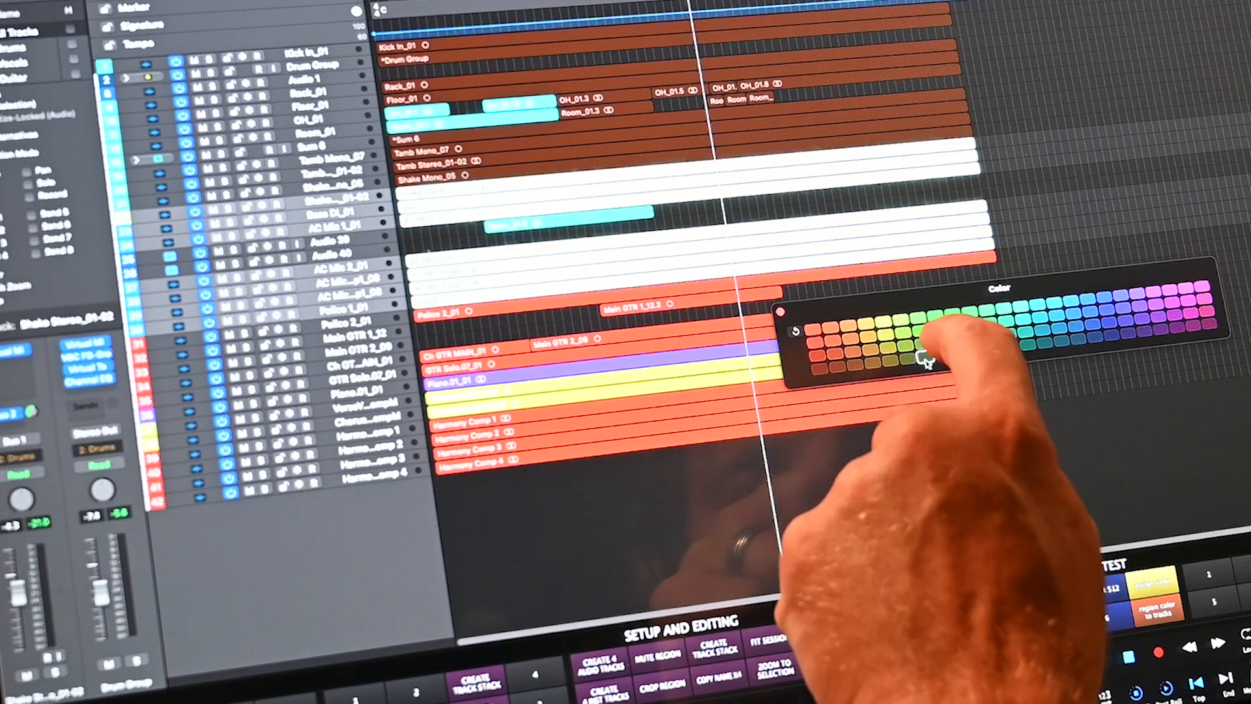
click(1158, 610)
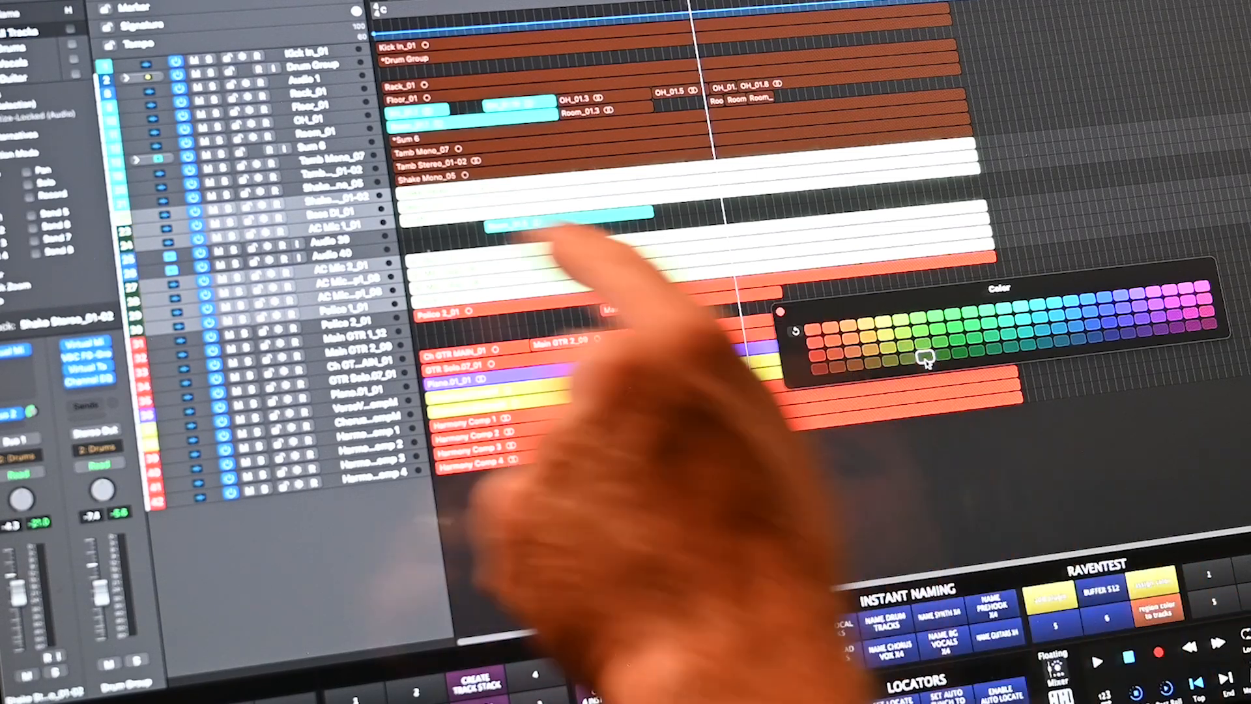
click(784, 316)
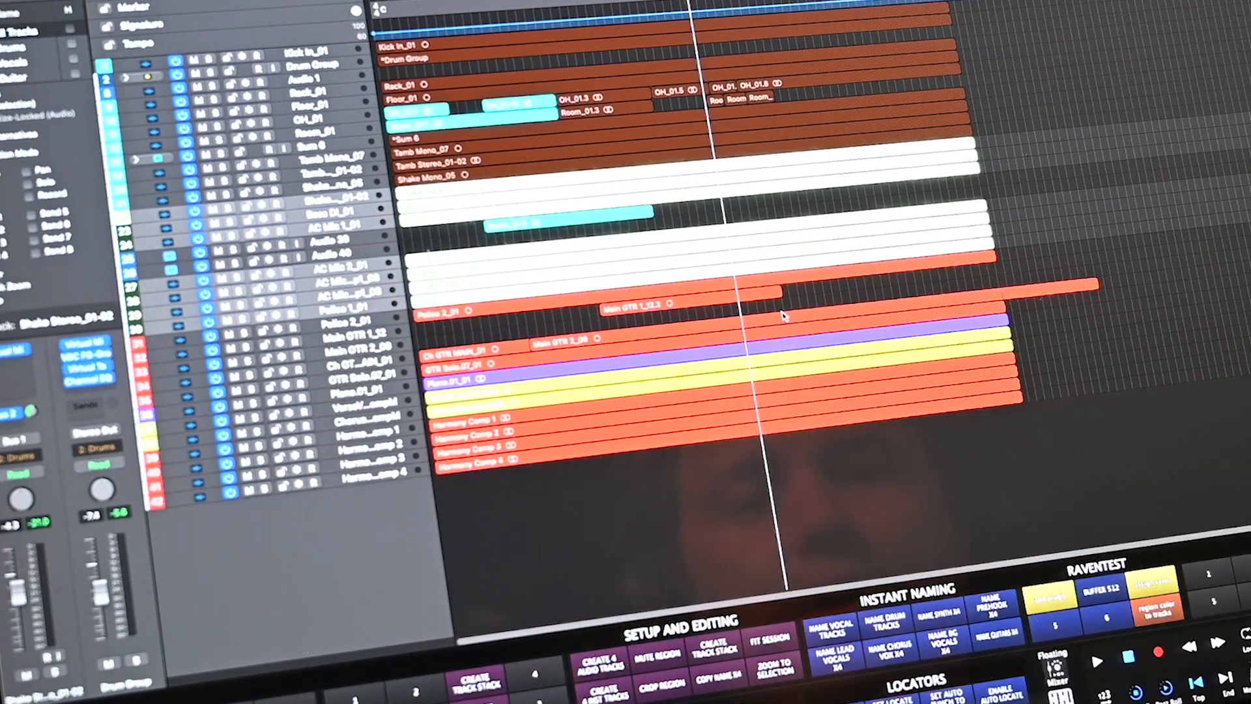